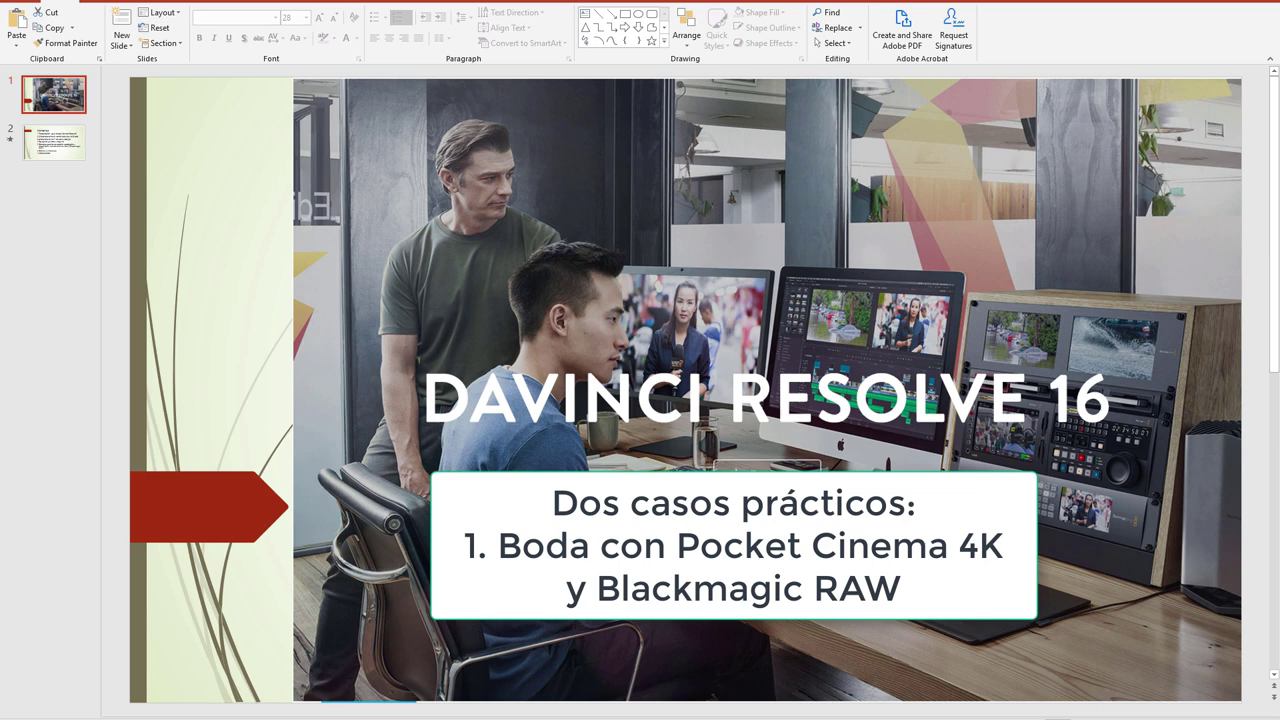
Cycle the title slide captions from the two practical cases and multicamera theatre through 'Algunos trucos y consejos' to the bare photo.
key(Delete)
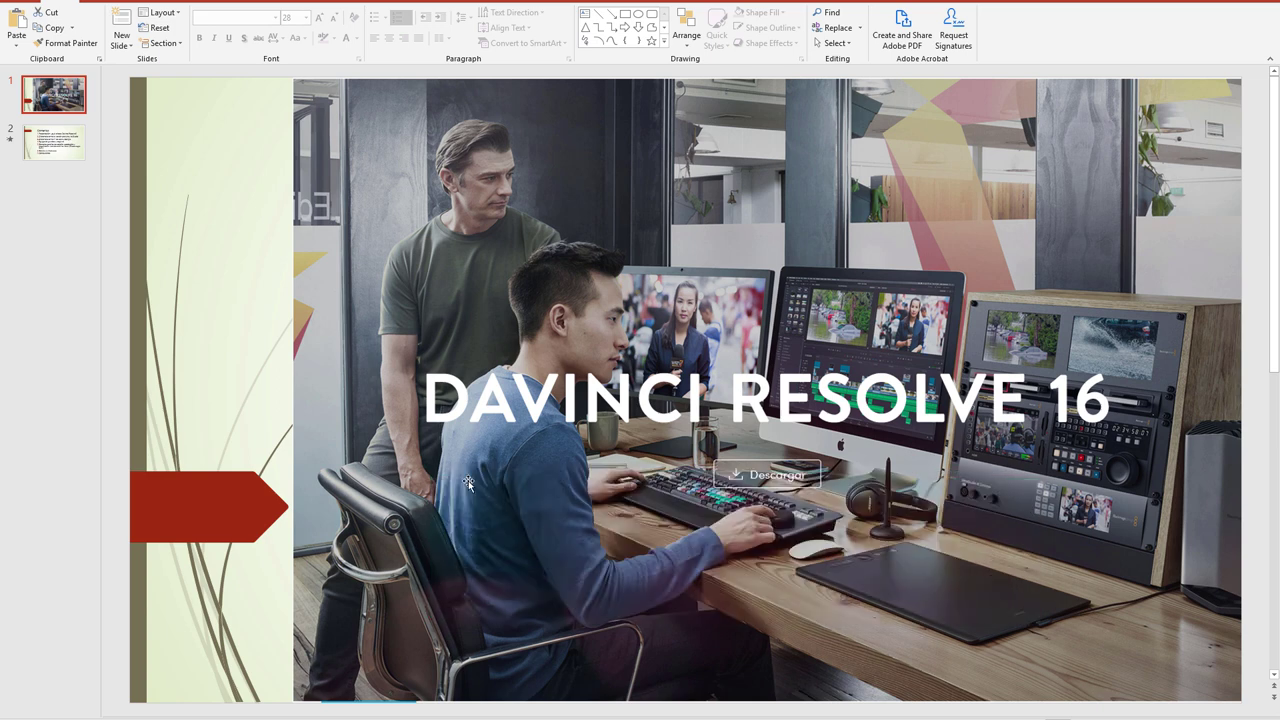
key(ctrl+v)
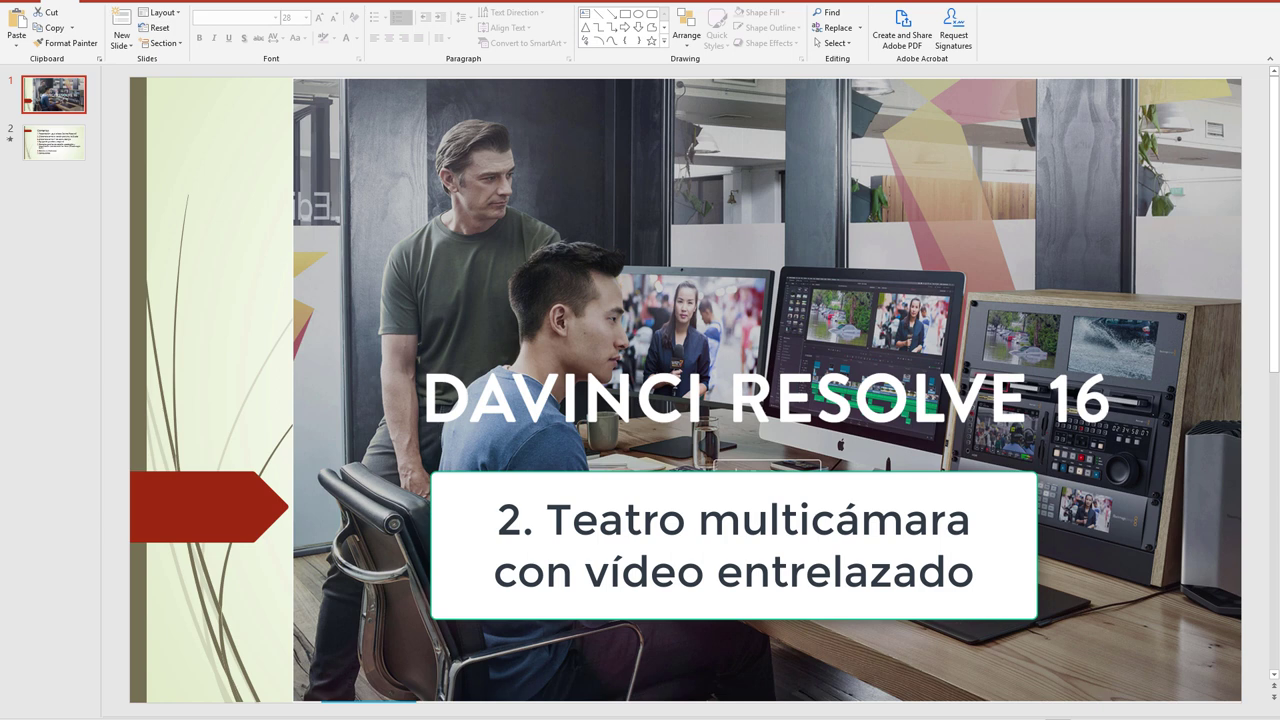
key(Delete)
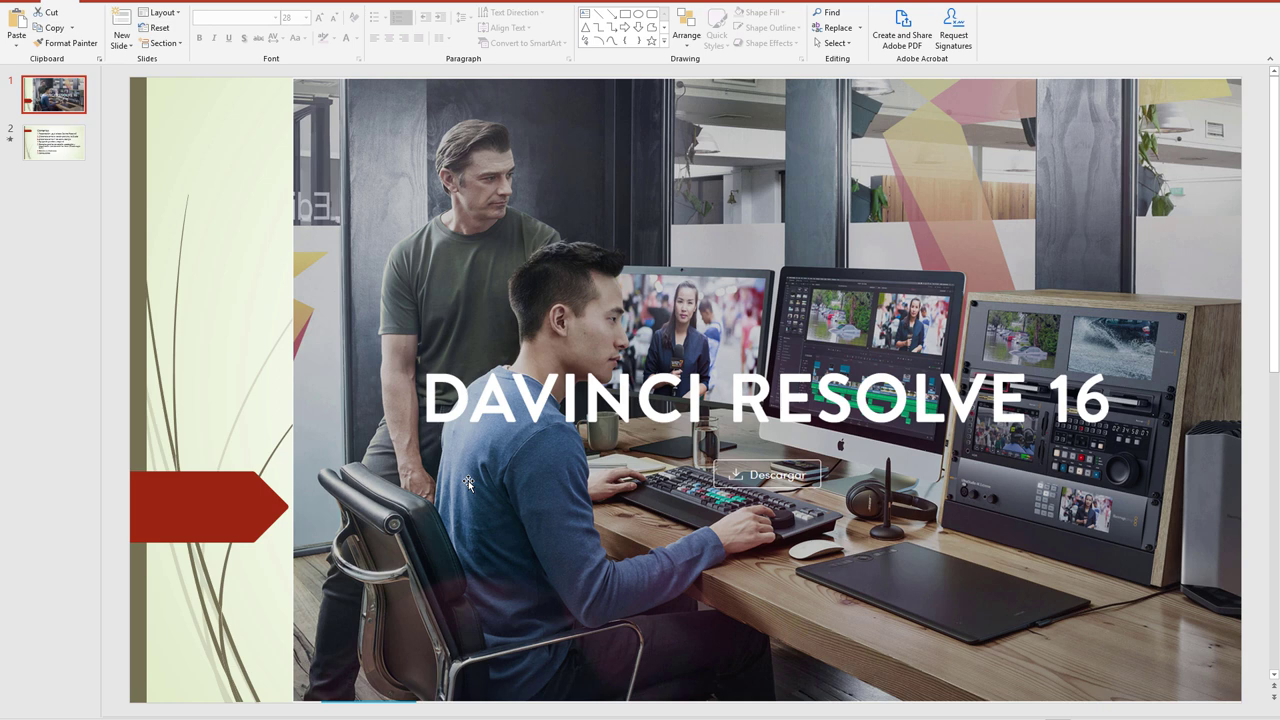
key(ctrl+v)
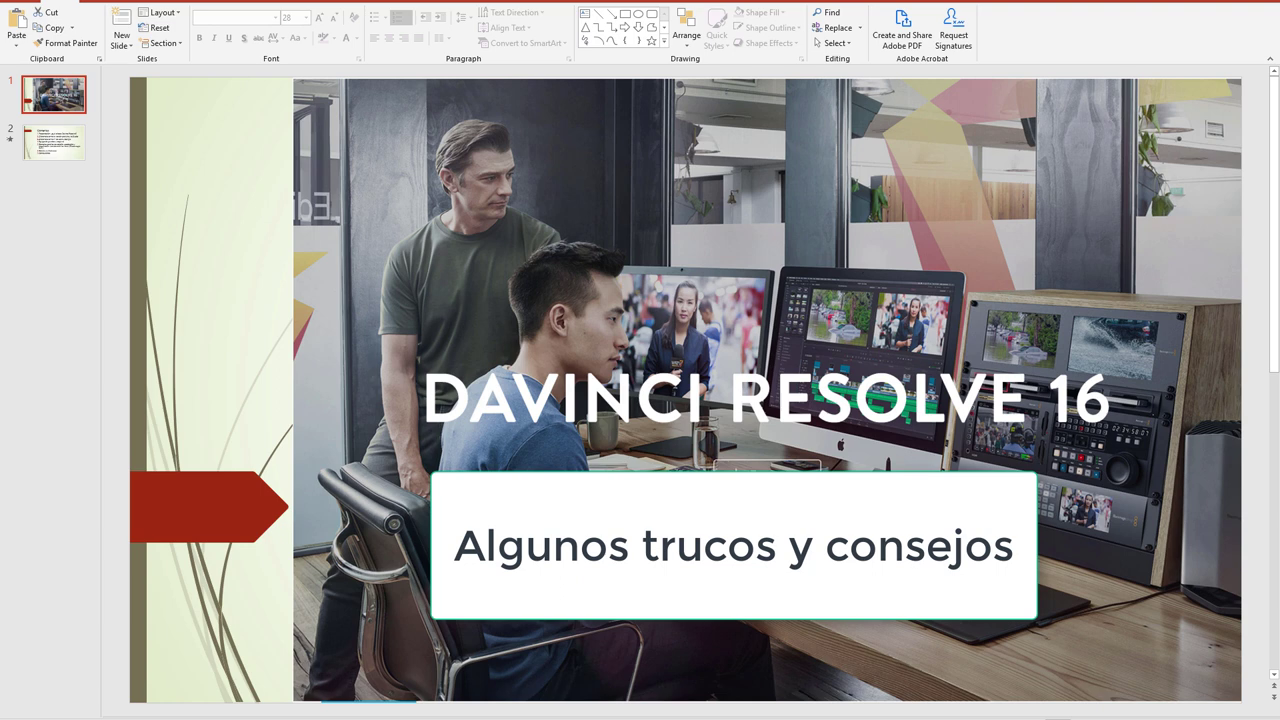
click(468, 483)
key(Delete)
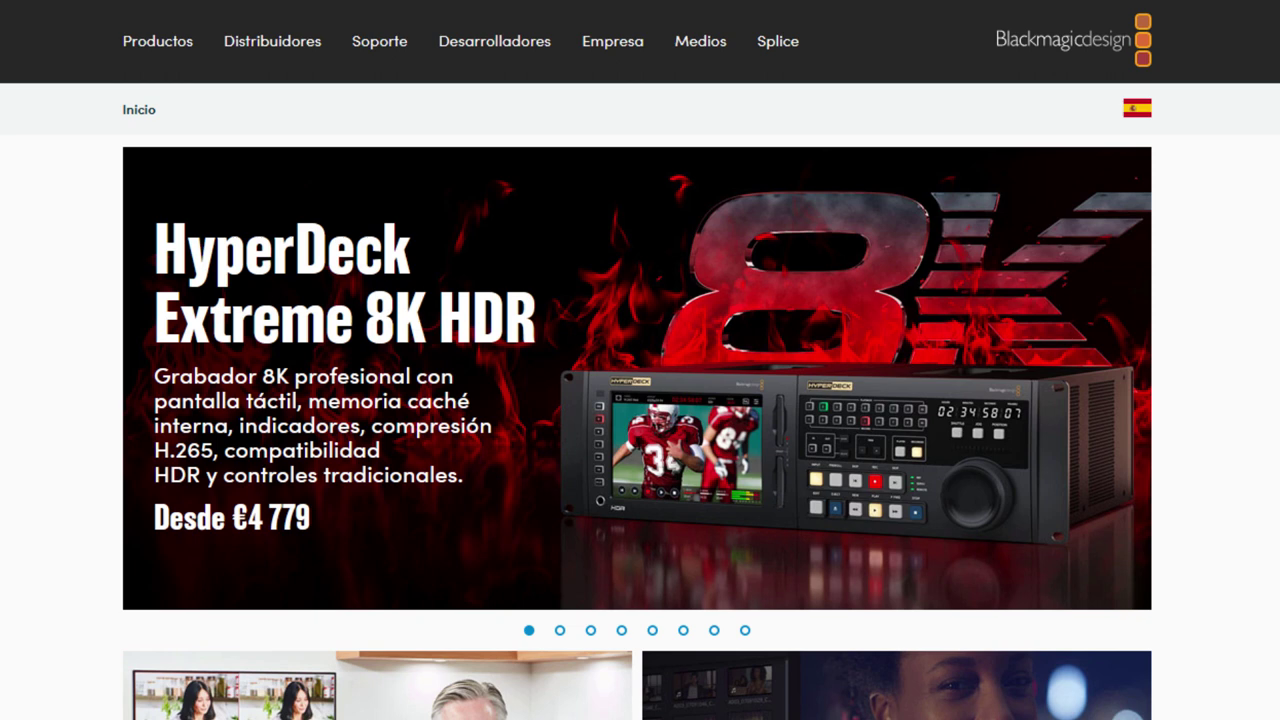
Go from the Productos catalogue through the DaVinci Resolve tile to the DaVinci Resolve 16 product page.
click(1139, 110)
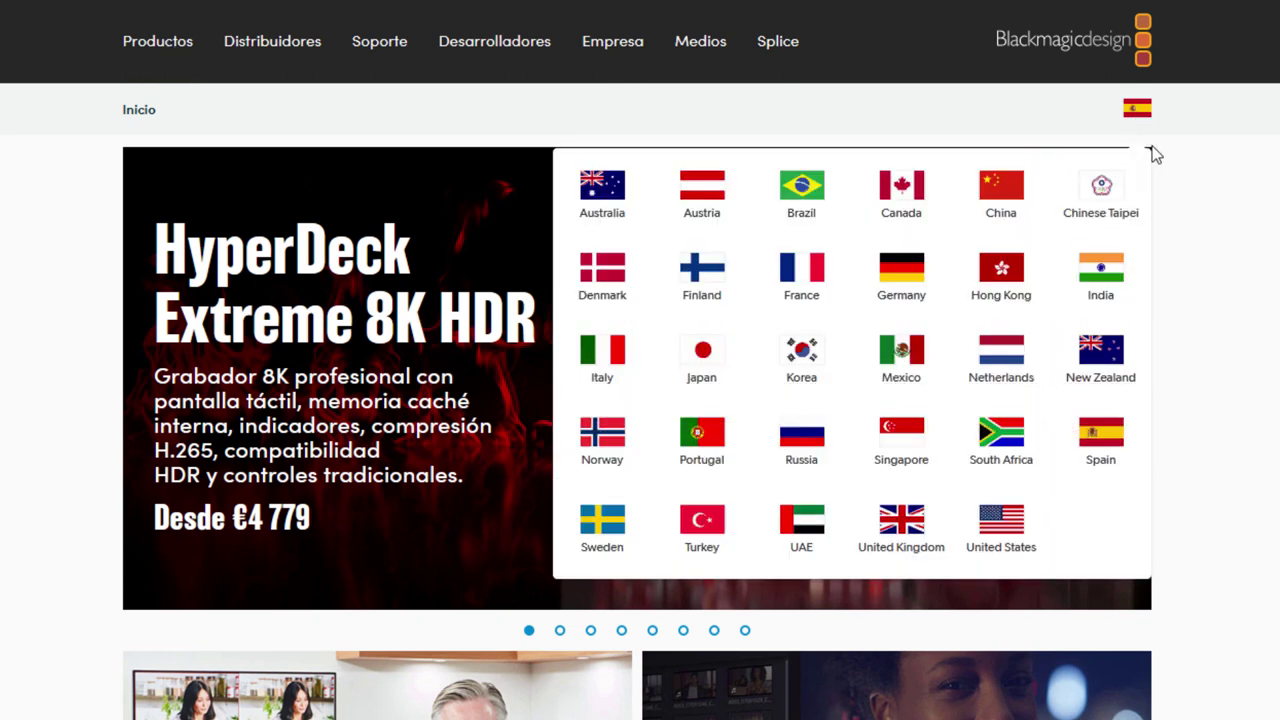
click(158, 45)
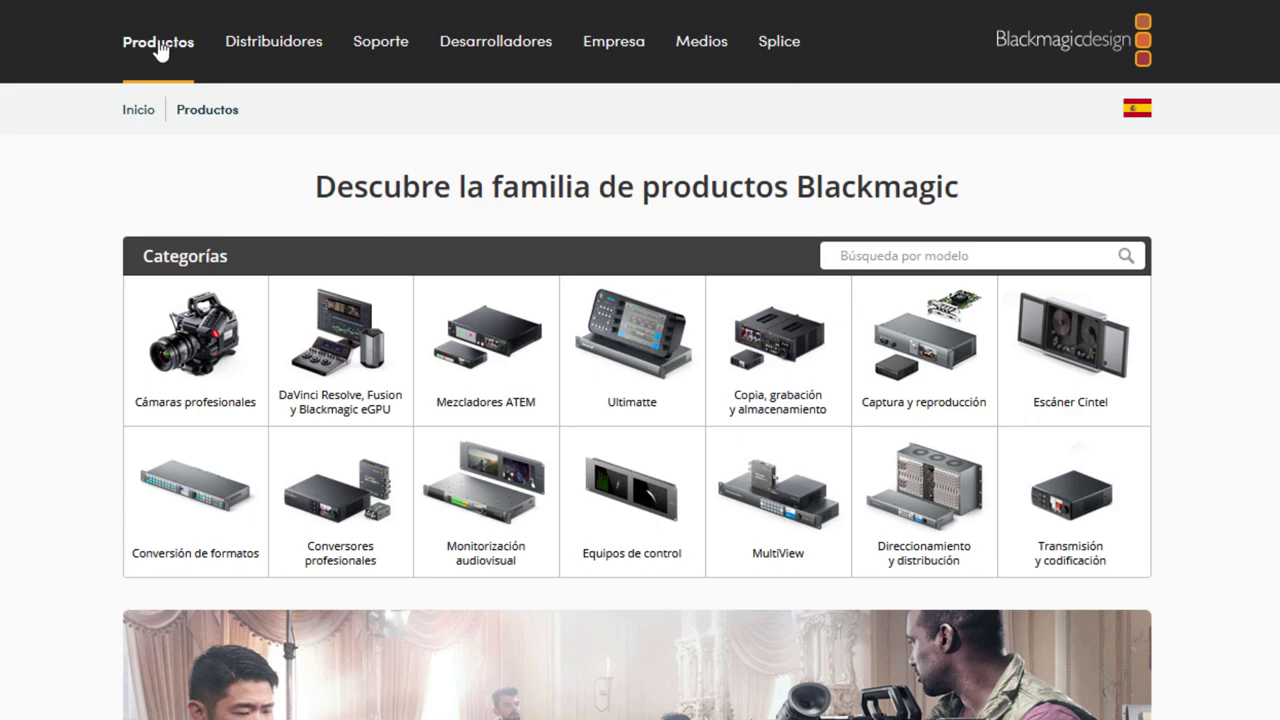
click(363, 350)
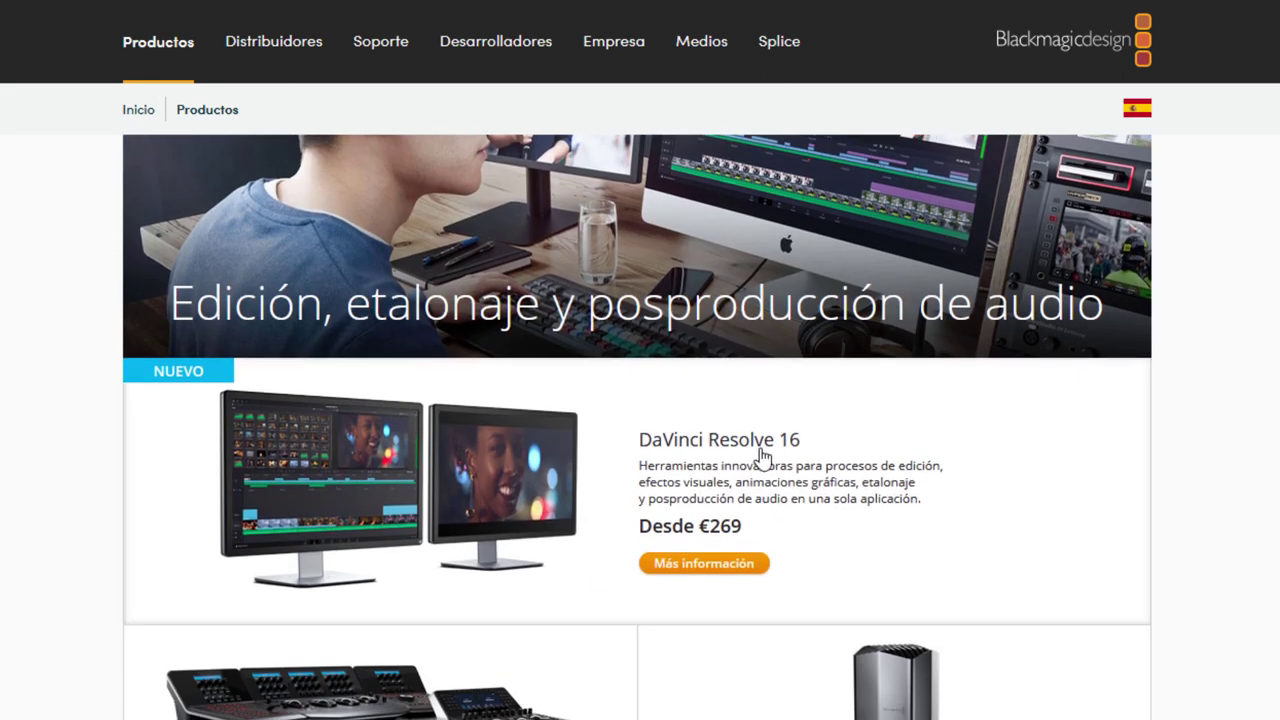
click(704, 565)
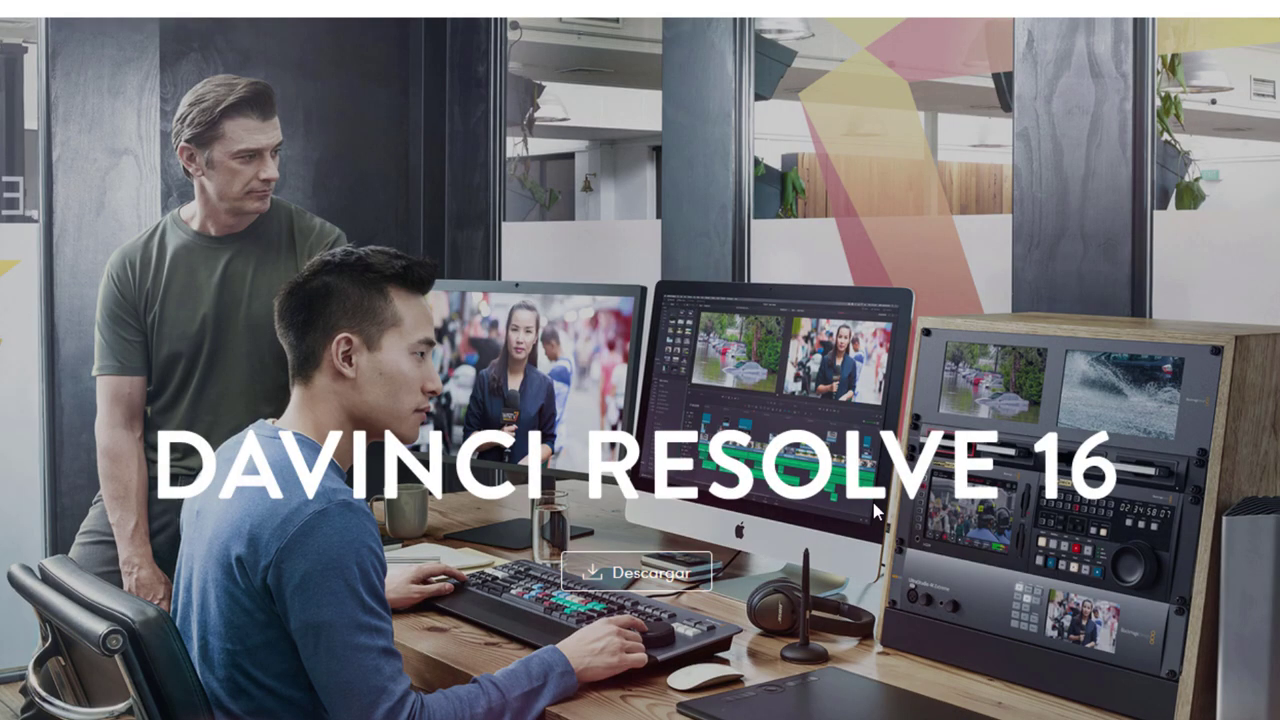
Check the Descargar options, dismiss them, and scroll through the DaVinci Resolve 16 page.
click(606, 578)
click(1105, 166)
scroll(640, 400, down, 10)
scroll(640, 400, down, 10)
scroll(640, 400, down, 10)
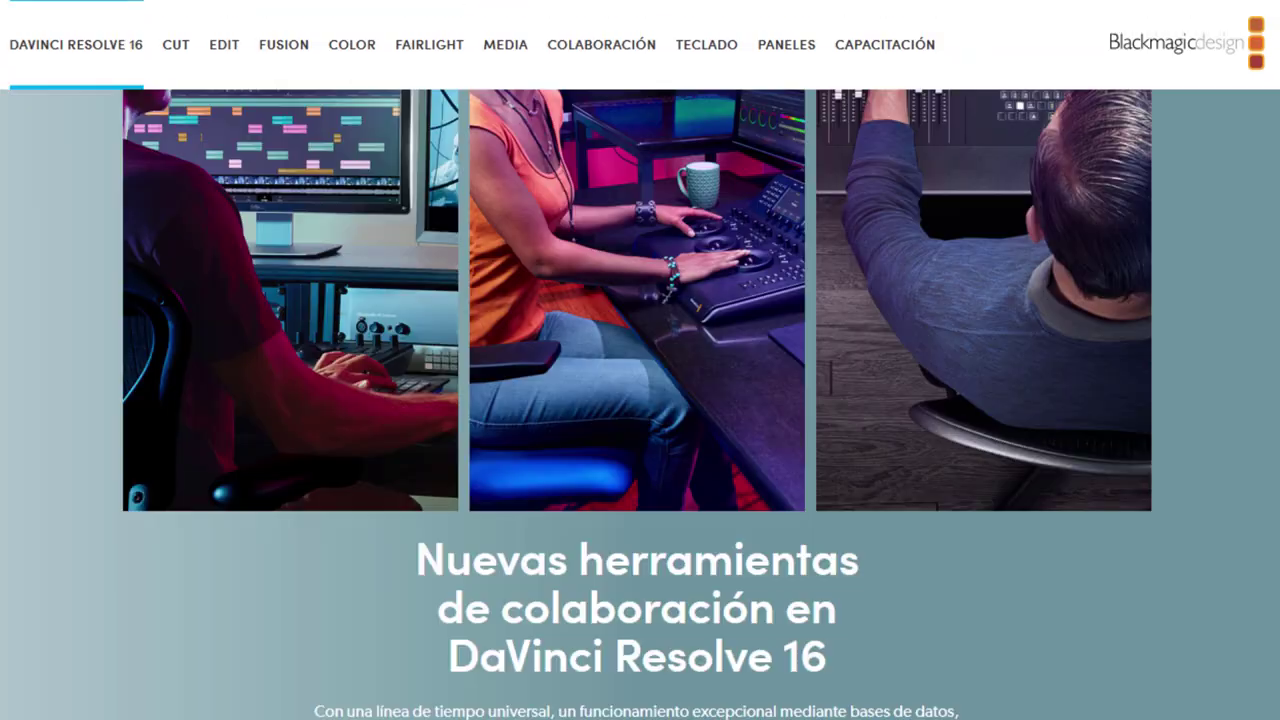
scroll(640, 400, down, 10)
scroll(640, 400, down, 10)
scroll(640, 400, down, 10)
scroll(640, 400, down, 3)
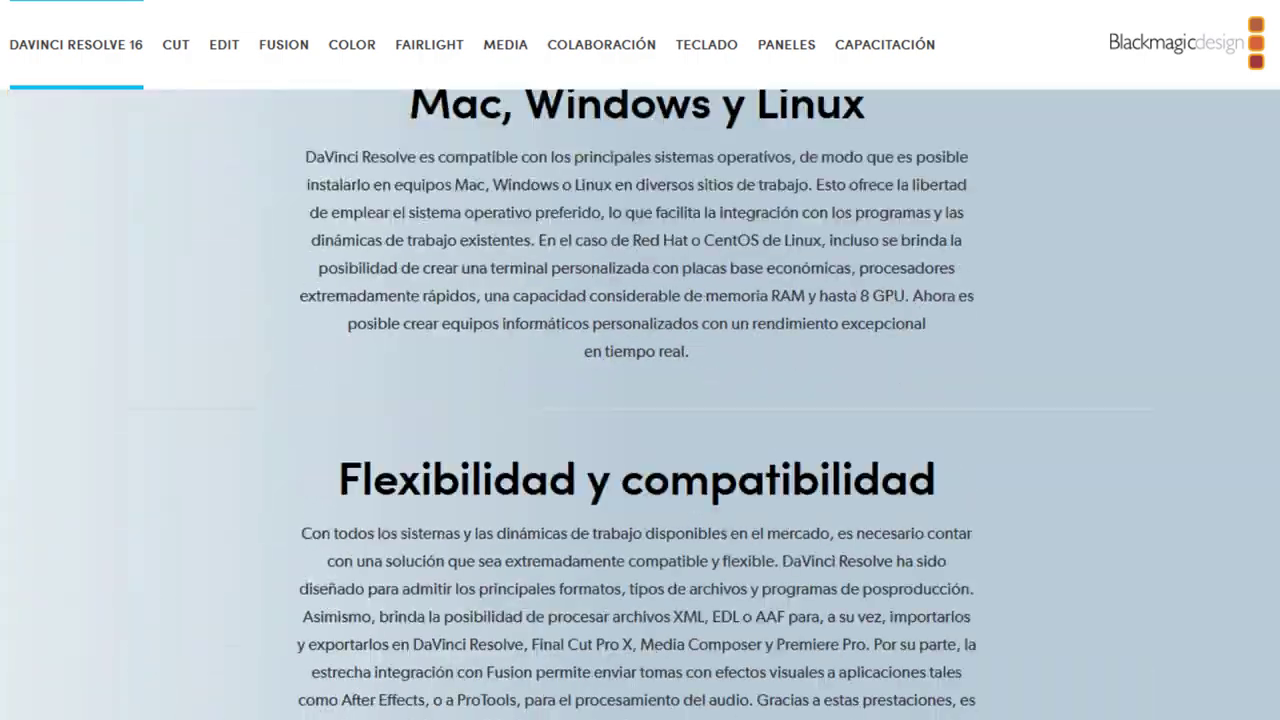
scroll(640, 400, down, 10)
scroll(640, 400, up, 3)
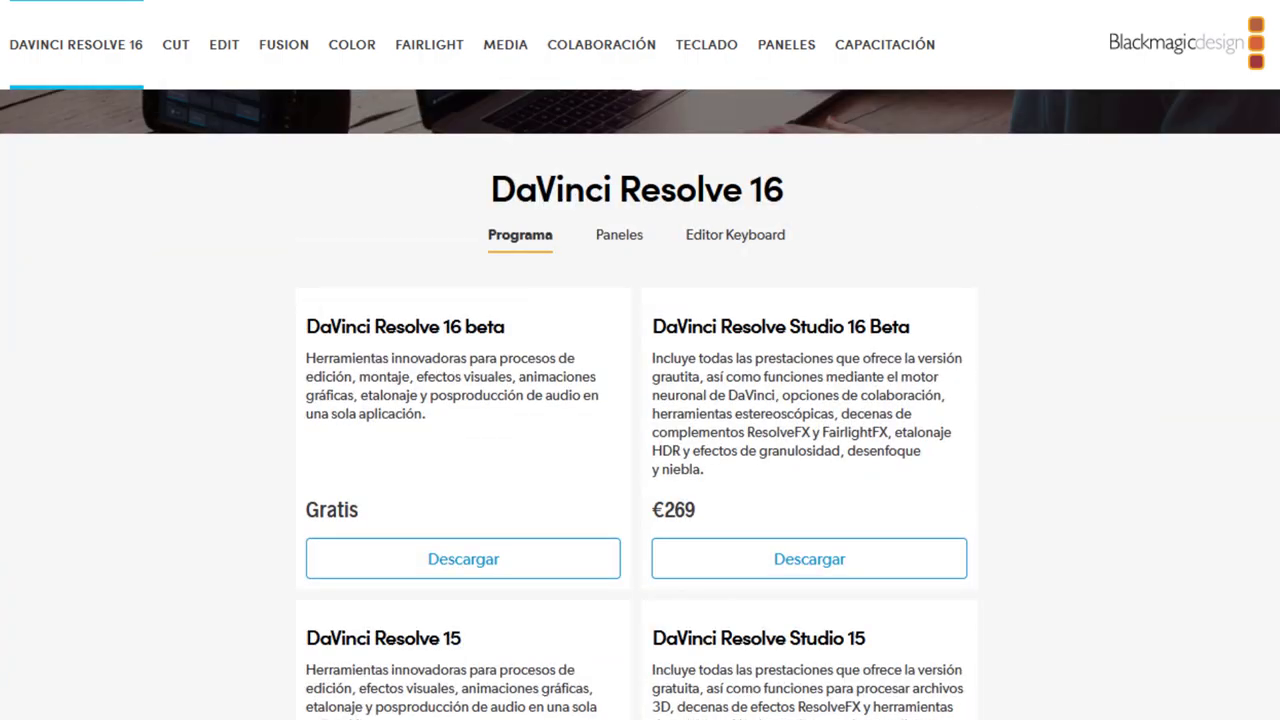
scroll(640, 400, up, 10)
scroll(642, 618, up, 10)
scroll(557, 571, down, 3)
scroll(557, 571, down, 1)
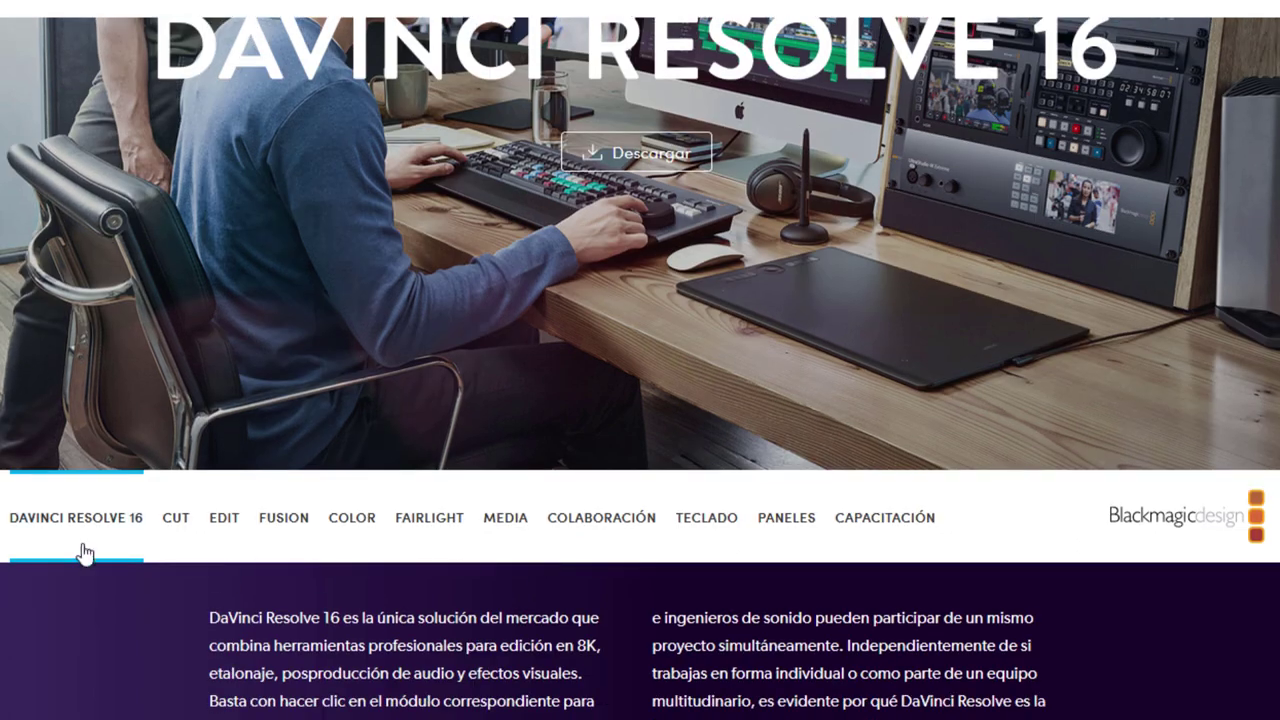
scroll(629, 517, down, 1)
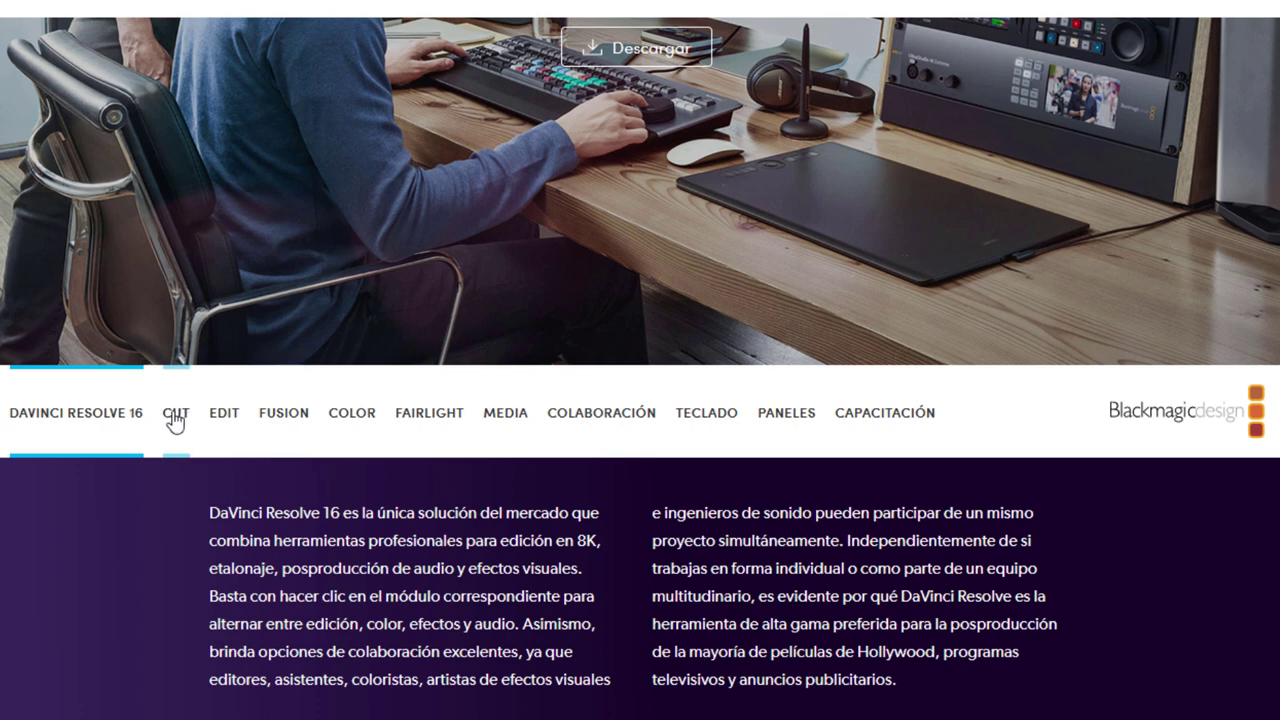
scroll(175, 422, down, 3)
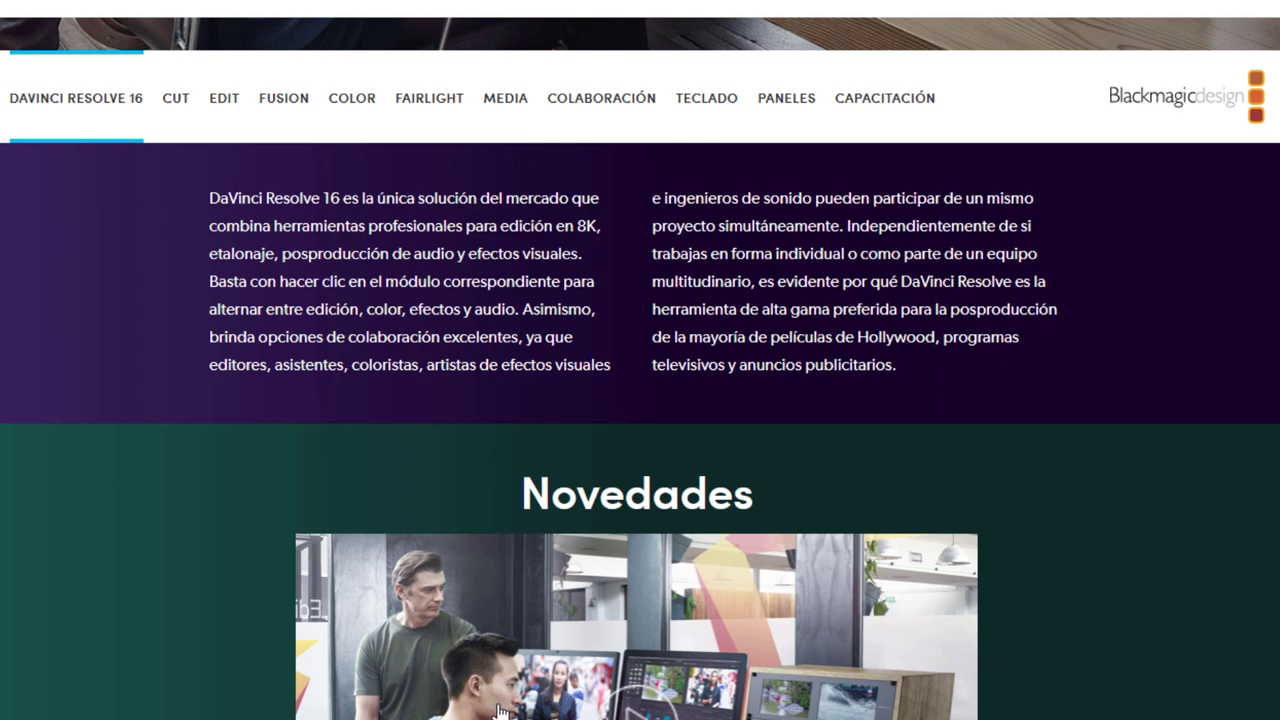
scroll(500, 710, up, 5)
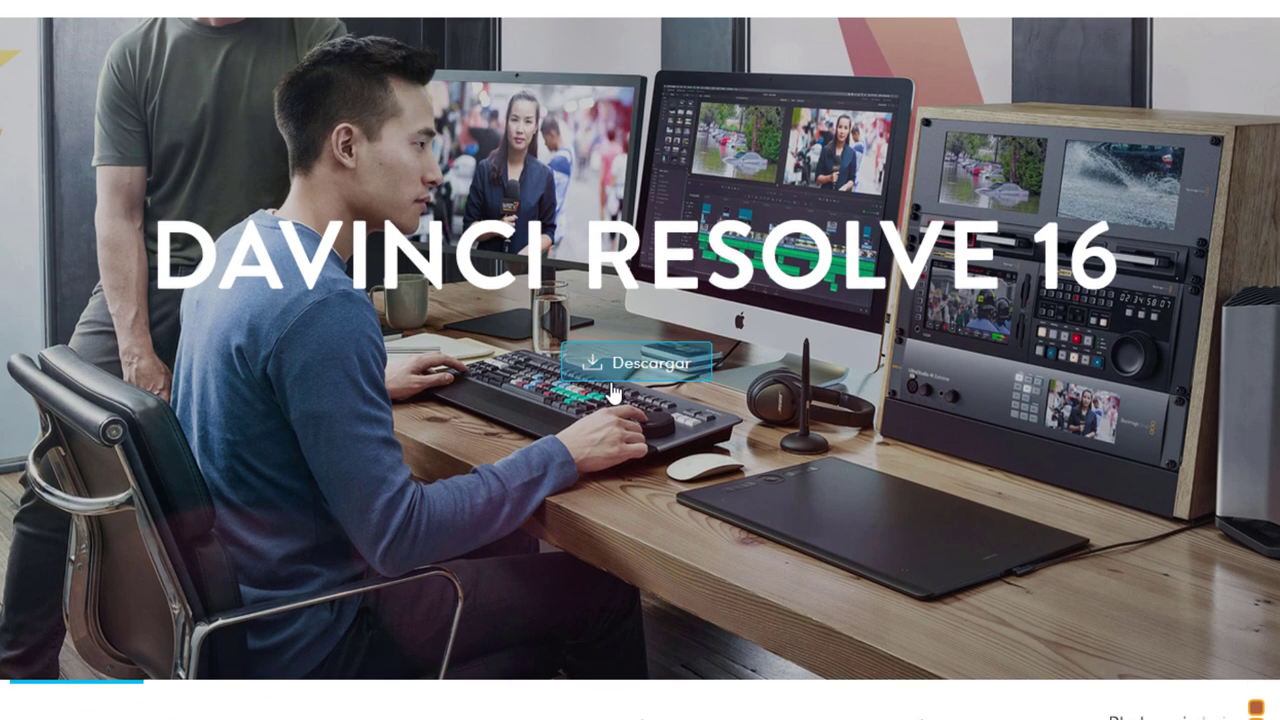
Open the Resolve 16 download options, then select the 'Diferencias' line on the Contenido slide.
click(637, 360)
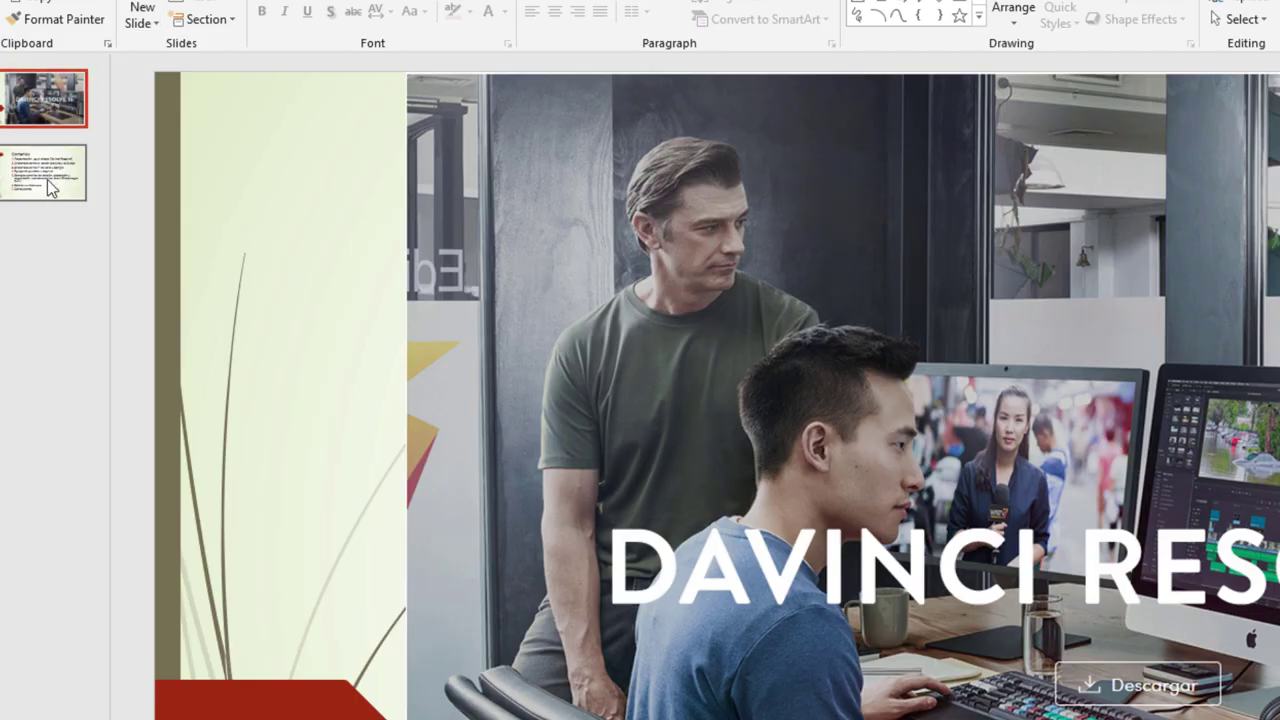
click(47, 179)
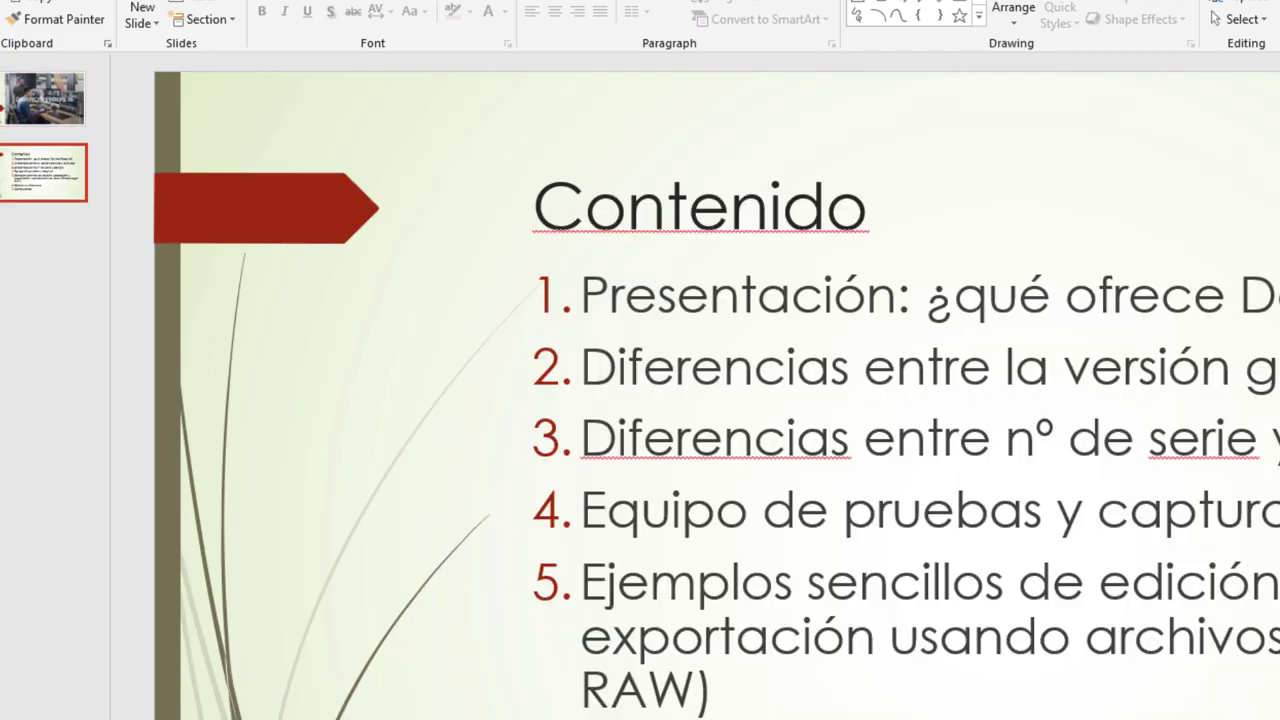
click(585, 363)
key(shift+End)
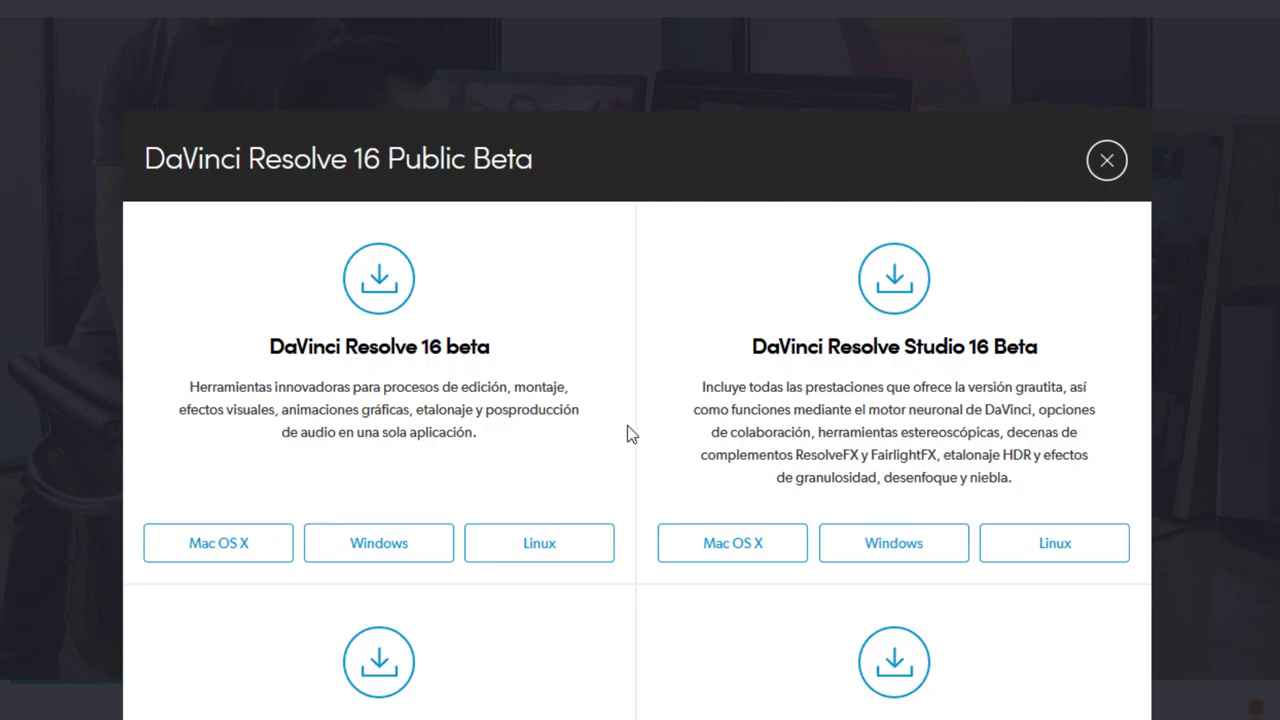
Go to Soporte, pick DaVinci Resolve, Fusion y Blackmagic eGPU, and scroll to Descargas disponibles.
click(1105, 160)
scroll(555, 431, up, 2)
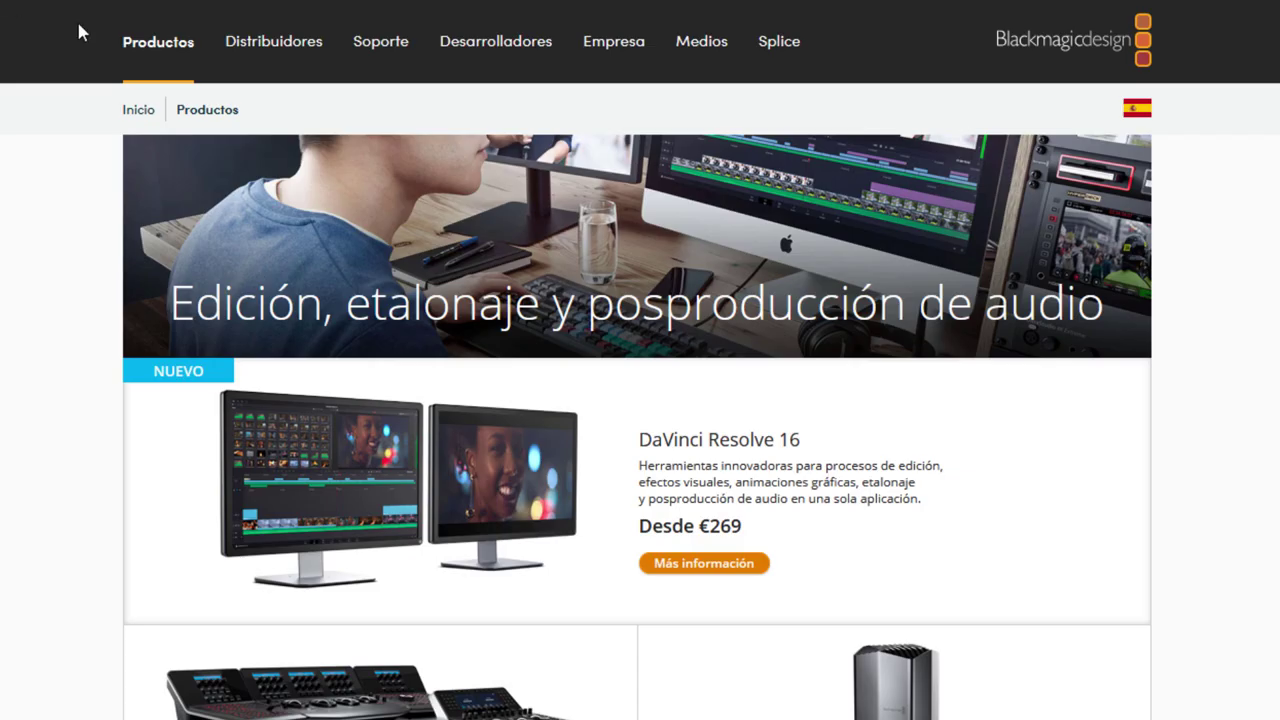
click(376, 56)
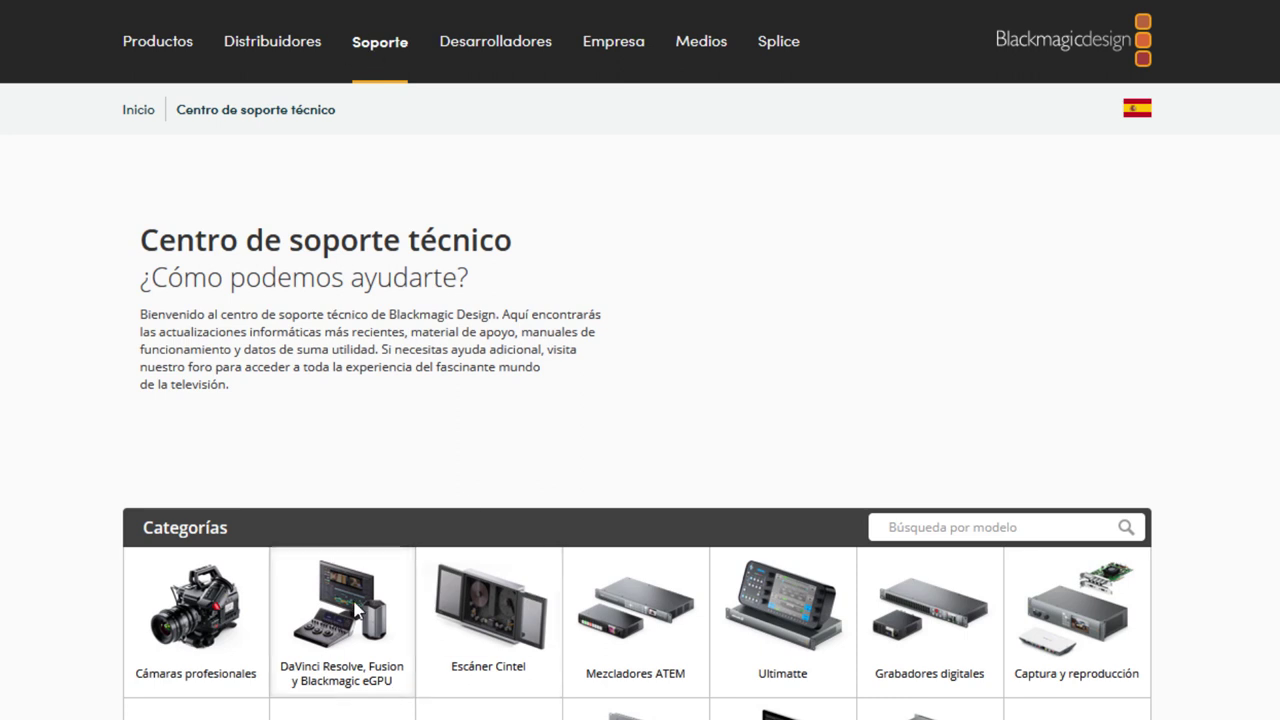
scroll(340, 610, down, 3)
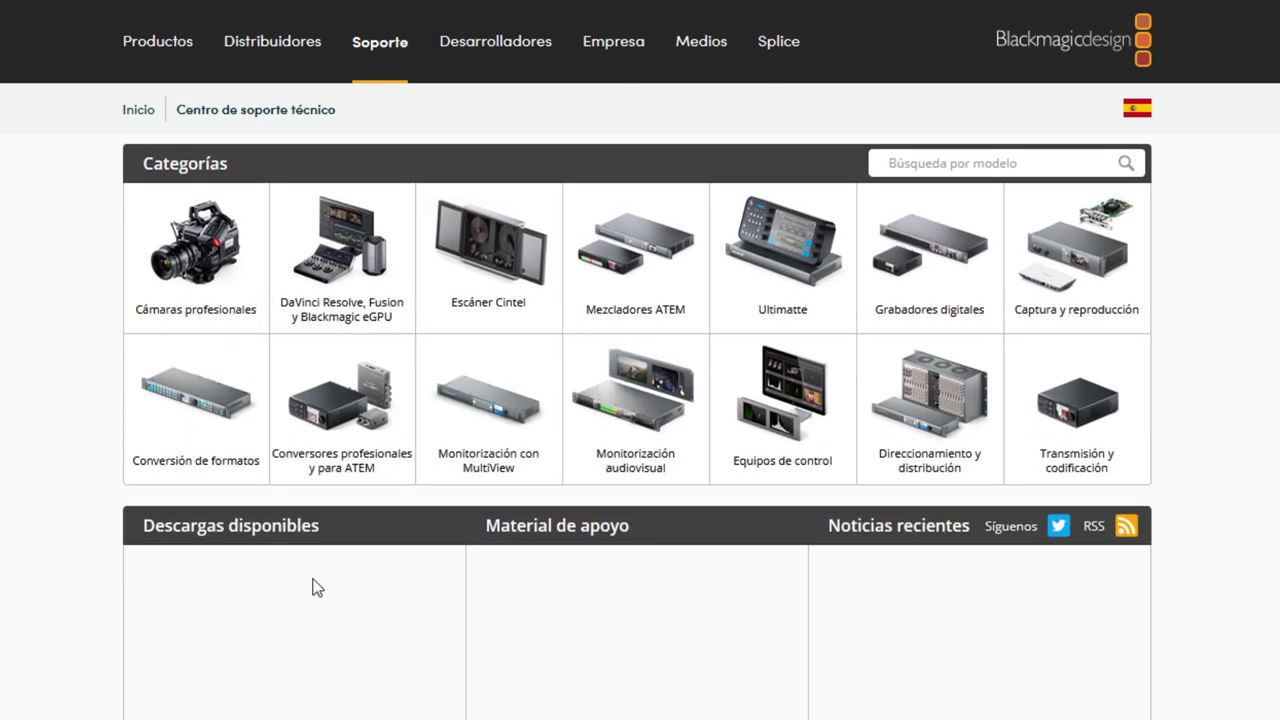
scroll(249, 482, down, 3)
scroll(249, 482, up, 2)
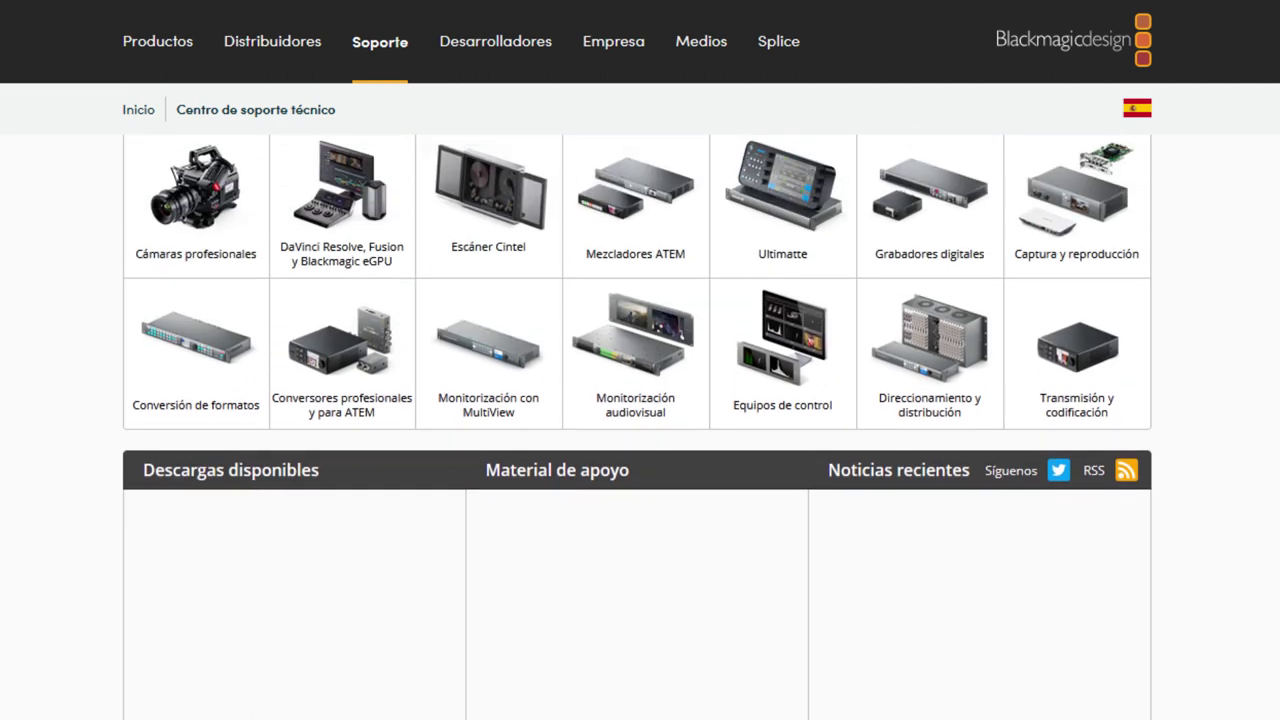
scroll(289, 497, up, 4)
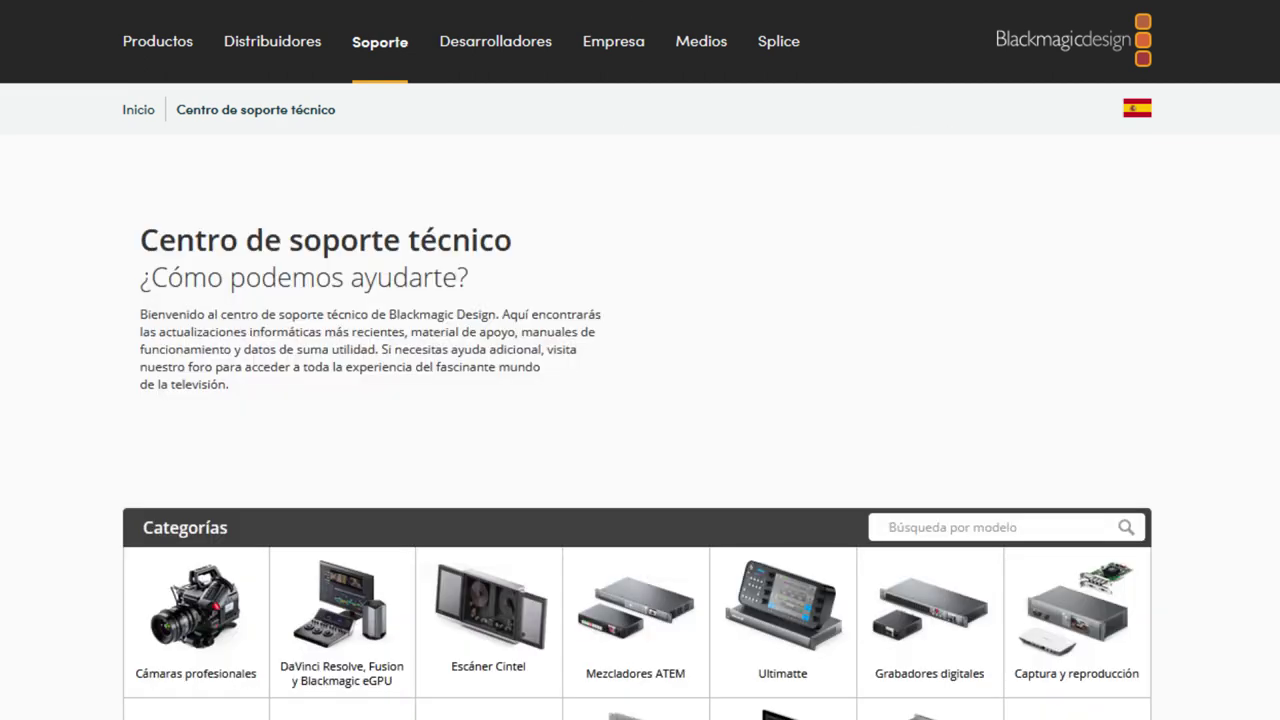
click(334, 652)
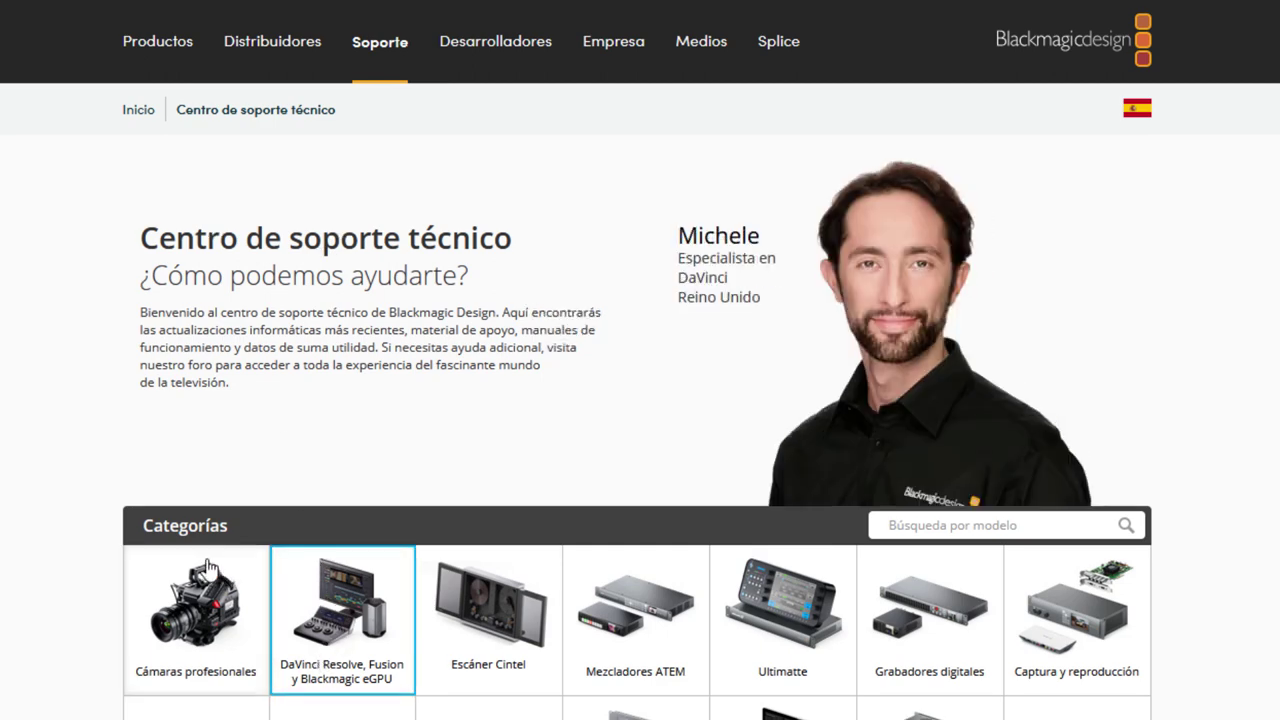
scroll(120, 453, down, 3)
scroll(120, 453, down, 3)
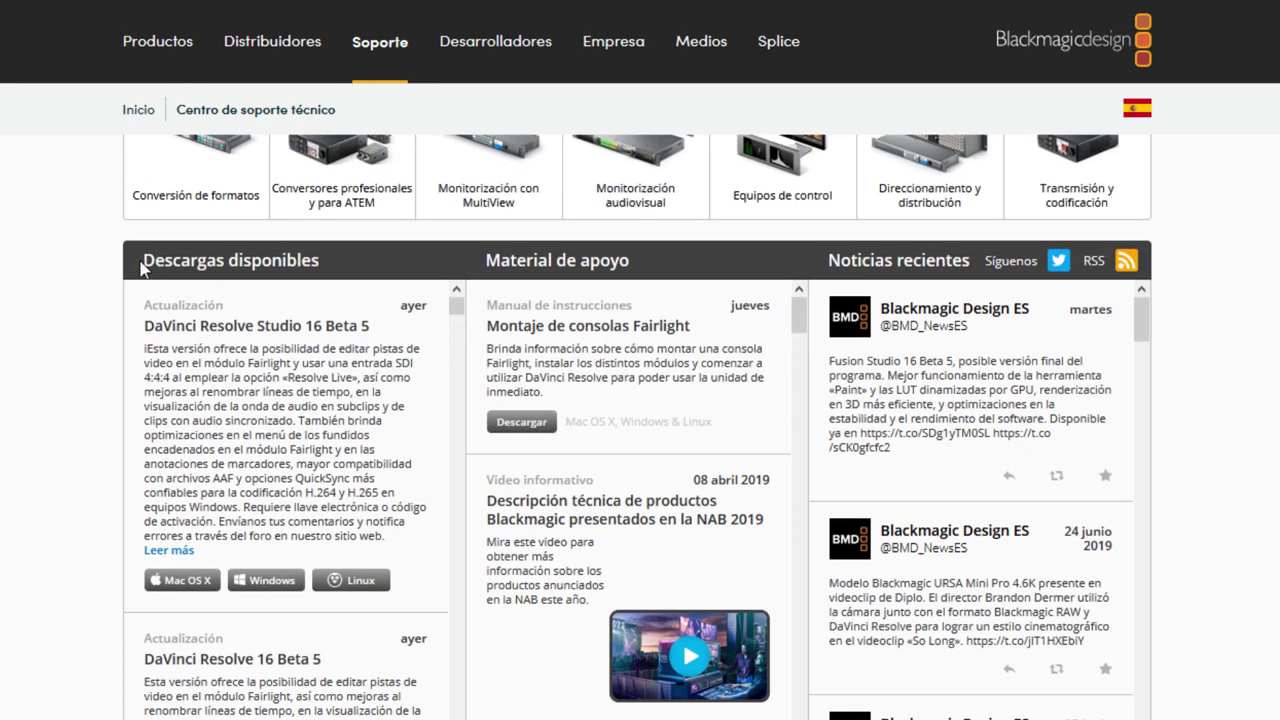
Highlight the Descargas disponibles and Material de apoyo headings and mark entries in the support list.
drag(141, 262, 350, 265)
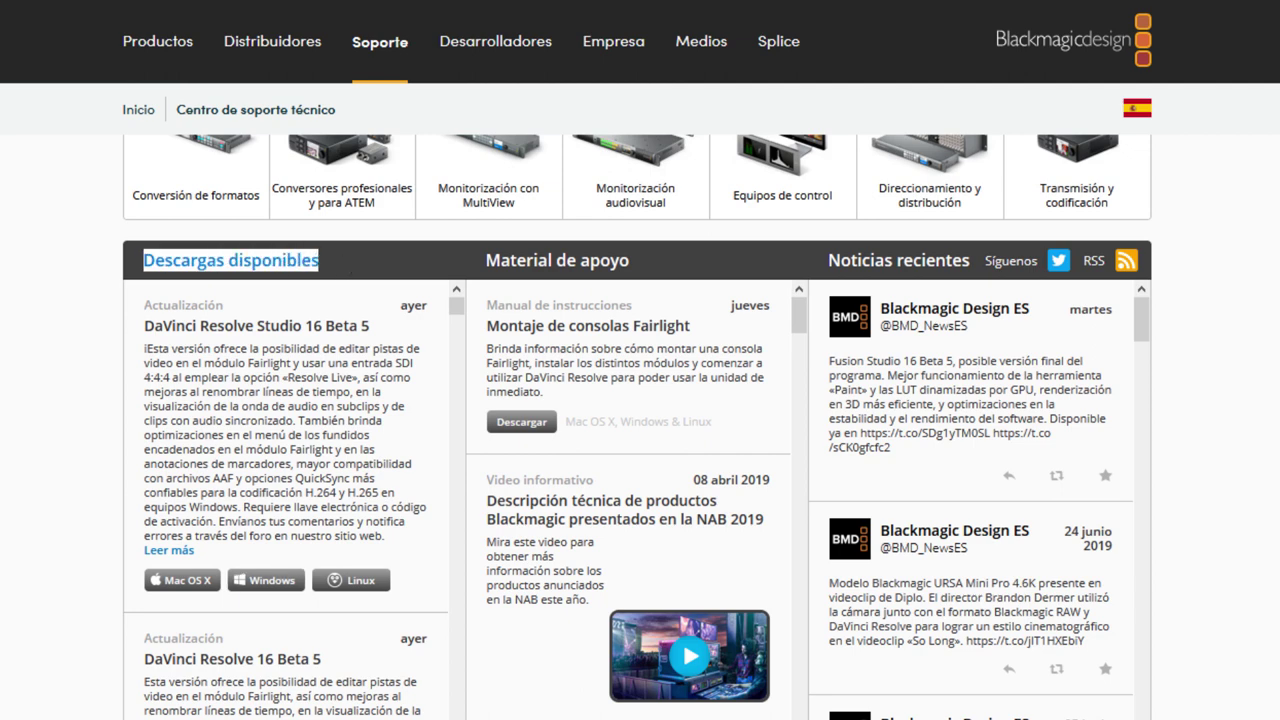
drag(487, 262, 632, 268)
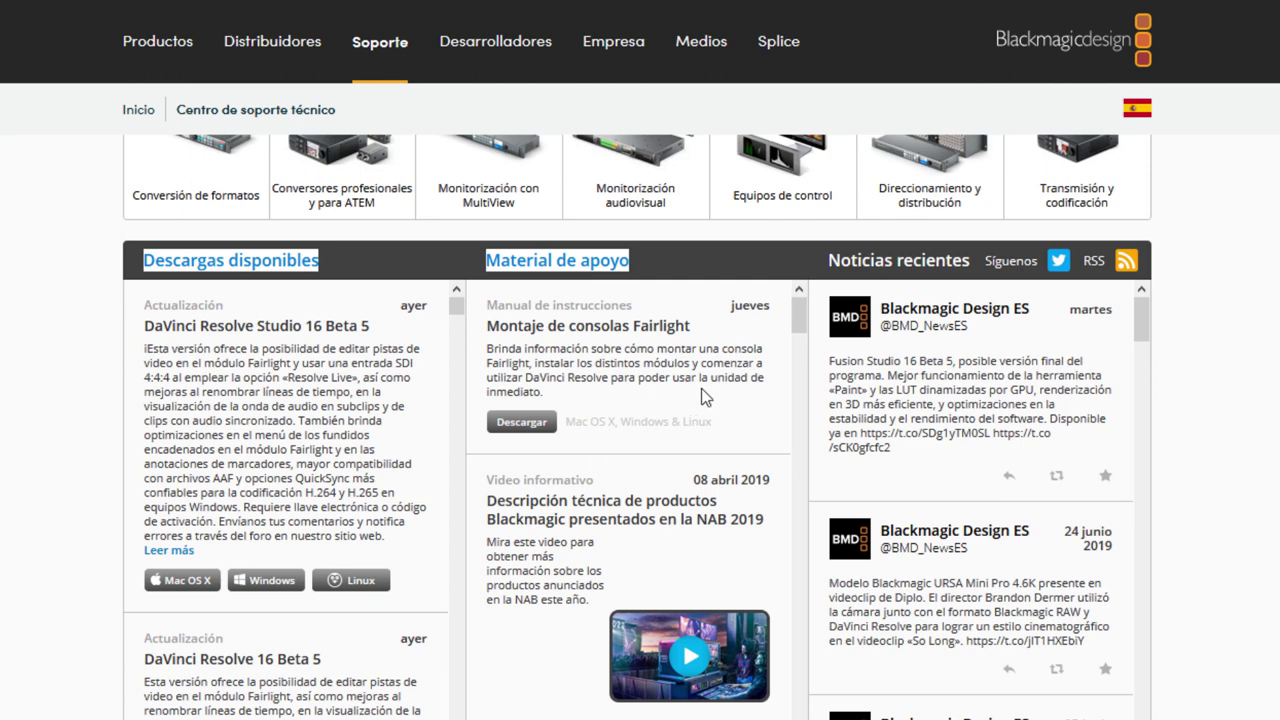
scroll(800, 328, down, 1)
drag(799, 313, 781, 470)
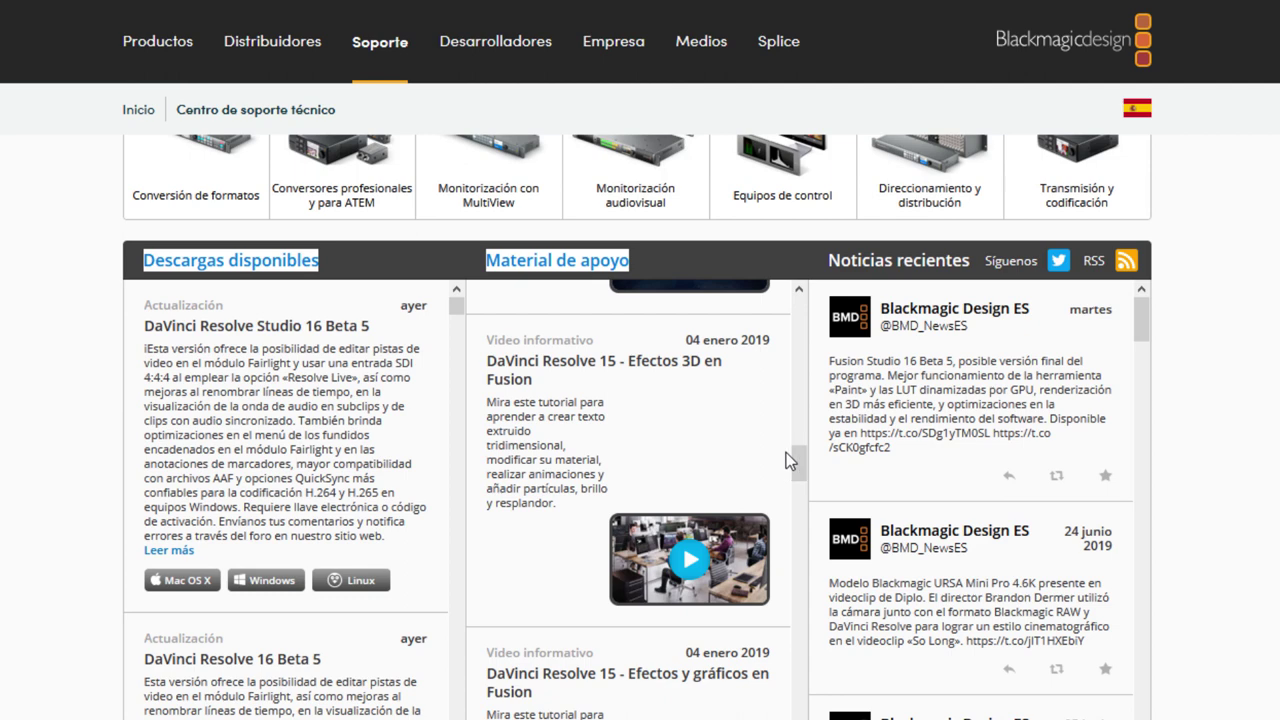
drag(797, 473, 787, 597)
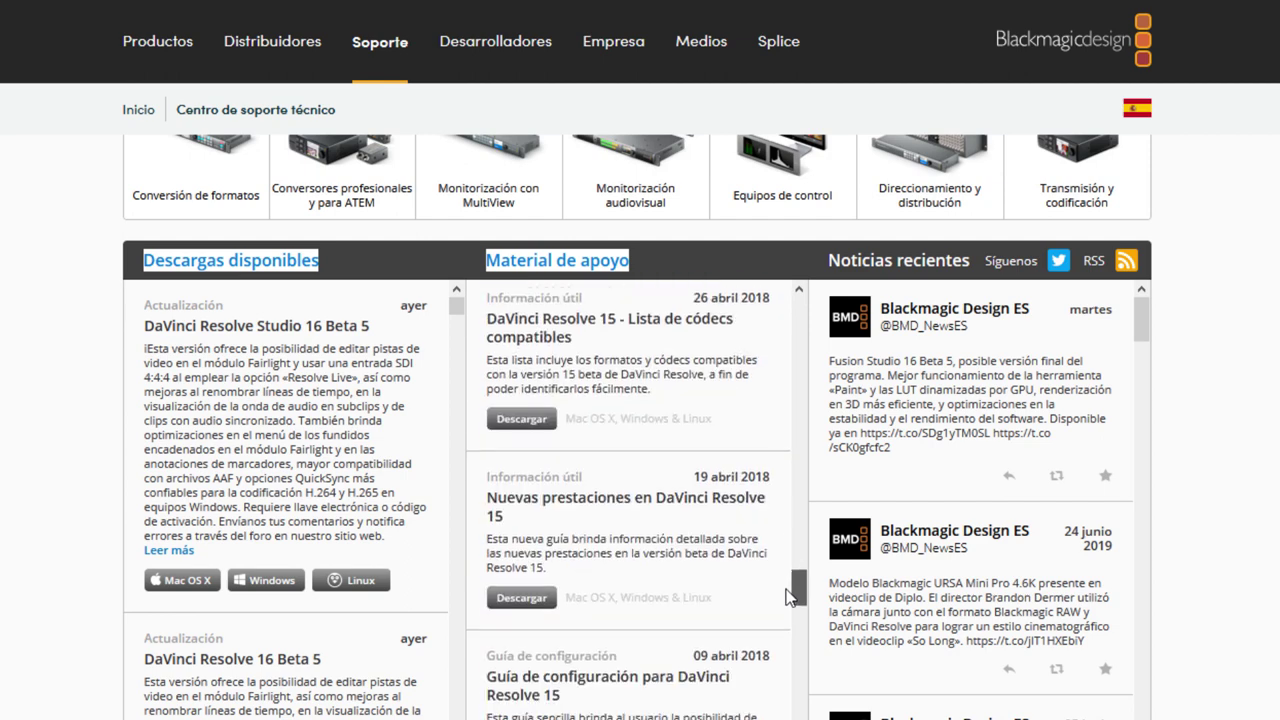
Download the Guía comparativa de DaVinci Resolve 15 PDF and open it.
scroll(760, 552, down, 3)
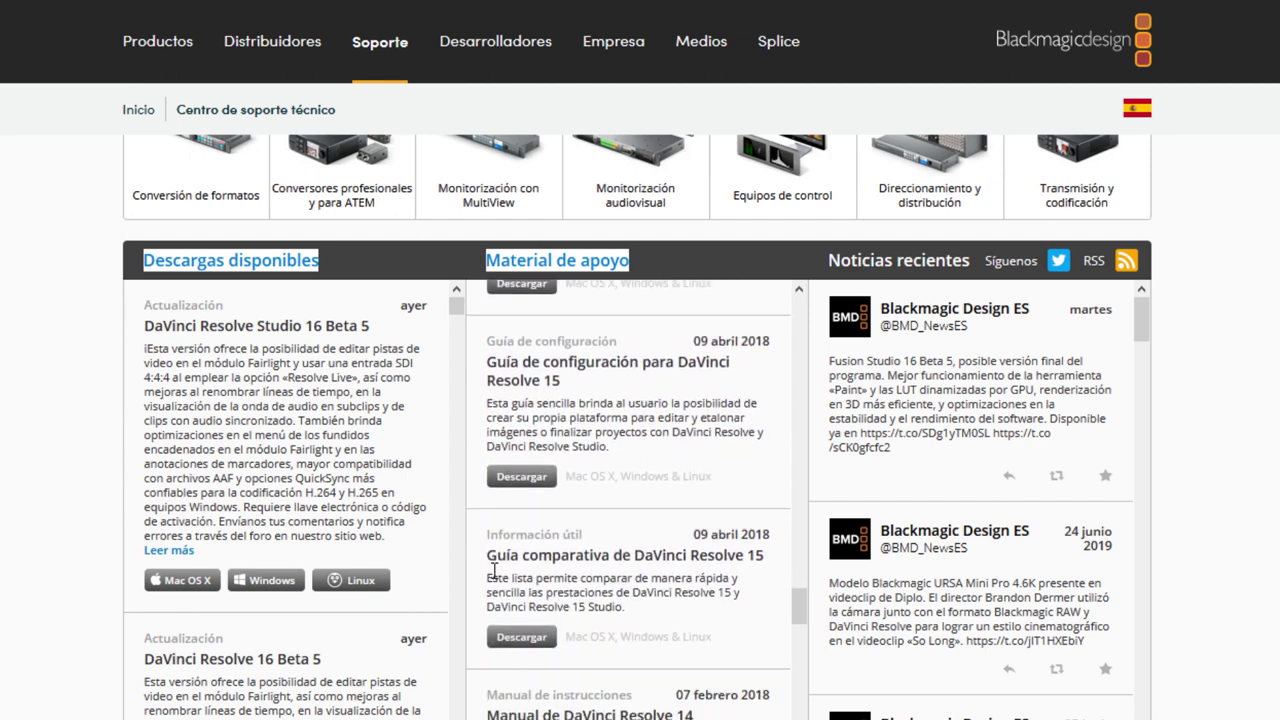
drag(522, 555, 772, 454)
scroll(772, 460, down, 1)
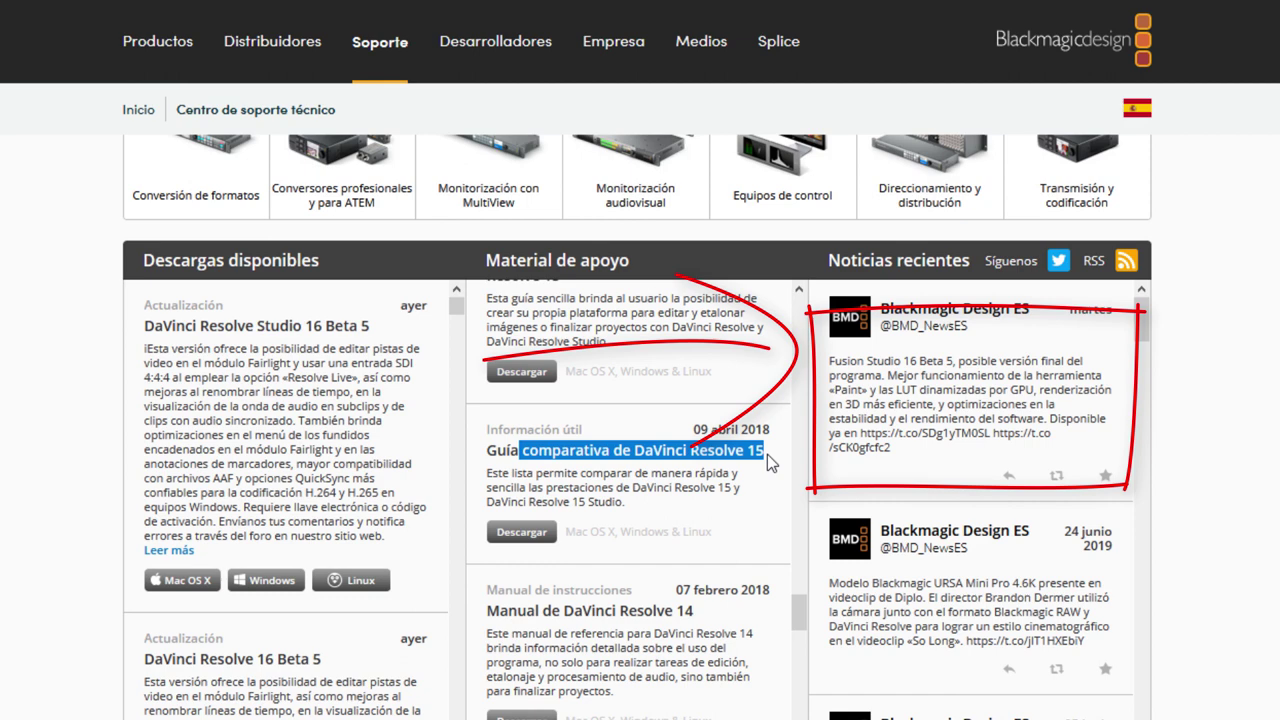
click(522, 538)
key(Return)
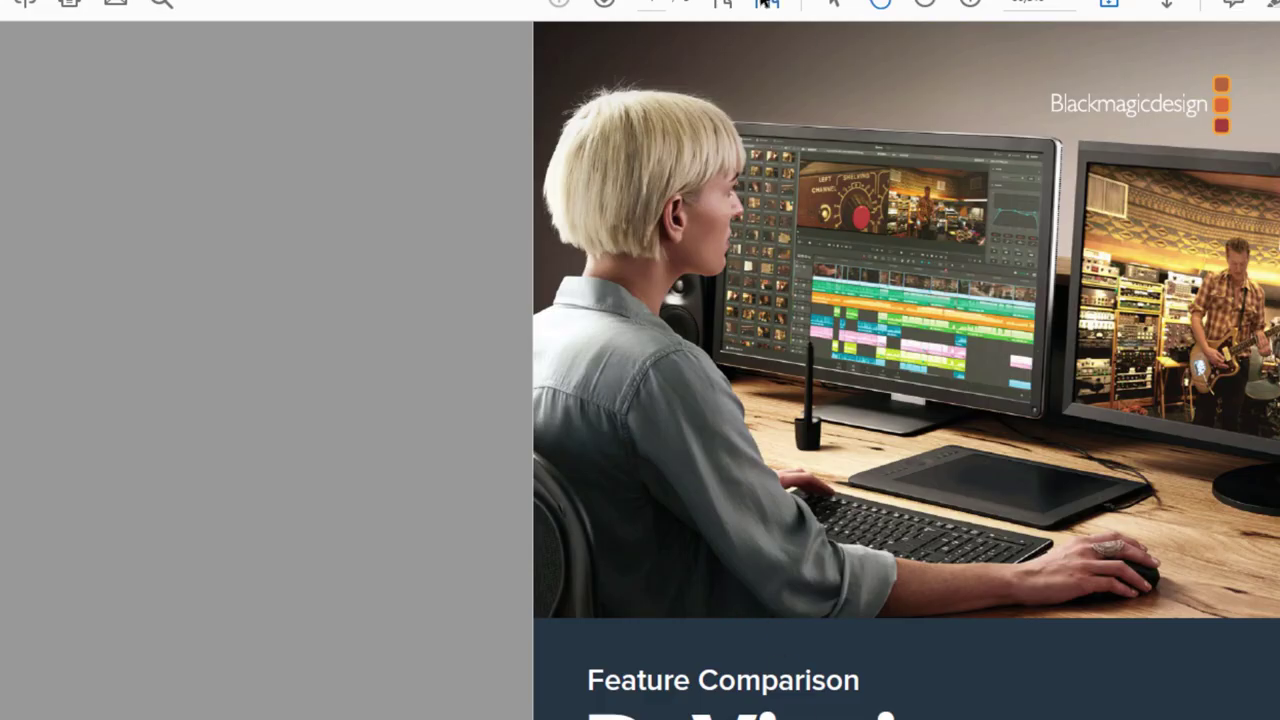
Fit the comparison PDF to the window and bring the feature table header into view.
click(766, 3)
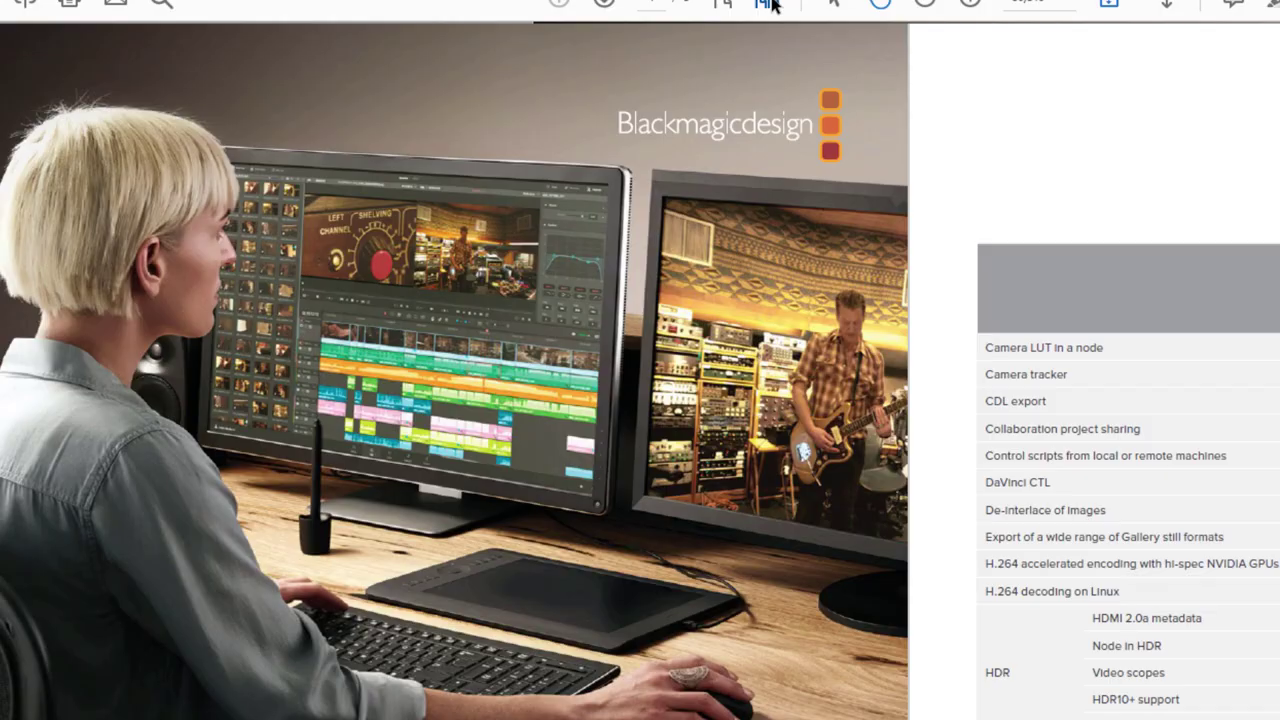
scroll(1145, 406, up, 3)
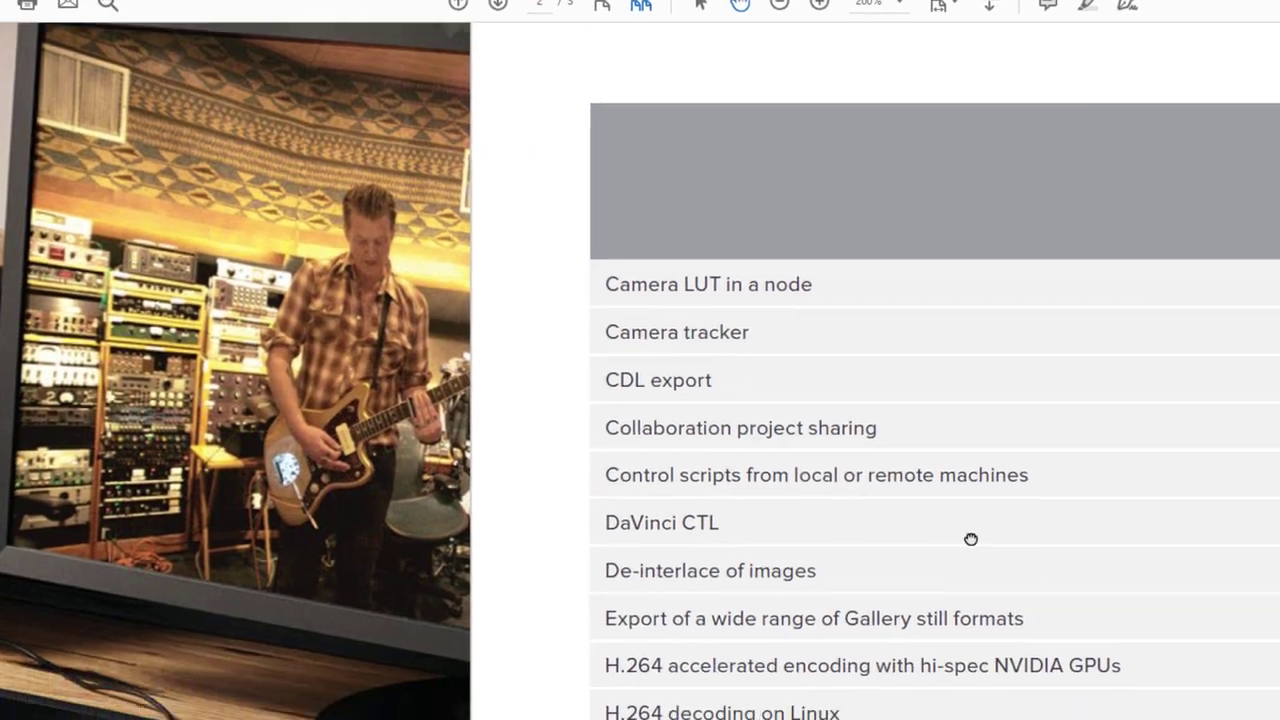
drag(970, 539, 537, 289)
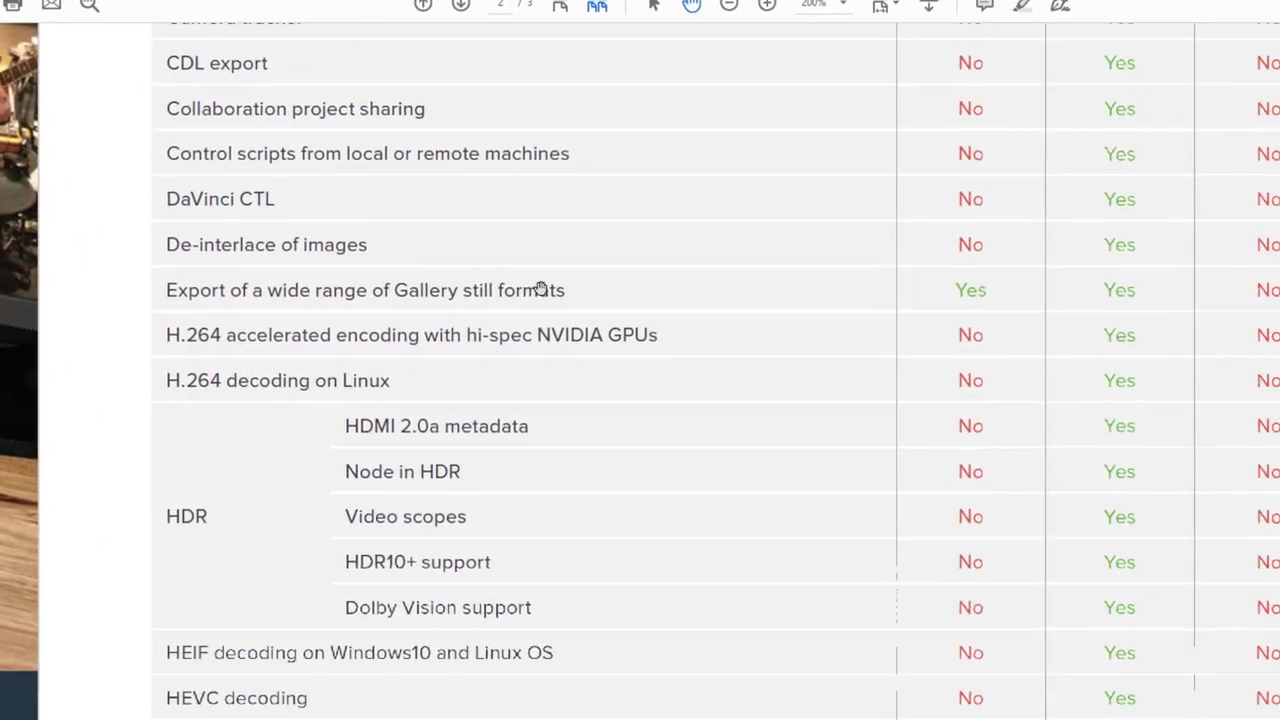
scroll(366, 614, up, 3)
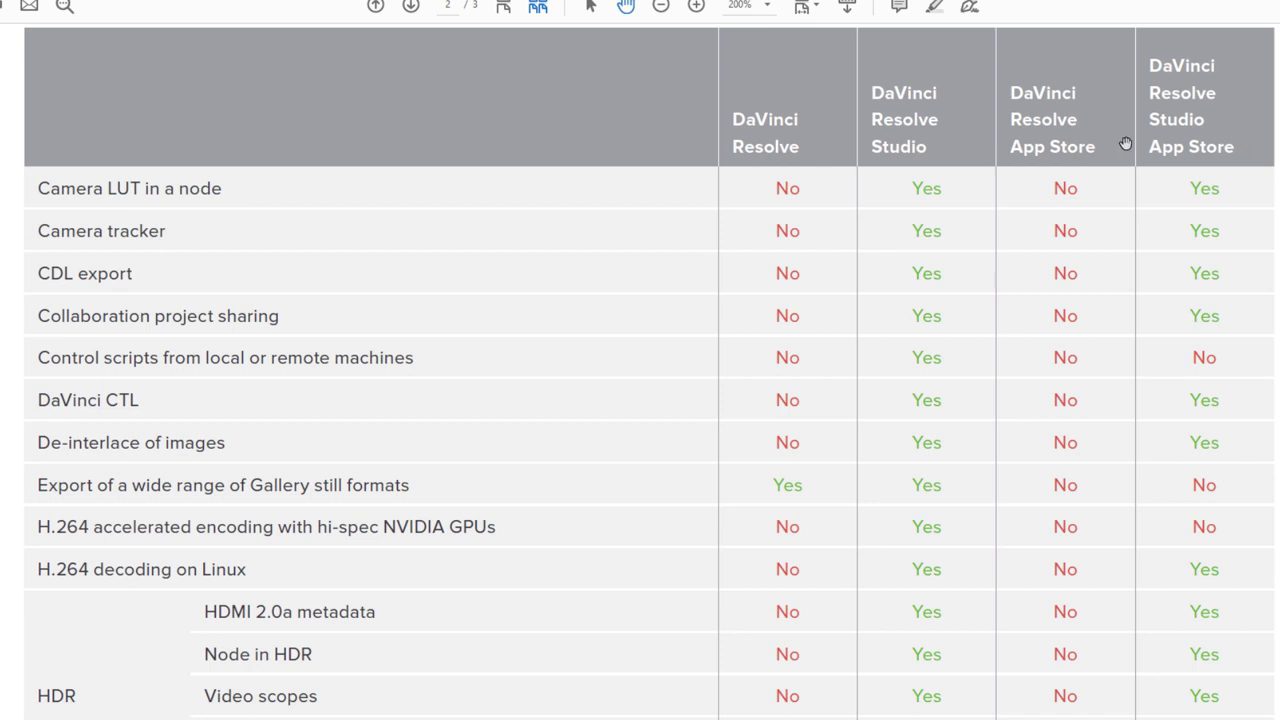
key(alt+Tab)
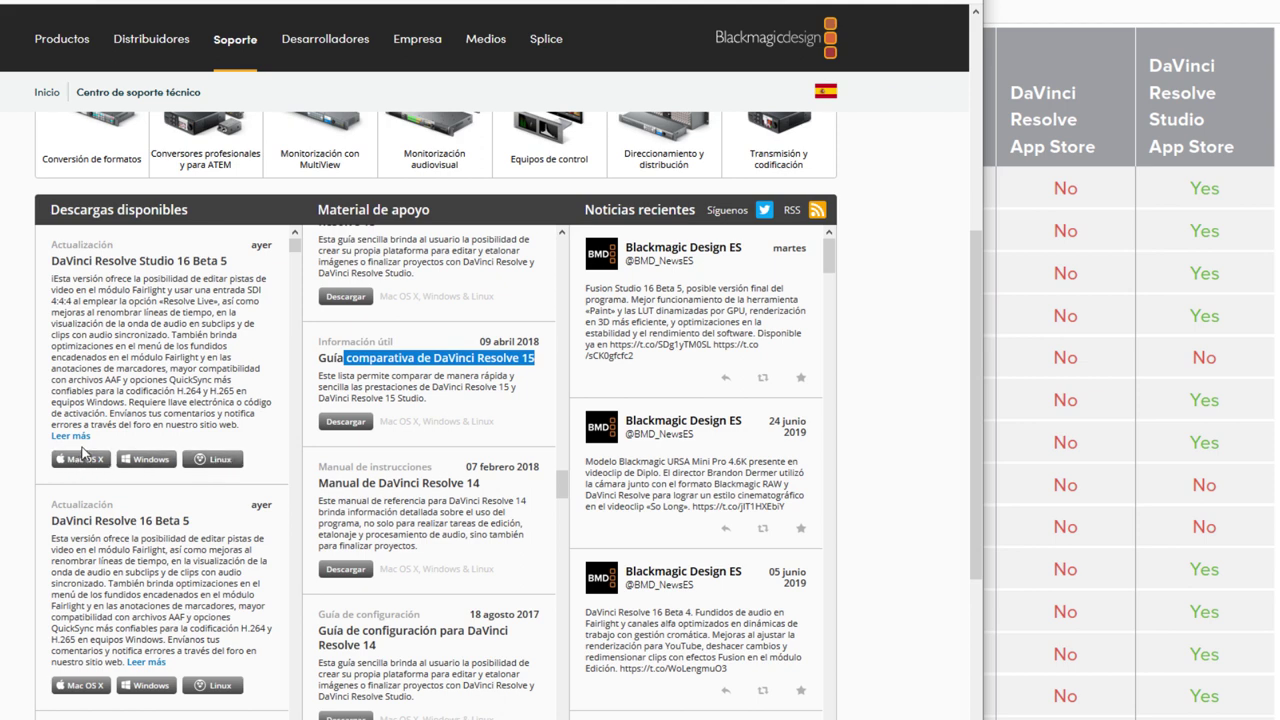
click(1120, 172)
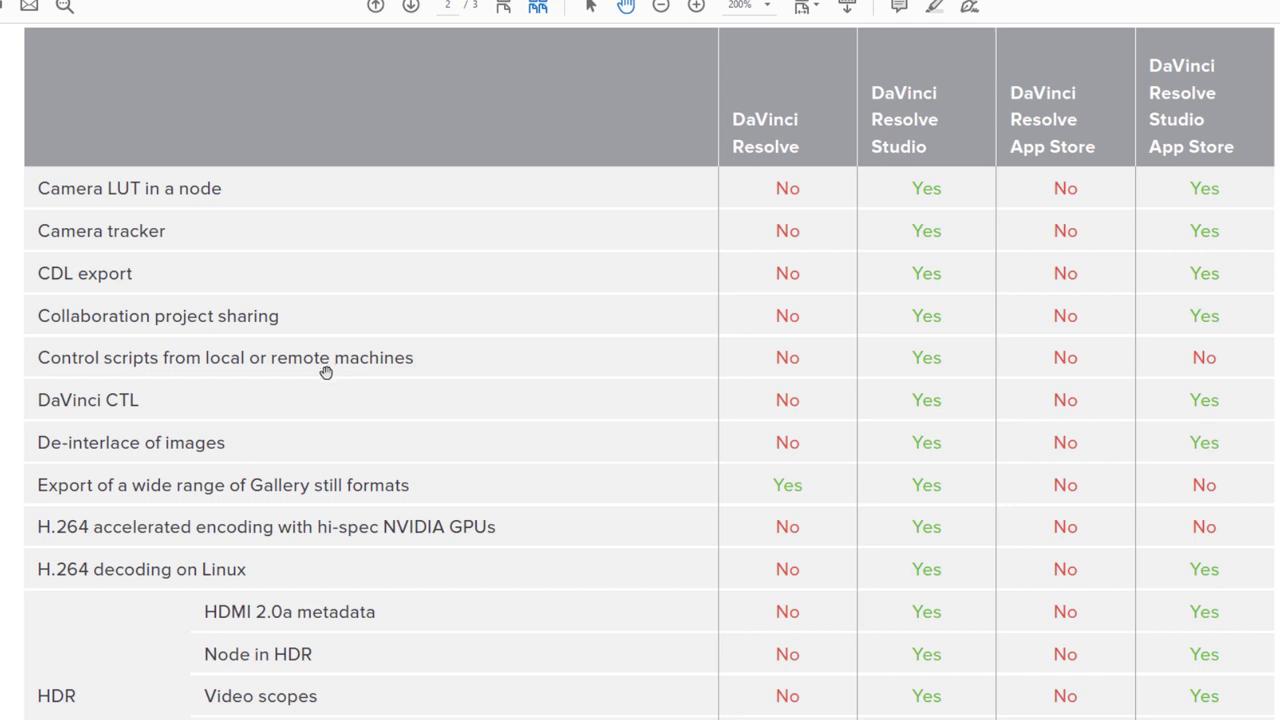
Switch to the Select Tool and highlight Camera LUT in a node and Camera tracker in yellow.
right_click(95, 248)
click(217, 402)
drag(32, 188, 286, 193)
right_click(192, 190)
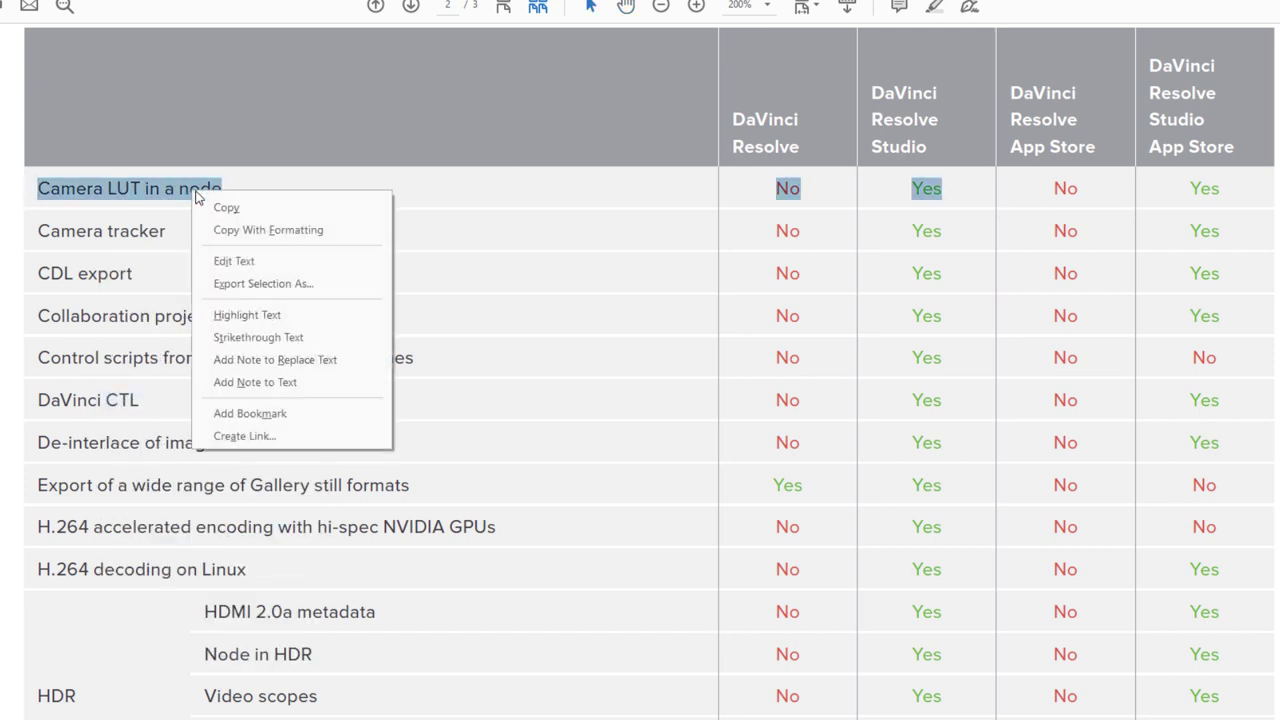
click(247, 314)
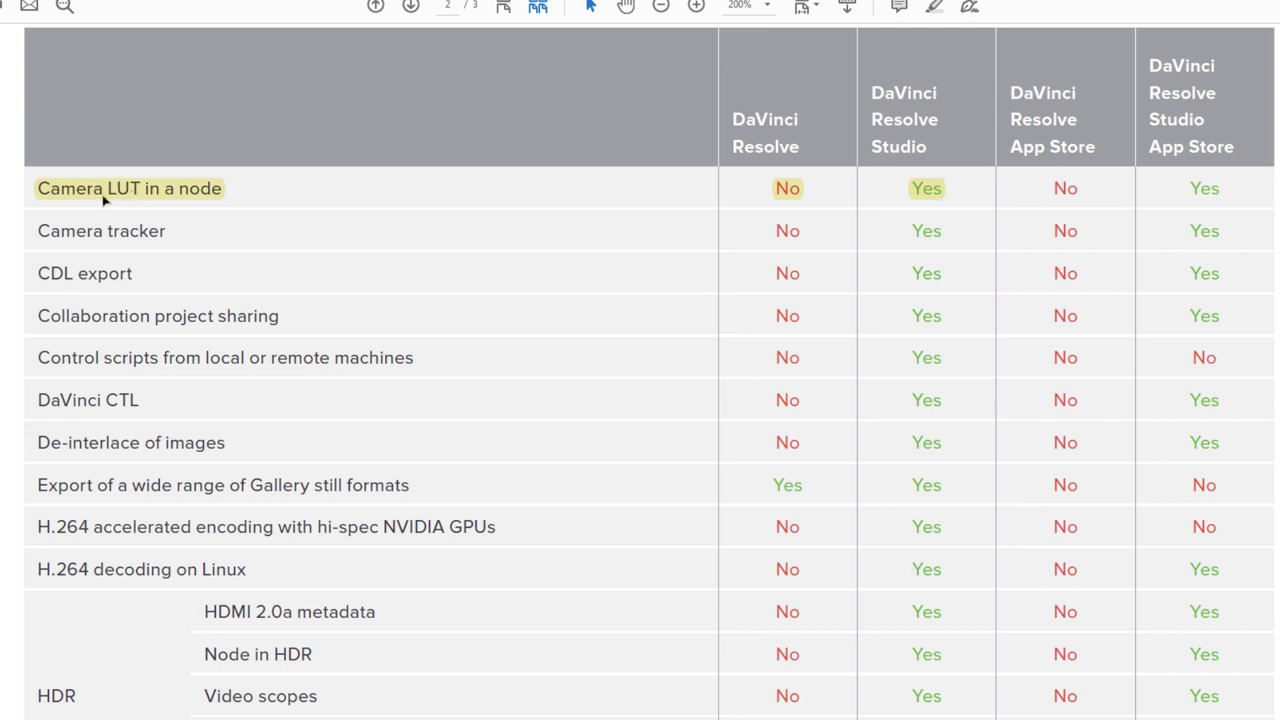
drag(162, 232, 11, 240)
click(145, 232)
drag(166, 232, 23, 237)
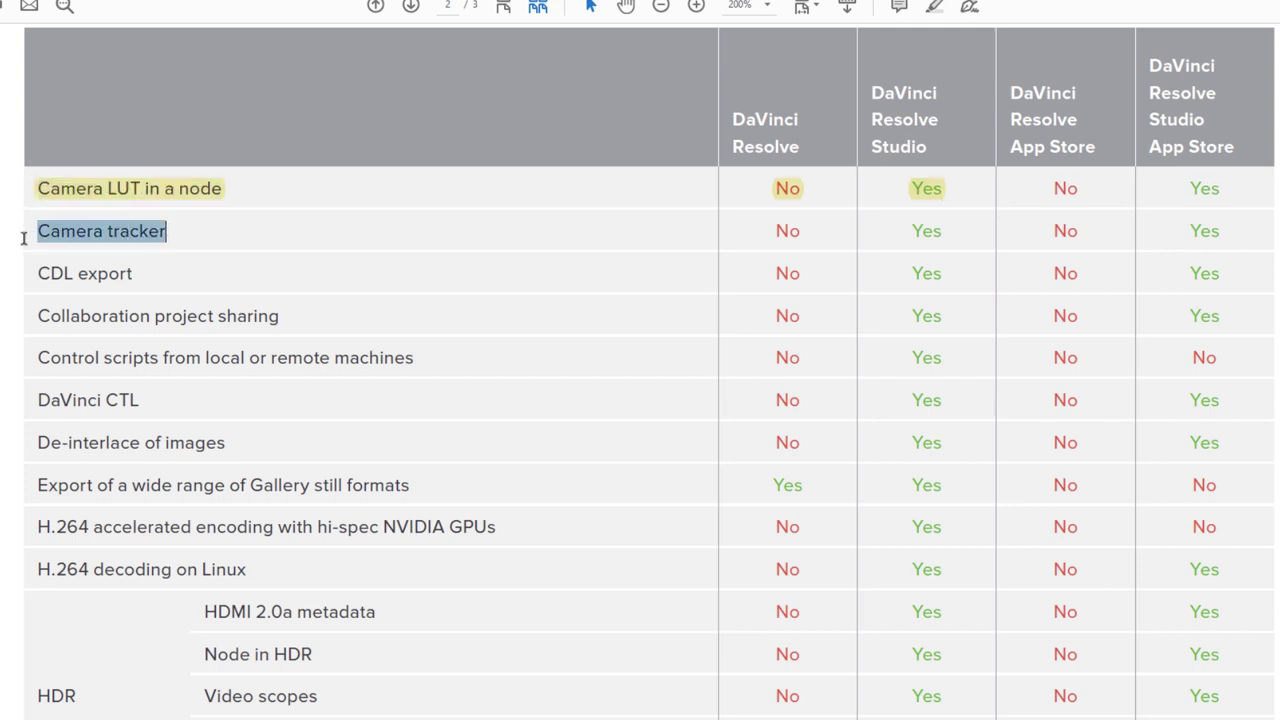
right_click(52, 240)
click(118, 363)
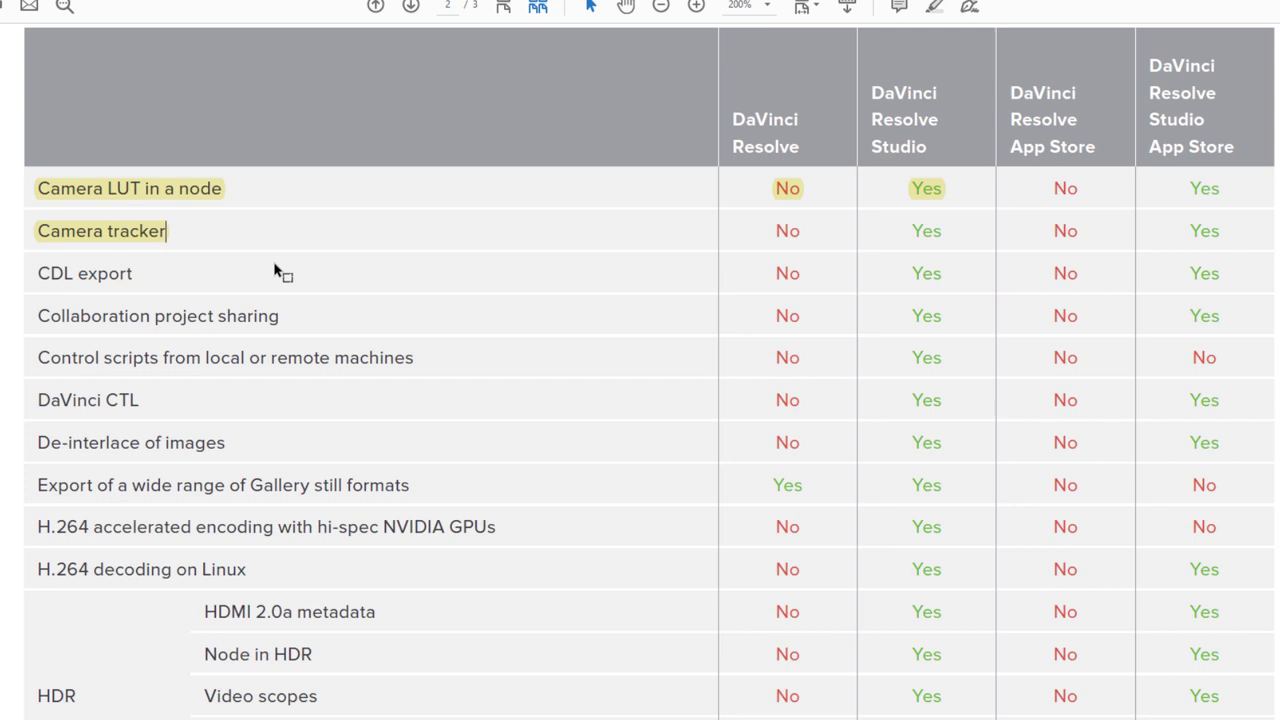
Highlight De-interlace of images and Gallery still formats export in yellow.
scroll(277, 275, down, 2)
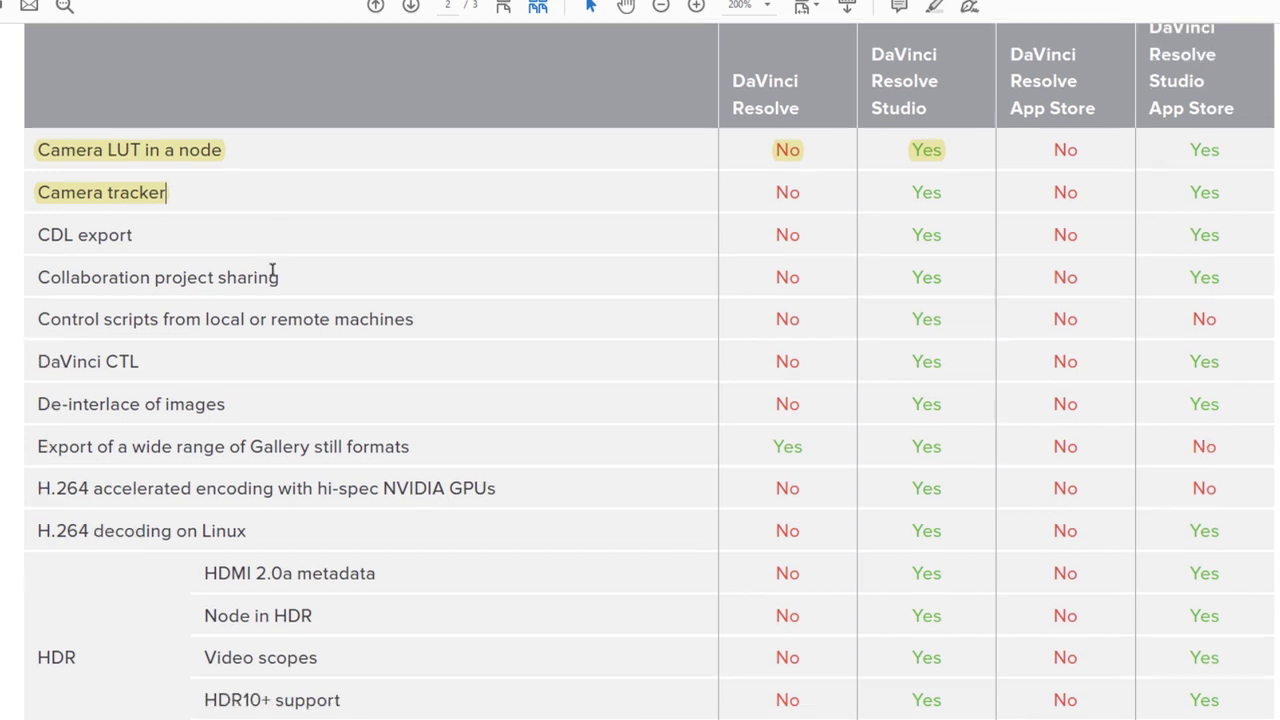
scroll(272, 270, down, 2)
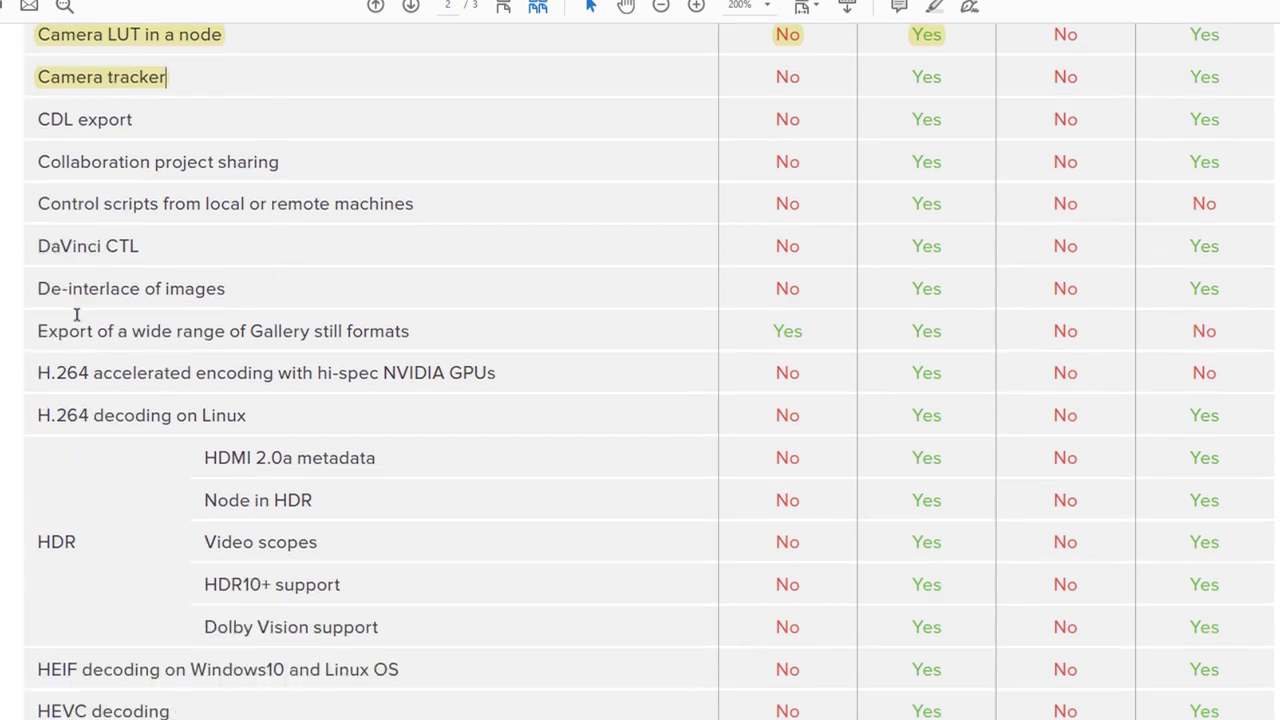
drag(37, 289, 258, 291)
right_click(157, 289)
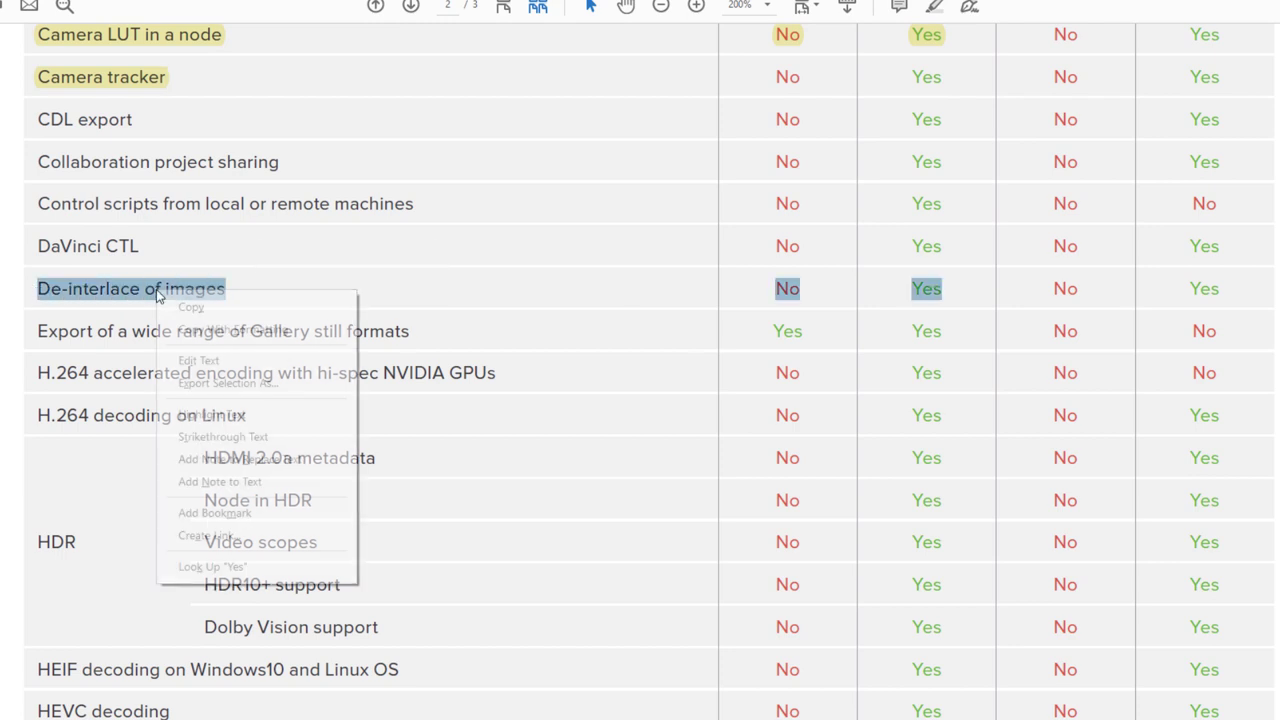
key(Escape)
click(40, 289)
drag(40, 289, 228, 291)
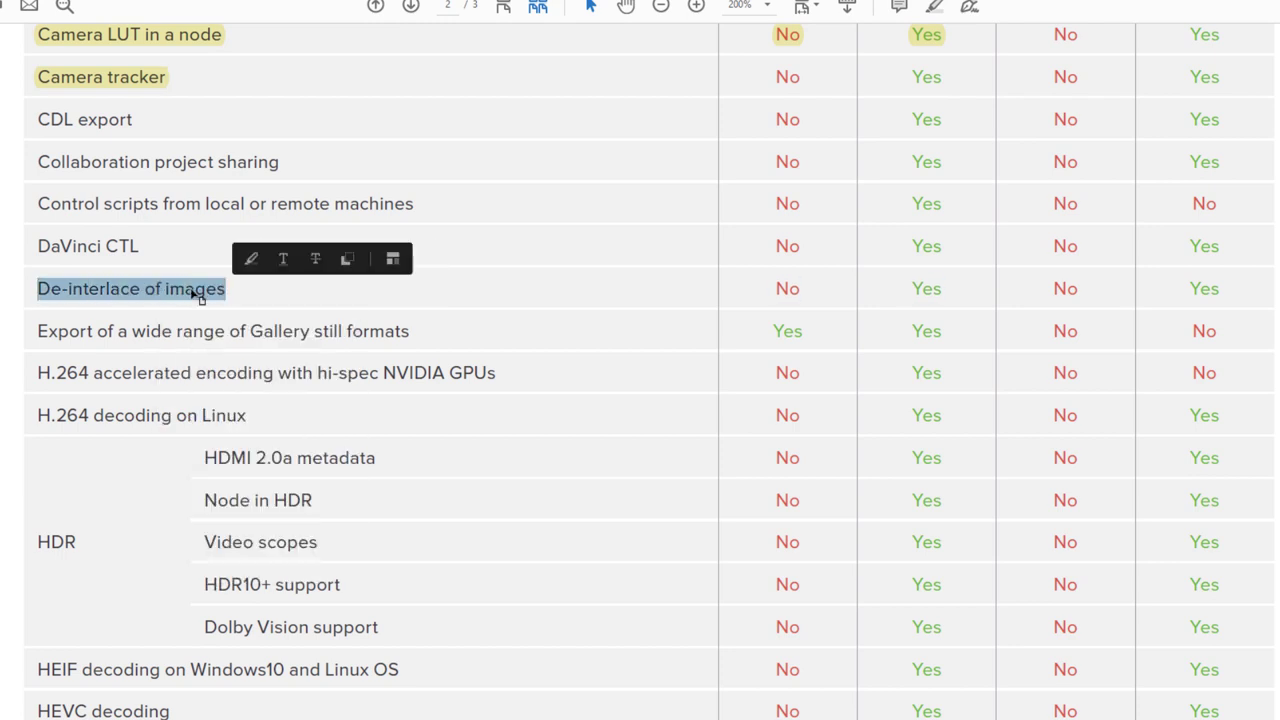
right_click(250, 294)
click(255, 414)
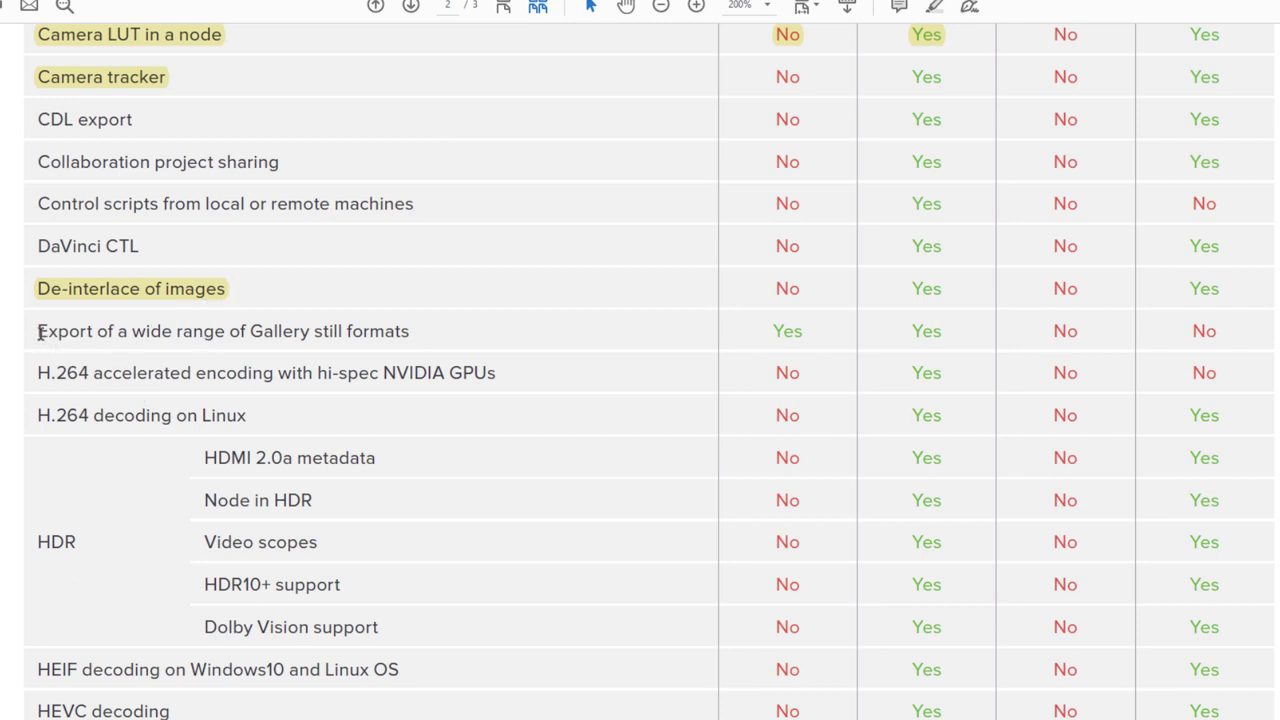
drag(38, 333, 477, 331)
right_click(324, 333)
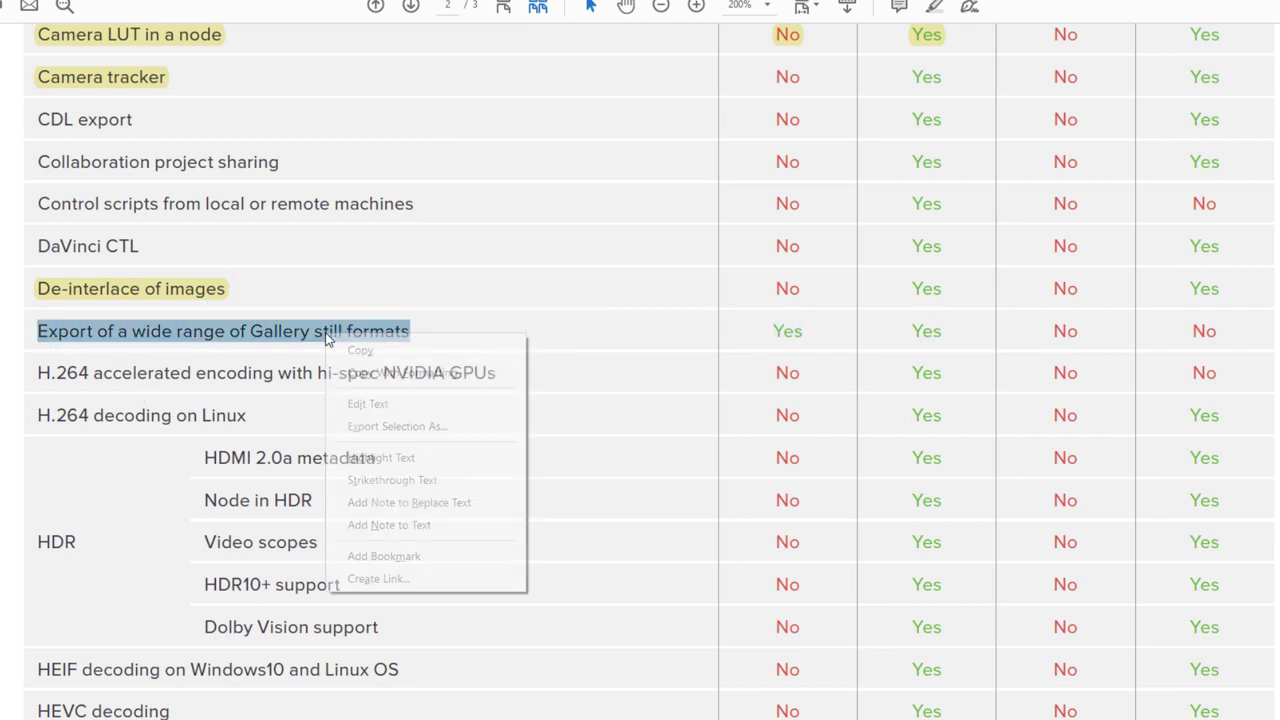
click(390, 457)
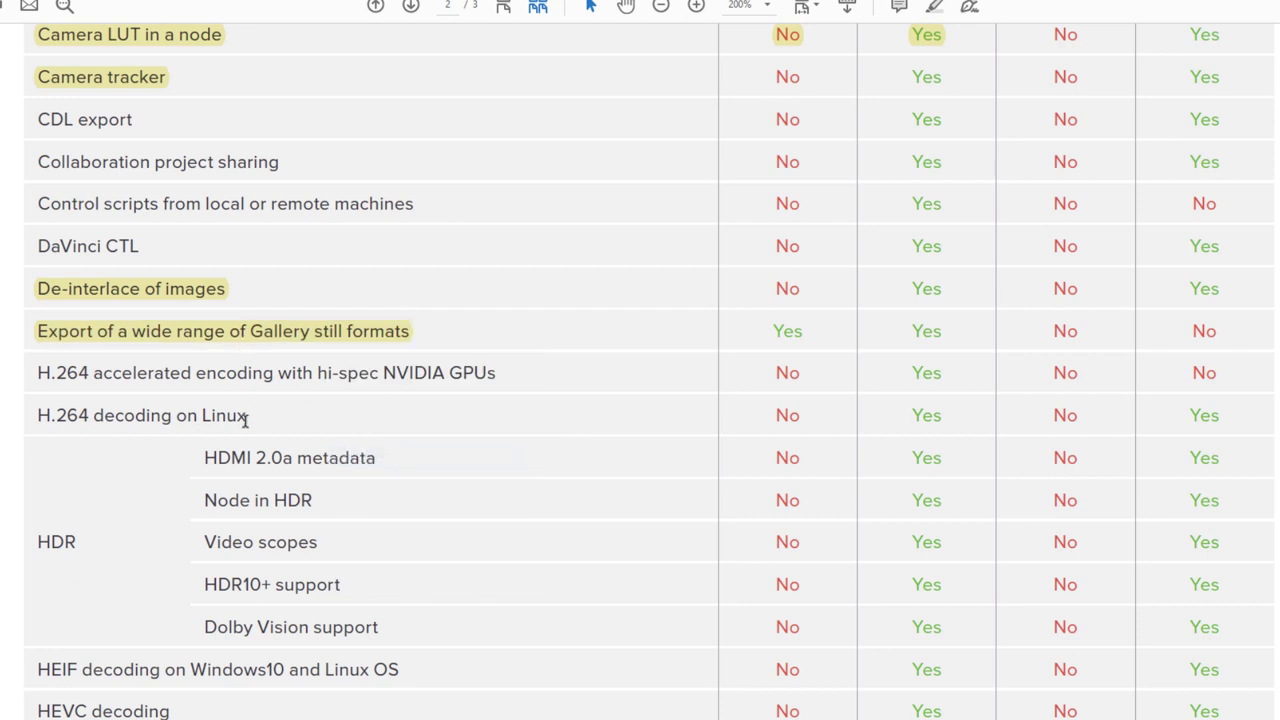
Highlight H.264 accelerated encoding, H.264 decoding on Linux and the HDR label in yellow.
scroll(245, 420, down, 1)
scroll(210, 330, down, 1)
scroll(98, 304, down, 1)
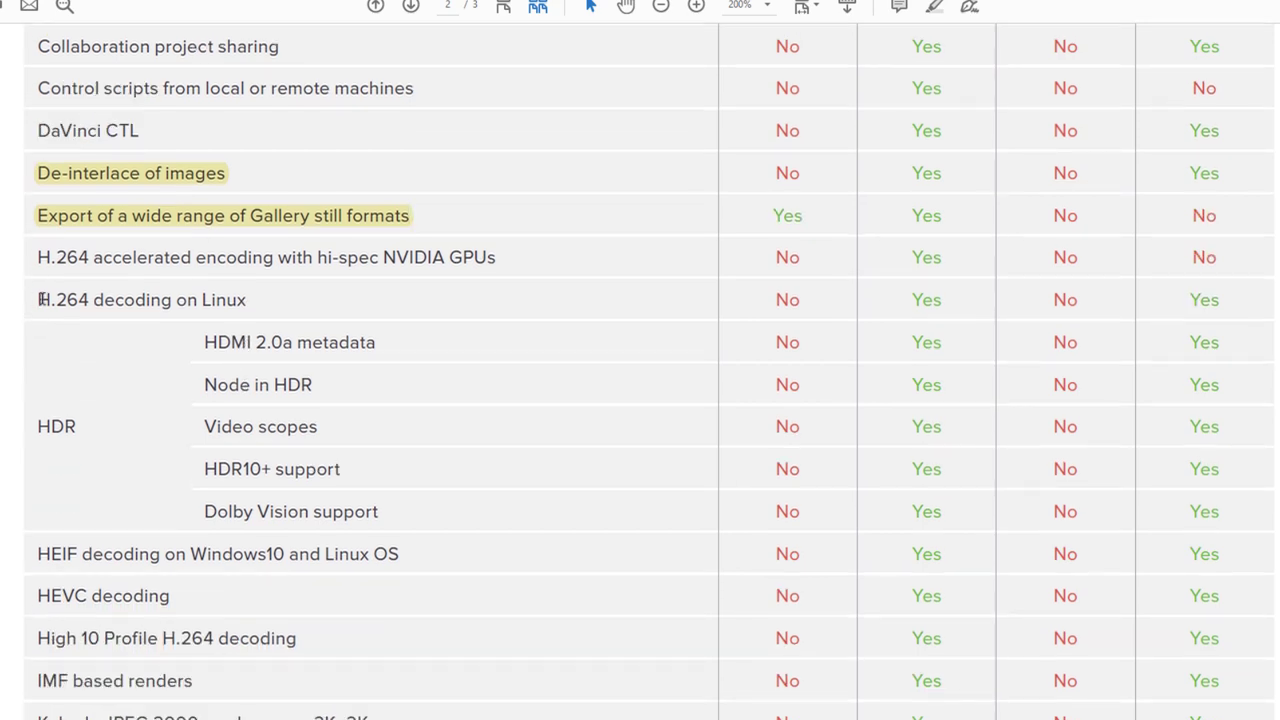
drag(38, 257, 480, 250)
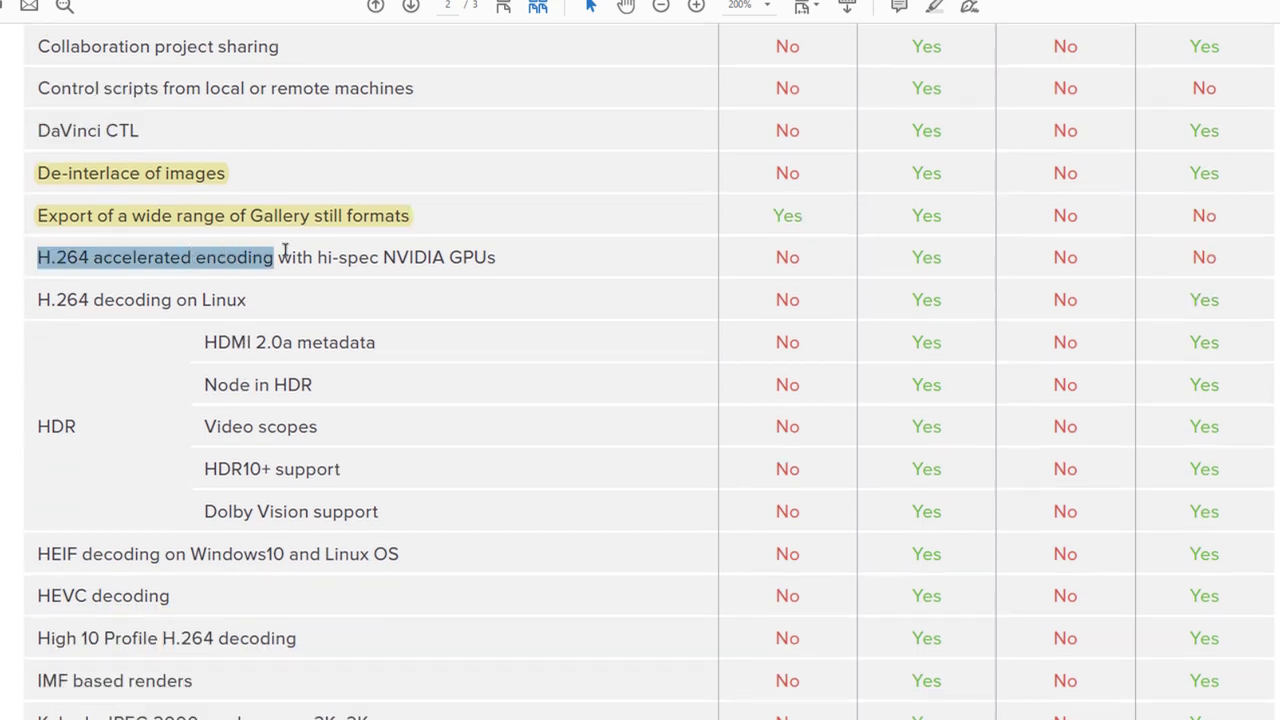
right_click(480, 250)
click(490, 380)
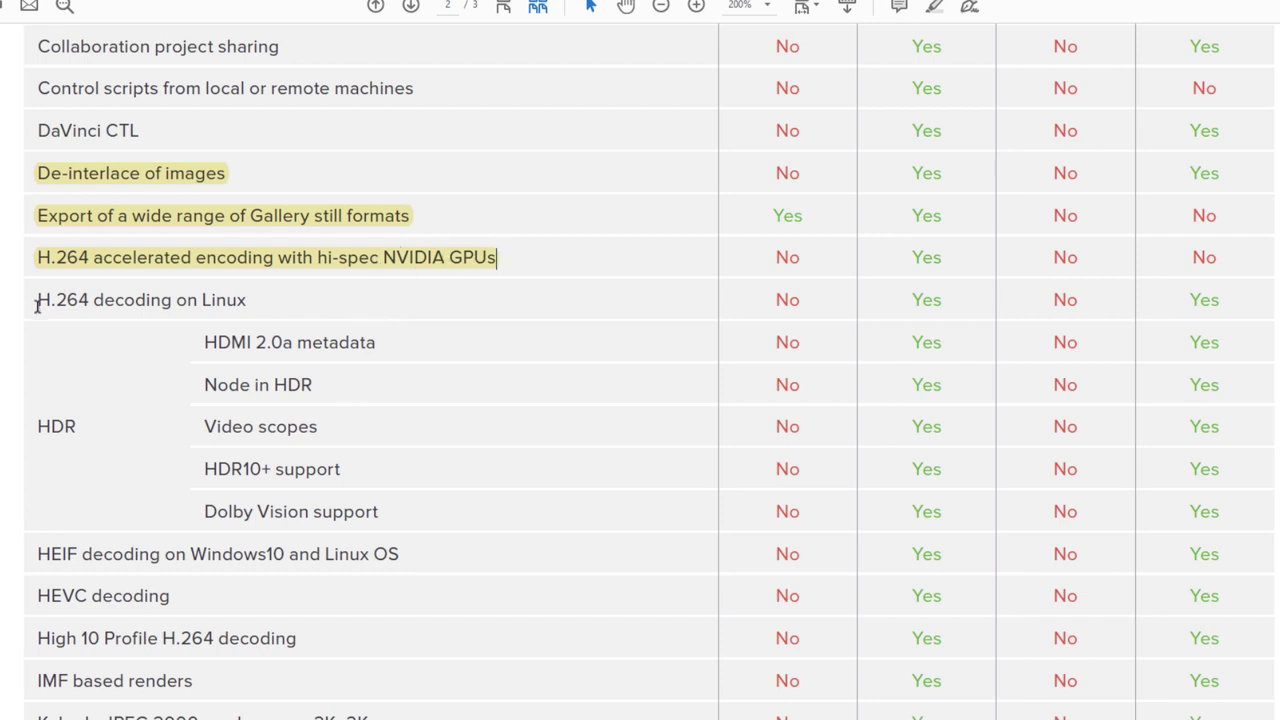
drag(37, 300, 246, 300)
right_click(217, 304)
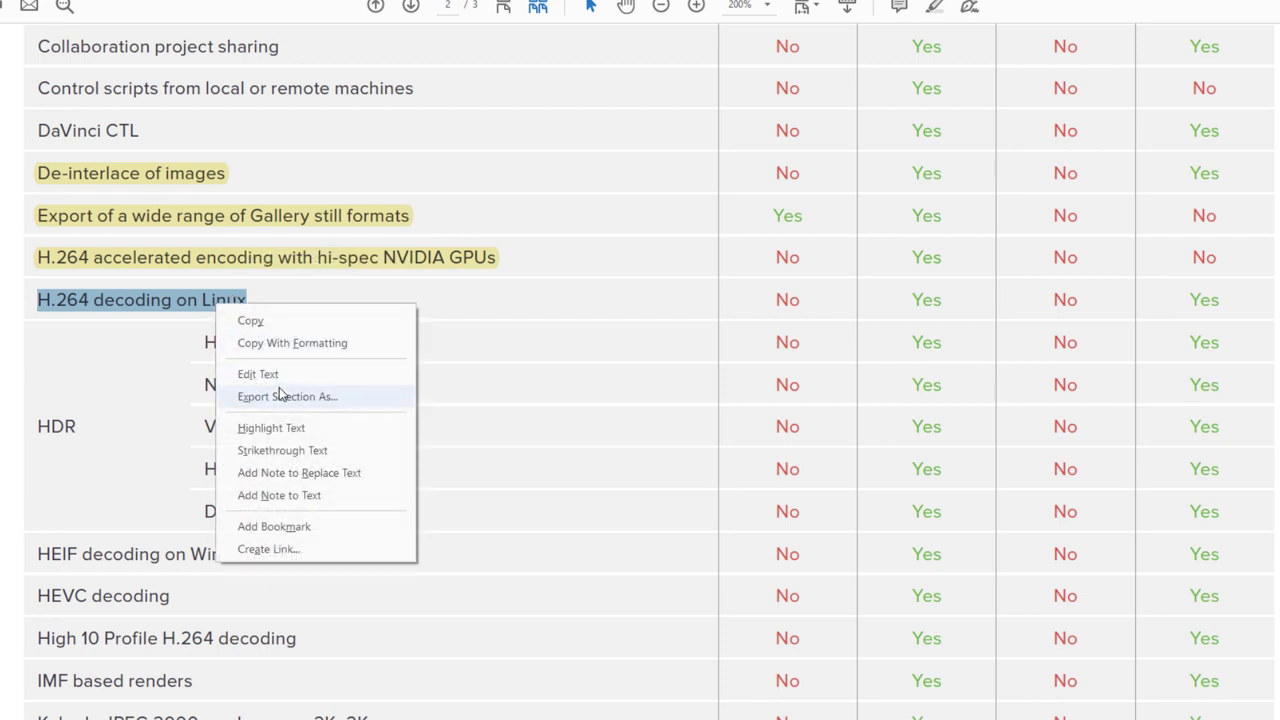
click(272, 428)
scroll(166, 443, down, 2)
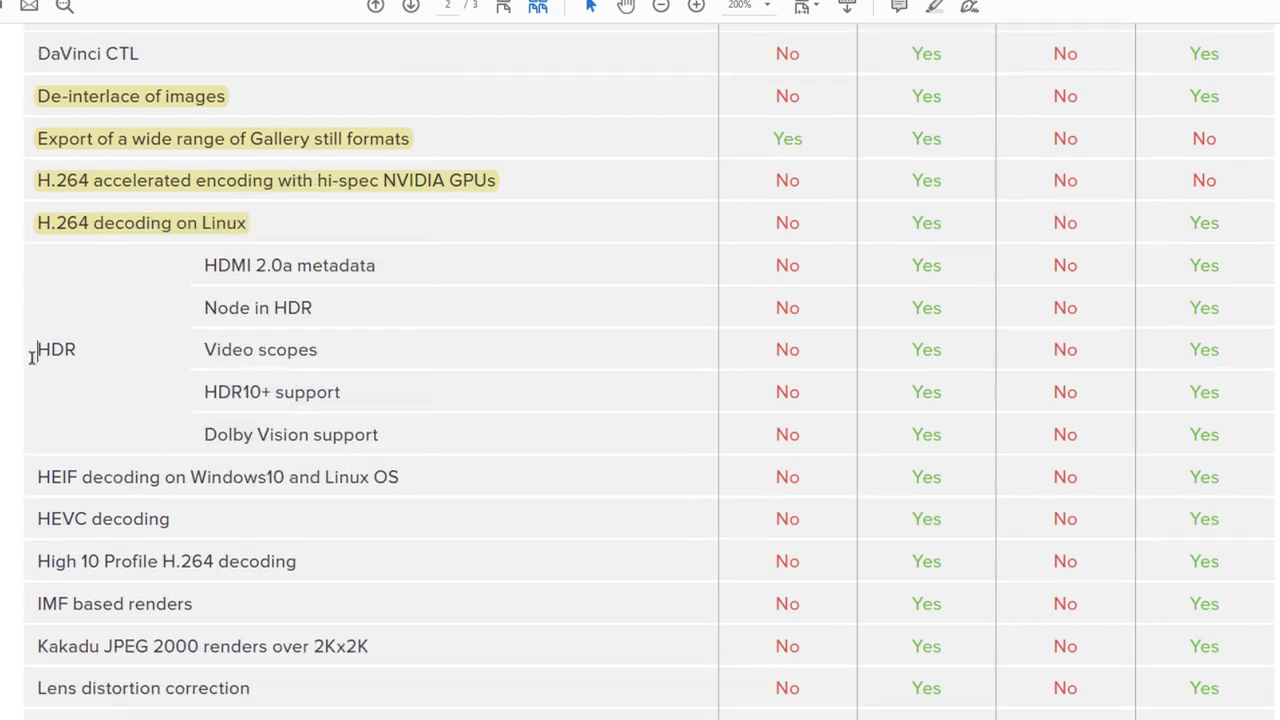
drag(36, 350, 90, 358)
right_click(56, 352)
click(120, 478)
Highlight HEIF decoding, HEVC decoding and High 10 Profile H.264 decoding in yellow.
scroll(4, 497, down, 3)
scroll(6, 495, down, 2)
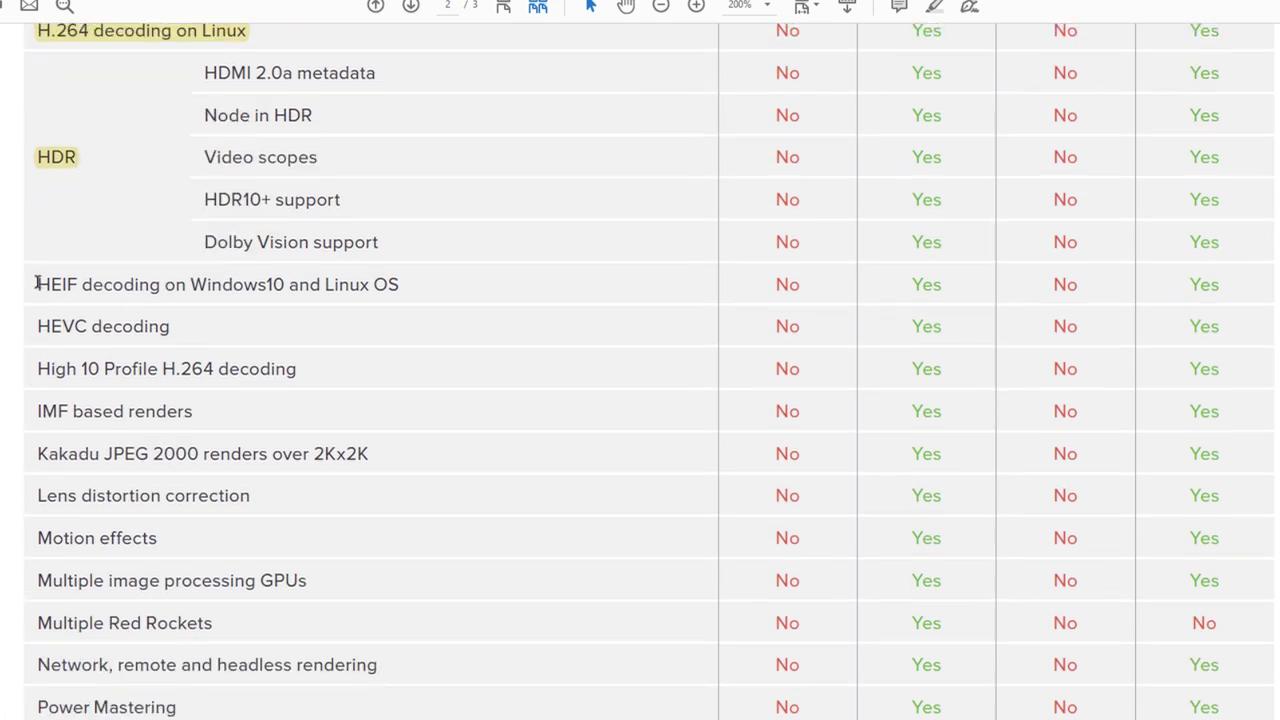
drag(33, 285, 400, 286)
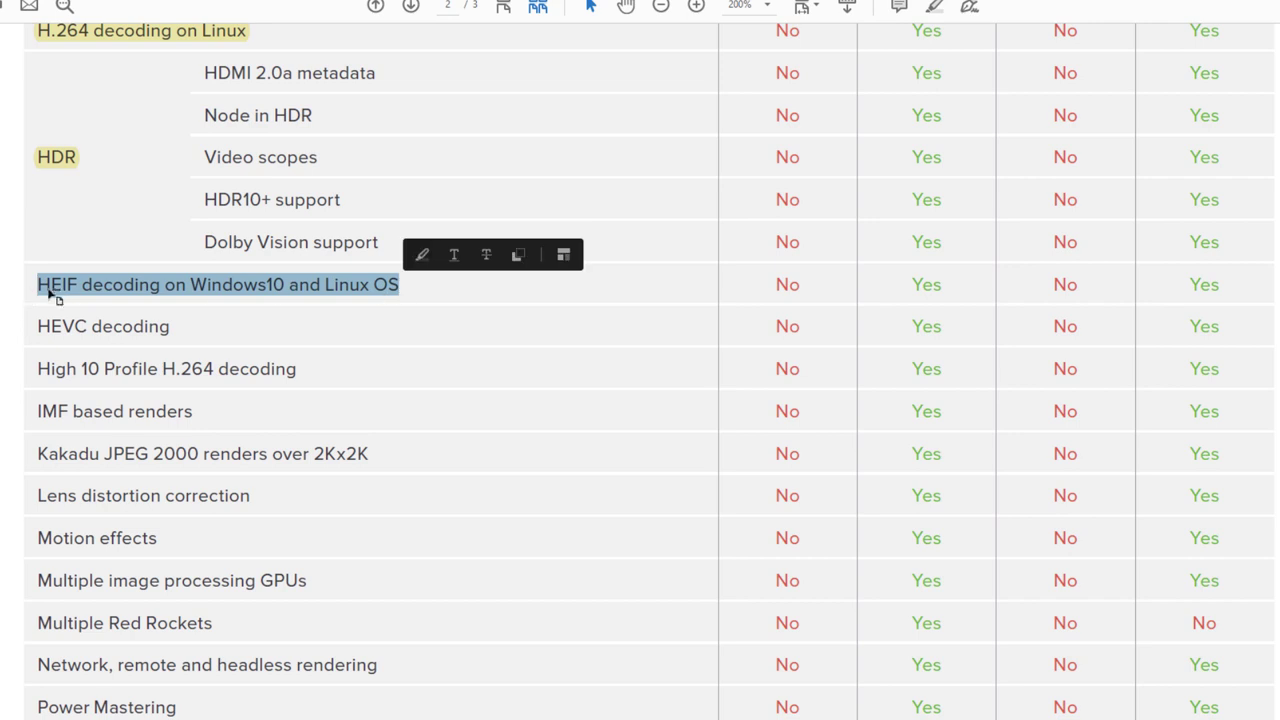
right_click(177, 292)
click(214, 410)
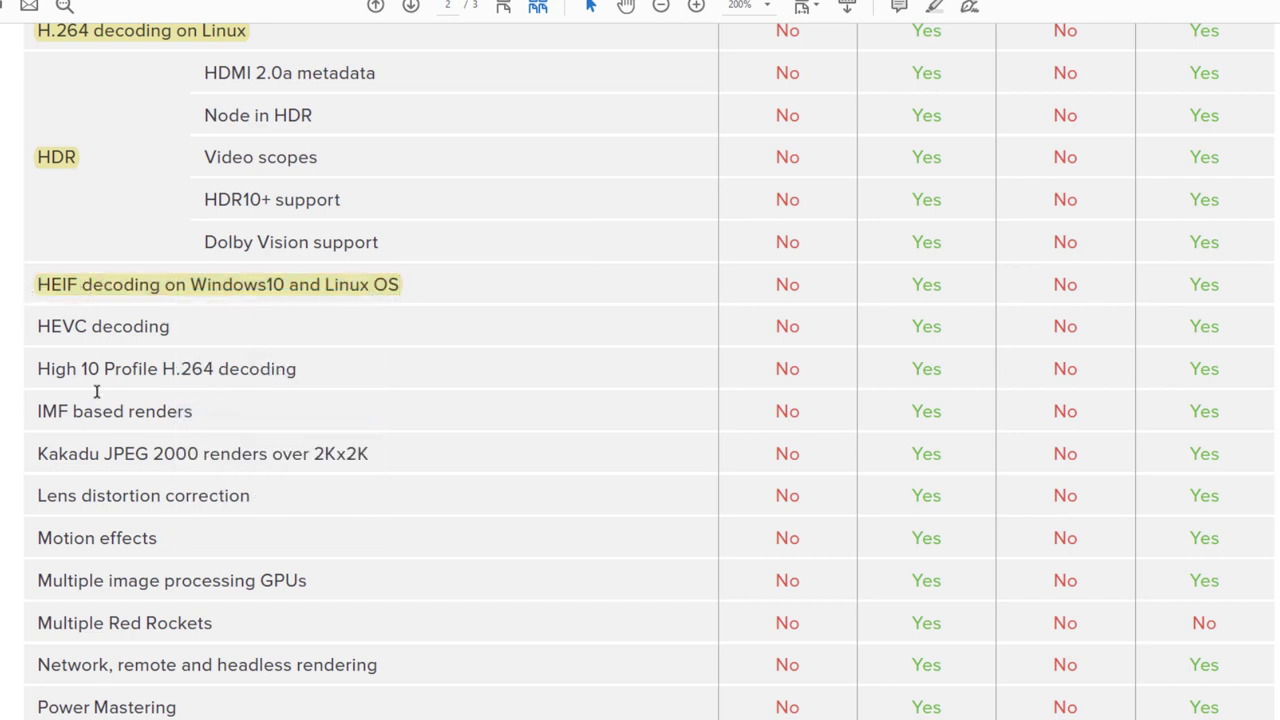
drag(36, 326, 205, 326)
click(40, 326)
drag(37, 326, 165, 333)
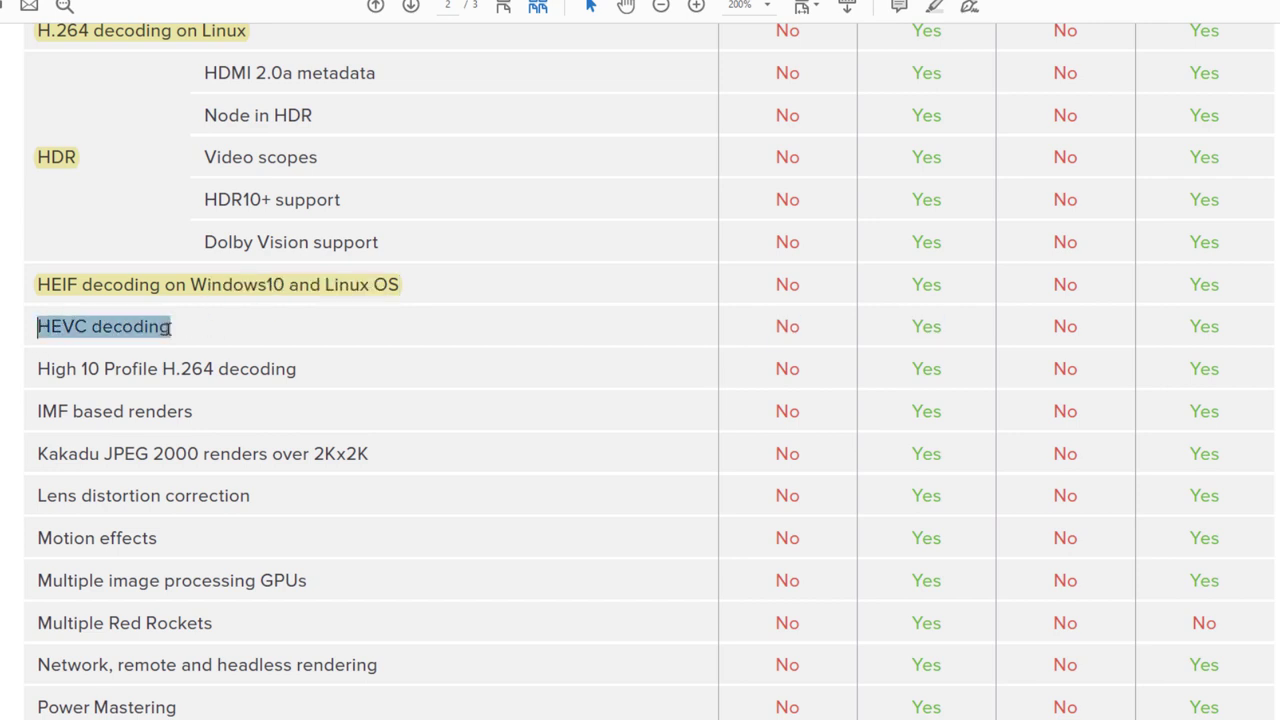
right_click(165, 333)
click(205, 452)
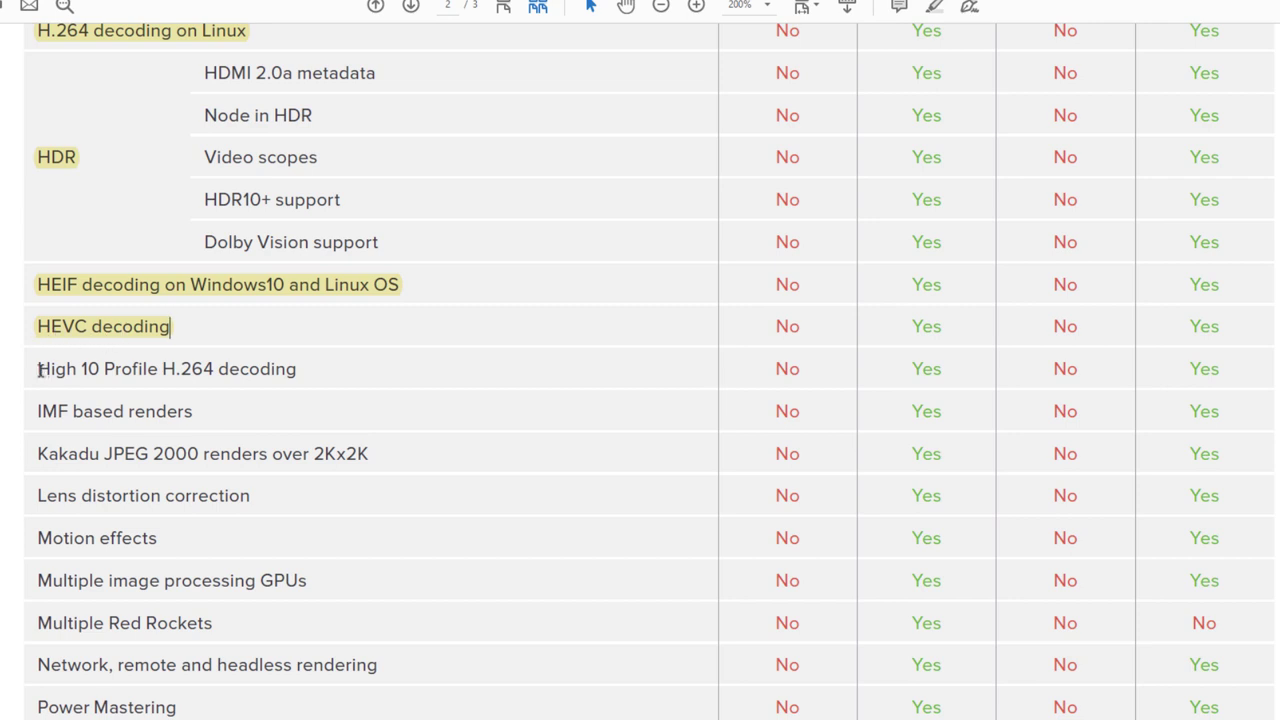
drag(37, 368, 277, 372)
right_click(272, 372)
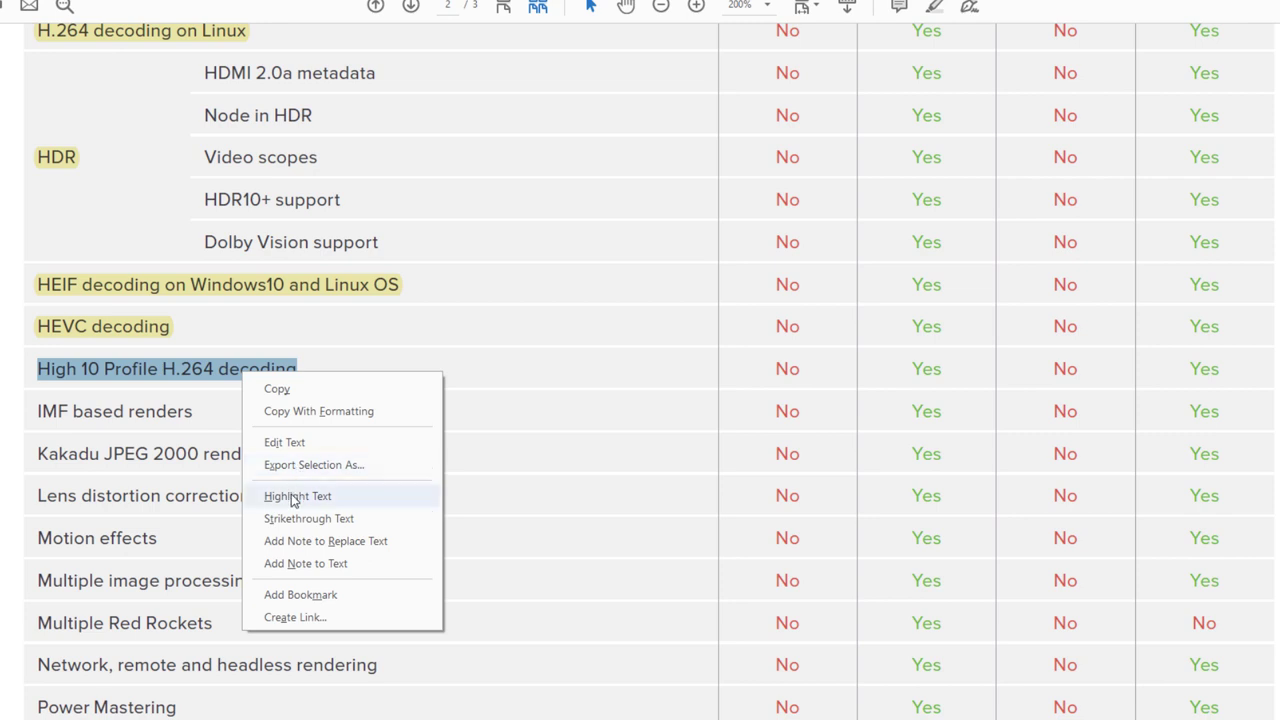
click(297, 496)
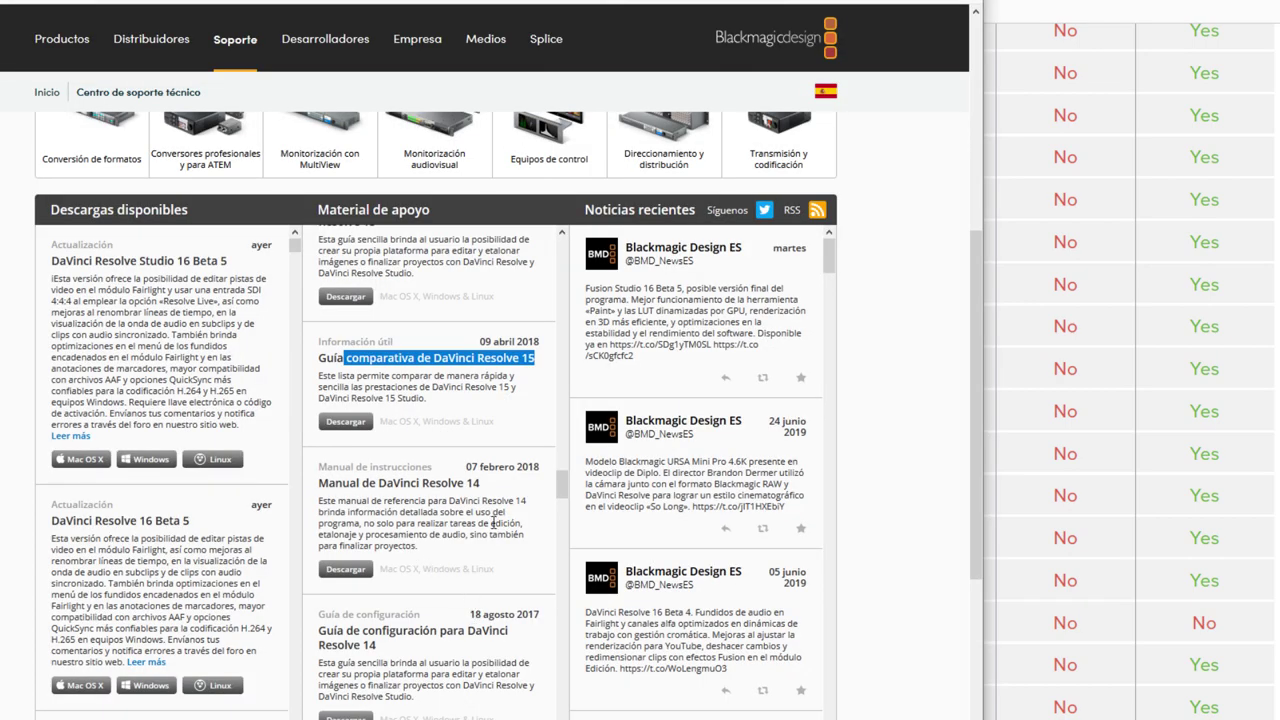
Scroll back to 'DaVinci Resolve 15 - Lista de códecs compatibles' and download its PDF.
scroll(455, 512, up, 2)
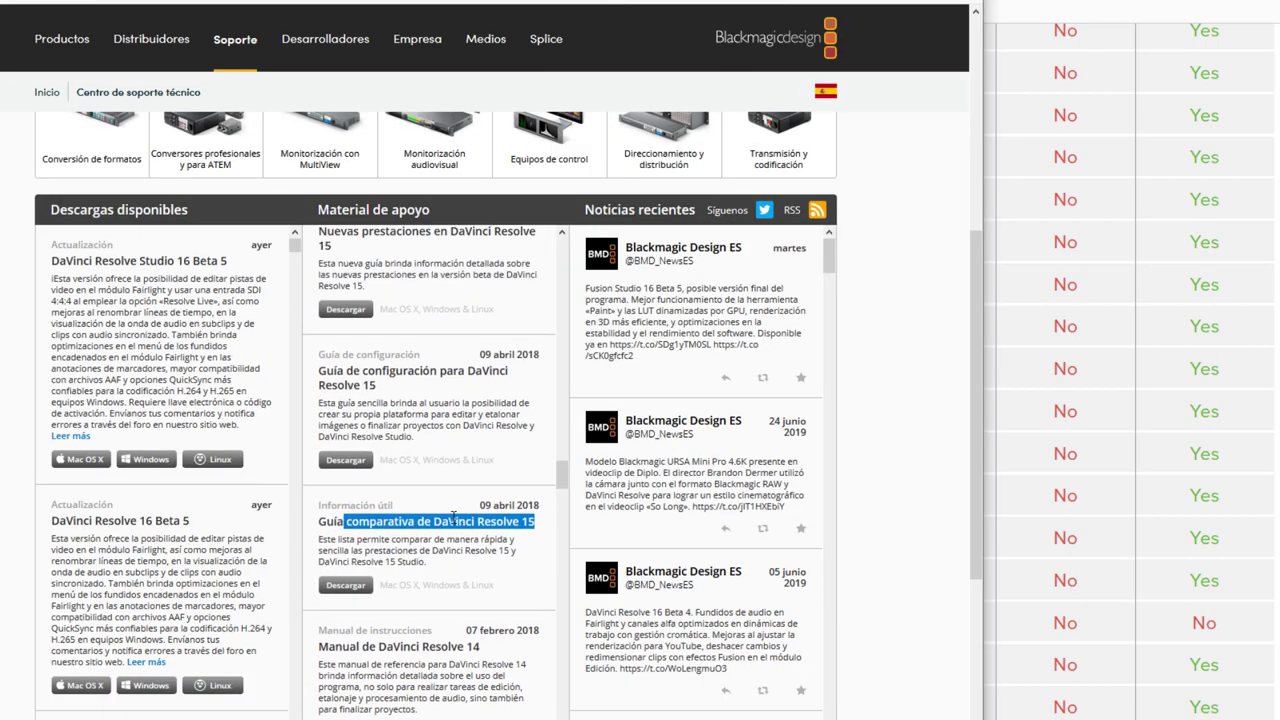
scroll(400, 424, up, 3)
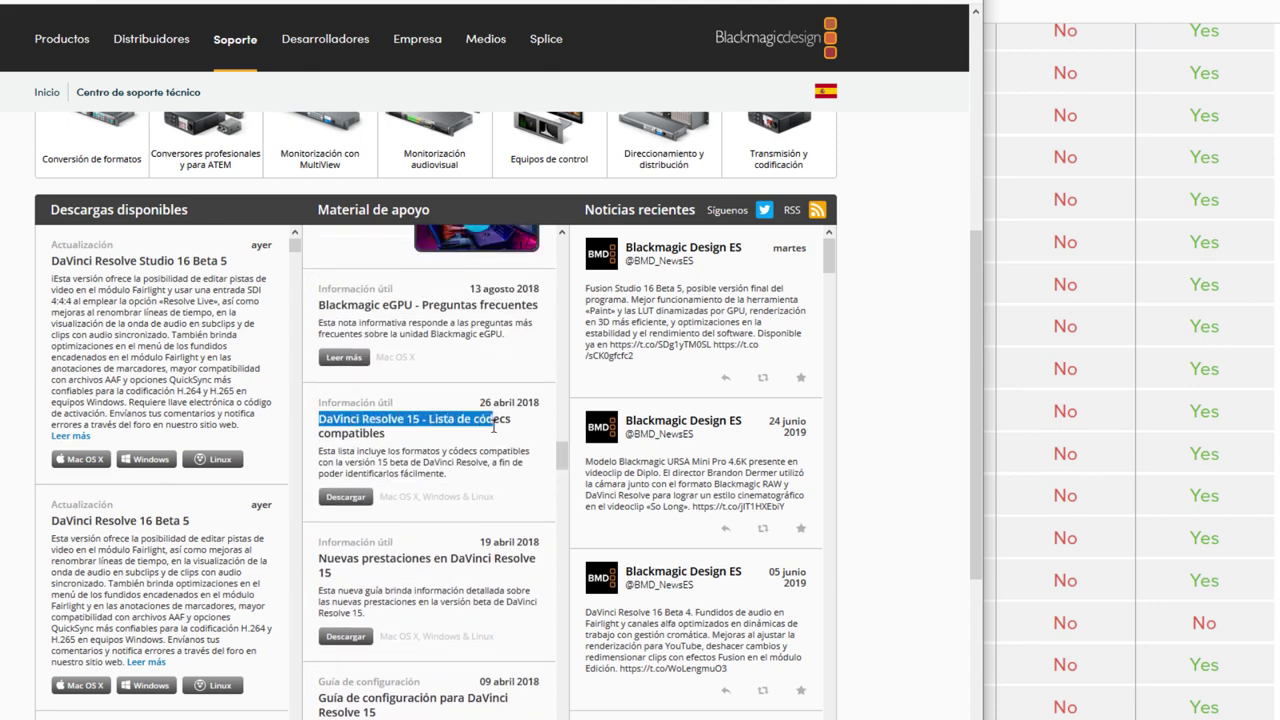
drag(320, 420, 500, 436)
click(341, 497)
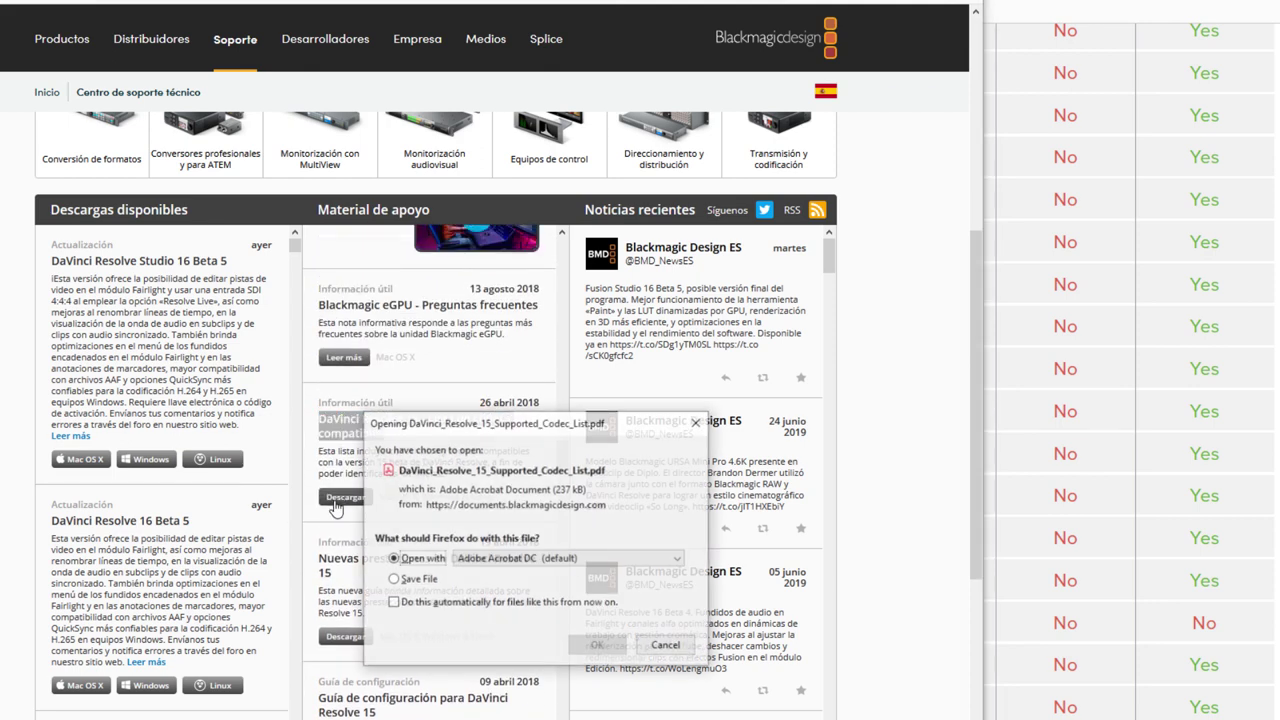
Open the codec list PDF, toggle two-page then single-page view, and scroll to page 2.
click(597, 645)
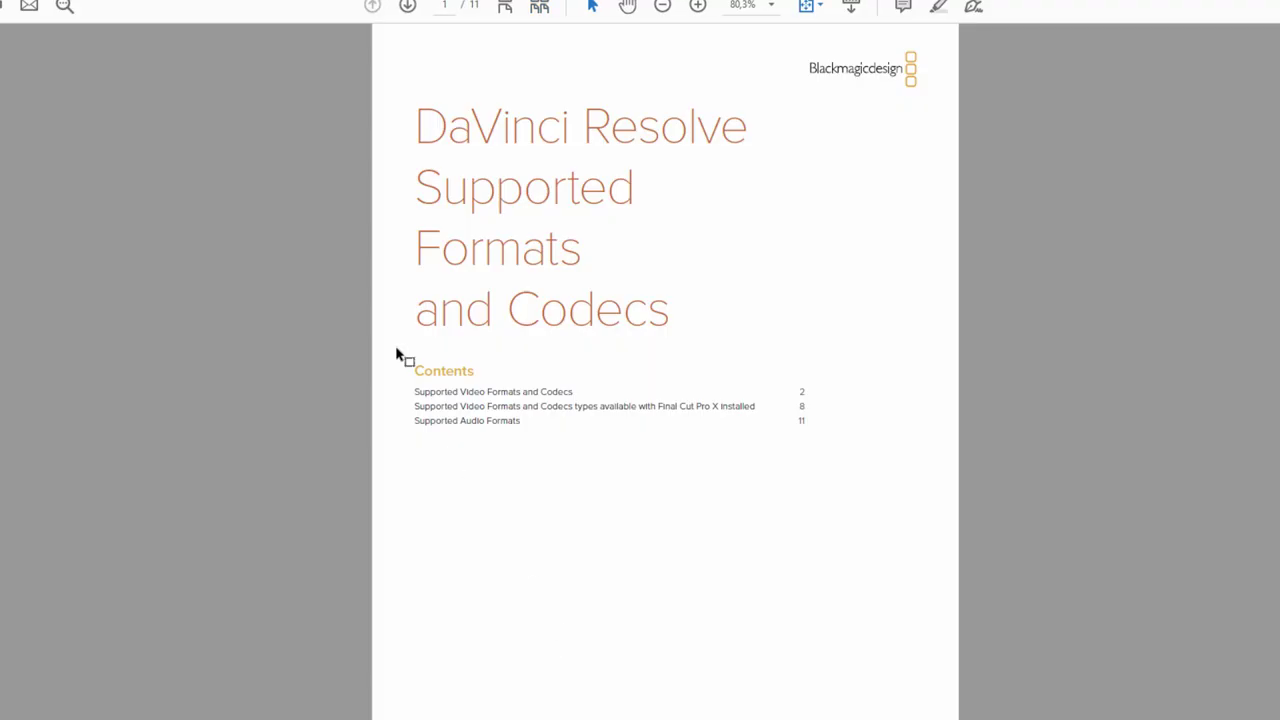
click(540, 6)
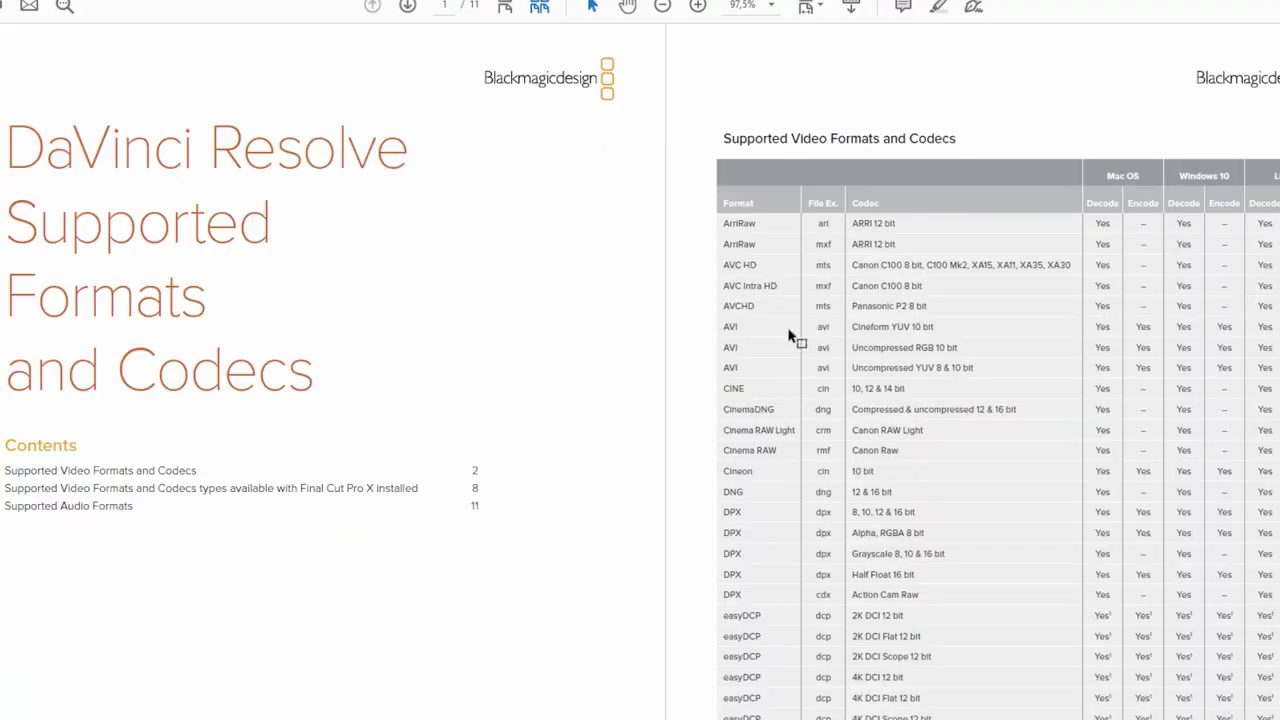
click(505, 7)
scroll(600, 486, down, 5)
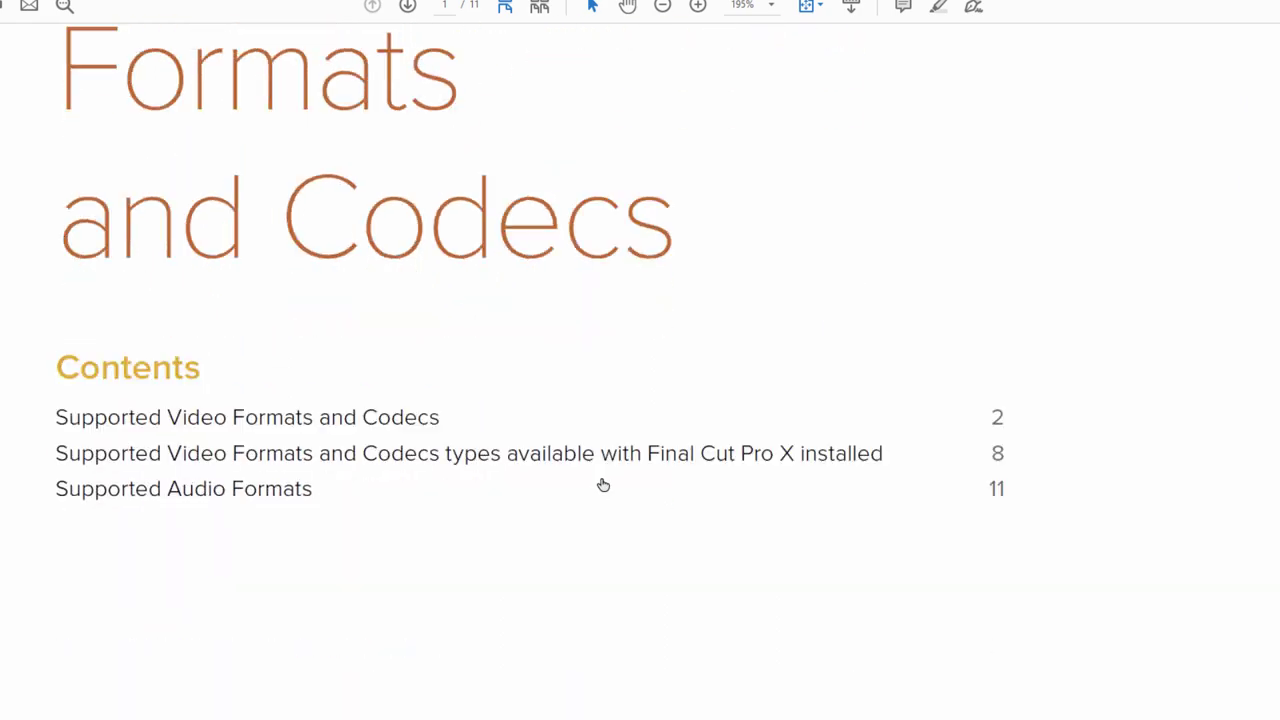
scroll(602, 485, down, 3)
scroll(604, 483, down, 3)
scroll(606, 480, down, 5)
scroll(606, 480, down, 3)
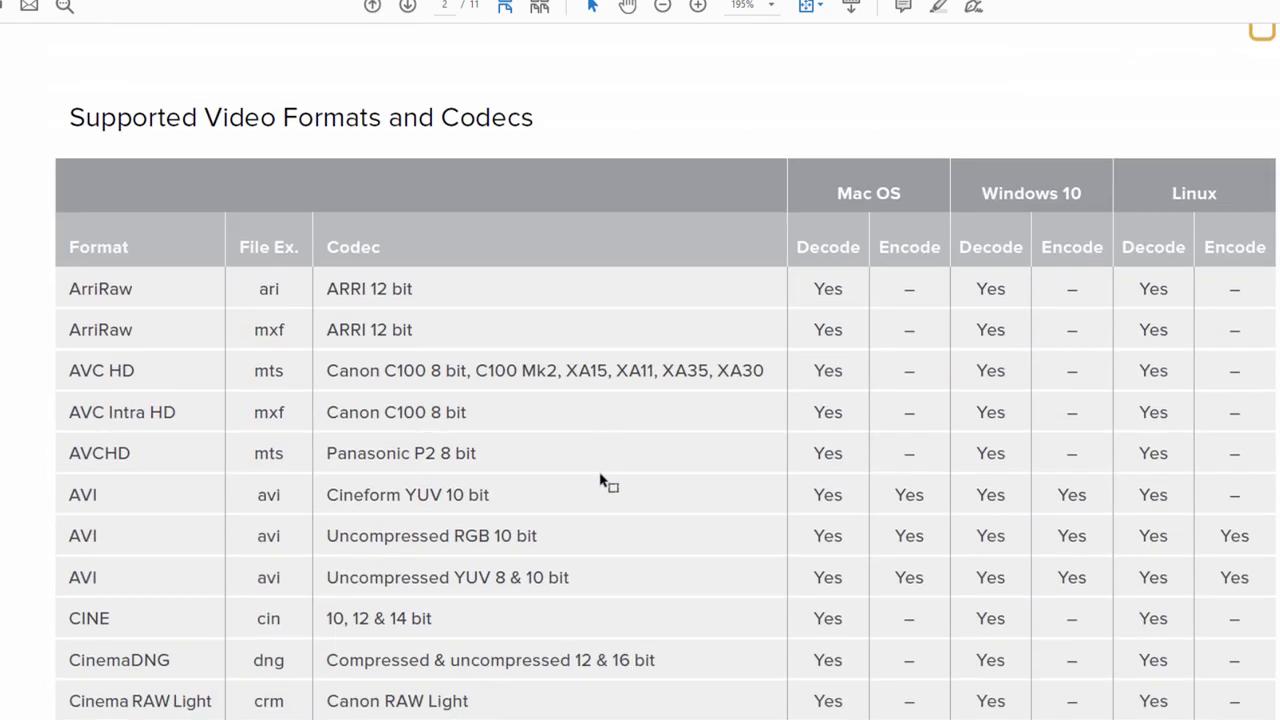
scroll(600, 460, down, 2)
Select and clear the ArriRaw row, the ari extension, and the Windows 10 and Mac OS Decode headings.
drag(69, 173, 412, 175)
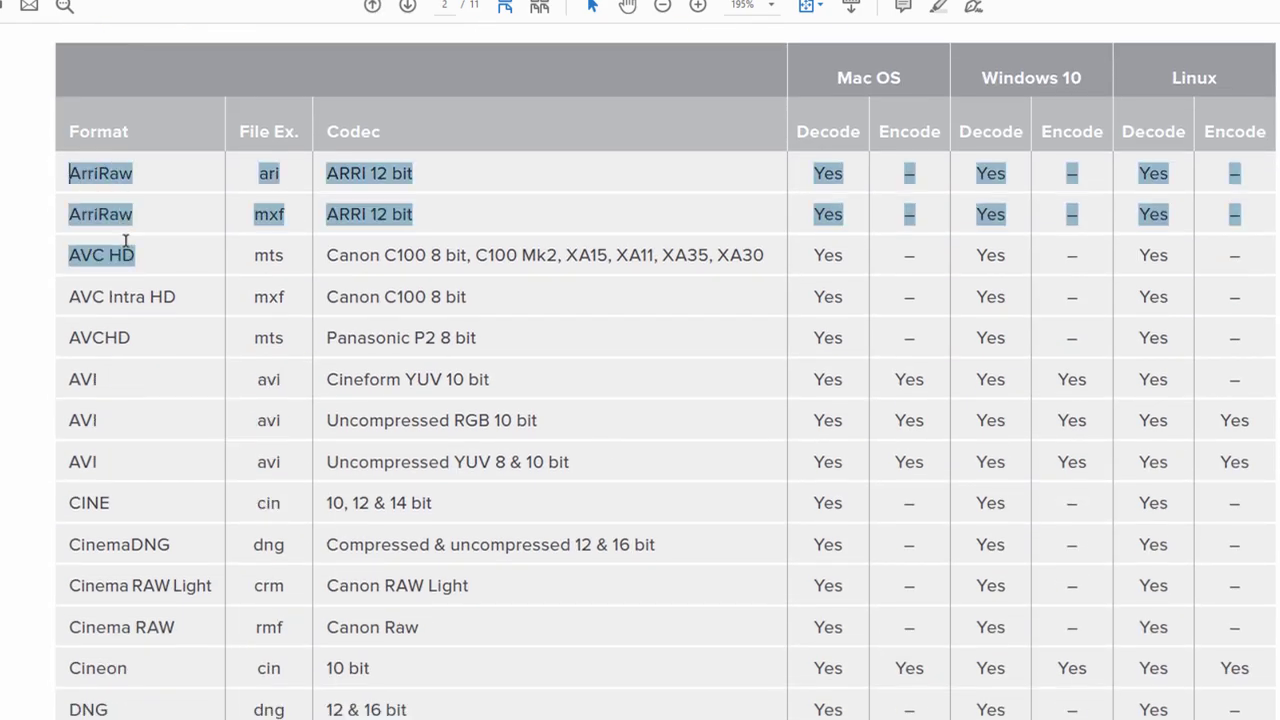
click(265, 174)
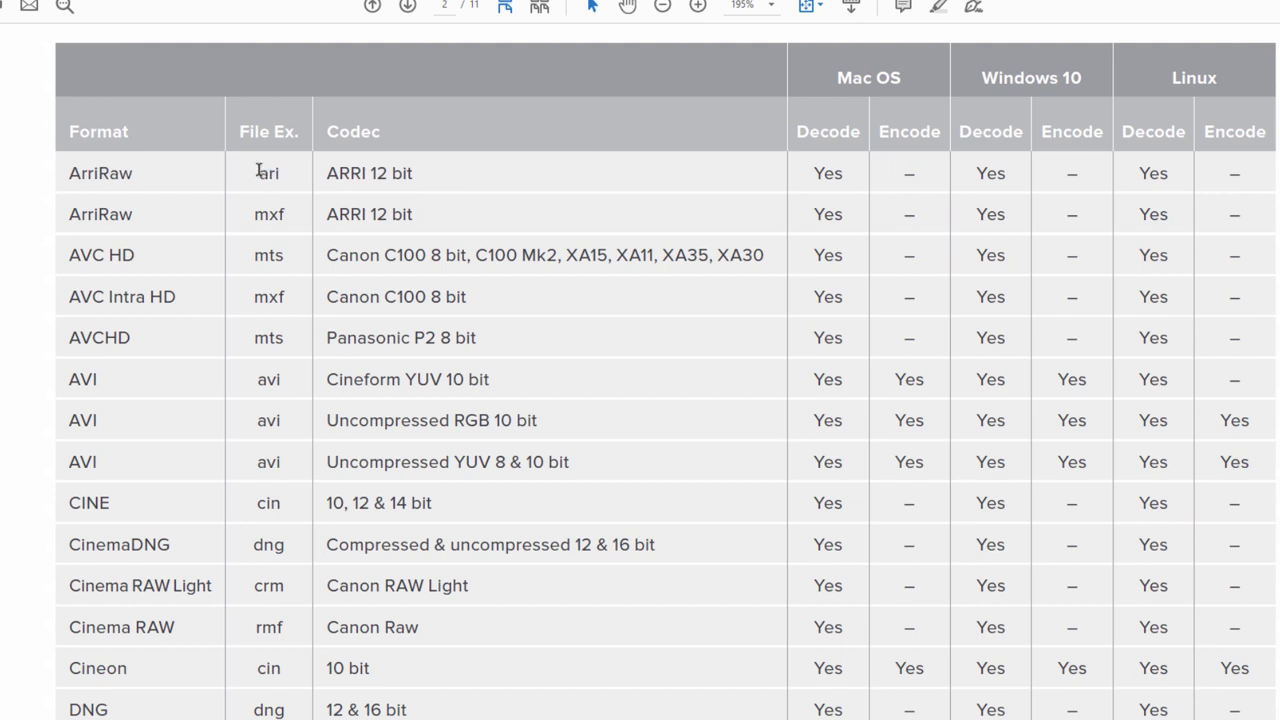
double_click(268, 174)
click(840, 210)
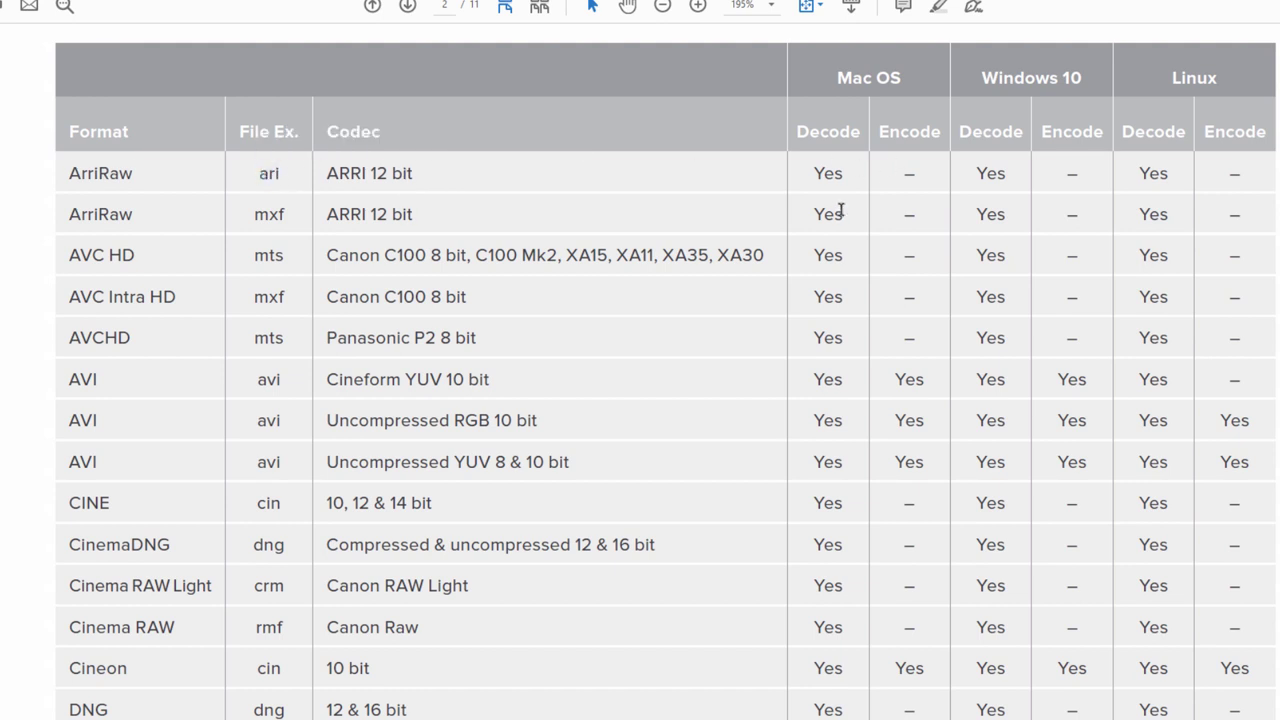
triple_click(1053, 76)
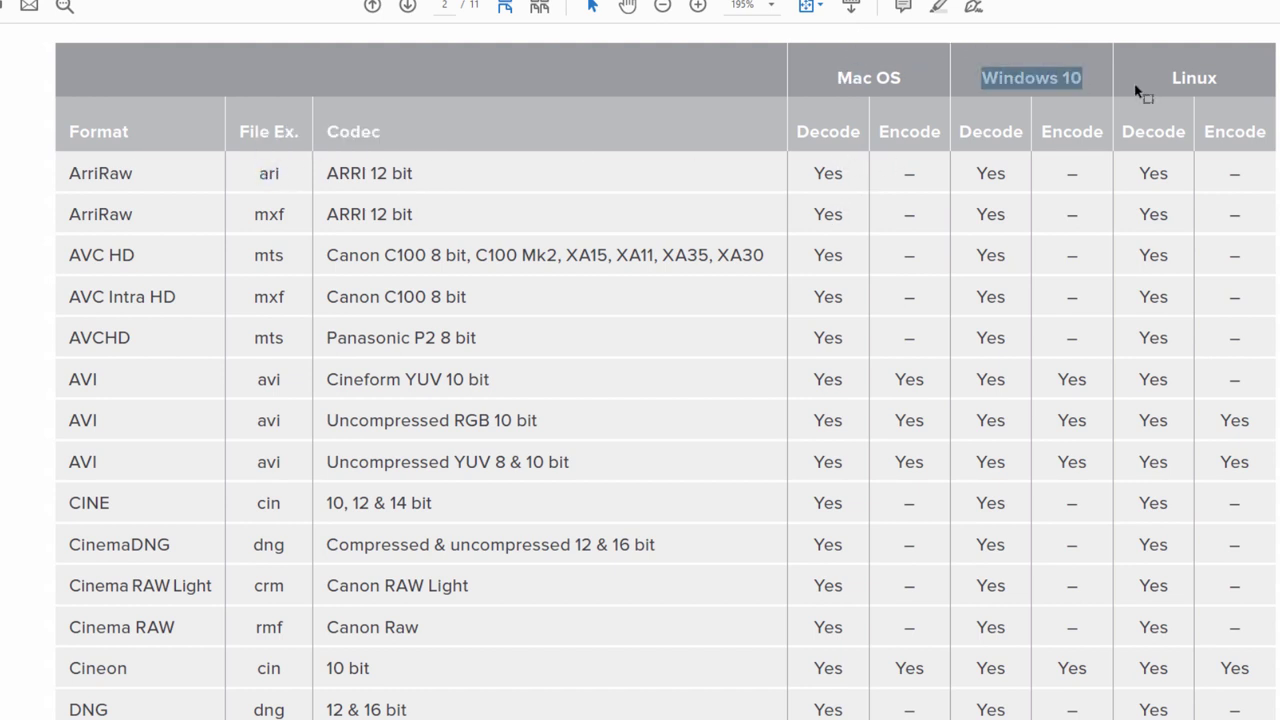
click(1196, 86)
drag(794, 130, 858, 132)
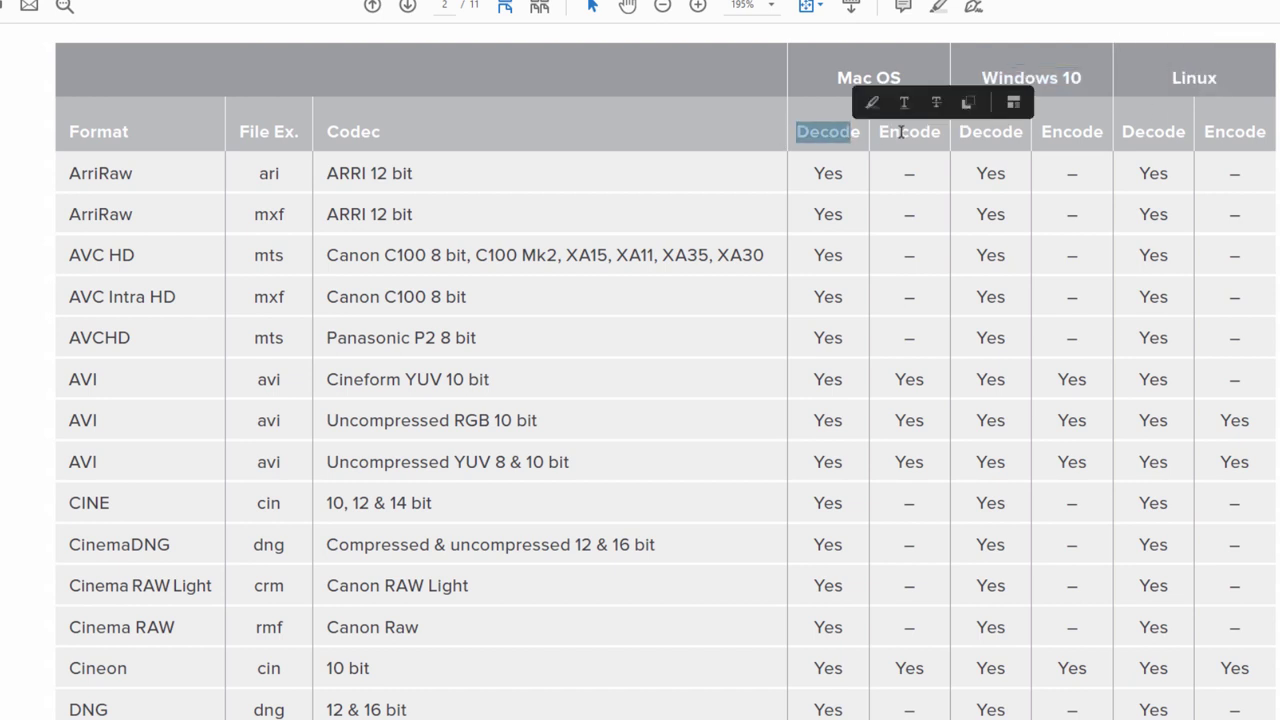
click(871, 183)
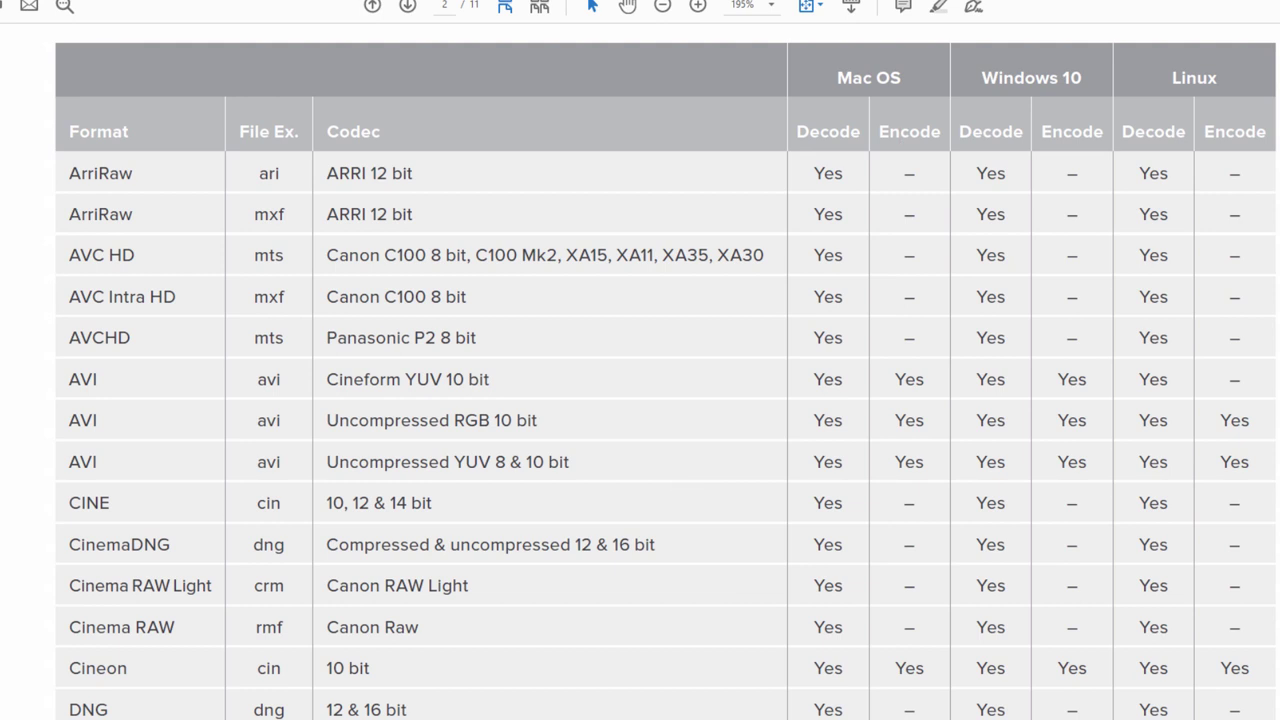
Select each of Lens distortion correction, Motion effects and Multiple image processing GPUs and apply Highlight Text.
scroll(183, 470, down, 1)
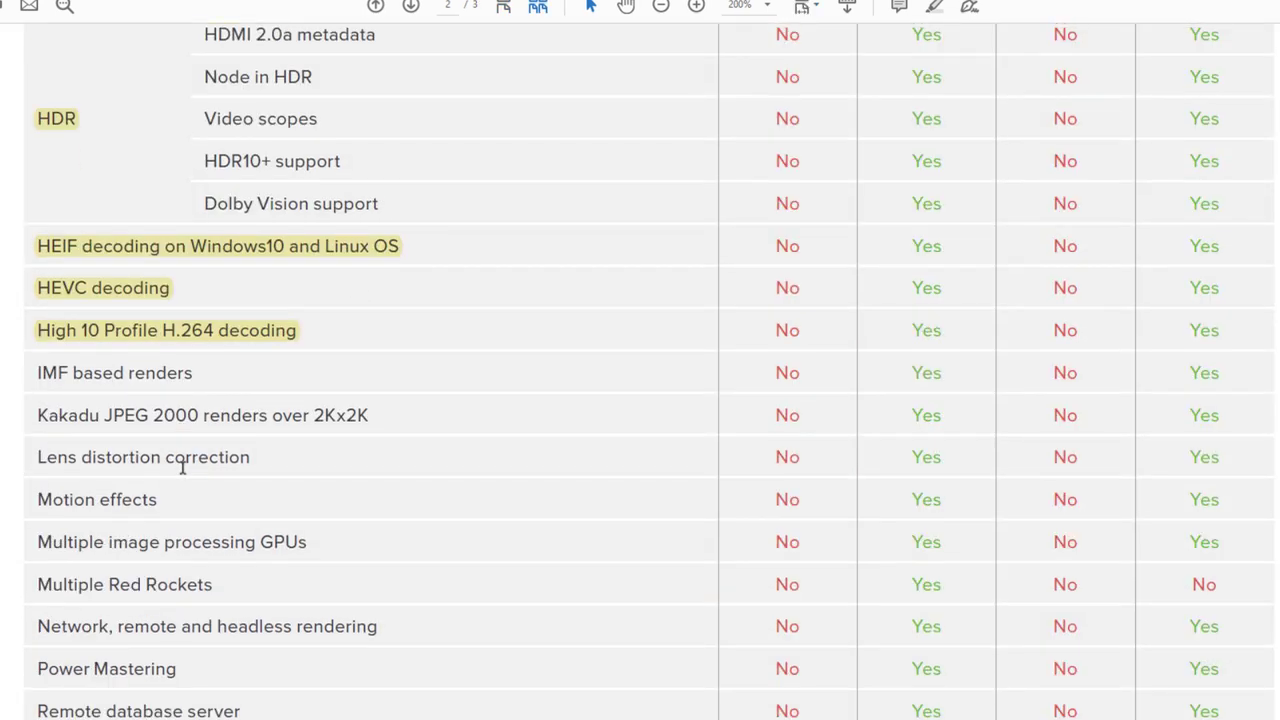
scroll(199, 457, down, 2)
scroll(199, 457, down, 1)
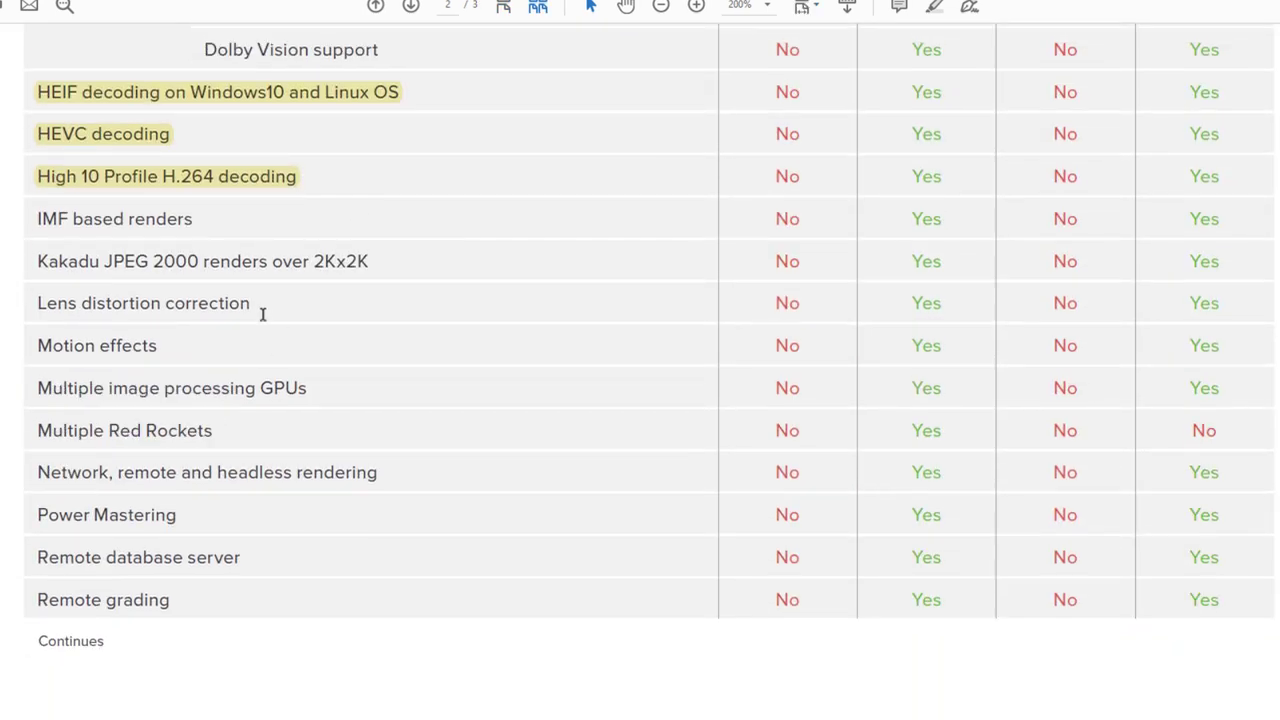
drag(258, 300, 32, 302)
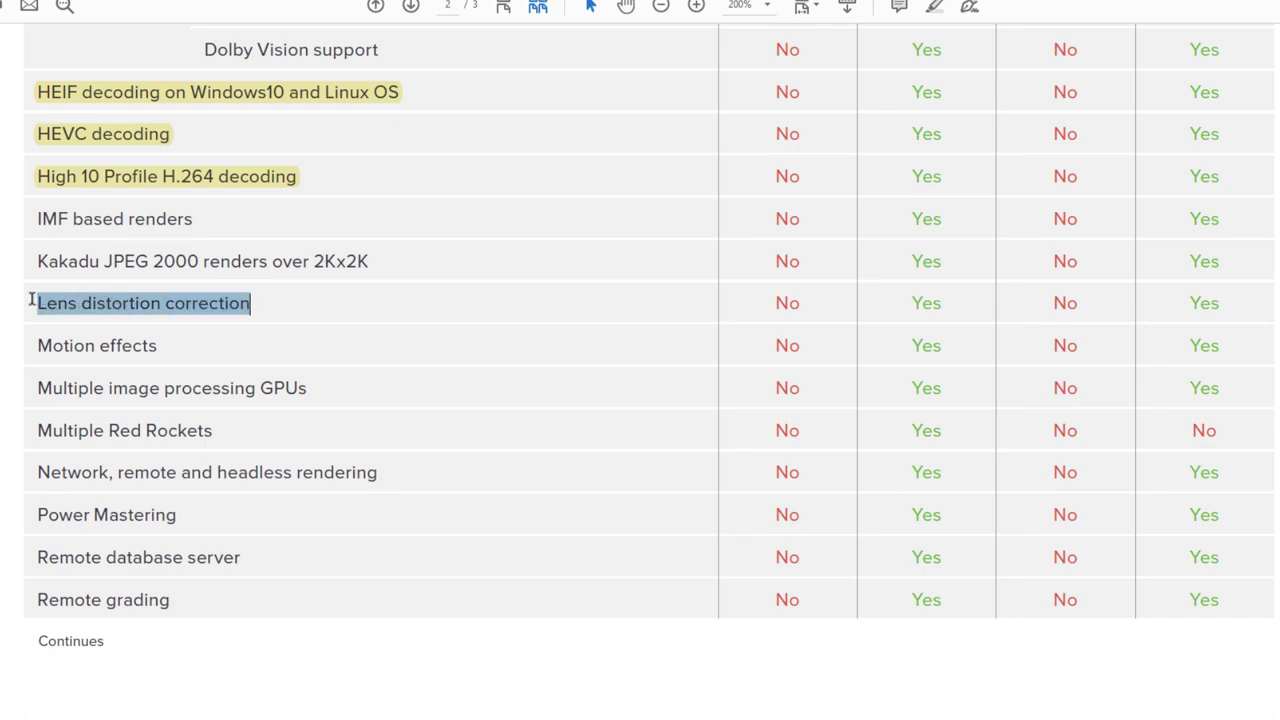
right_click(84, 306)
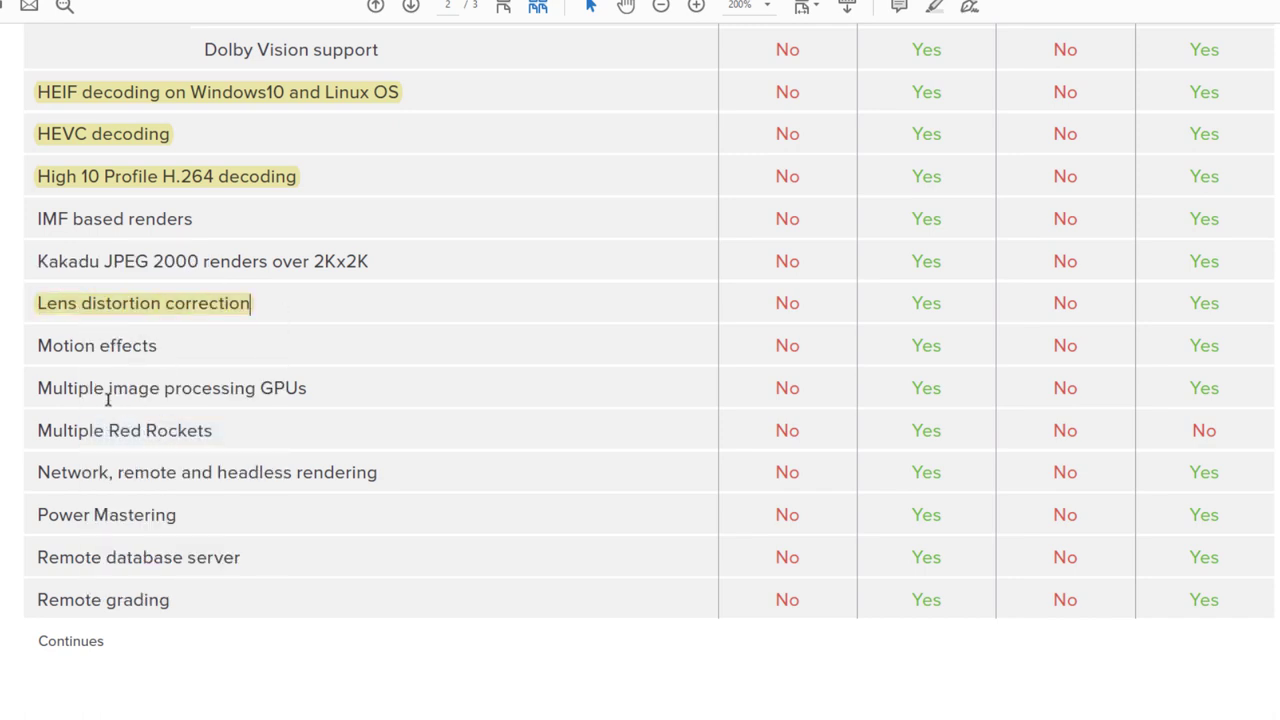
drag(162, 346, 40, 345)
right_click(95, 345)
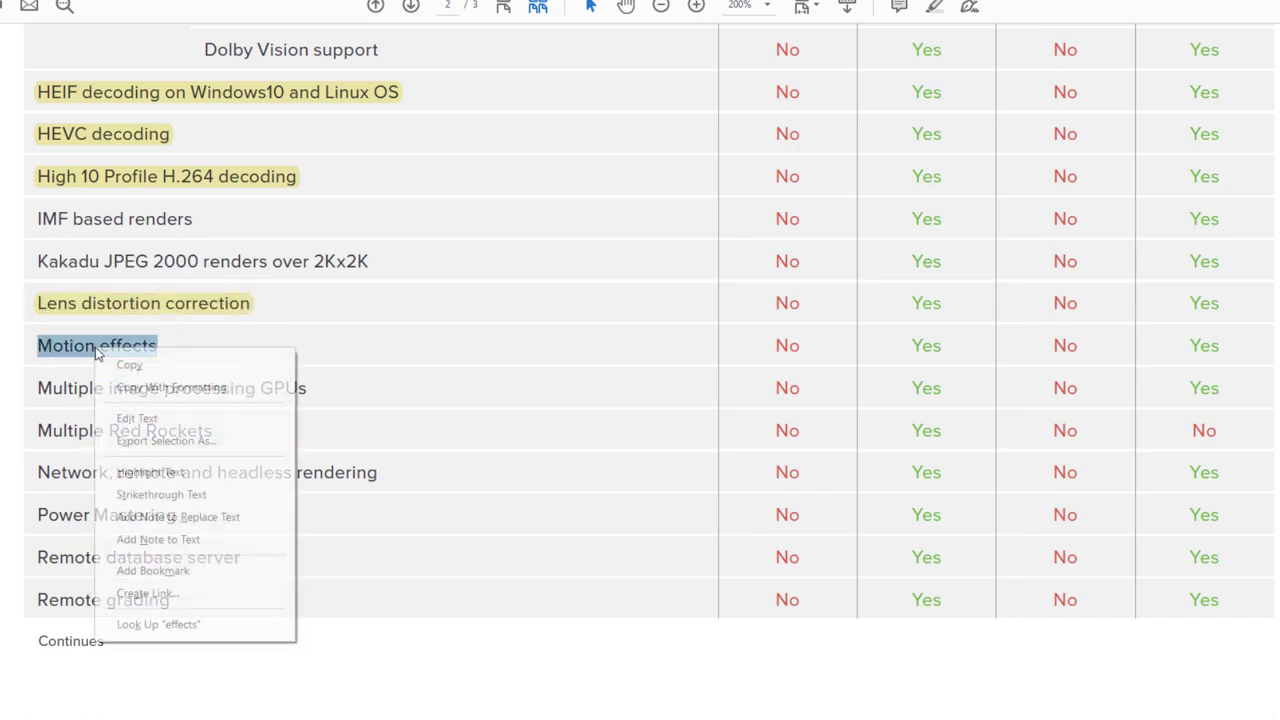
click(130, 470)
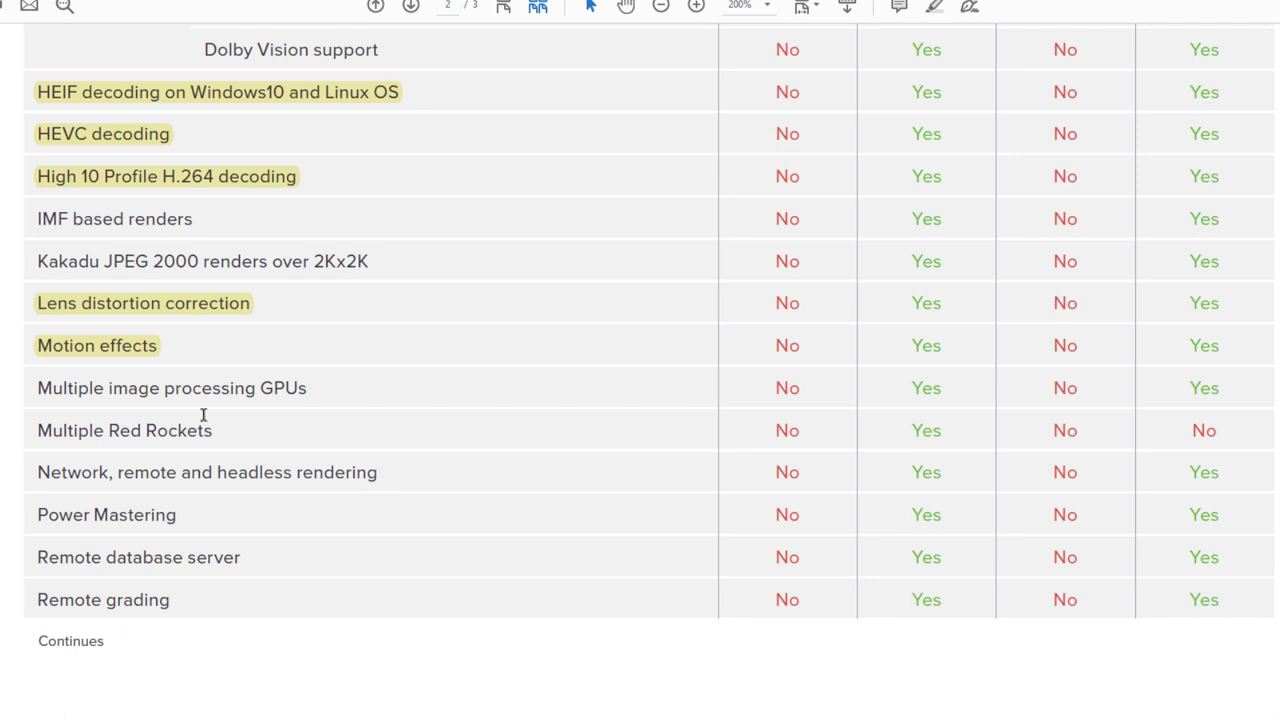
drag(307, 388, 36, 388)
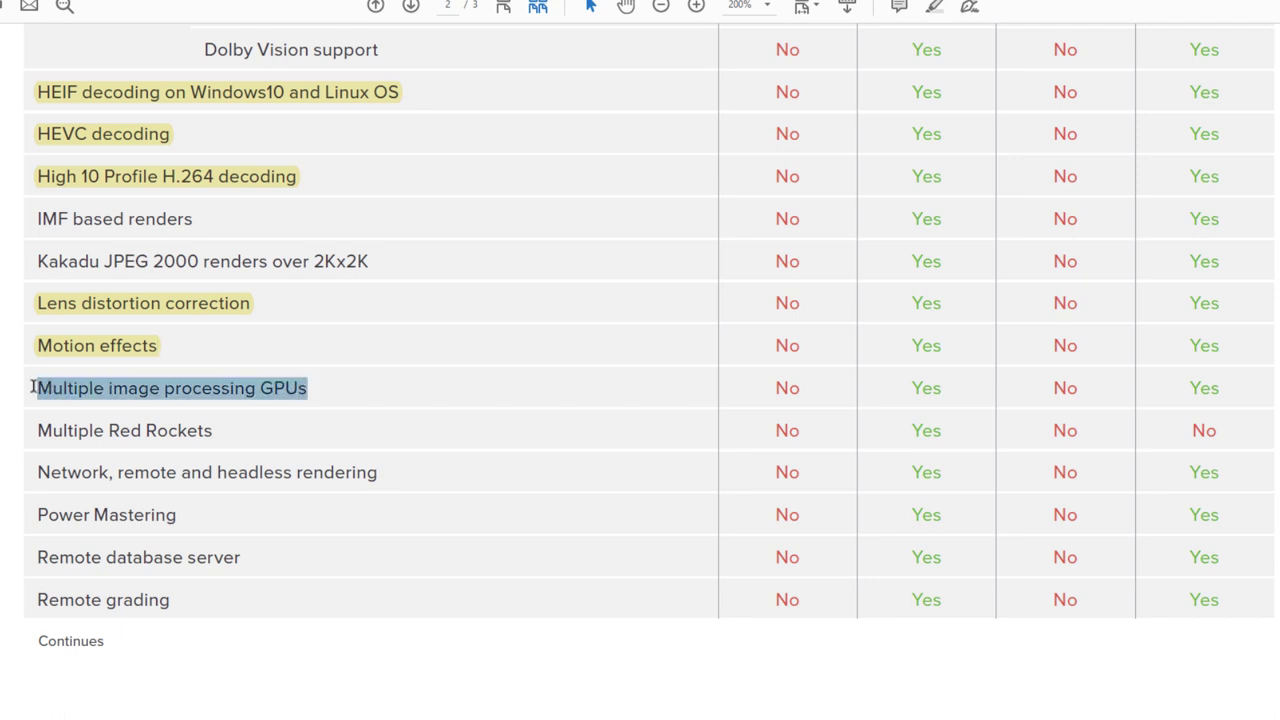
right_click(80, 392)
click(134, 505)
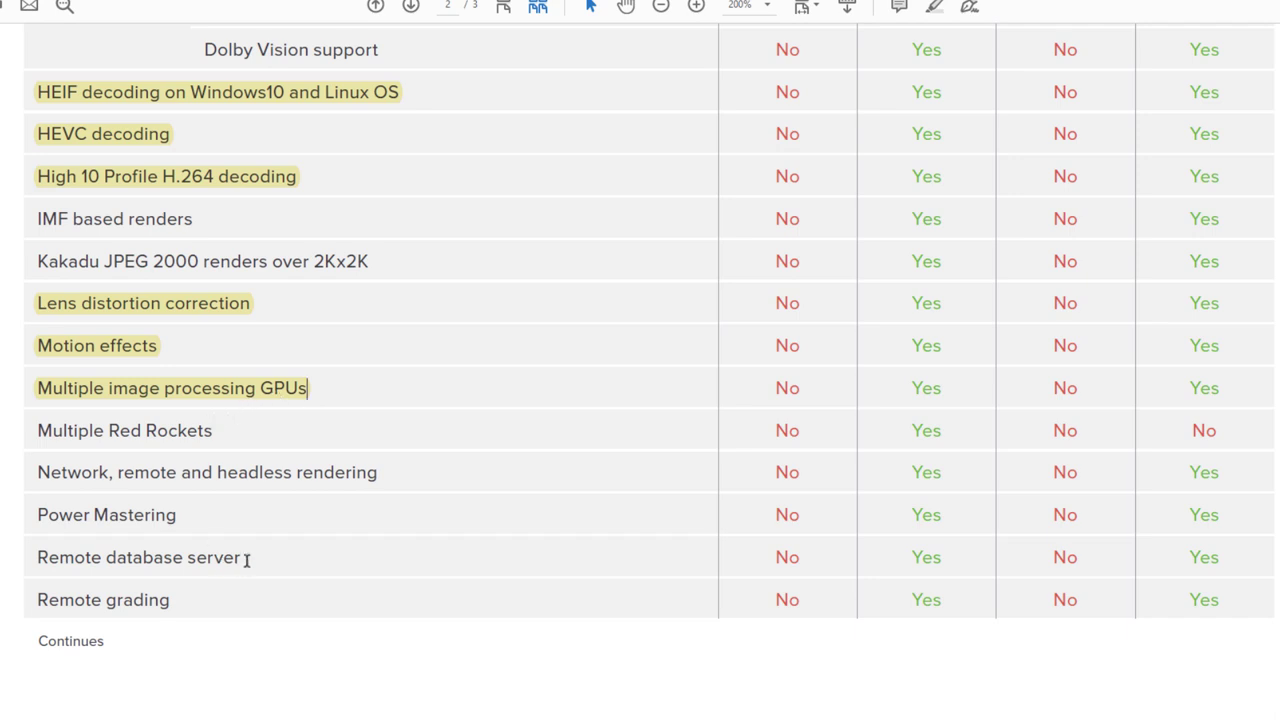
scroll(206, 557, down, 2)
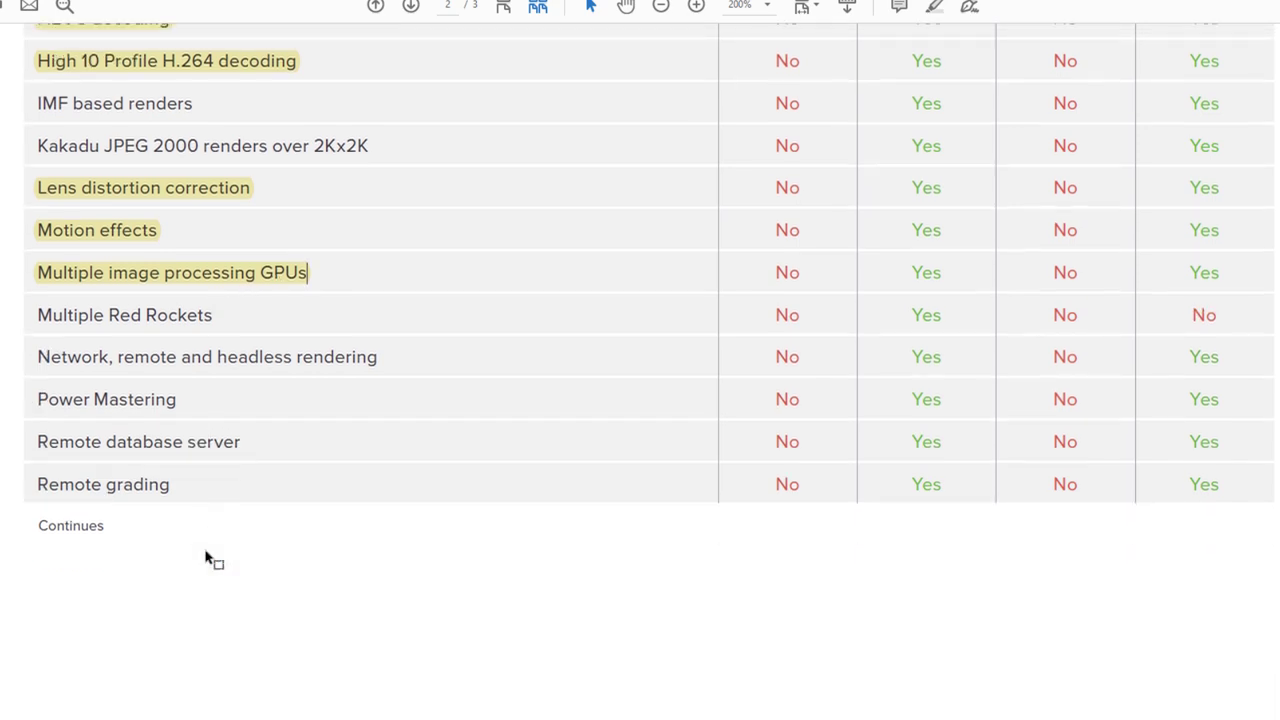
Highlight the ResolveFX label in yellow in the PDF.
scroll(149, 617, down, 10)
scroll(431, 409, down, 5)
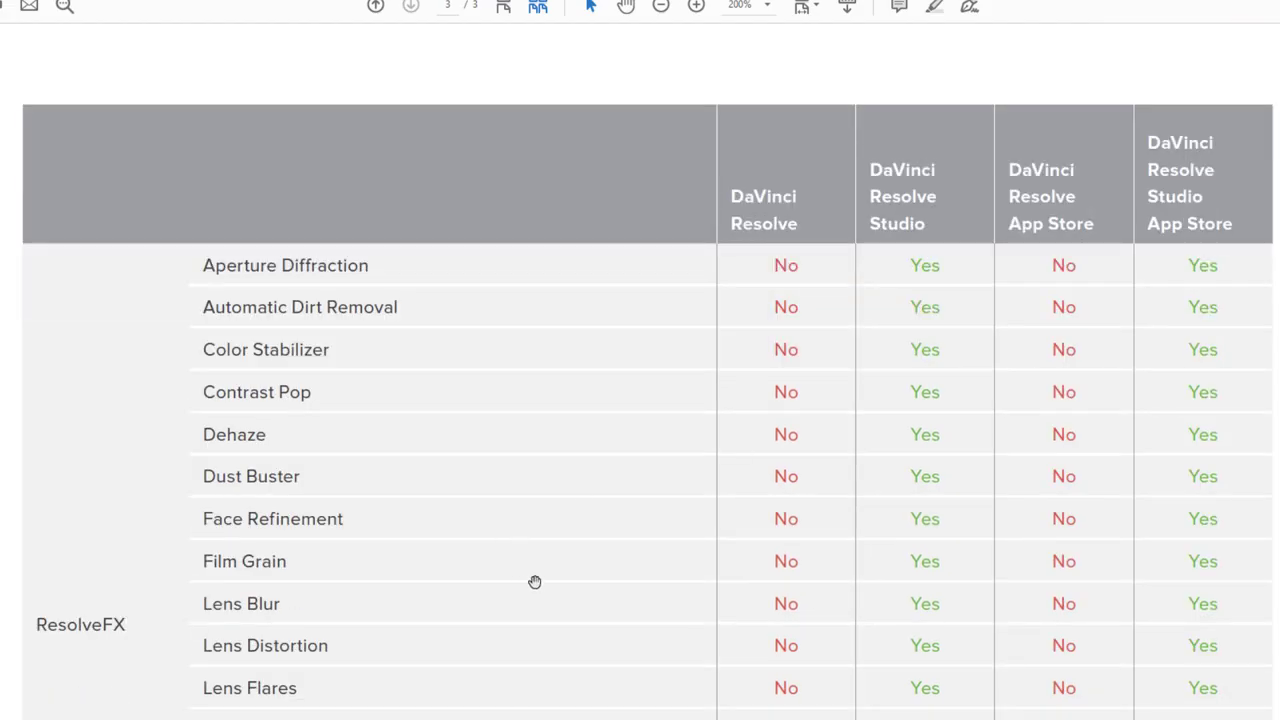
drag(534, 583, 326, 372)
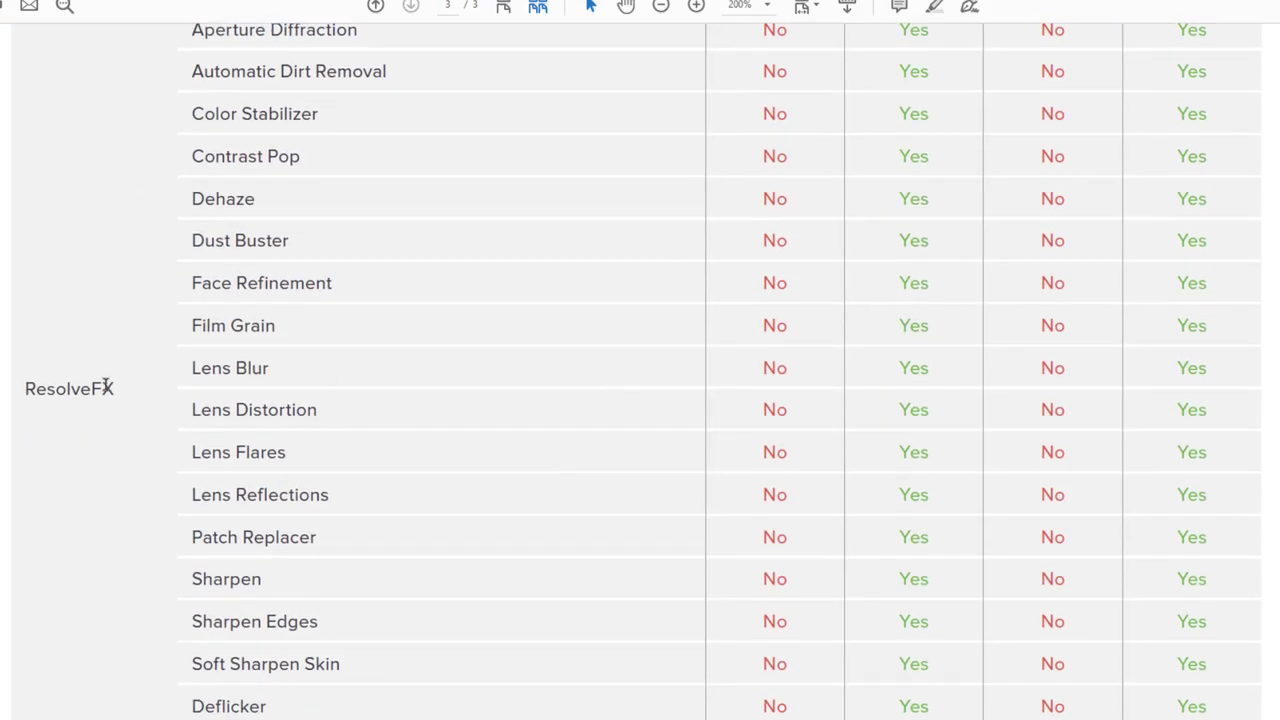
double_click(105, 389)
right_click(55, 398)
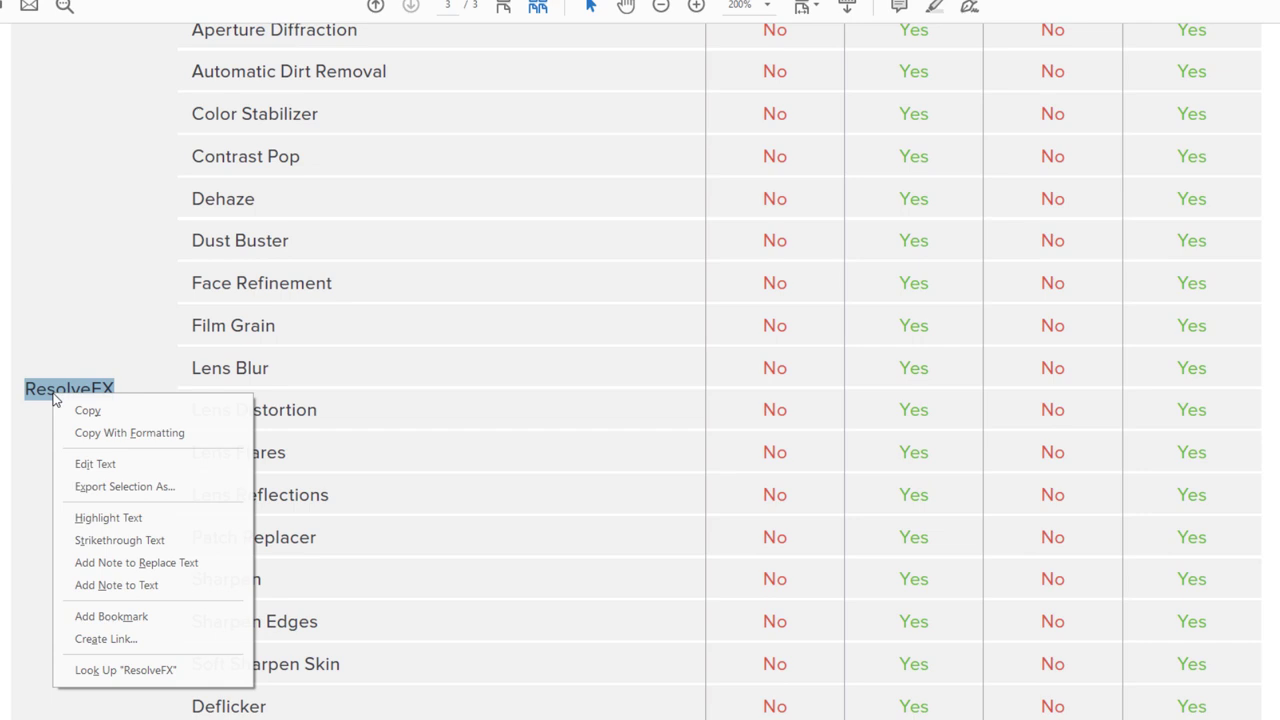
click(100, 517)
scroll(426, 405, up, 1)
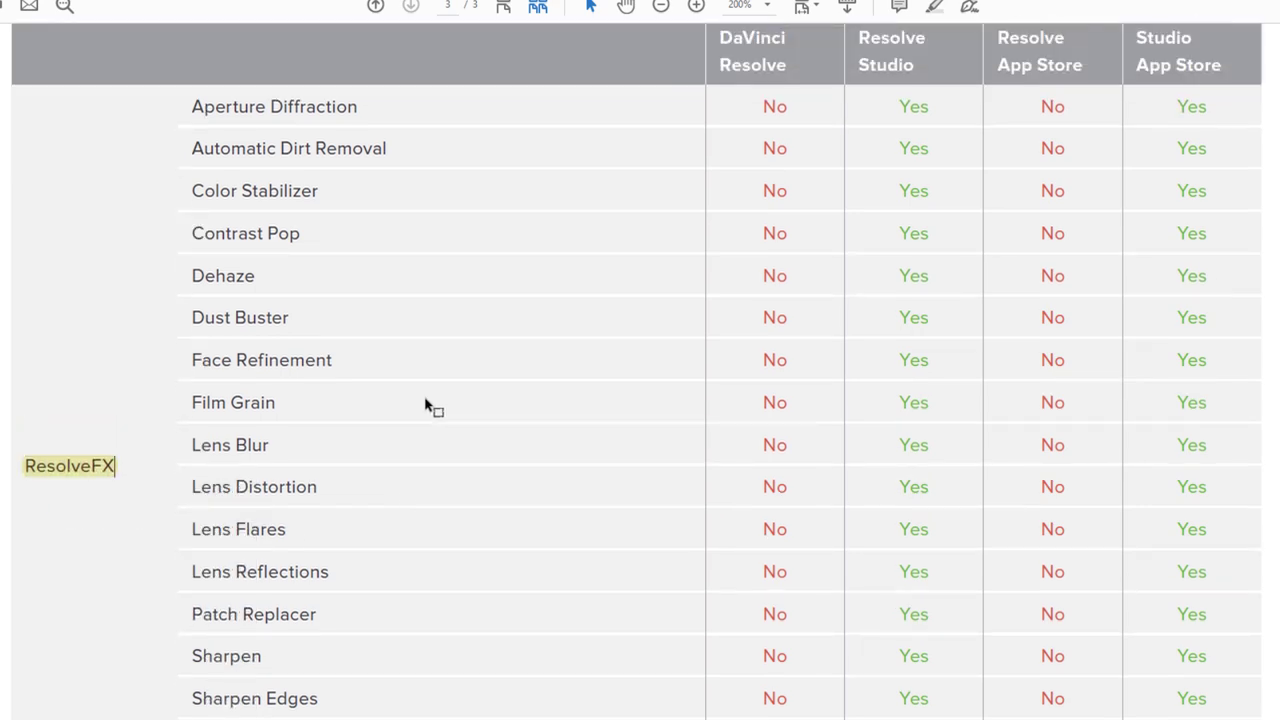
scroll(426, 405, down, 1)
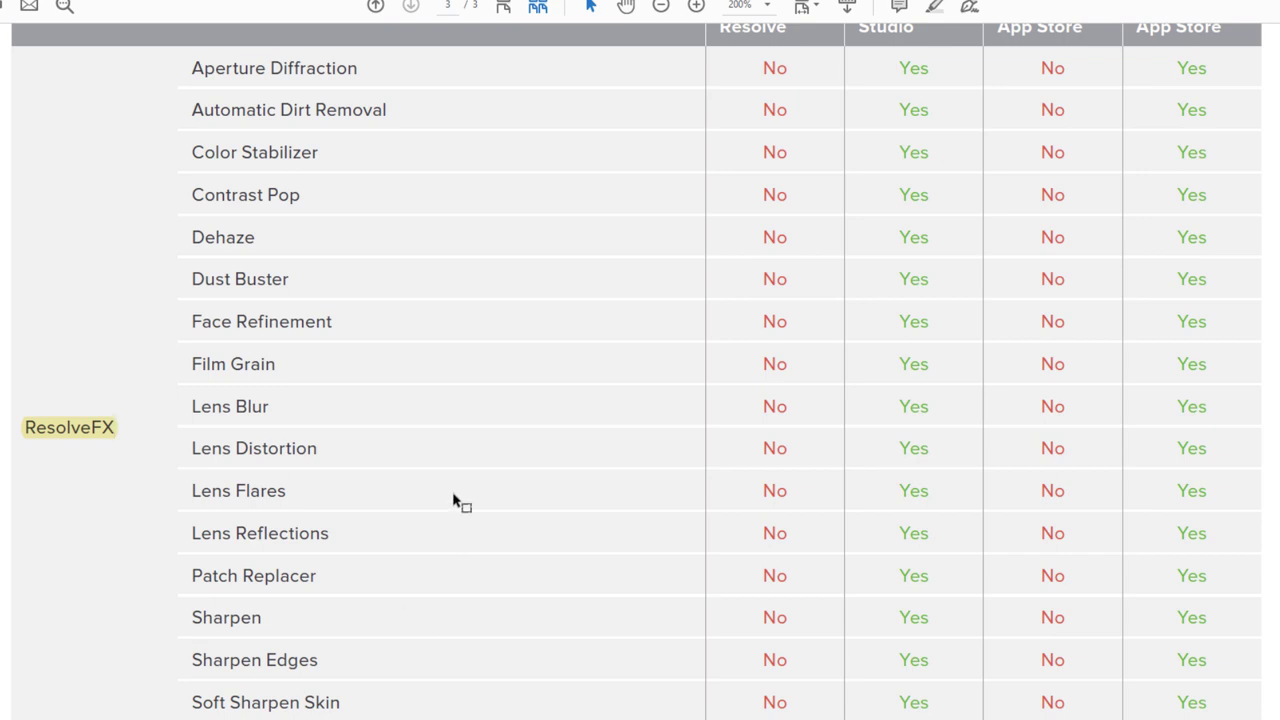
Highlight the Sony XAVC renders label in yellow.
scroll(313, 369, down, 2)
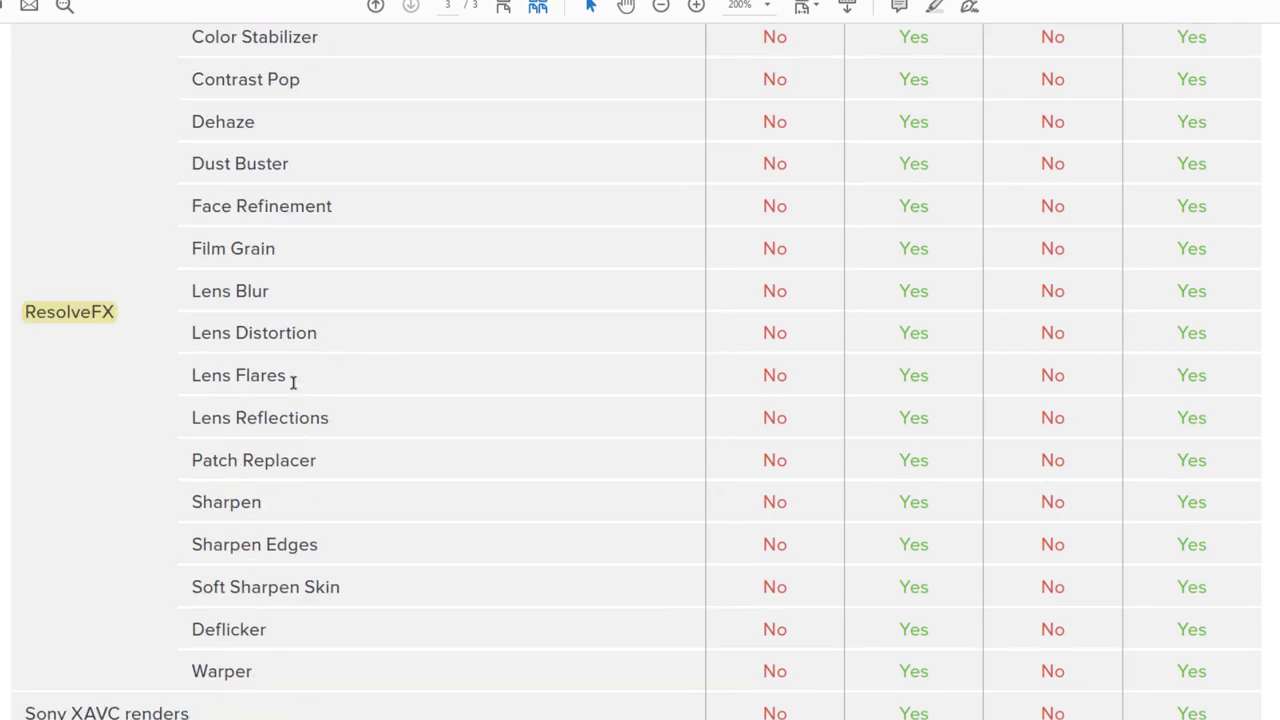
scroll(294, 380, down, 5)
scroll(300, 394, down, 4)
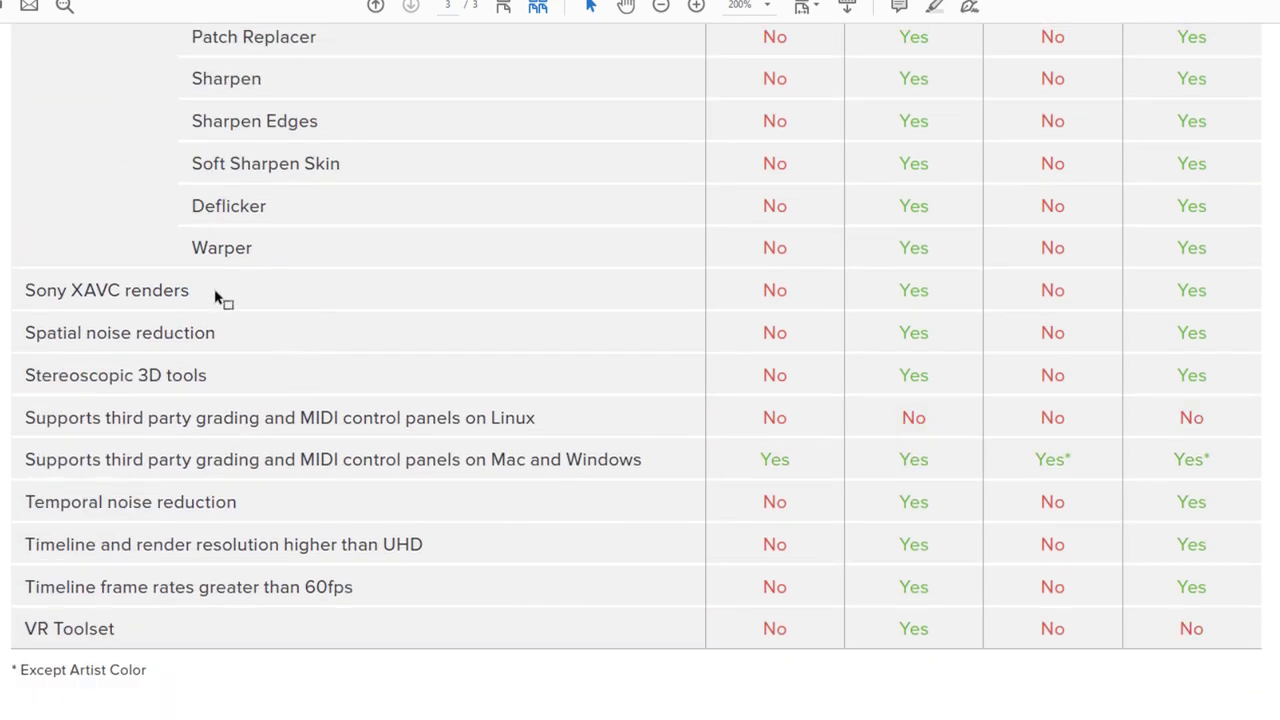
drag(190, 291, 25, 291)
right_click(72, 294)
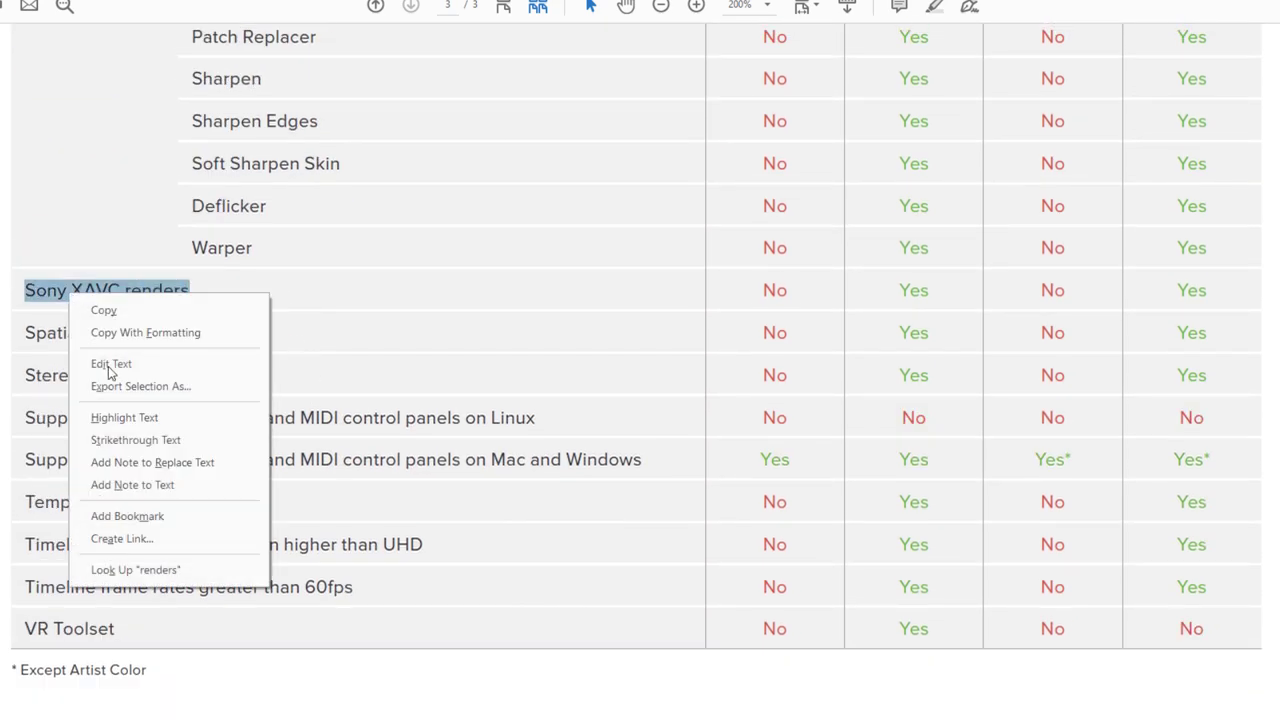
click(100, 418)
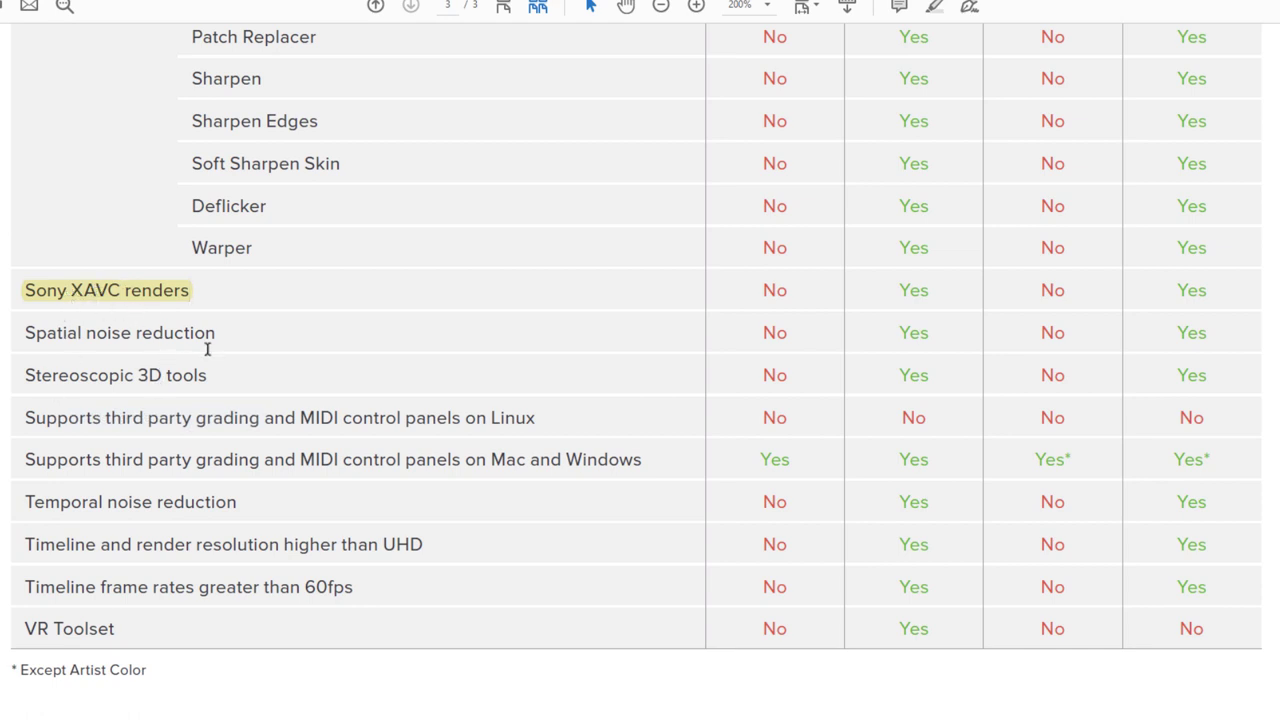
Highlight the Spatial noise reduction and Temporal noise reduction labels in yellow.
drag(217, 333, 23, 333)
right_click(38, 340)
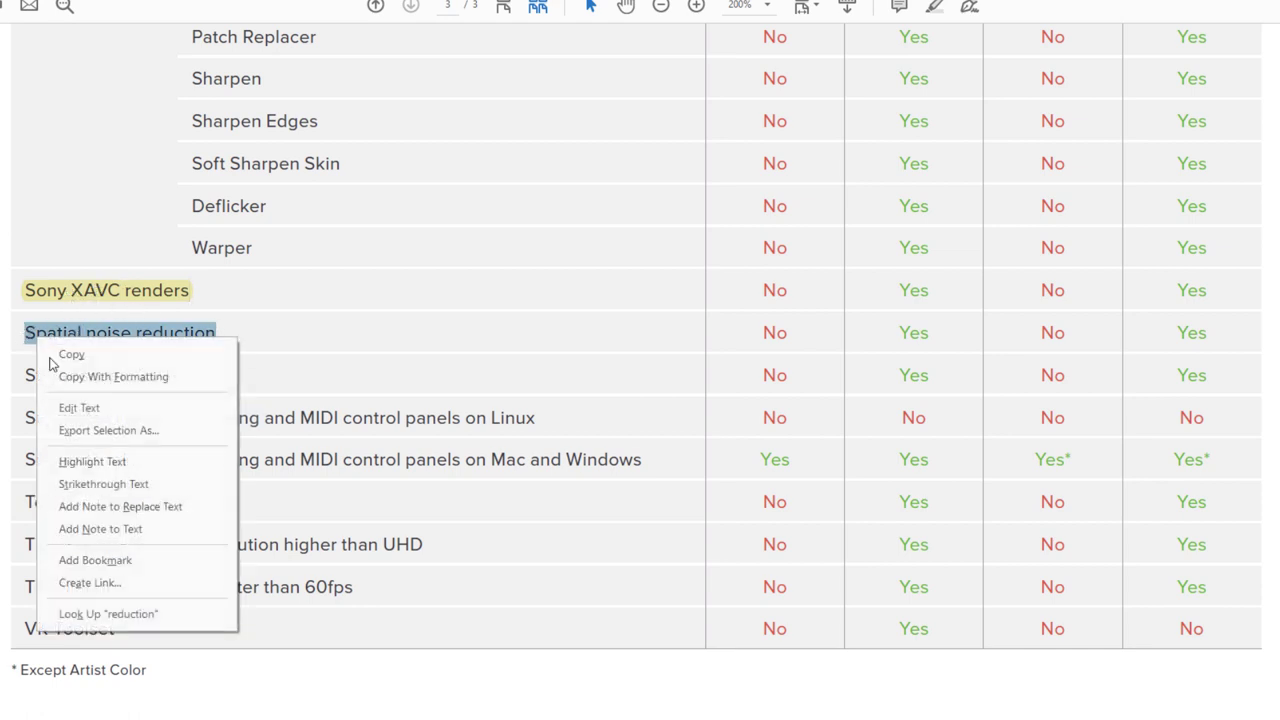
click(92, 461)
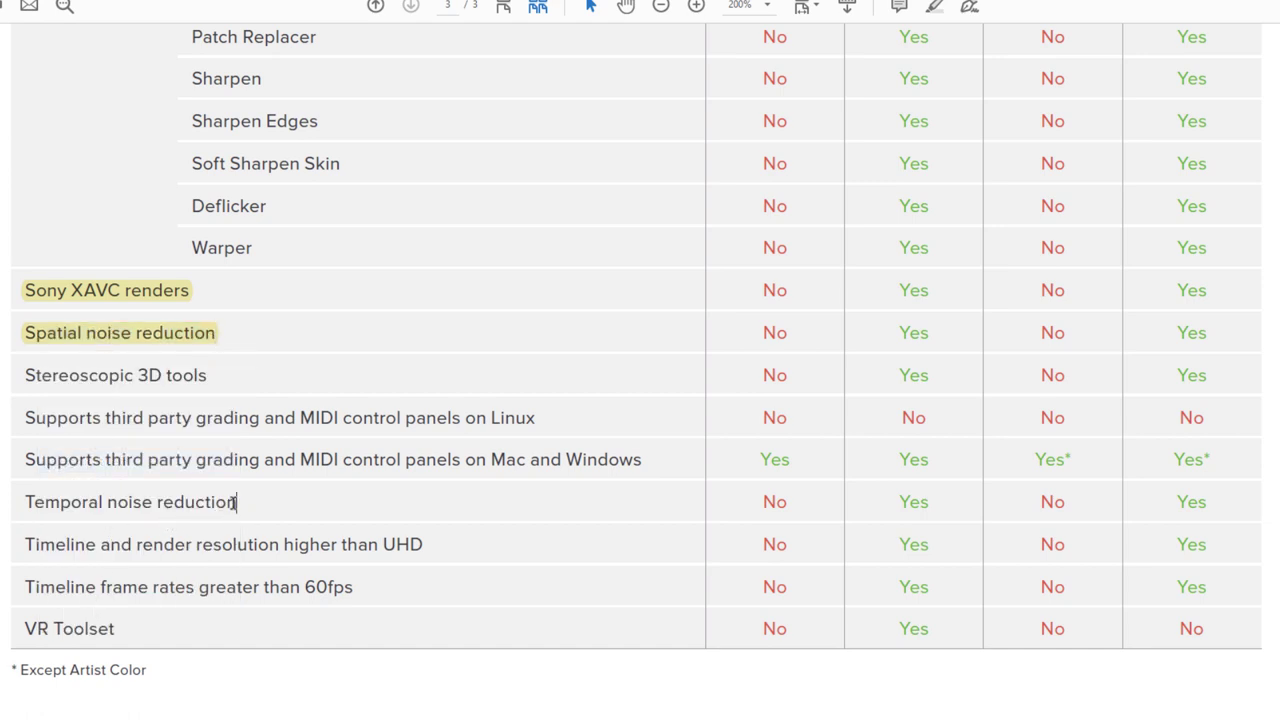
drag(237, 502, 24, 502)
right_click(48, 508)
click(106, 628)
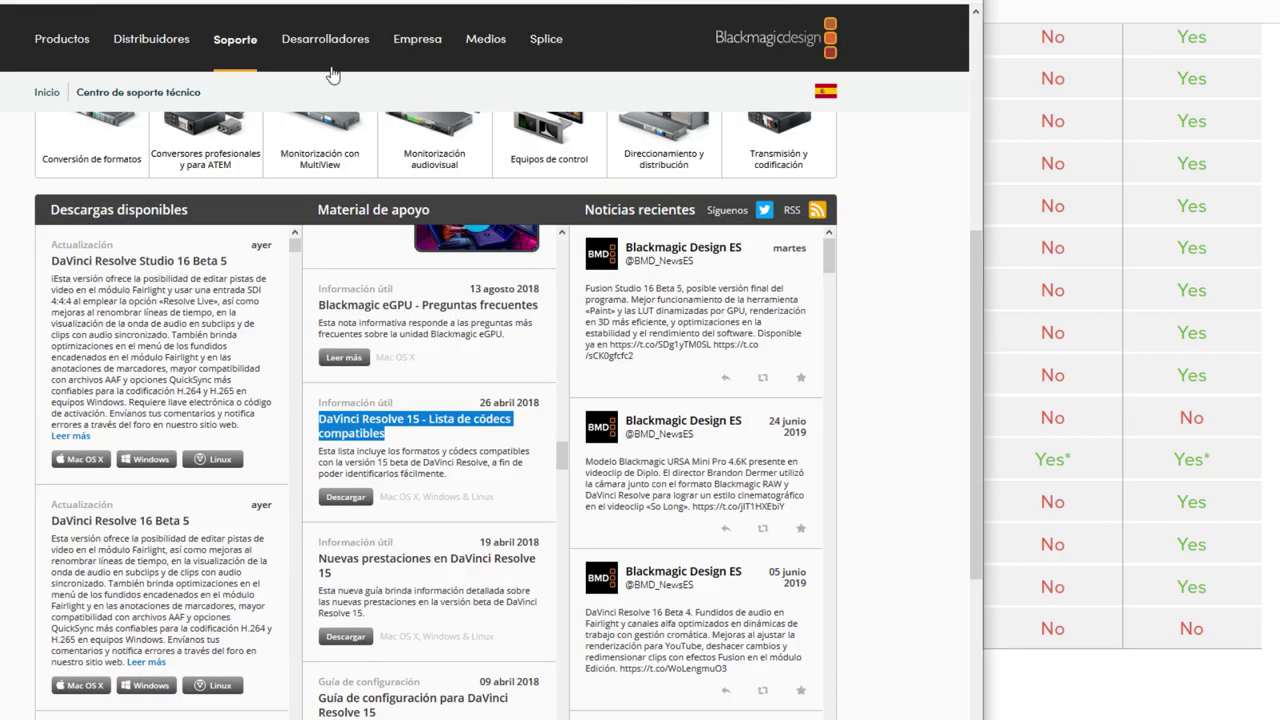
Go to Productos and open the DaVinci Resolve 16 card's Más información page.
scroll(293, 505, up, 5)
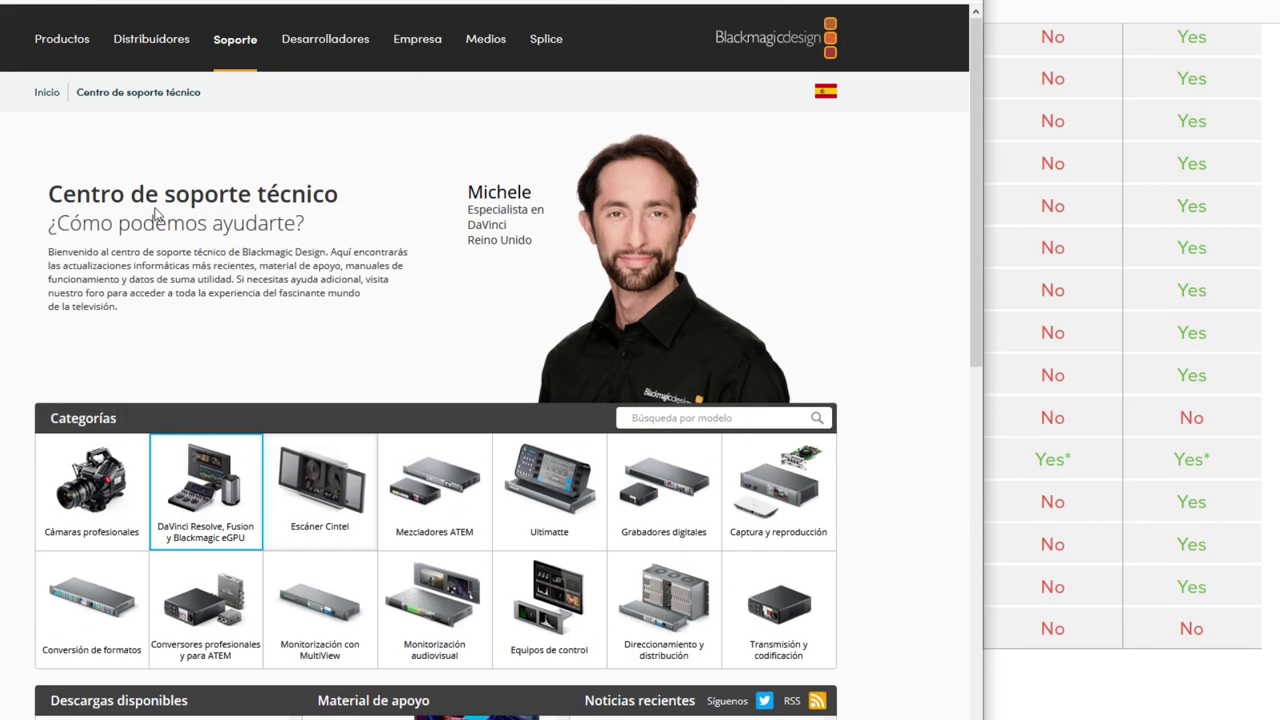
click(60, 50)
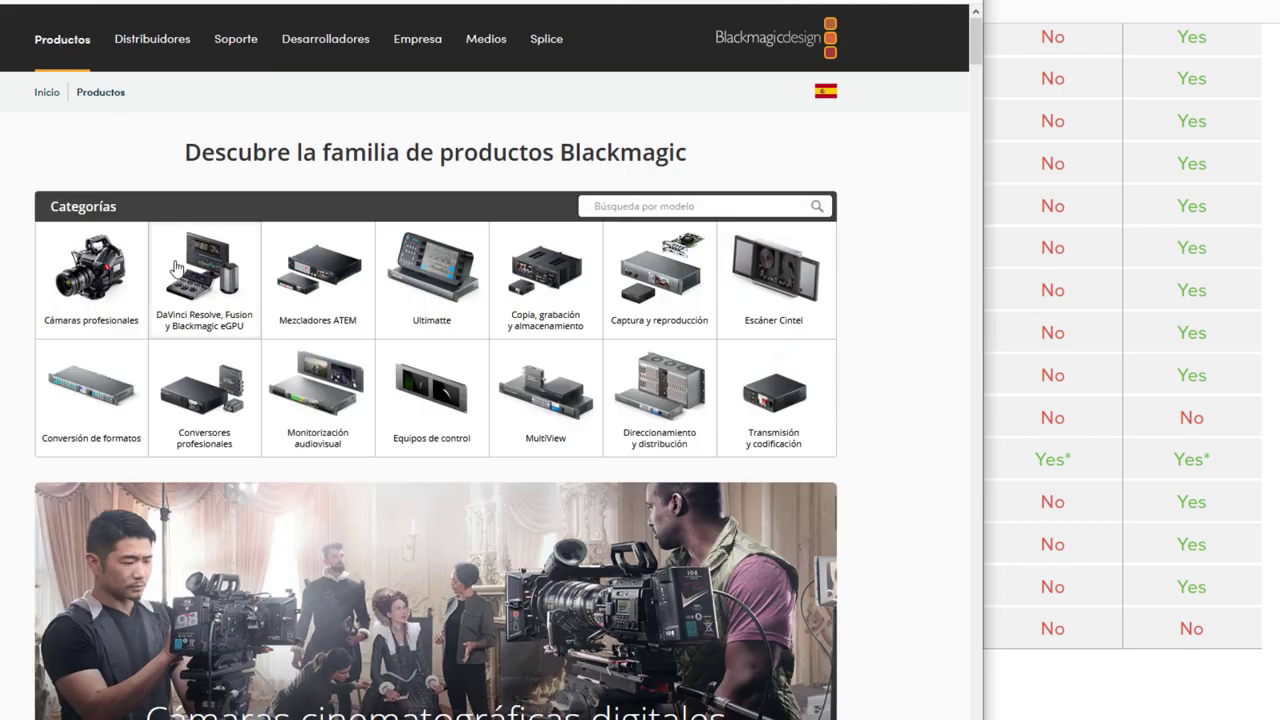
scroll(472, 395, down, 1)
scroll(490, 460, down, 4)
click(568, 526)
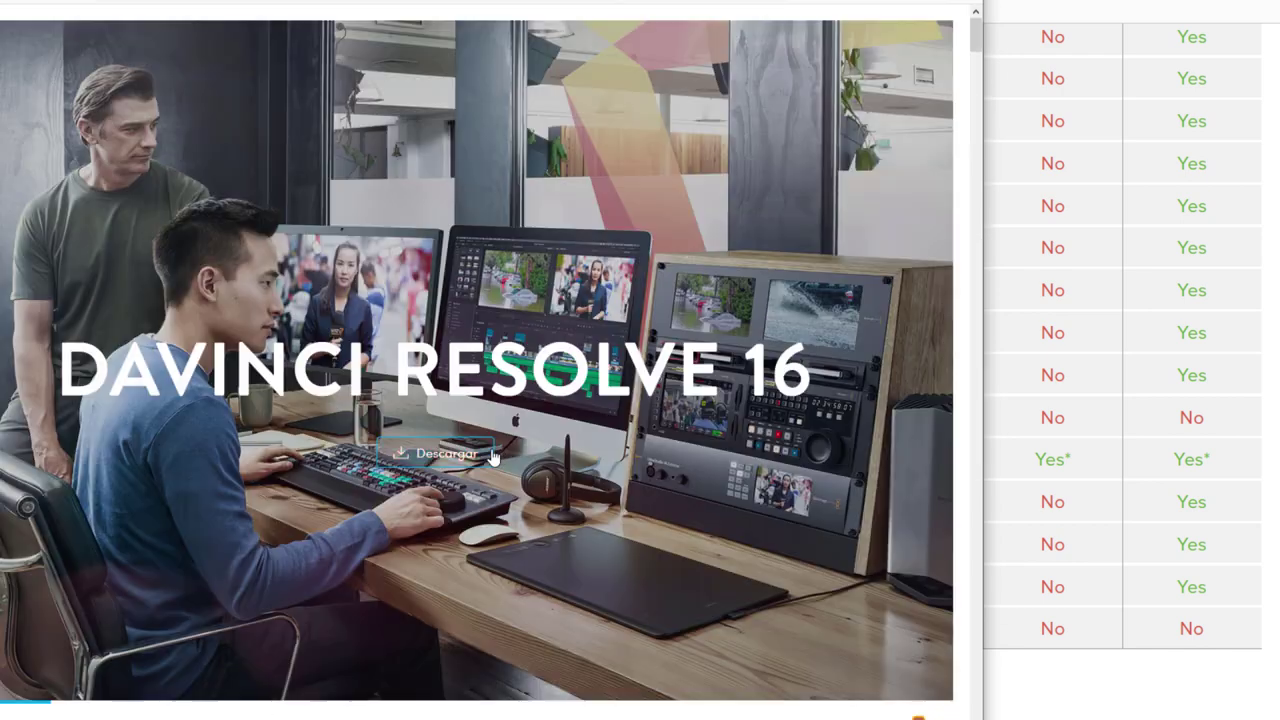
Open the DaVinci Resolve 16 Public Beta download dialog and select the 15 in the Resolve 15 heading.
click(447, 454)
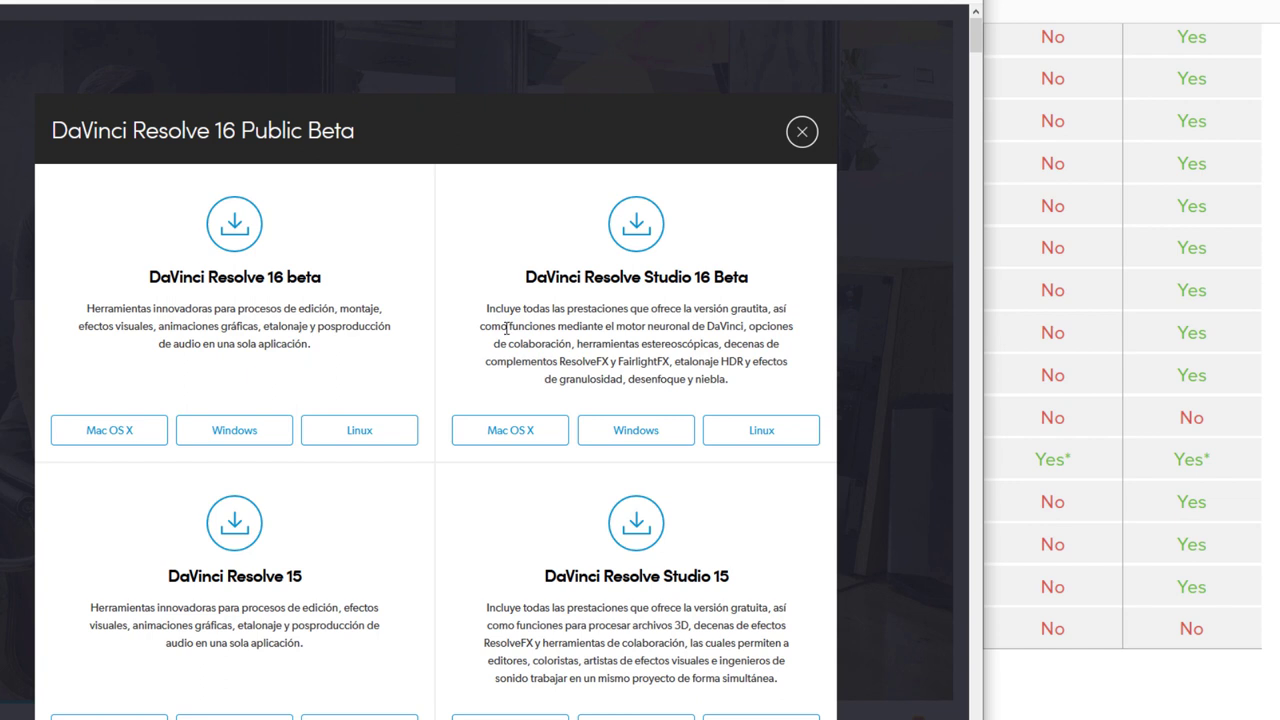
double_click(297, 577)
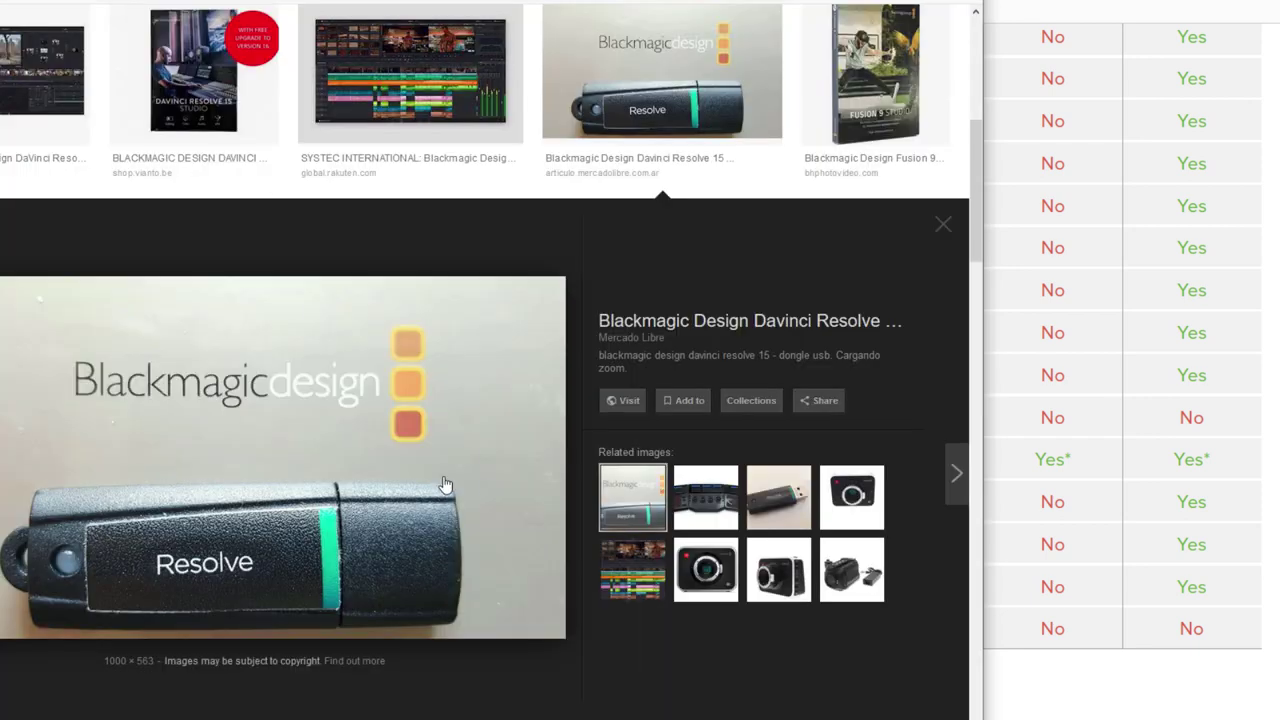
Use View Image to show the Resolve USB dongle preview full-size.
right_click(424, 472)
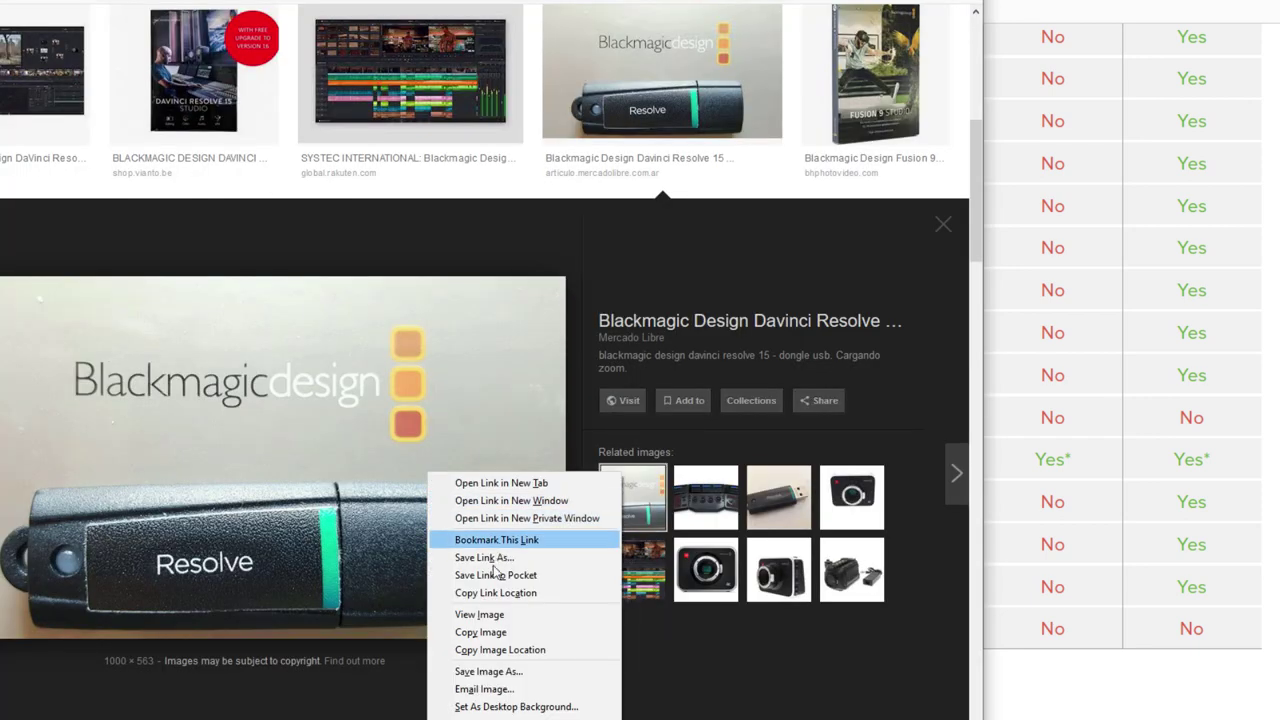
click(480, 614)
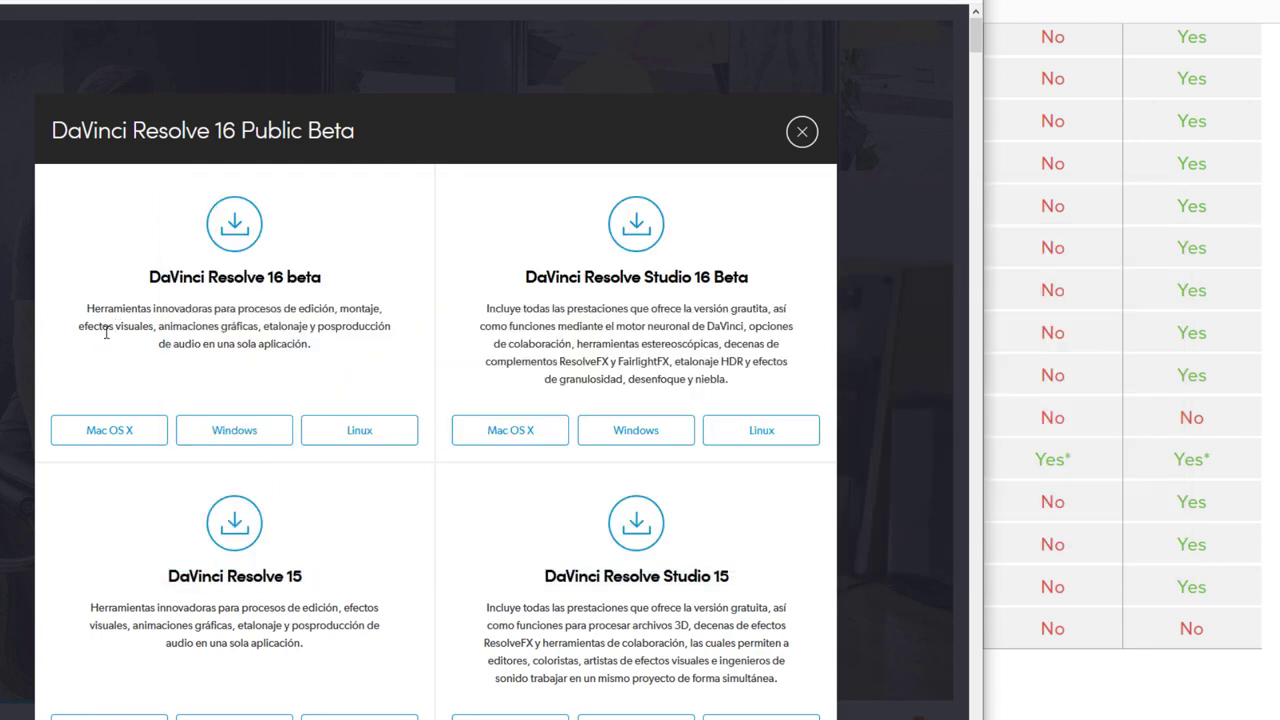
key(super)
text(resolve)
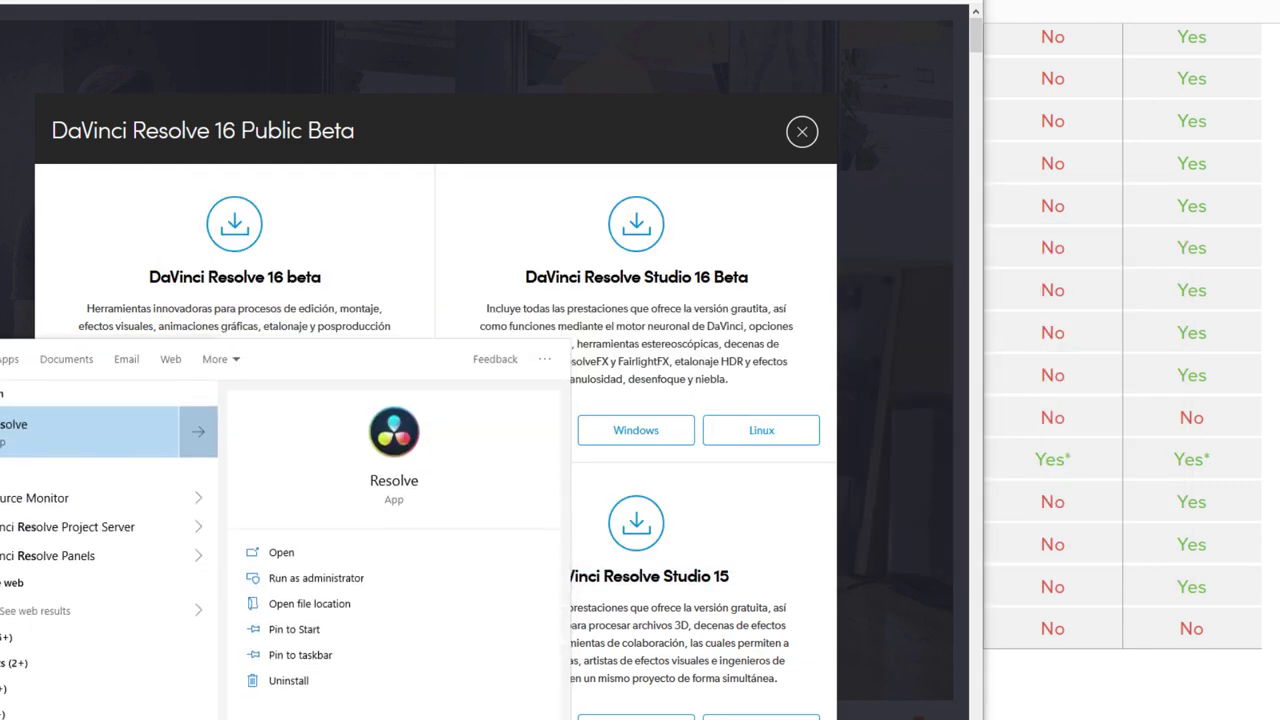
key(Return)
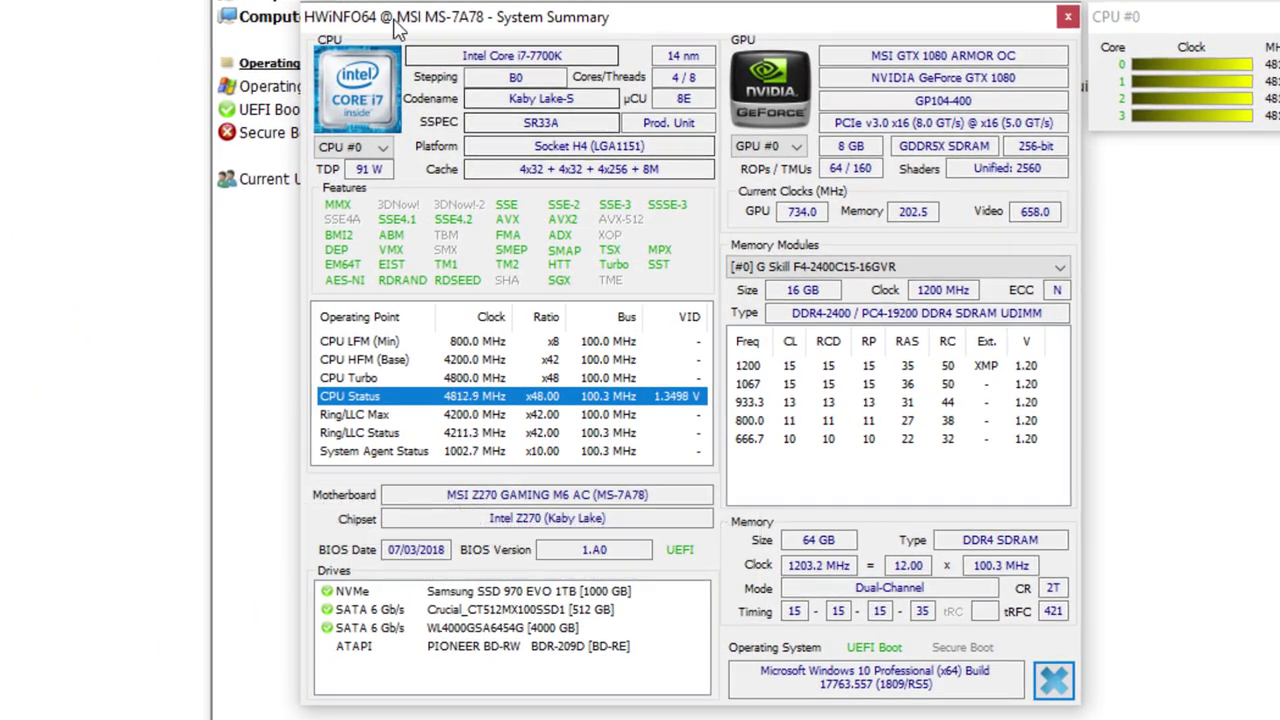
click(599, 60)
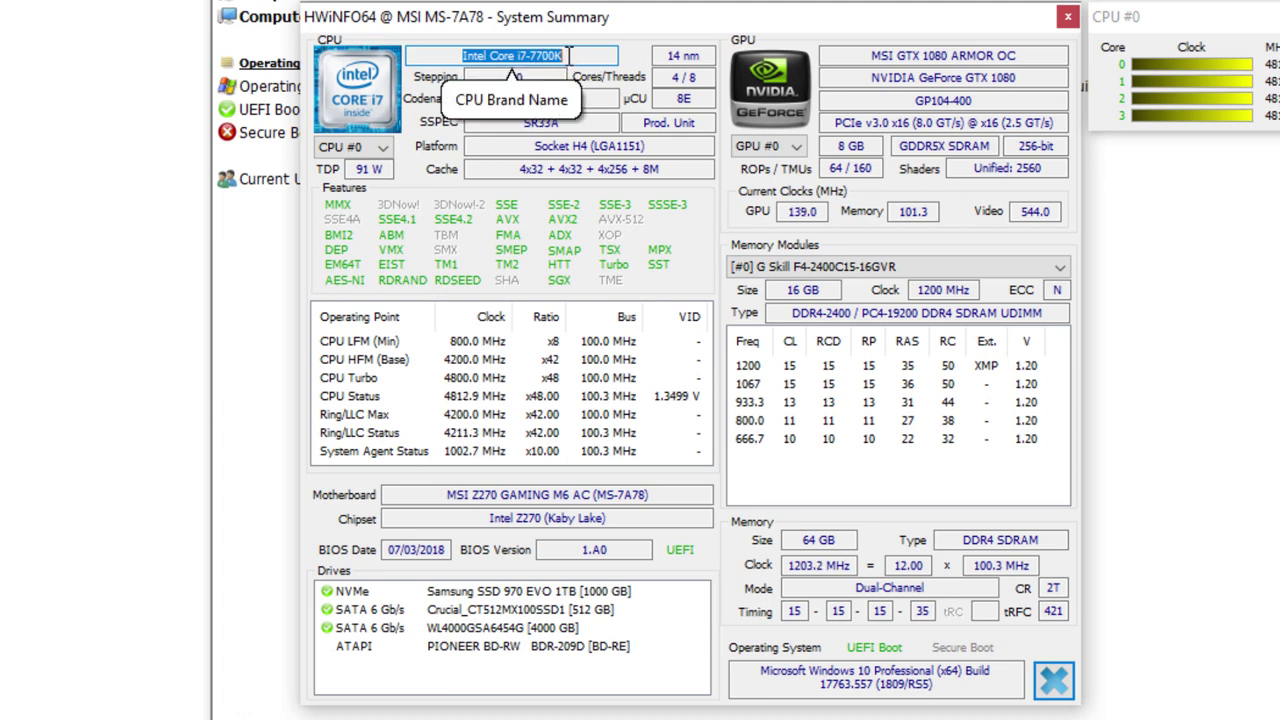
click(487, 400)
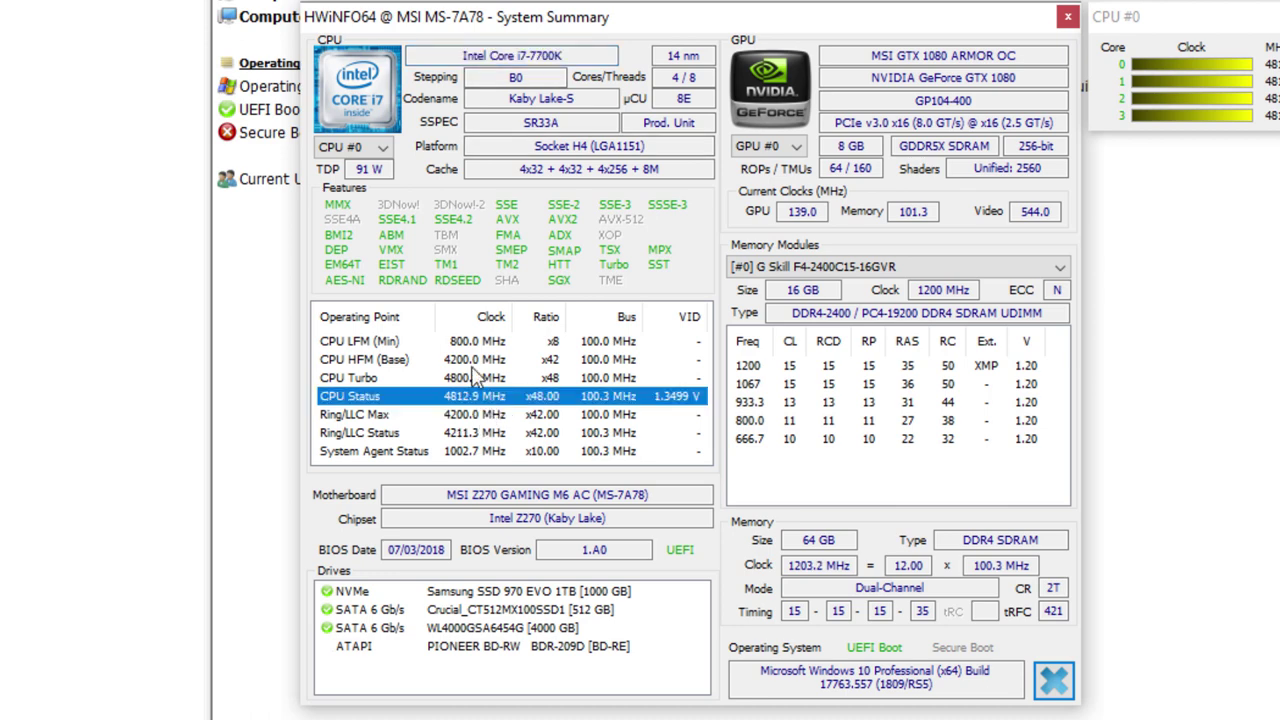
click(475, 368)
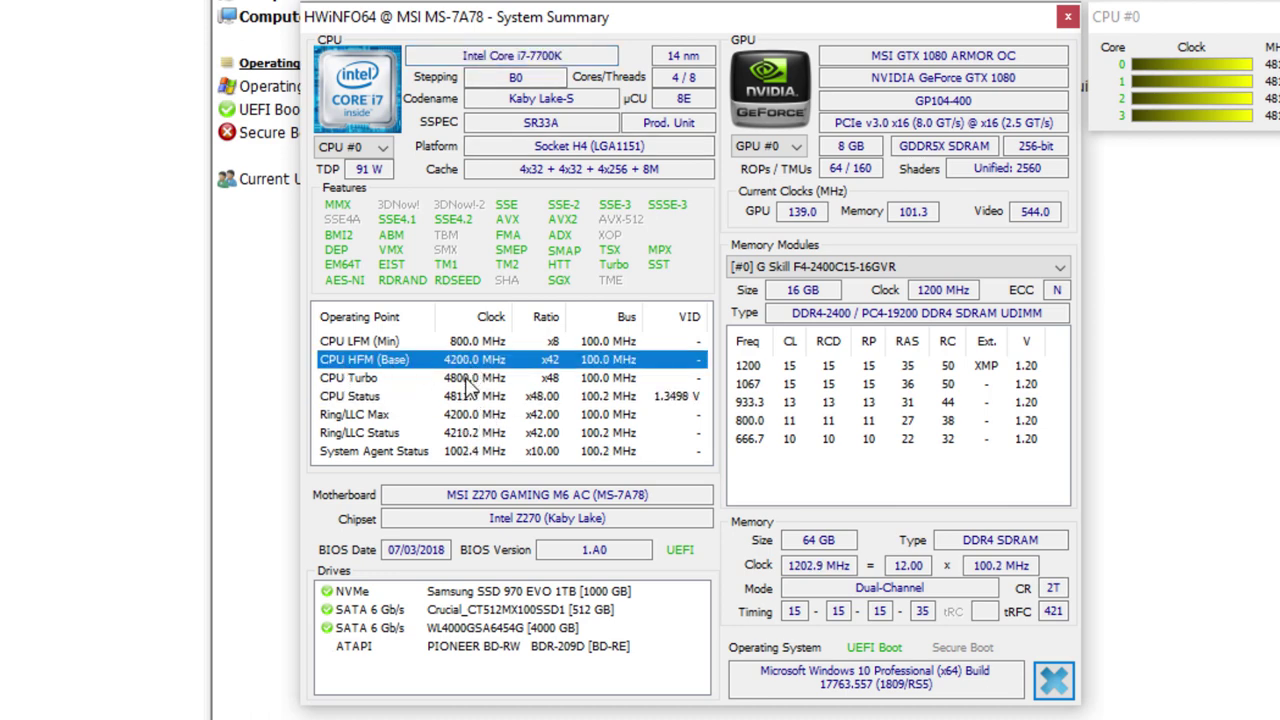
click(474, 378)
click(472, 398)
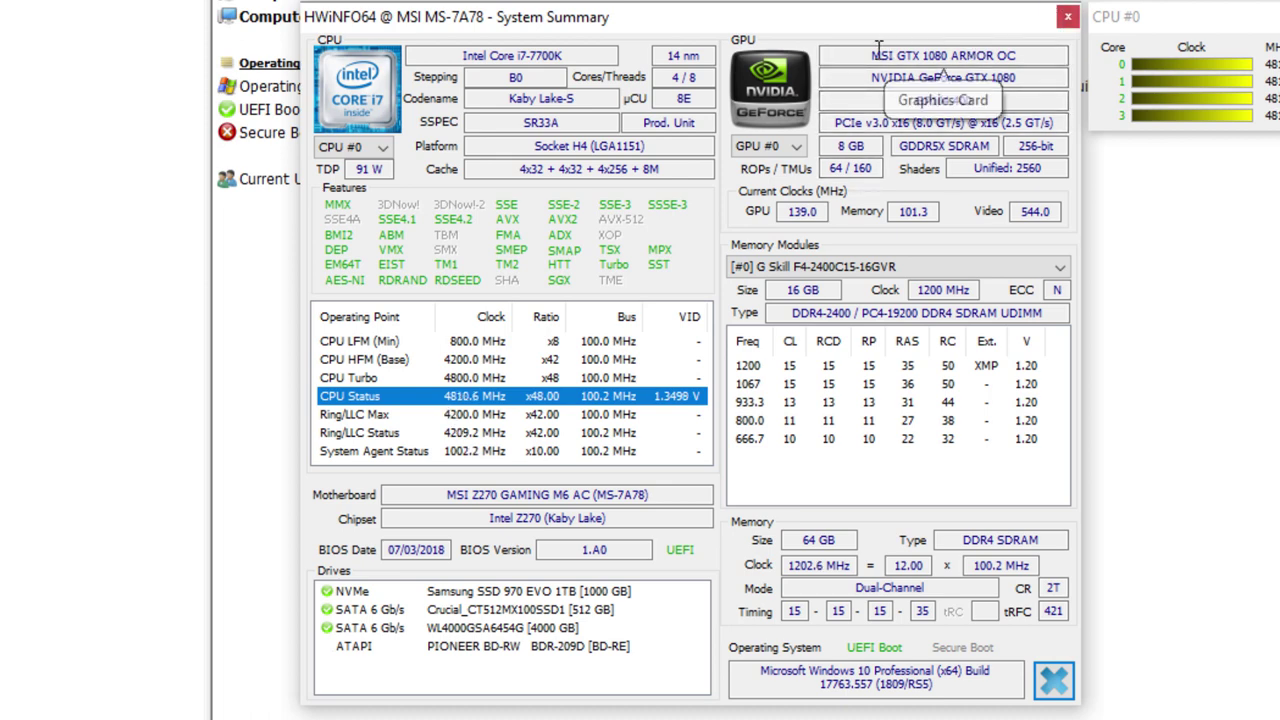
drag(871, 56, 1018, 56)
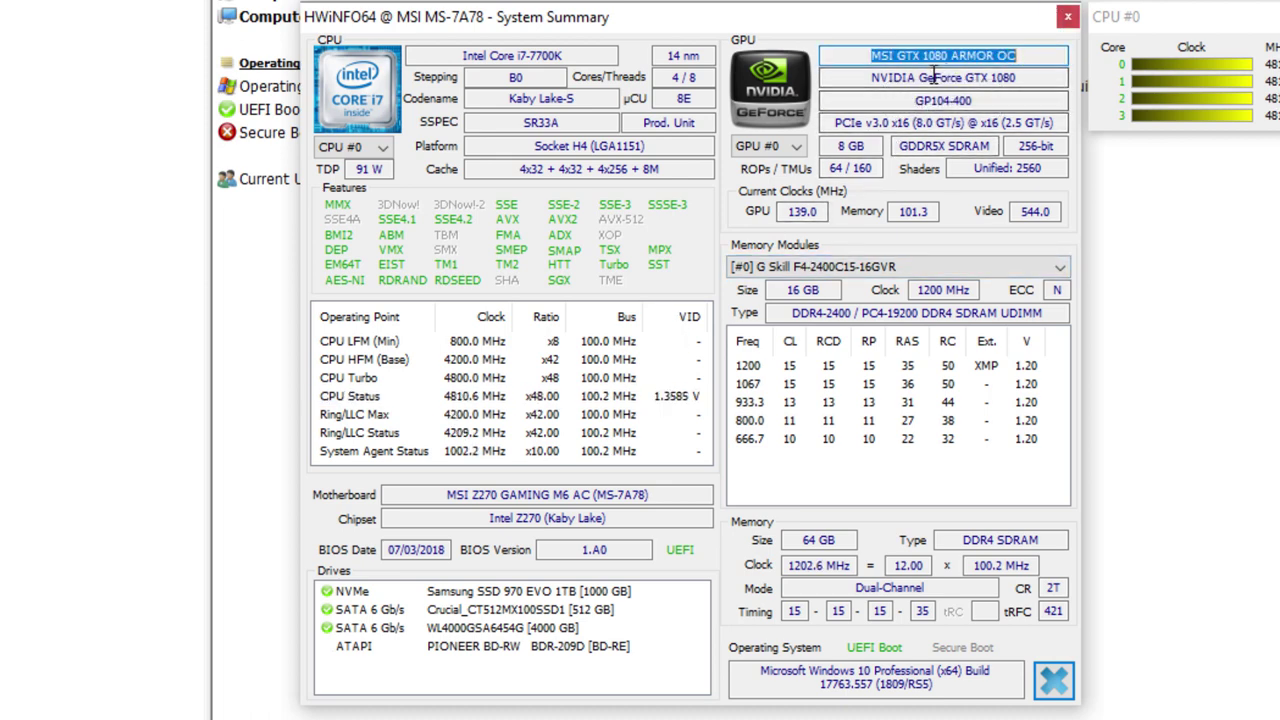
drag(1016, 78, 935, 78)
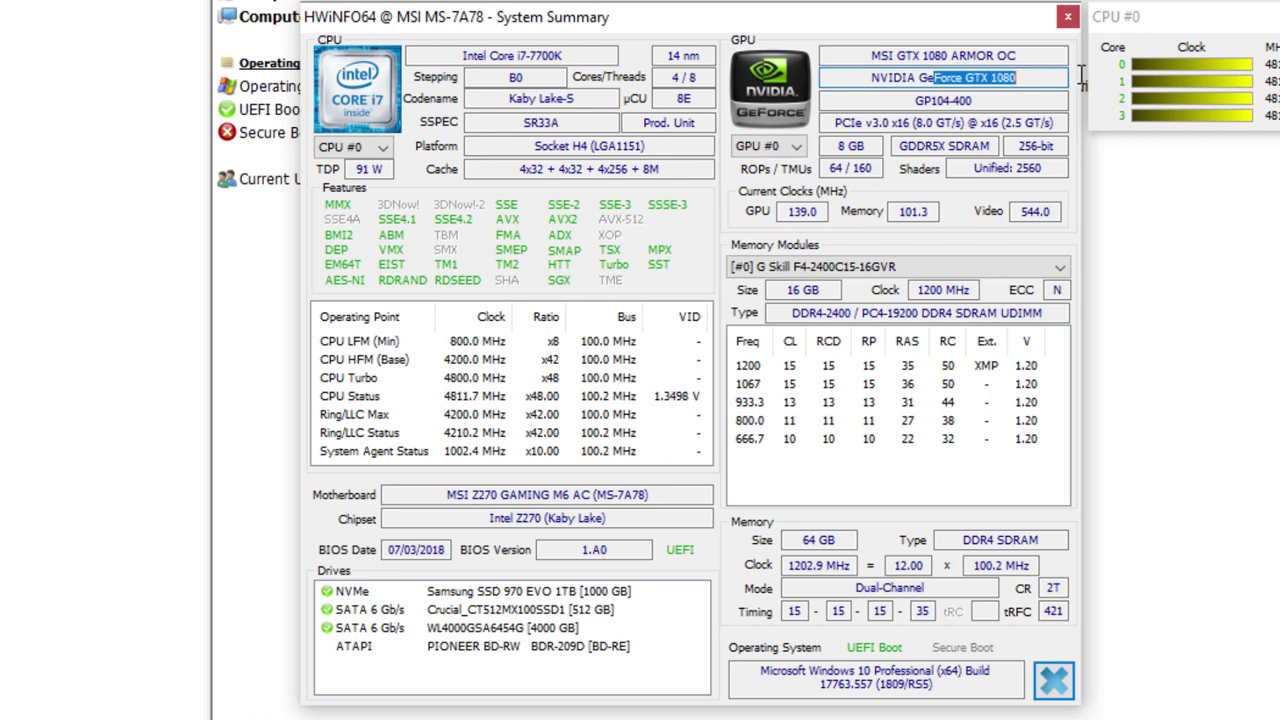
click(850, 146)
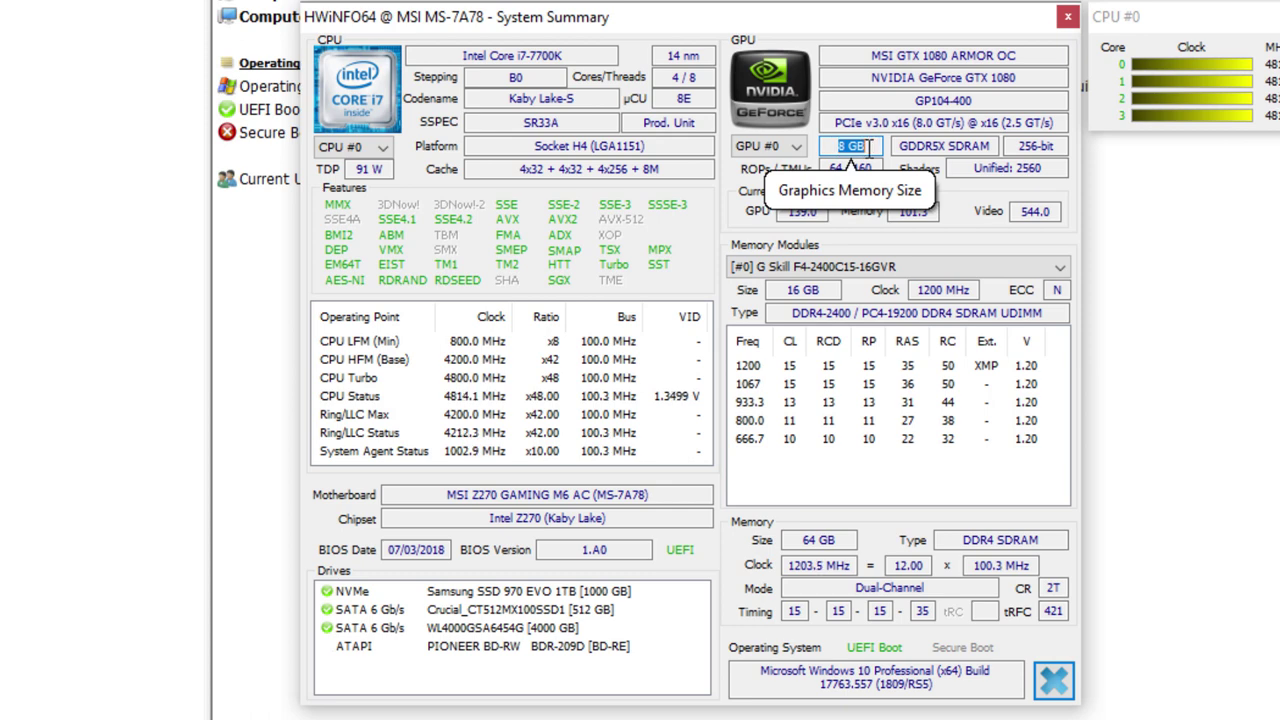
click(829, 539)
drag(829, 539, 858, 540)
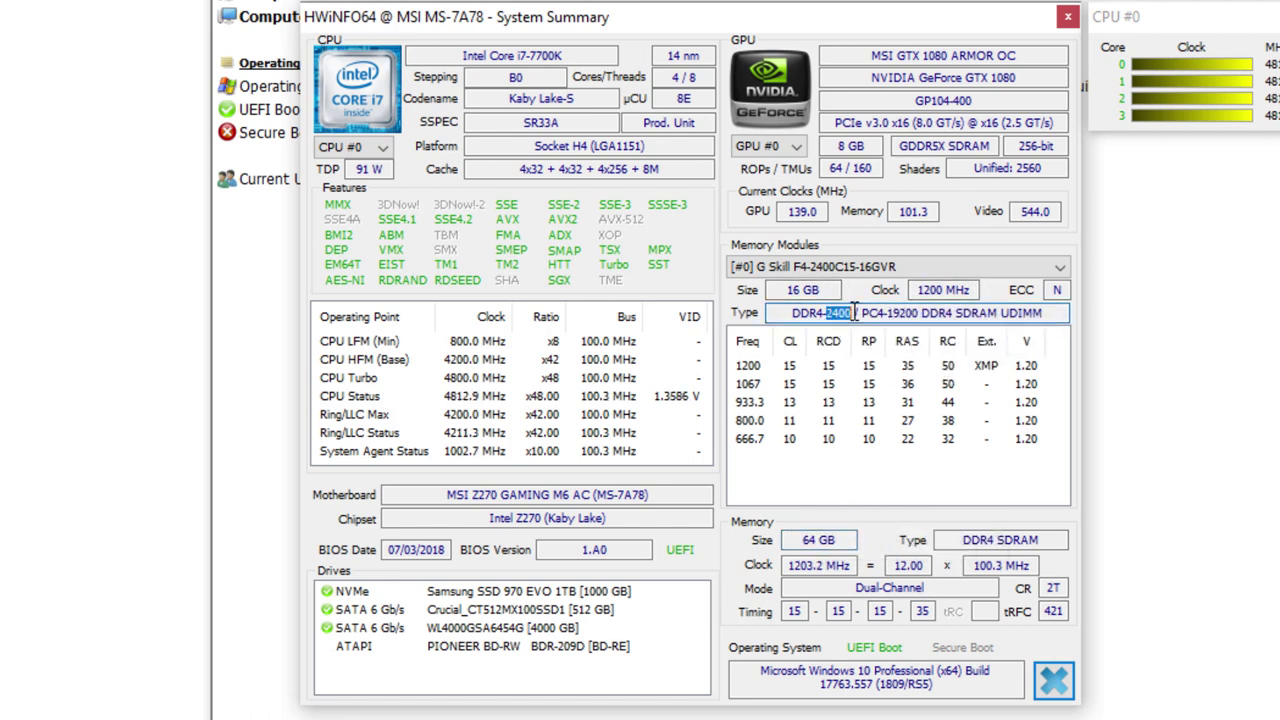
drag(822, 313, 852, 313)
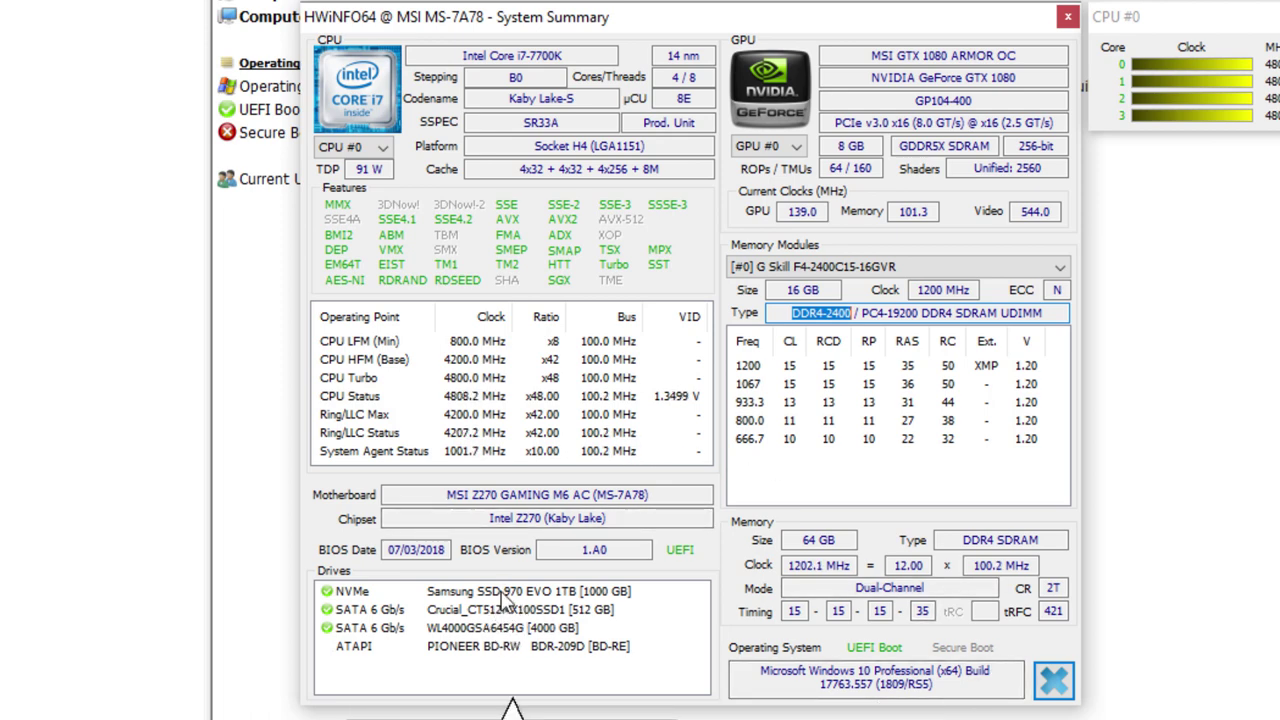
click(434, 593)
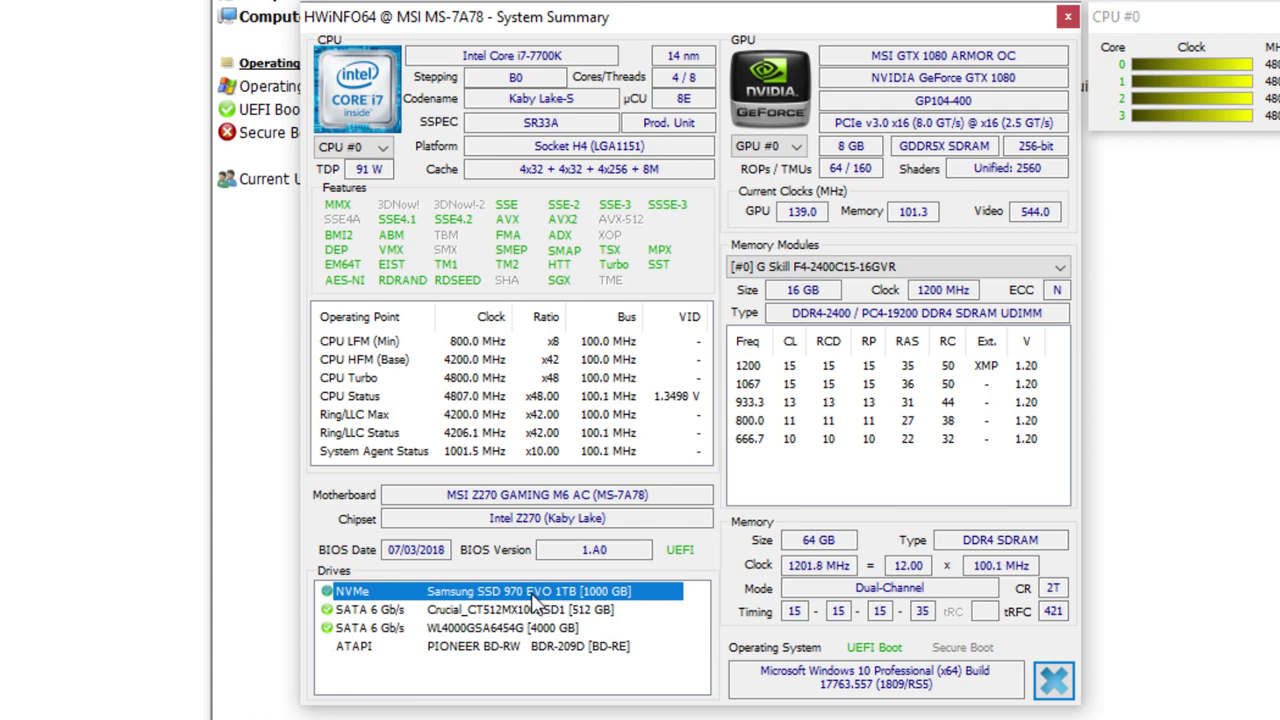
click(503, 609)
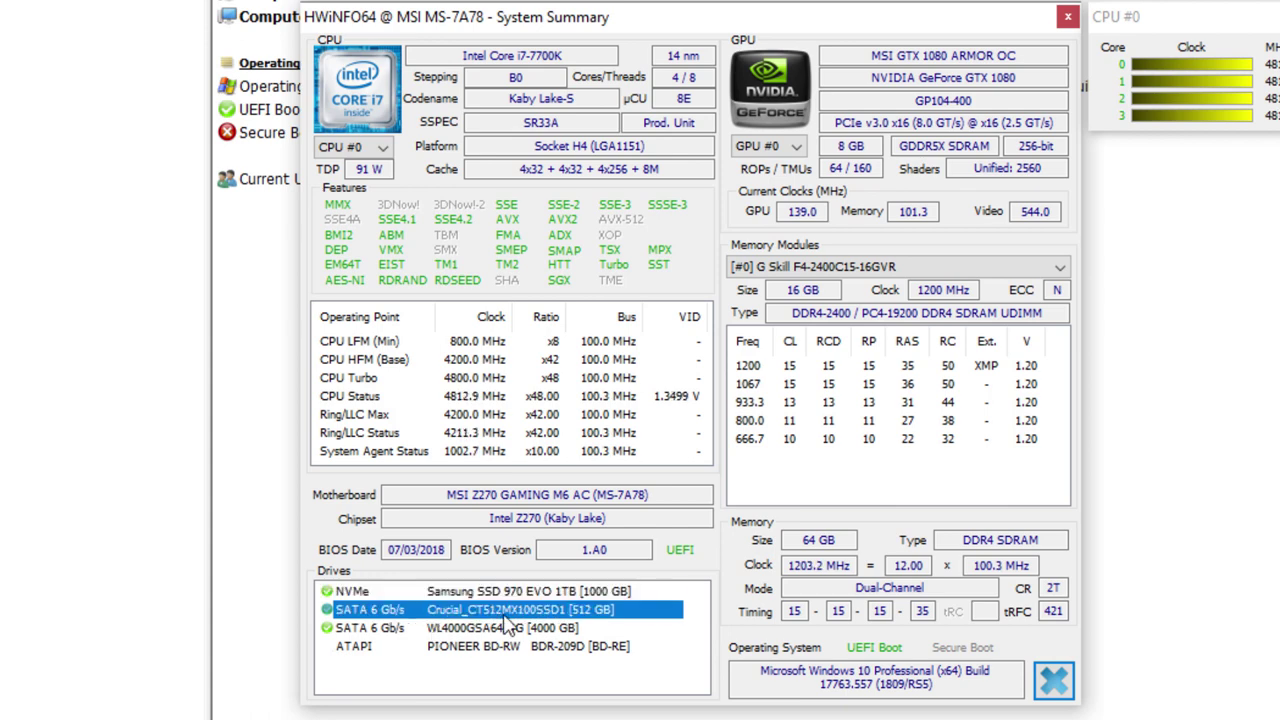
click(514, 596)
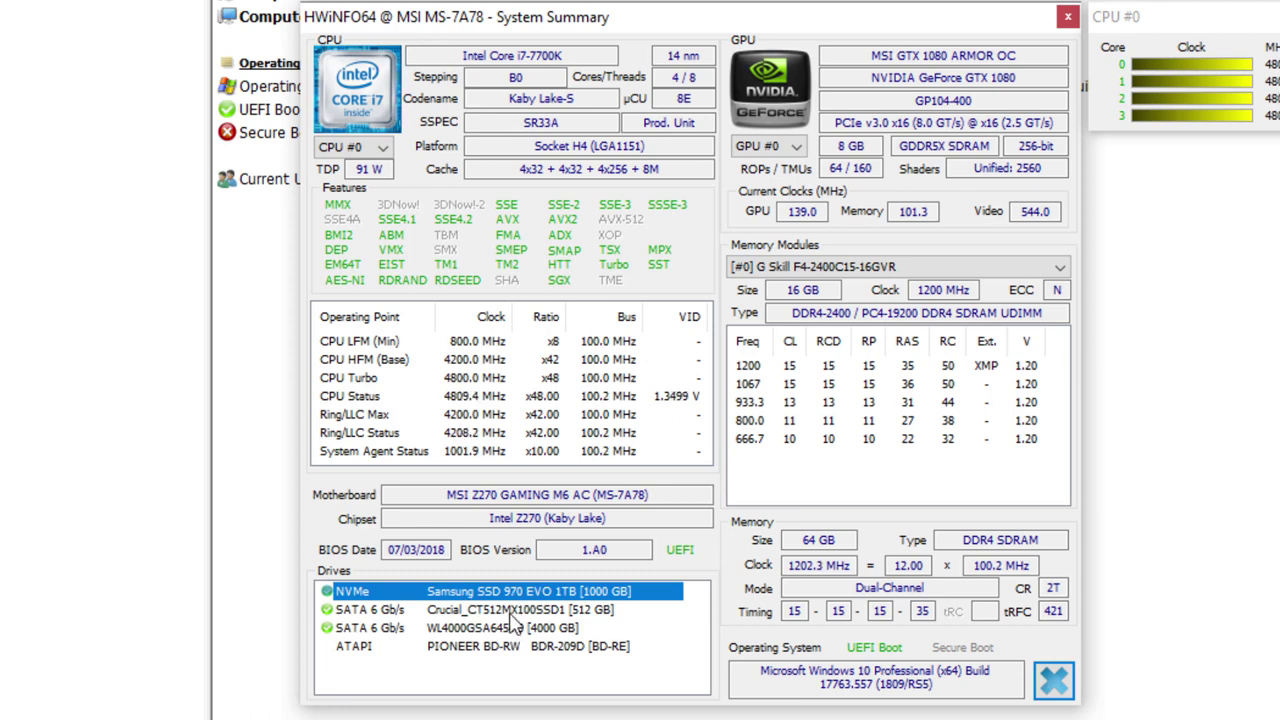
click(508, 612)
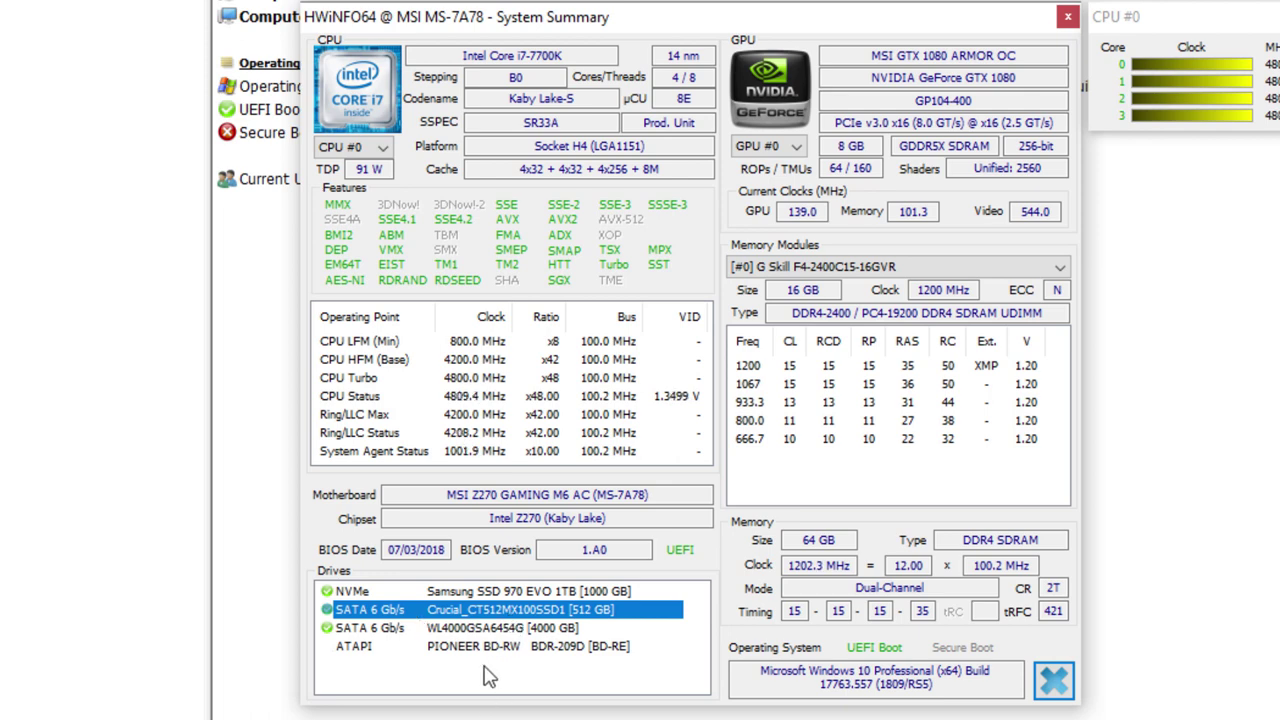
click(632, 592)
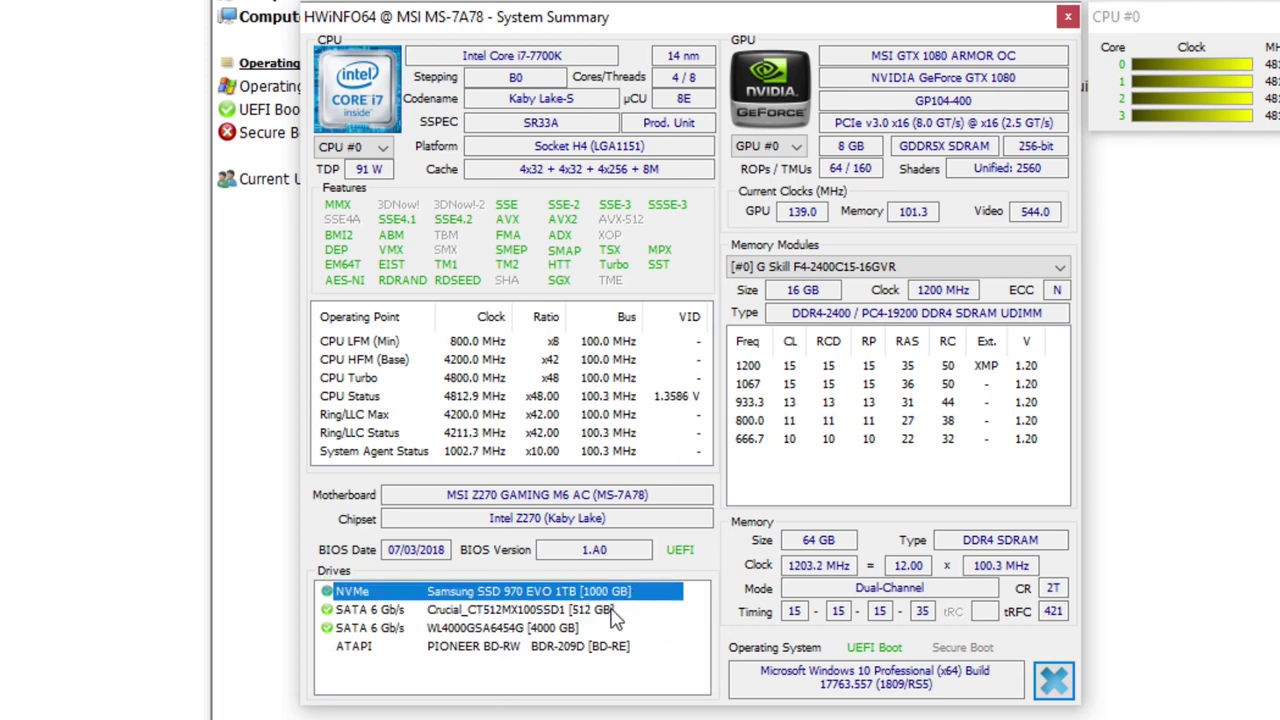
click(612, 612)
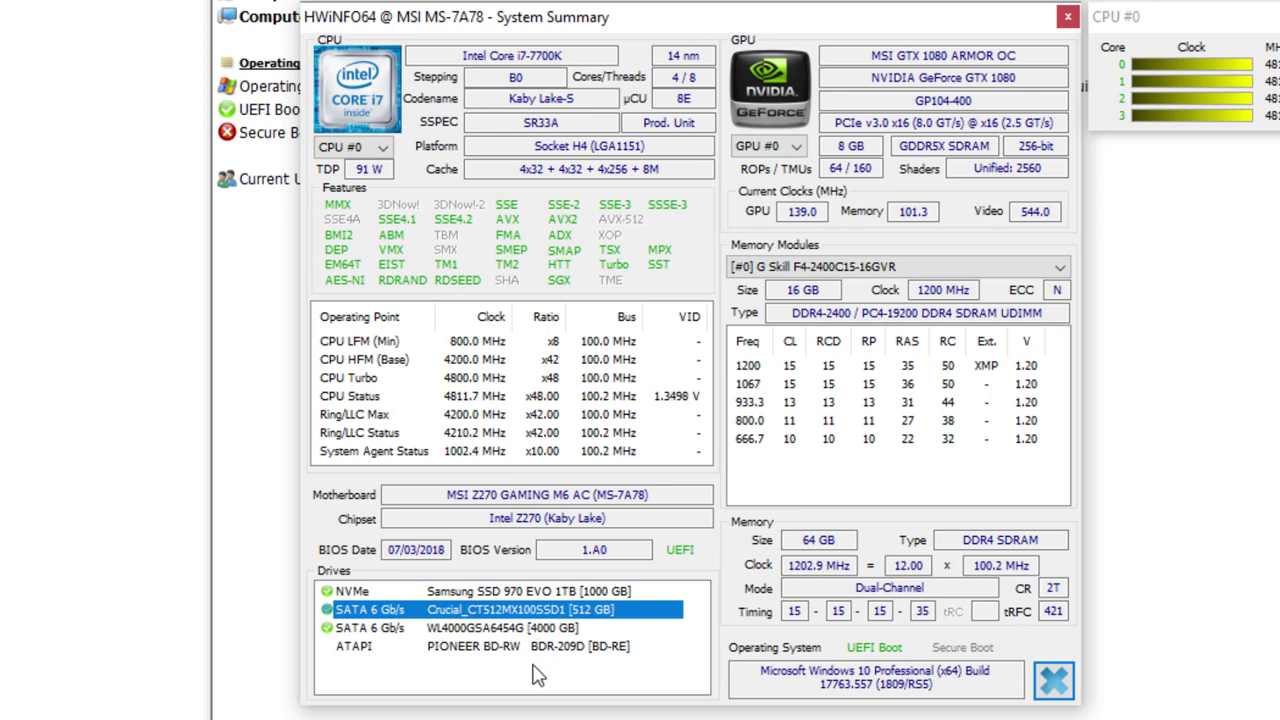
click(476, 630)
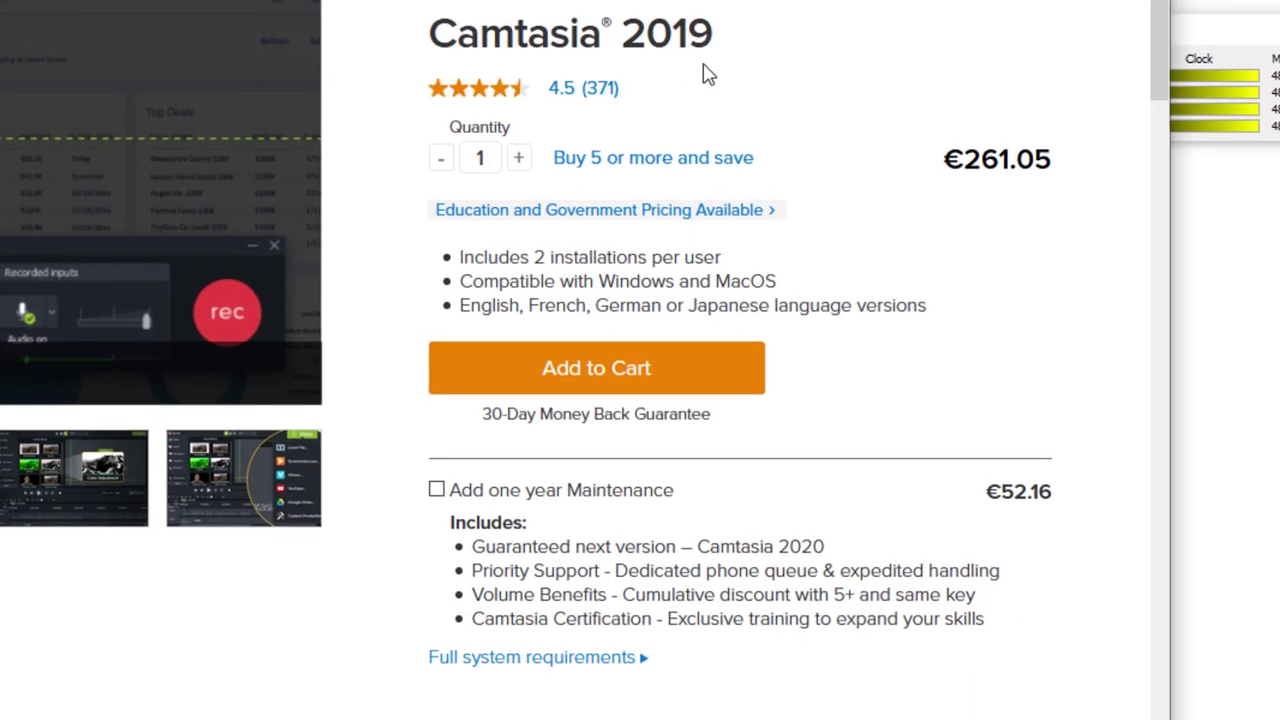
Select 'Camtasia' in the Camtasia 2019 product title.
drag(489, 63, 693, 92)
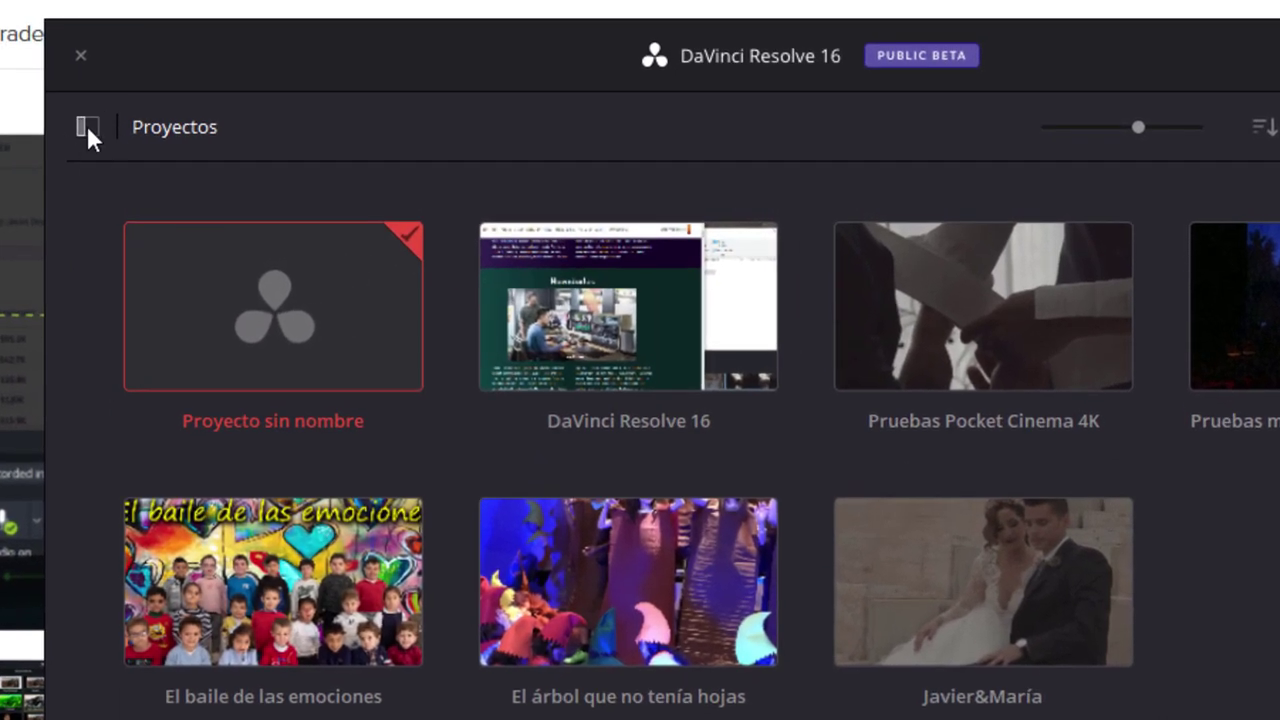
Show the database list, start then cancel a backup, and open Local Database's folder location.
click(84, 127)
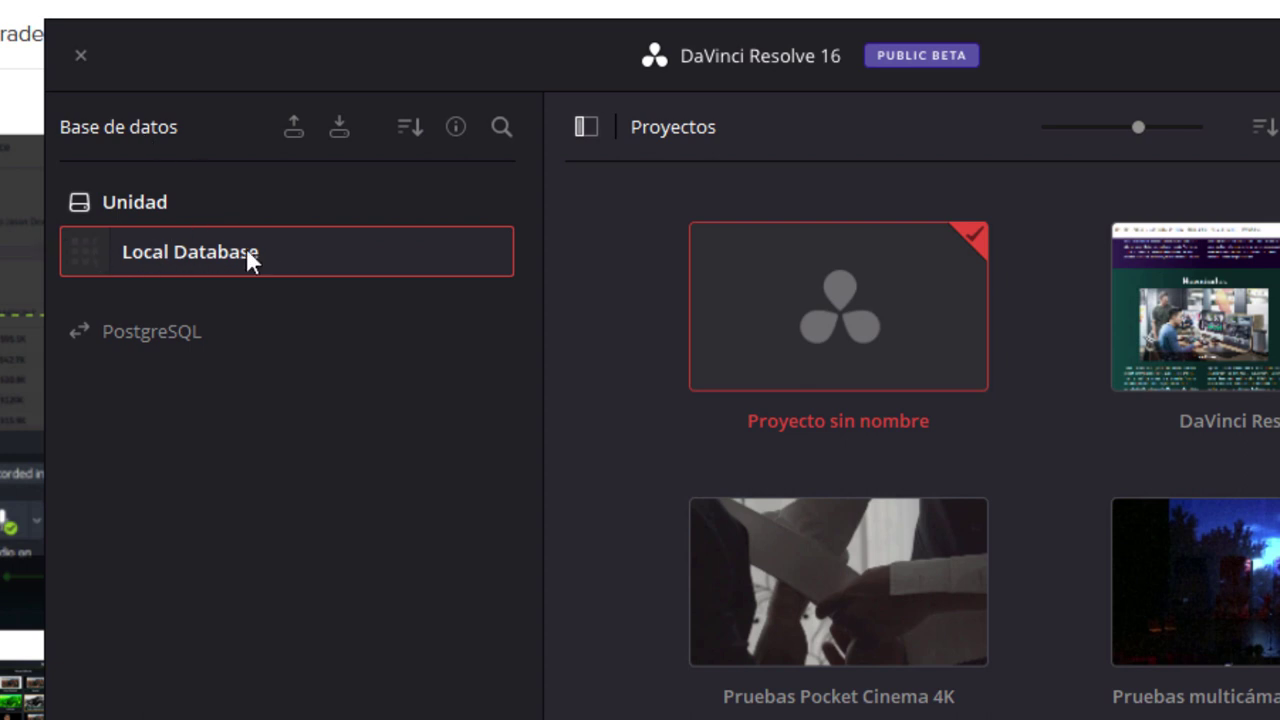
click(298, 124)
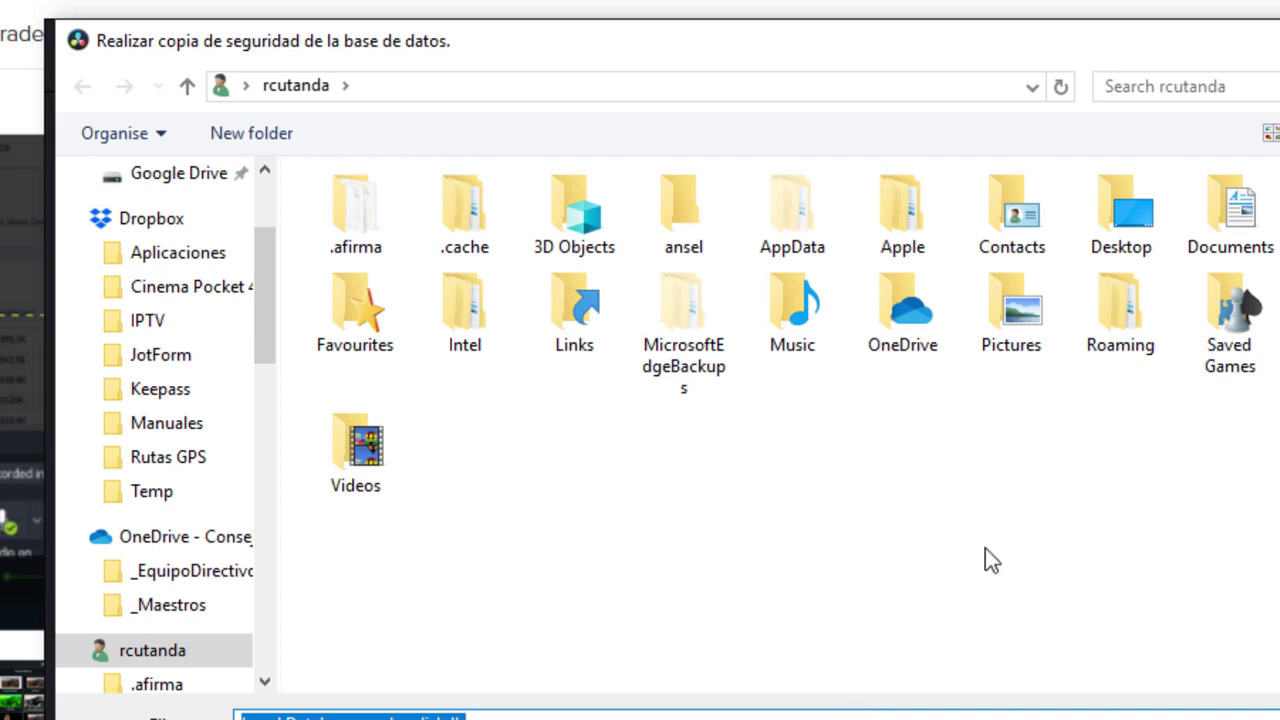
key(Return)
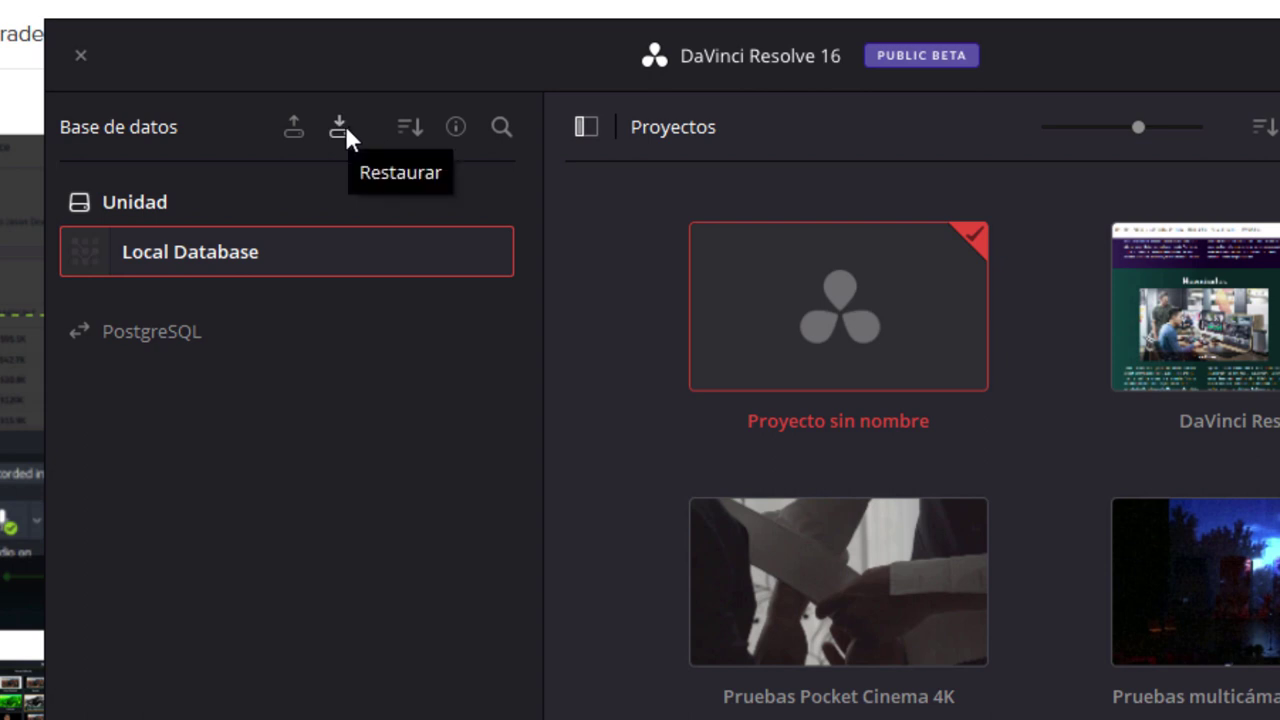
right_click(160, 253)
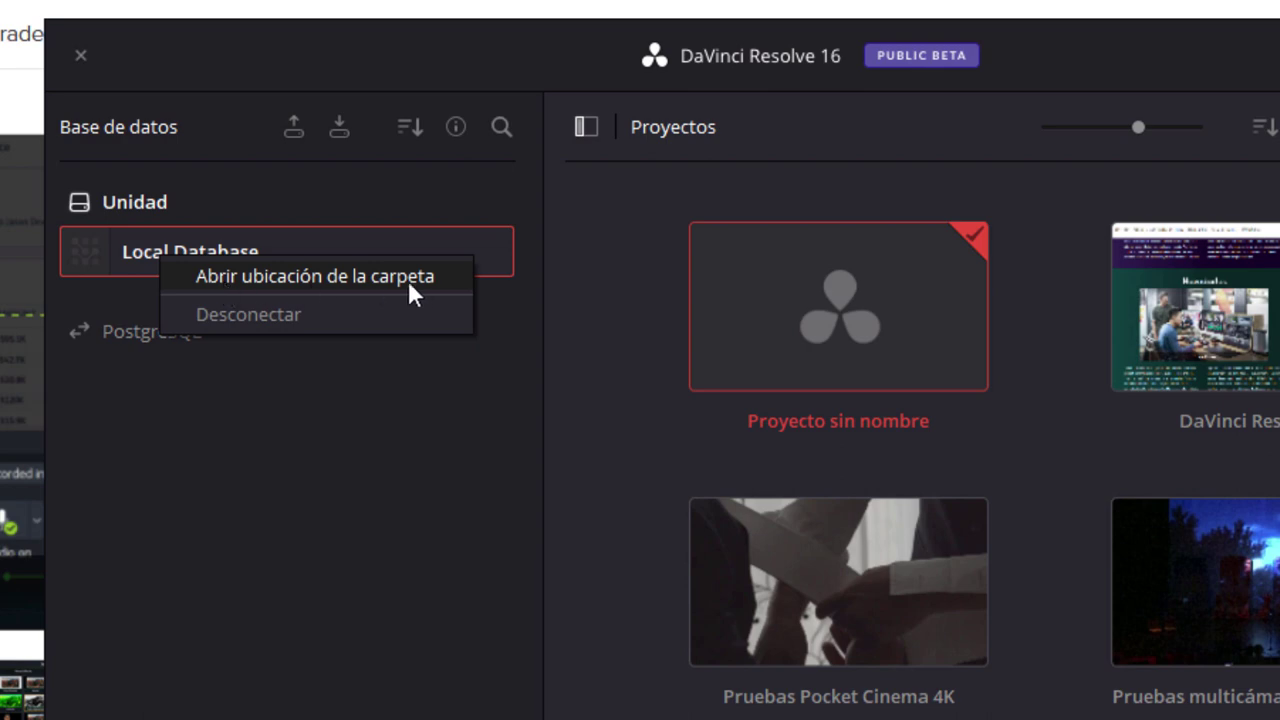
click(303, 279)
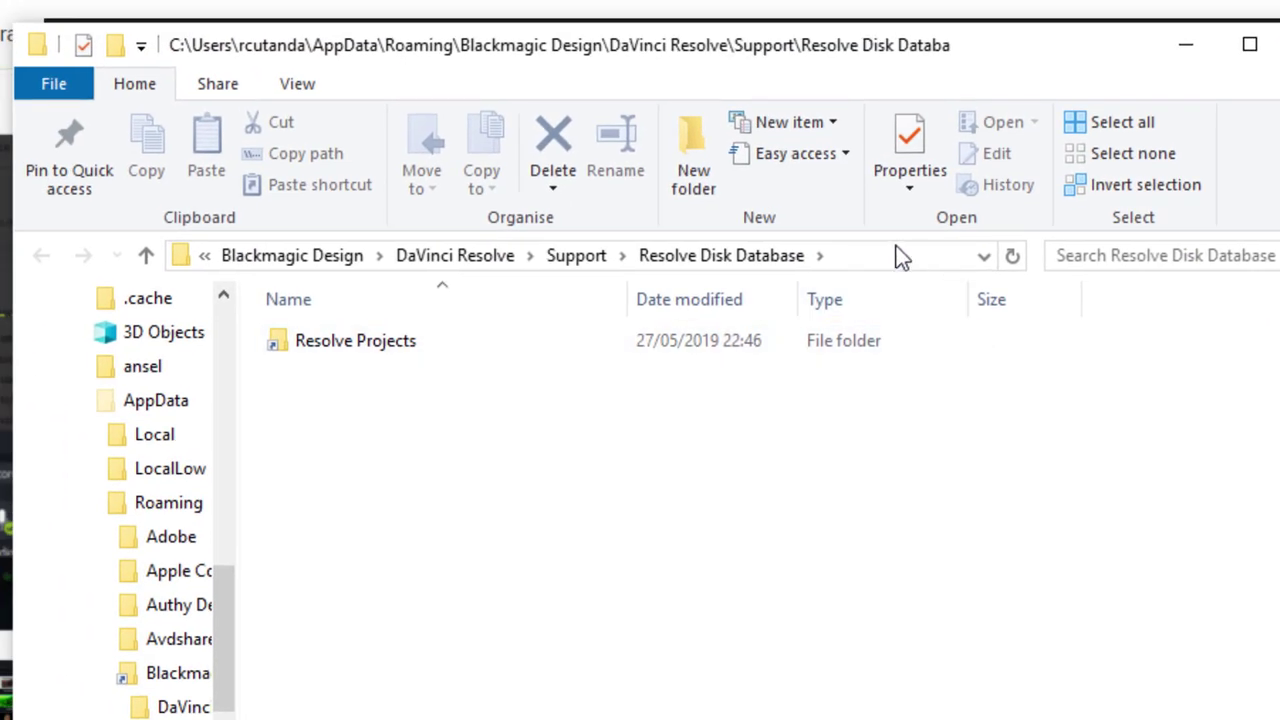
Show the database folder's full path and point out its user, AppData and Roaming parts.
click(900, 256)
click(433, 257)
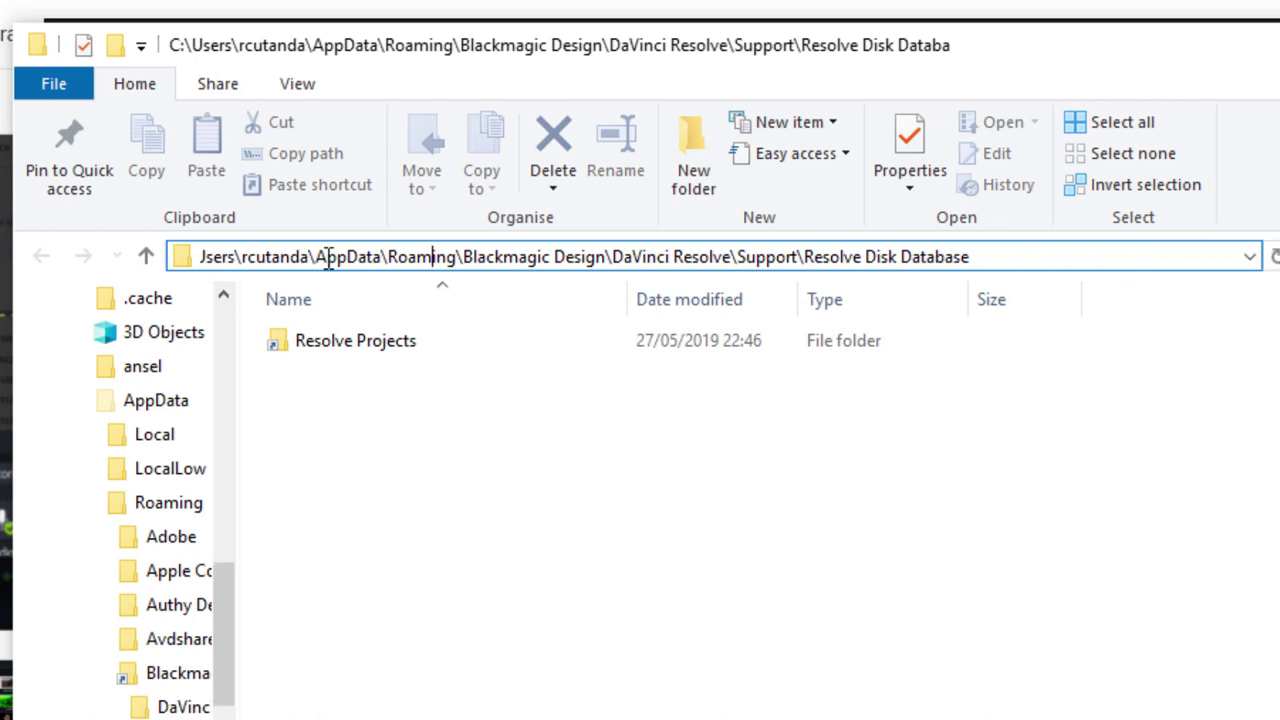
mouse_move(318, 257)
mouse_down()
mouse_move(205, 257)
mouse_move(1017, 257)
mouse_up()
click(213, 257)
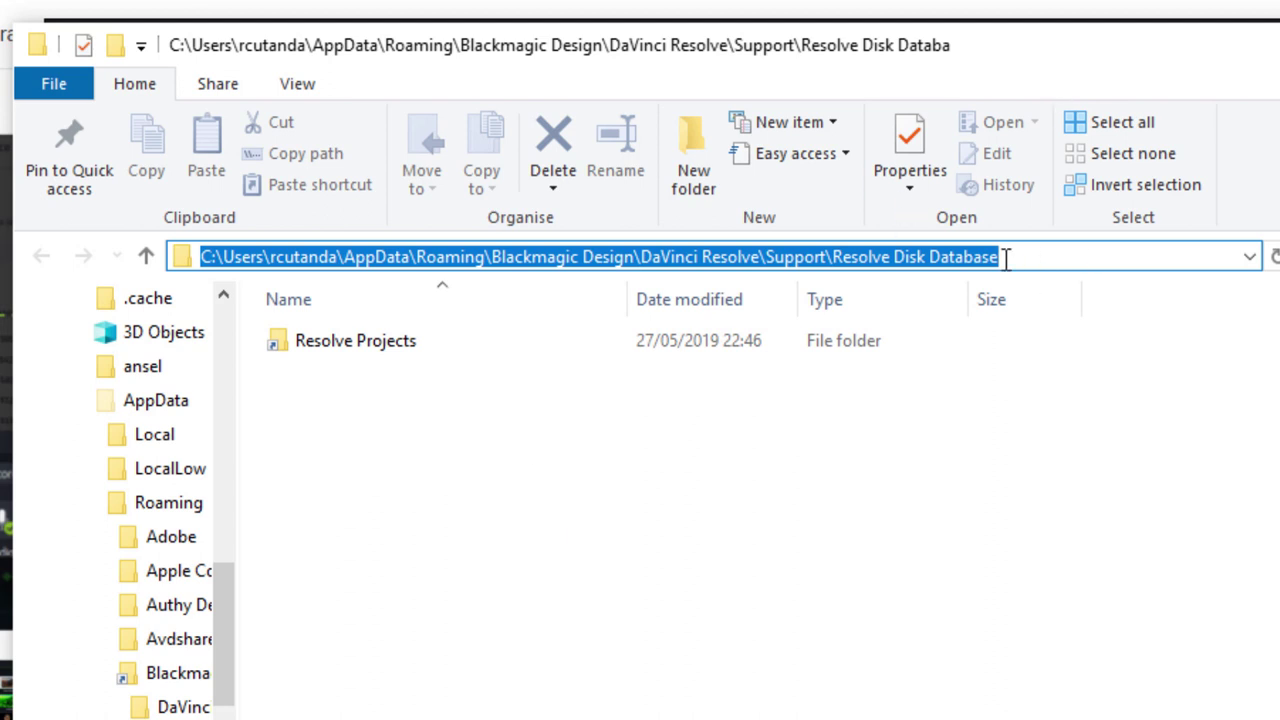
click(346, 257)
double_click(375, 257)
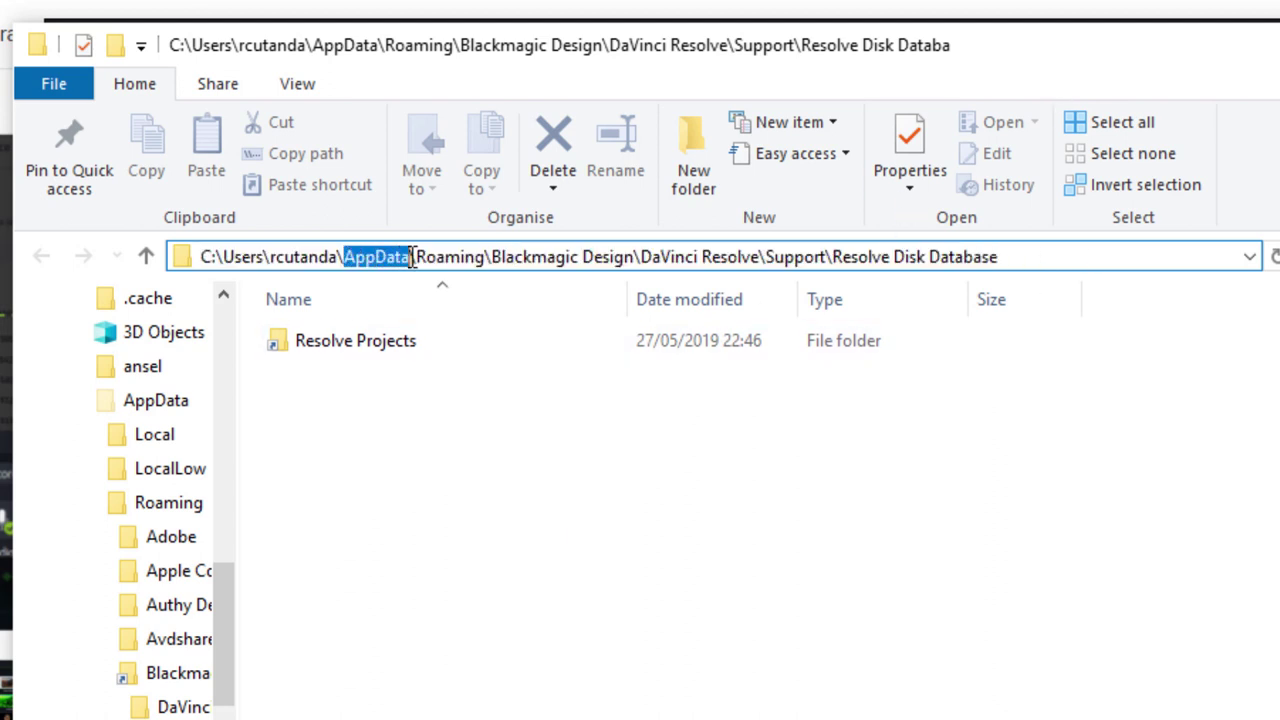
key(Escape)
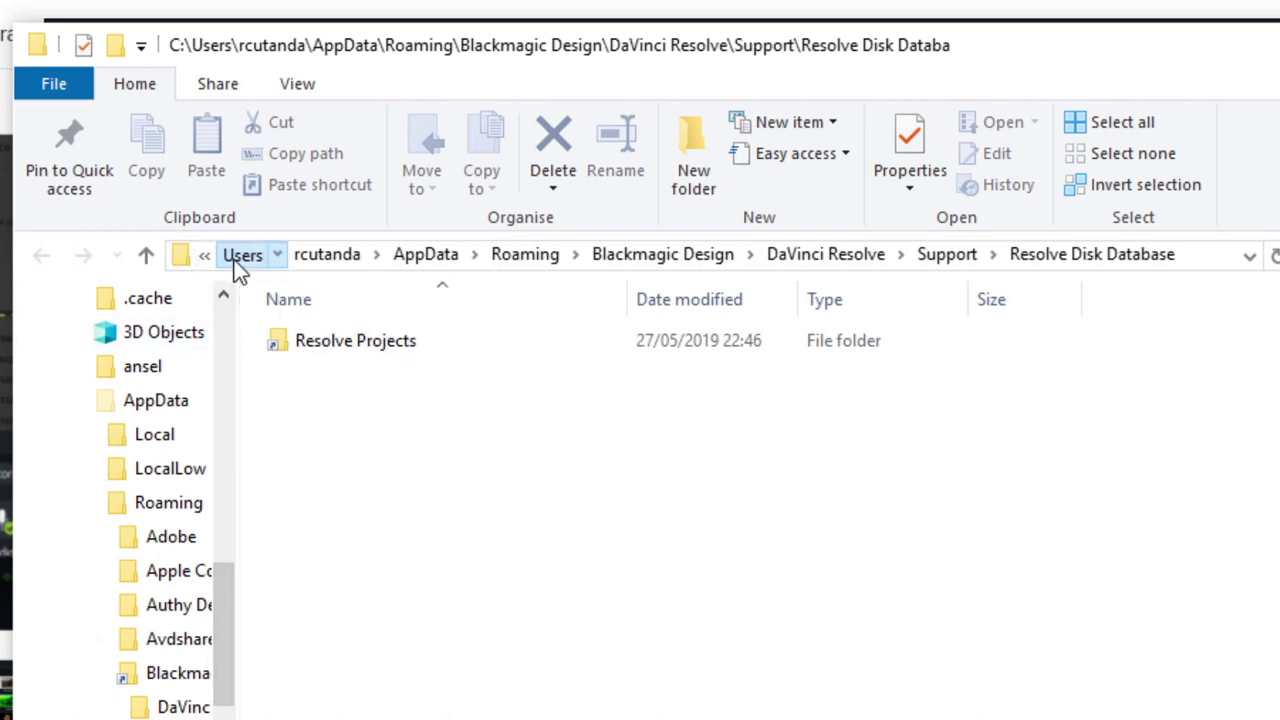
Navigate This PC > Local Disk (C:) > Users > user folder > AppData > Roaming.
click(234, 257)
click(268, 257)
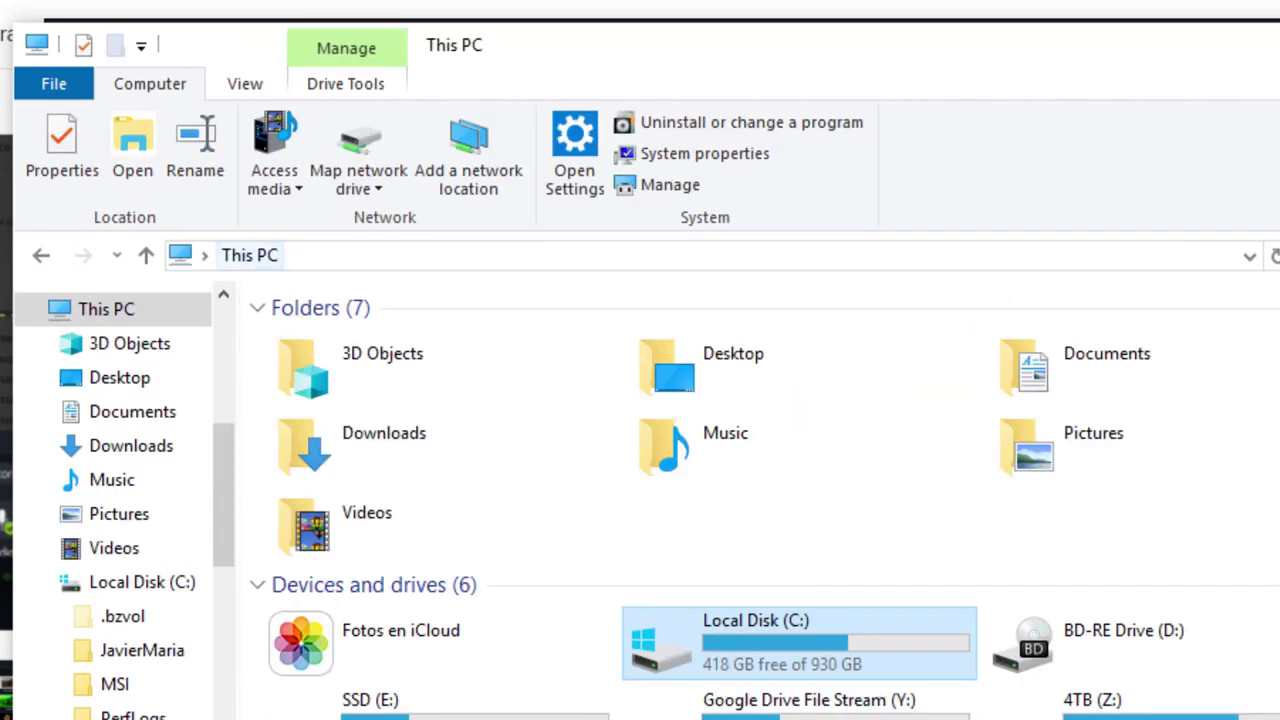
double_click(756, 645)
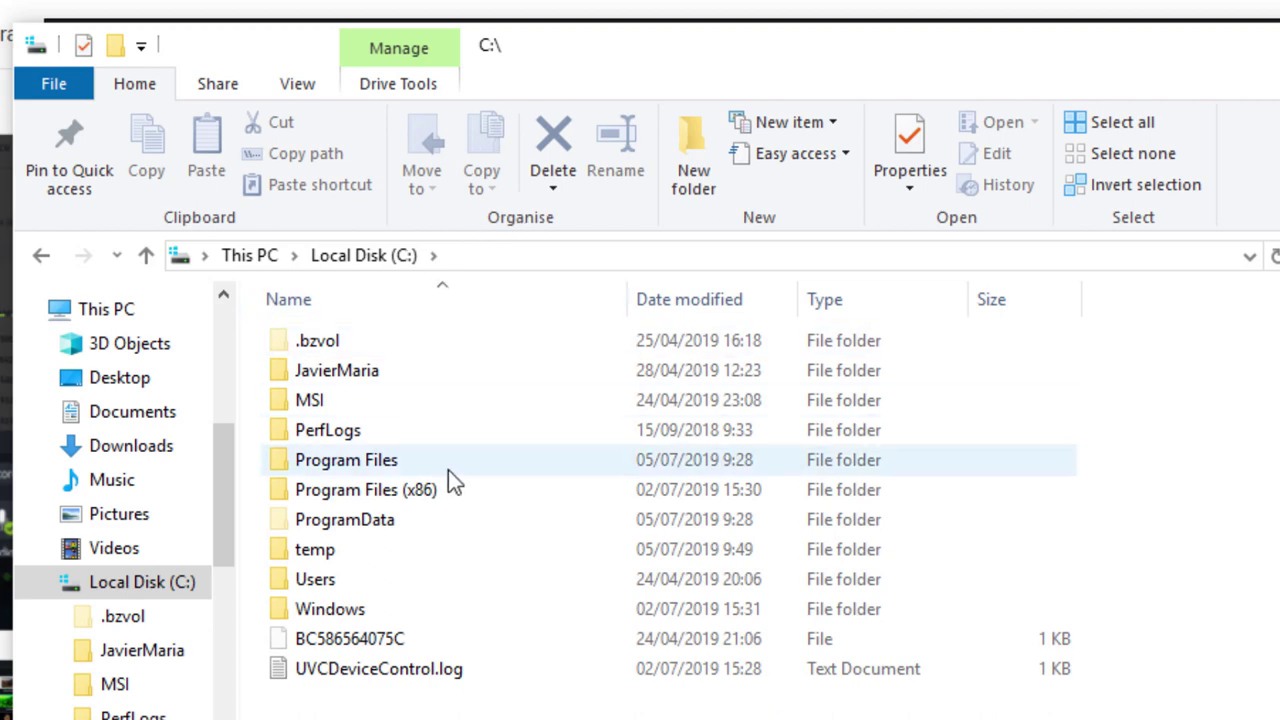
double_click(340, 583)
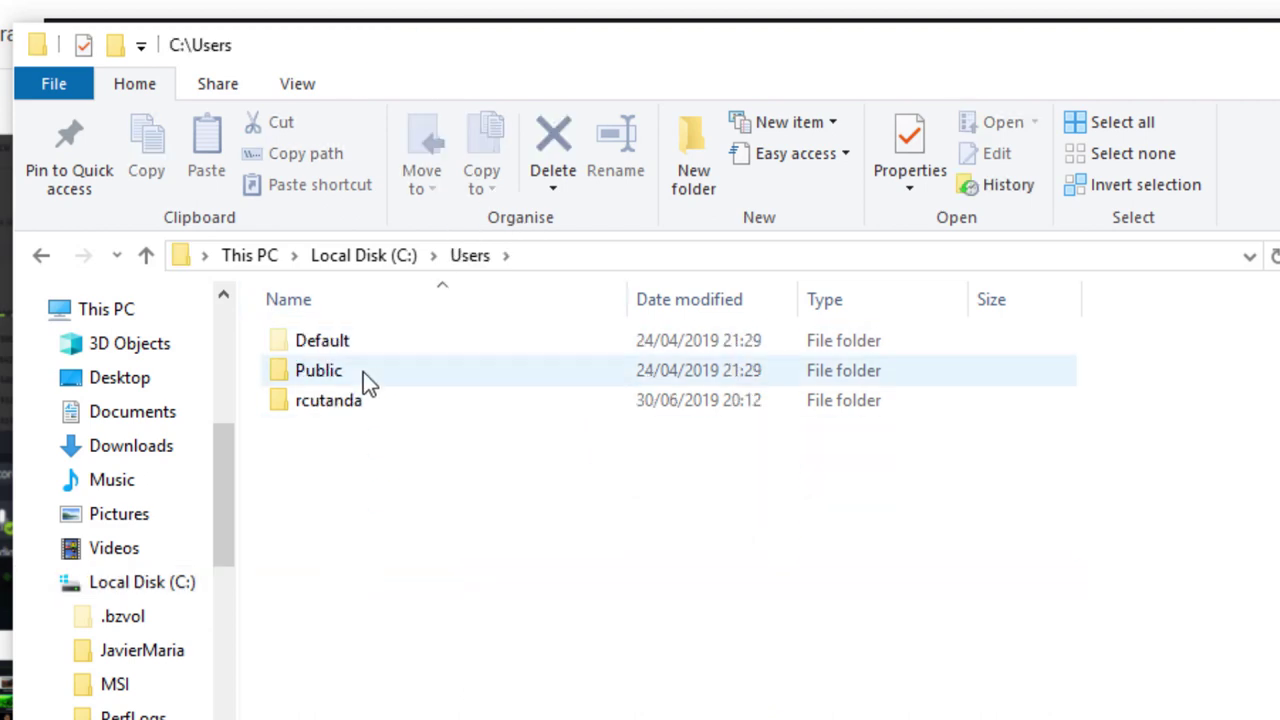
double_click(316, 402)
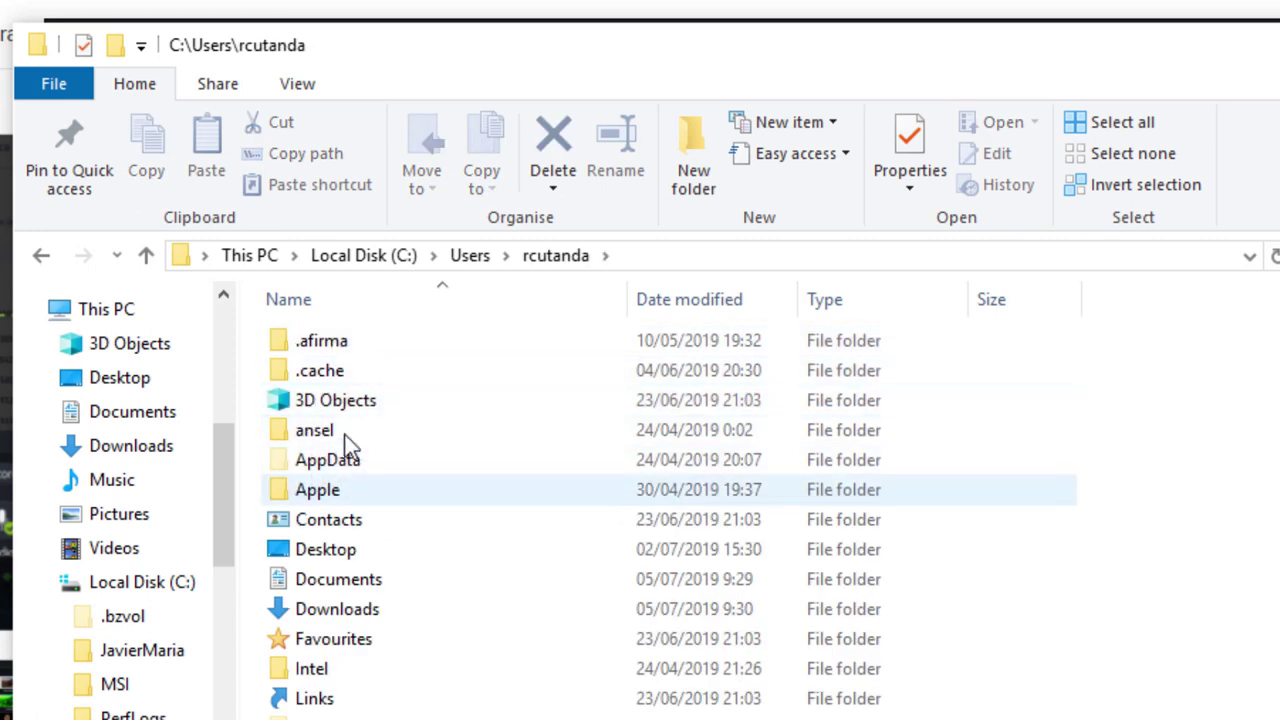
click(271, 464)
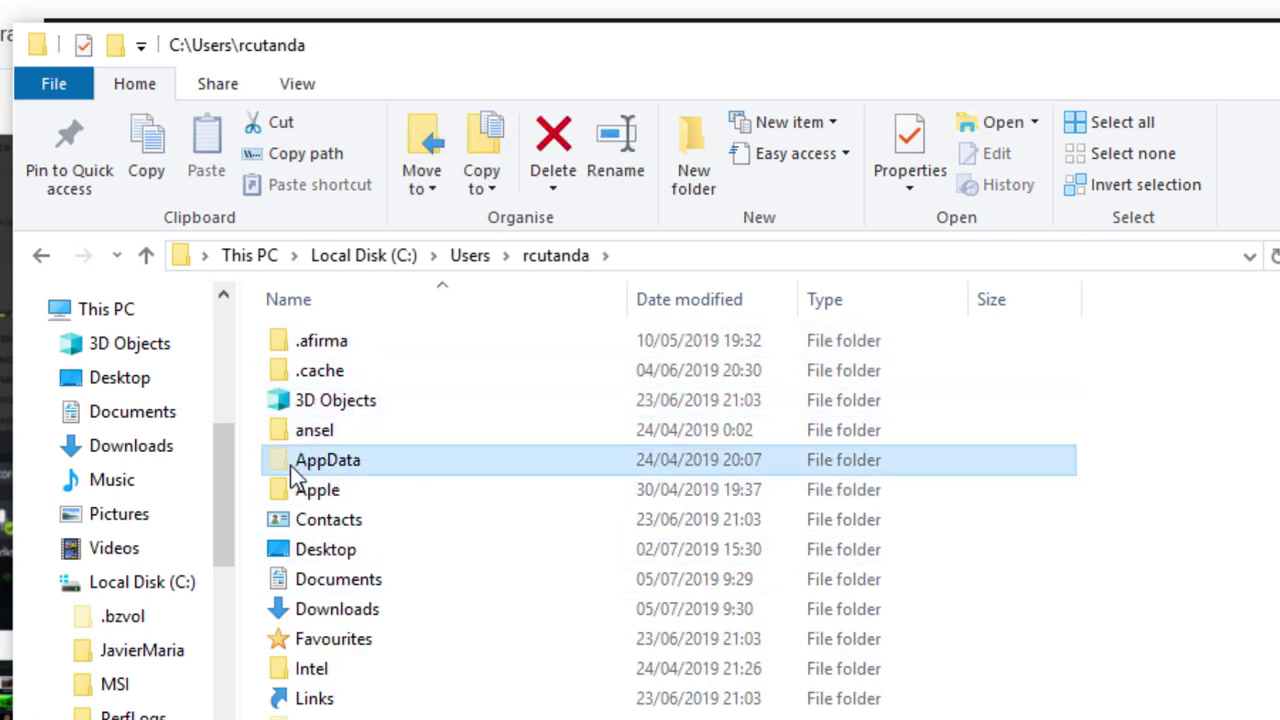
click(363, 554)
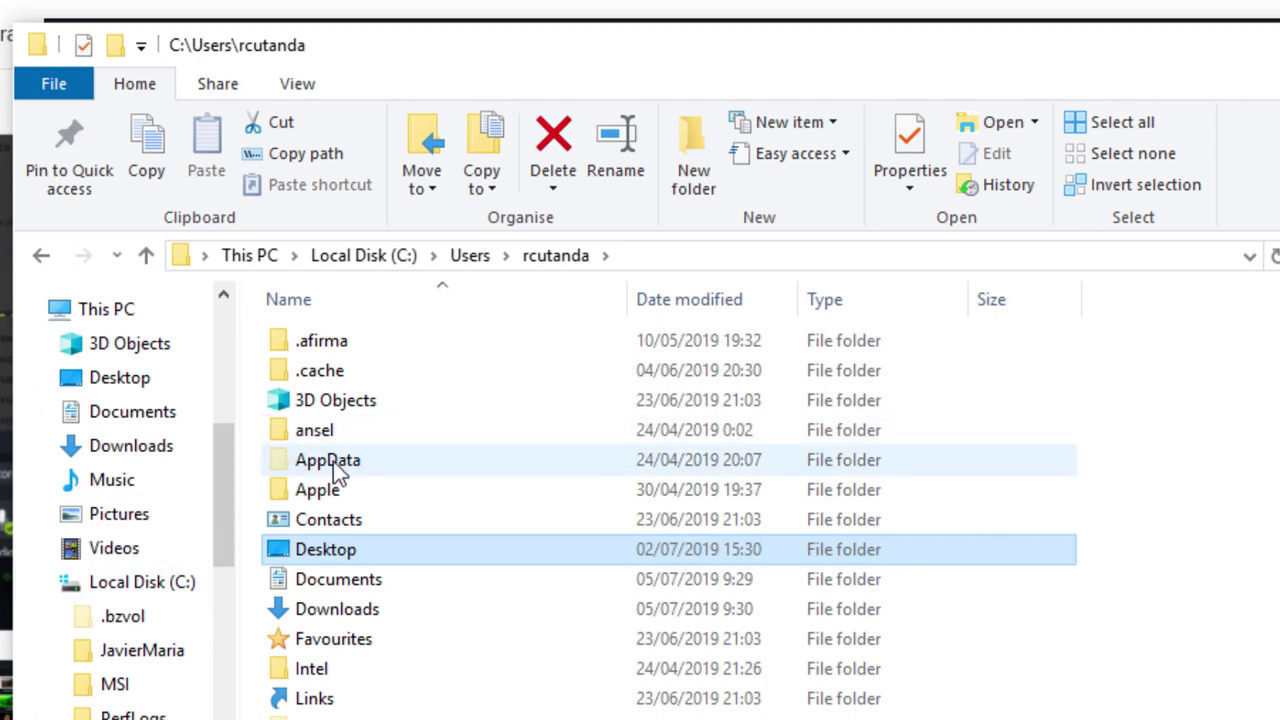
double_click(333, 463)
double_click(363, 403)
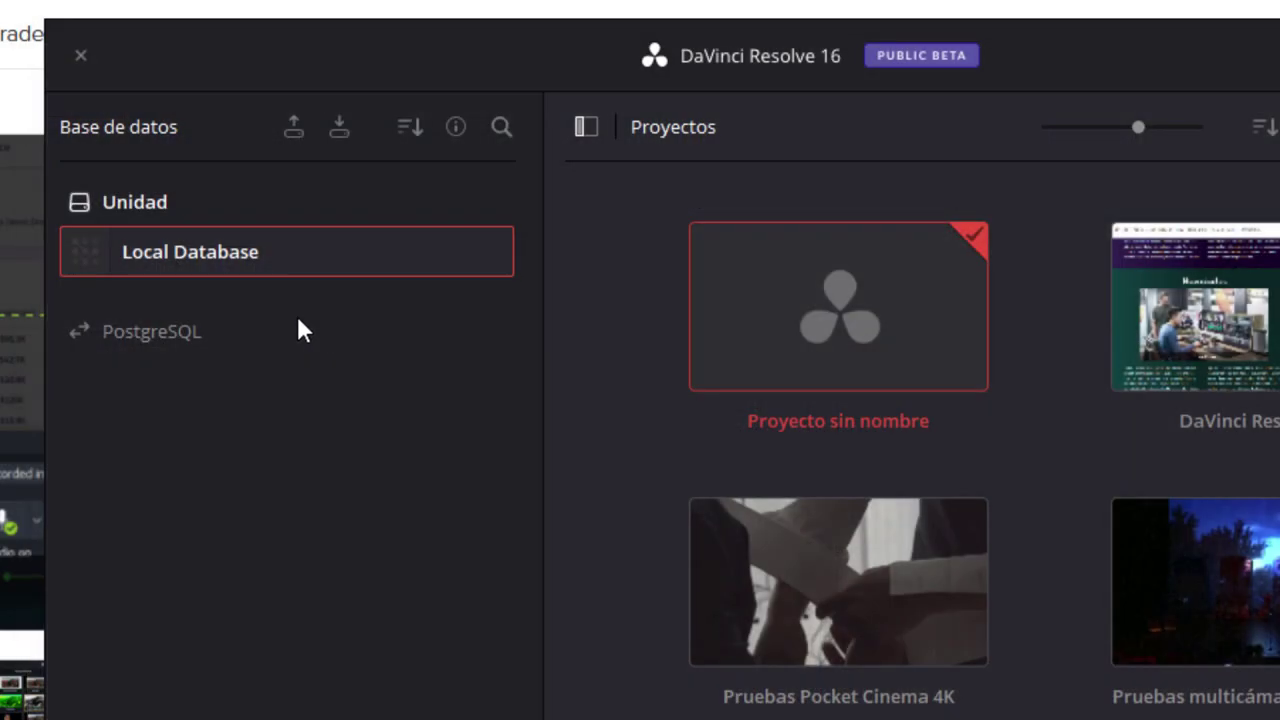
Reopen the Local Database folder from Resolve and select Resolve Projects.
right_click(263, 255)
click(447, 273)
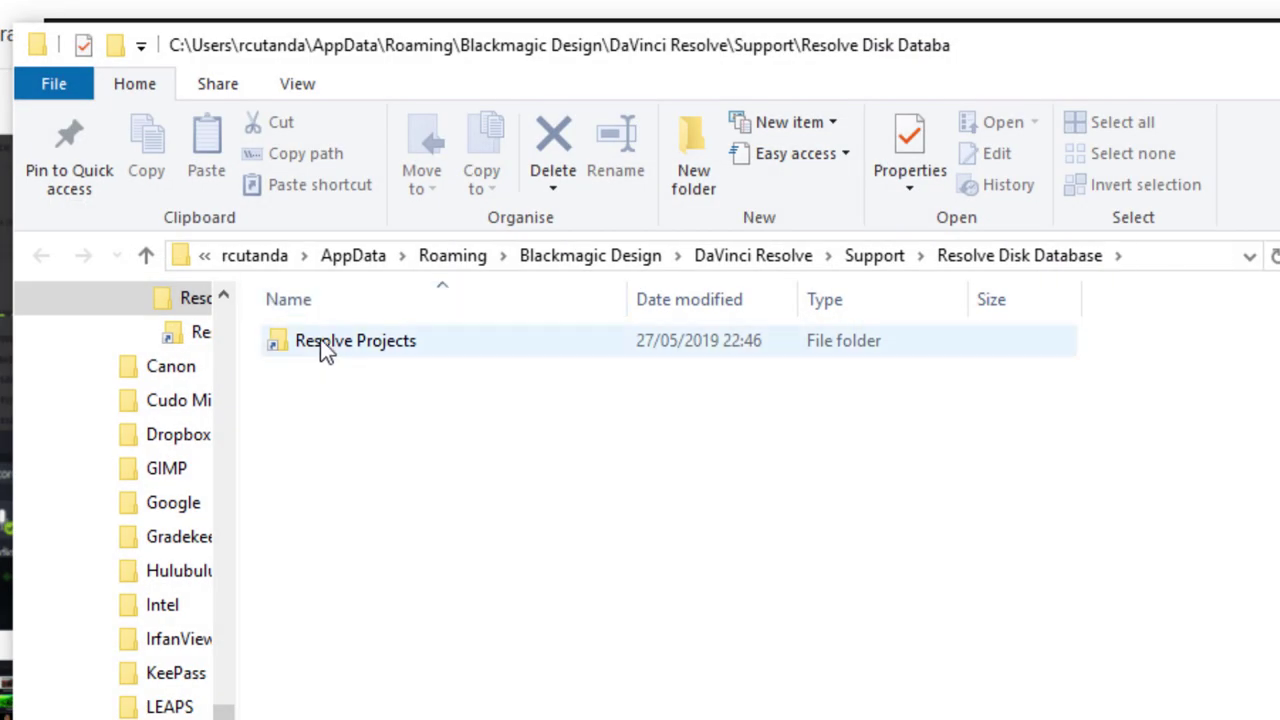
click(320, 340)
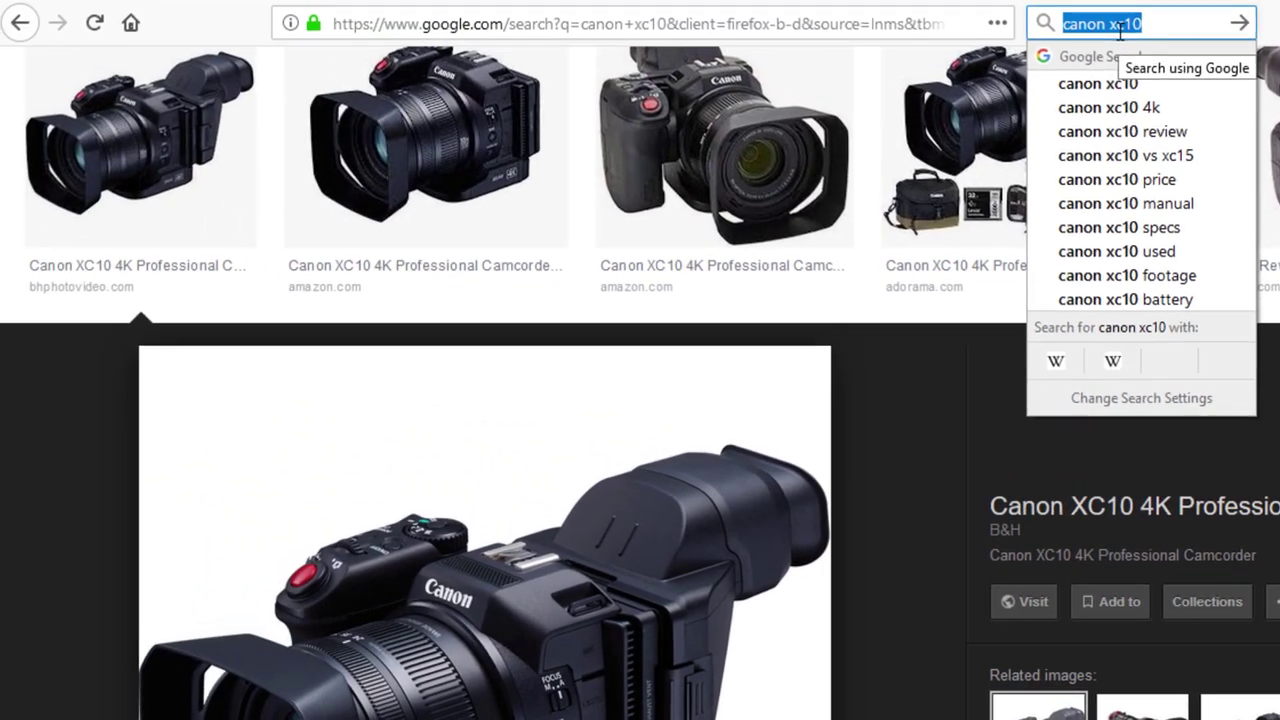
Search Google for 'mklink /j'.
text(mklui)
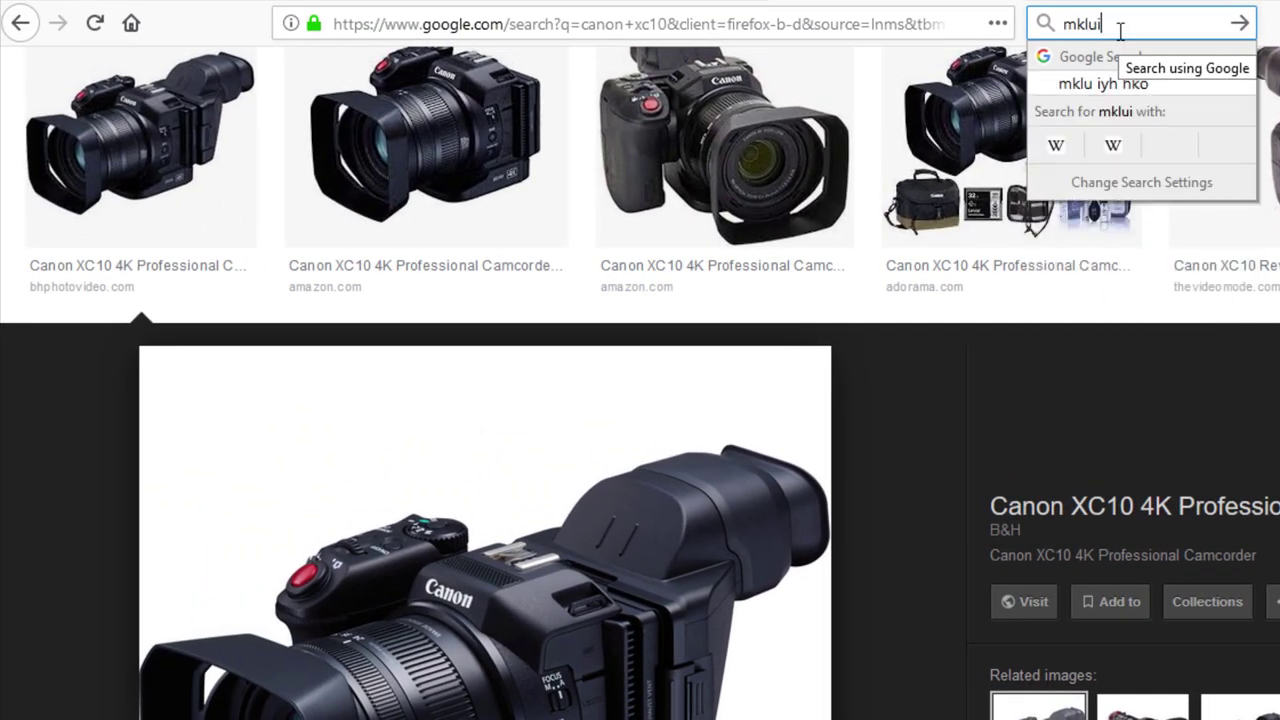
key(BackSpace)
key(BackSpace)
text(ink /j)
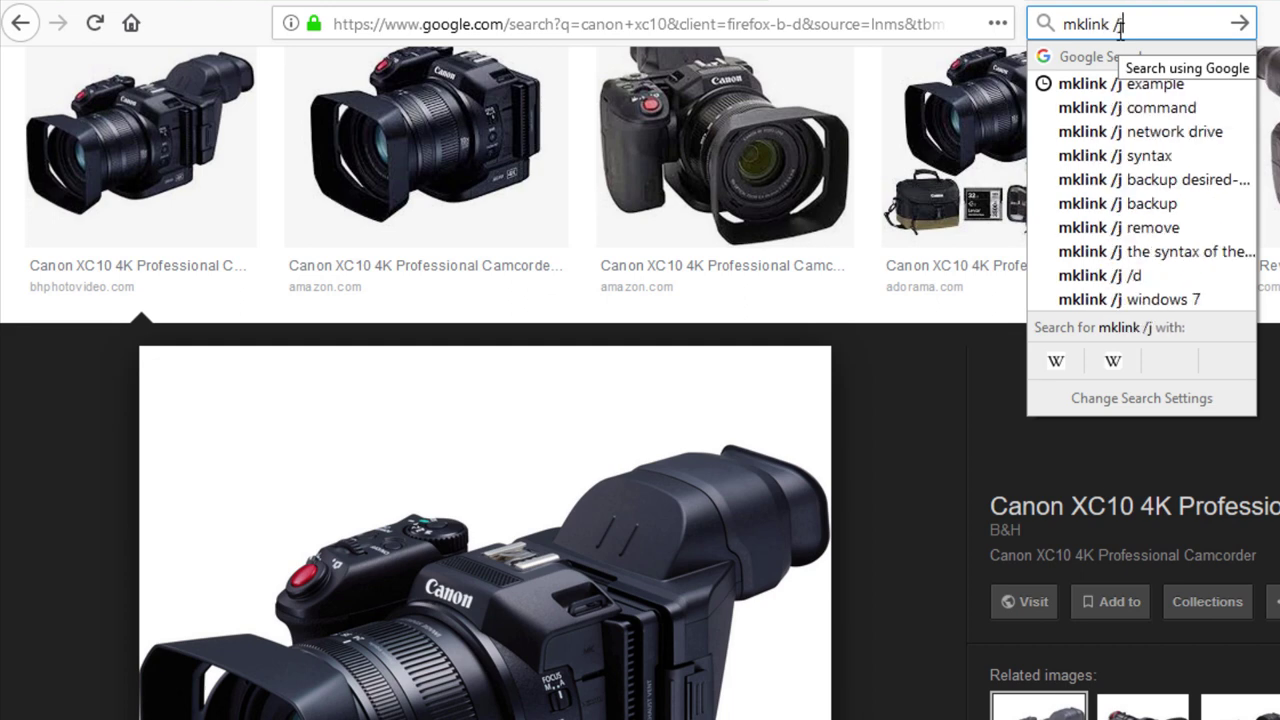
key(Return)
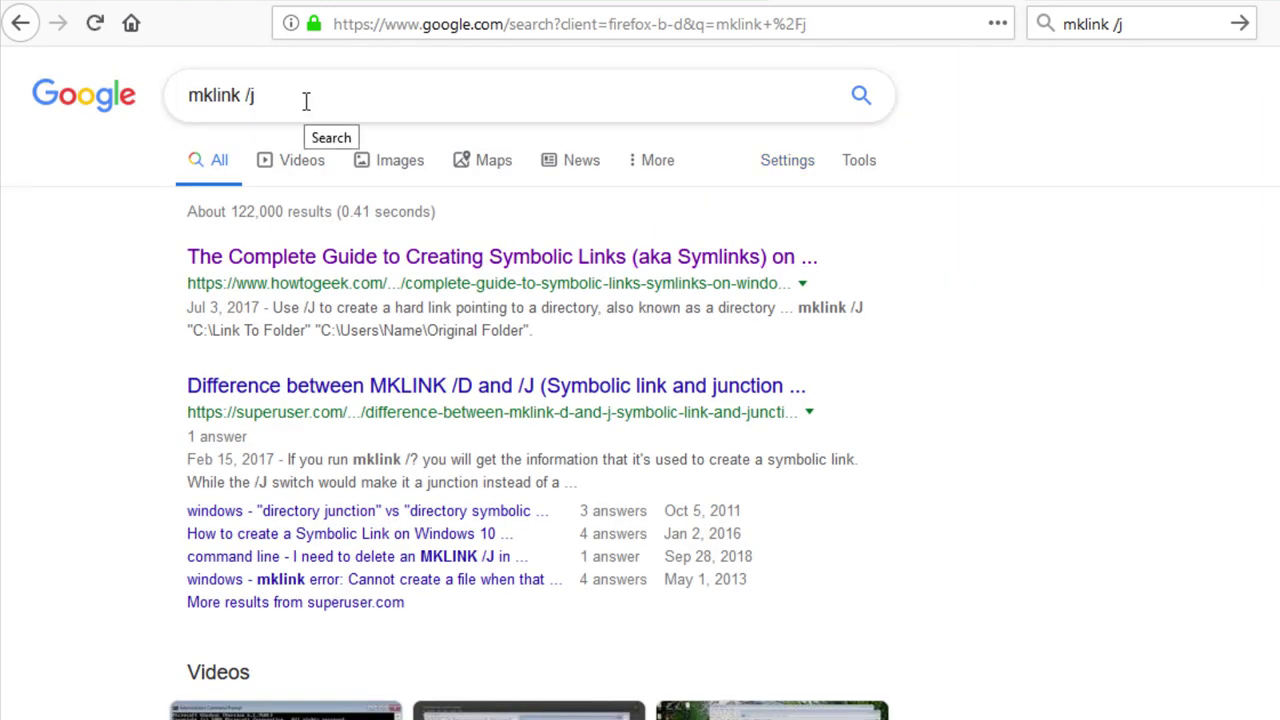
Scroll through the mklink /j results on directory junctions.
click(317, 91)
key(ctrl+a)
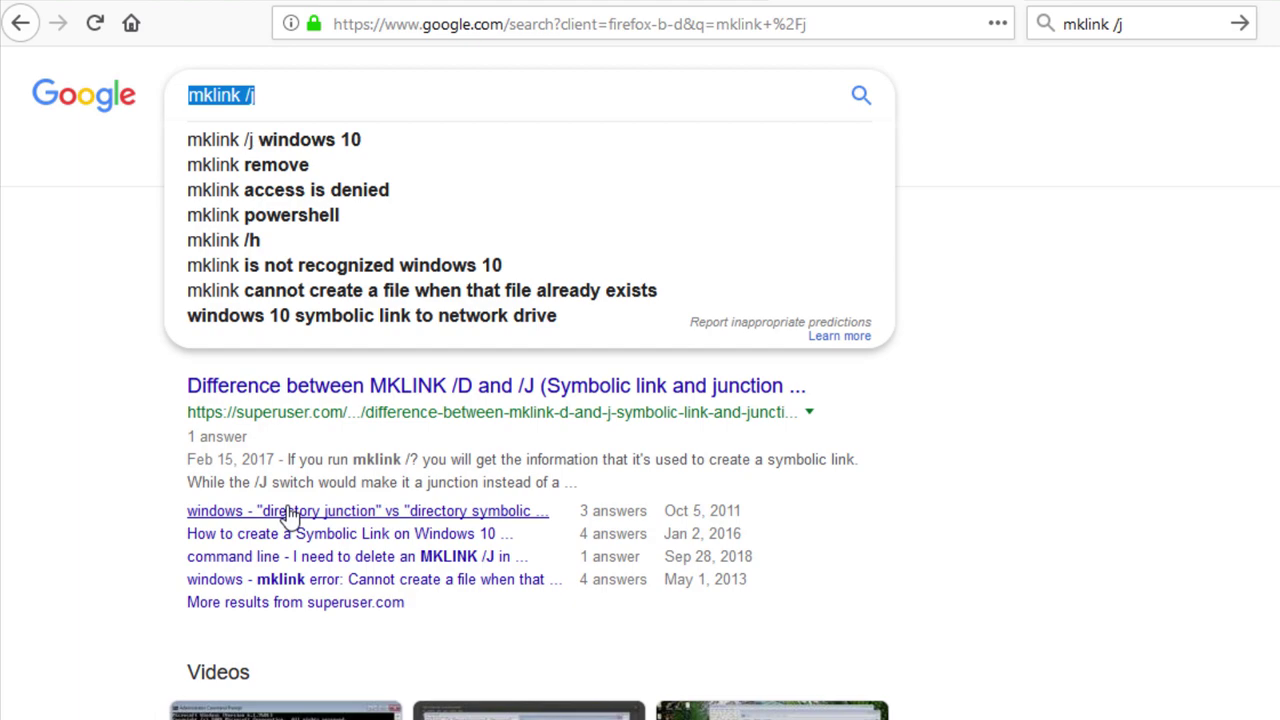
click(100, 450)
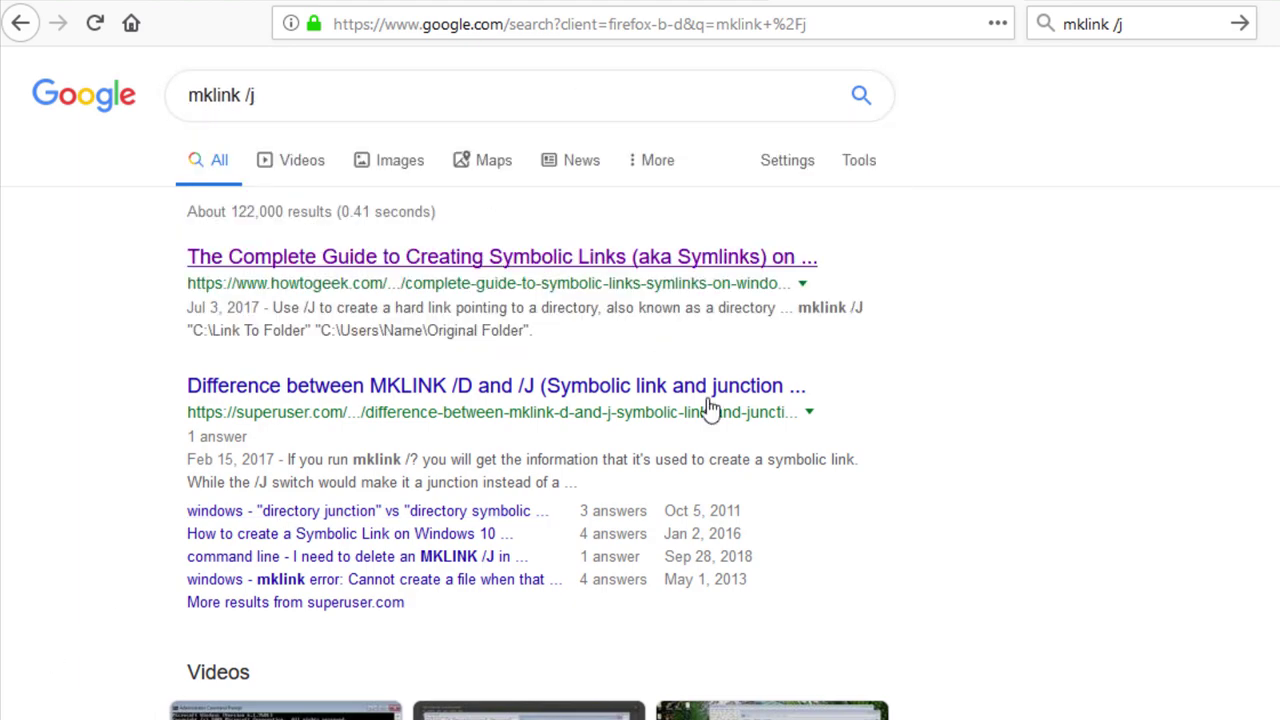
scroll(230, 490, down, 3)
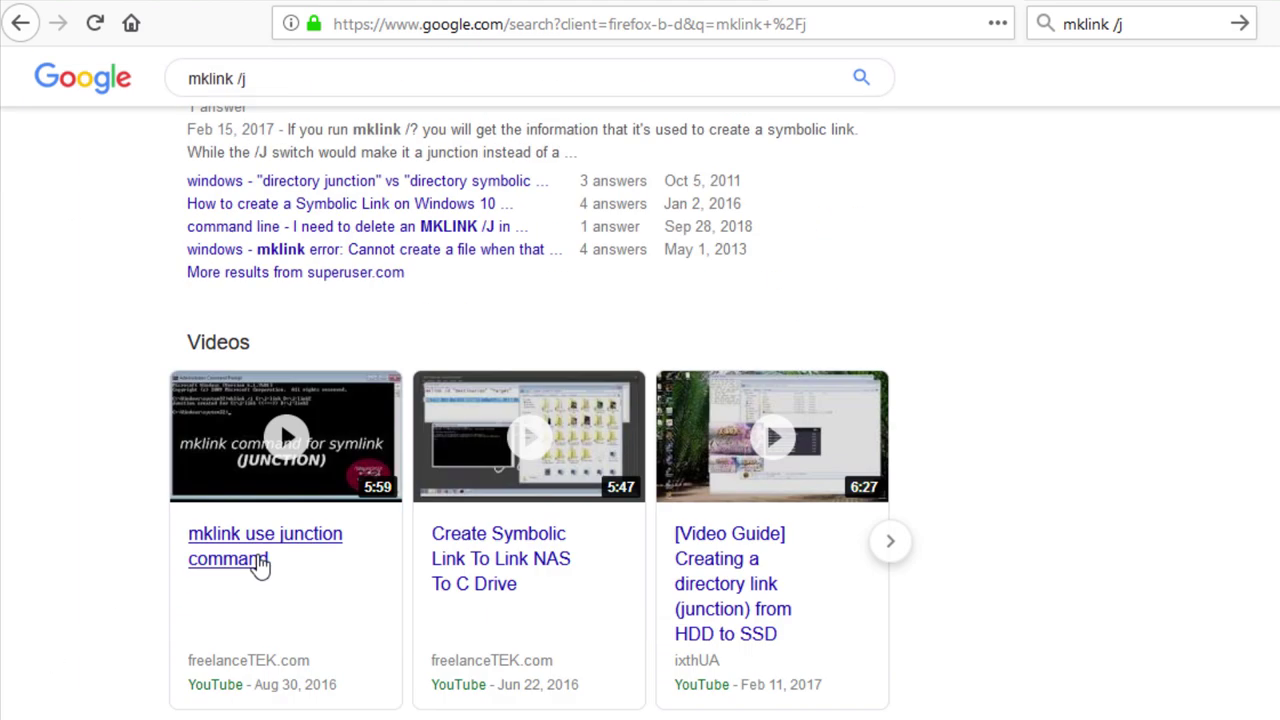
scroll(250, 585, down, 3)
scroll(210, 650, down, 4)
scroll(172, 690, up, 5)
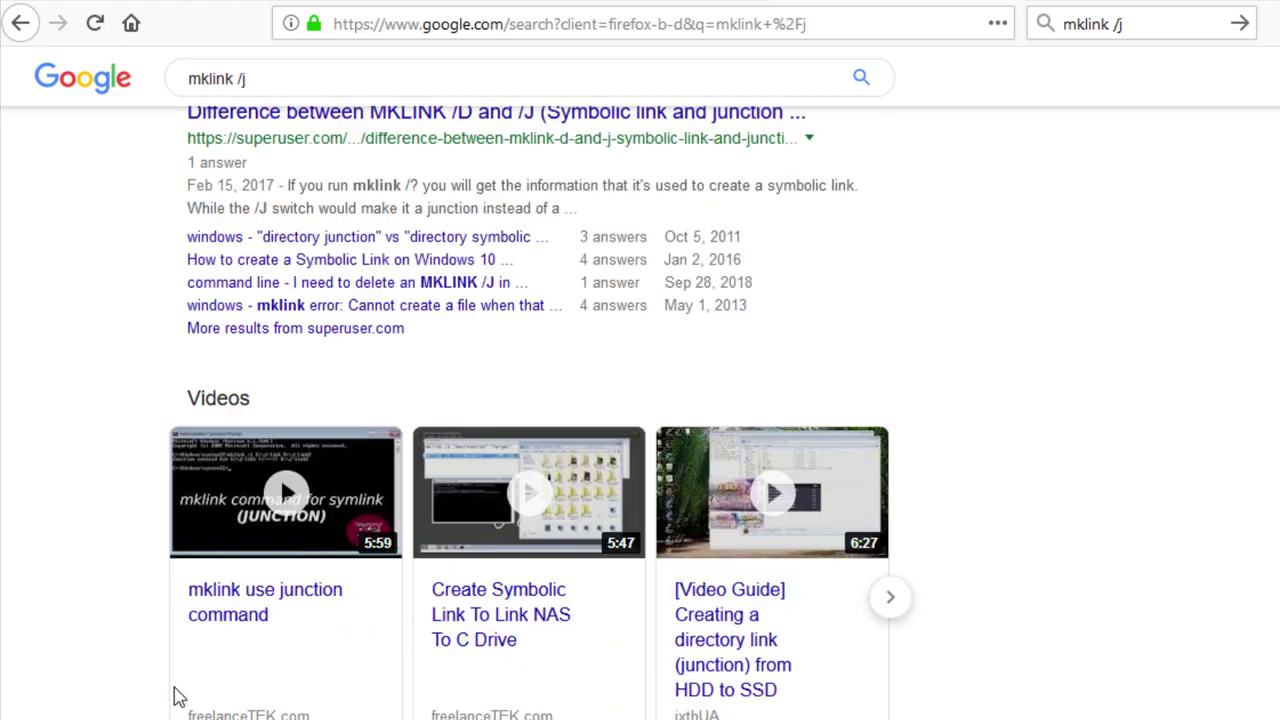
scroll(194, 300, up, 4)
click(297, 104)
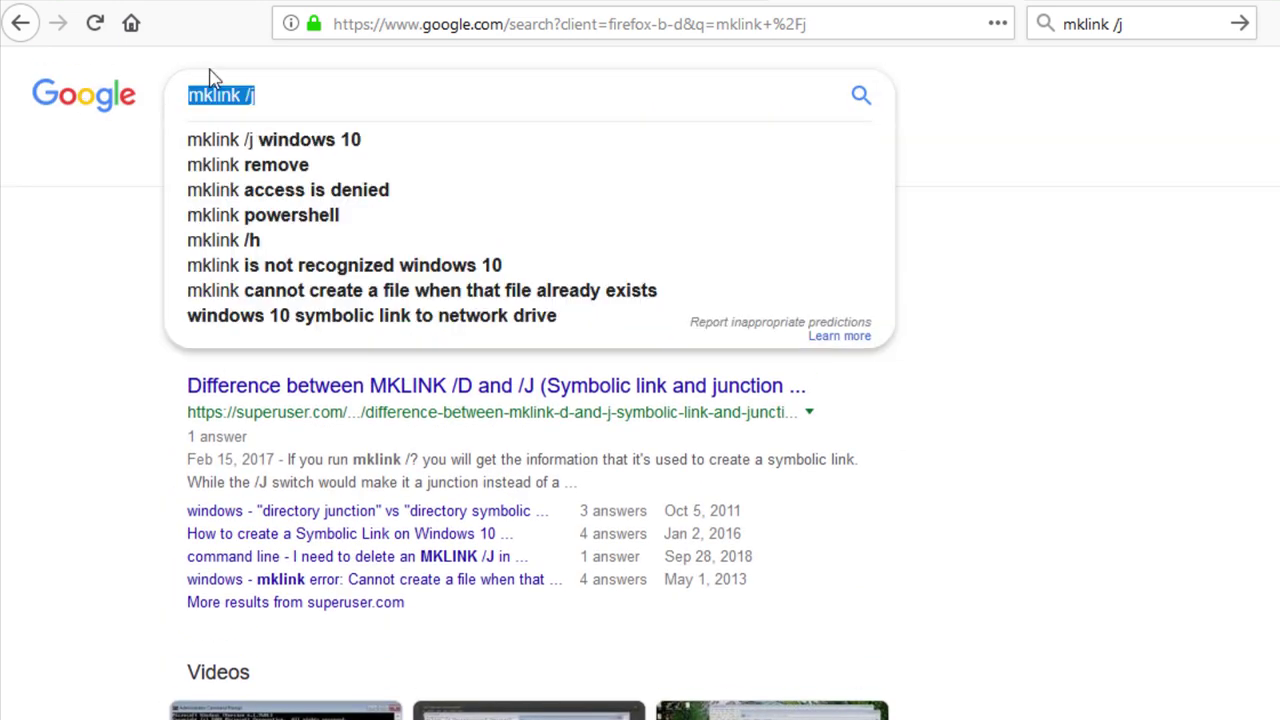
click(278, 104)
In File Explorer, go to SSD (E:) > Perfiles > Blackmagic Design > DaVinci Resolve.
key(alt+Tab)
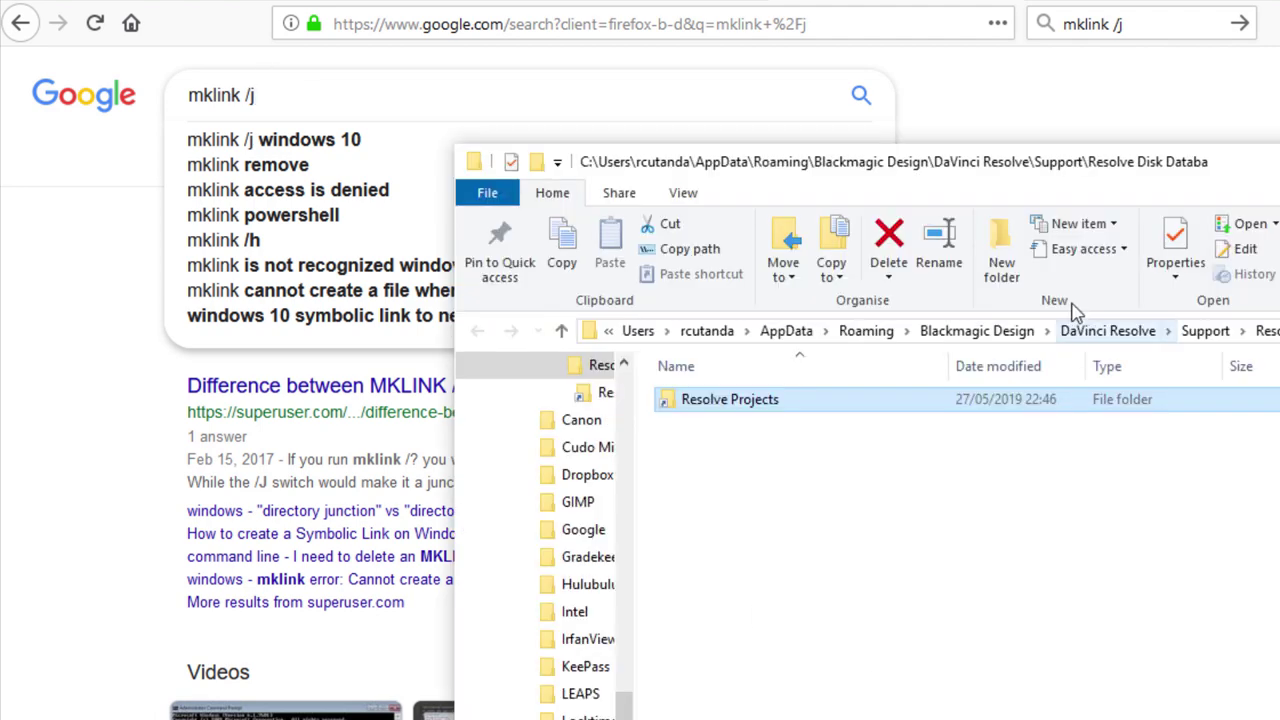
click(650, 332)
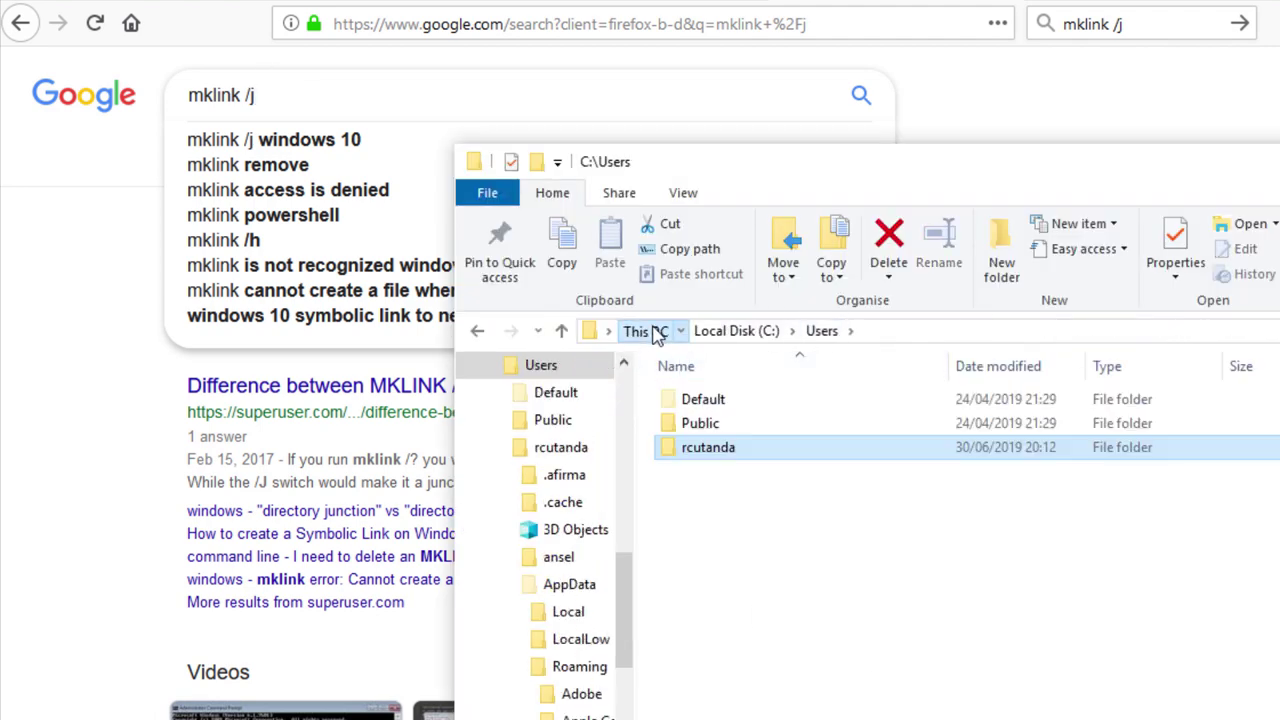
click(657, 333)
double_click(800, 710)
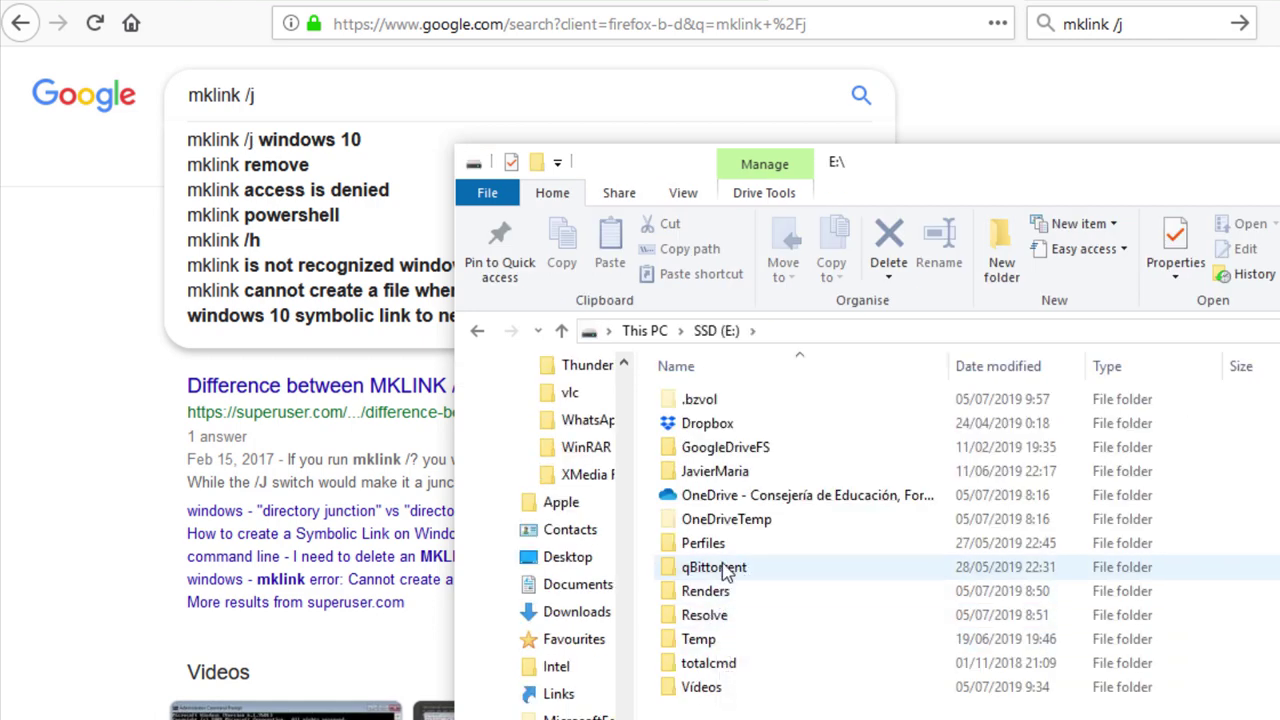
double_click(712, 545)
double_click(700, 402)
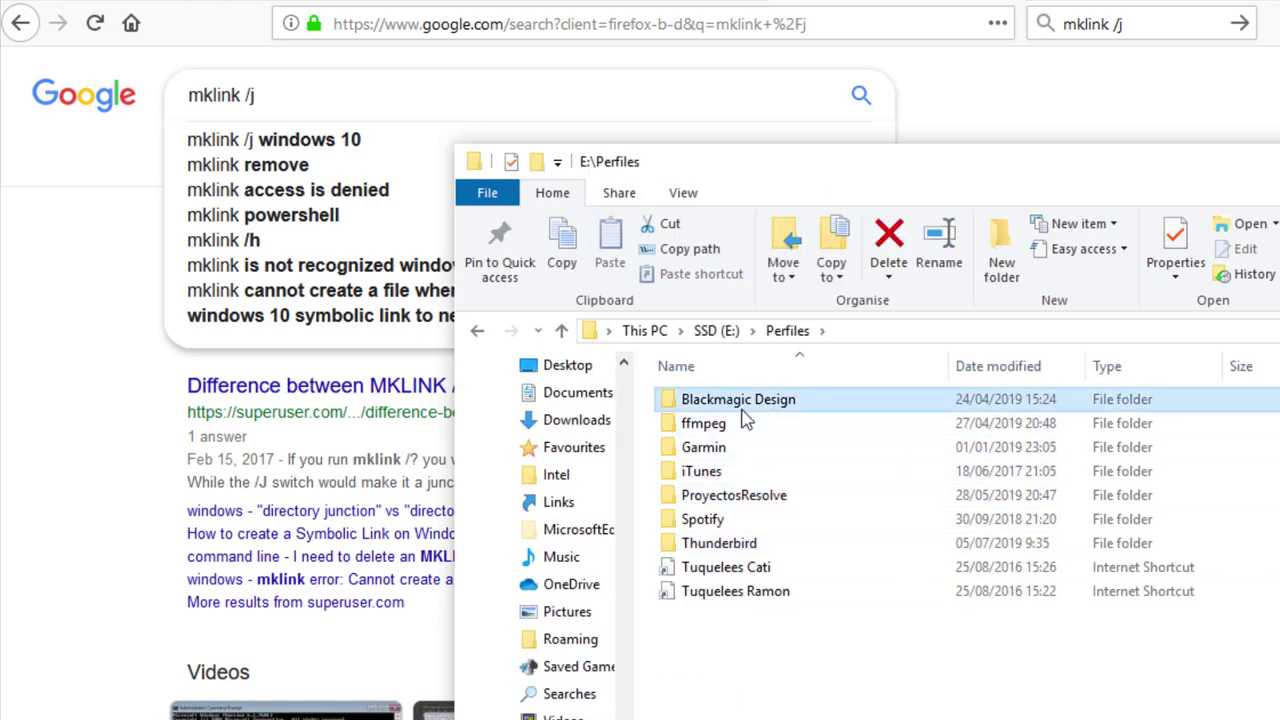
double_click(692, 405)
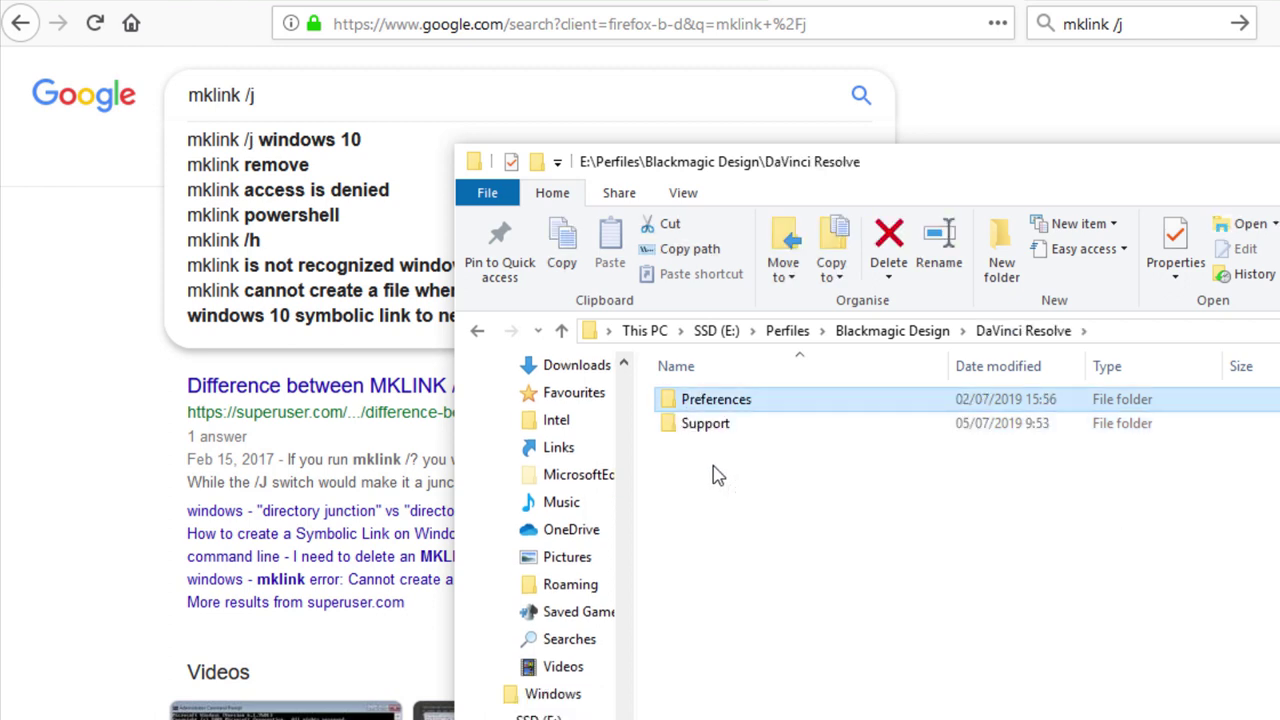
click(900, 331)
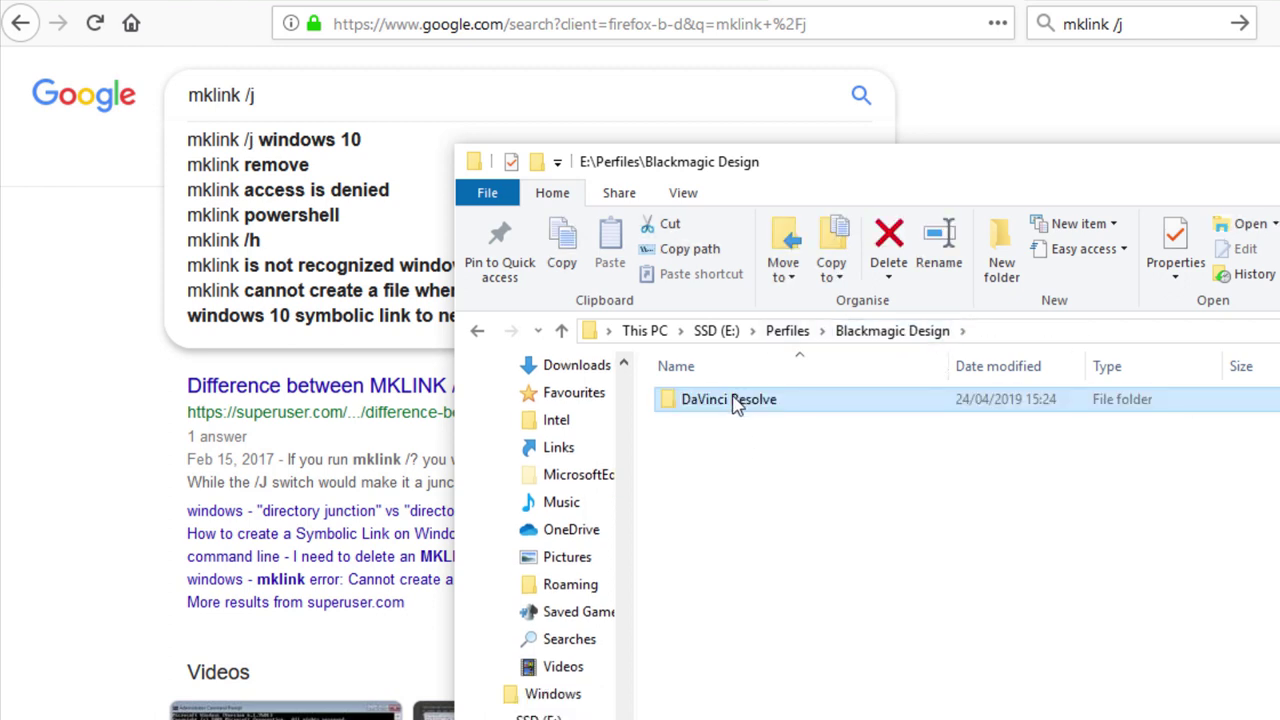
double_click(738, 402)
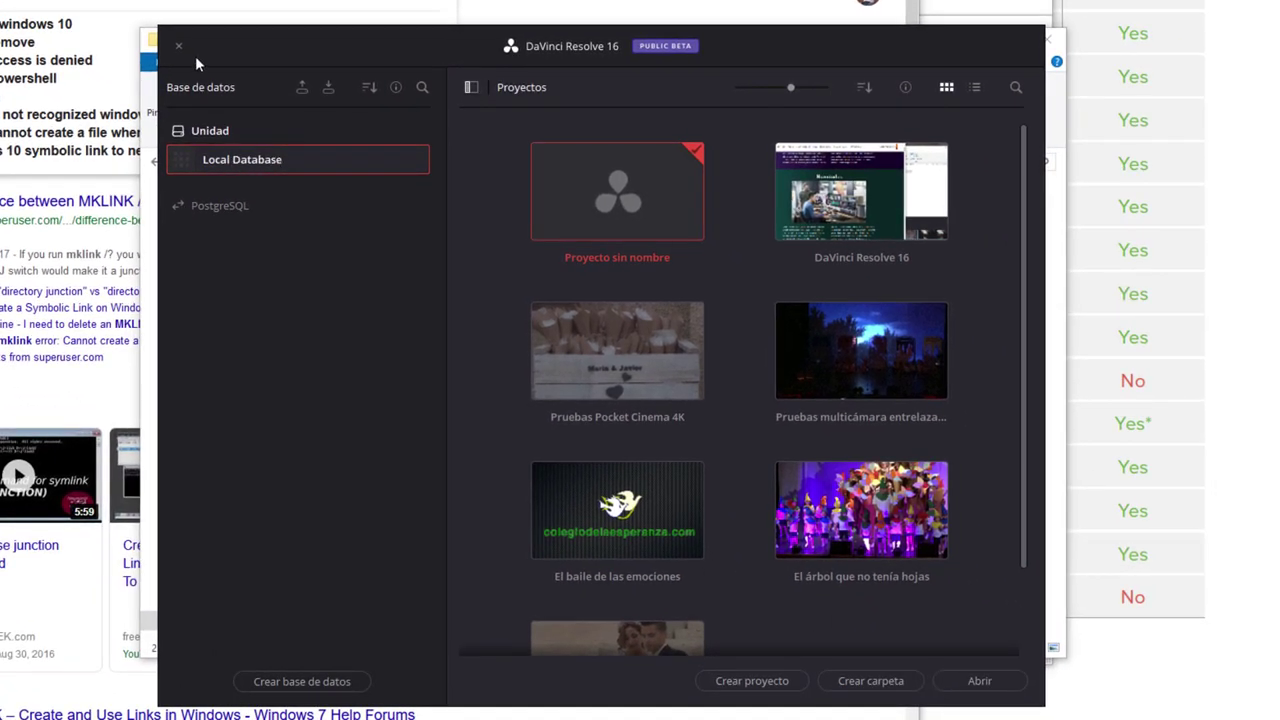
Collapse the database panel so all seven saved projects fill the Project Manager.
click(472, 87)
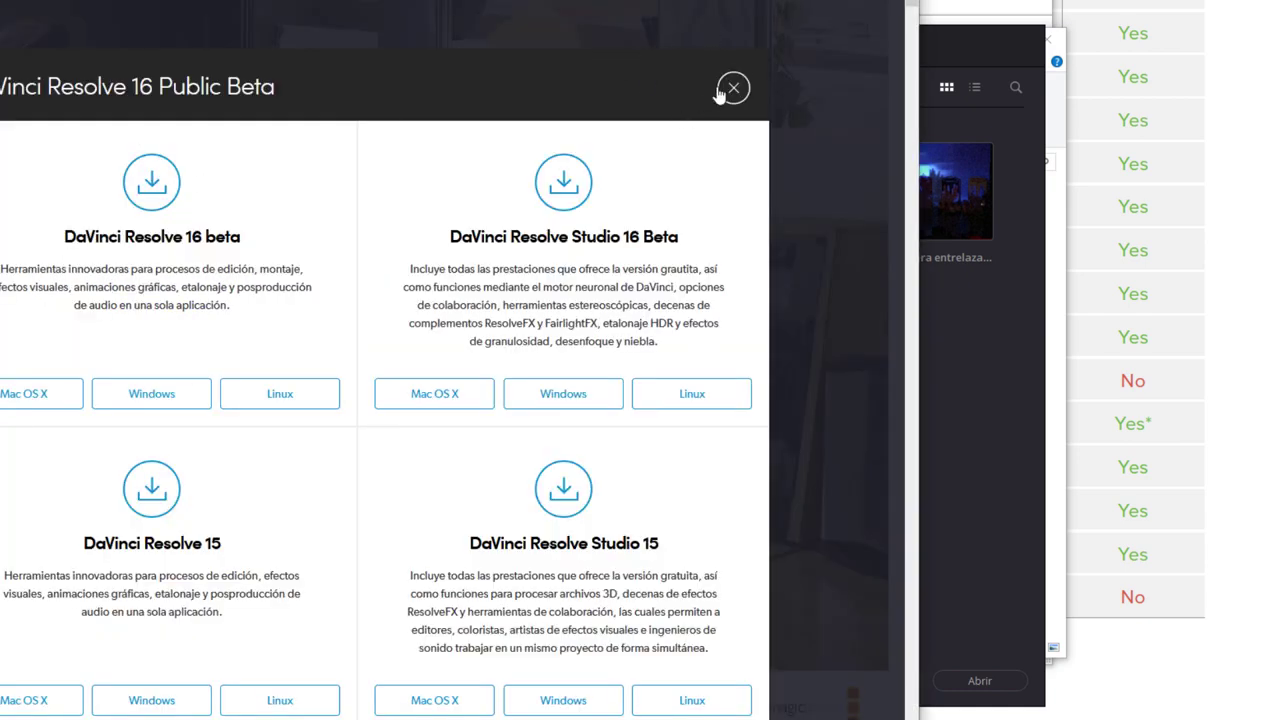
Go back through Productos and Cámaras profesionales to the Pocket Cinema Camera 4K product page.
click(734, 89)
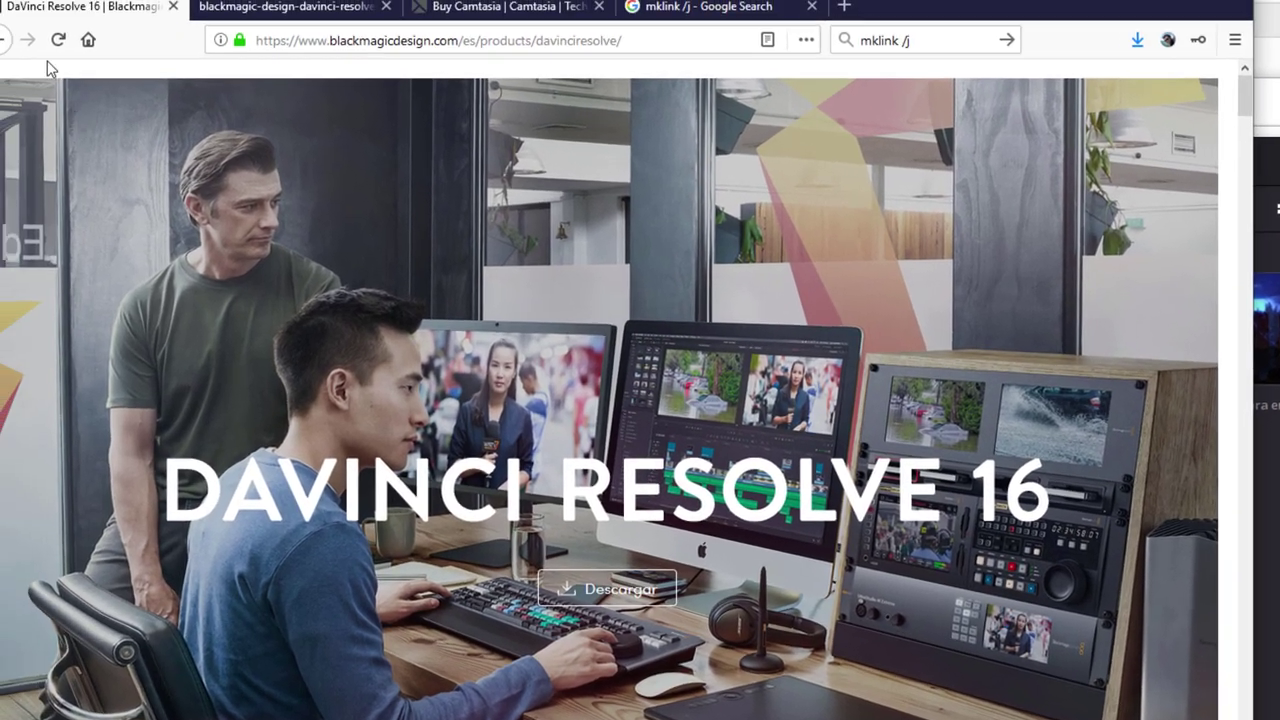
click(17, 52)
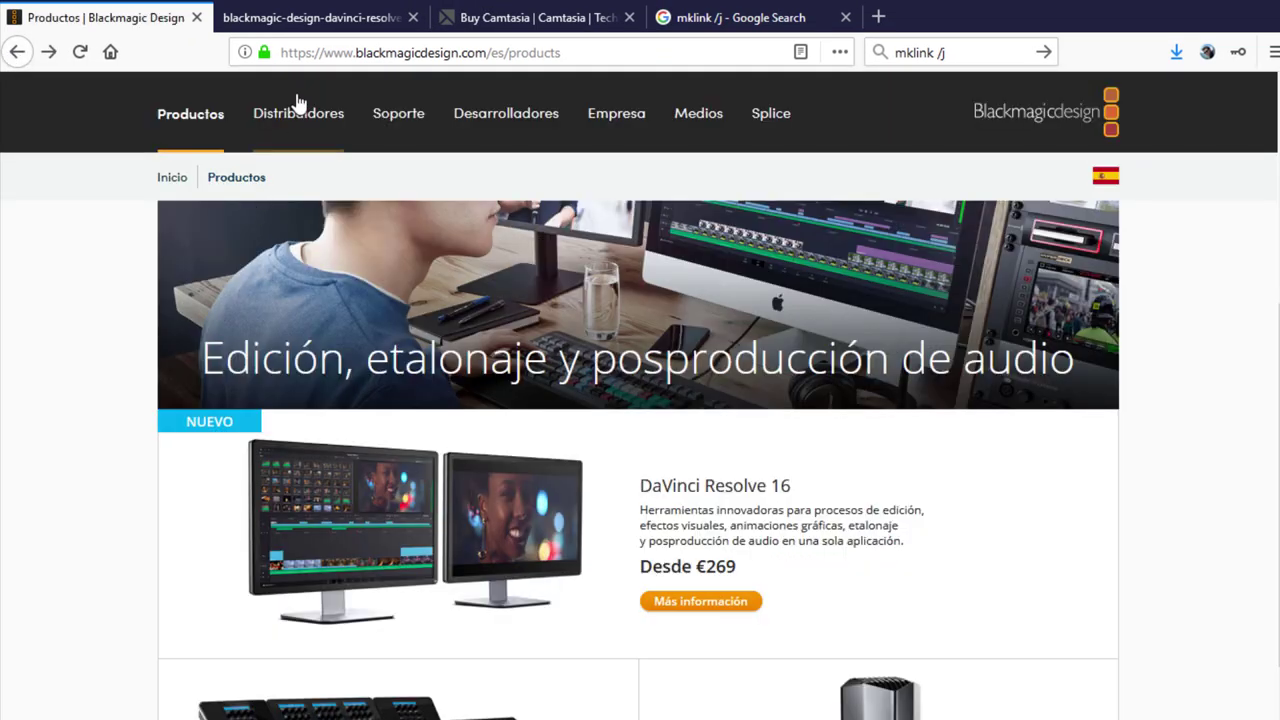
click(187, 118)
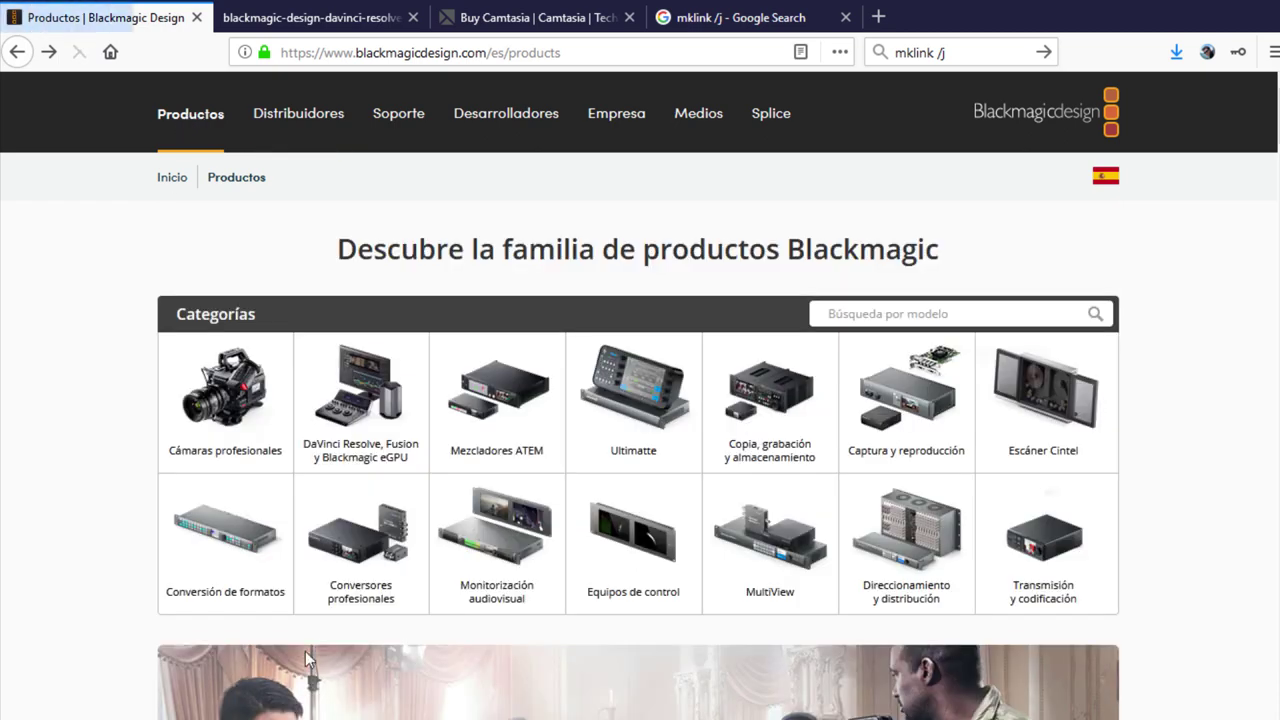
click(238, 430)
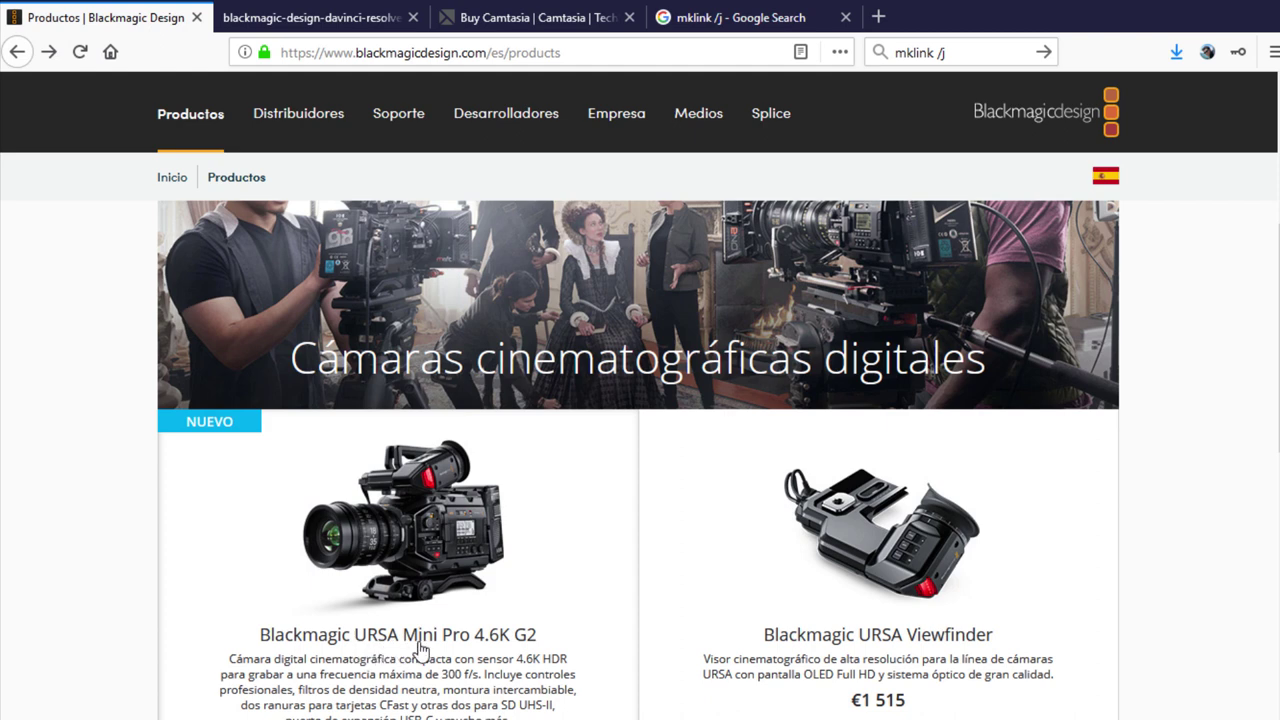
scroll(403, 528, down, 3)
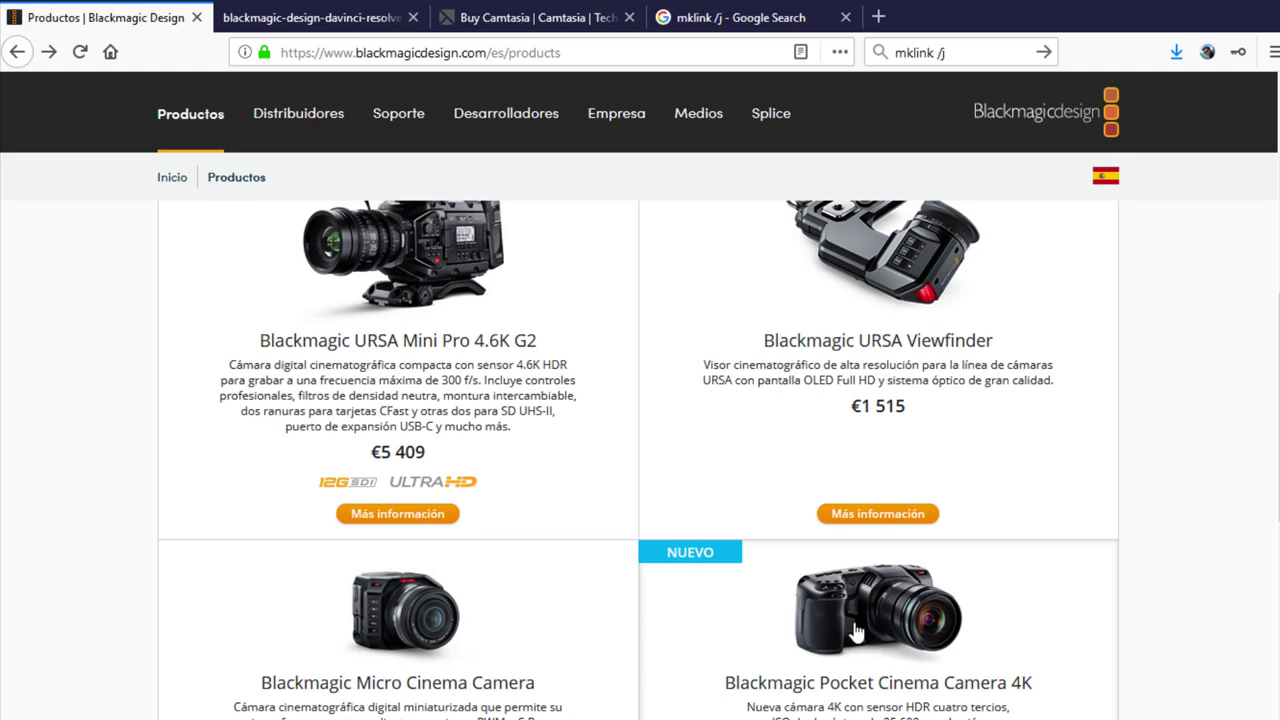
click(855, 631)
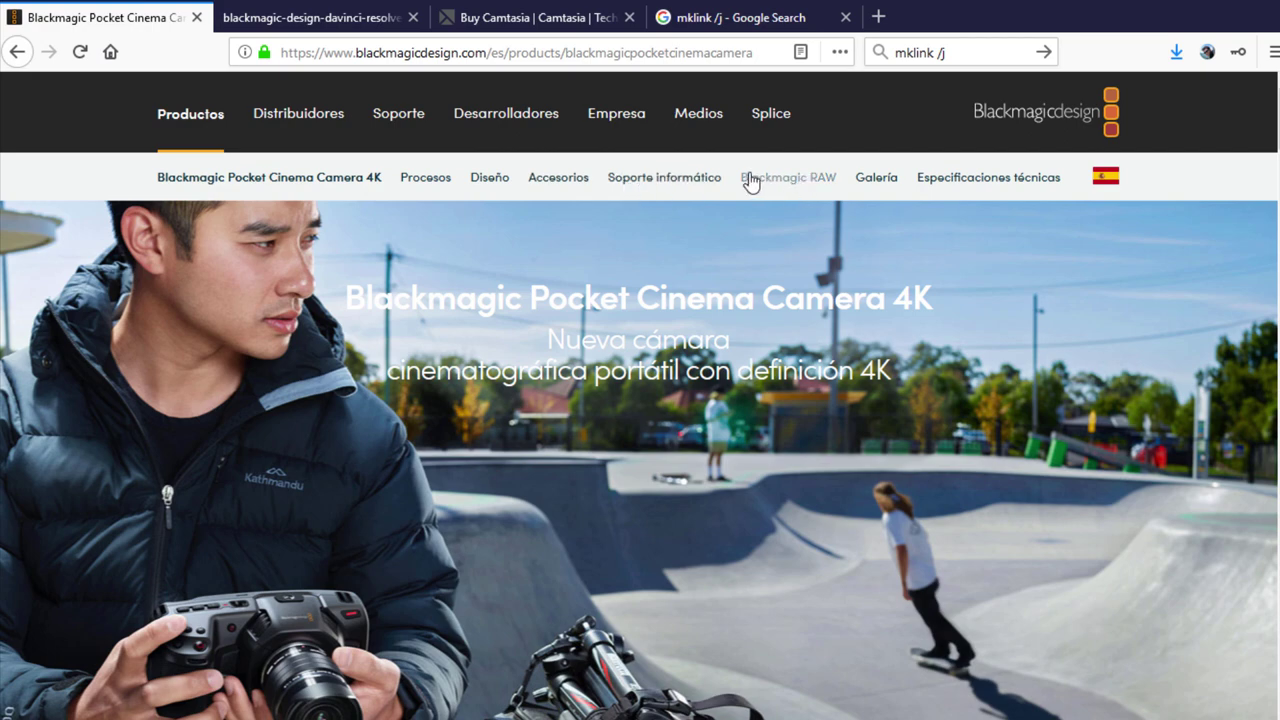
Open the Blackmagic RAW section of the product page and scroll through it.
click(770, 193)
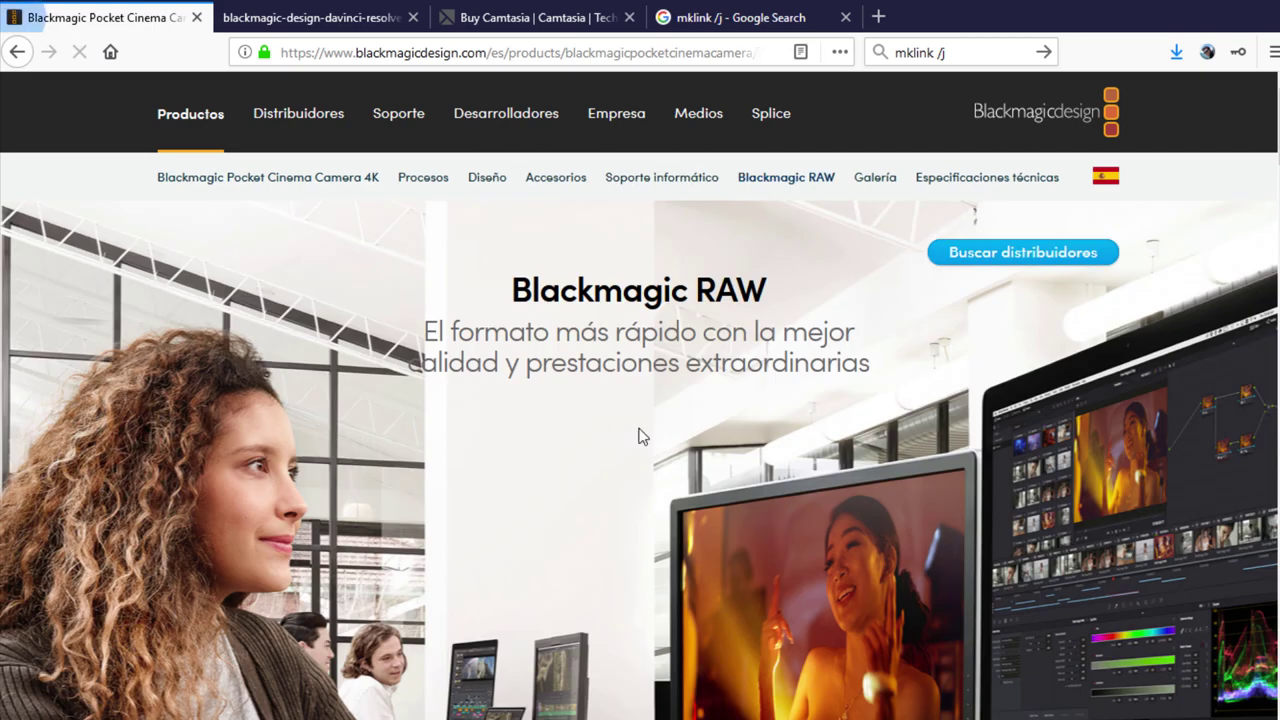
scroll(640, 460, down, 5)
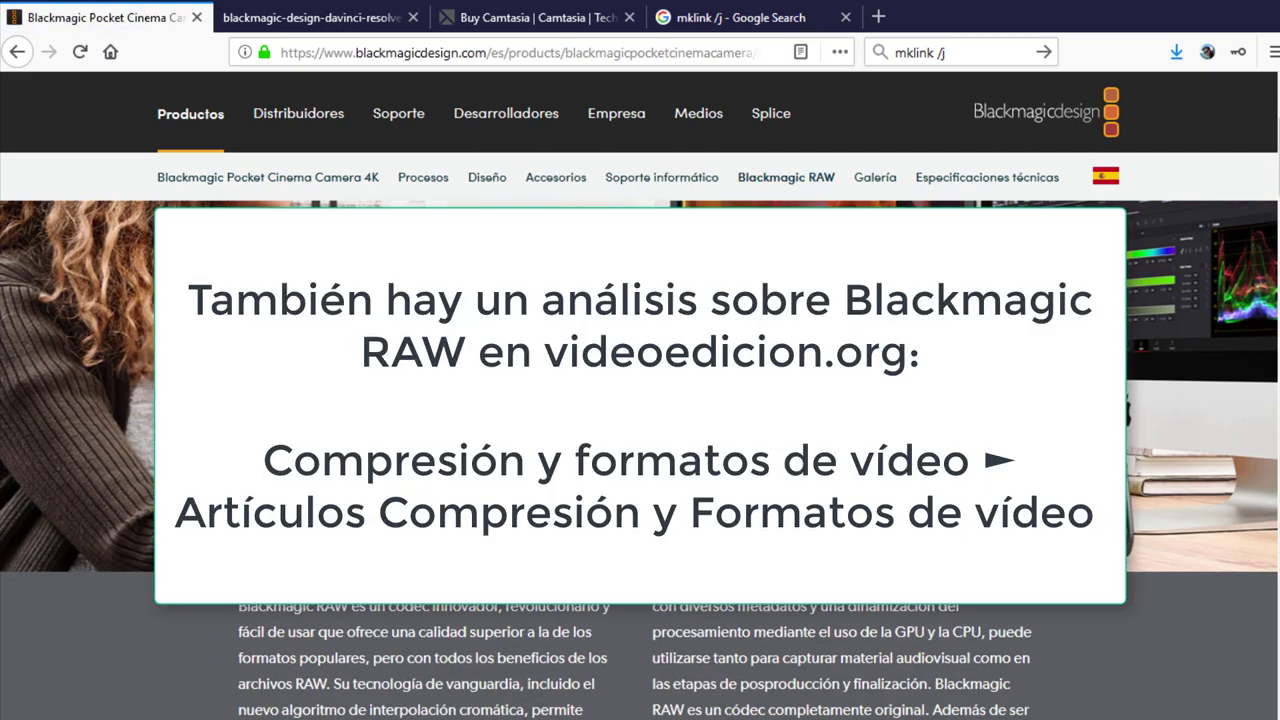
scroll(640, 460, down, 5)
scroll(640, 460, down, 5)
scroll(640, 460, down, 5)
scroll(640, 460, down, 5)
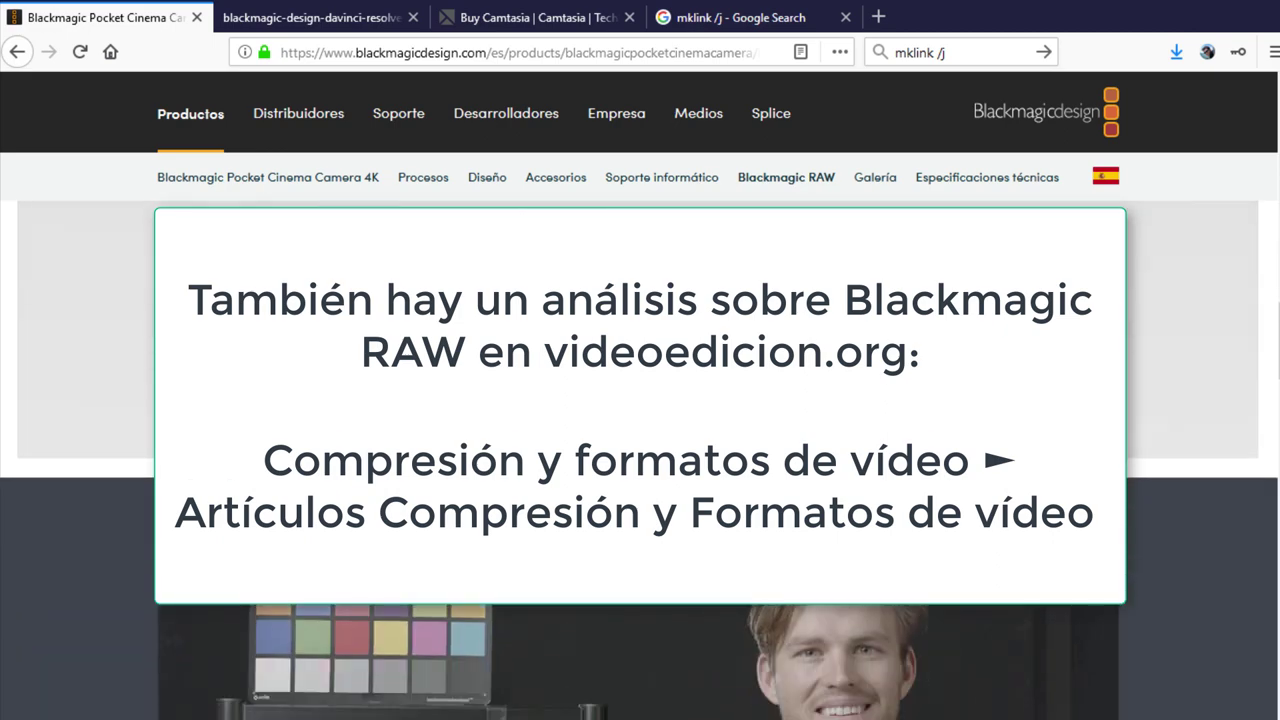
scroll(640, 460, down, 5)
scroll(640, 460, down, 5)
scroll(640, 460, down, 5)
scroll(640, 460, down, 5)
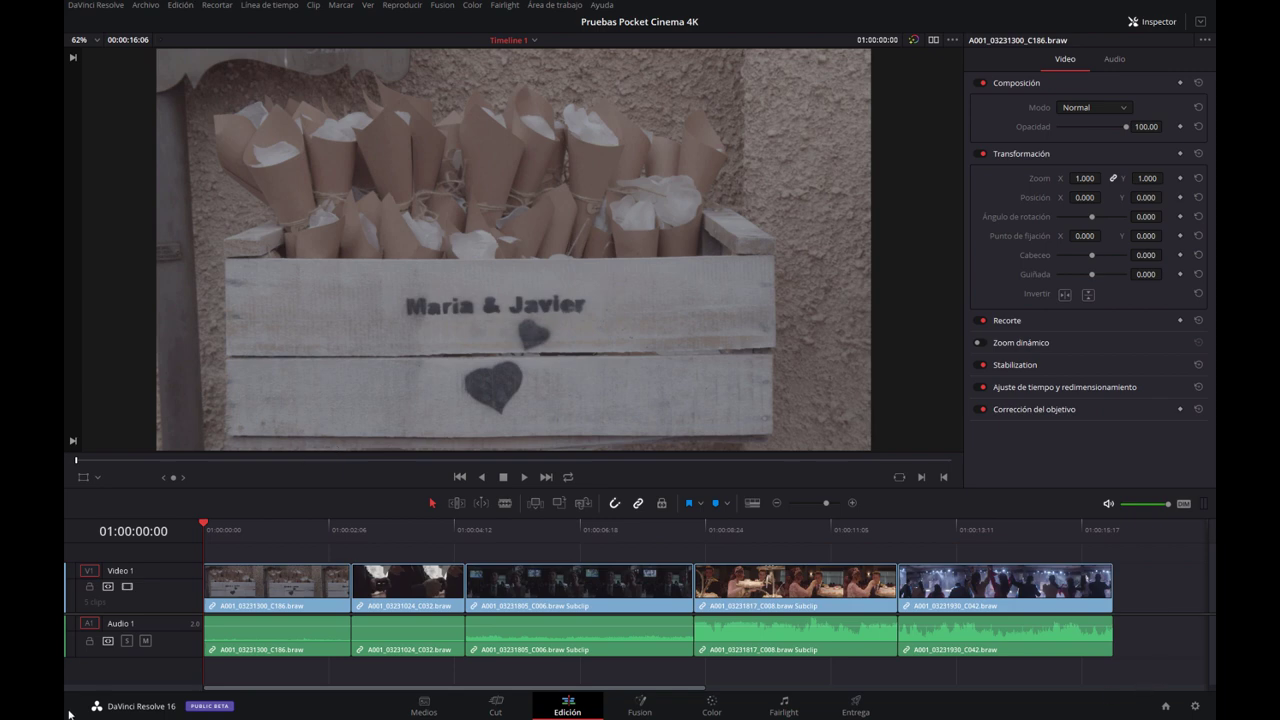
Disable Área de trabajo > Pantalla doble for a single-screen Edit page layout.
click(572, 6)
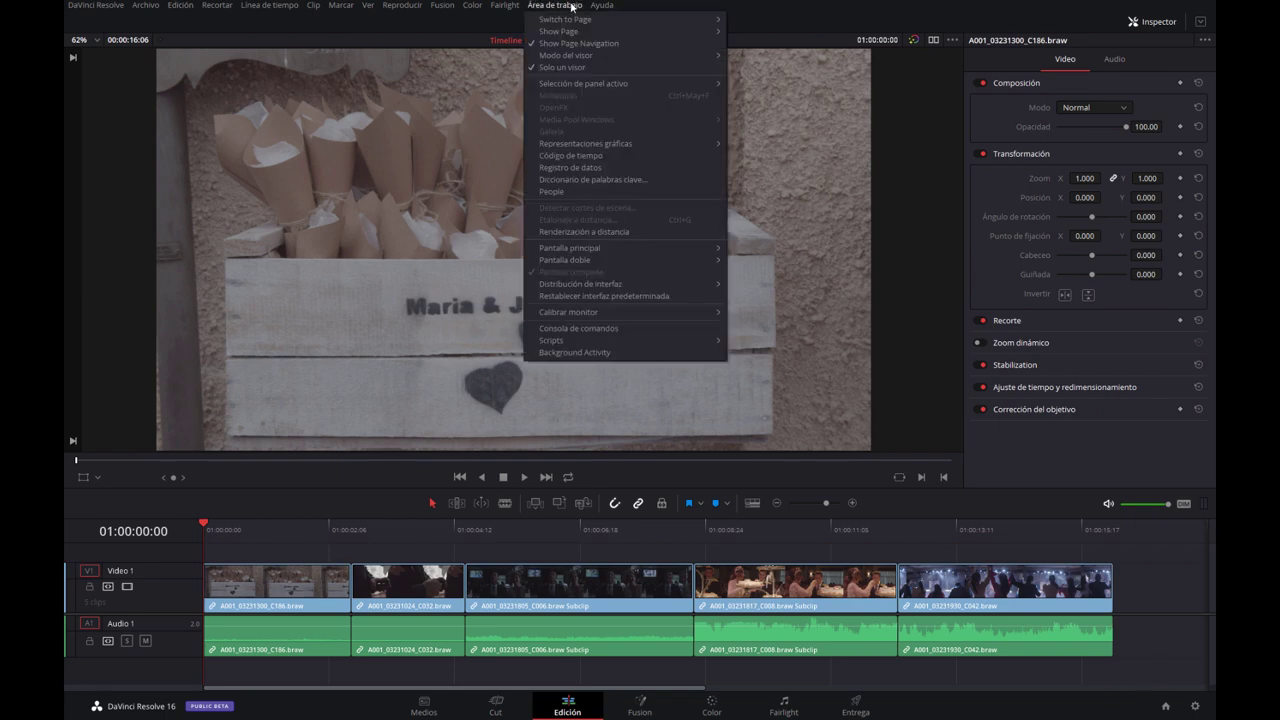
mouse_move(595, 259)
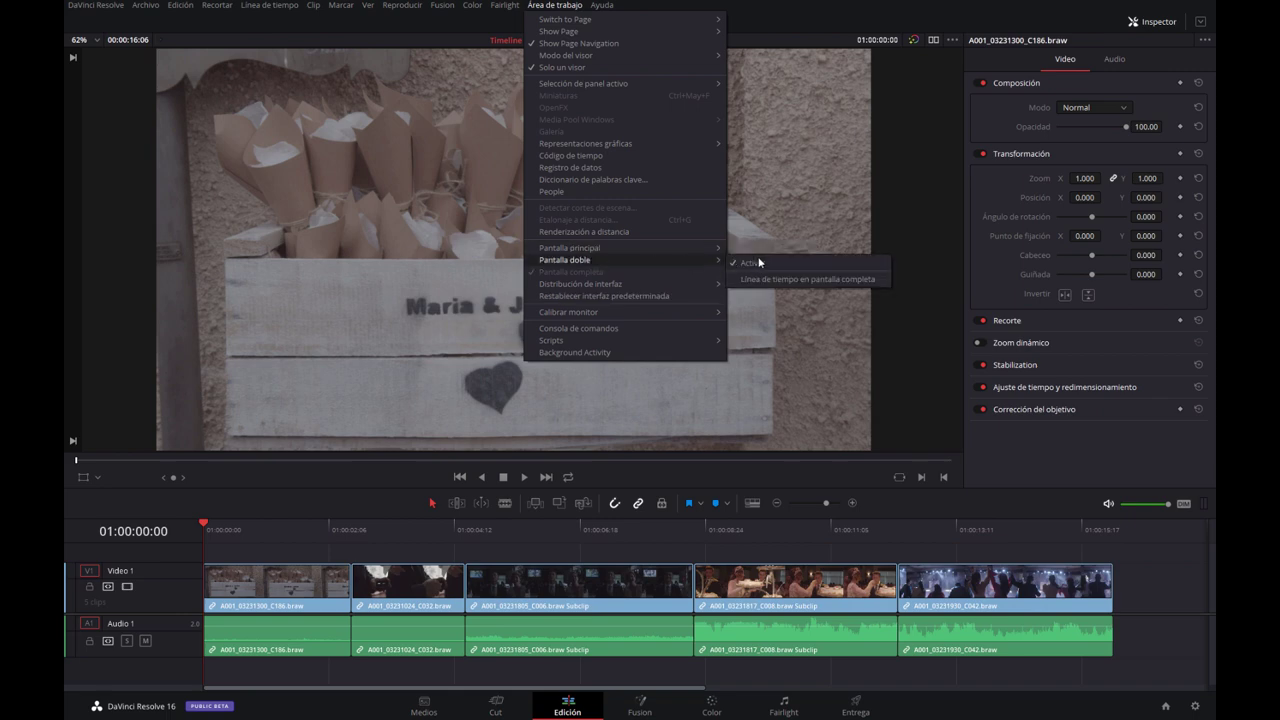
click(773, 266)
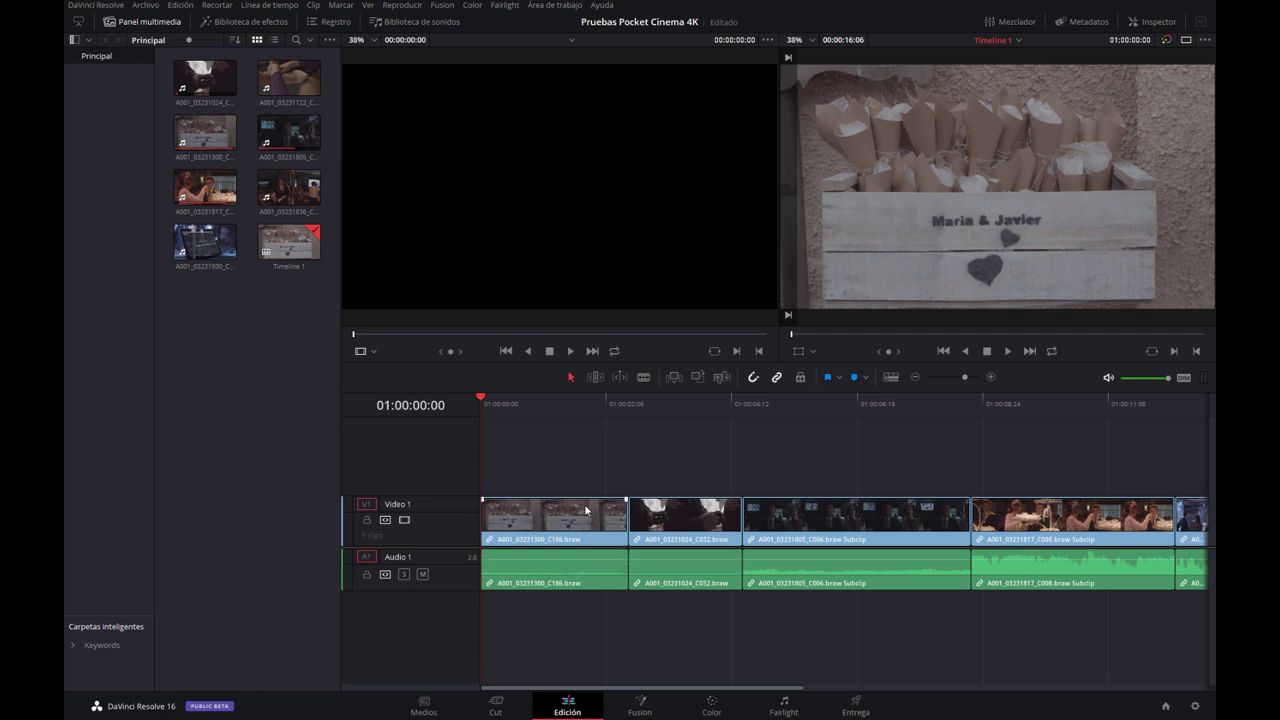
On the Media page, shrink the viewer and widen the drive list to enlarge the media pool.
click(423, 706)
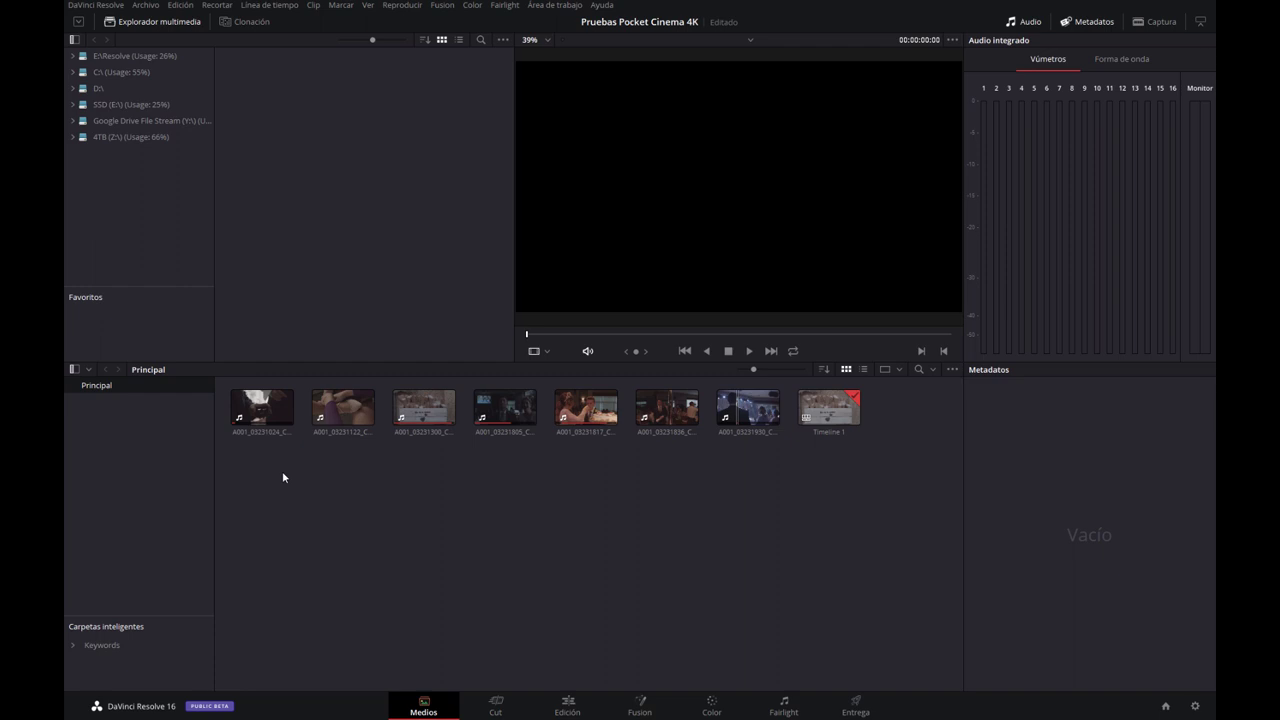
mouse_move(306, 364)
mouse_down()
mouse_move(342, 358)
mouse_move(330, 450)
mouse_up()
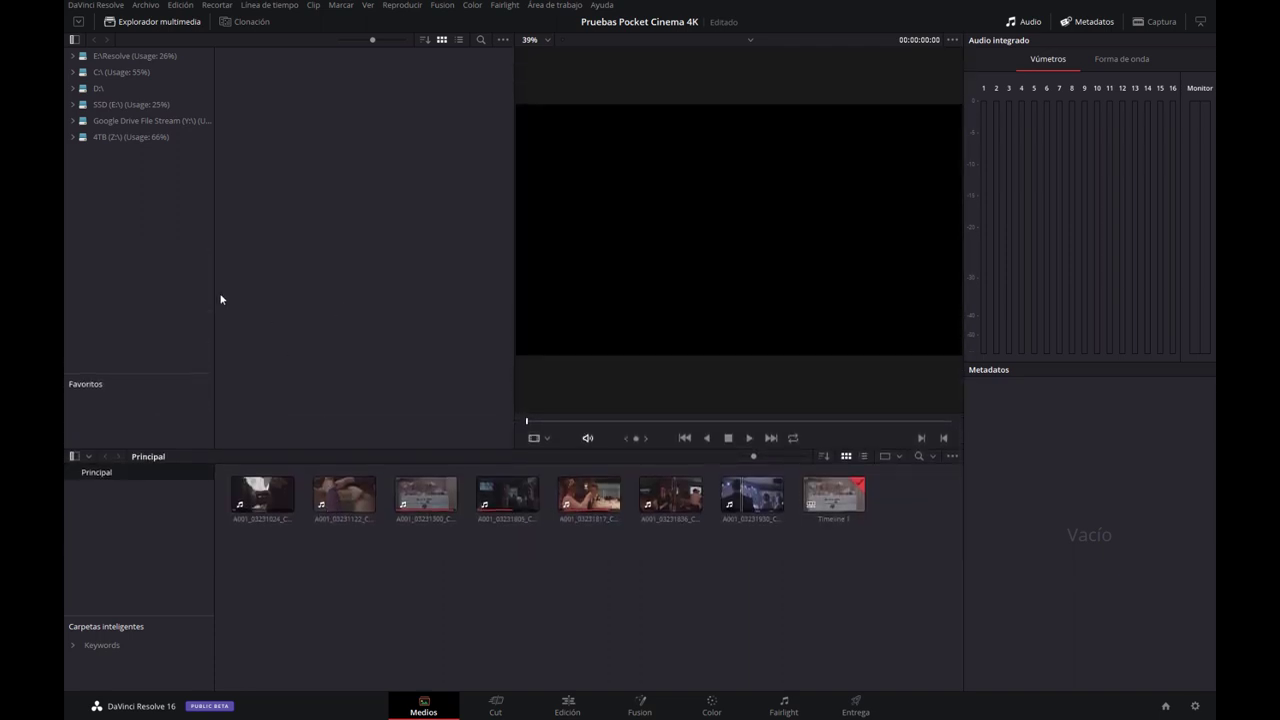
drag(213, 296, 240, 277)
drag(886, 128, 1098, 102)
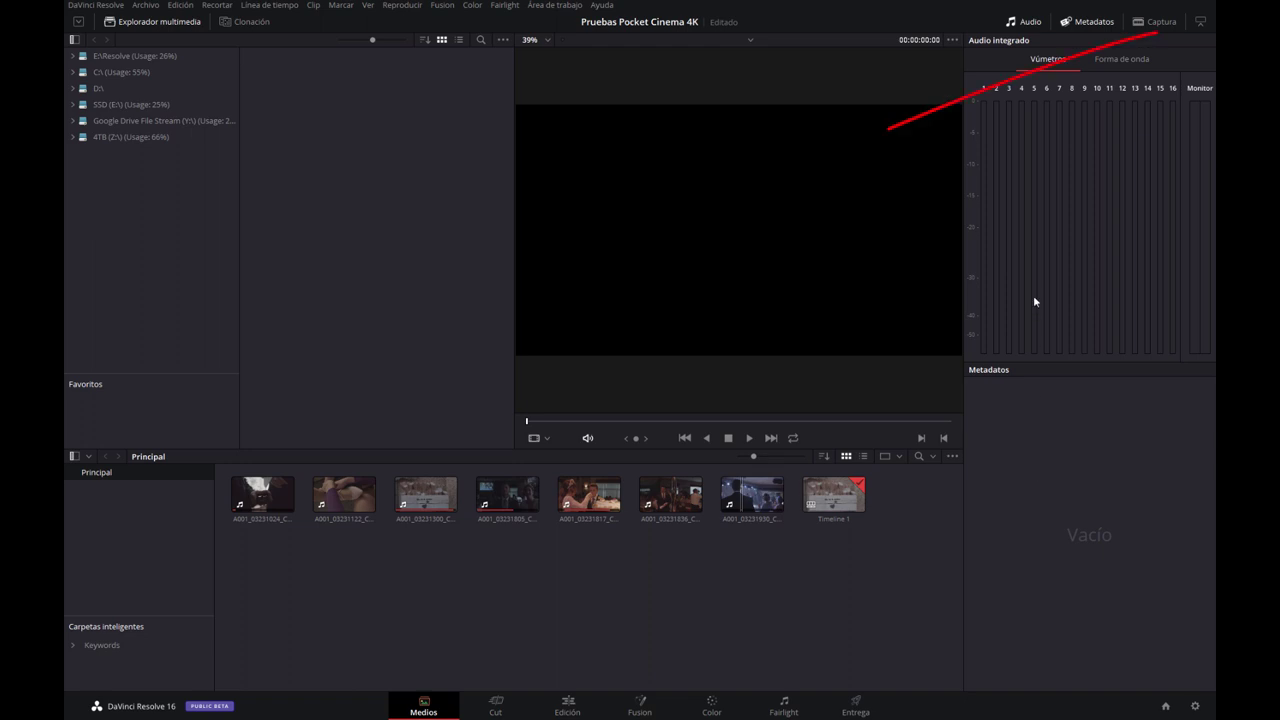
Hide the audio meters so the media pool spans the full width, then return to Edit.
click(1201, 24)
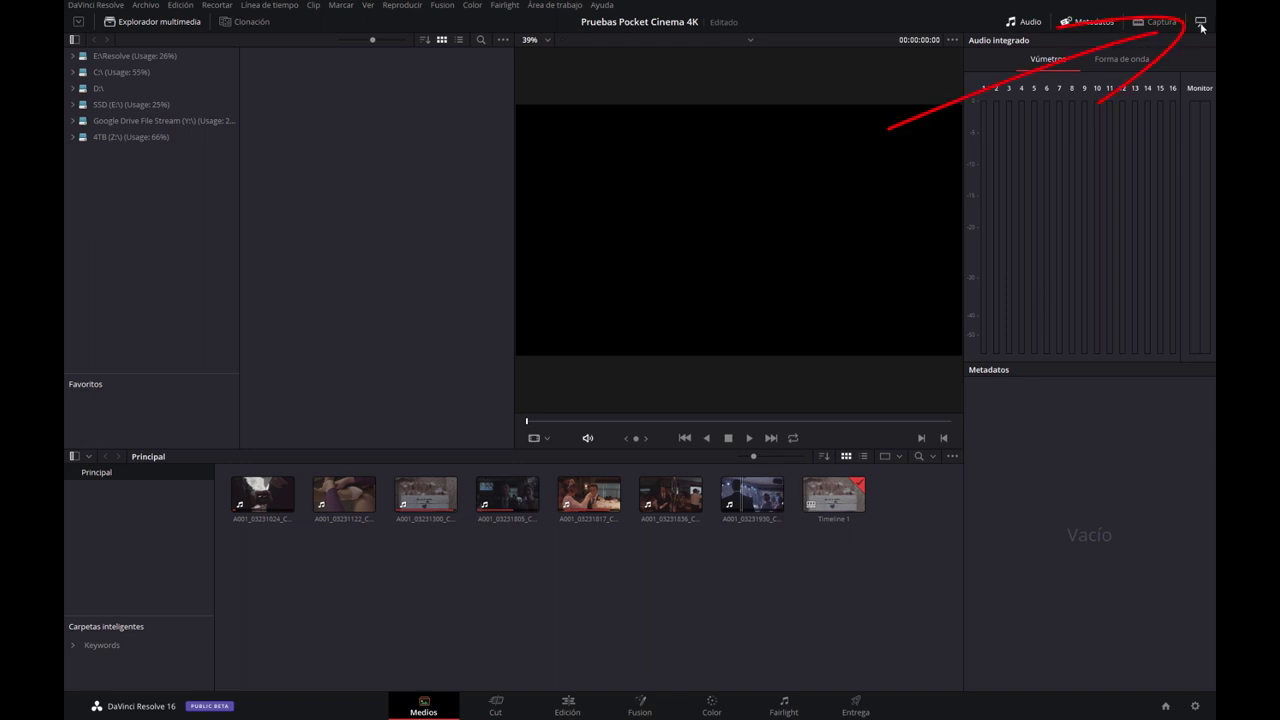
click(1201, 24)
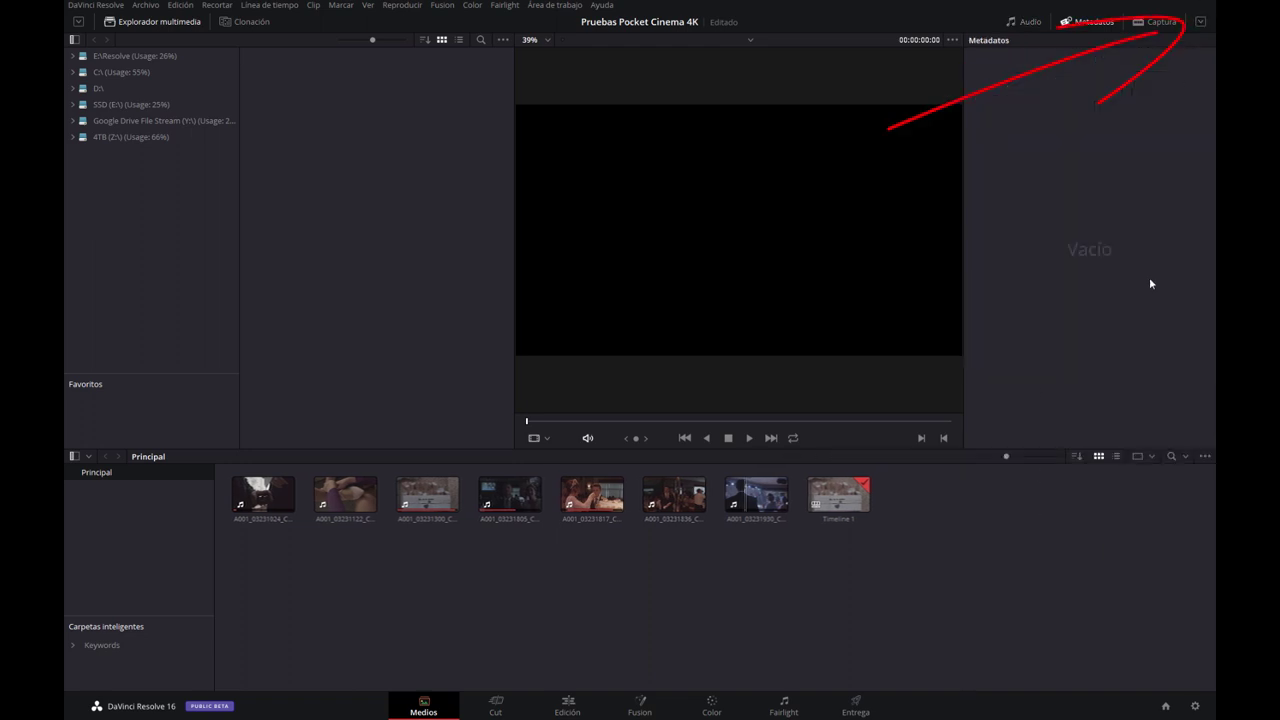
click(566, 708)
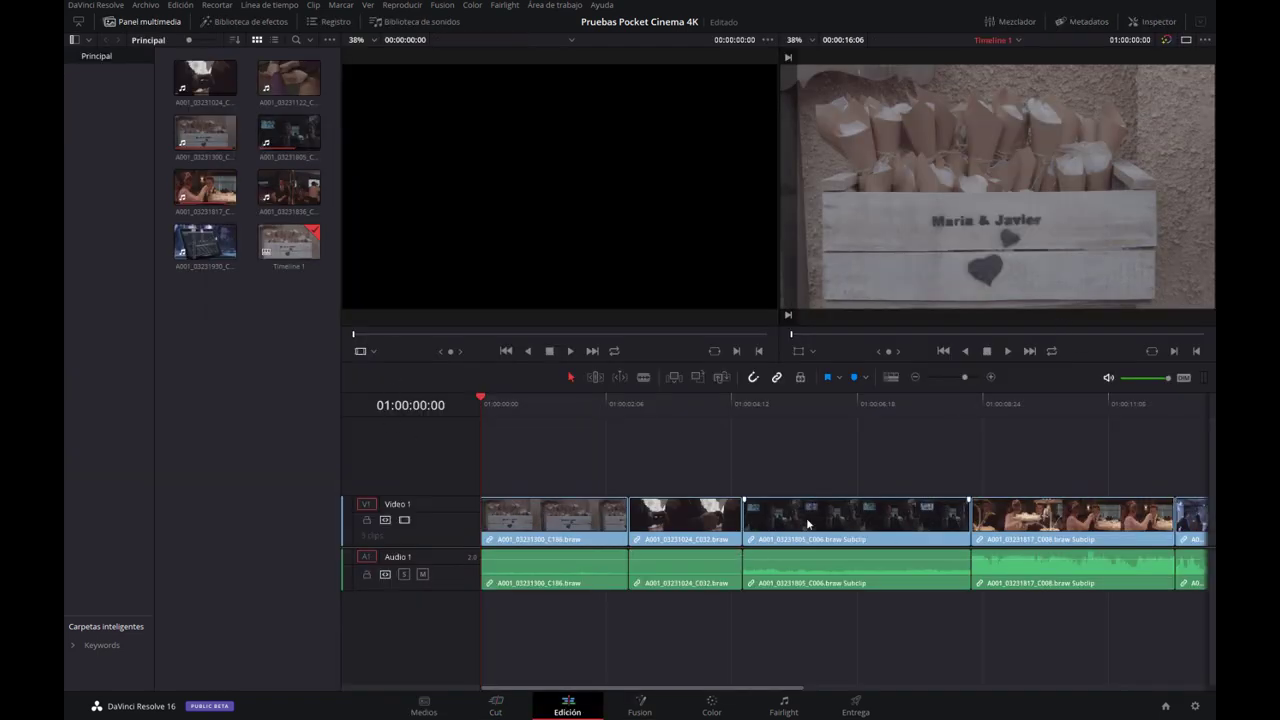
click(1160, 22)
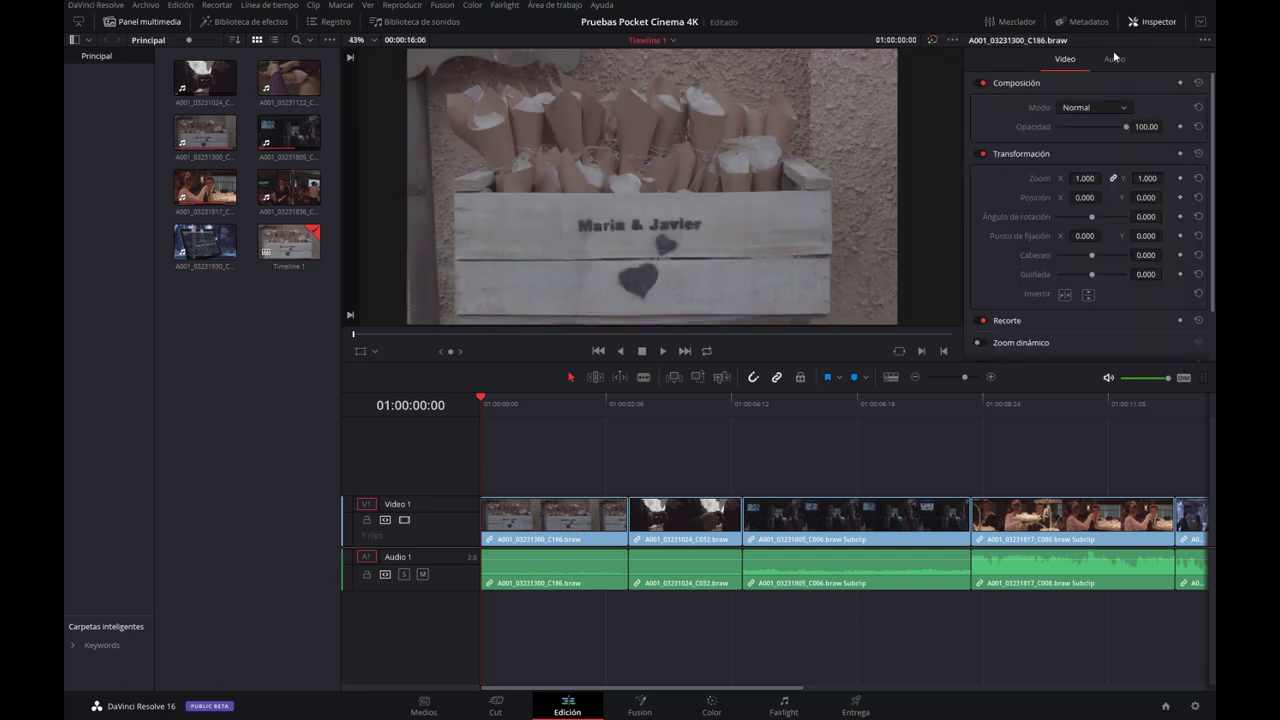
click(1149, 22)
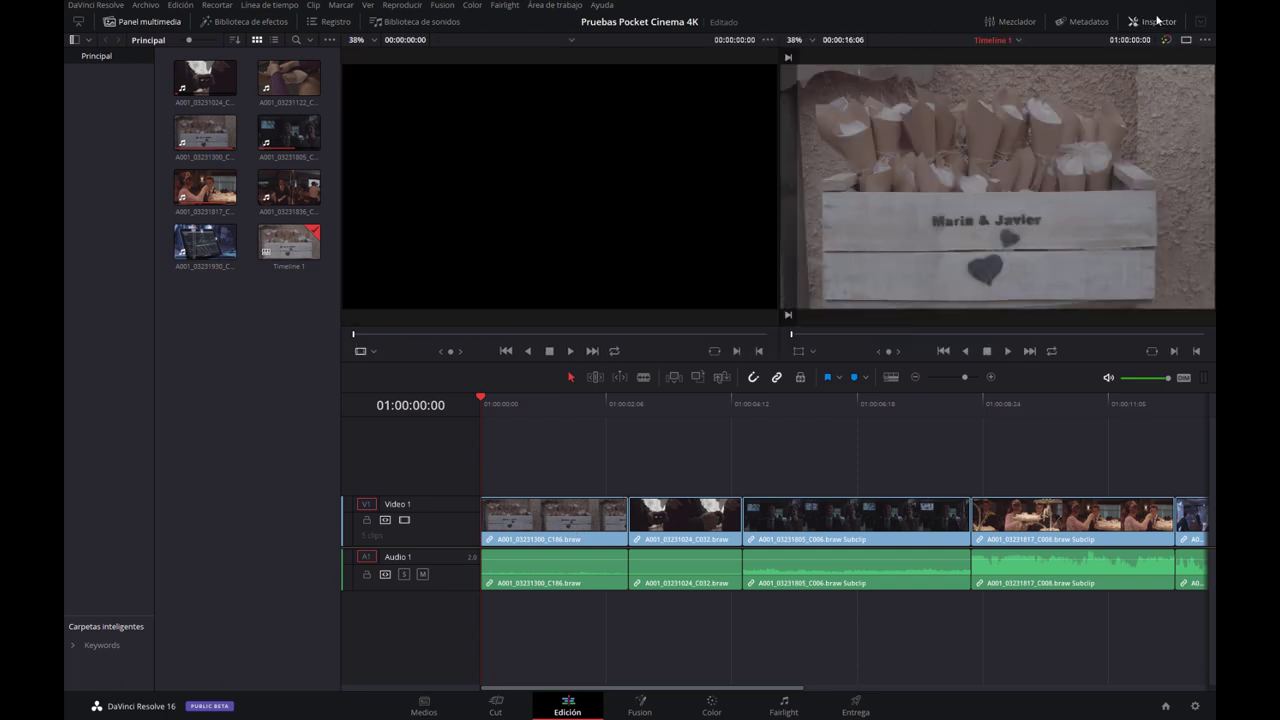
click(1011, 24)
click(1011, 24)
click(1090, 22)
click(1090, 22)
click(1090, 22)
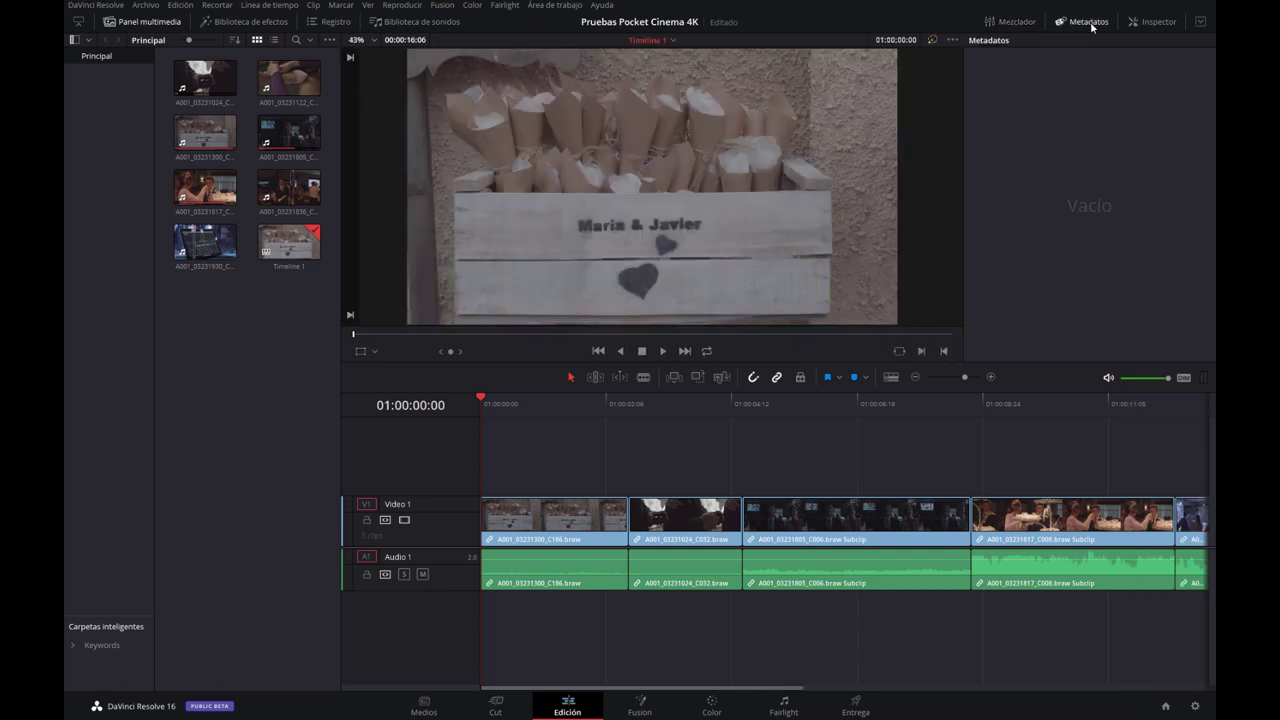
click(1090, 22)
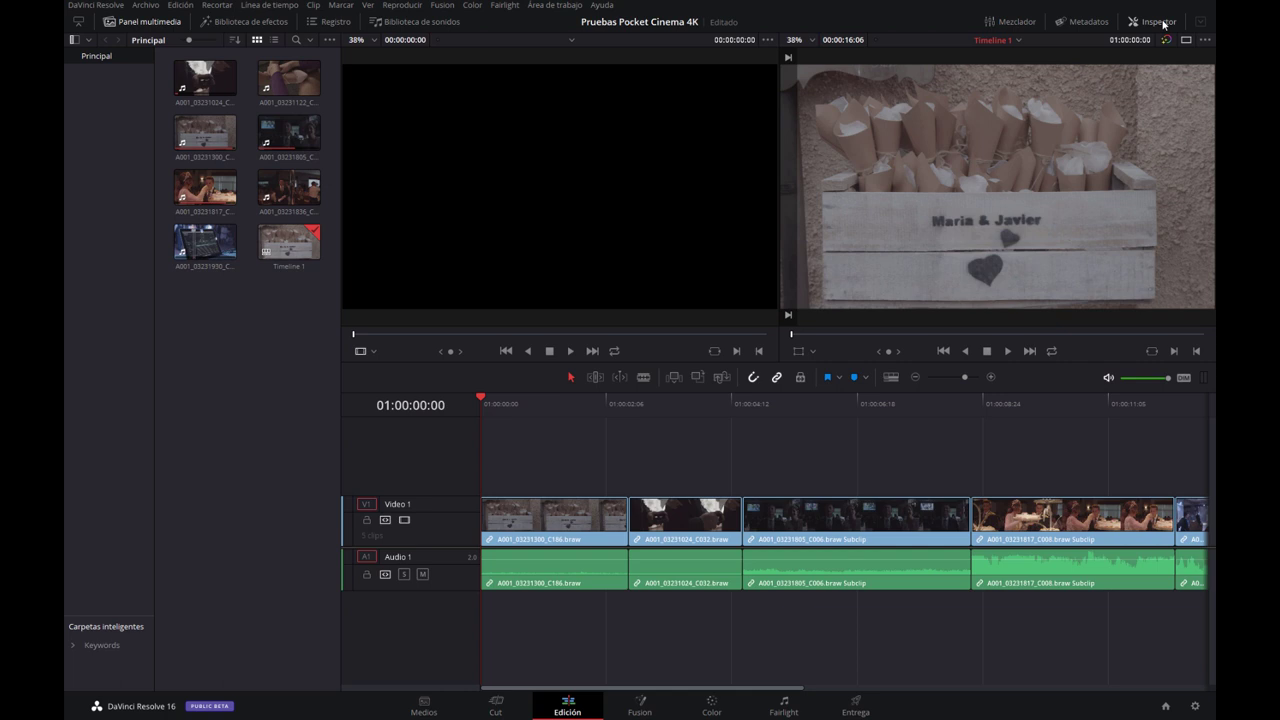
click(1160, 22)
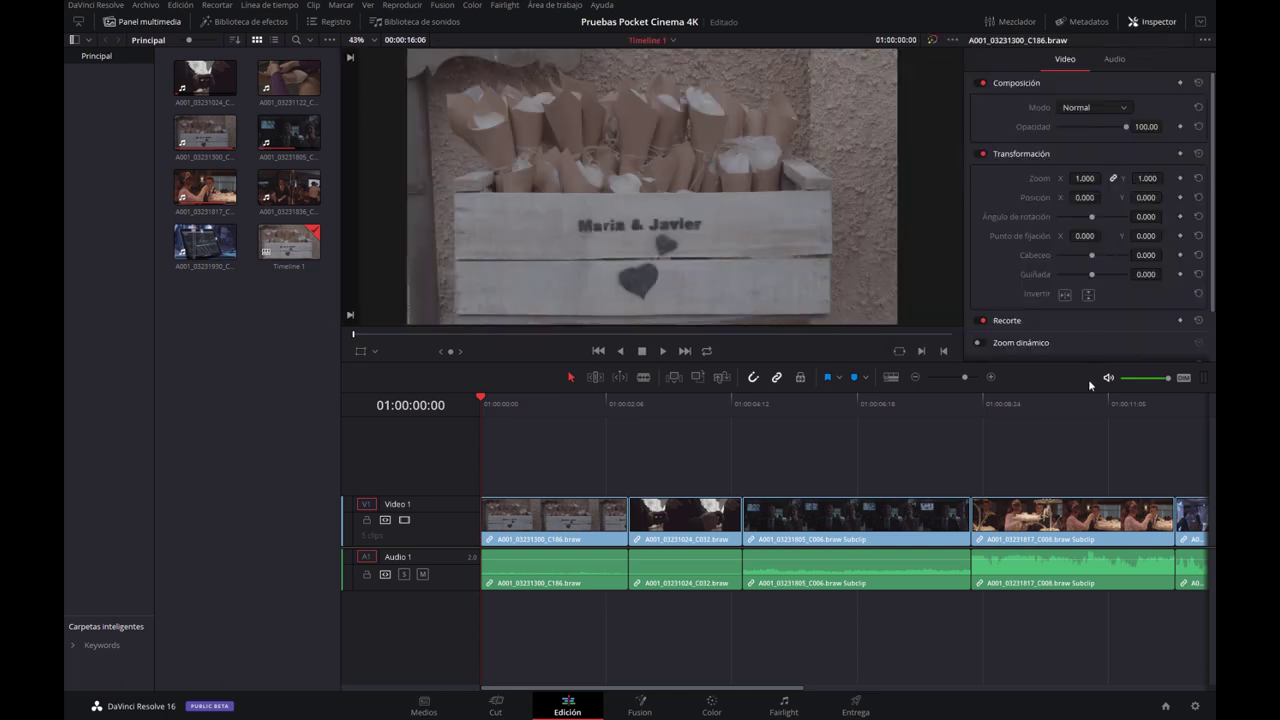
scroll(1077, 250, down, 2)
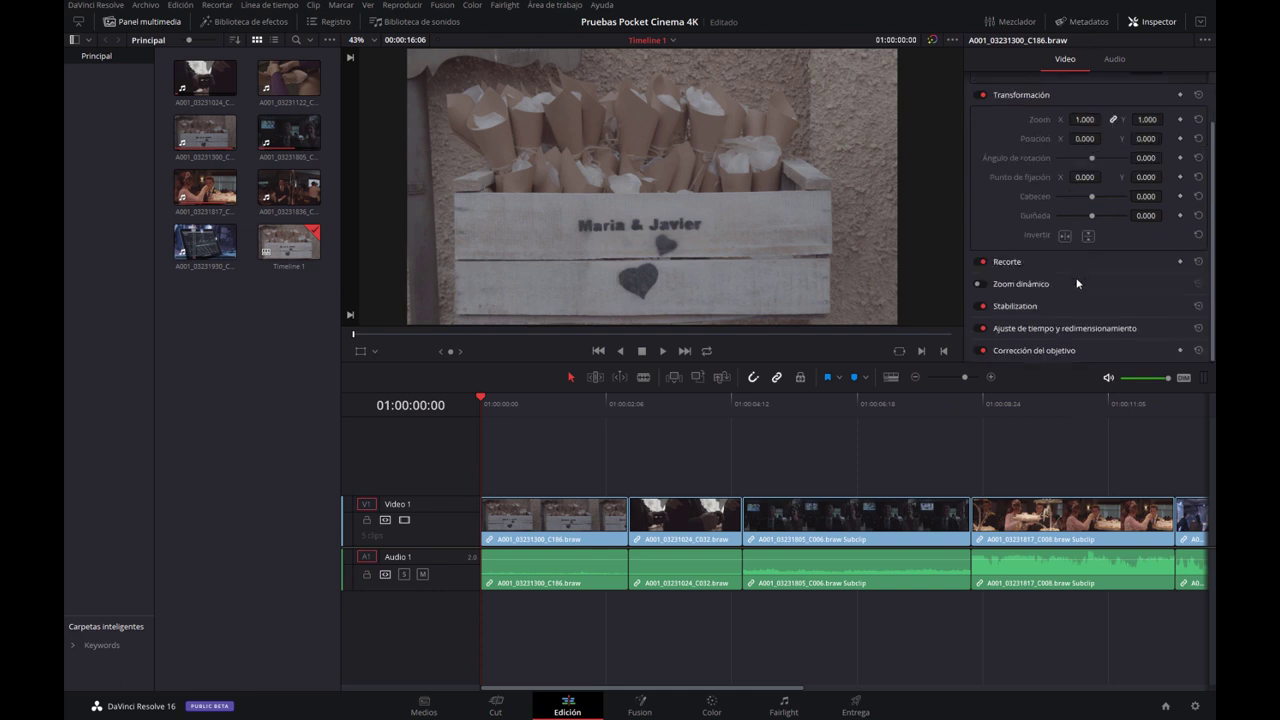
scroll(1075, 279, up, 2)
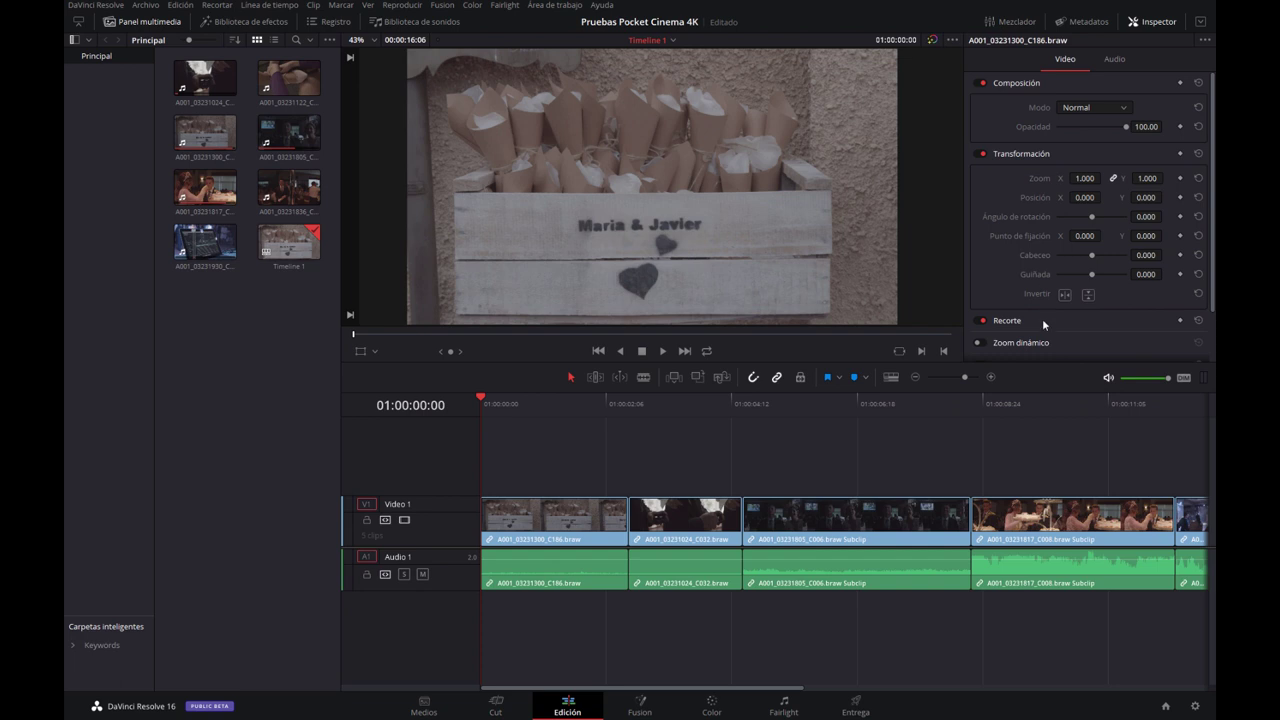
Expand the Inspector to full height and open Recorte, Zoom dinámico, Stabilization and other sections.
click(1201, 22)
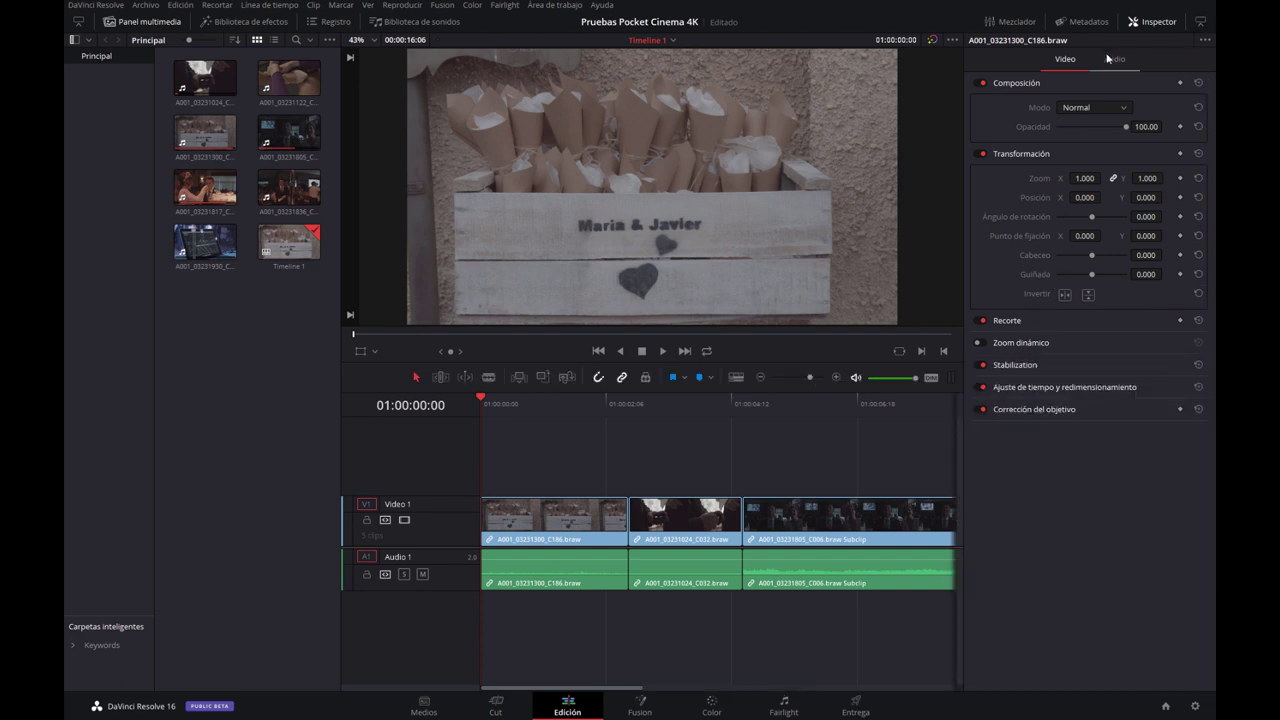
click(1118, 318)
click(1059, 447)
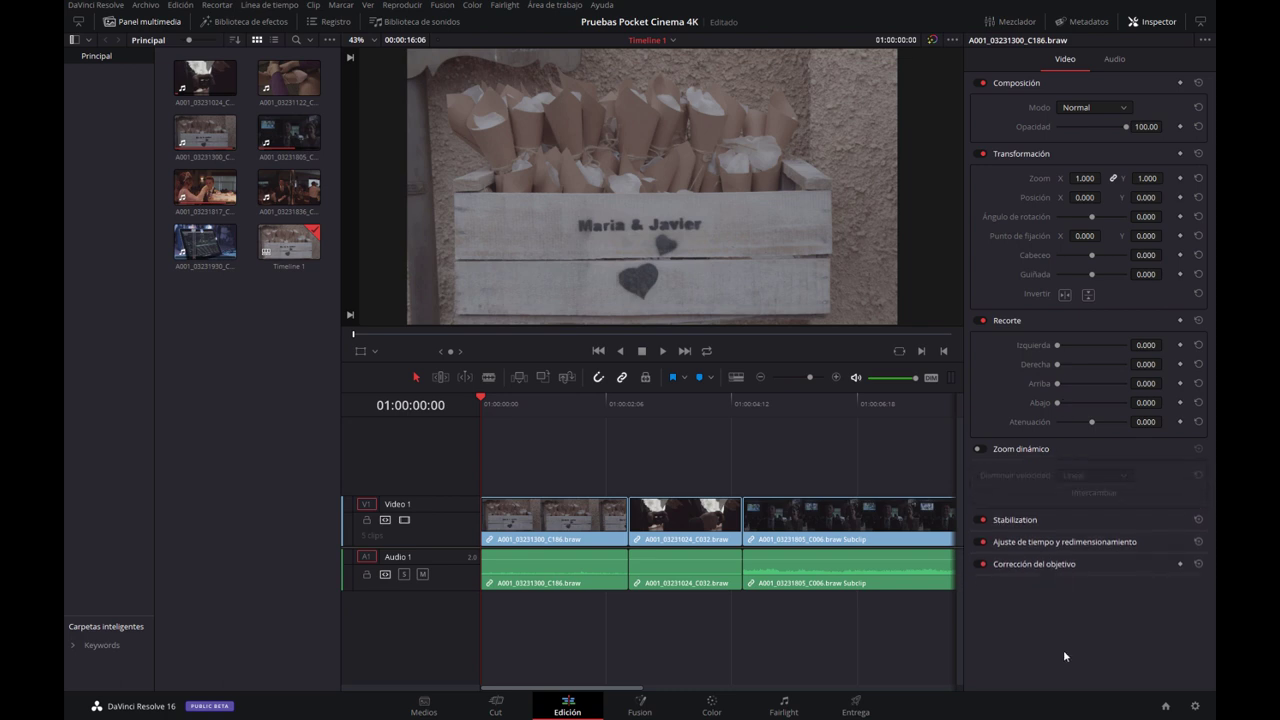
click(1050, 561)
click(1051, 546)
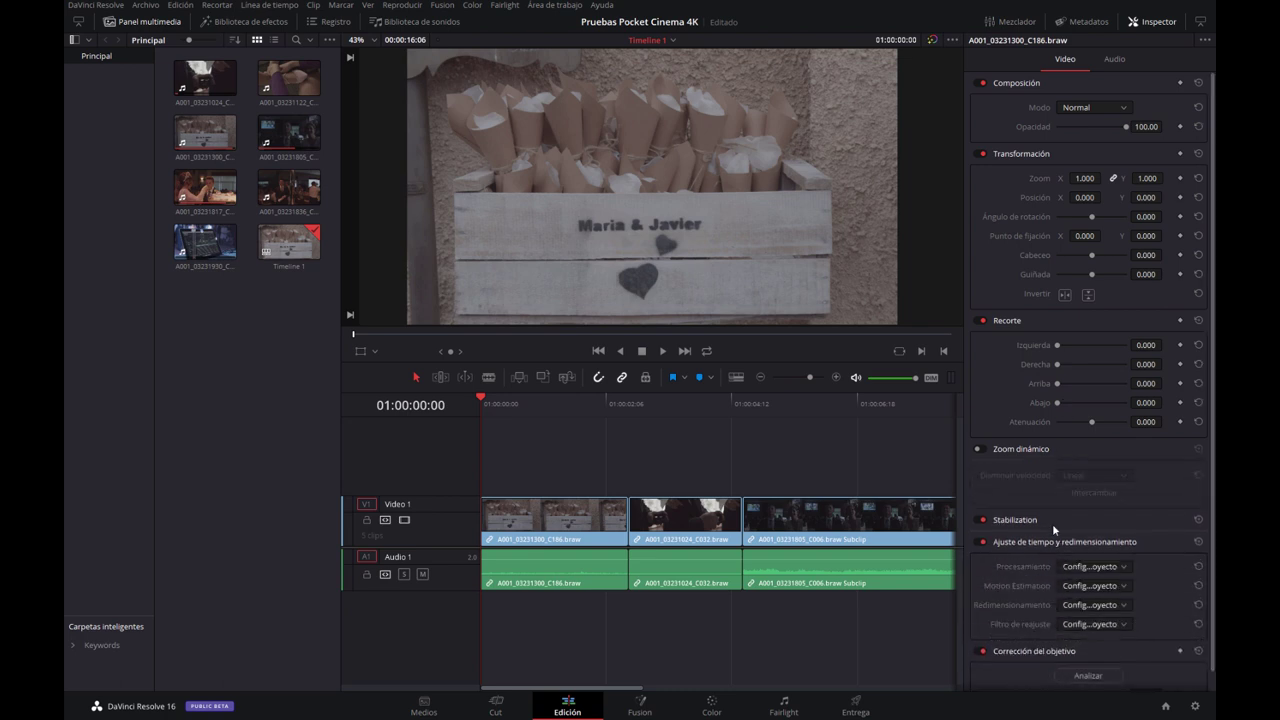
click(1052, 521)
scroll(1051, 551, down, 3)
scroll(1051, 551, up, 3)
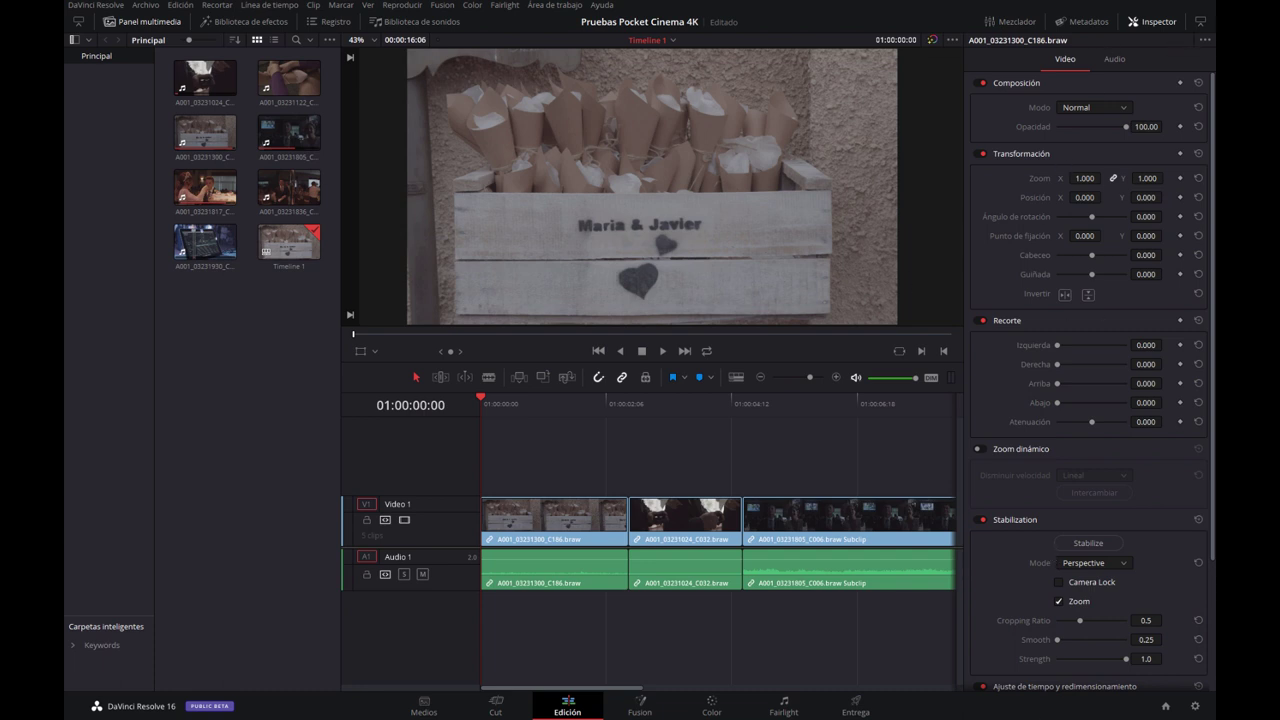
Restore the Inspector to half height and hide the media pool's bin list sidebar.
click(1200, 21)
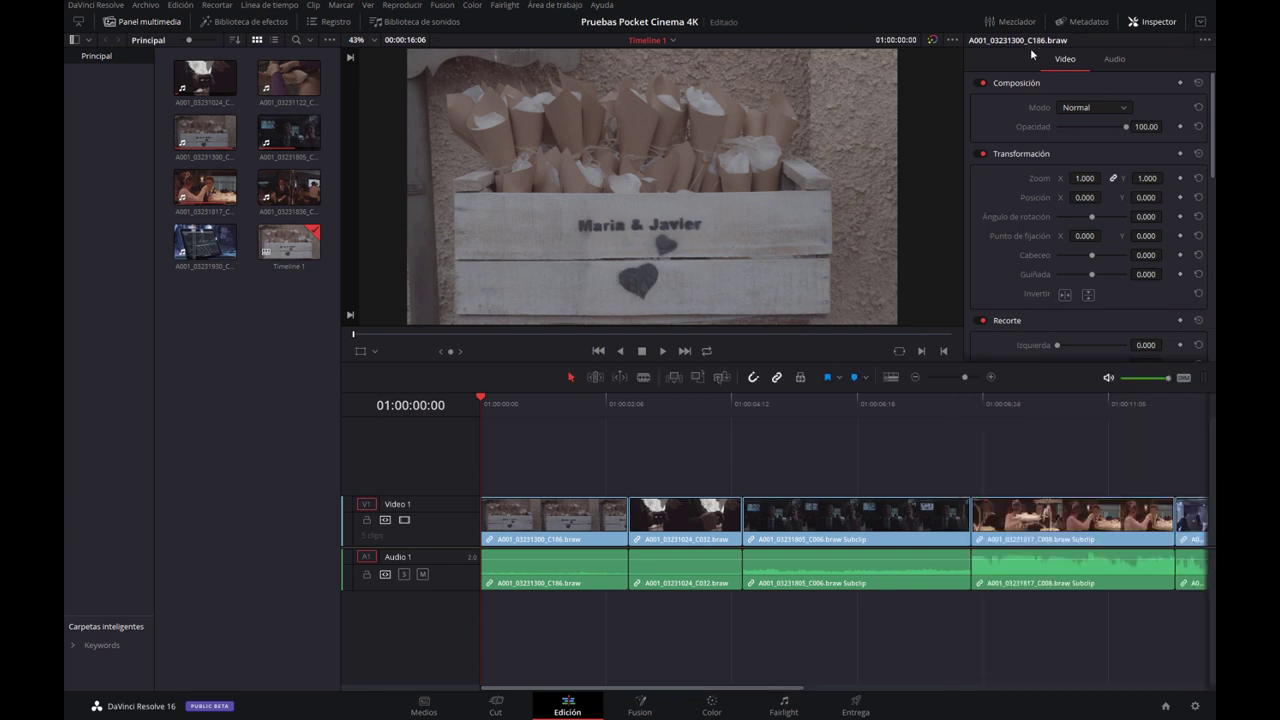
scroll(1054, 194, down, 3)
scroll(1054, 194, down, 4)
scroll(1050, 201, down, 2)
scroll(1061, 193, up, 6)
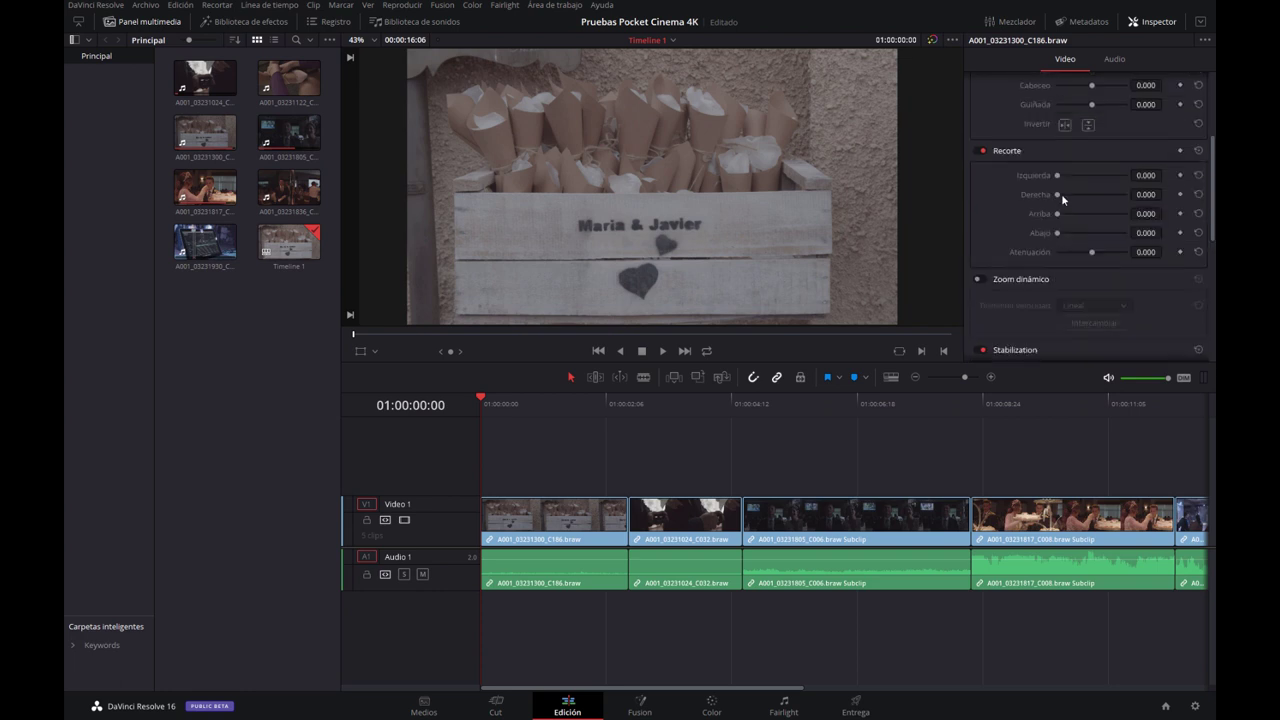
scroll(1084, 178, up, 3)
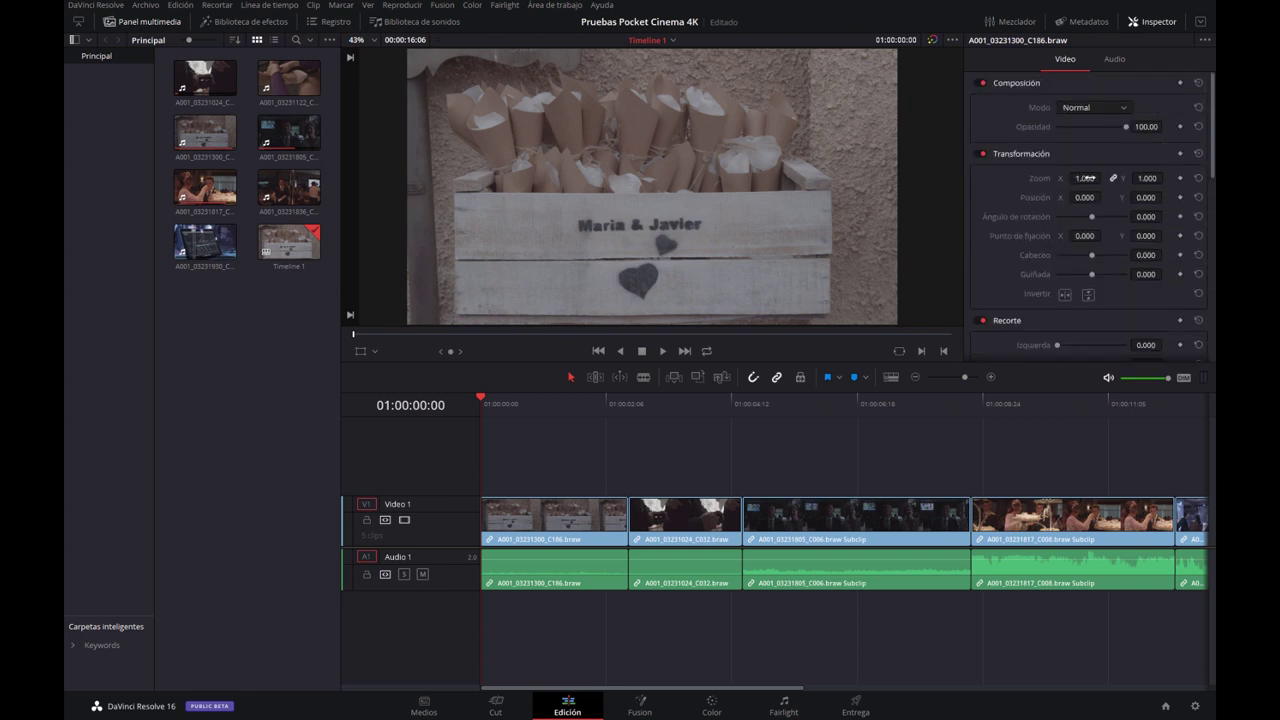
click(73, 40)
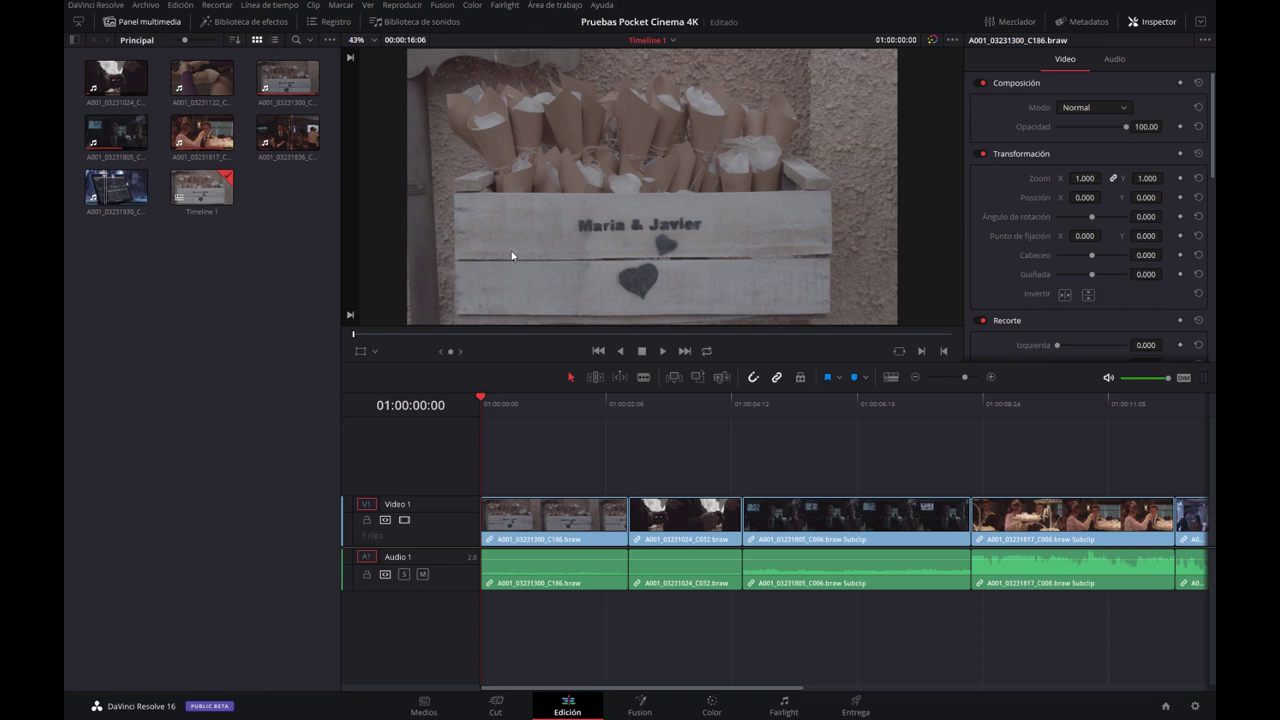
Close the media pool, enlarge the viewer above a shorter timeline, and scrub just past one second.
click(143, 22)
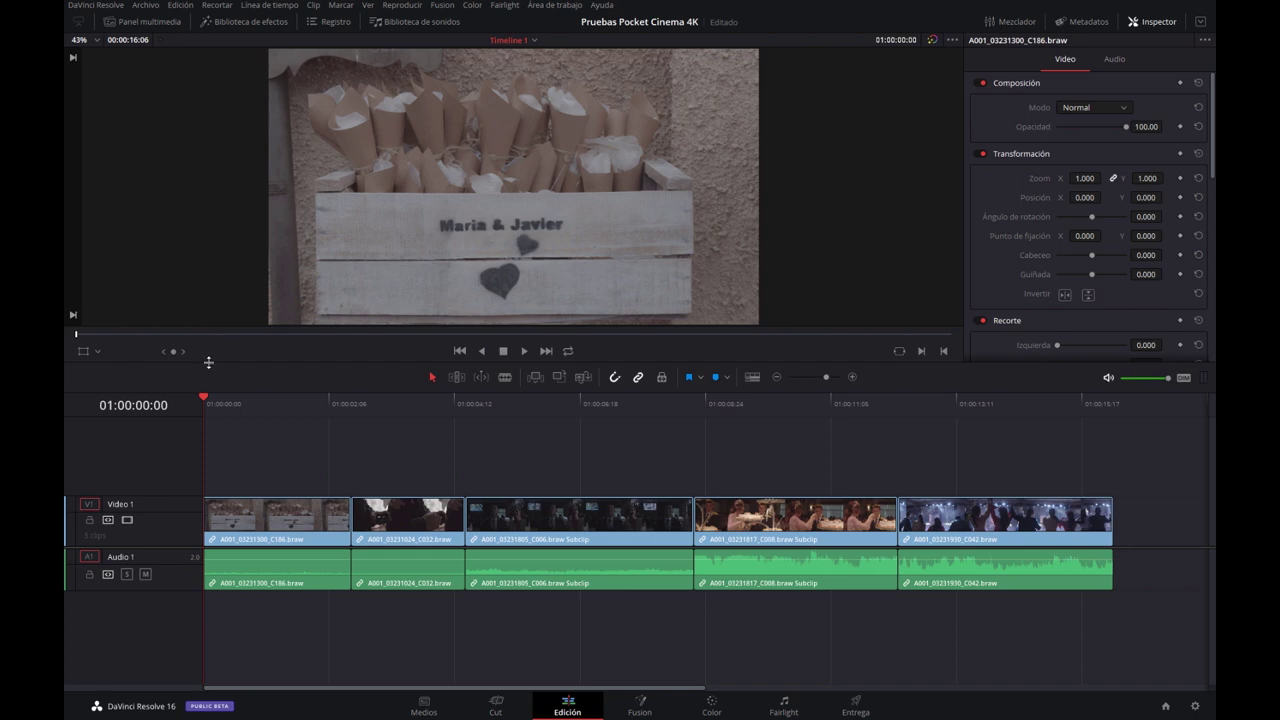
drag(209, 360, 215, 502)
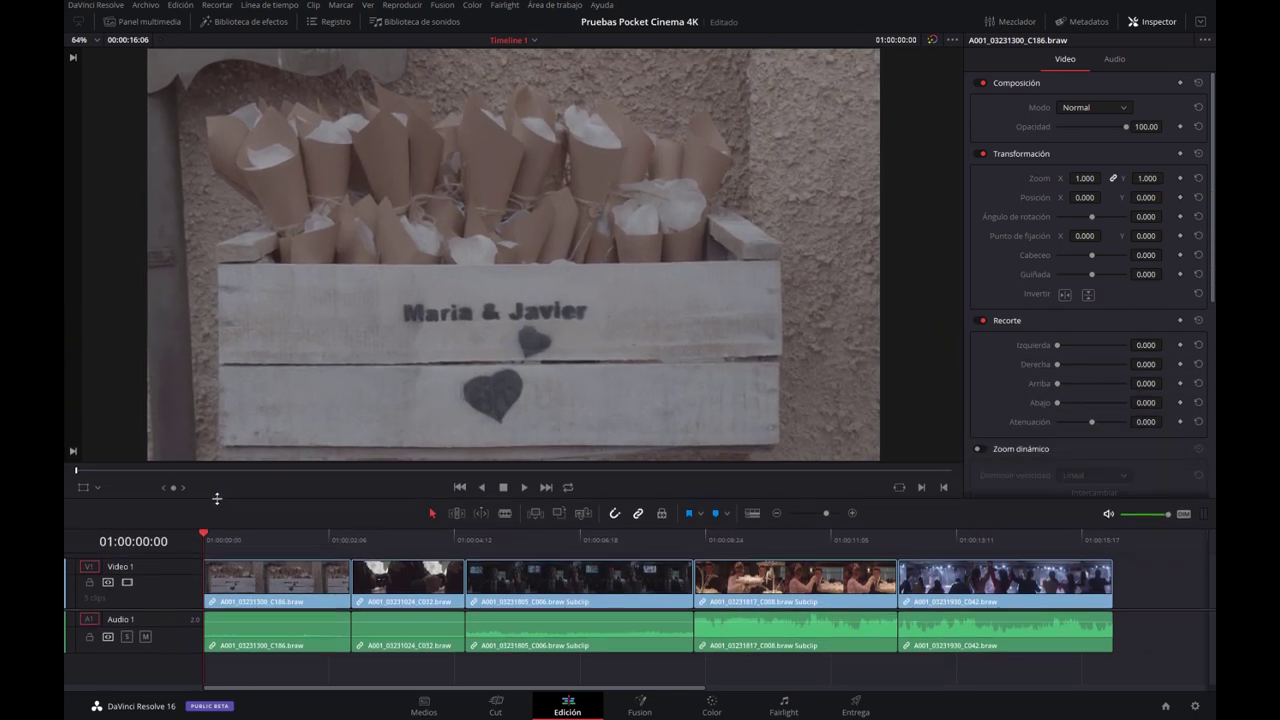
drag(215, 502, 215, 498)
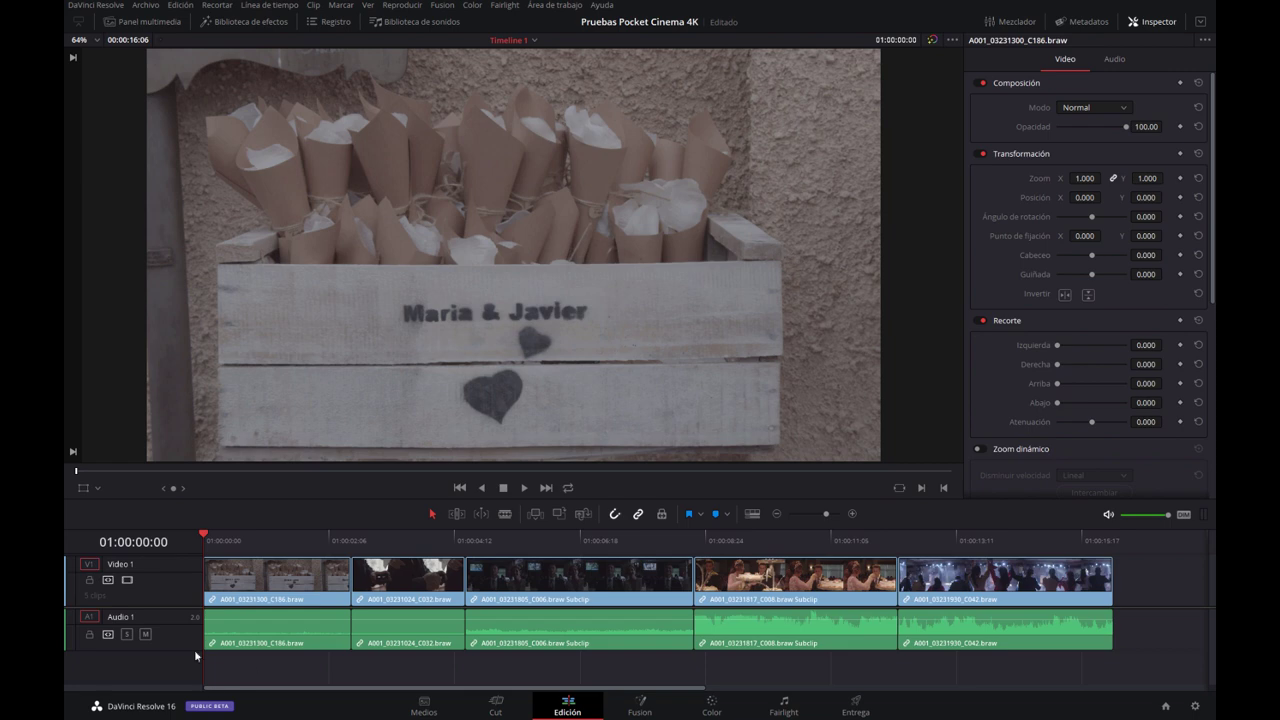
drag(264, 540, 273, 546)
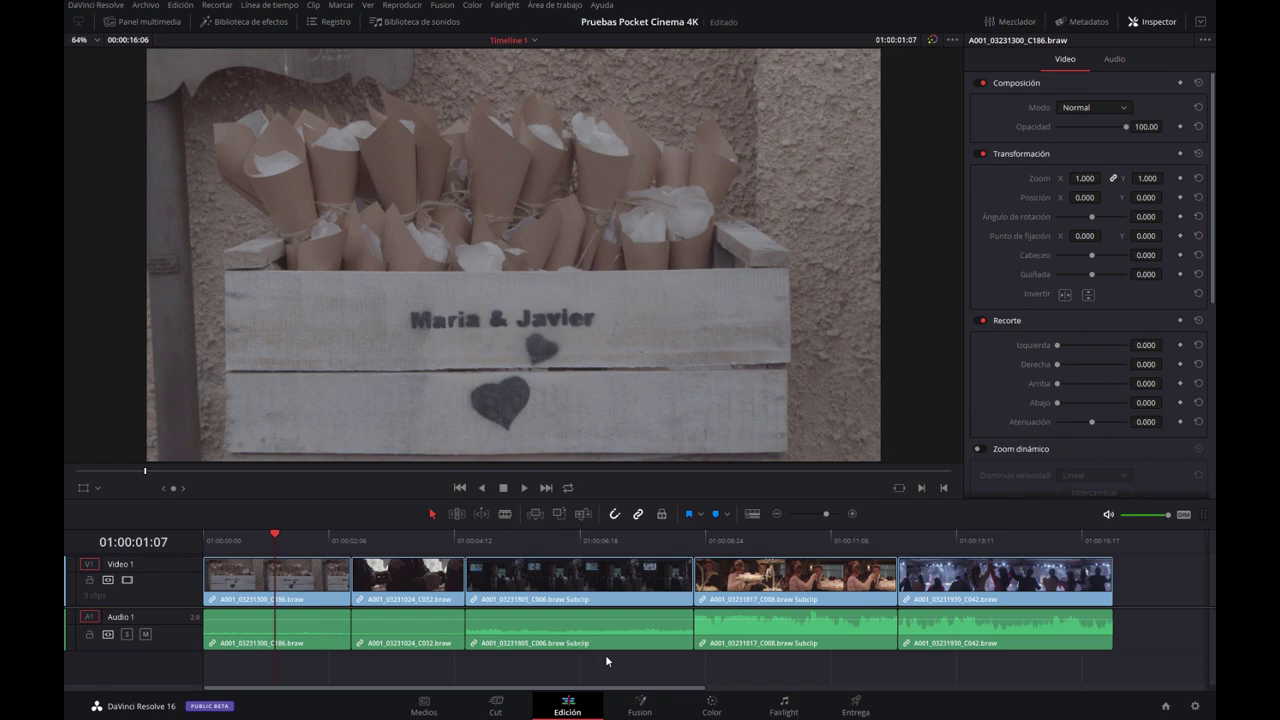
click(712, 706)
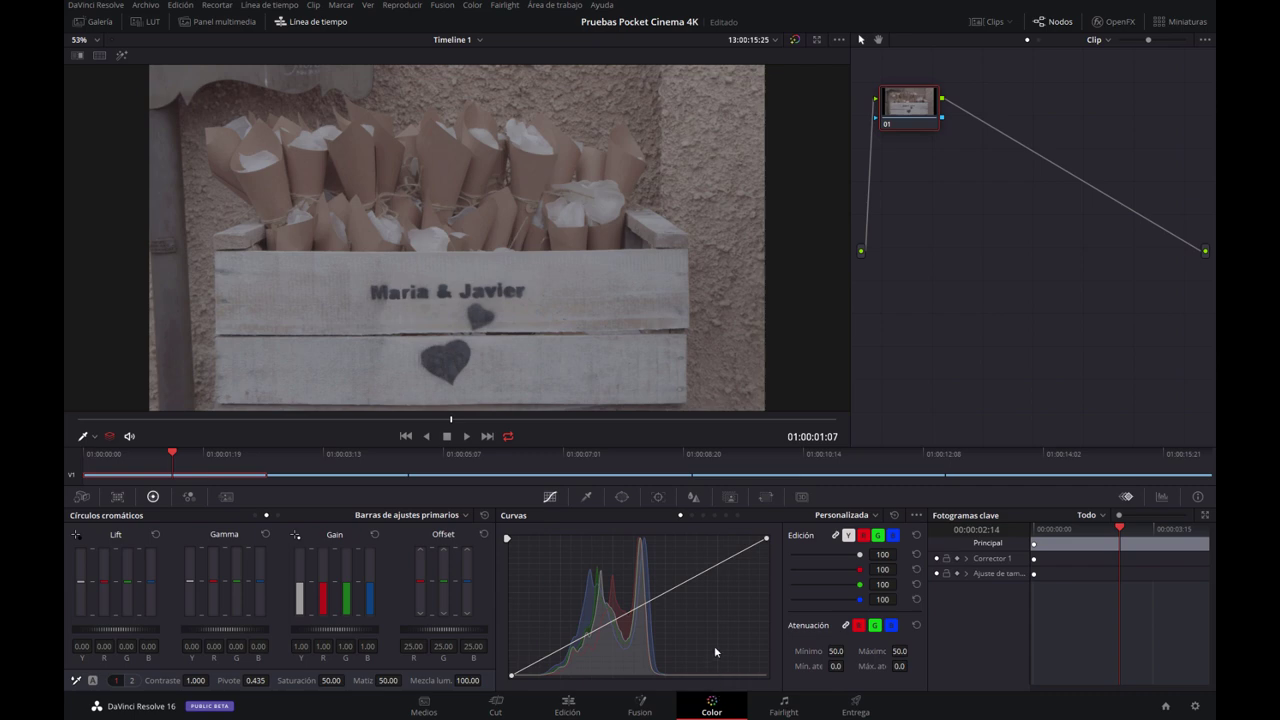
click(424, 706)
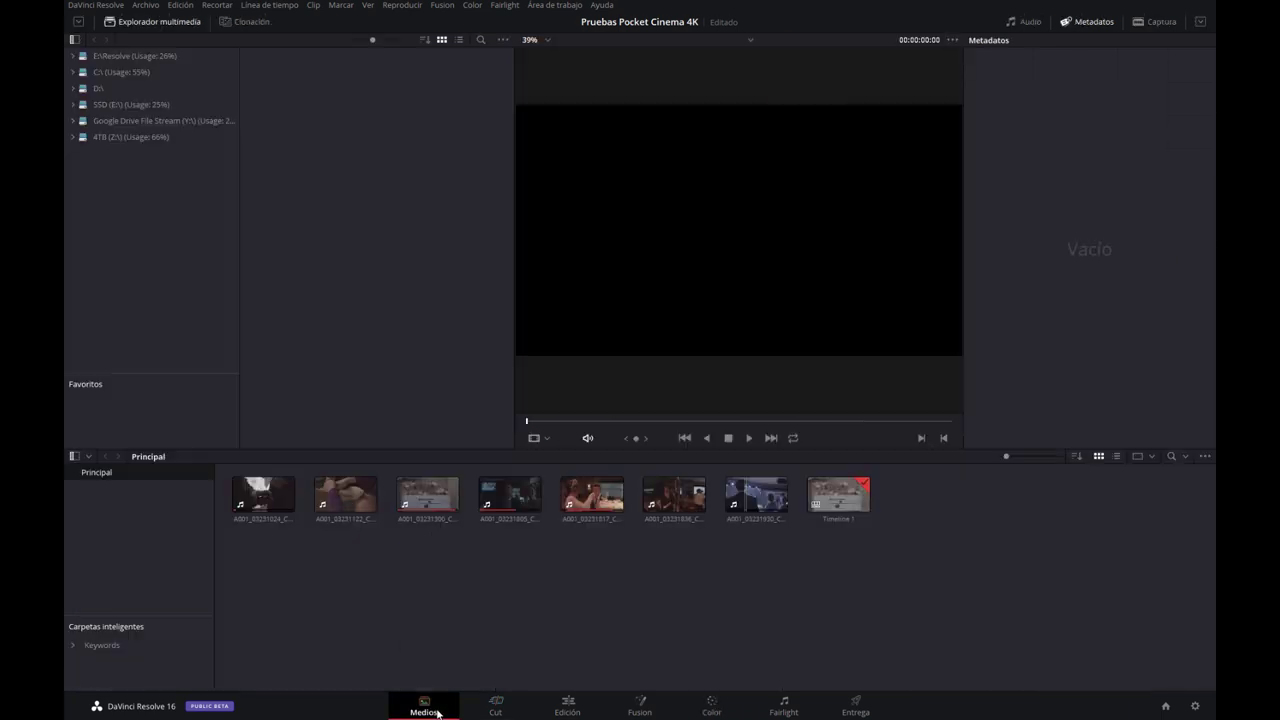
click(567, 706)
mouse_move(280, 537)
mouse_down()
mouse_move(196, 549)
mouse_move(261, 539)
mouse_up()
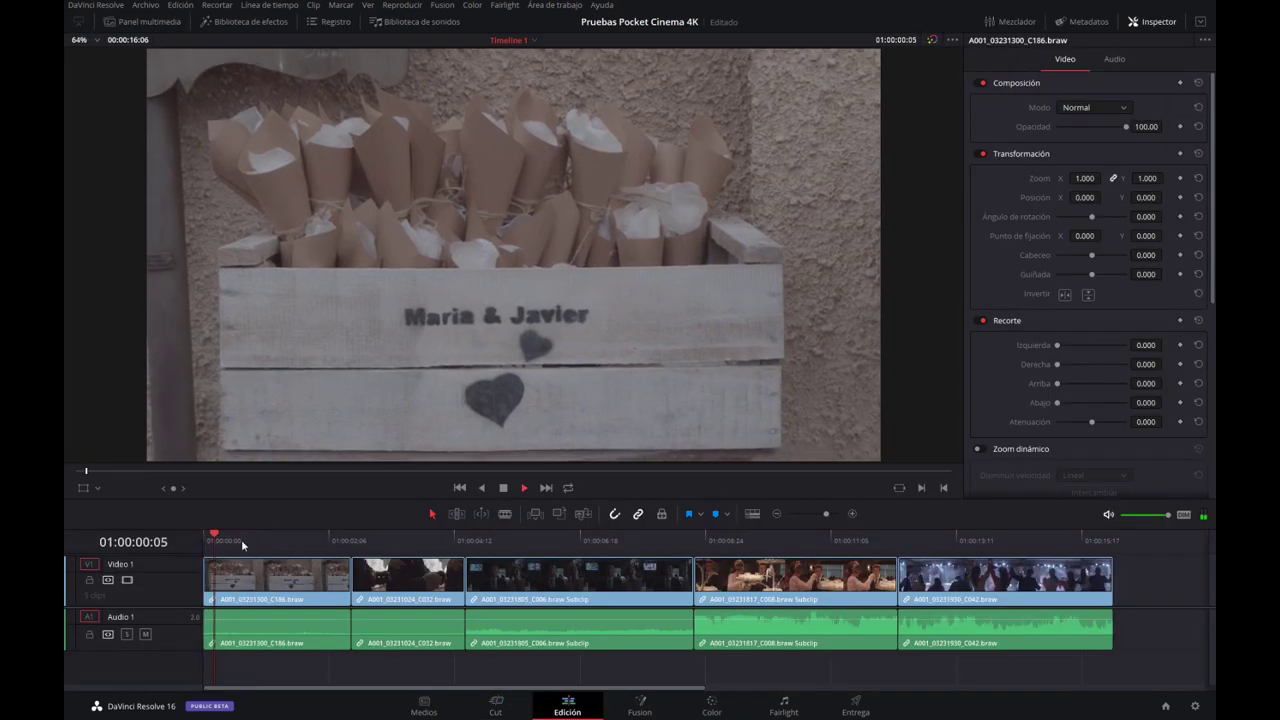
Mute the timeline audio, play the wedding clips from the cufflinks shot, then go to Color.
click(1108, 514)
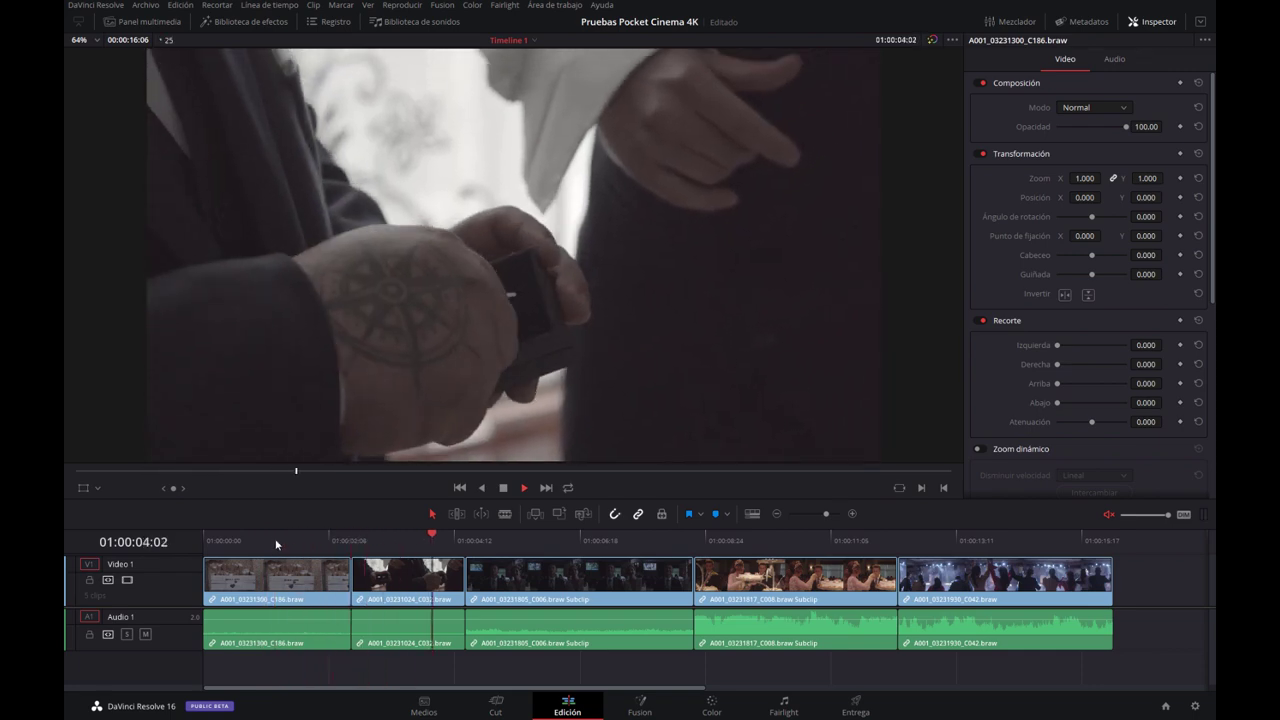
key(space)
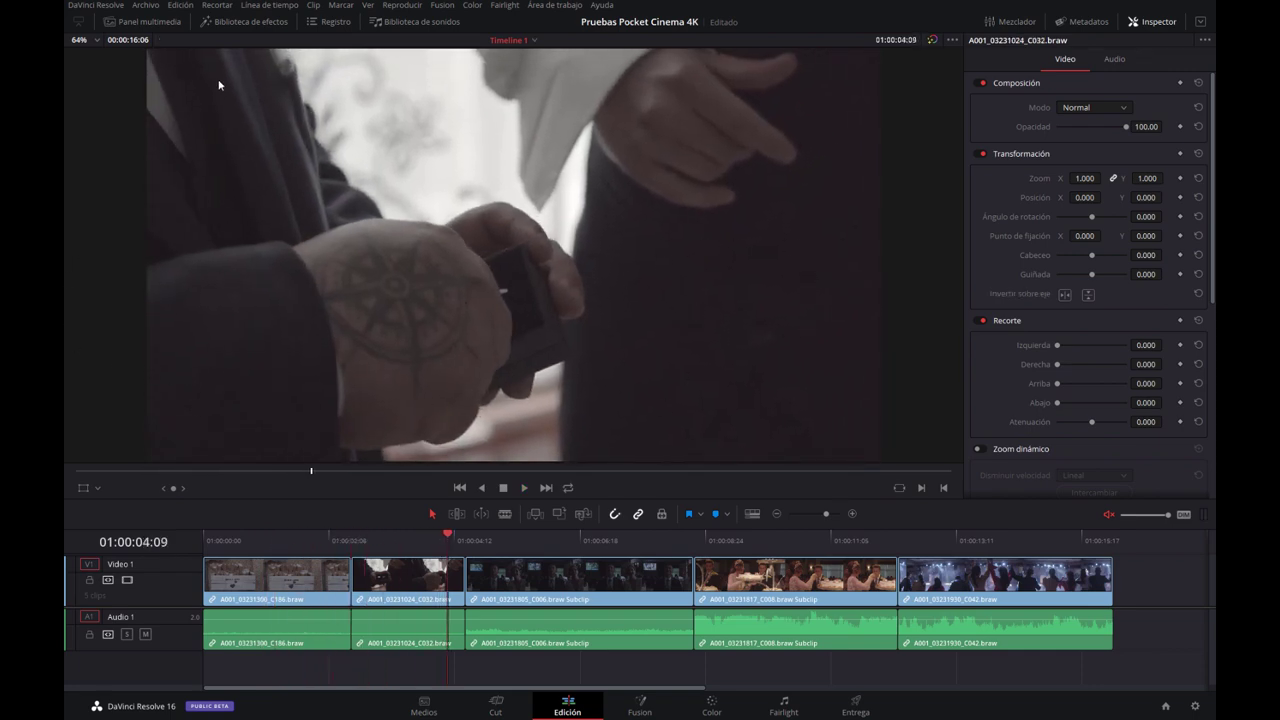
key(space)
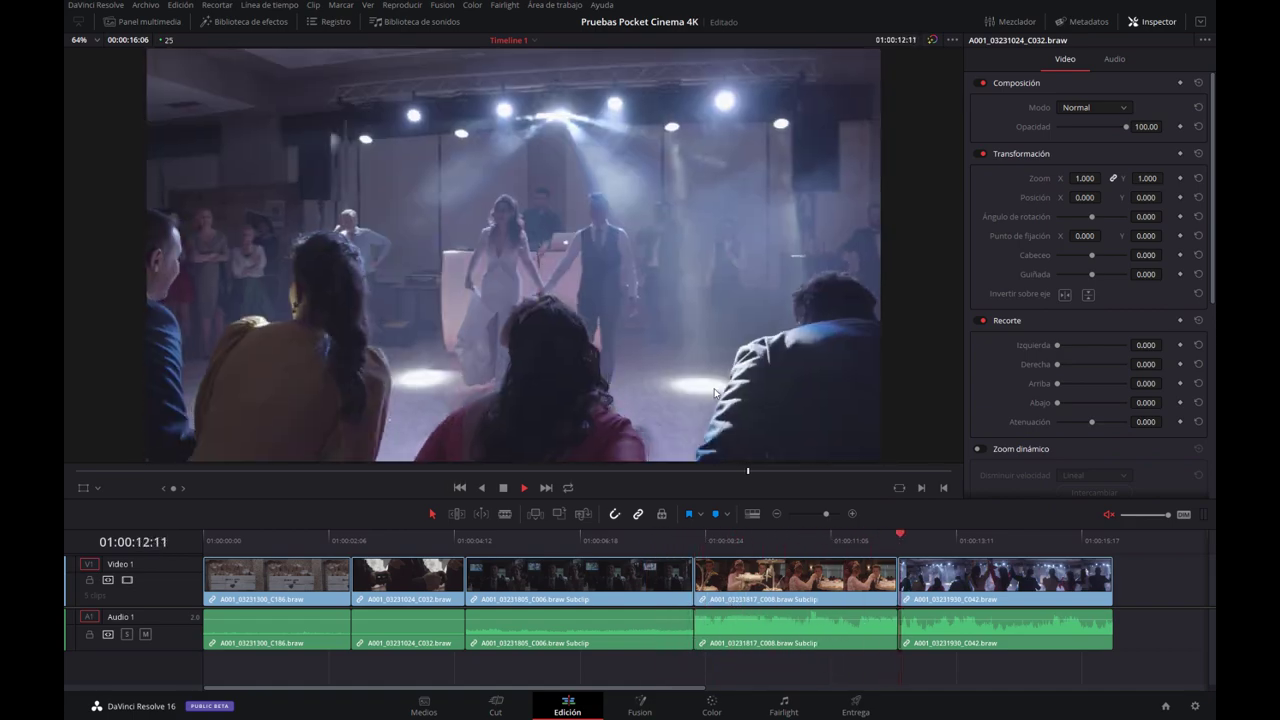
key(space)
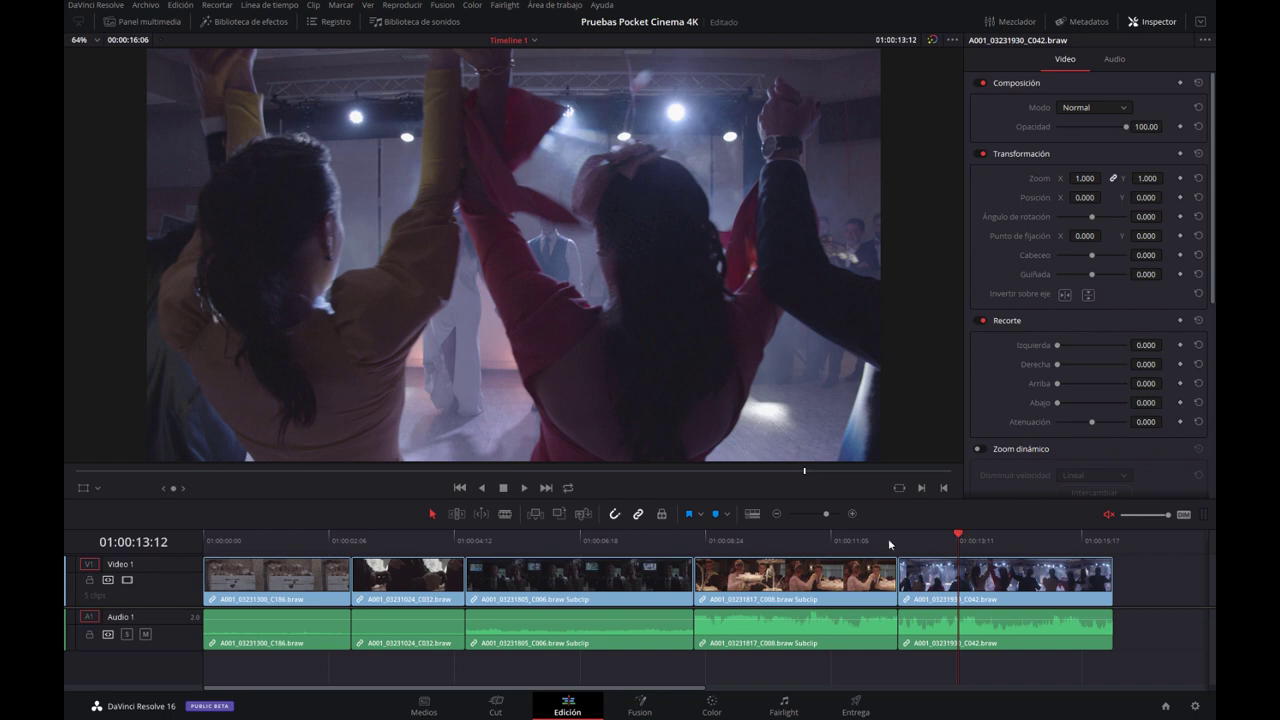
key(space)
drag(268, 540, 357, 540)
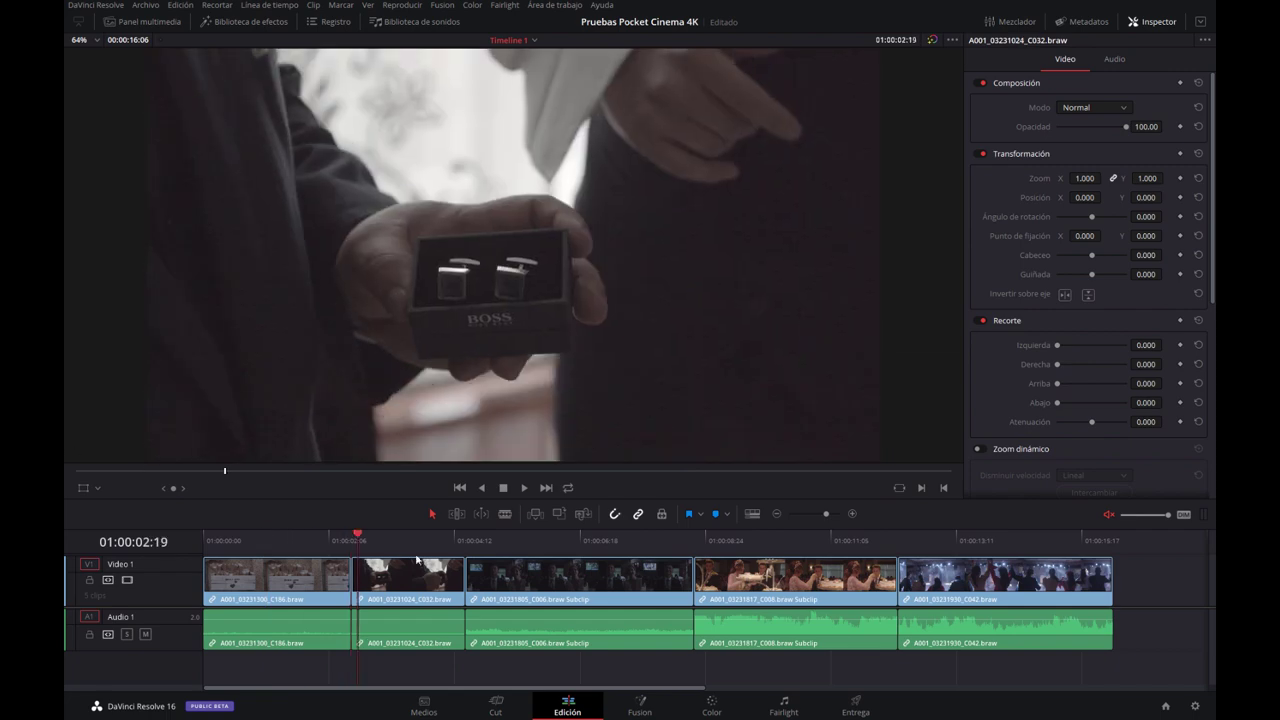
key(space)
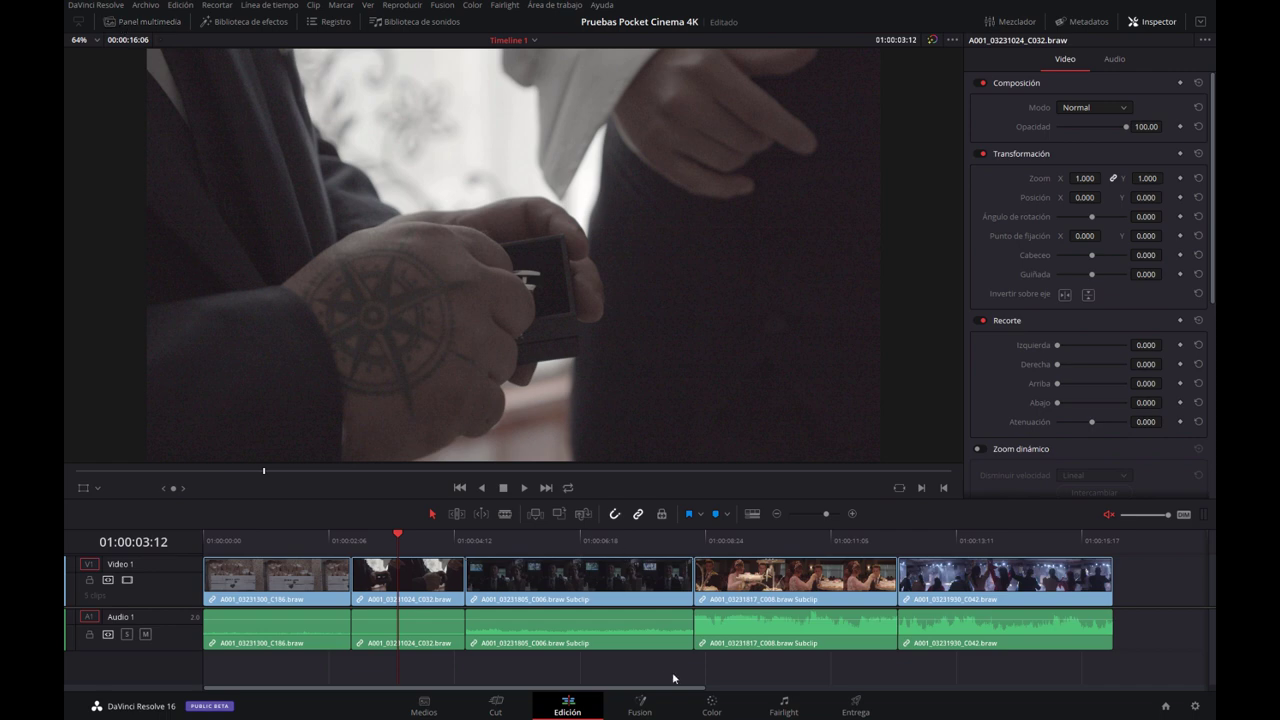
click(703, 702)
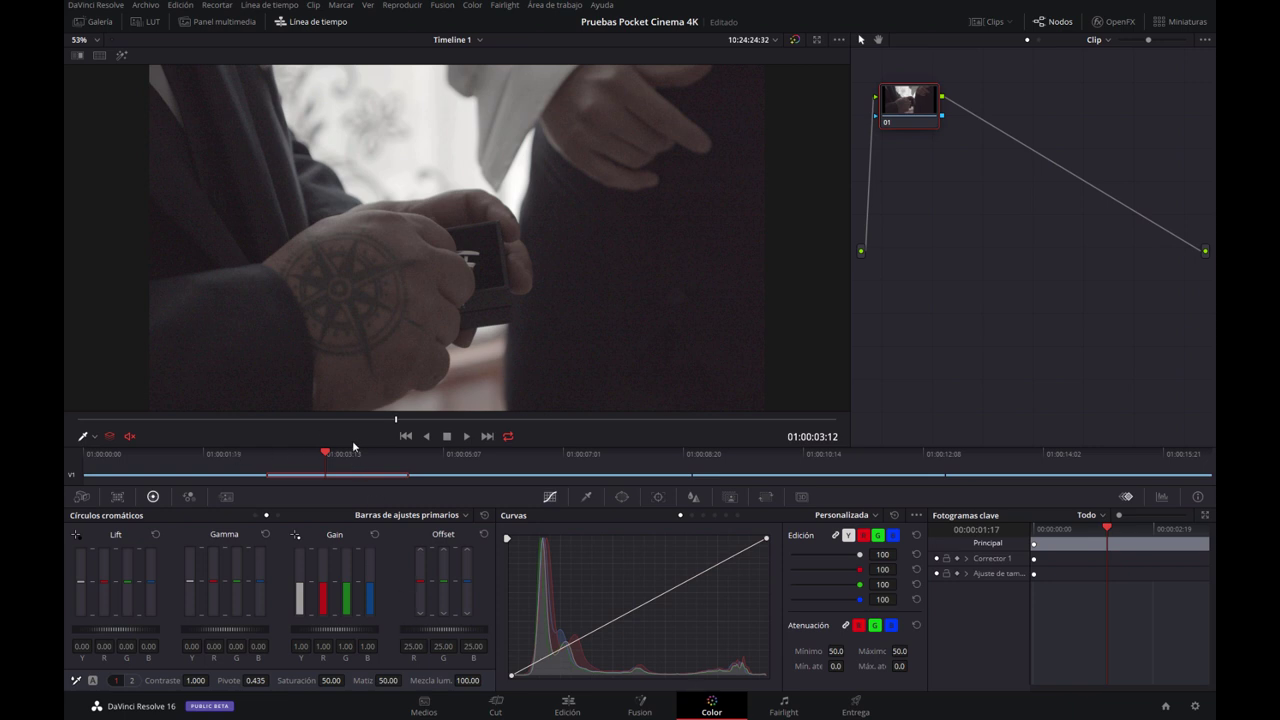
Jump back to the first clip at 01:00:00:00 on the Color page.
click(405, 436)
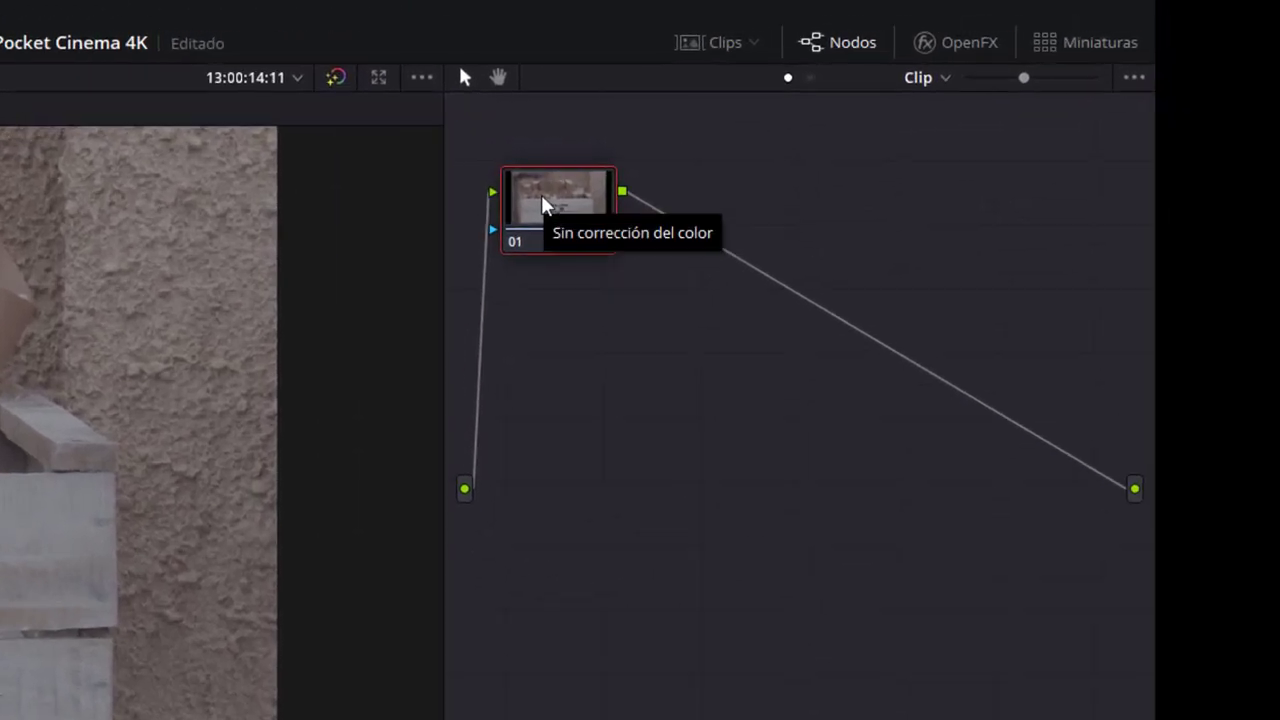
Open node 01's context menu and reveal its LUT > LUT 3D list.
right_click(676, 166)
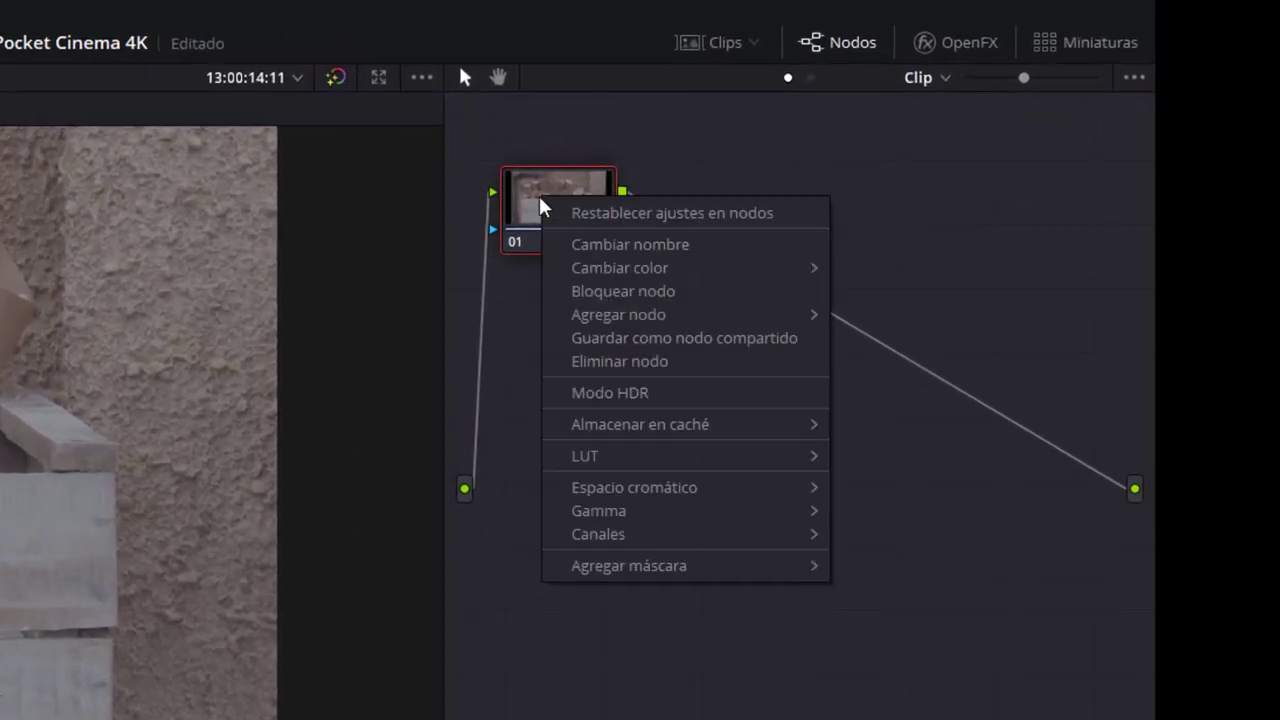
key(Escape)
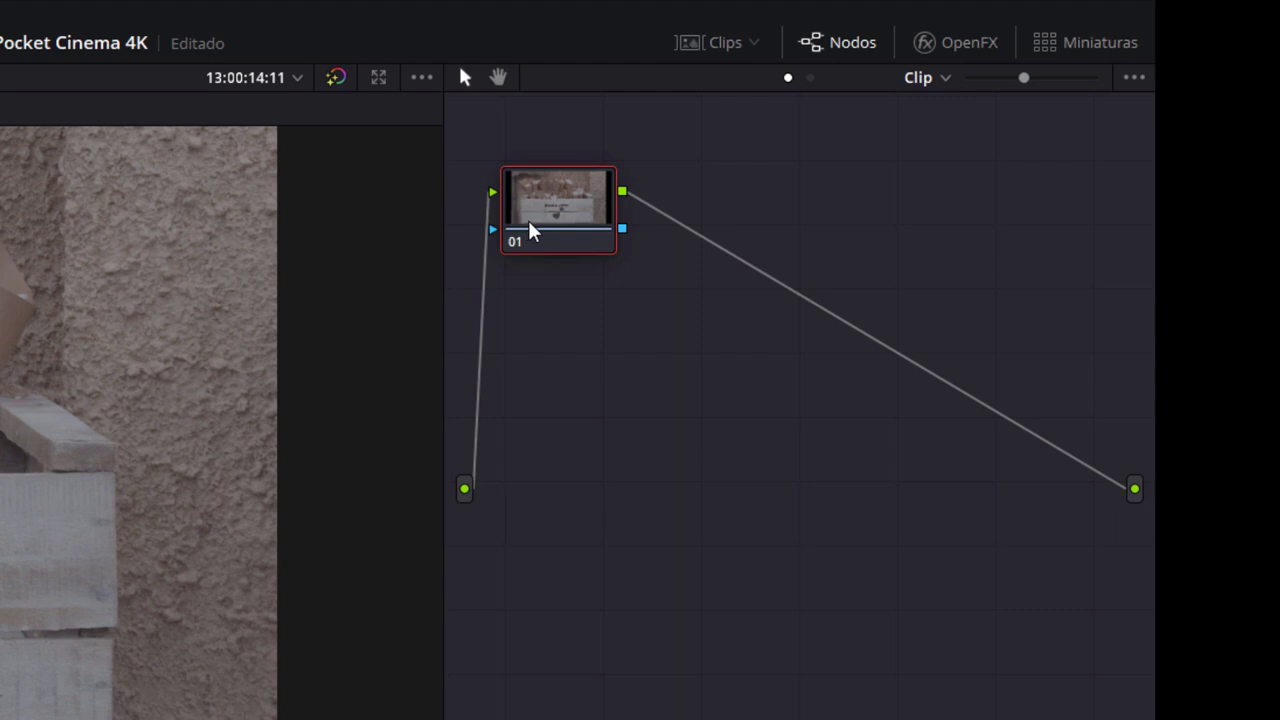
right_click(529, 214)
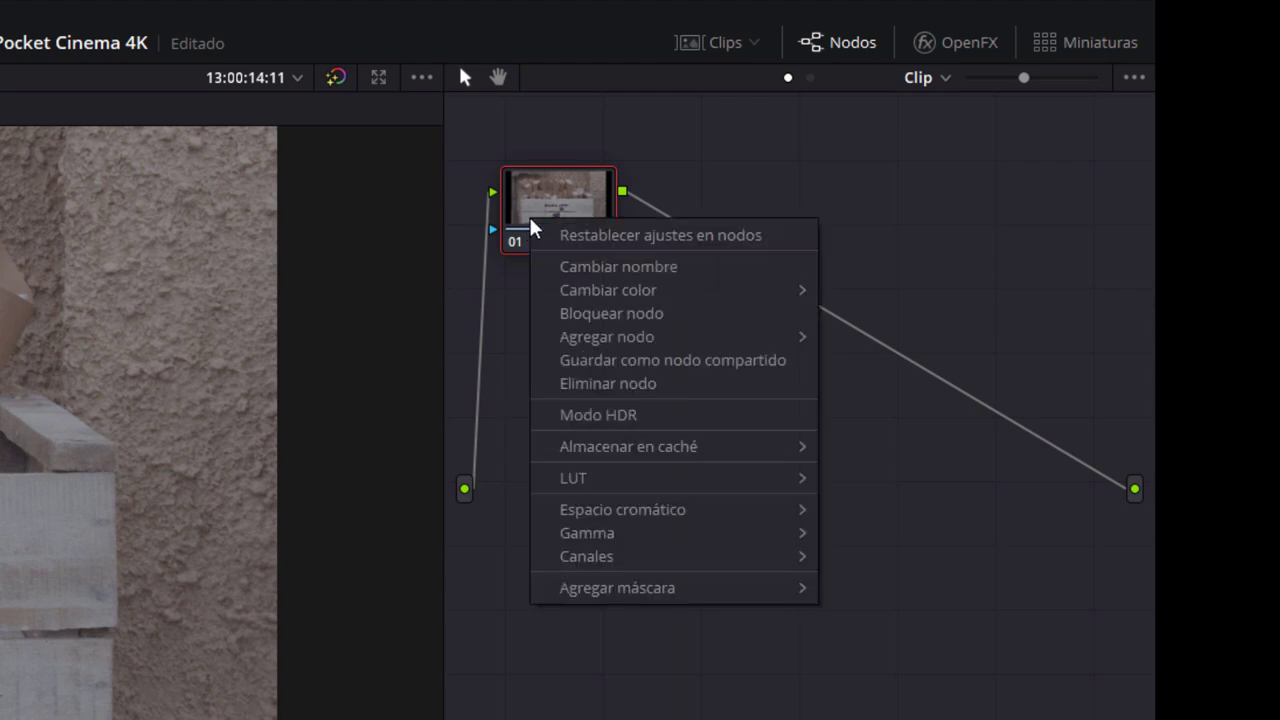
mouse_move(599, 479)
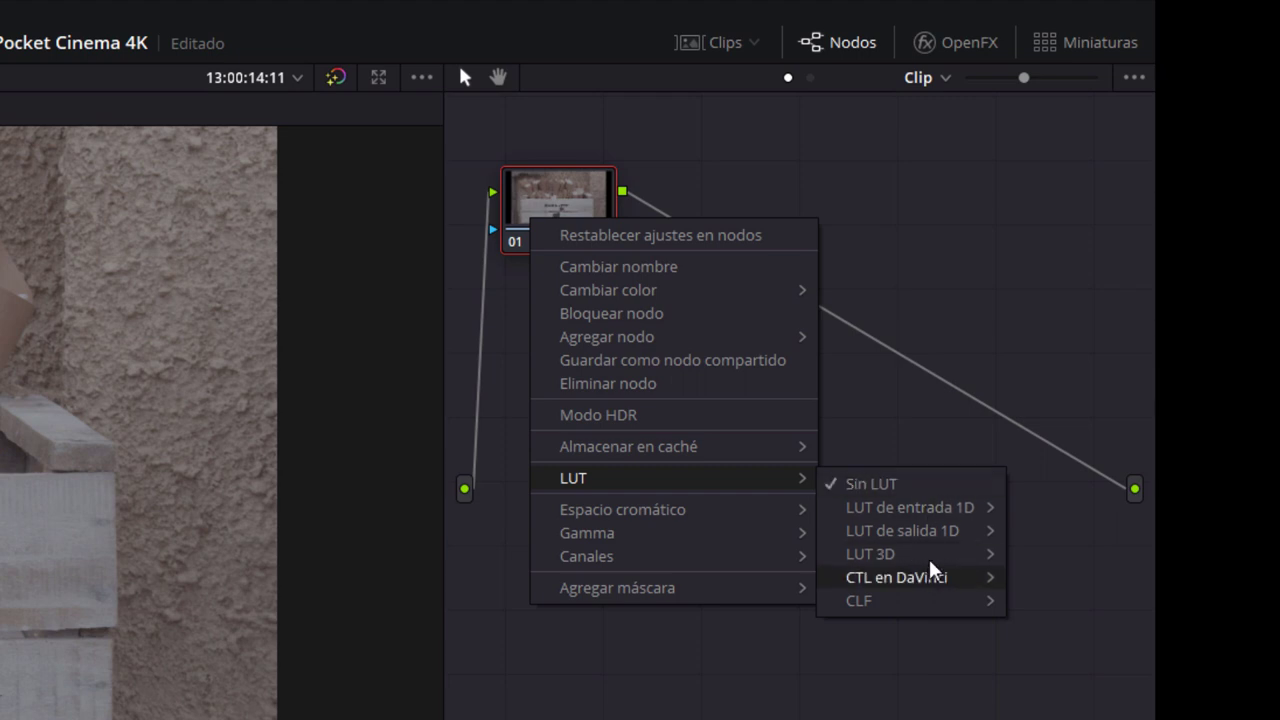
mouse_move(931, 558)
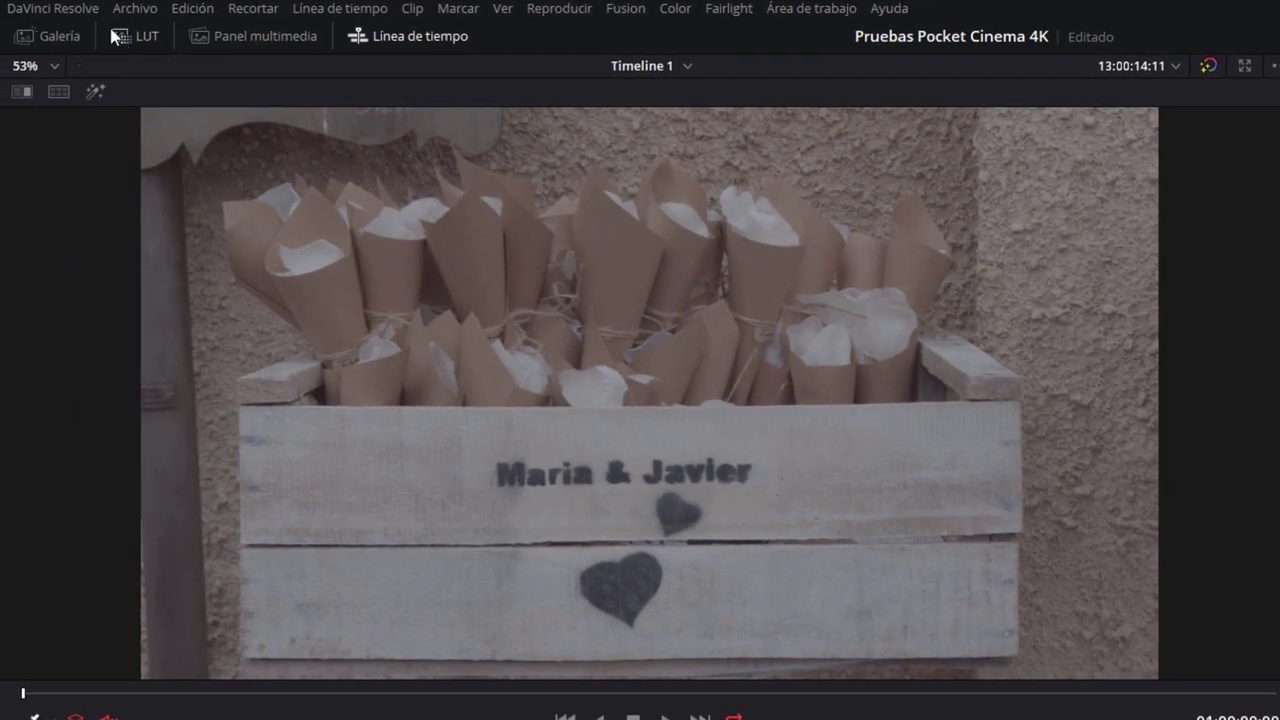
Apply the Blackmagic Pocket 4K Film to Extended Video LUT from the LUT library, then close it.
click(134, 37)
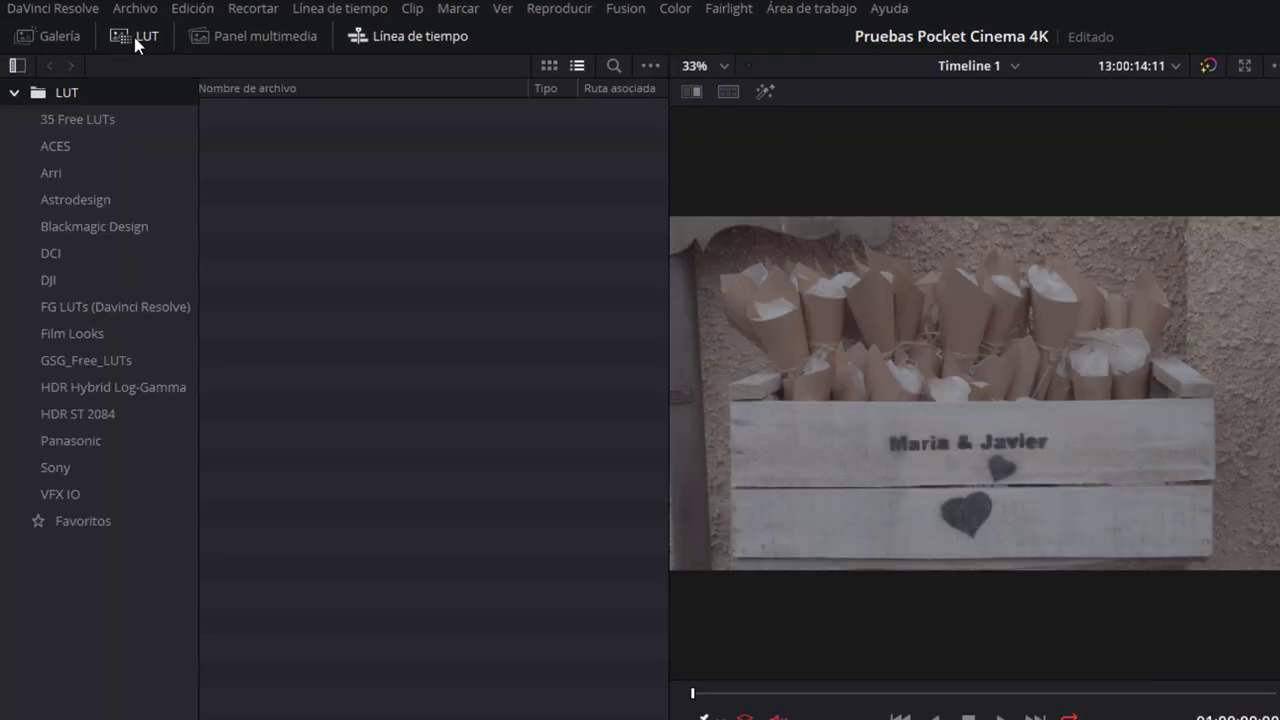
click(72, 232)
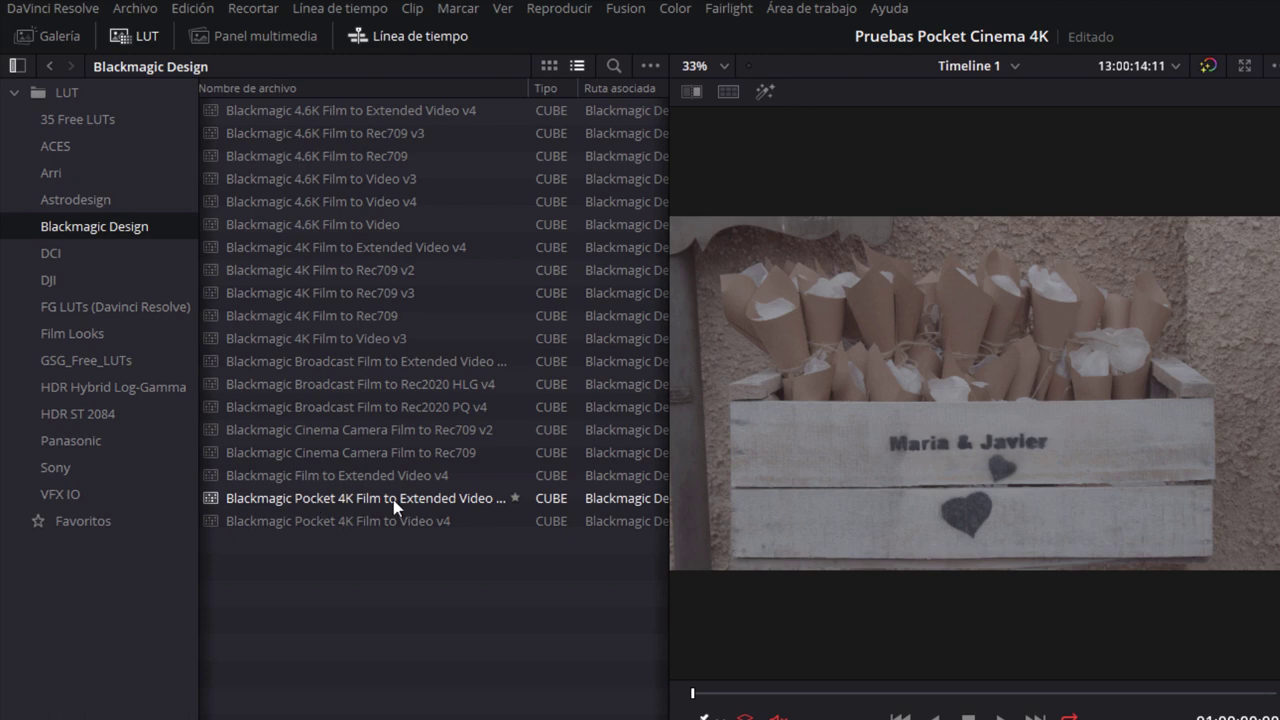
click(357, 524)
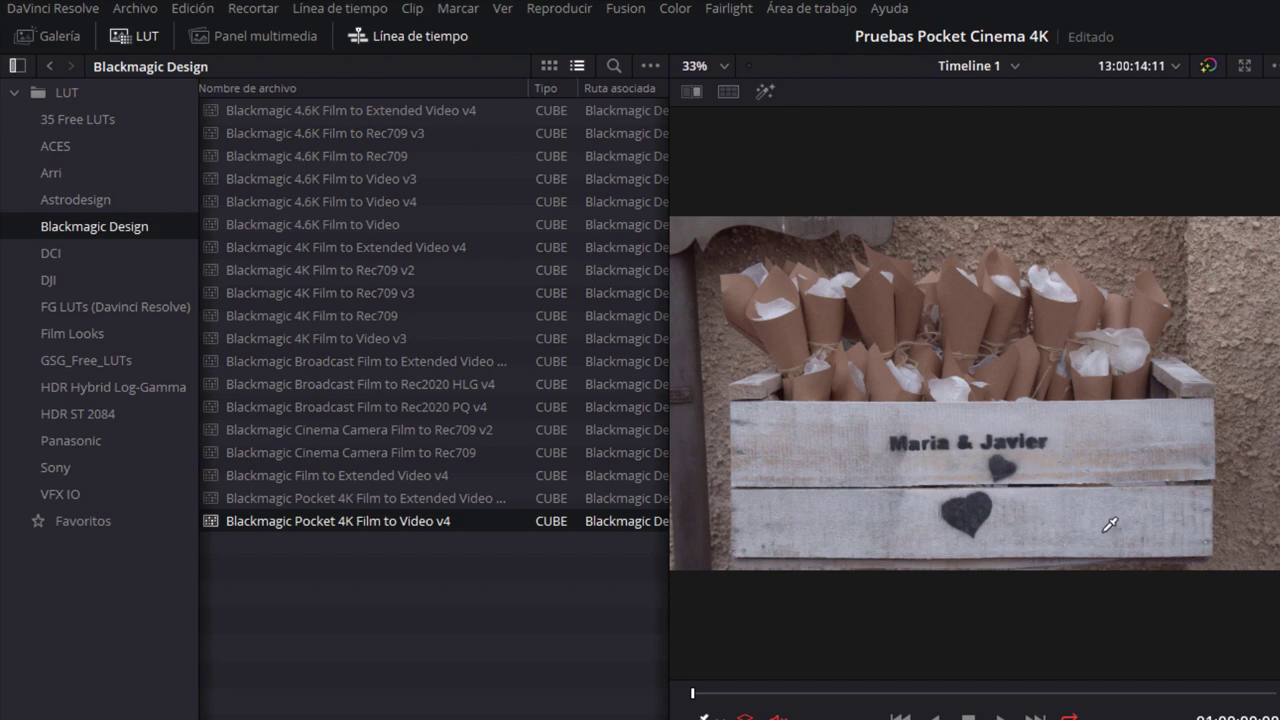
click(350, 498)
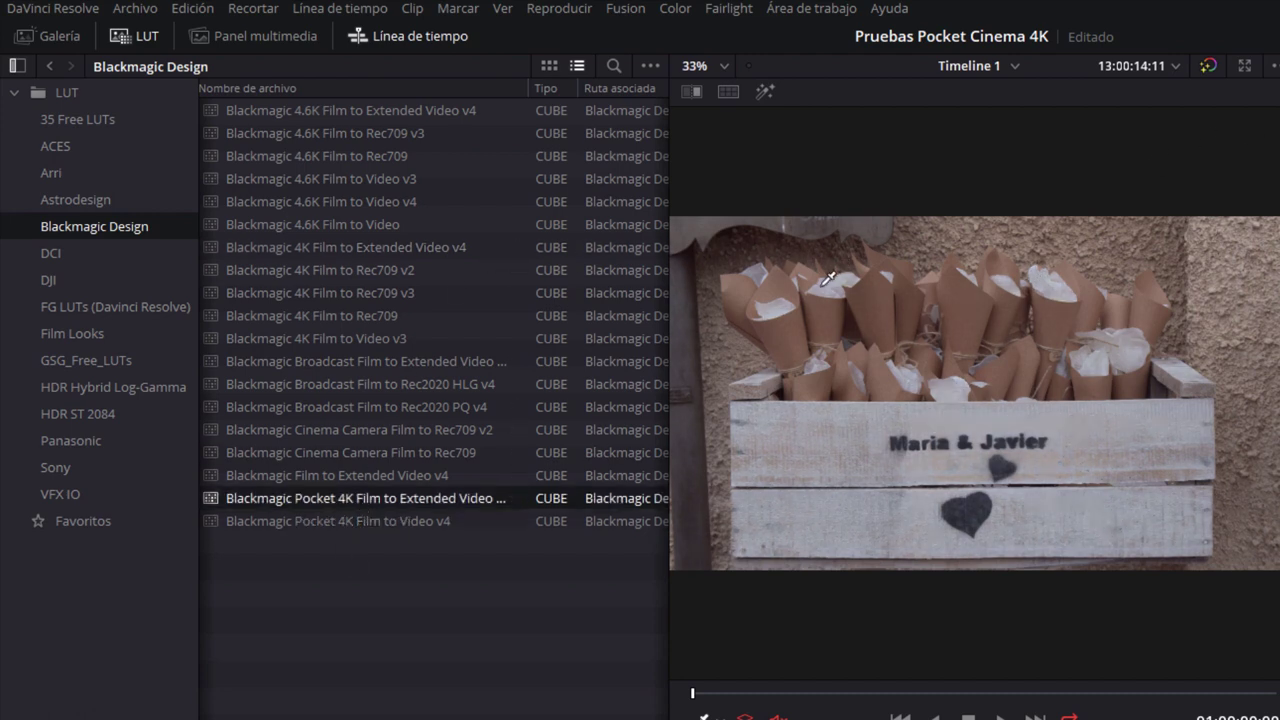
click(137, 38)
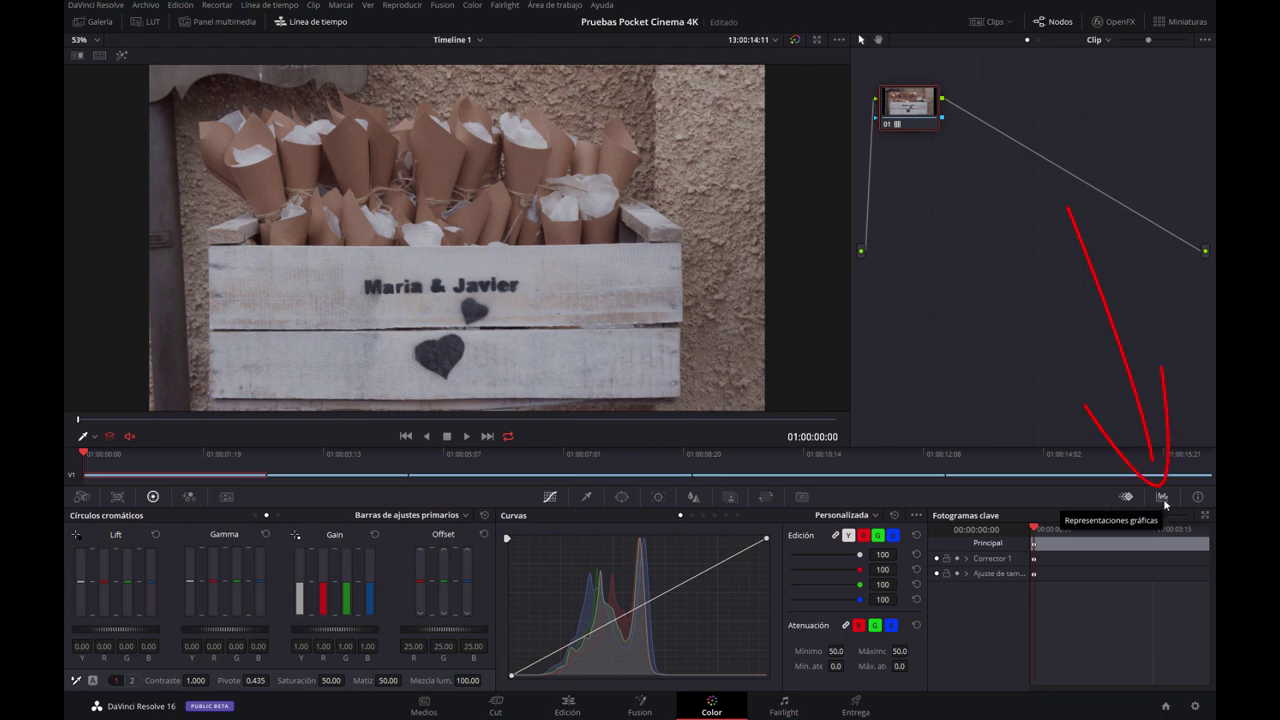
Pop the scopes out into a floating window showing Forma de onda instead of Vectorscopio.
click(1163, 500)
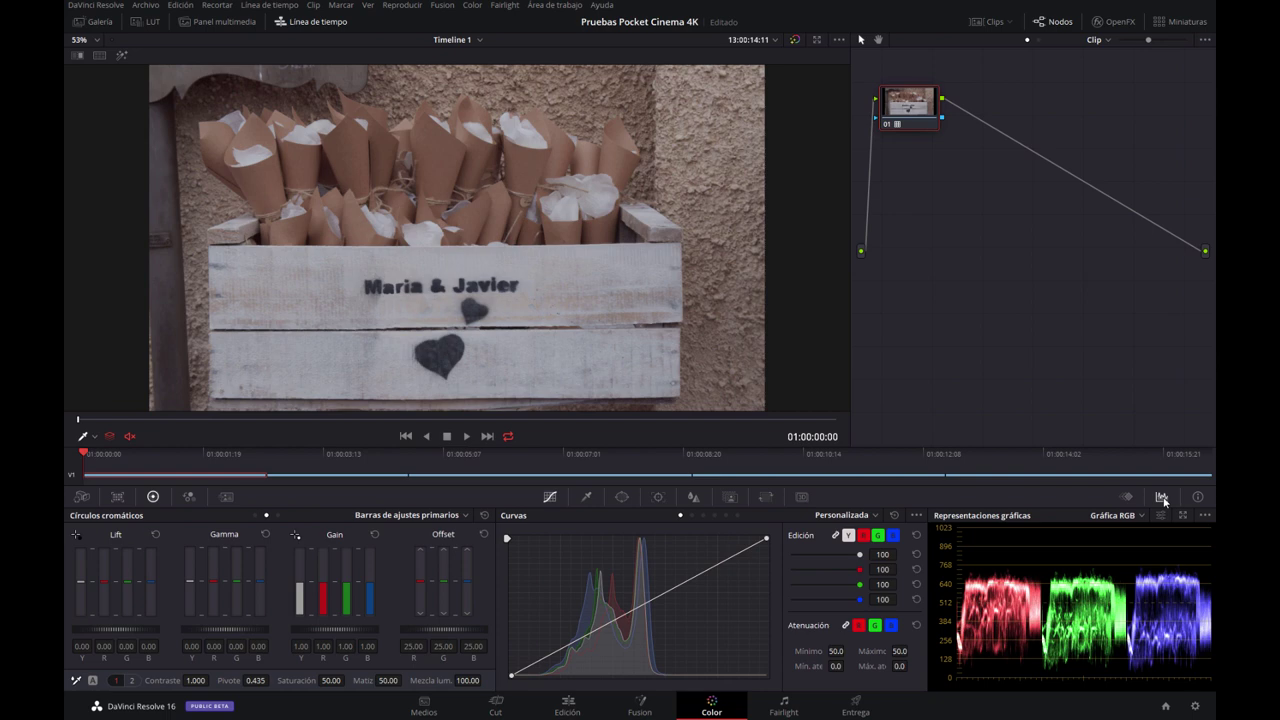
click(1164, 502)
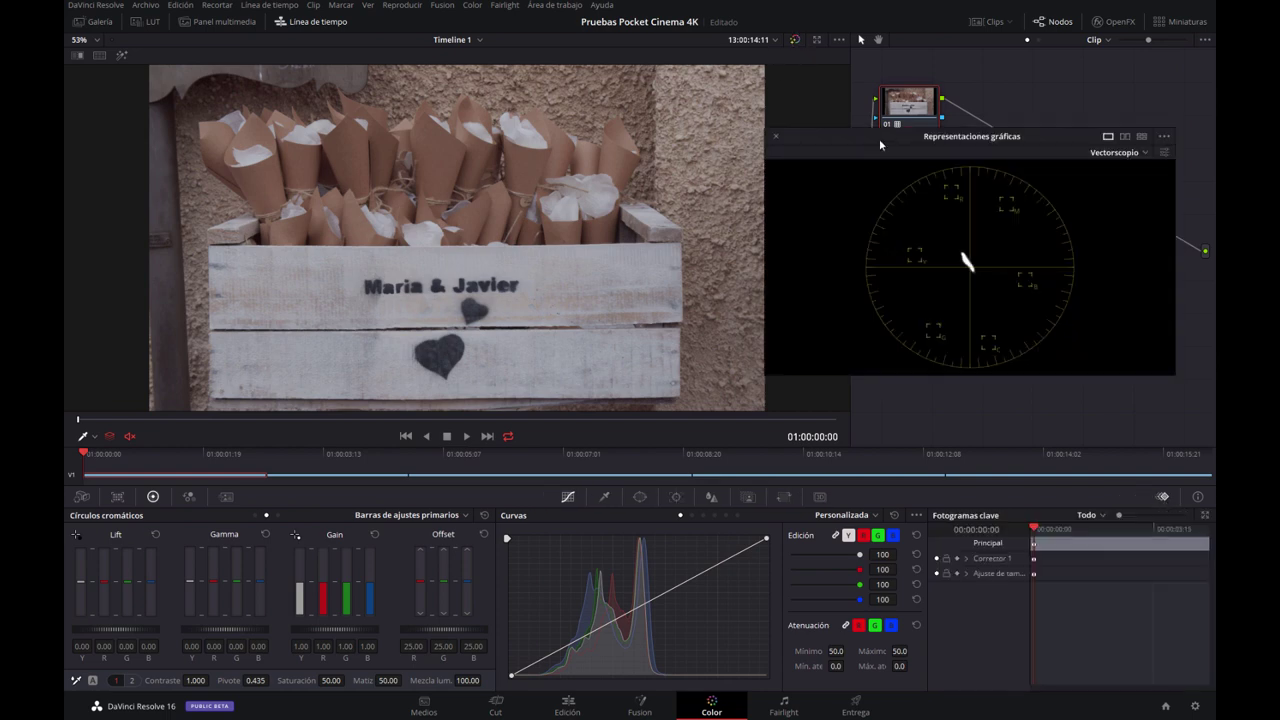
drag(880, 145, 438, 110)
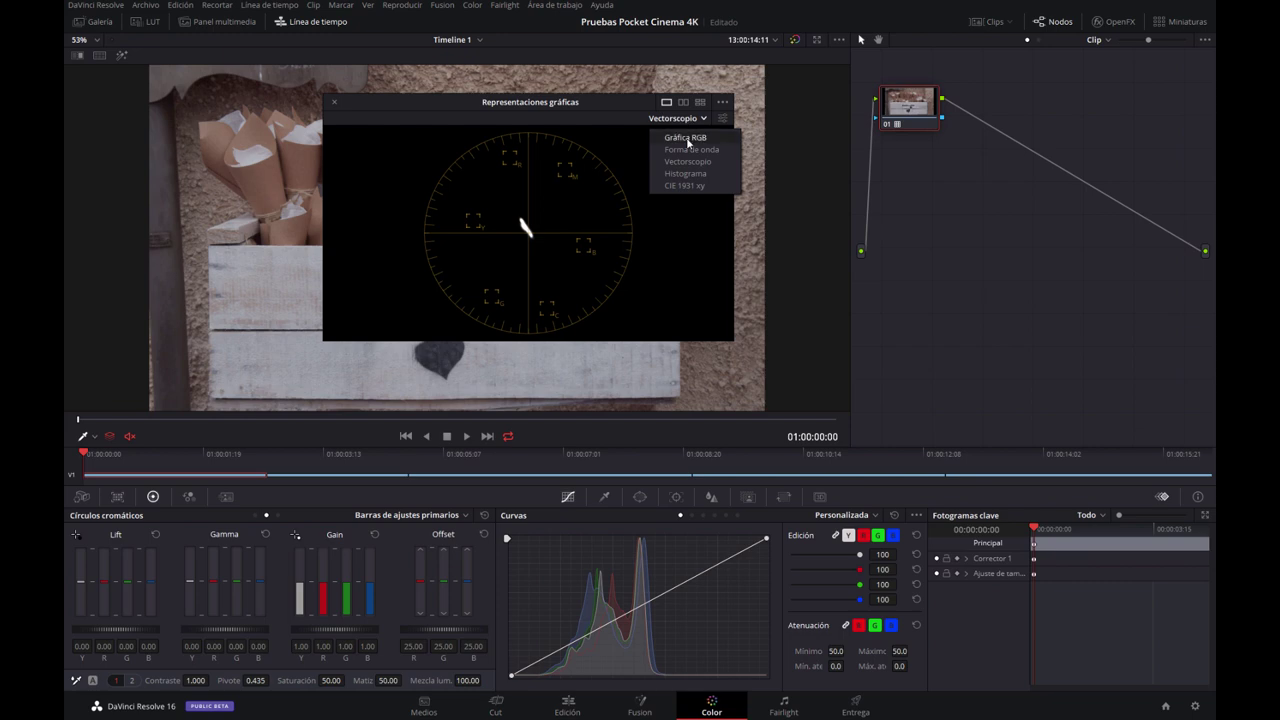
click(691, 149)
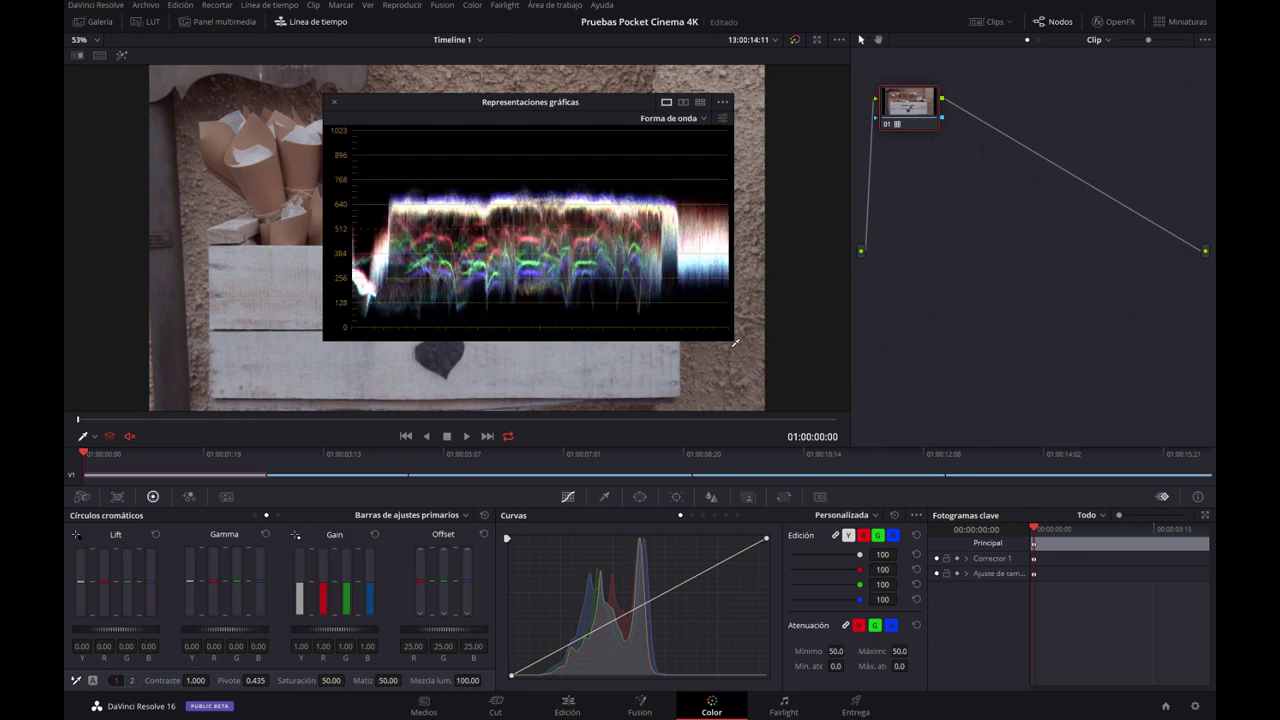
Enlarge the waveform window and place it beside the viewer over the node area.
mouse_move(734, 340)
mouse_down()
mouse_move(793, 377)
mouse_move(1028, 597)
mouse_up()
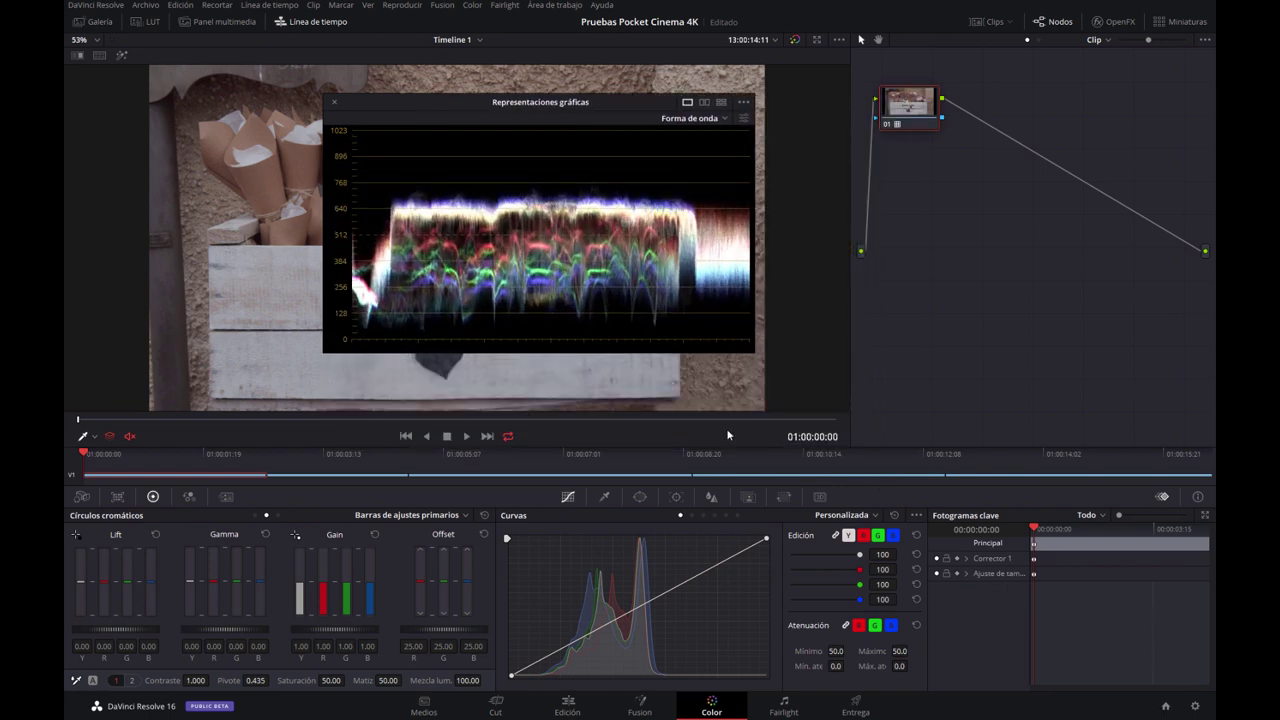
mouse_move(443, 107)
mouse_down()
mouse_move(900, 125)
mouse_move(888, 120)
mouse_up()
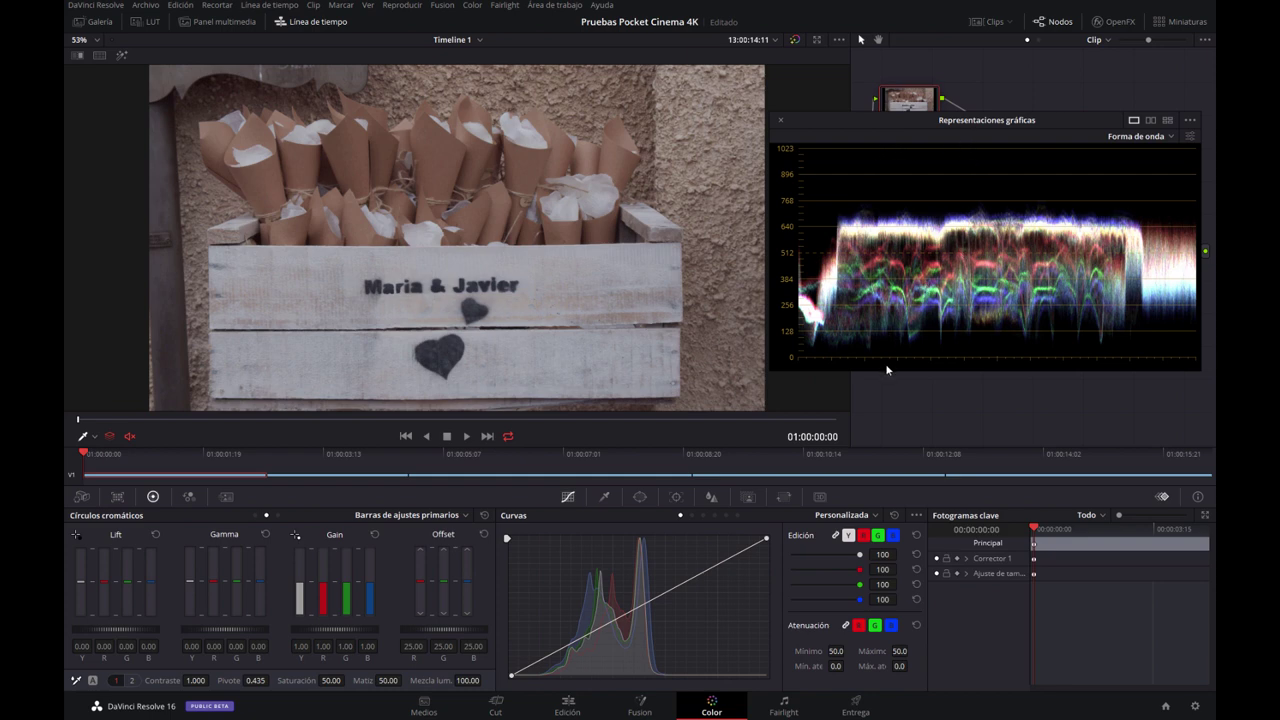
drag(917, 121, 920, 284)
Reset node 01's grade with Restablecer ajustes en nodos to remove the LUT.
right_click(930, 110)
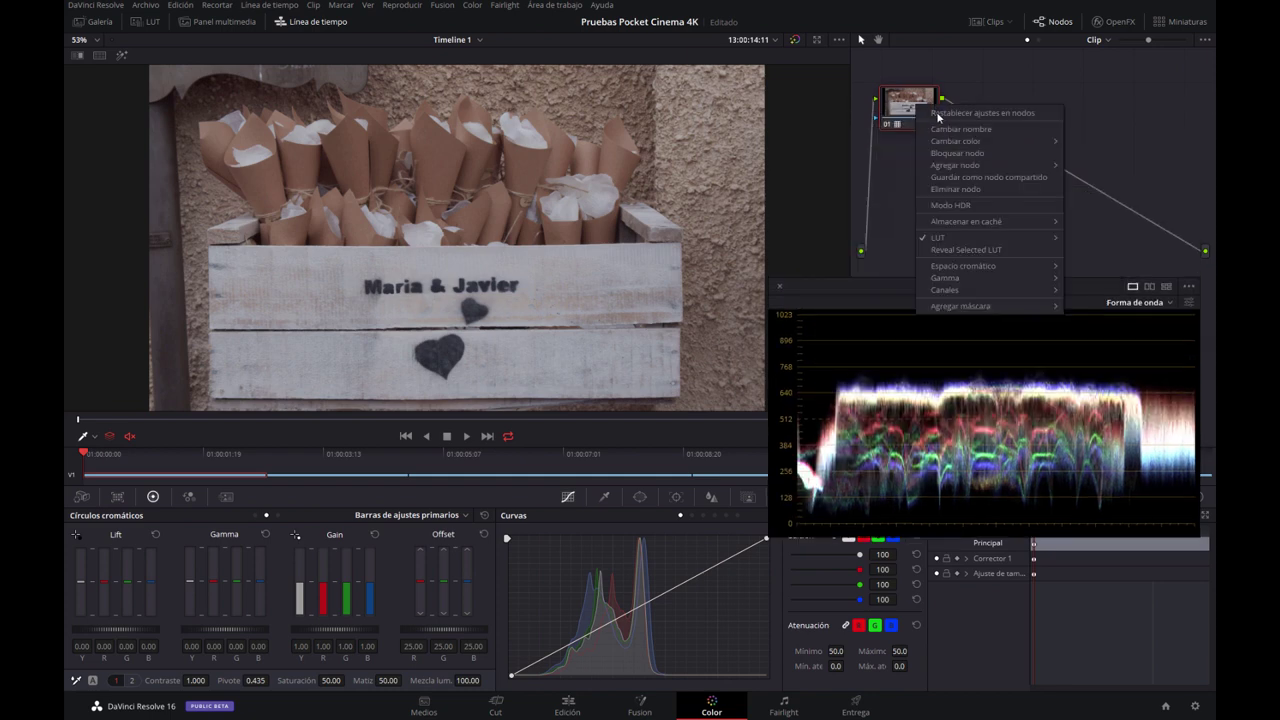
click(947, 115)
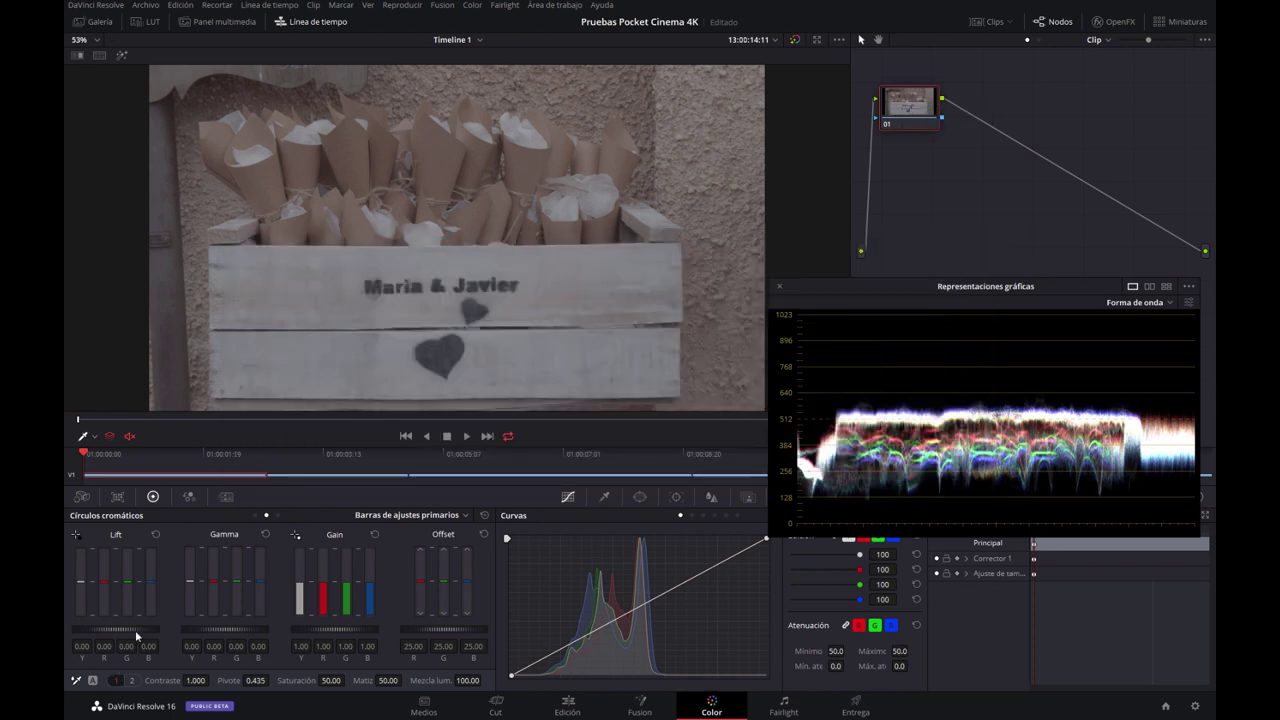
Switch the primaries to colour wheels and grade lift -0.06, gamma 0.03, gain 1.66.
click(255, 515)
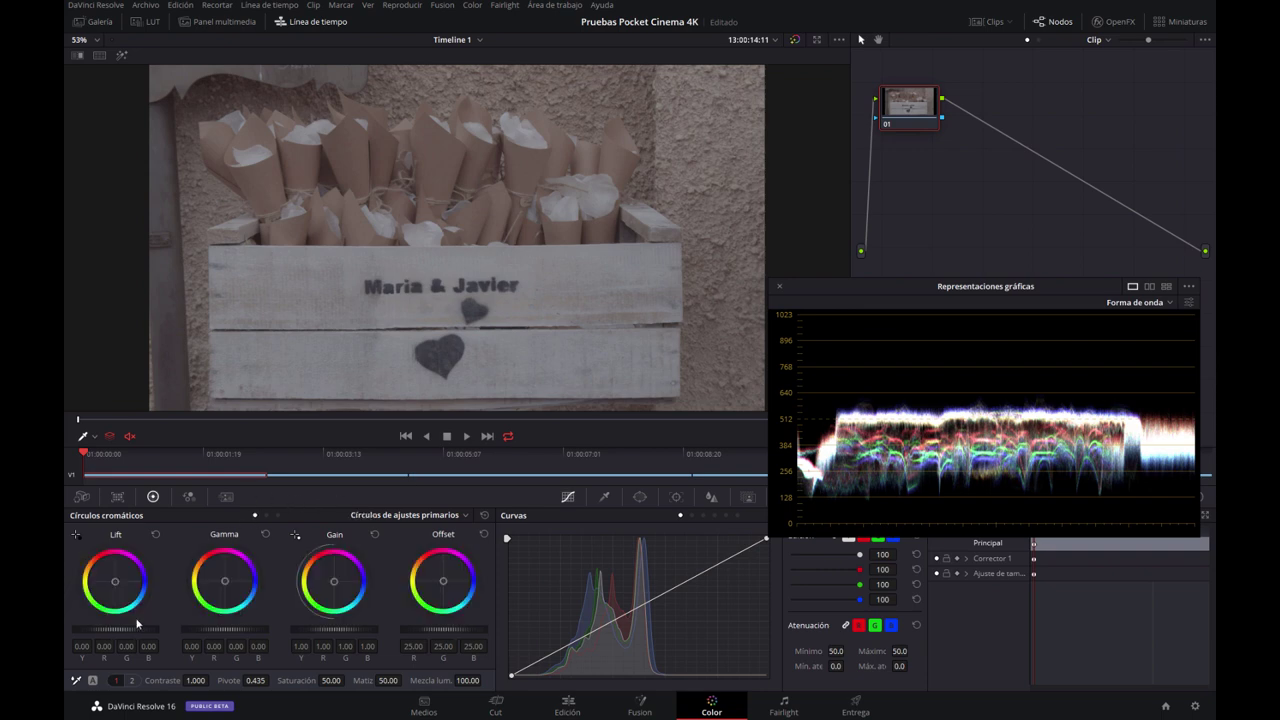
drag(137, 636, 112, 636)
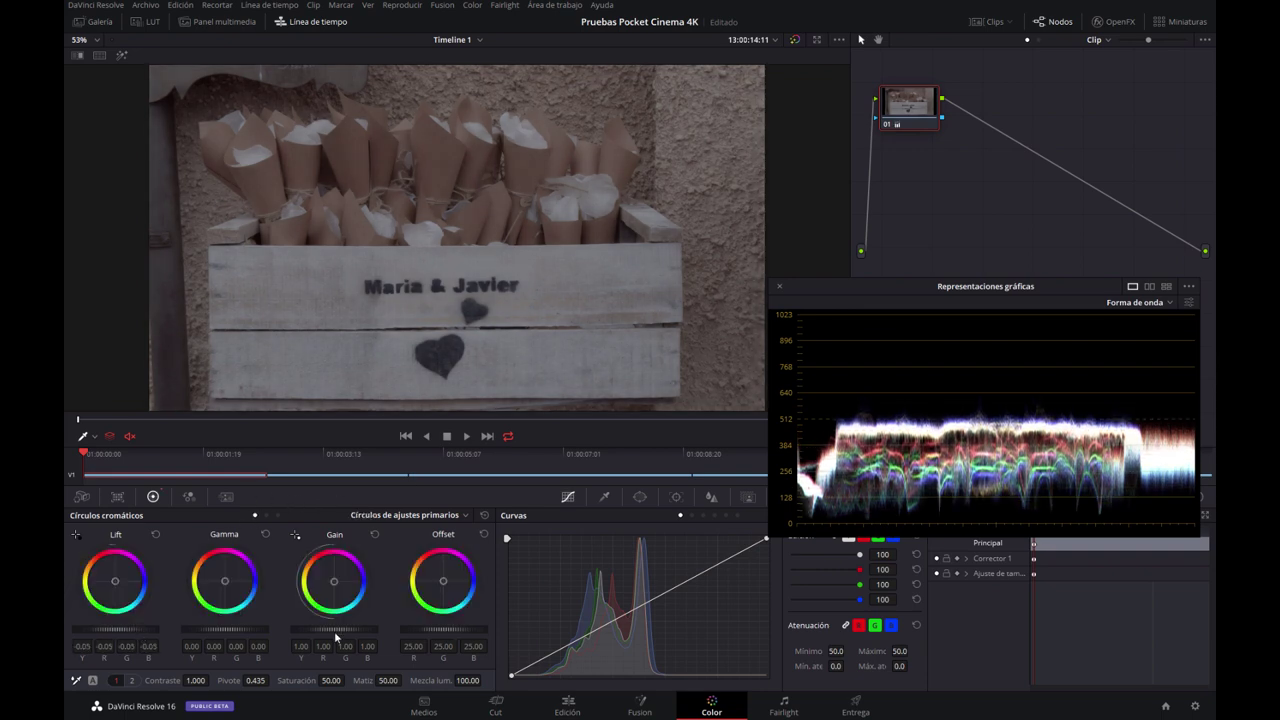
drag(334, 628, 400, 628)
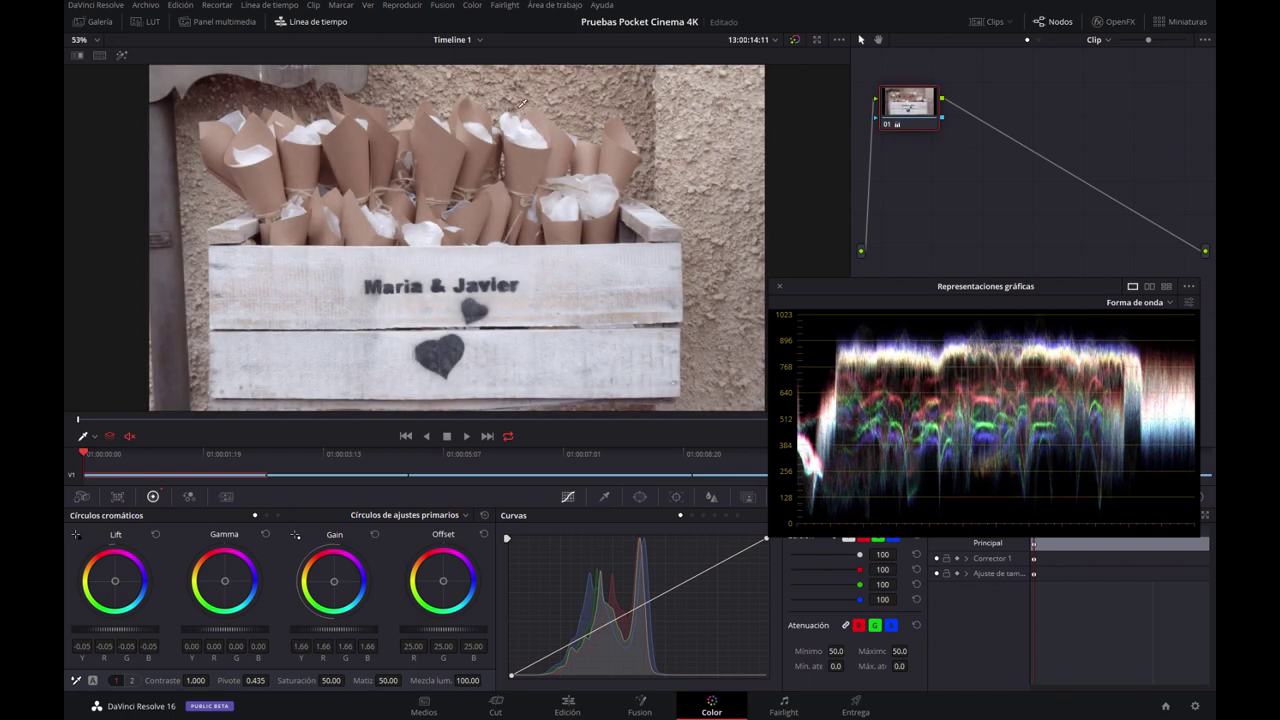
drag(230, 634, 238, 634)
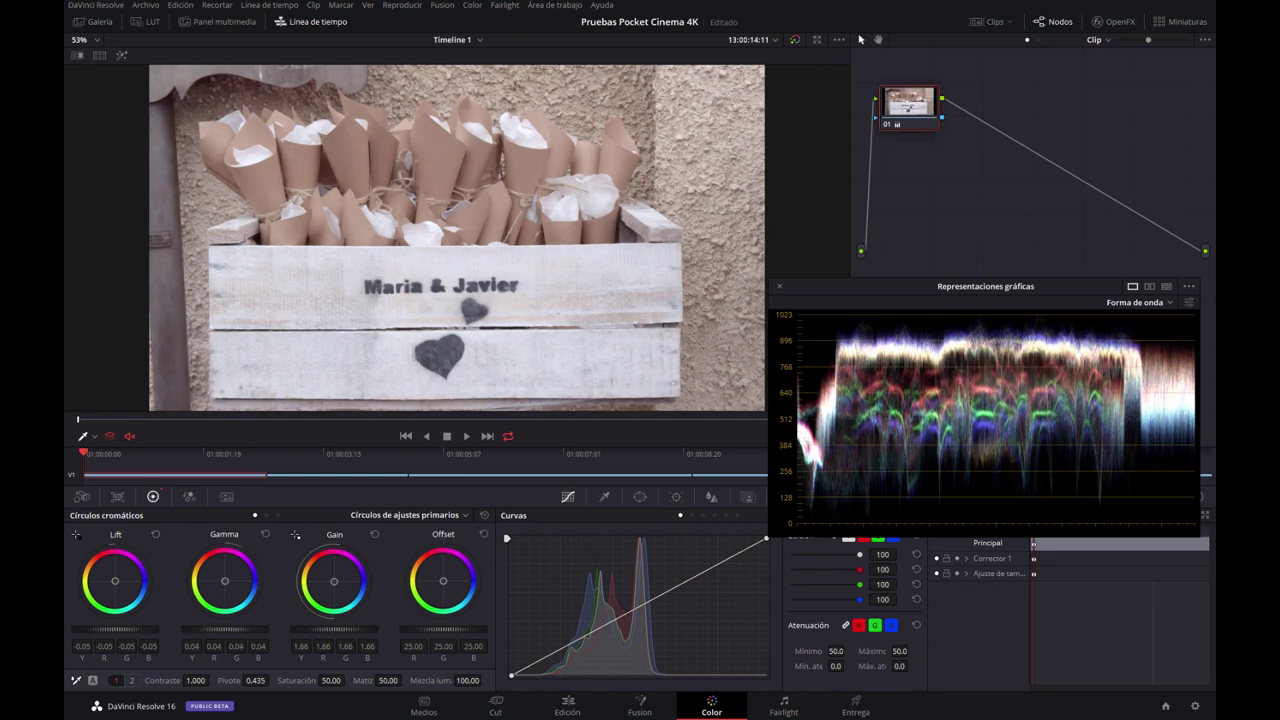
drag(115, 629, 112, 629)
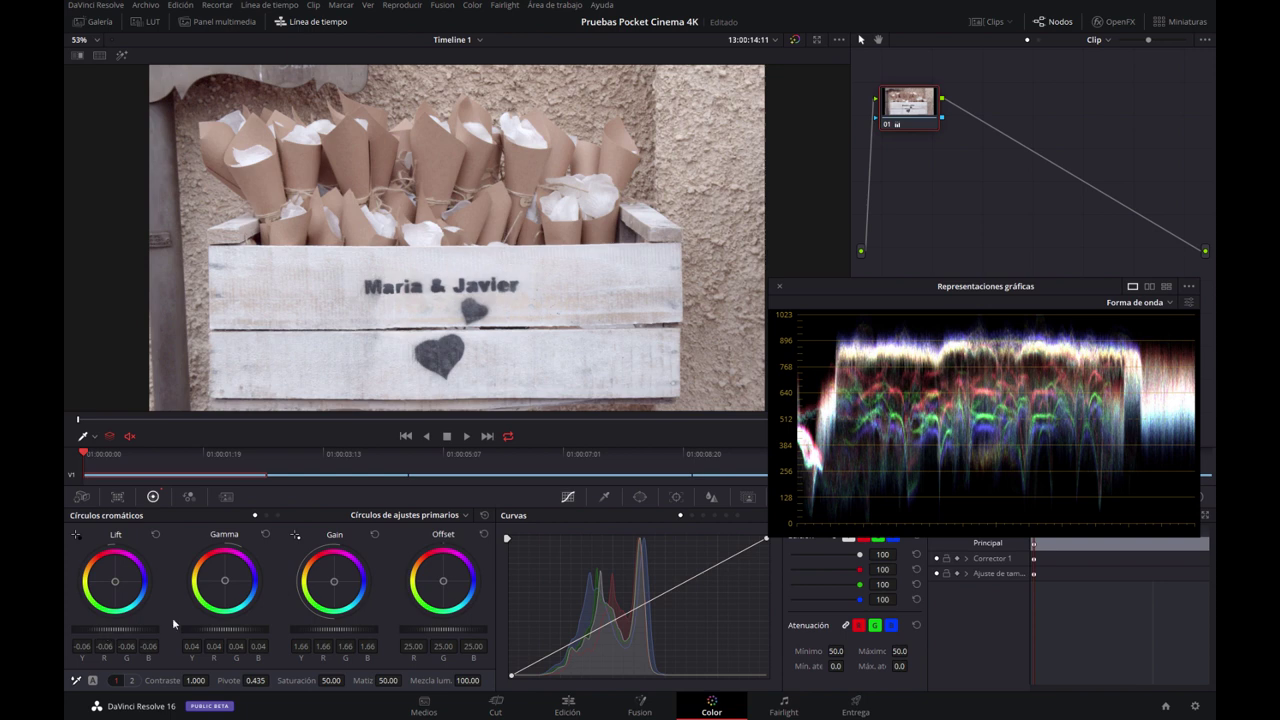
drag(242, 630, 239, 630)
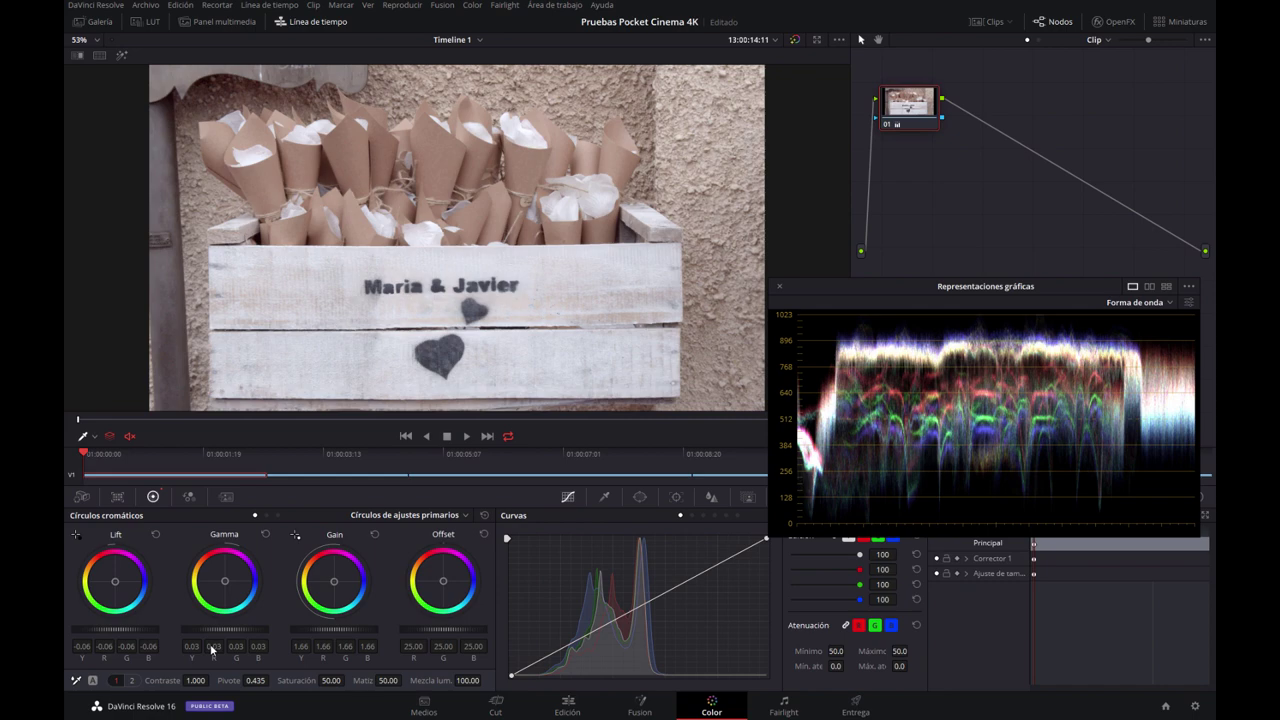
Open the project settings from the Archivo menu.
click(172, 5)
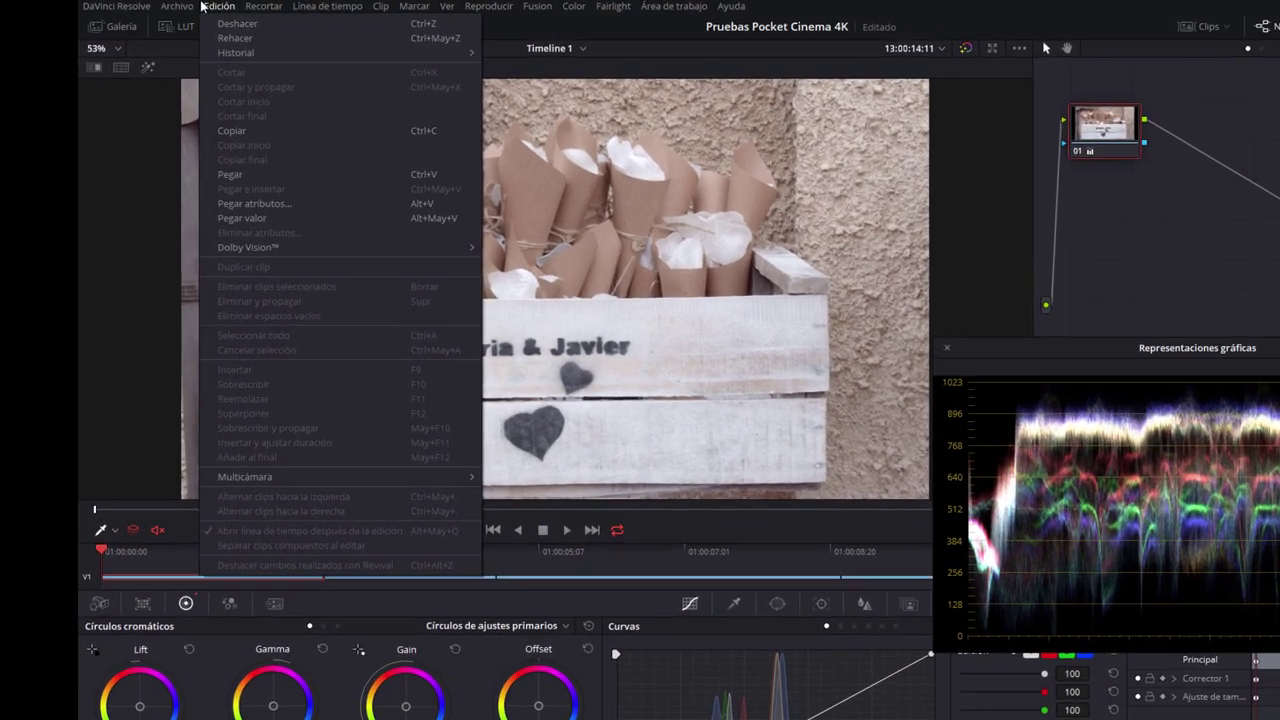
mouse_move(176, 6)
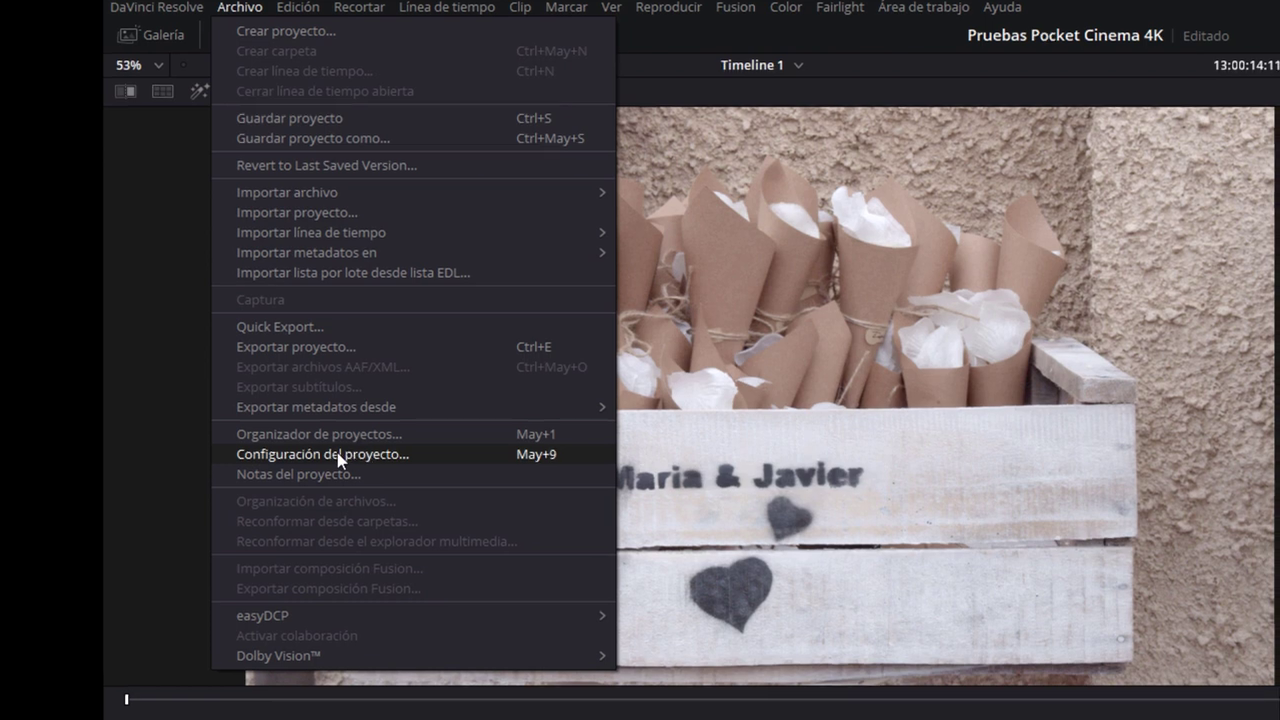
click(338, 455)
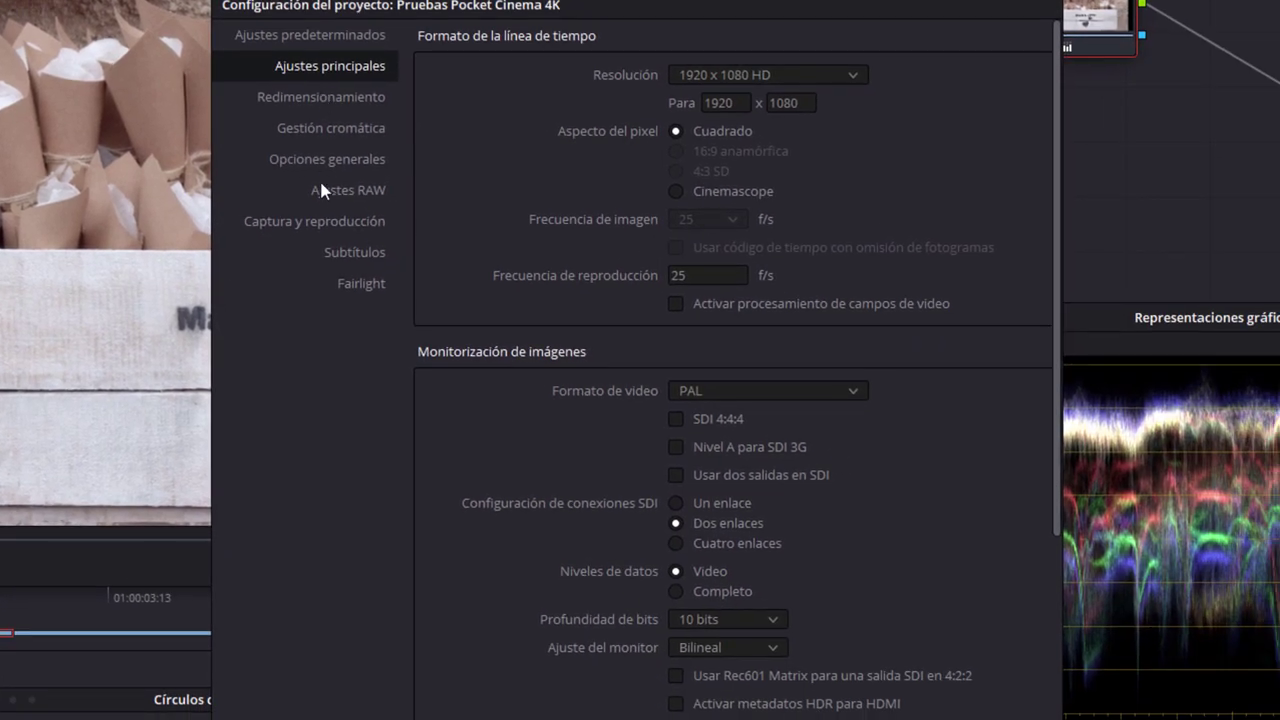
In Ajustes RAW, set the RAW profile to Blackmagic RAW with decoding at 100% resolution.
click(321, 190)
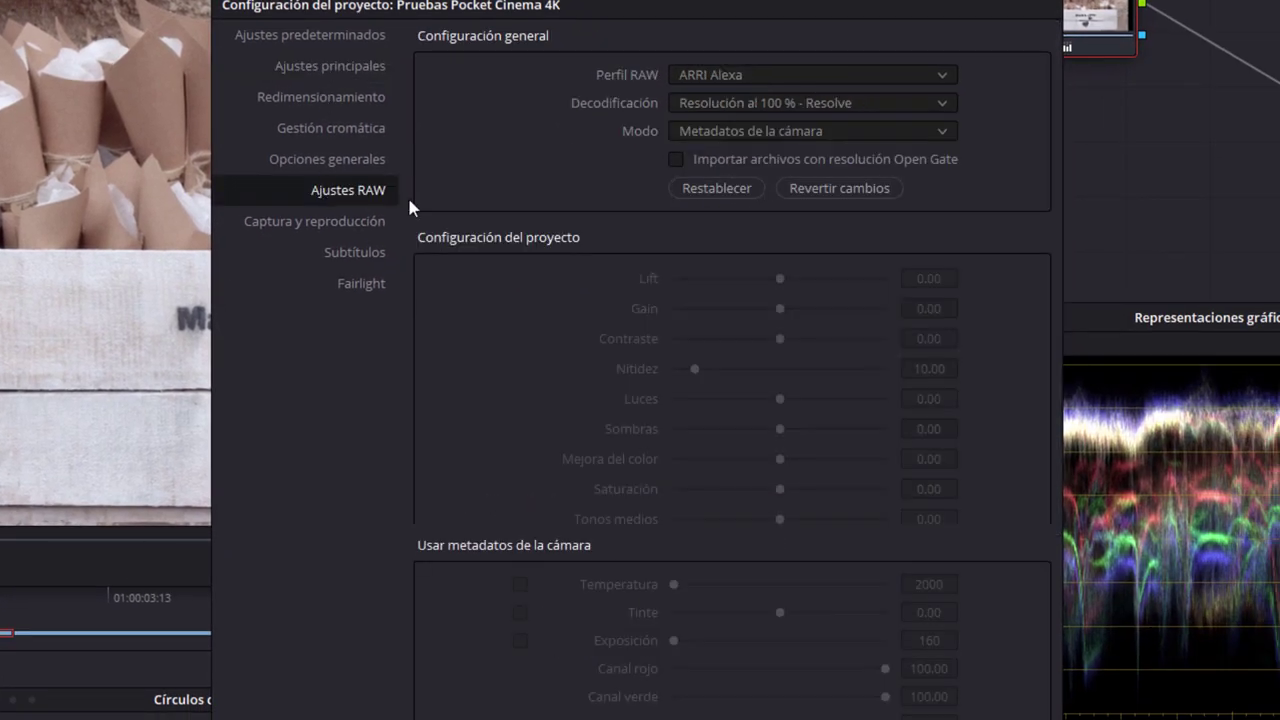
click(703, 76)
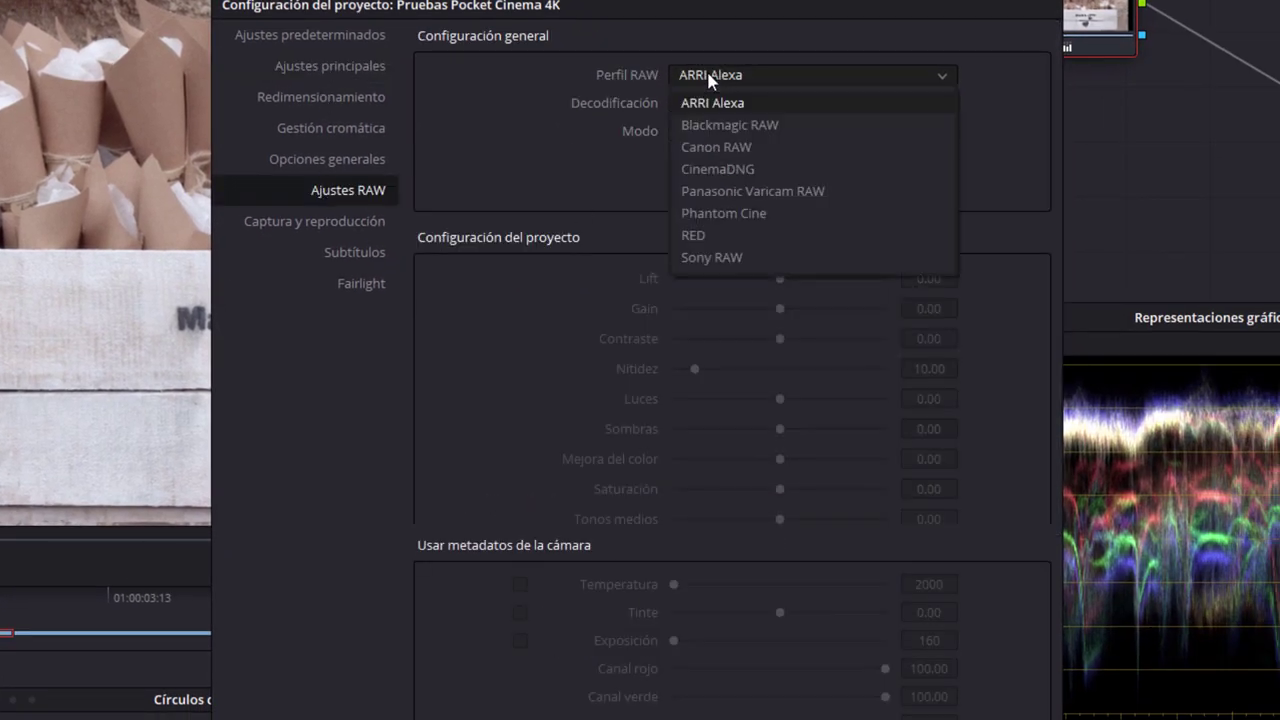
click(726, 125)
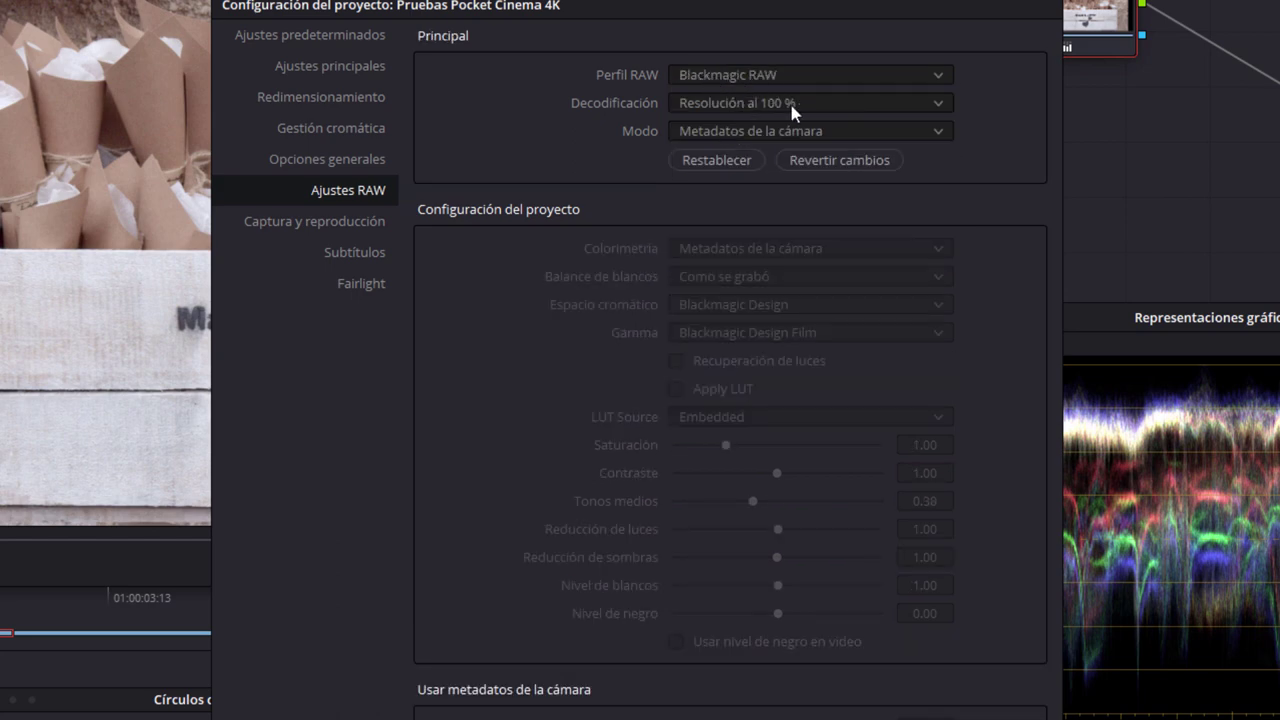
click(775, 106)
click(774, 129)
Set the Blackmagic RAW mode to Proyecto.
click(771, 131)
click(732, 183)
click(690, 134)
click(726, 204)
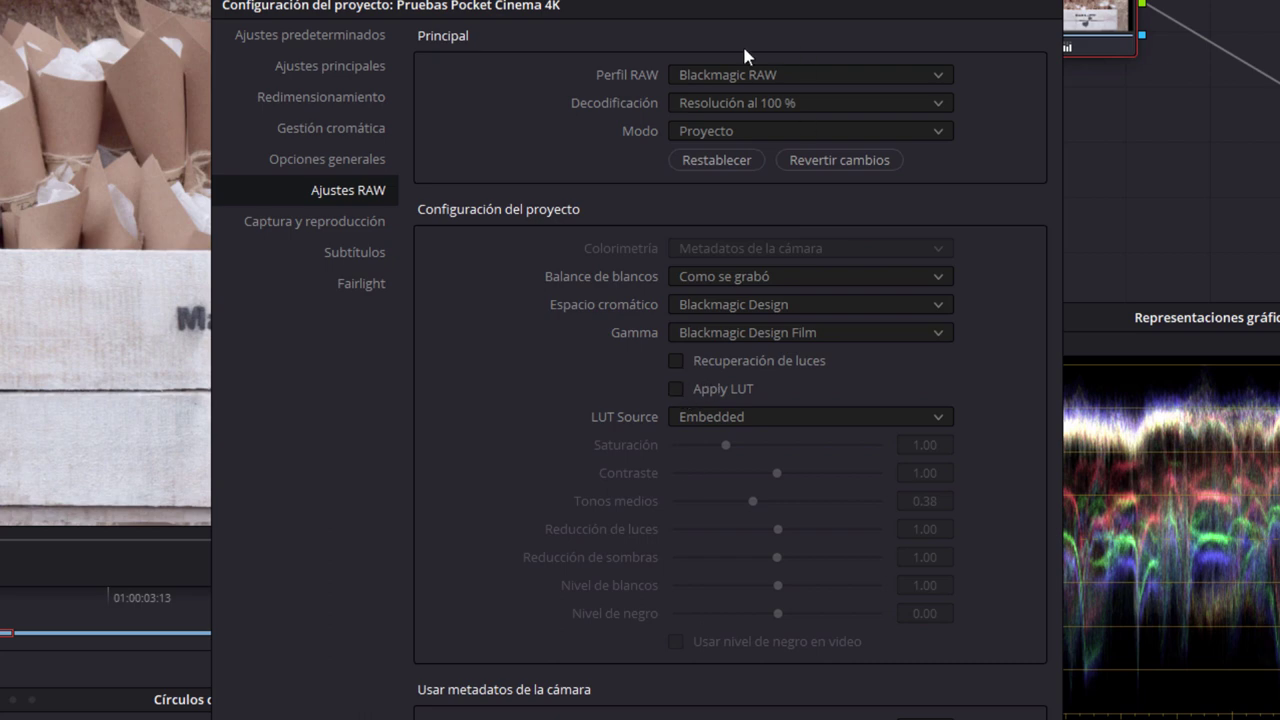
click(778, 130)
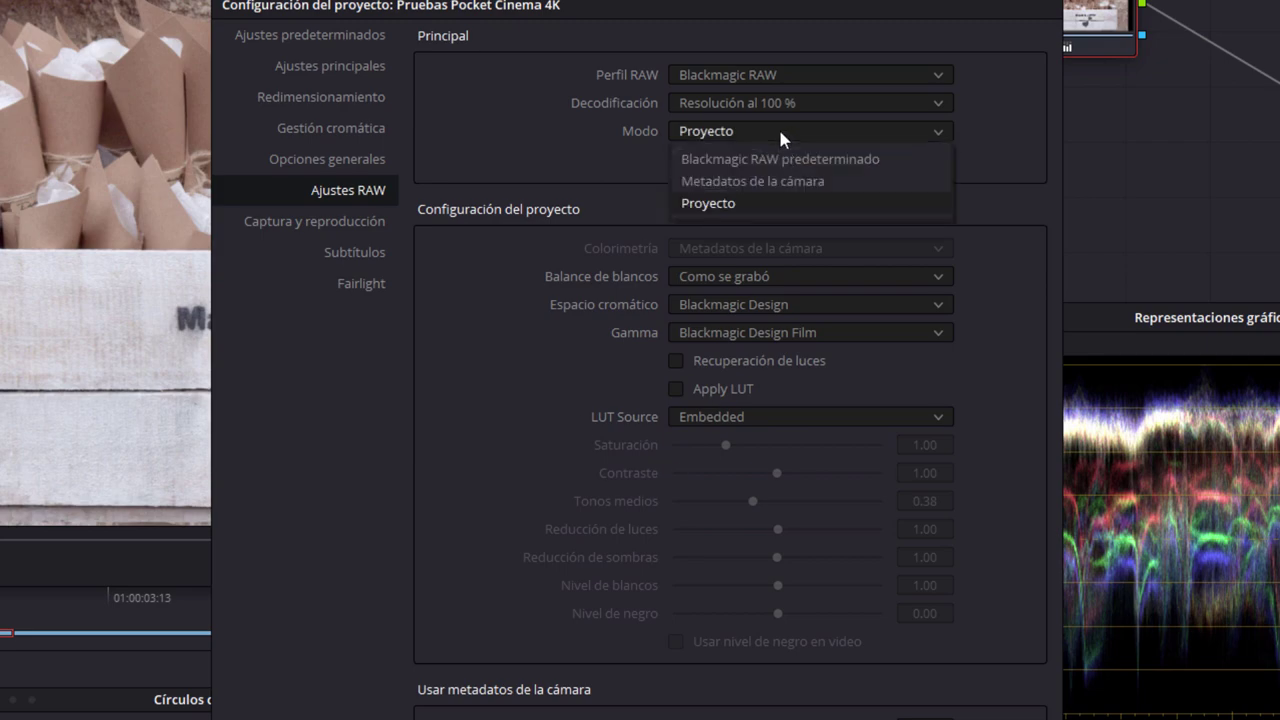
click(764, 202)
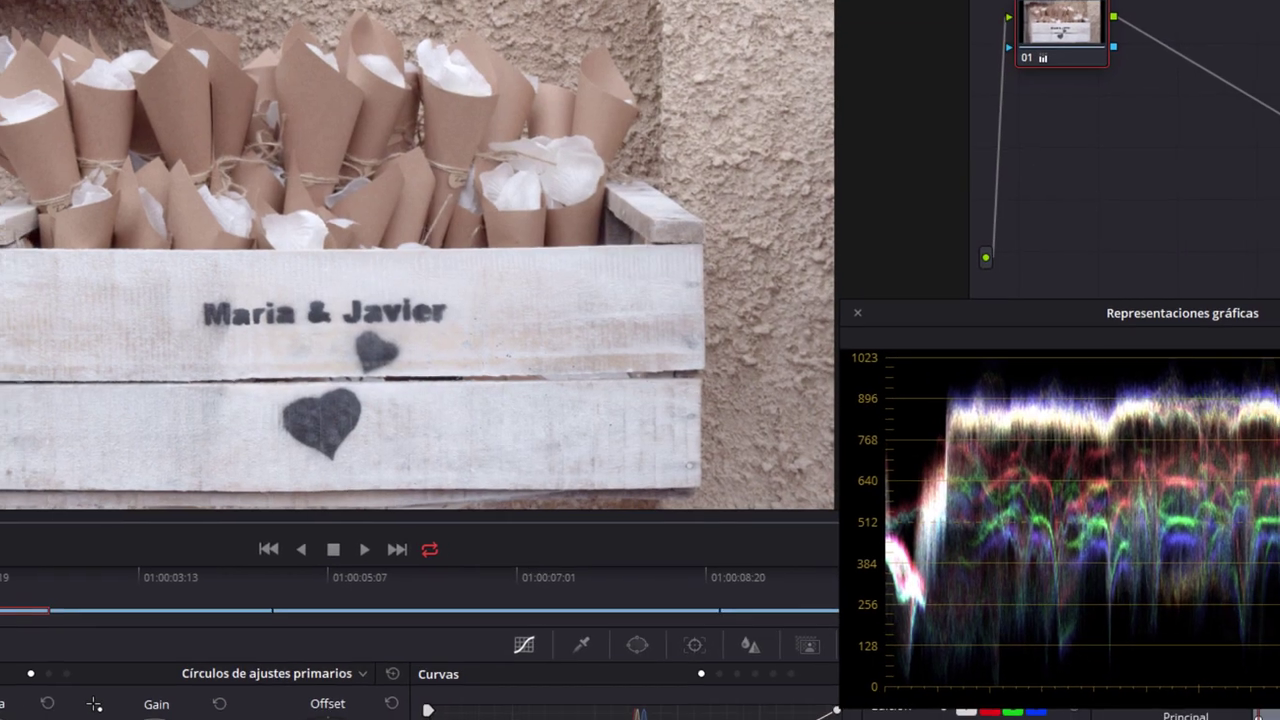
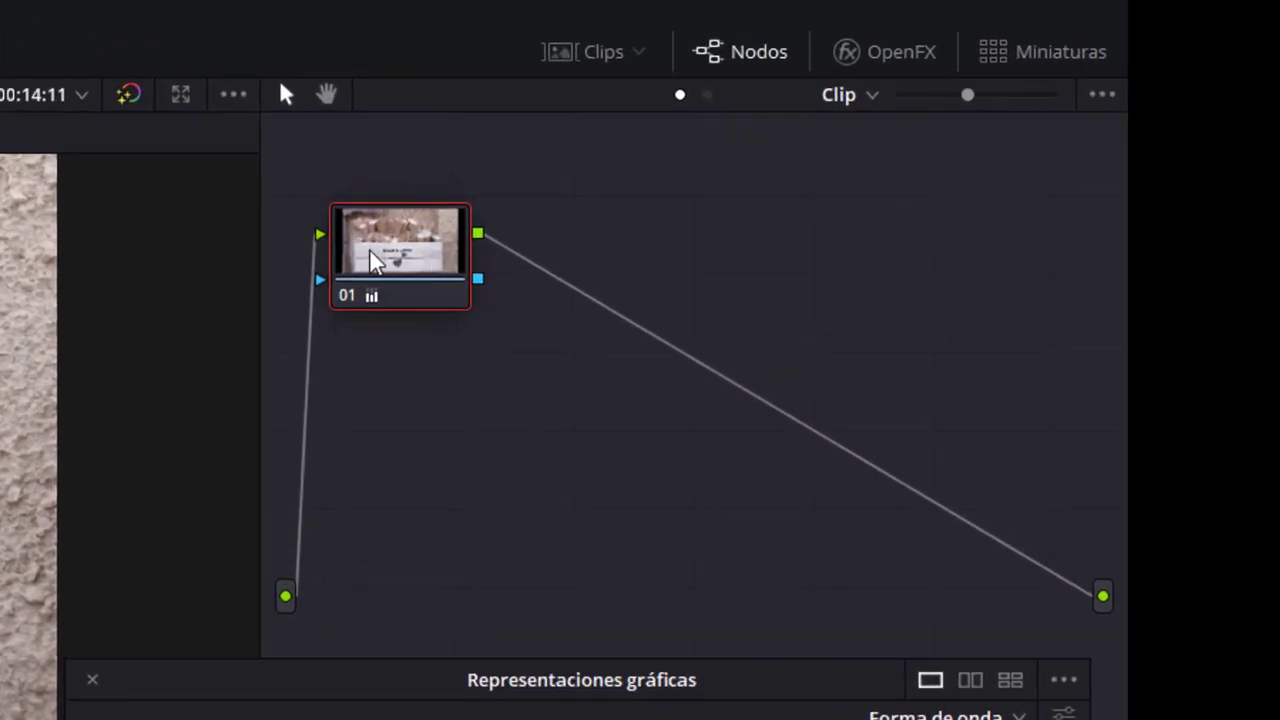
Add a new corrector node 02 in series after node 01.
right_click(366, 258)
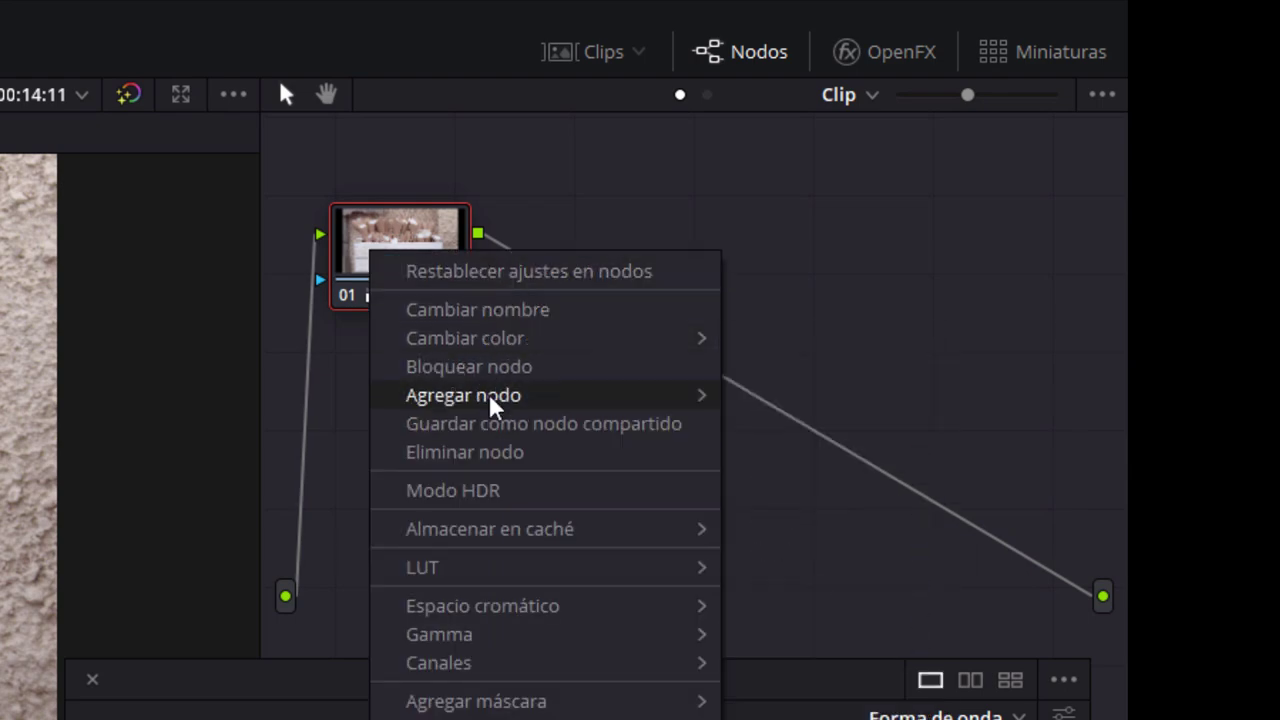
mouse_move(490, 400)
click(1000, 403)
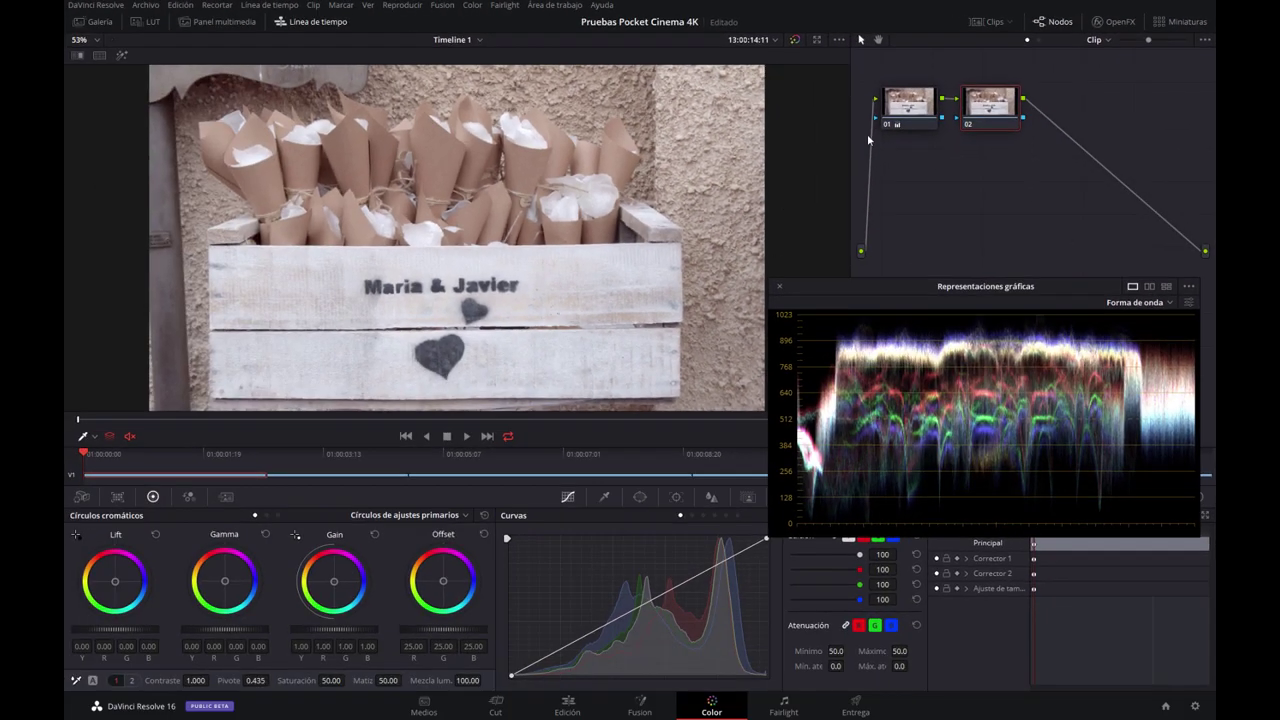
Close the waveform scope window and select the new node 02.
click(913, 108)
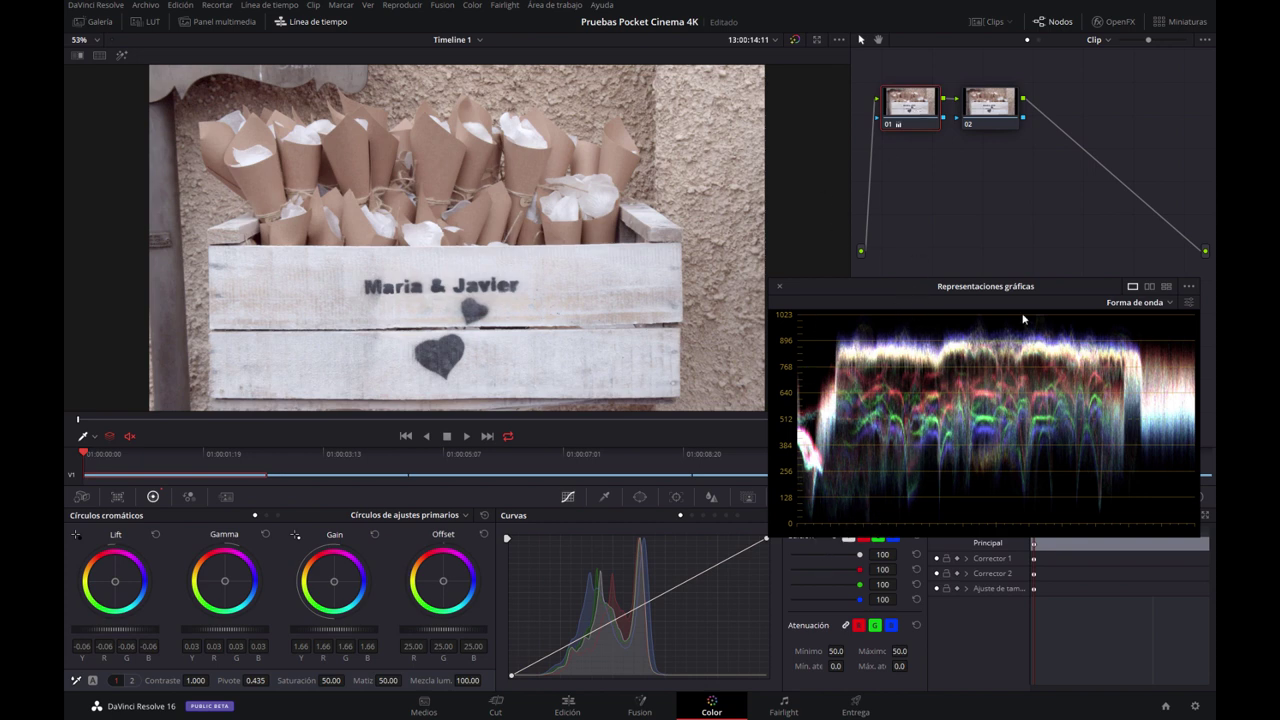
click(779, 286)
click(993, 107)
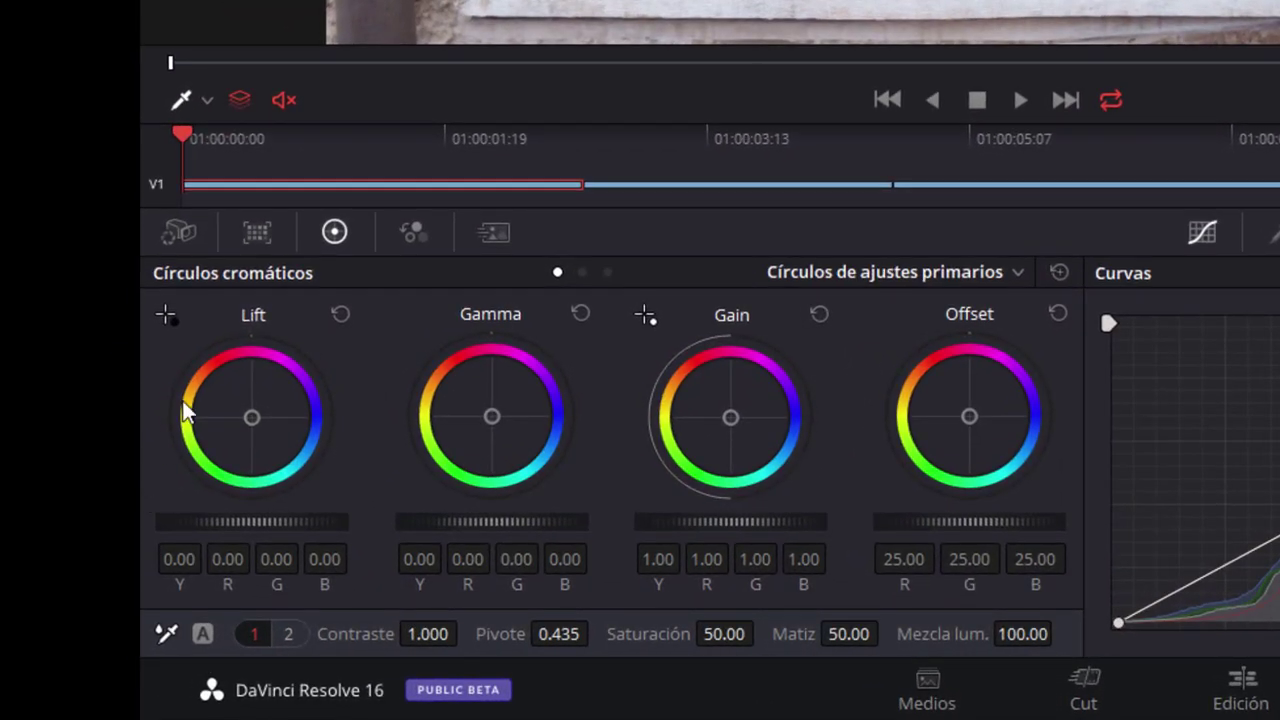
Set RAW decoding to 100% resolution, keeping Clip mode, custom balance, Blackmagic Design space and Film gamma.
click(169, 228)
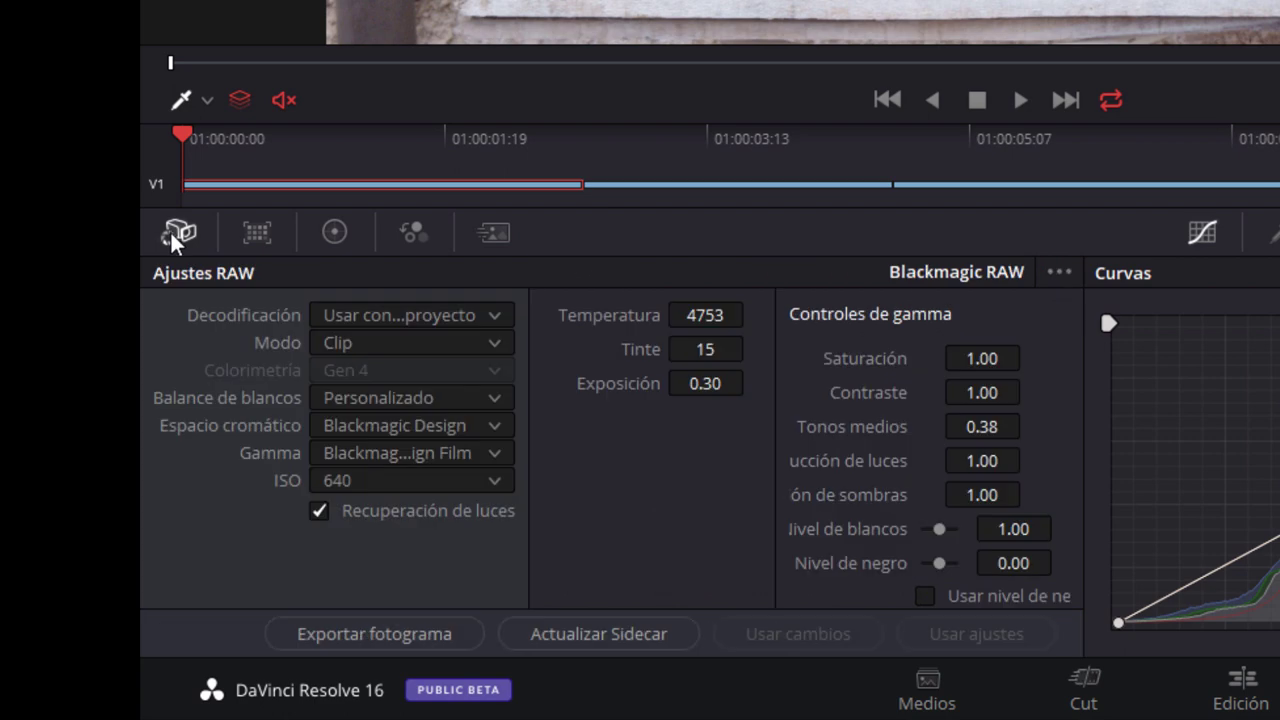
click(427, 318)
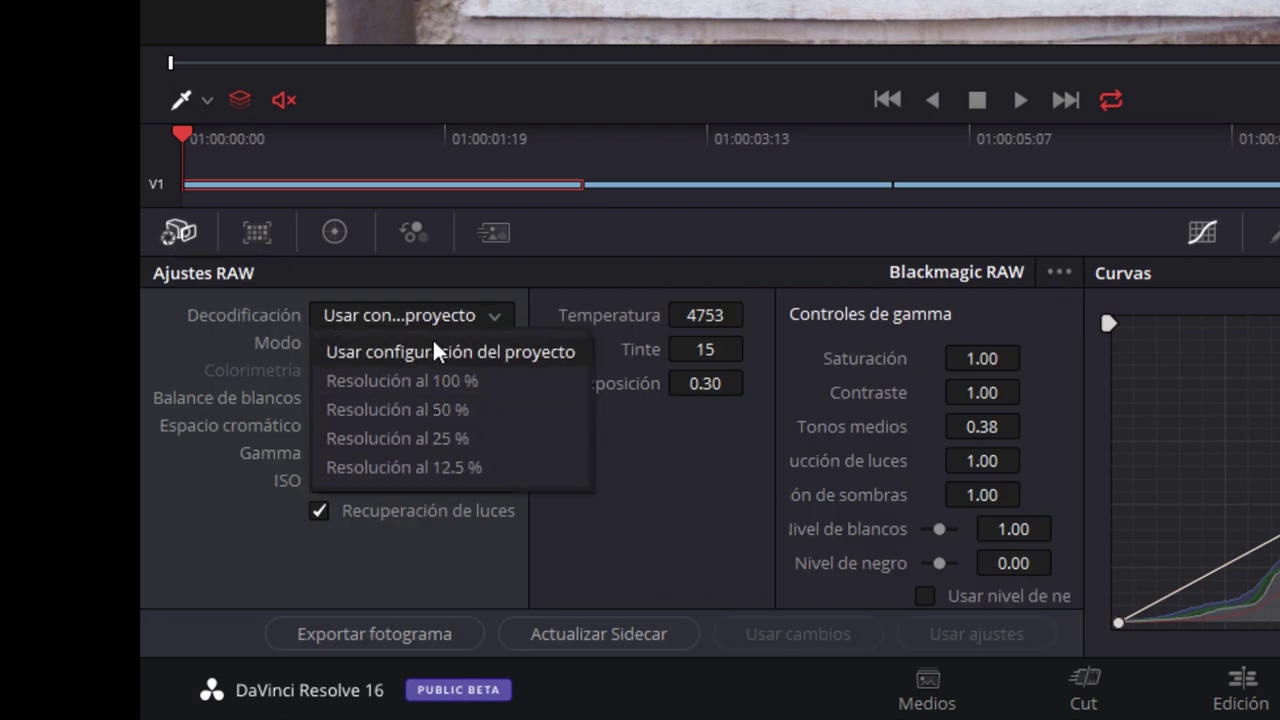
click(512, 387)
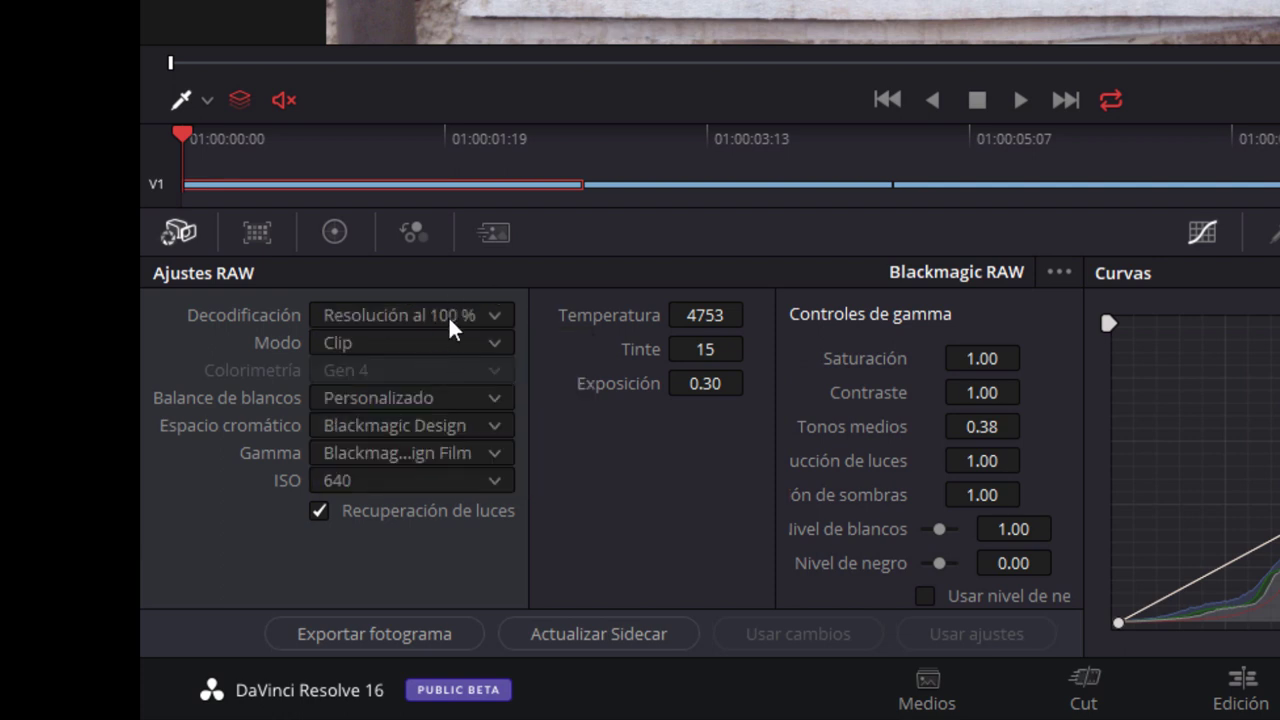
click(440, 343)
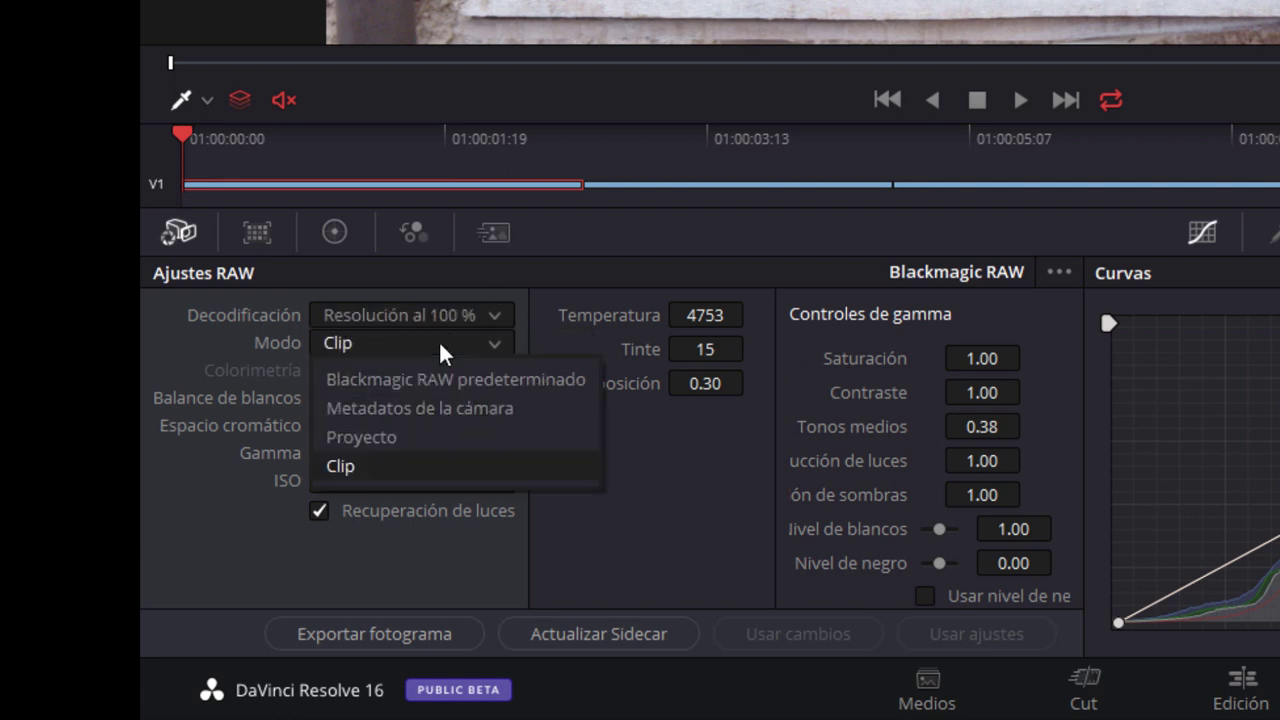
click(406, 468)
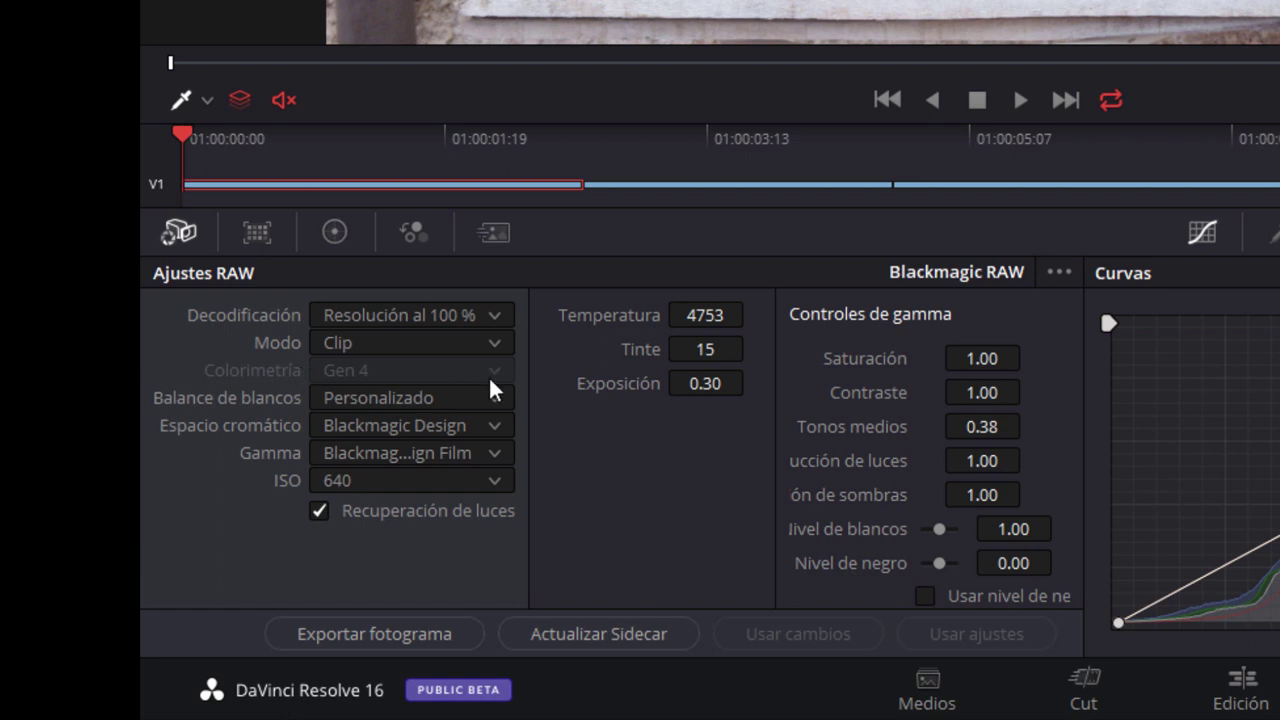
click(447, 398)
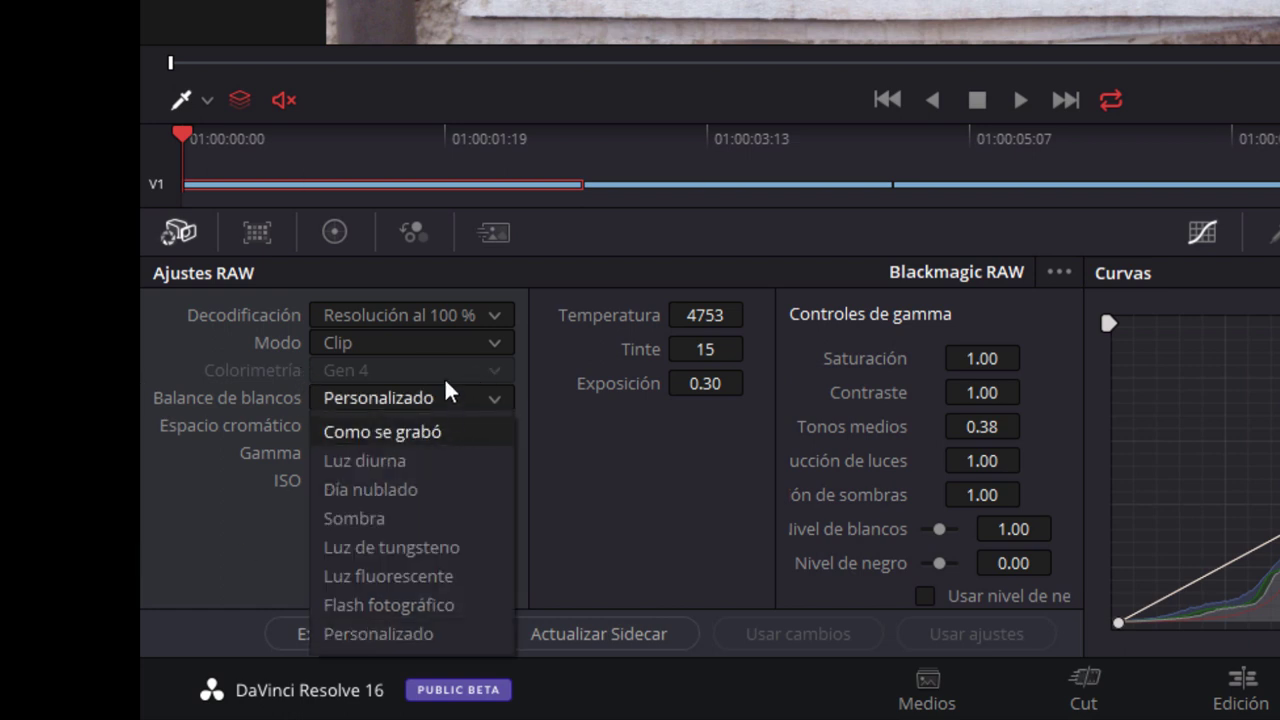
click(263, 386)
click(396, 424)
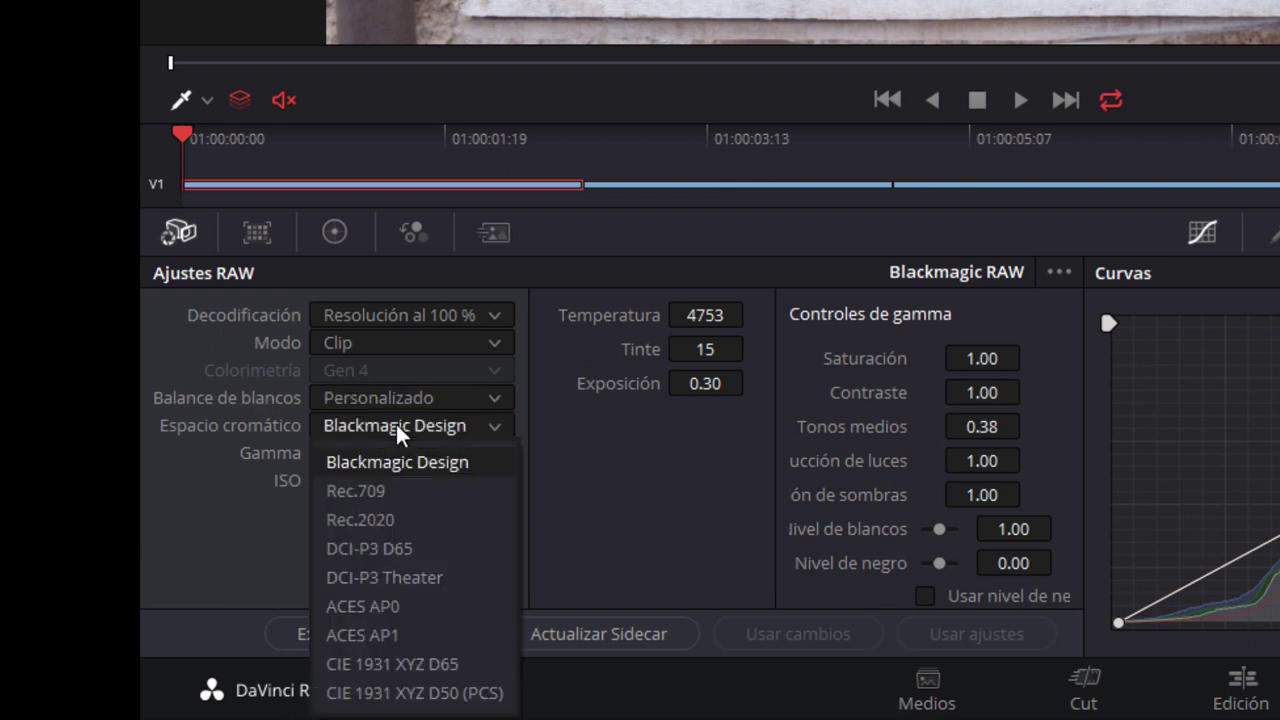
click(394, 424)
click(407, 455)
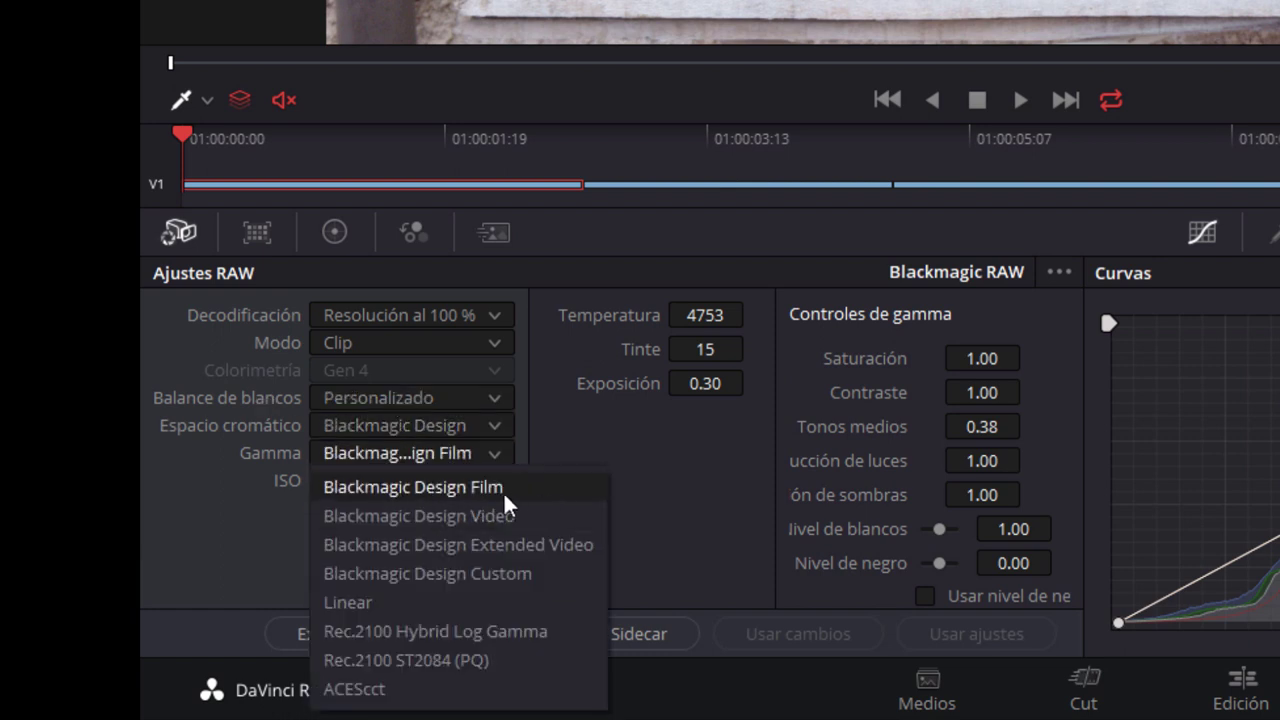
click(243, 480)
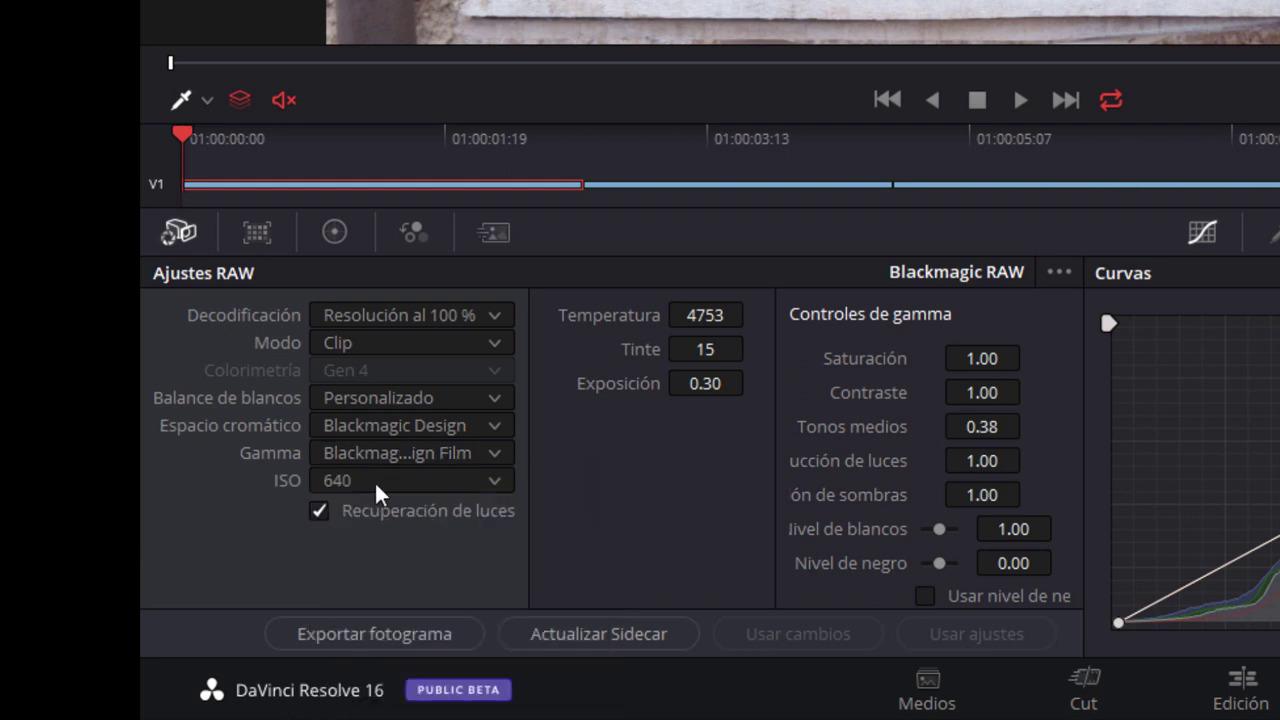
Raise the clip's RAW ISO to 1000, trying 500 and 800 along the way.
click(431, 478)
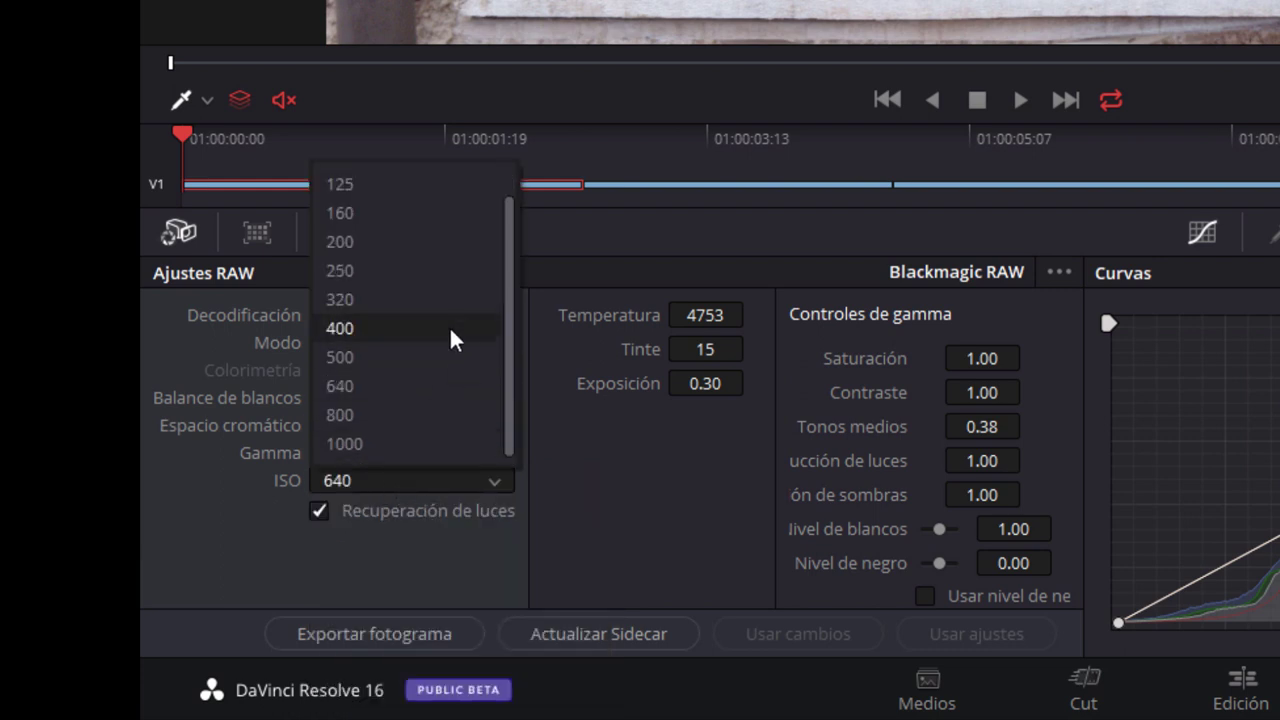
click(443, 357)
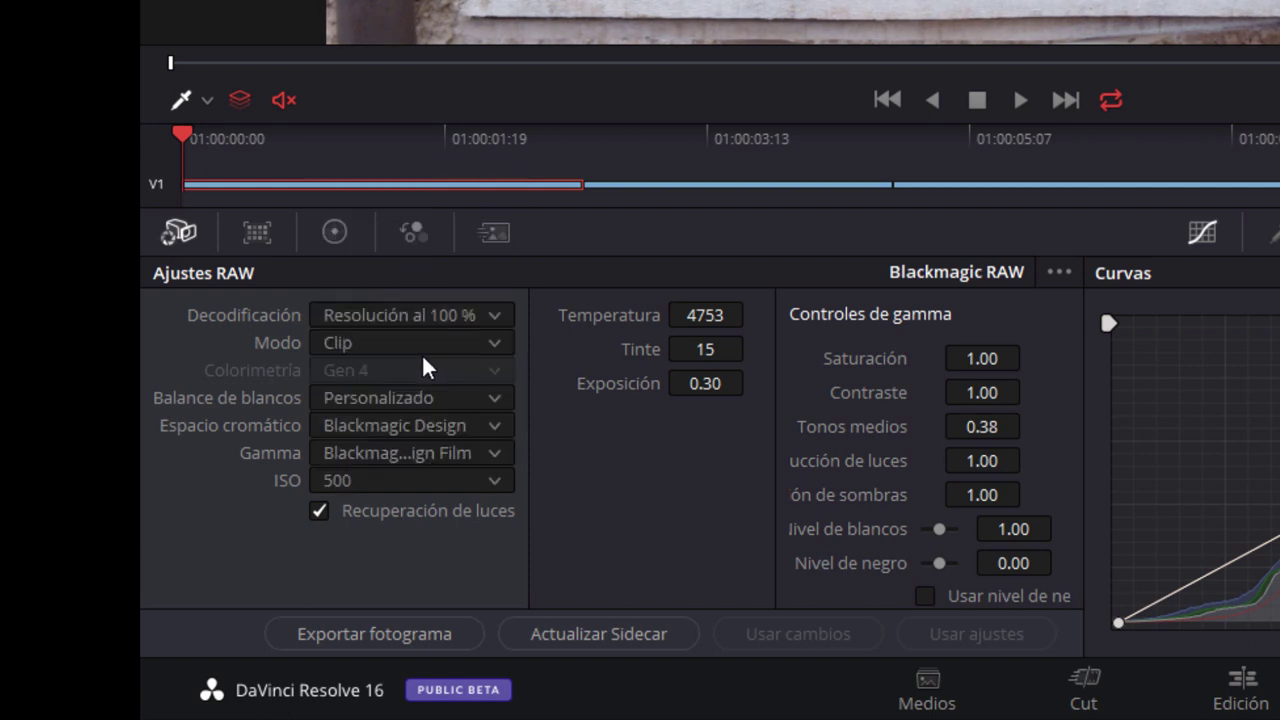
click(418, 480)
click(407, 414)
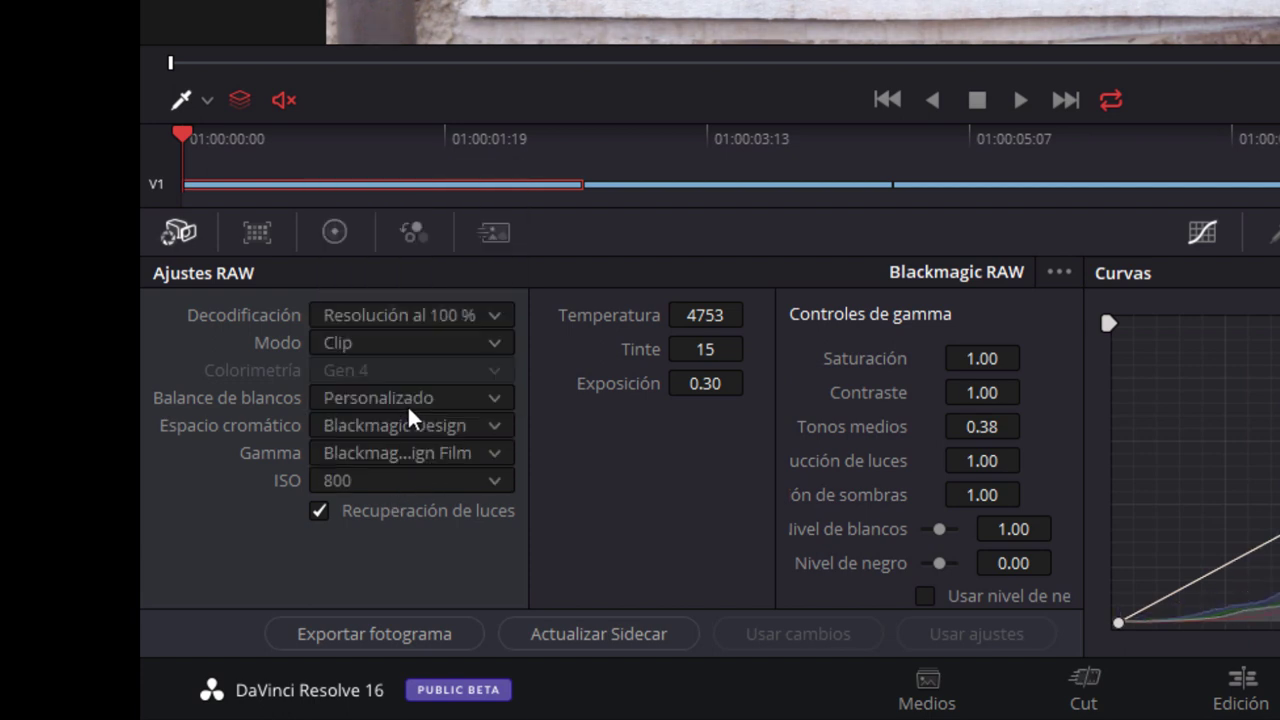
click(428, 482)
click(371, 444)
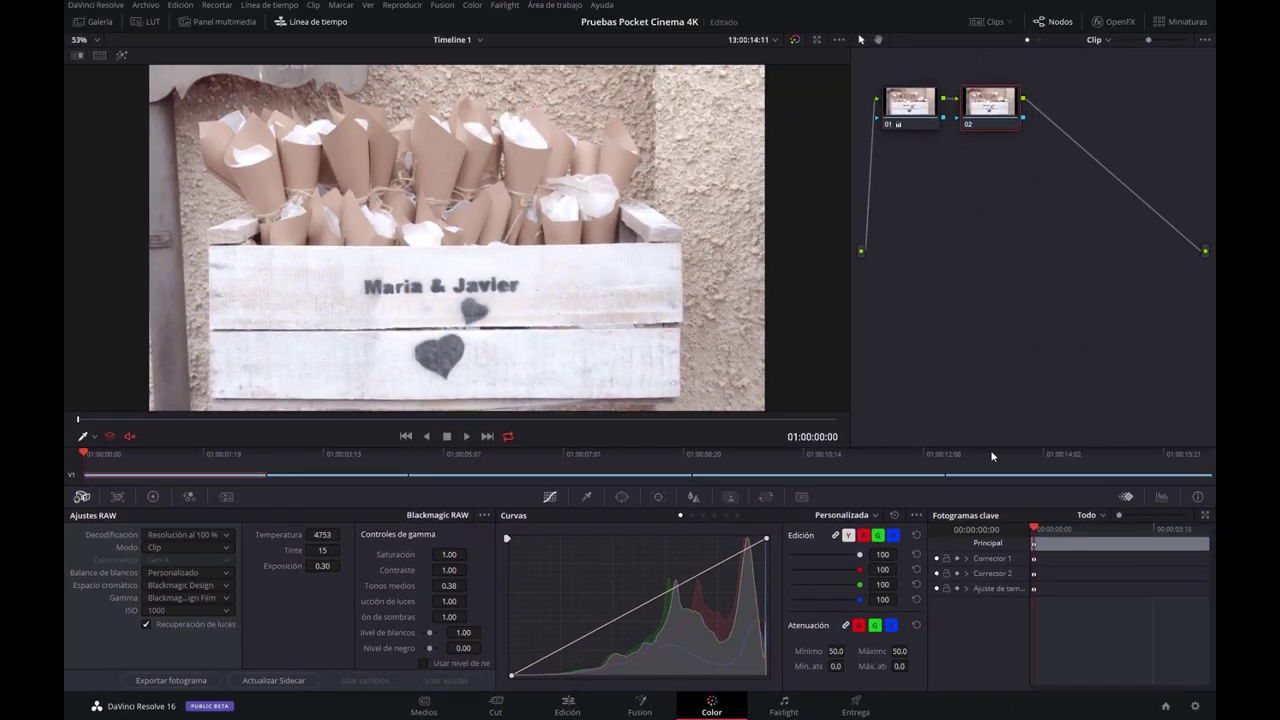
Switch the video scopes to the RGB parade and drag the RAW temperature up from 4753.
key(ctrl+shift+w)
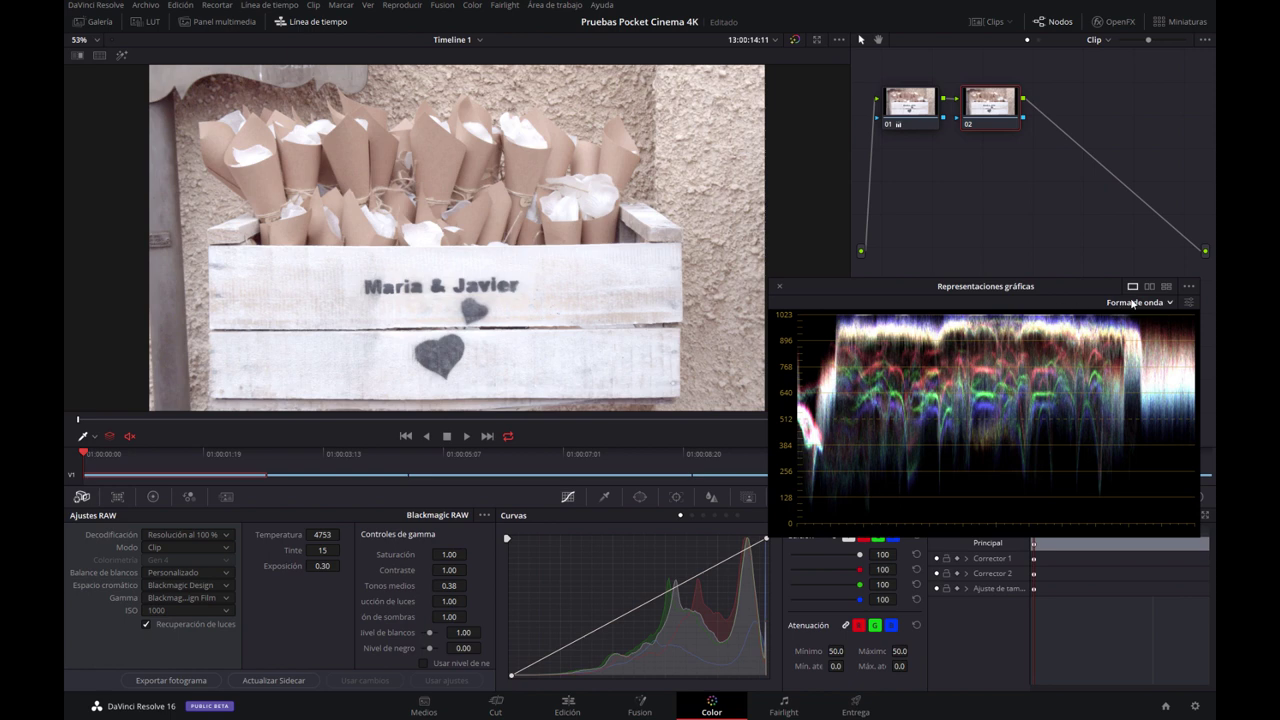
click(1133, 303)
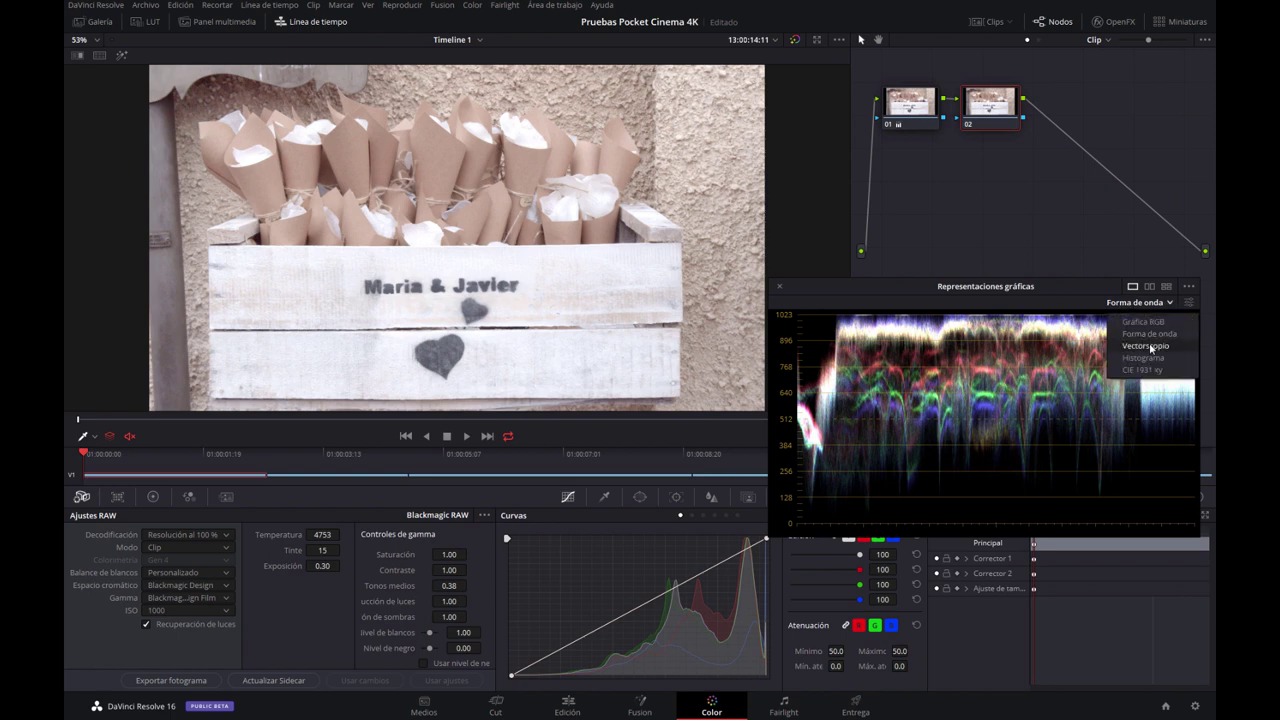
click(1146, 346)
click(1153, 305)
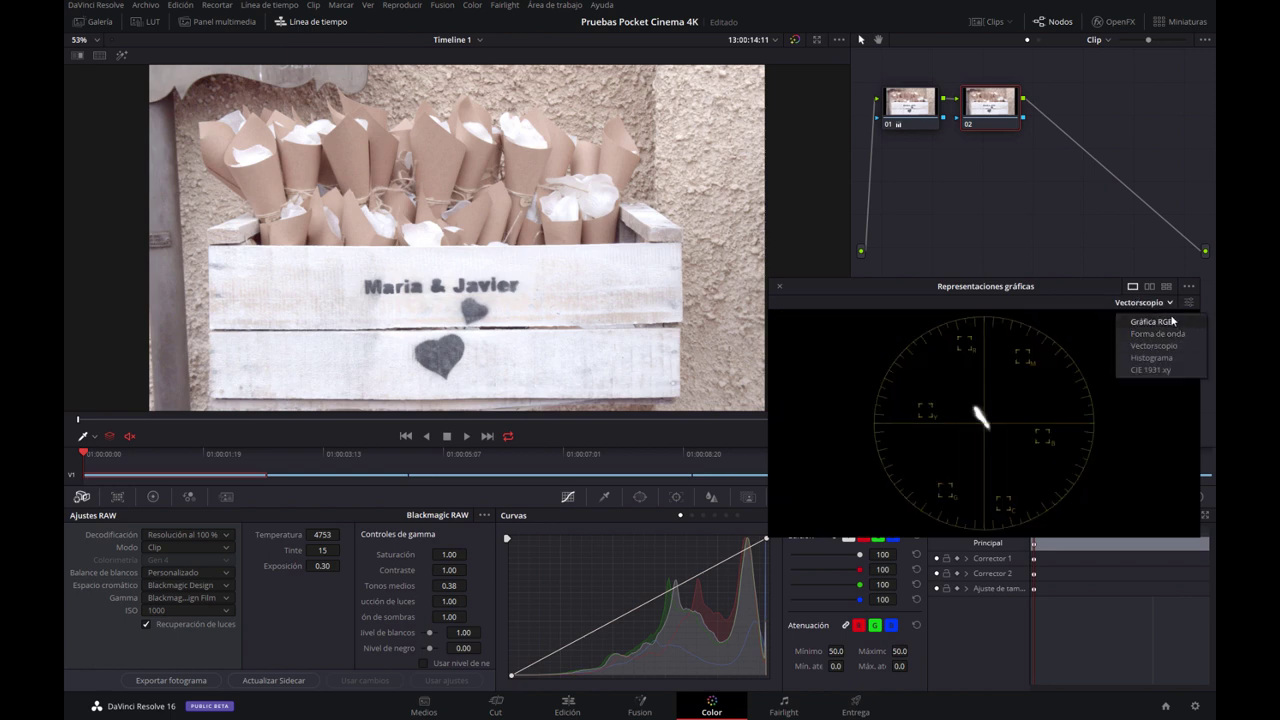
click(1168, 324)
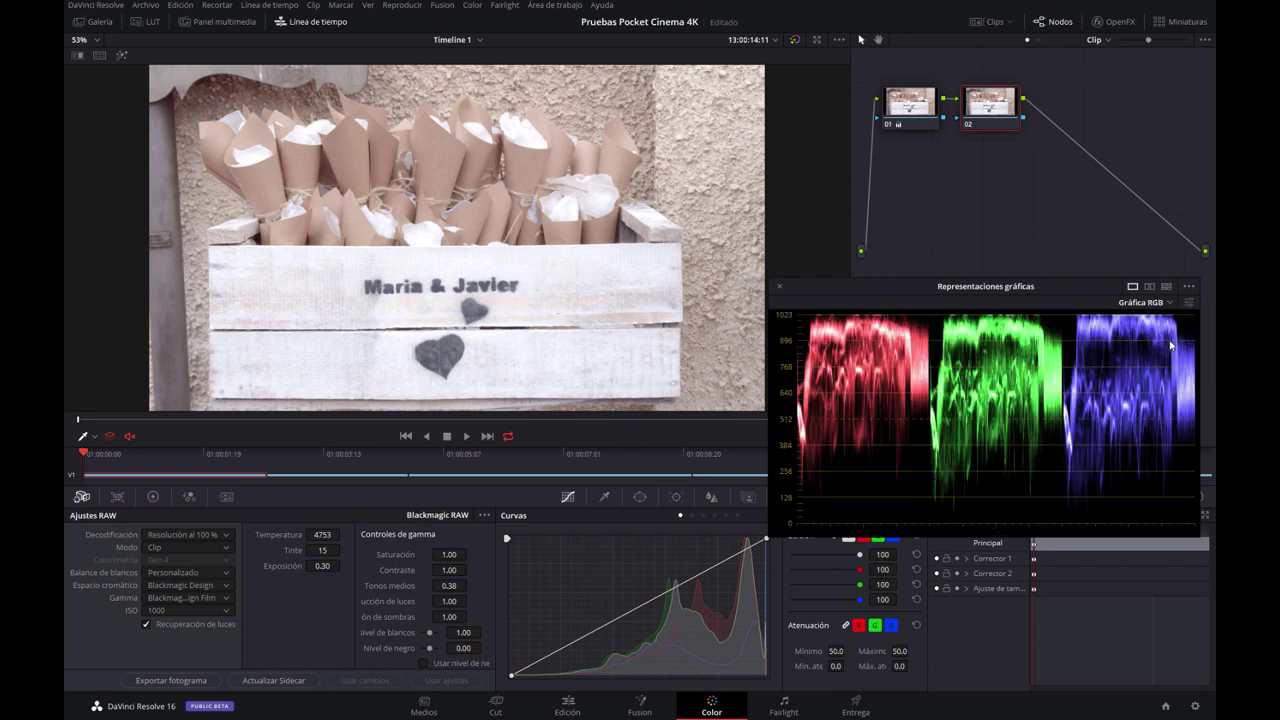
mouse_move(322, 534)
mouse_down()
mouse_move(360, 534)
mouse_move(290, 534)
mouse_move(360, 534)
mouse_move(274, 517)
mouse_up()
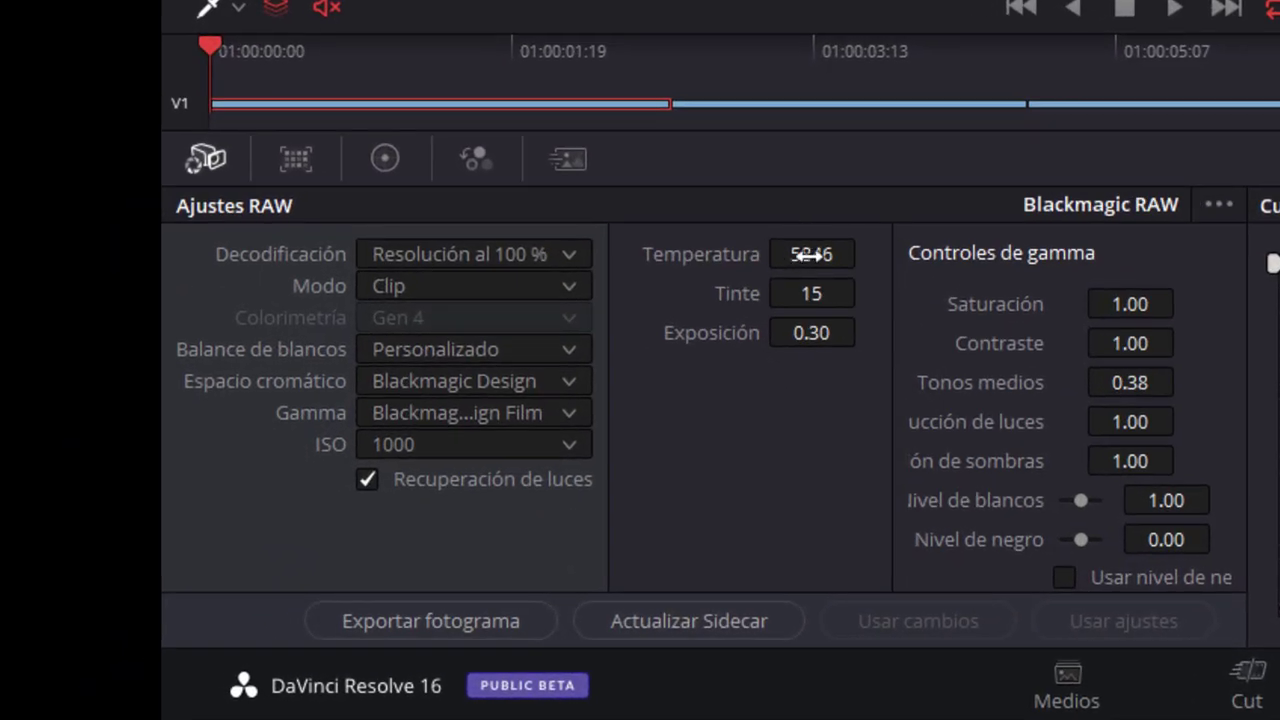
Try cooling with the primary temperature control on the second wheels page, then reset the primaries.
click(386, 157)
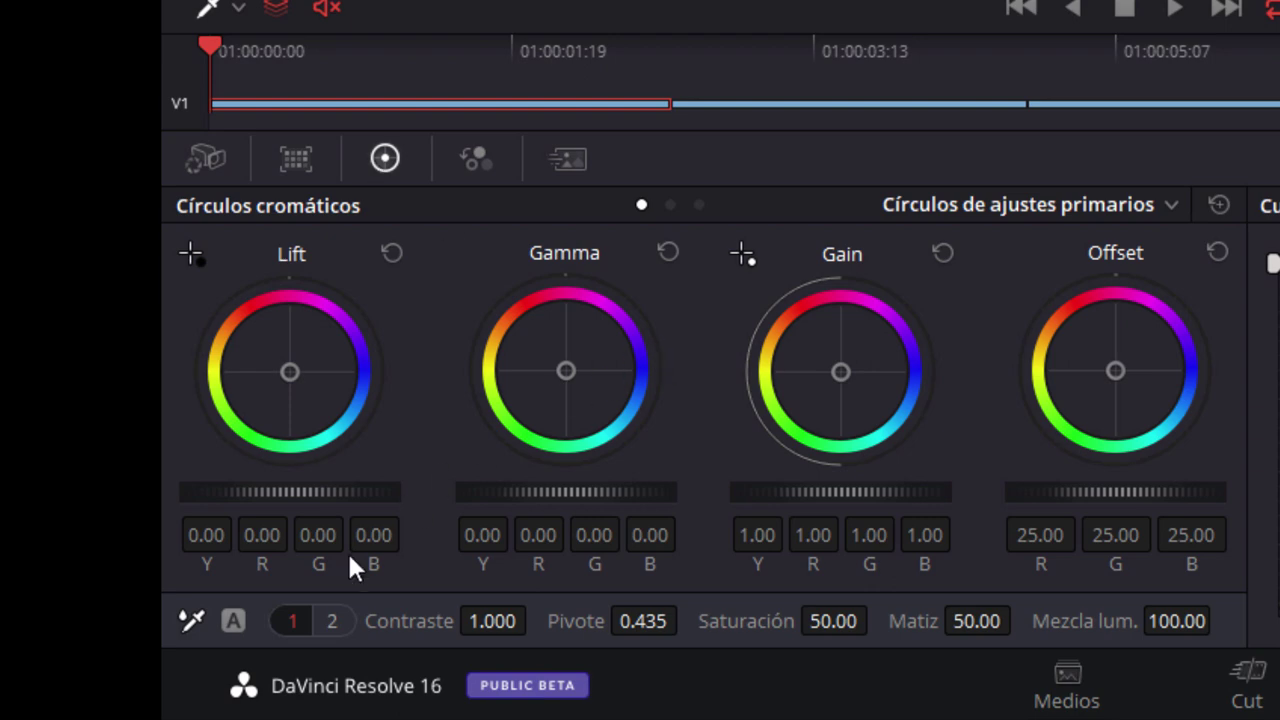
click(330, 620)
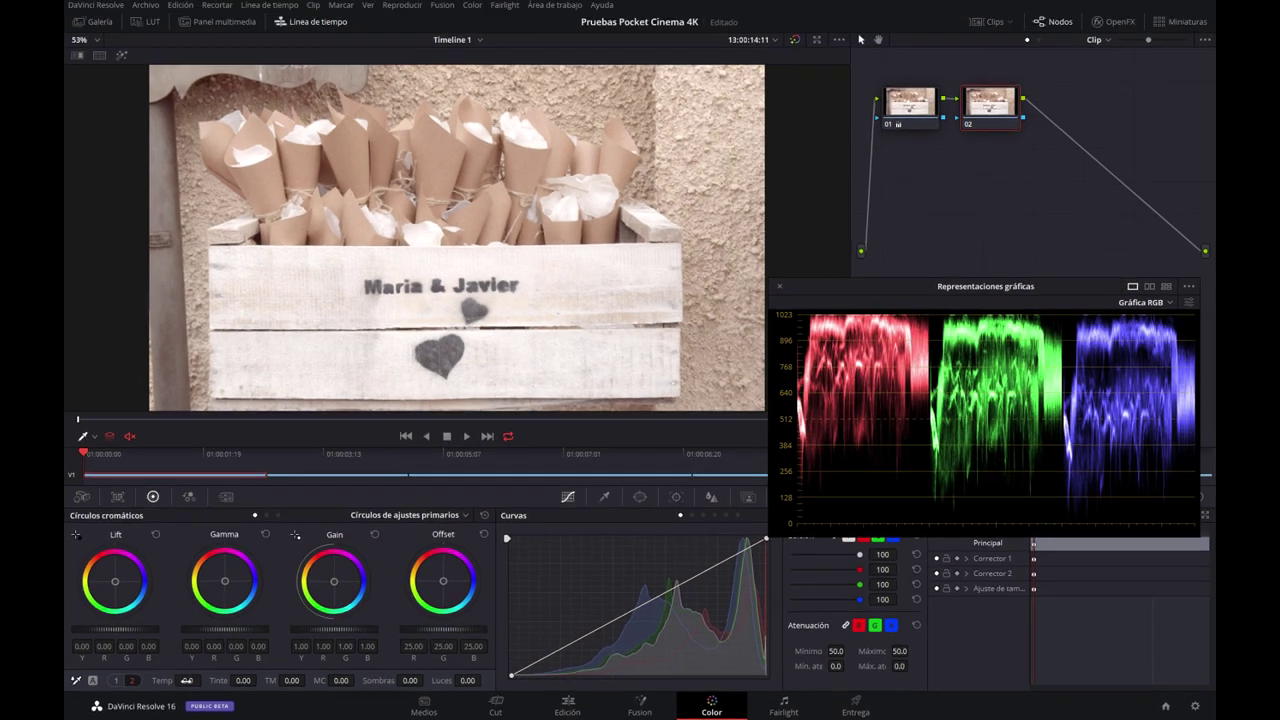
drag(186, 680, 205, 680)
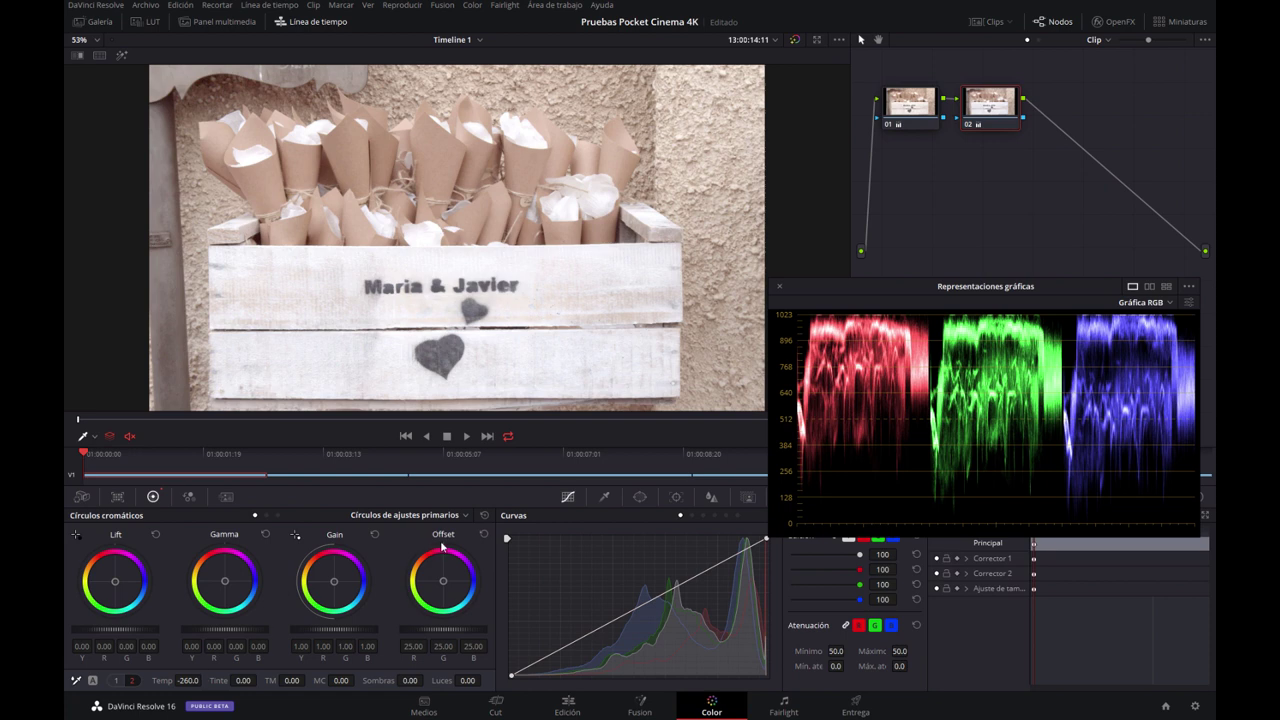
click(483, 516)
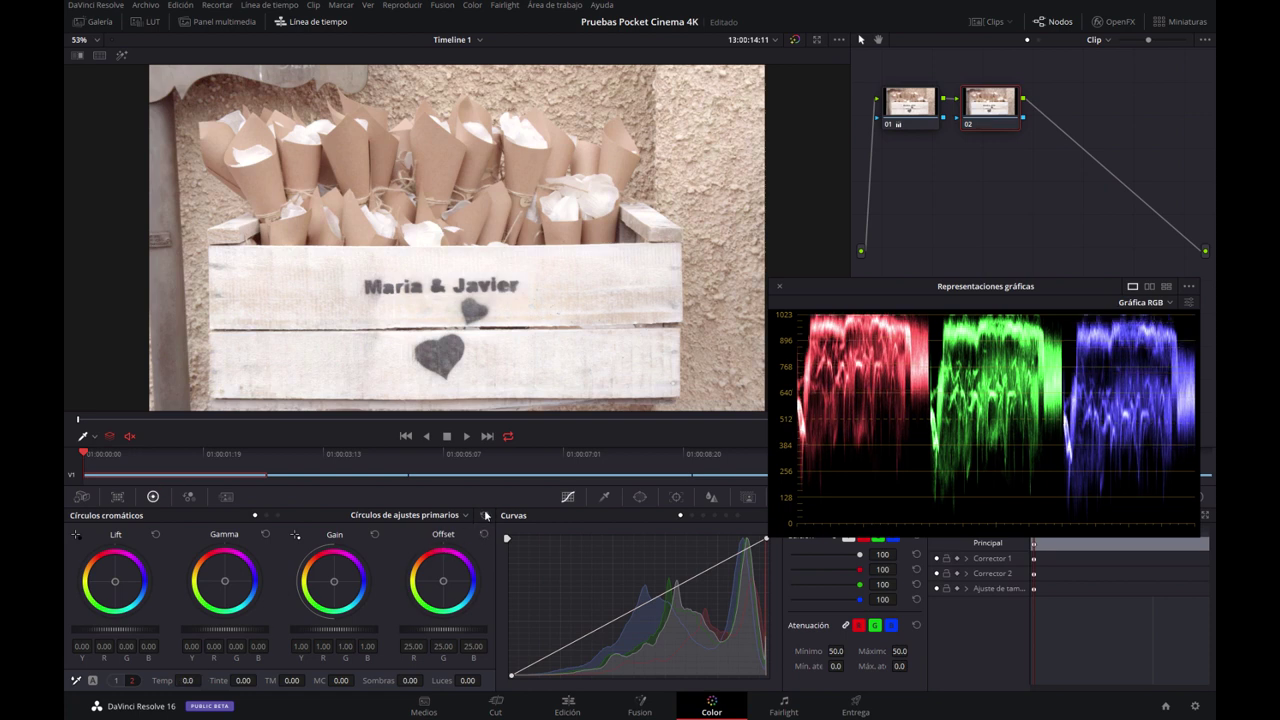
Lower the RAW temperature to 4522 and close the RGB parade window.
click(84, 498)
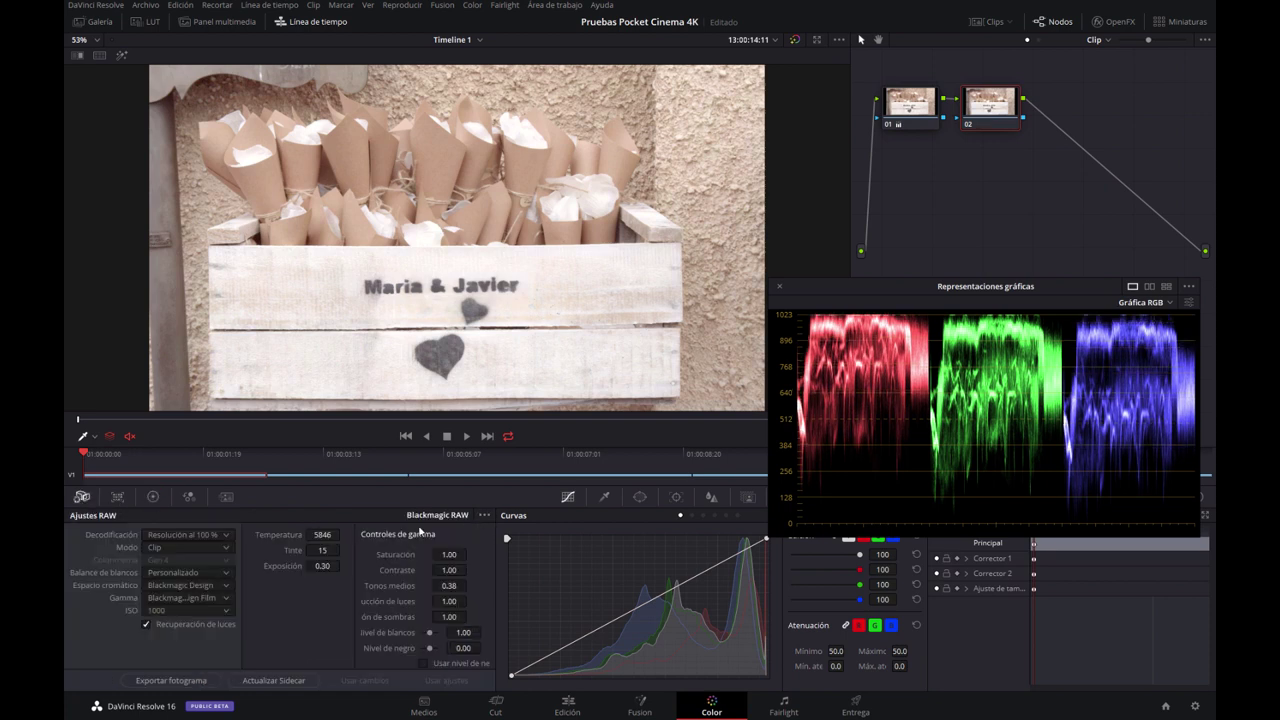
drag(324, 534, 380, 532)
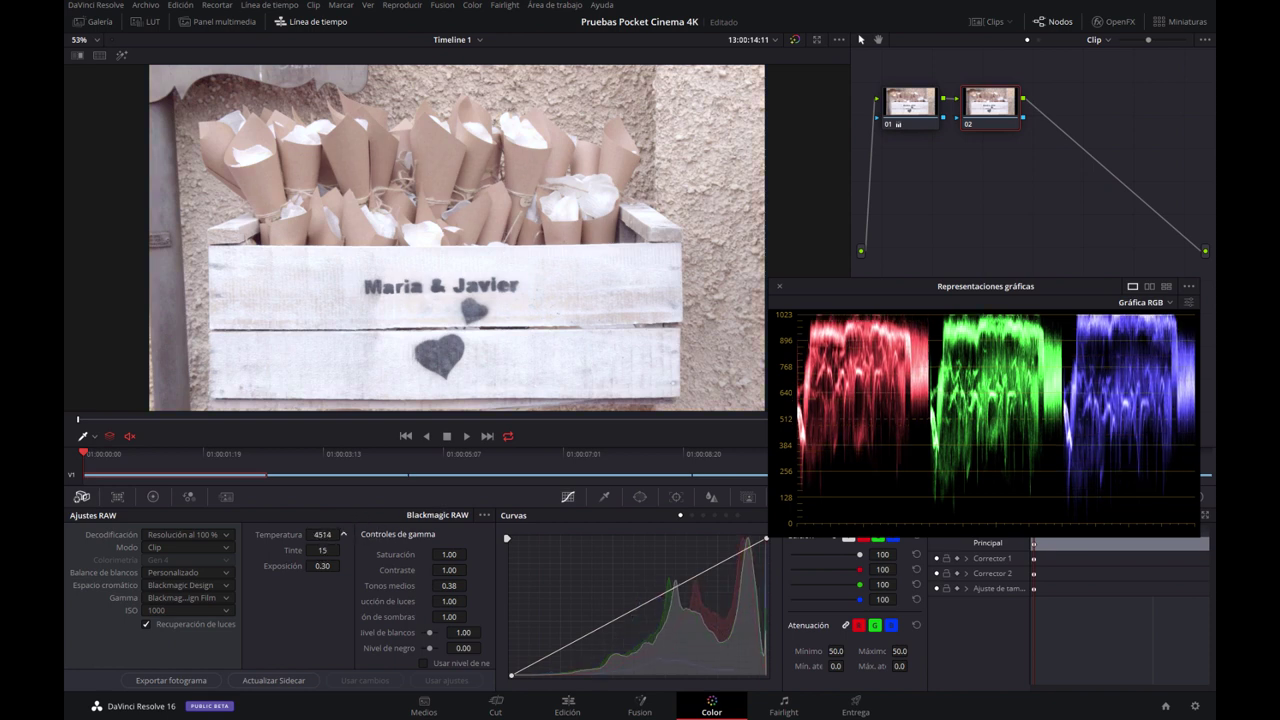
click(779, 288)
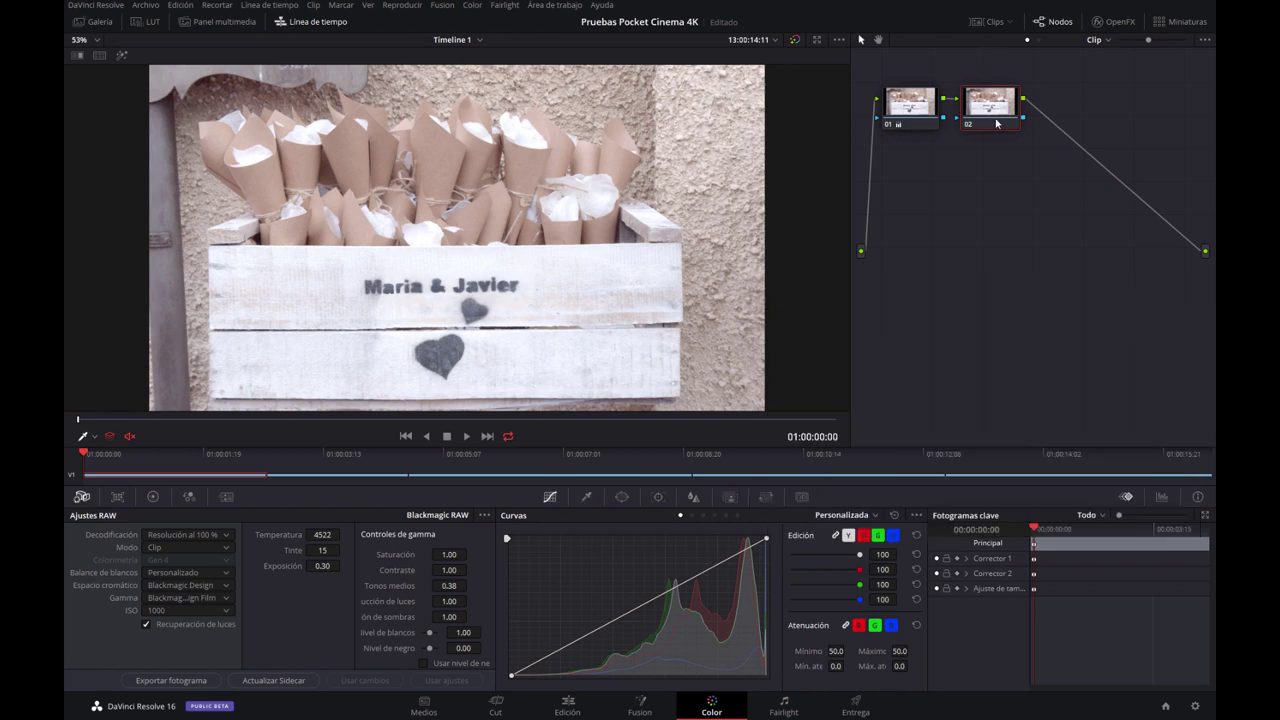
Toggle node 02, then node 01, off and on with Ctrl+D to compare the grade.
key(ctrl+d)
key(ctrl+d)
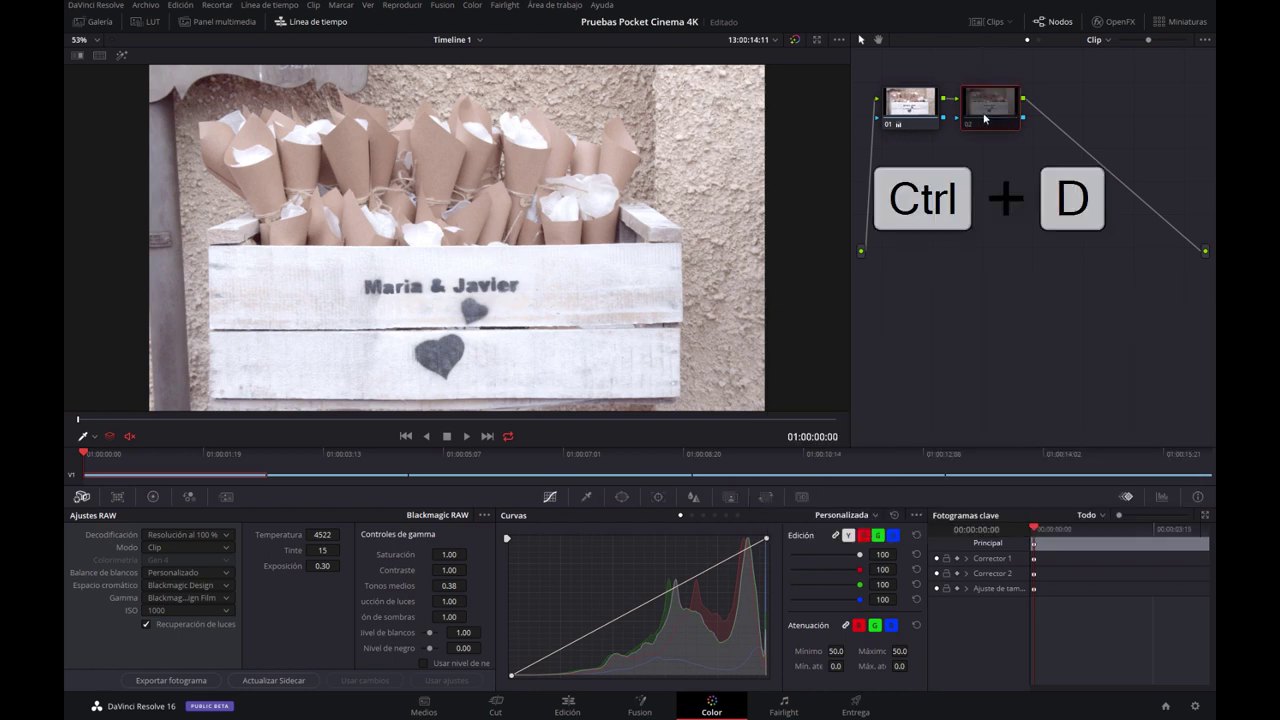
key(ctrl+d)
key(ctrl+d)
key(ctrl+d)
key(ctrl+d)
key(ctrl+d)
key(ctrl+d)
key(ctrl+d)
key(ctrl+d)
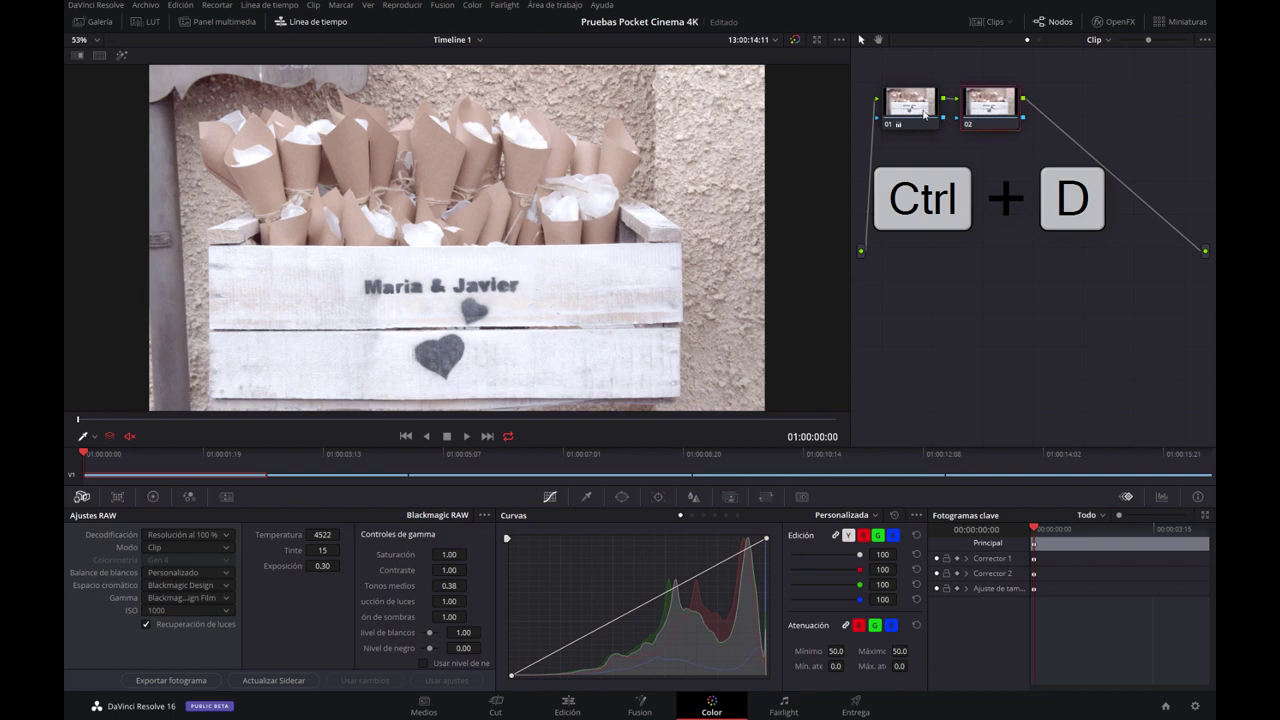
click(915, 113)
key(ctrl+d)
key(ctrl+d)
key(ctrl+d)
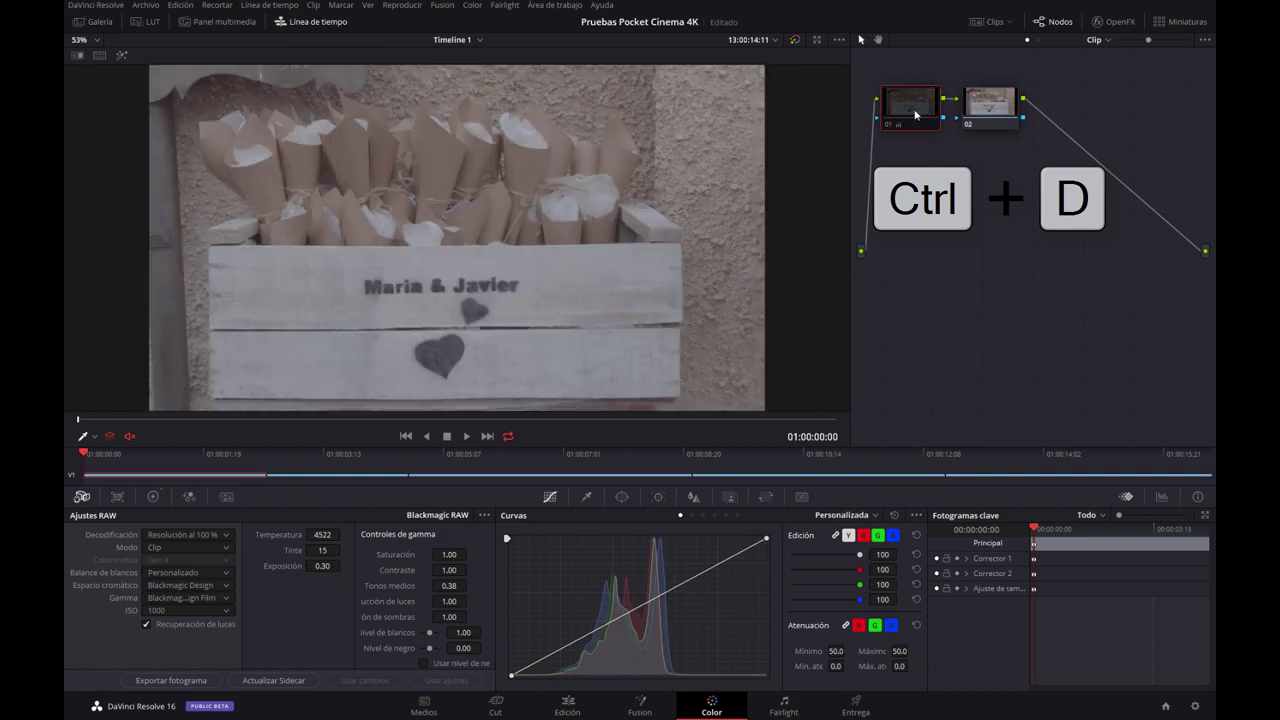
key(ctrl+d)
key(ctrl+d)
key(ctrl+d)
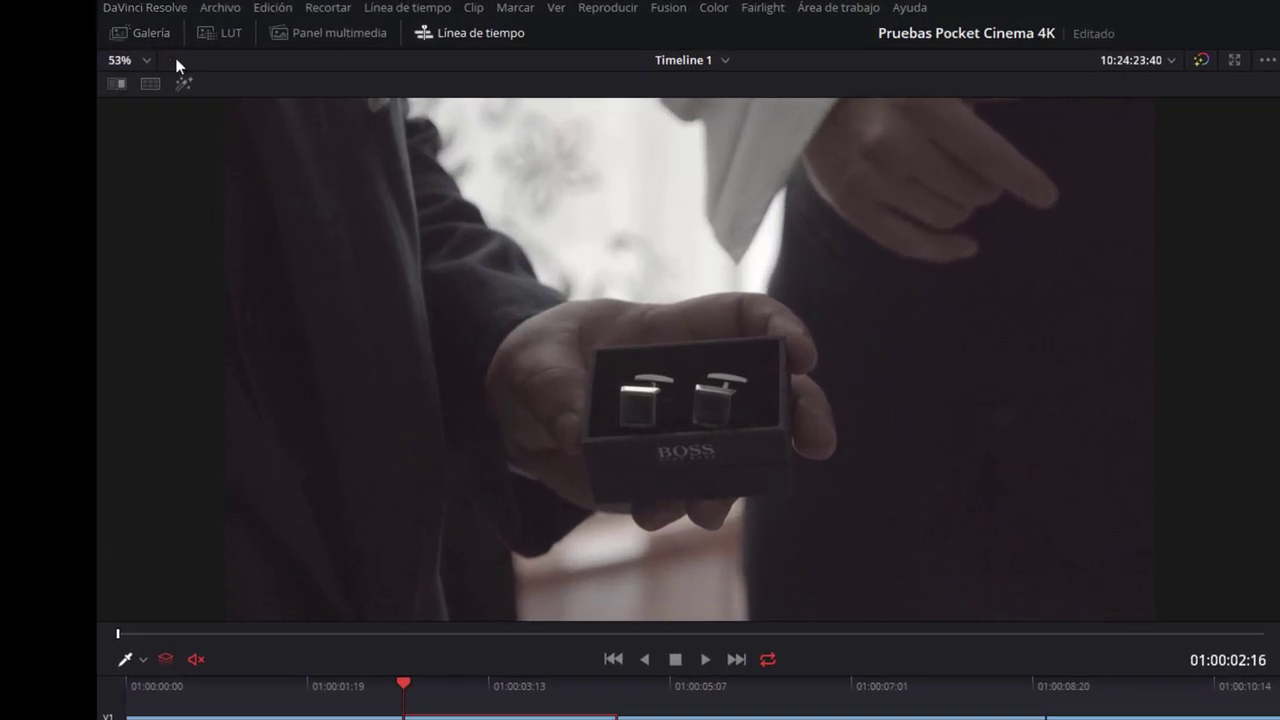
click(141, 63)
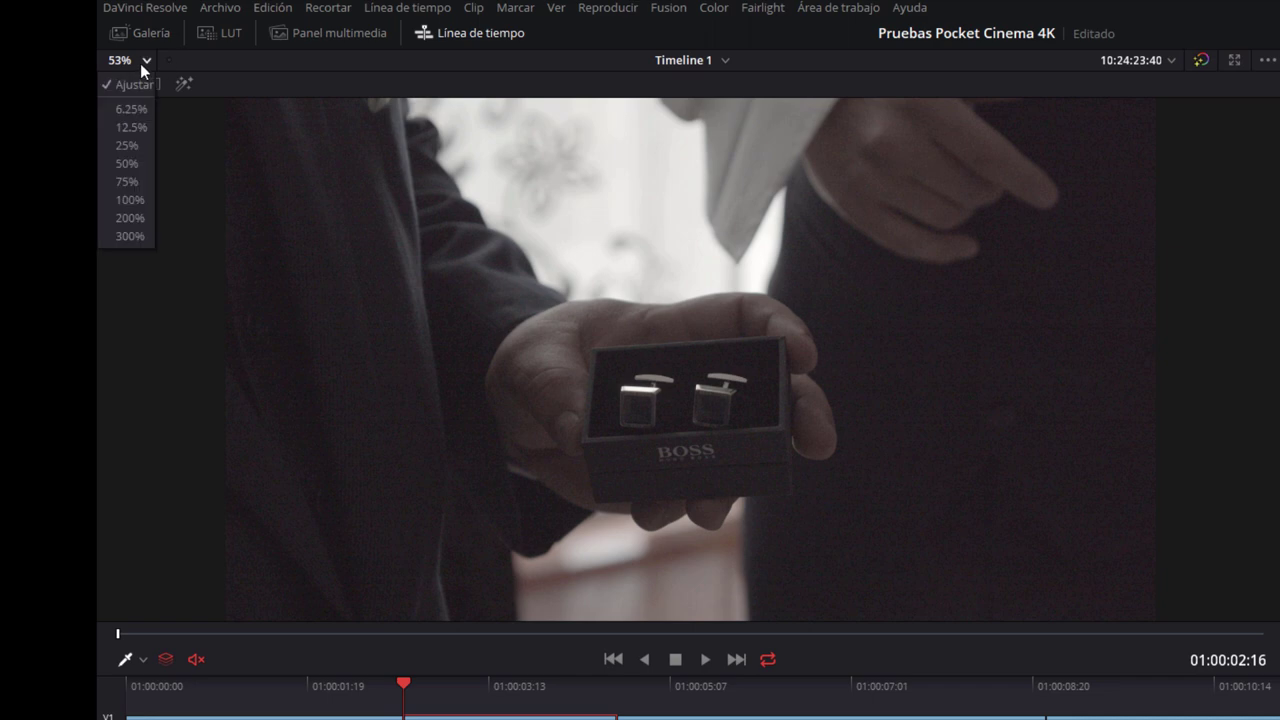
click(121, 200)
drag(1008, 440, 639, 363)
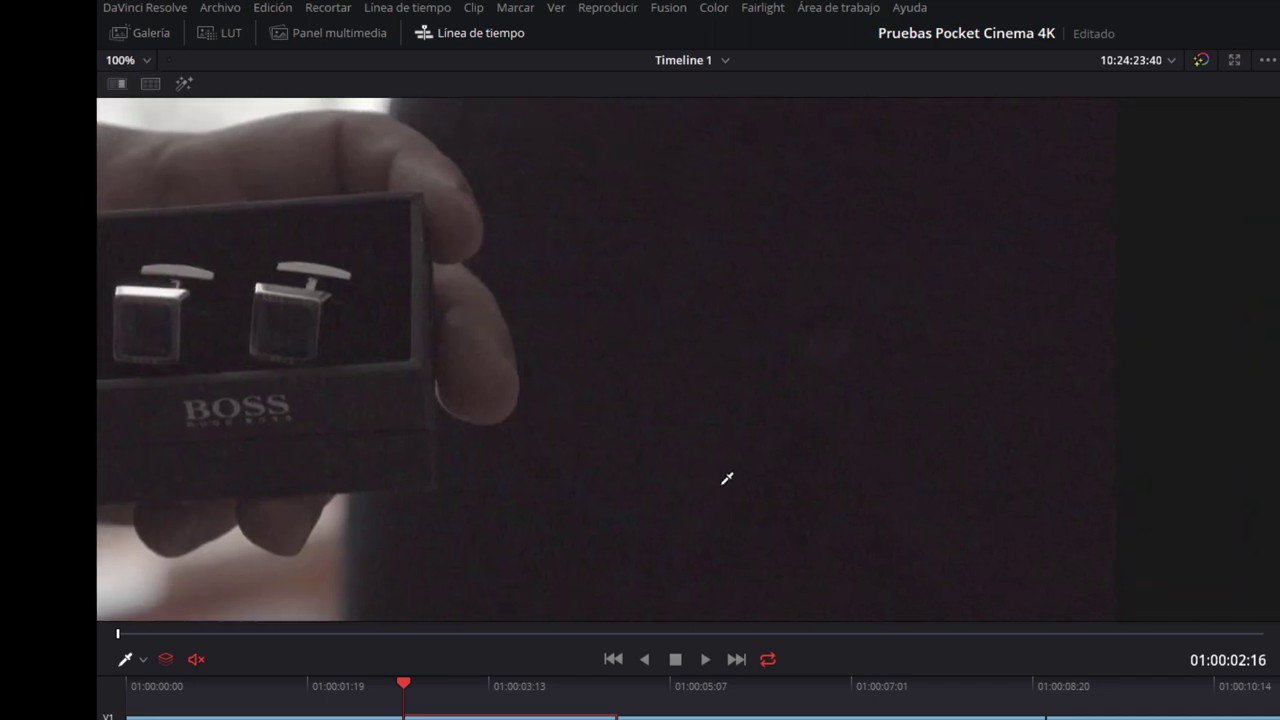
drag(726, 477, 717, 289)
mouse_move(417, 303)
mouse_down()
mouse_move(446, 342)
mouse_move(966, 406)
mouse_up()
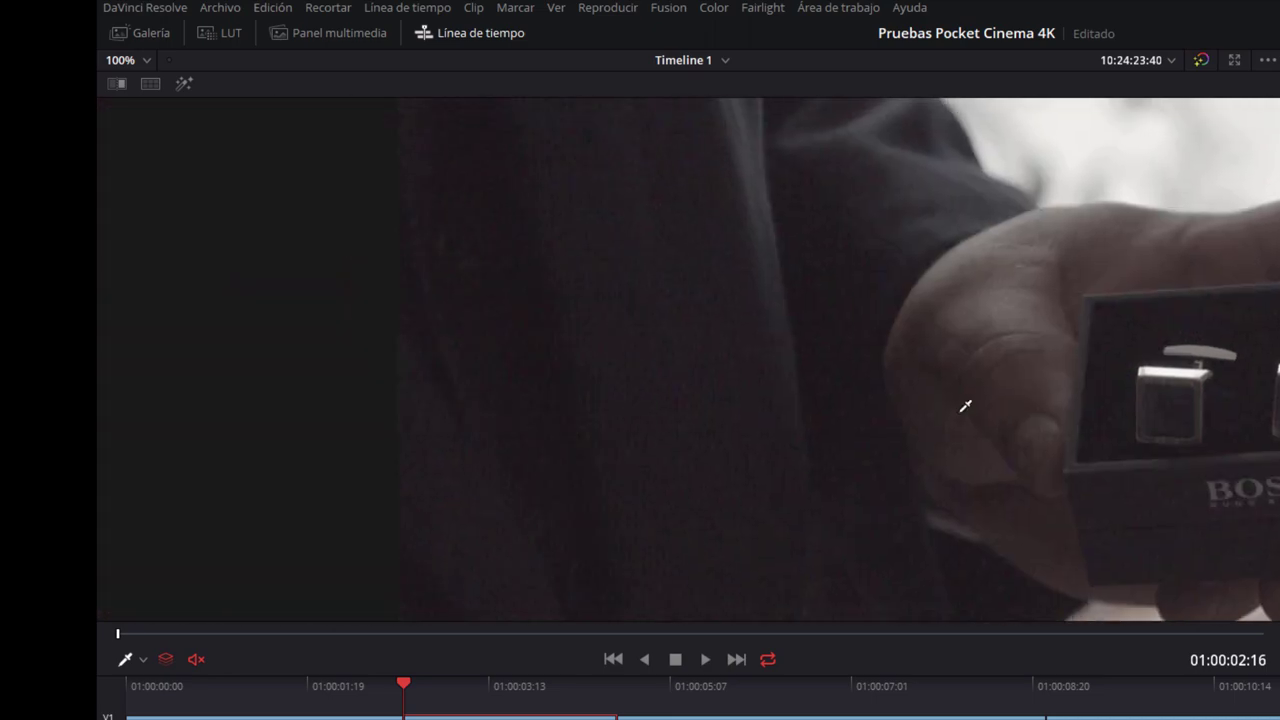
drag(637, 286, 300, 374)
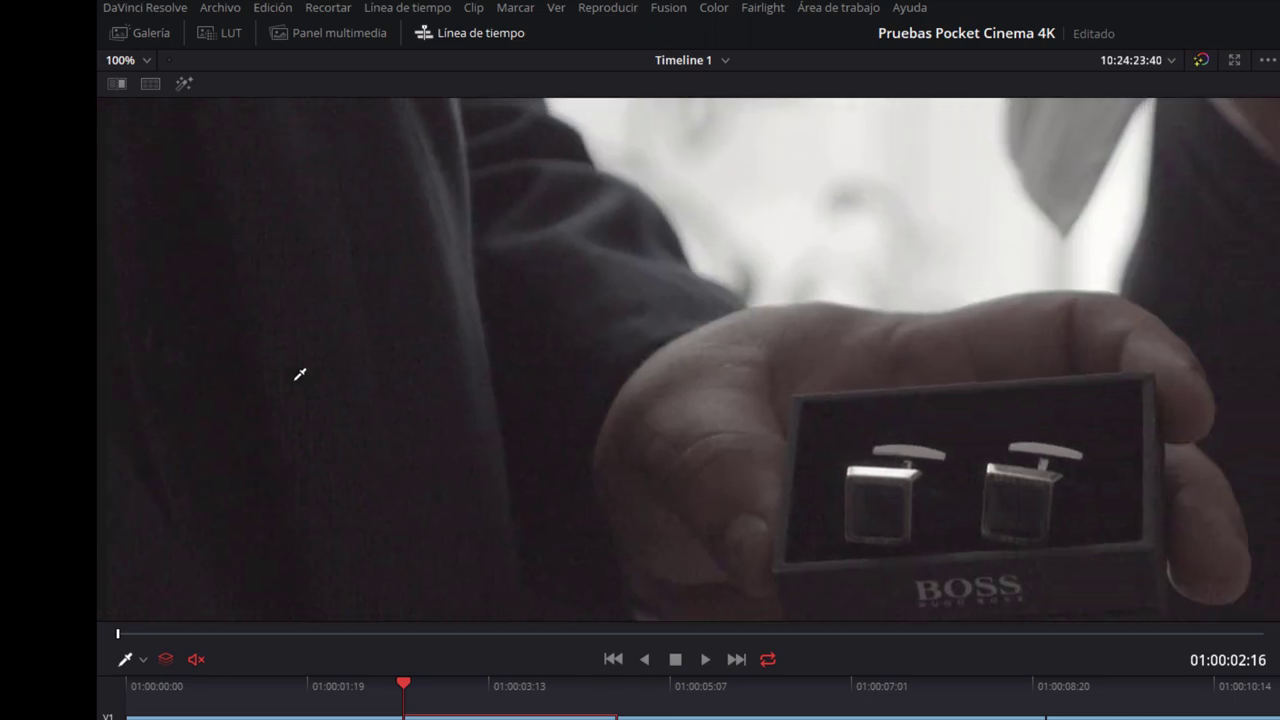
click(146, 61)
click(131, 85)
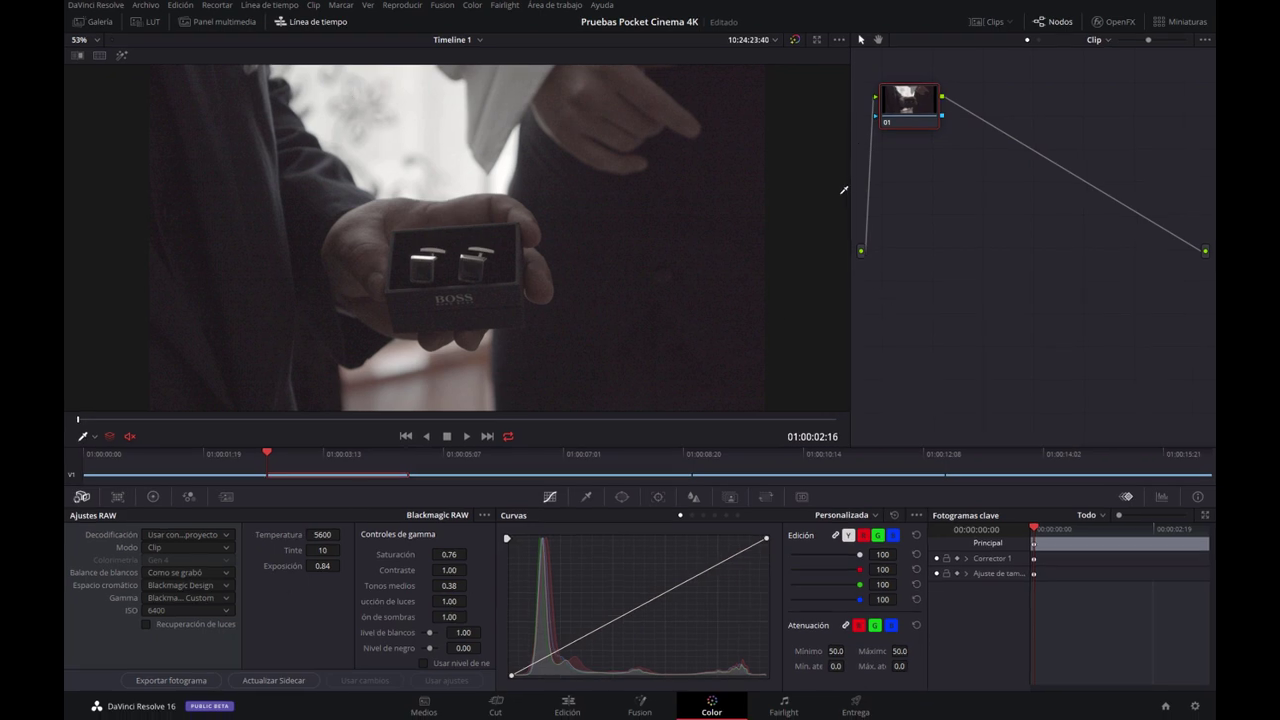
Open the RGB parade and set the cufflinks shot's Lift to -0.03 and Gamma to 0.05.
key(ctrl+shift+w)
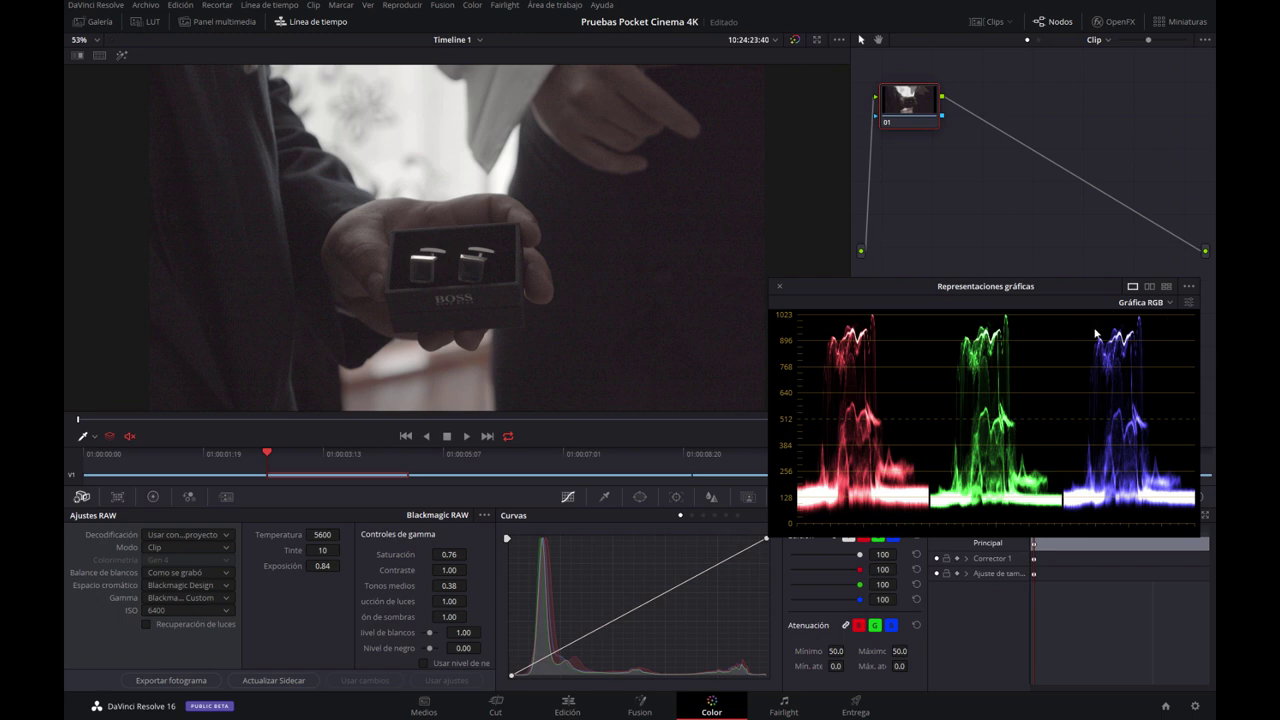
click(155, 497)
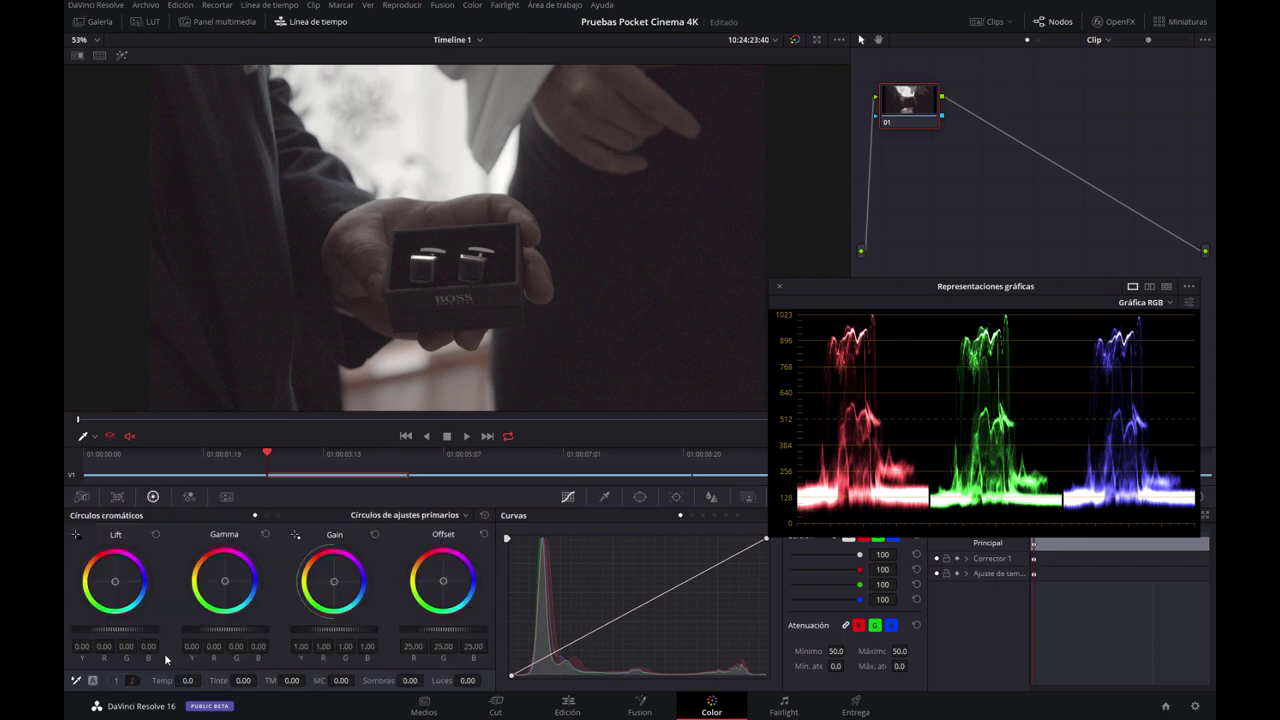
drag(115, 629, 105, 629)
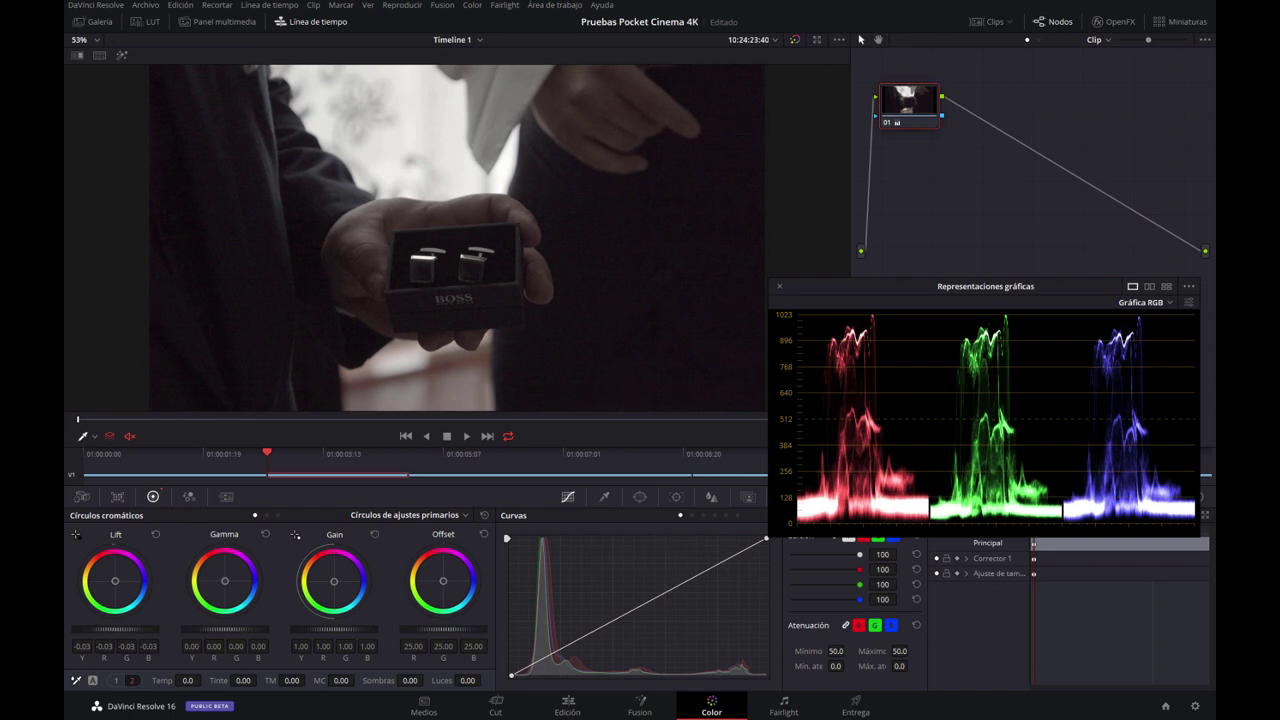
drag(224, 629, 236, 629)
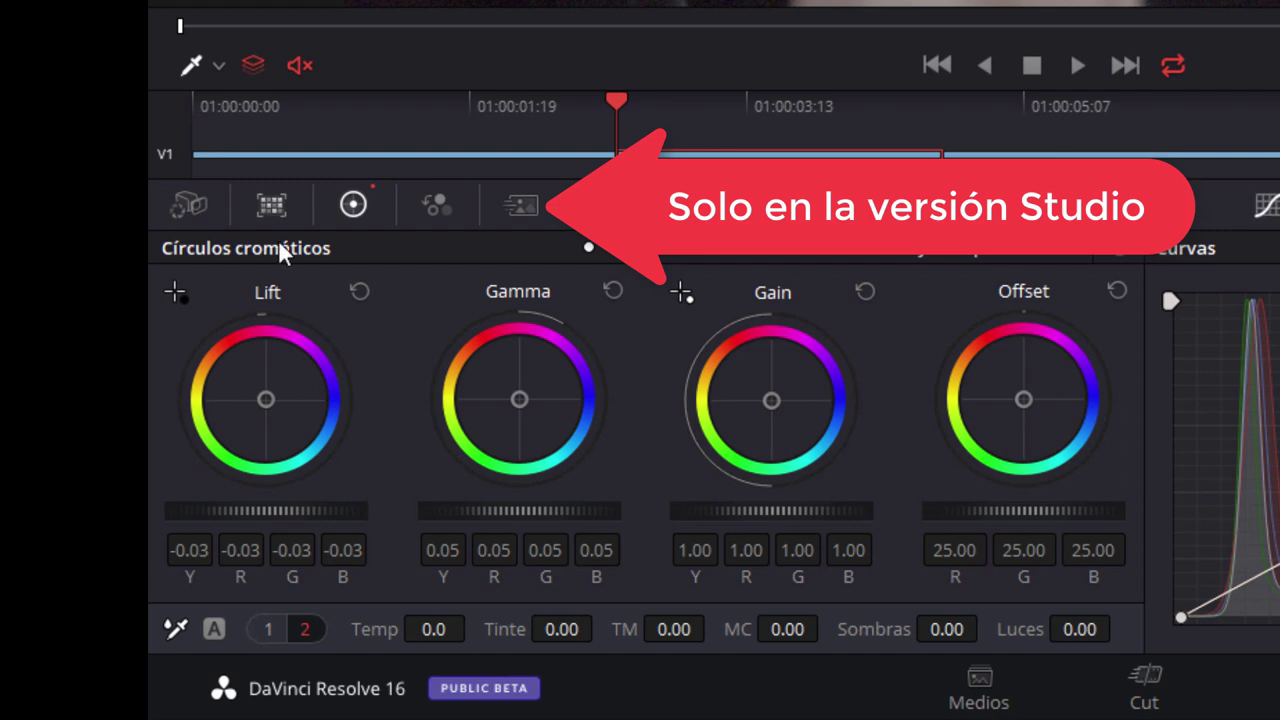
Open Motion Effects, view the cufflinks shot at 100%, and play it to inspect the noise.
click(529, 201)
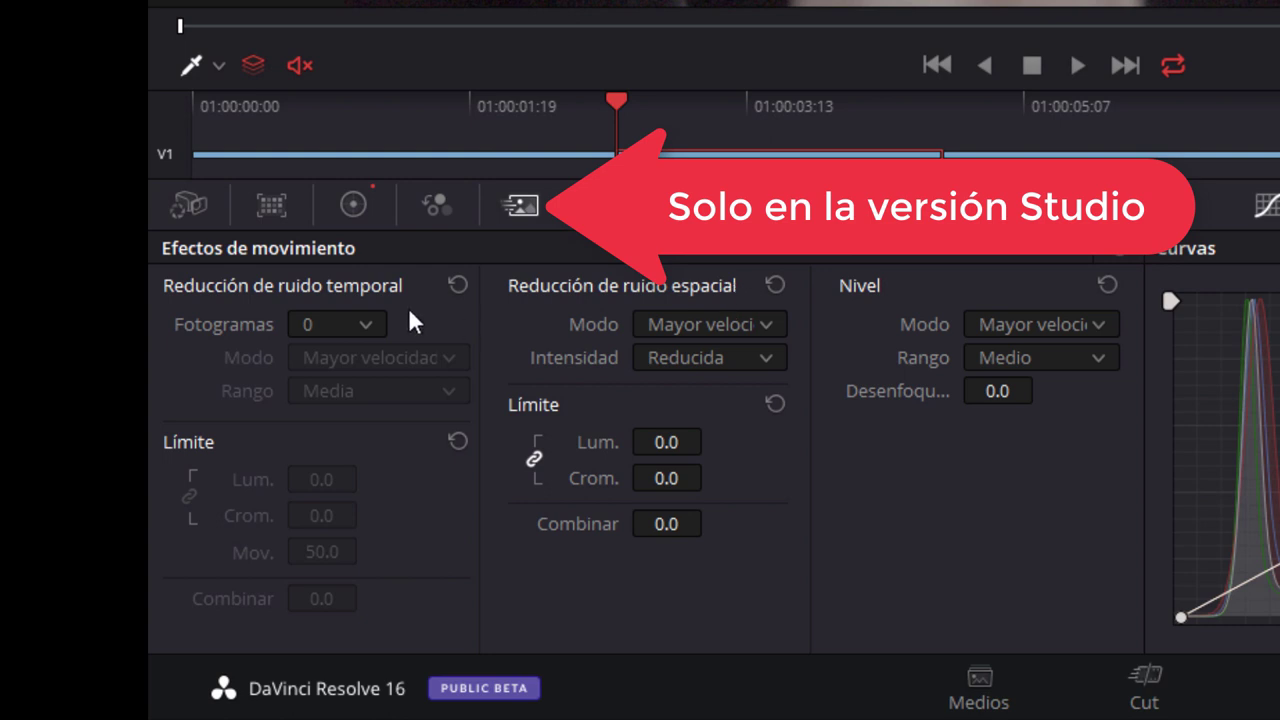
click(335, 322)
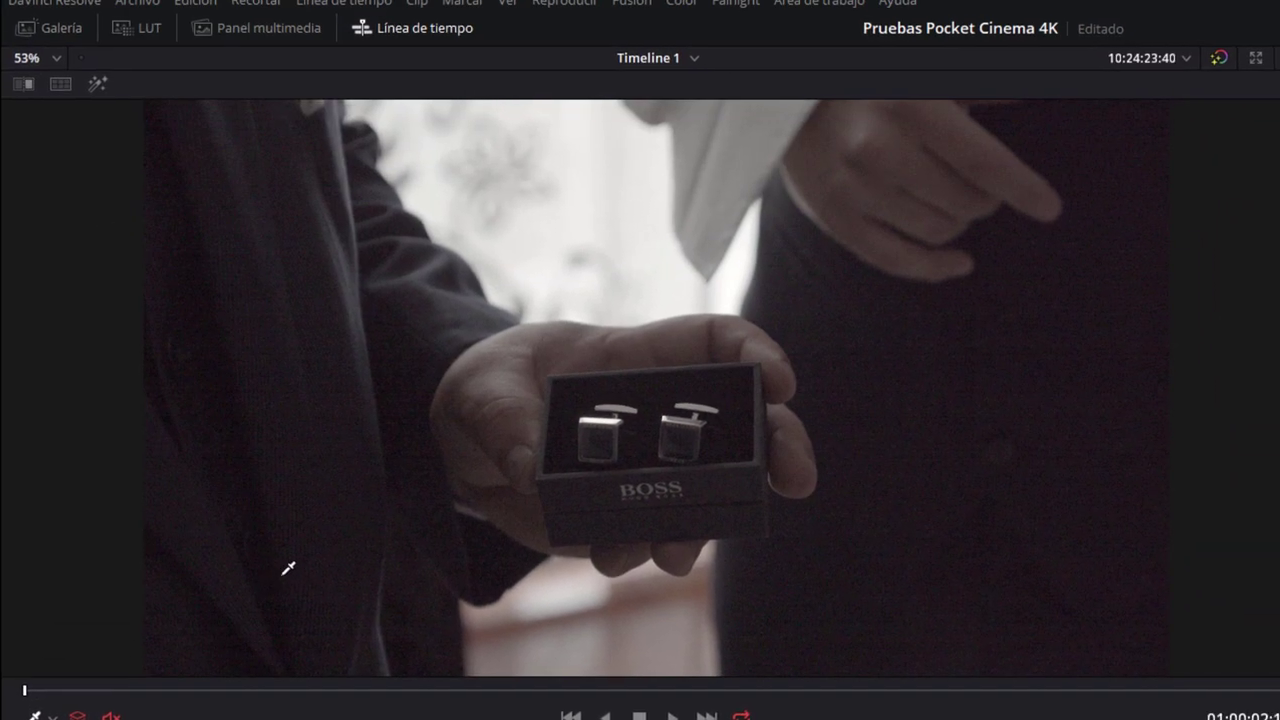
right_click(866, 453)
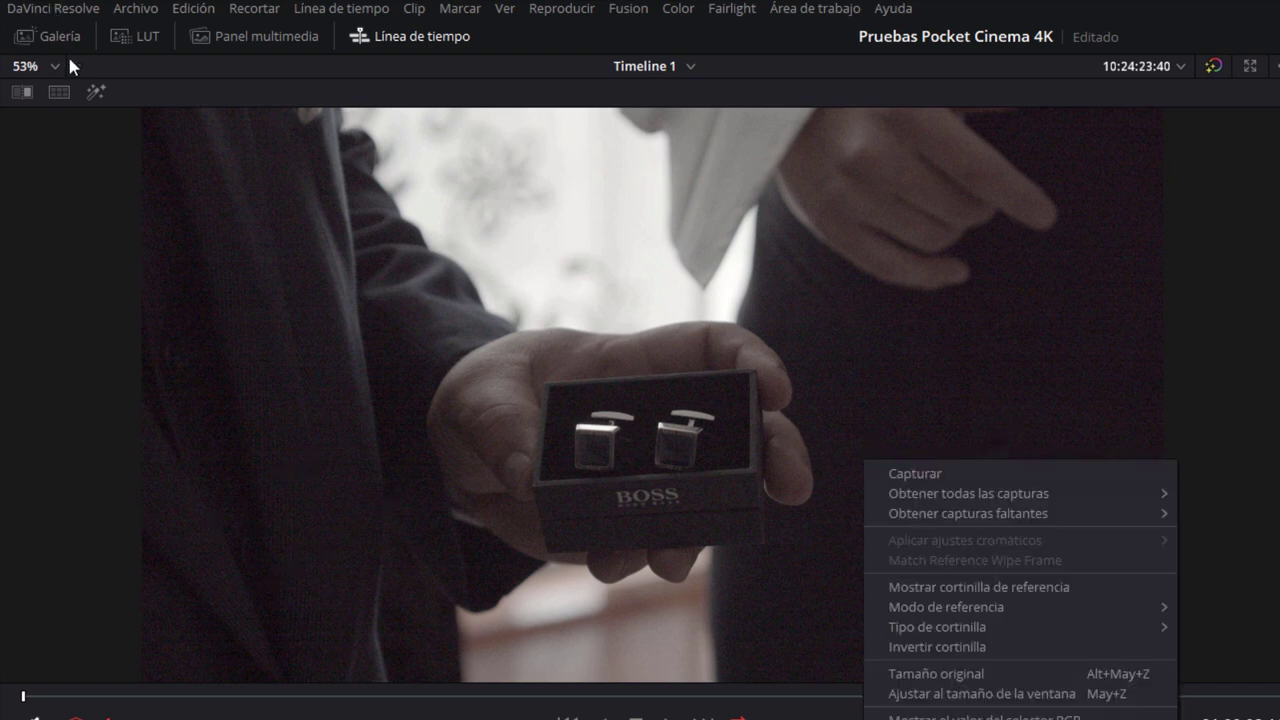
click(53, 66)
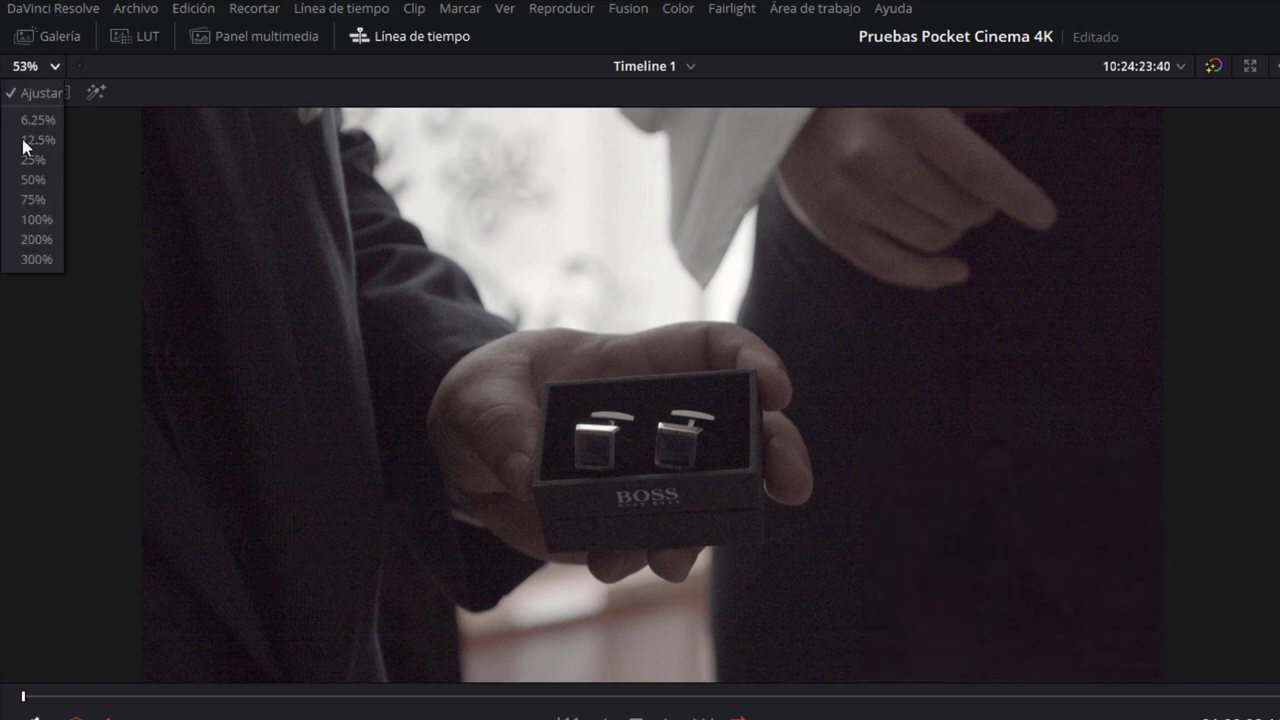
click(34, 219)
key(l)
key(l)
key(l)
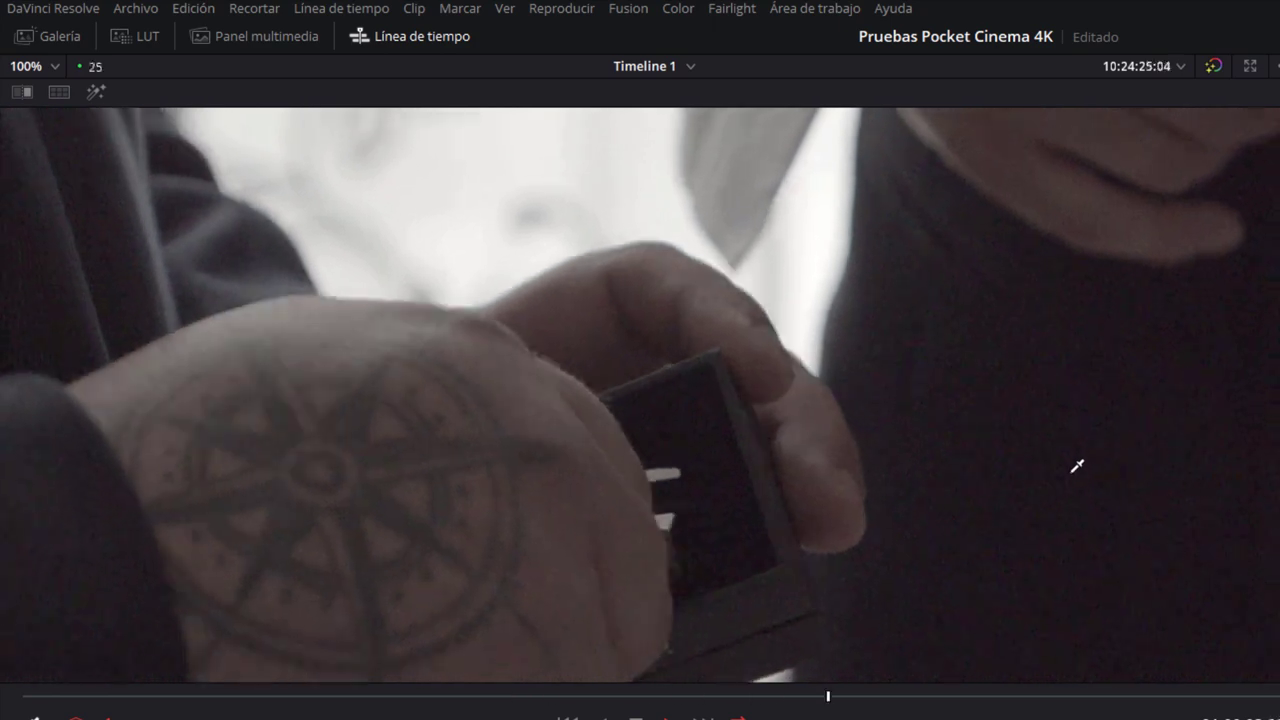
key(k)
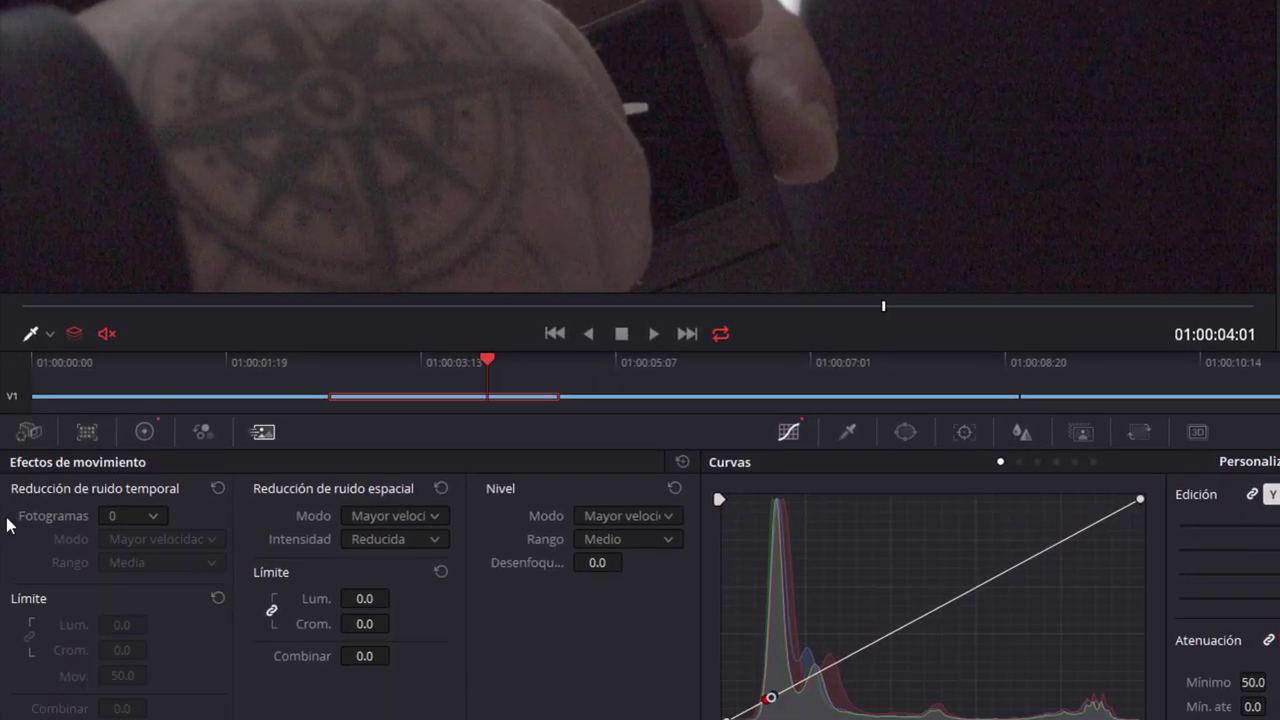
Set temporal NR to 5 frames, Mejor calidad, Media range, with linked thresholds at 20.6.
click(146, 509)
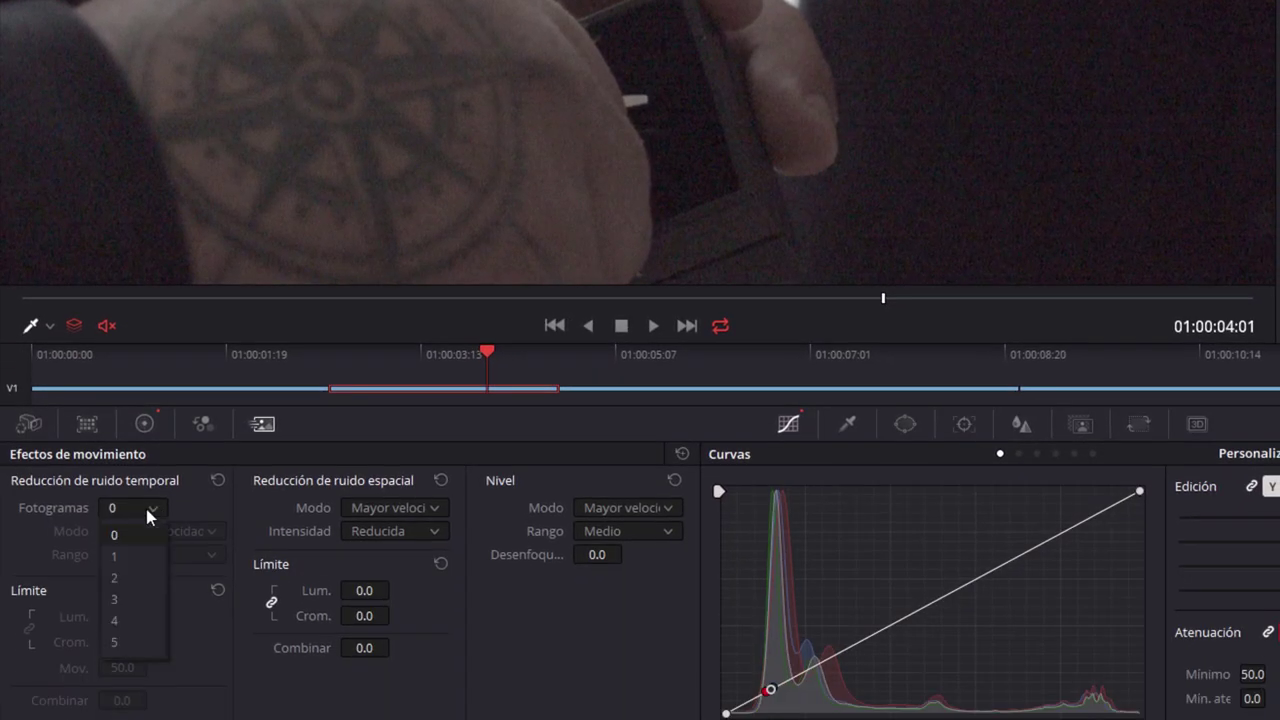
click(124, 643)
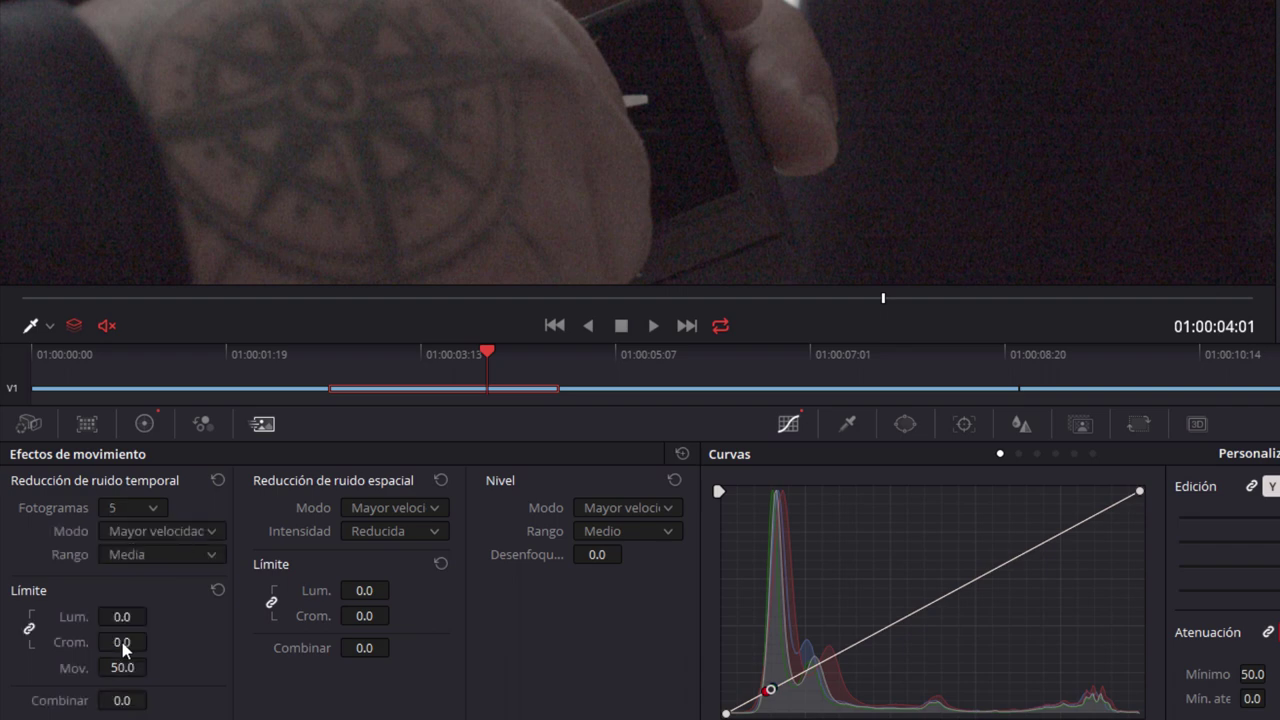
click(183, 531)
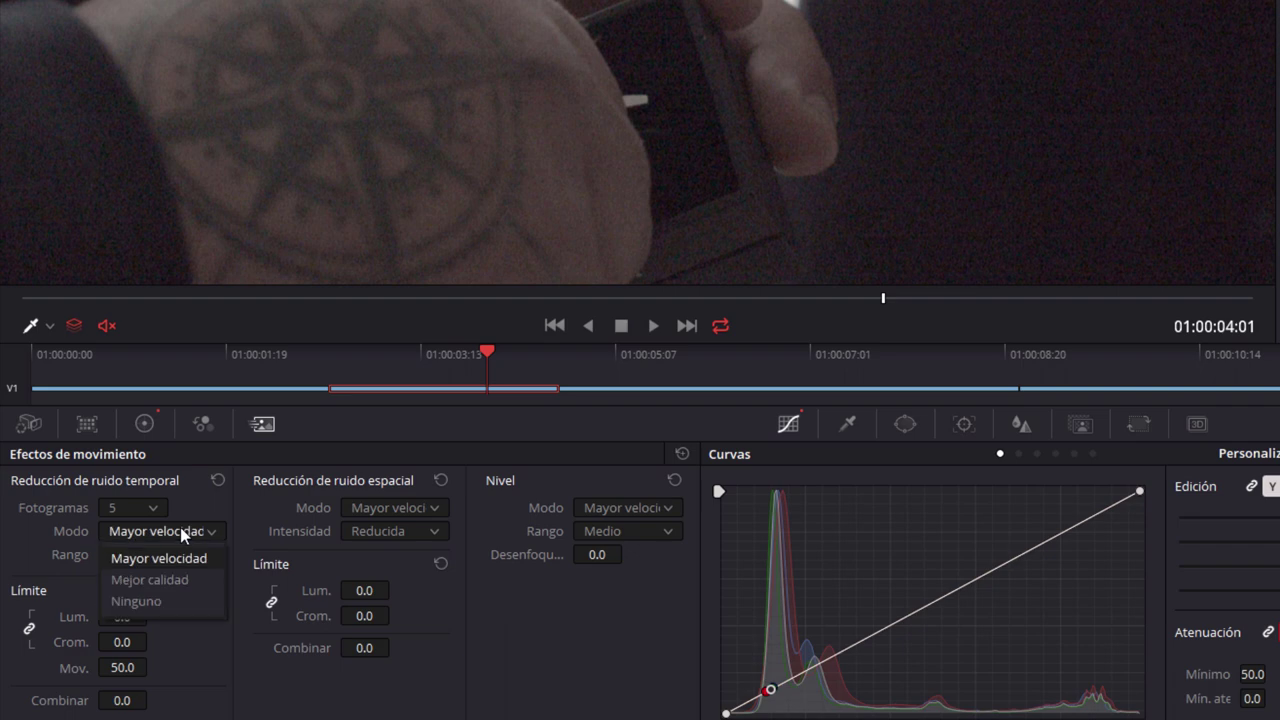
click(153, 582)
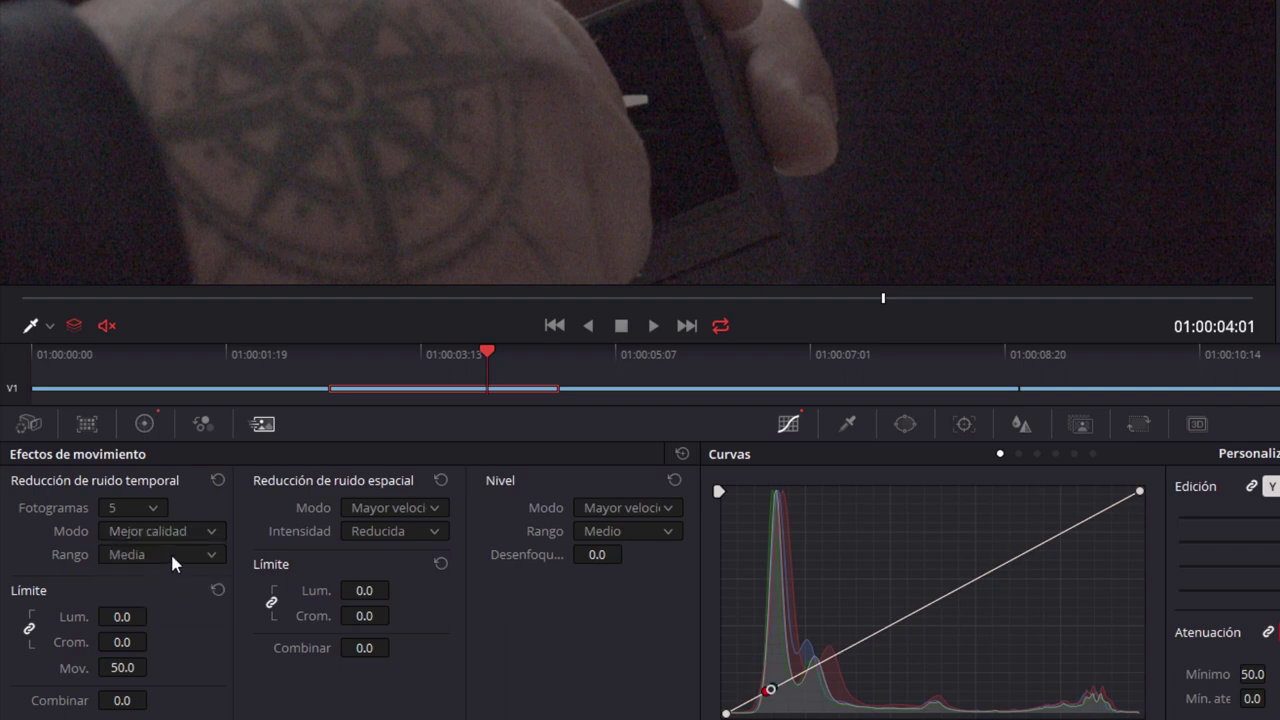
click(172, 557)
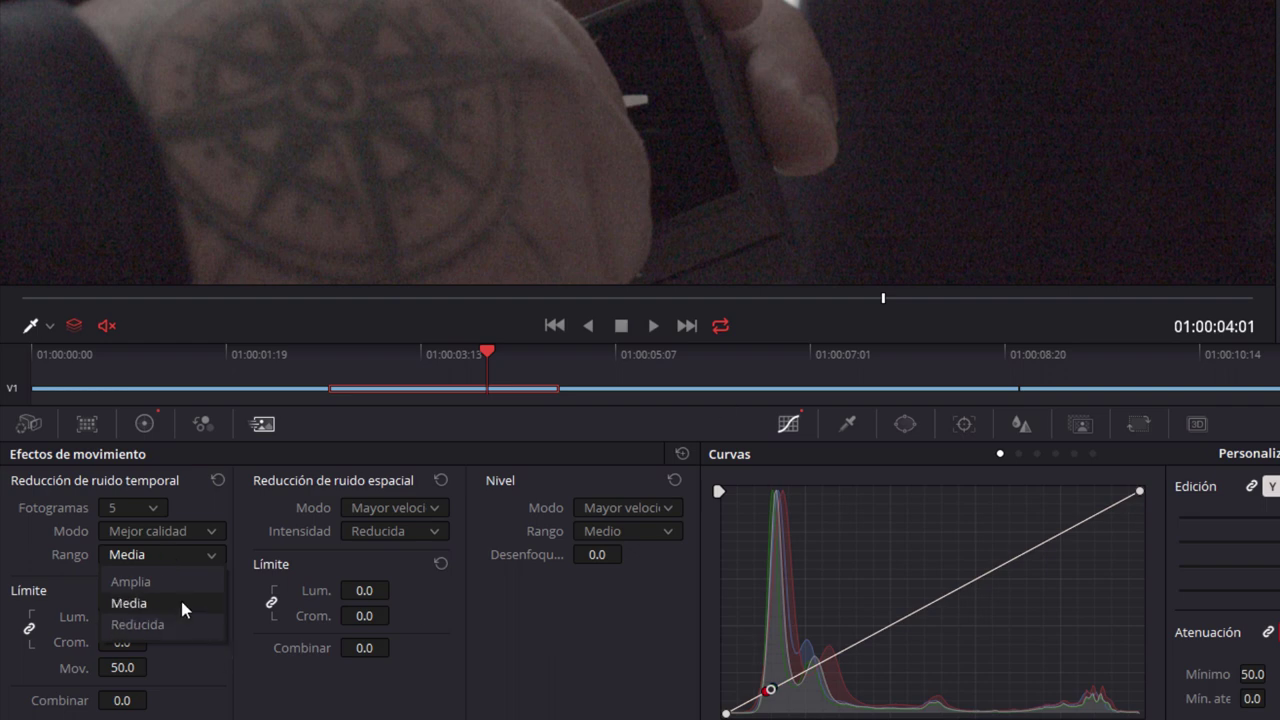
click(180, 602)
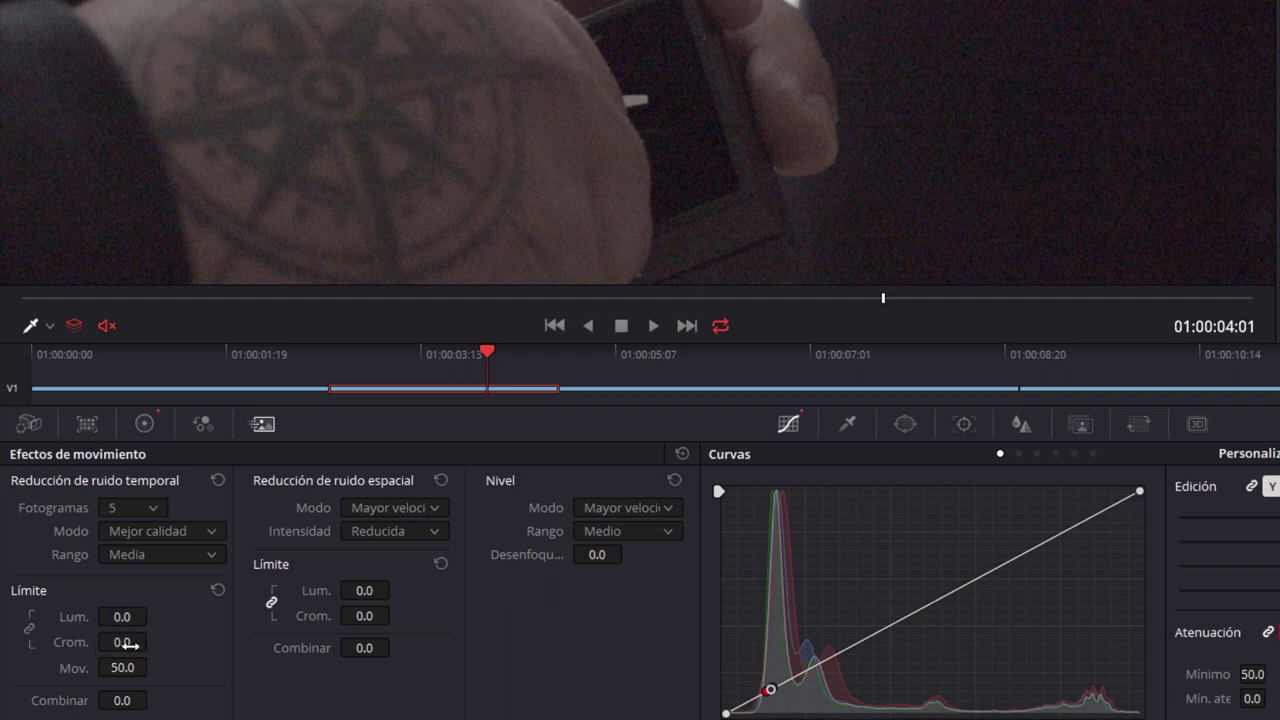
click(29, 628)
mouse_move(105, 616)
mouse_down()
mouse_move(153, 615)
mouse_move(114, 617)
mouse_up()
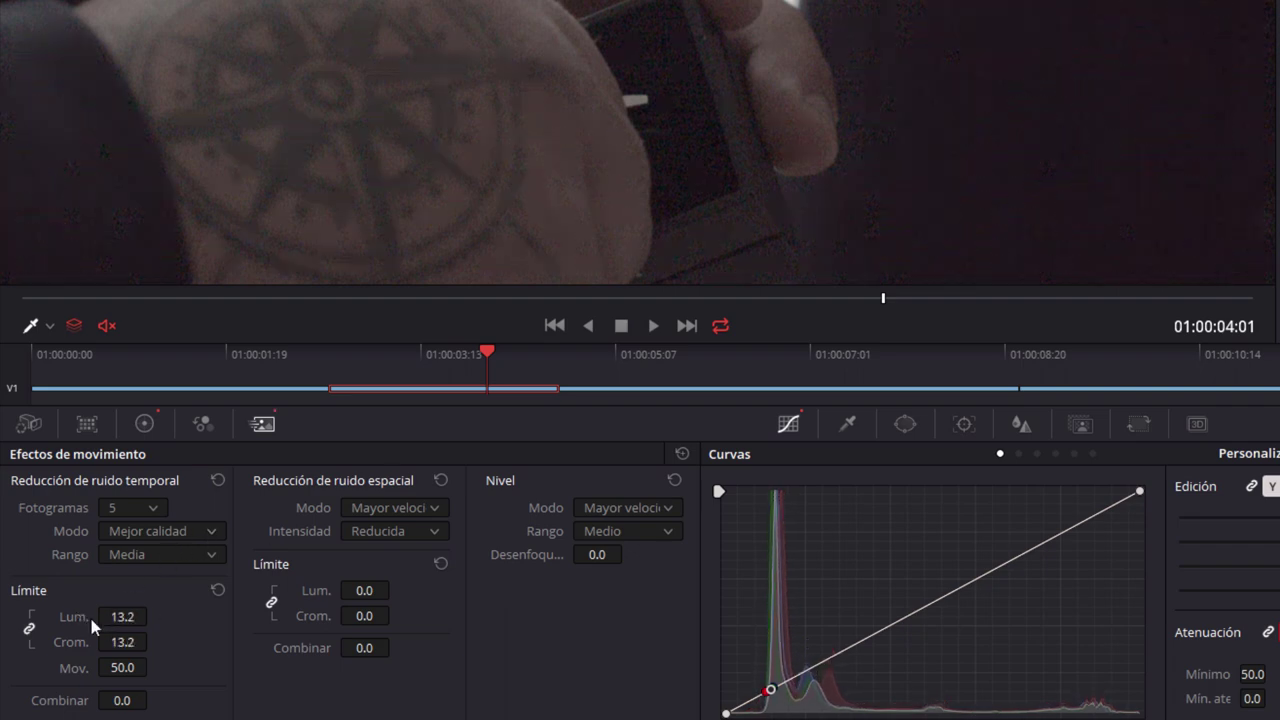
drag(120, 617, 146, 616)
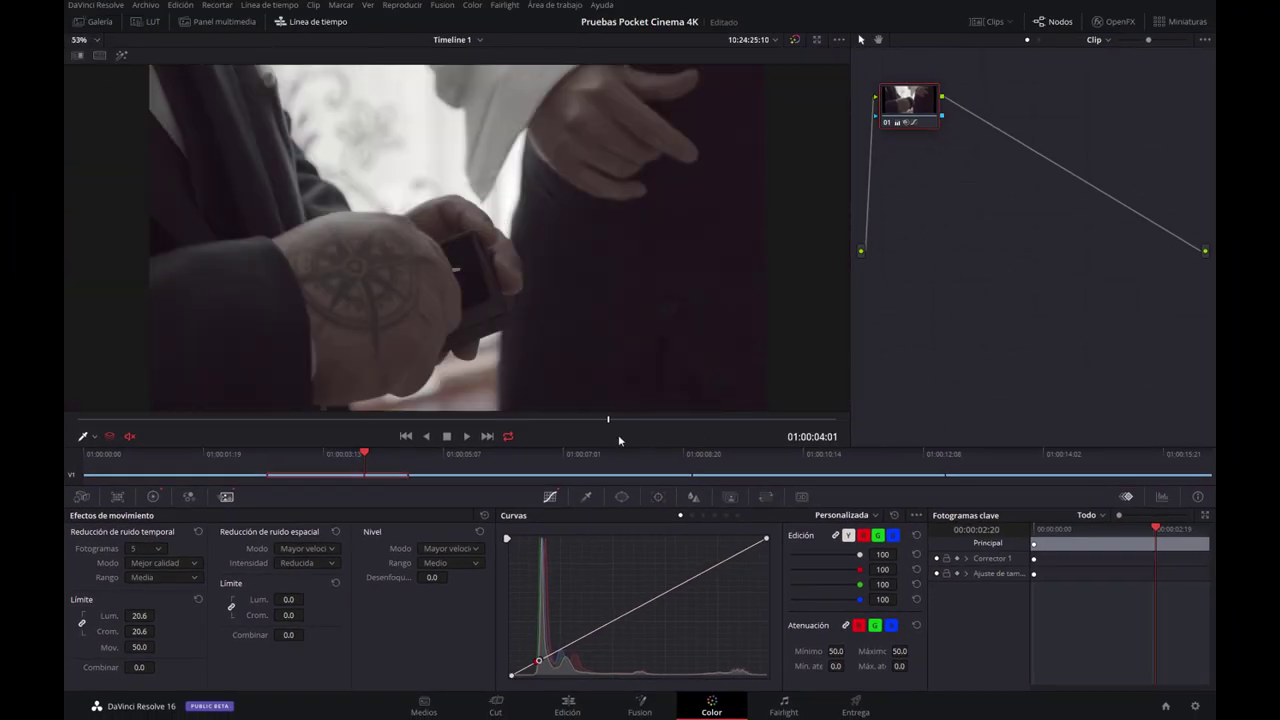
click(405, 437)
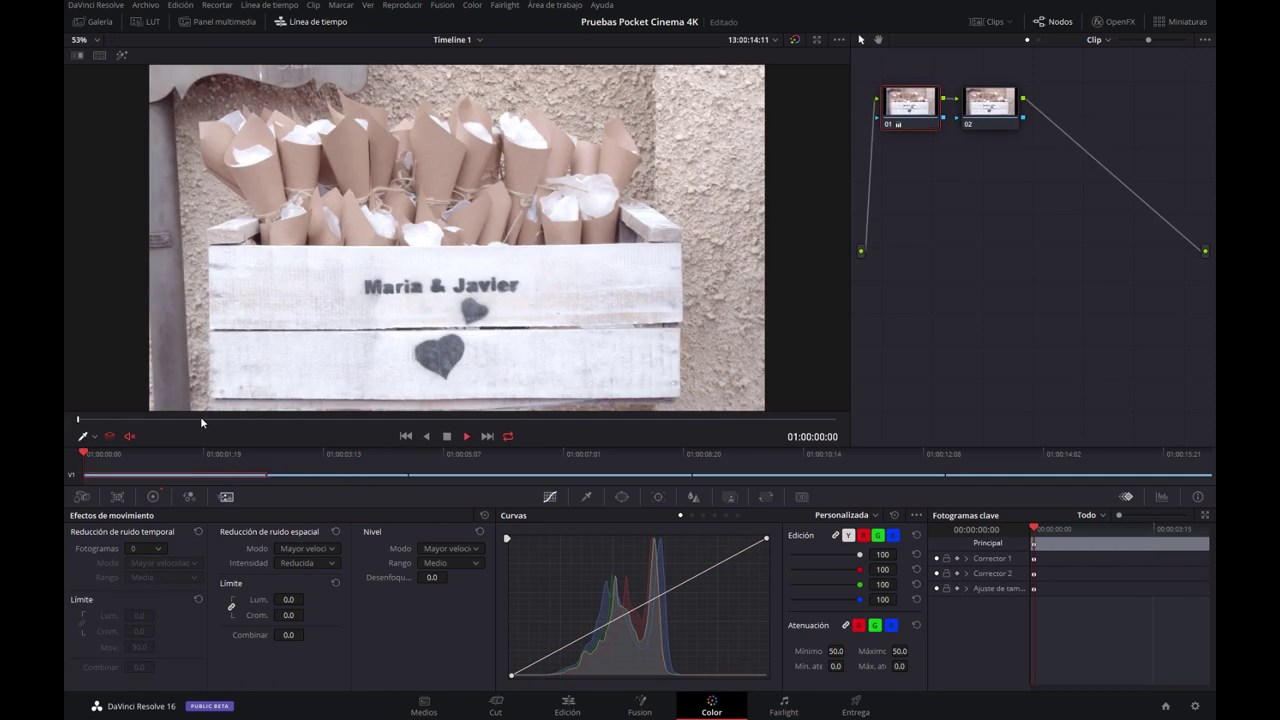
key(space)
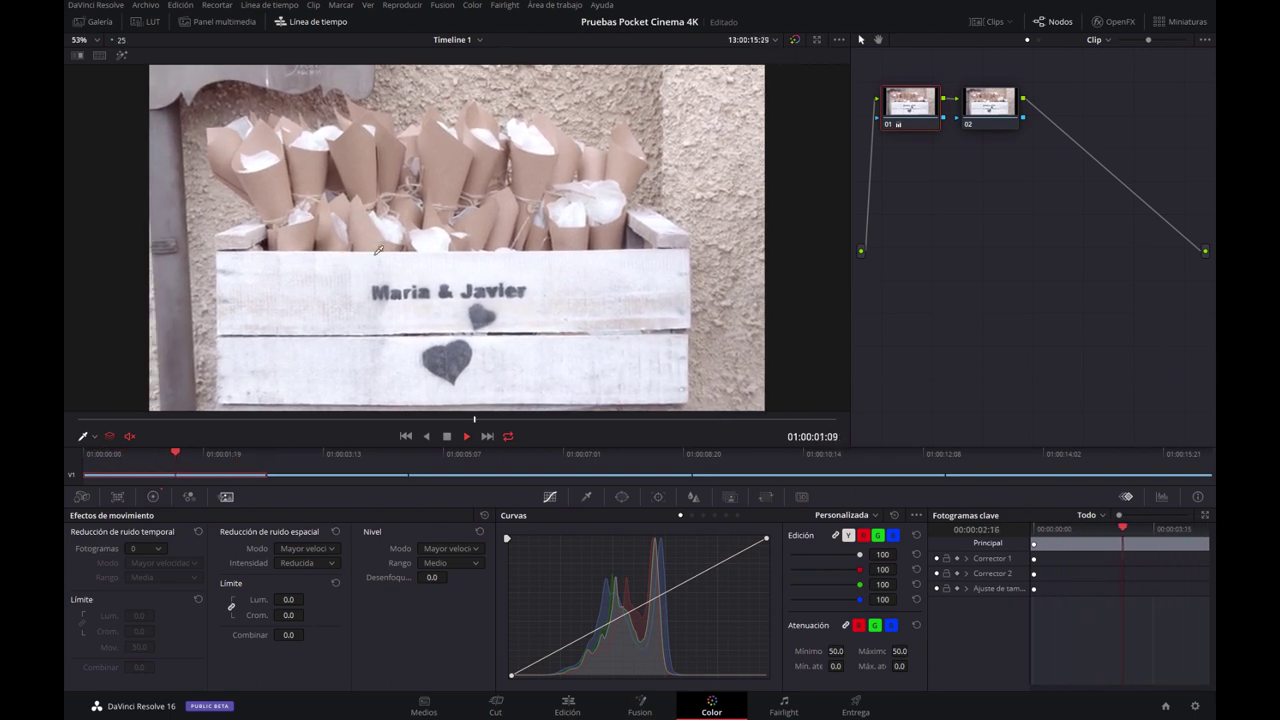
key(space)
key(Down)
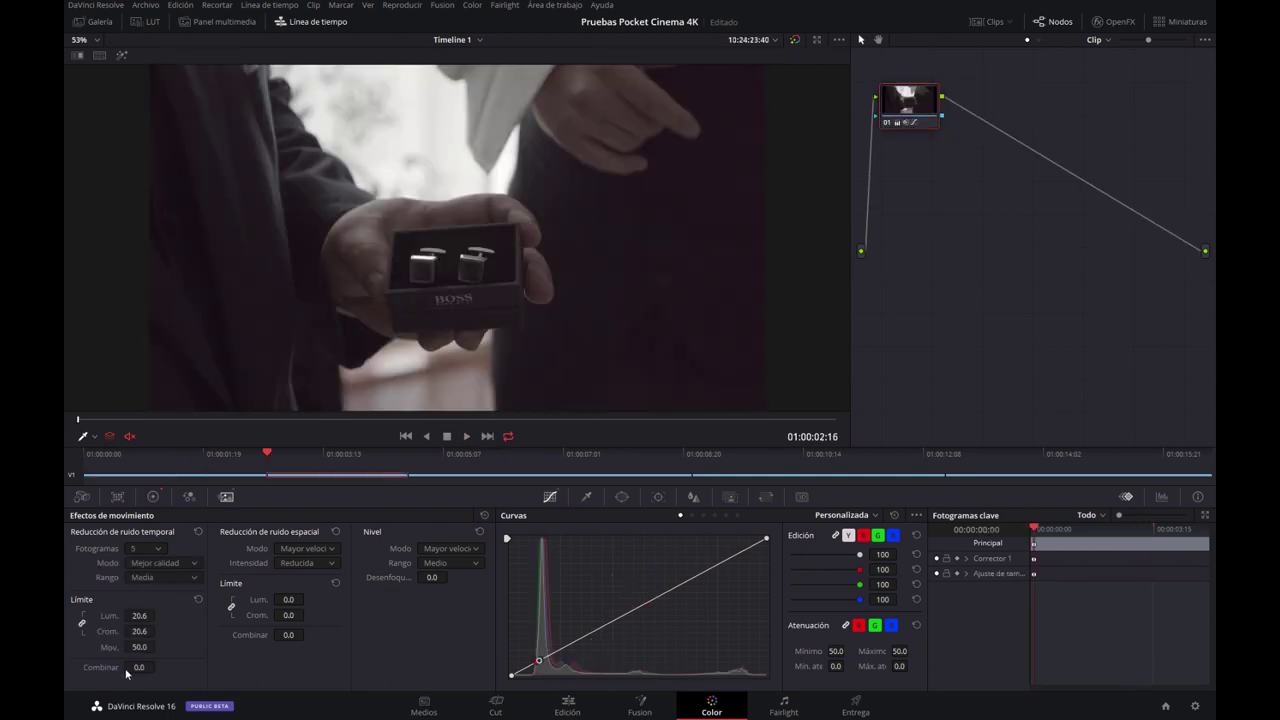
key(space)
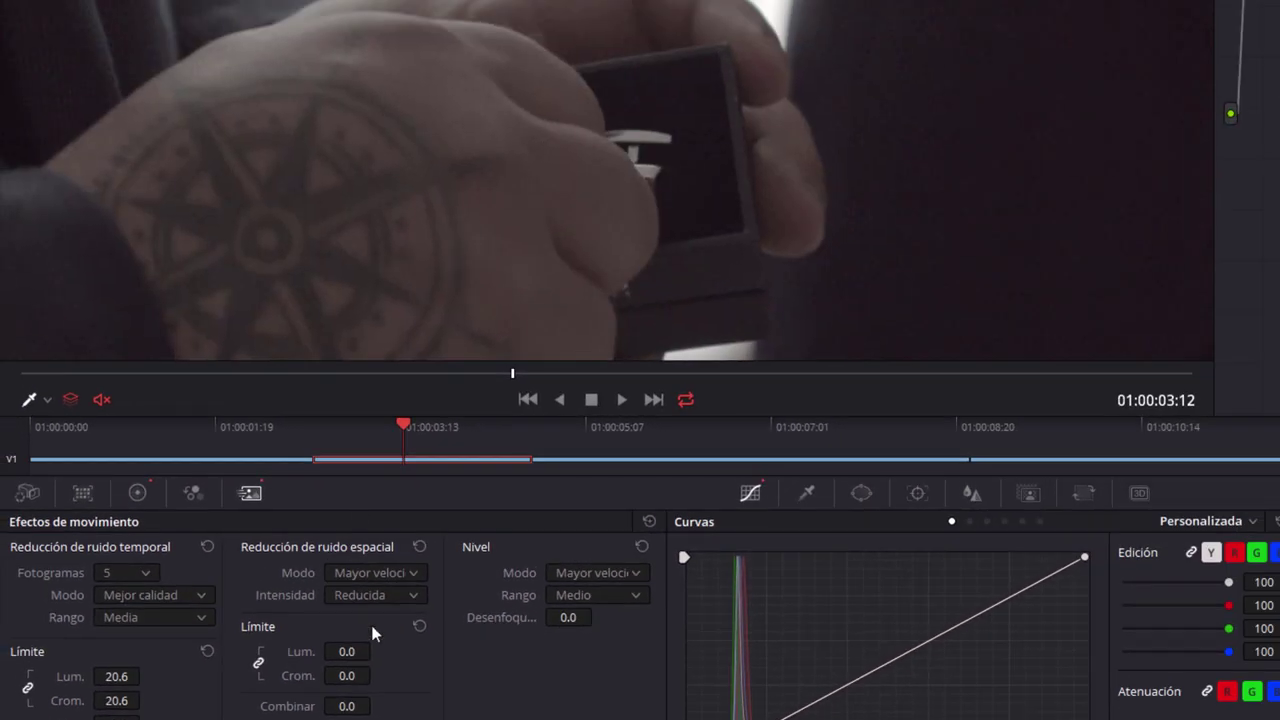
Reset the ring-box clip's spatial NR thresholds to 0.0, fit the frame, and go to the next clip.
drag(346, 651, 380, 651)
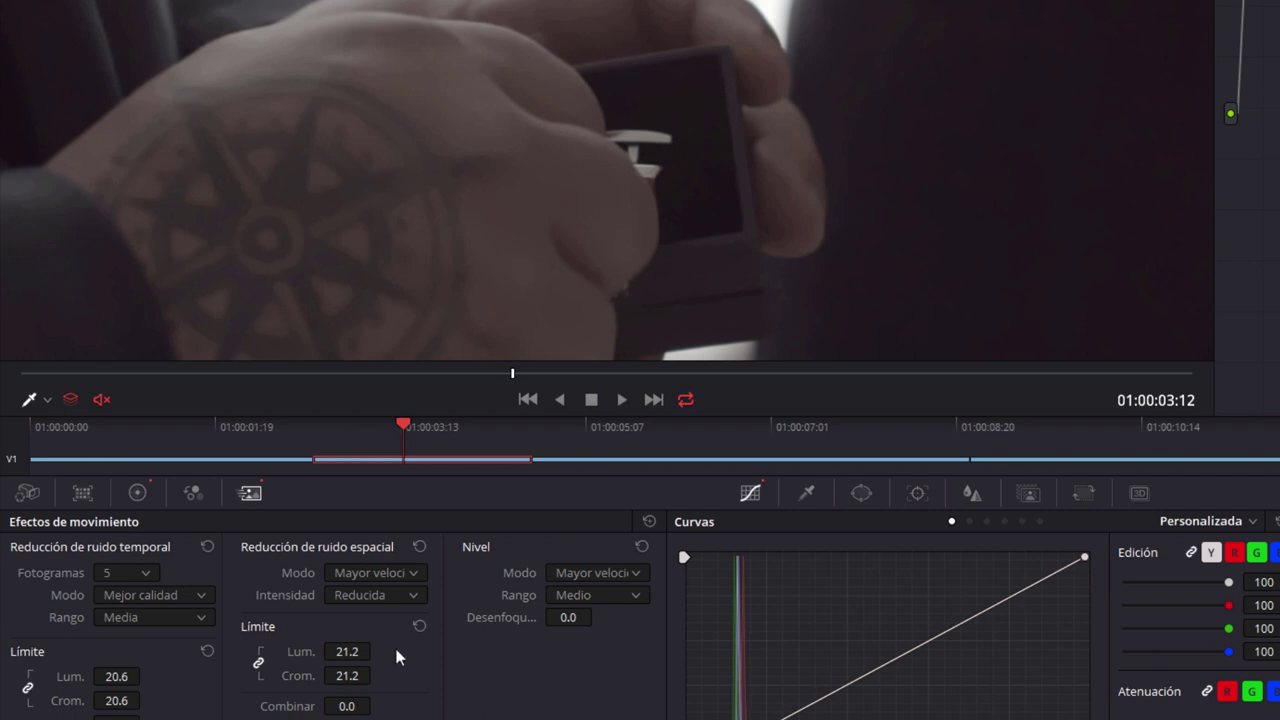
drag(350, 651, 340, 651)
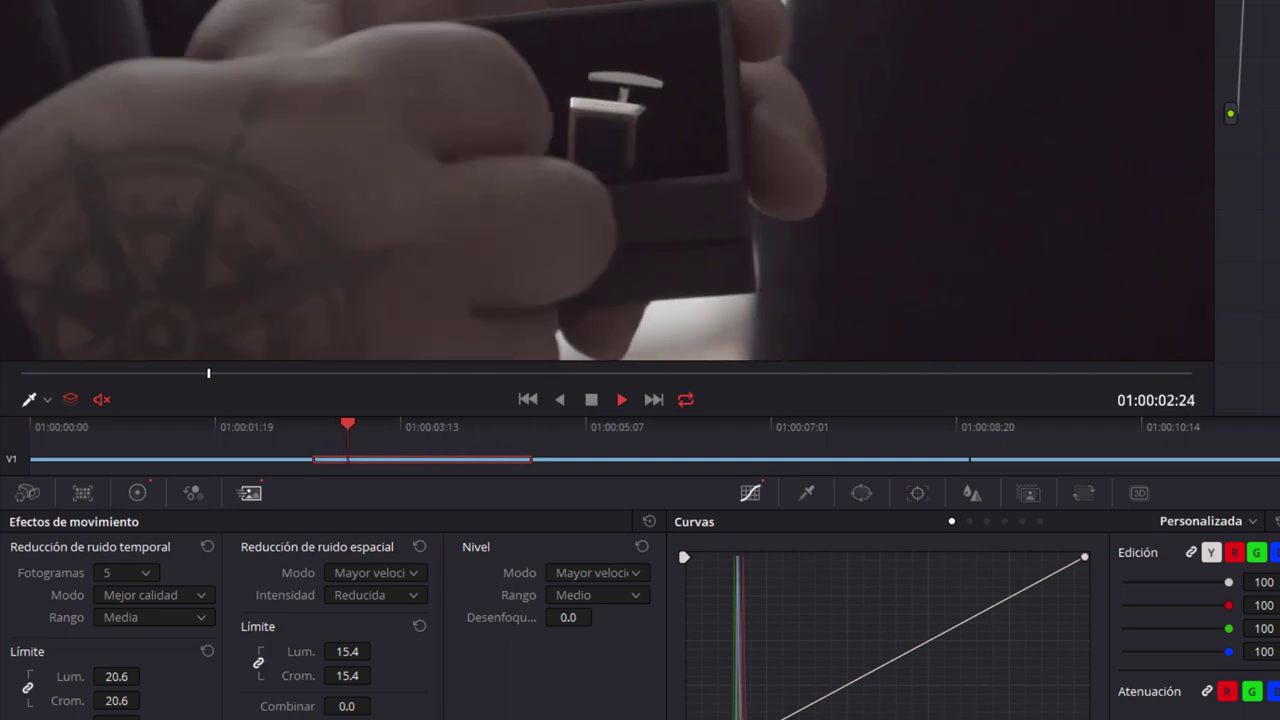
key(space)
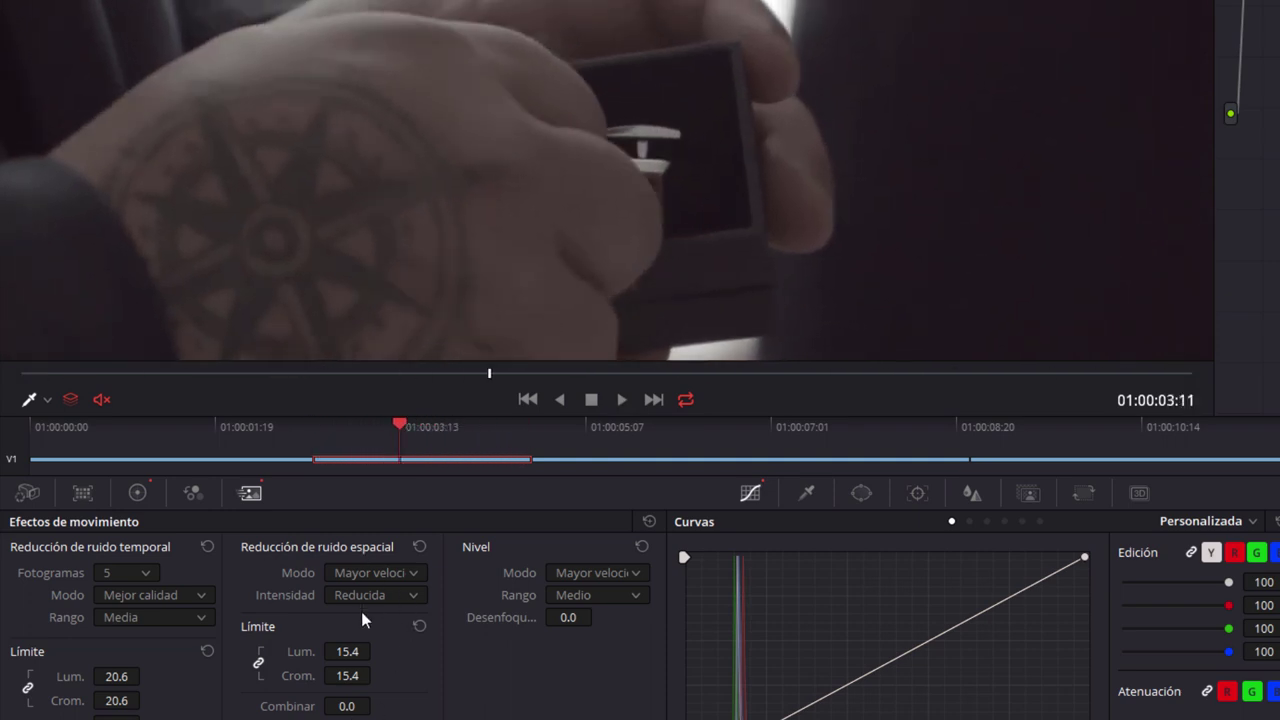
double_click(376, 652)
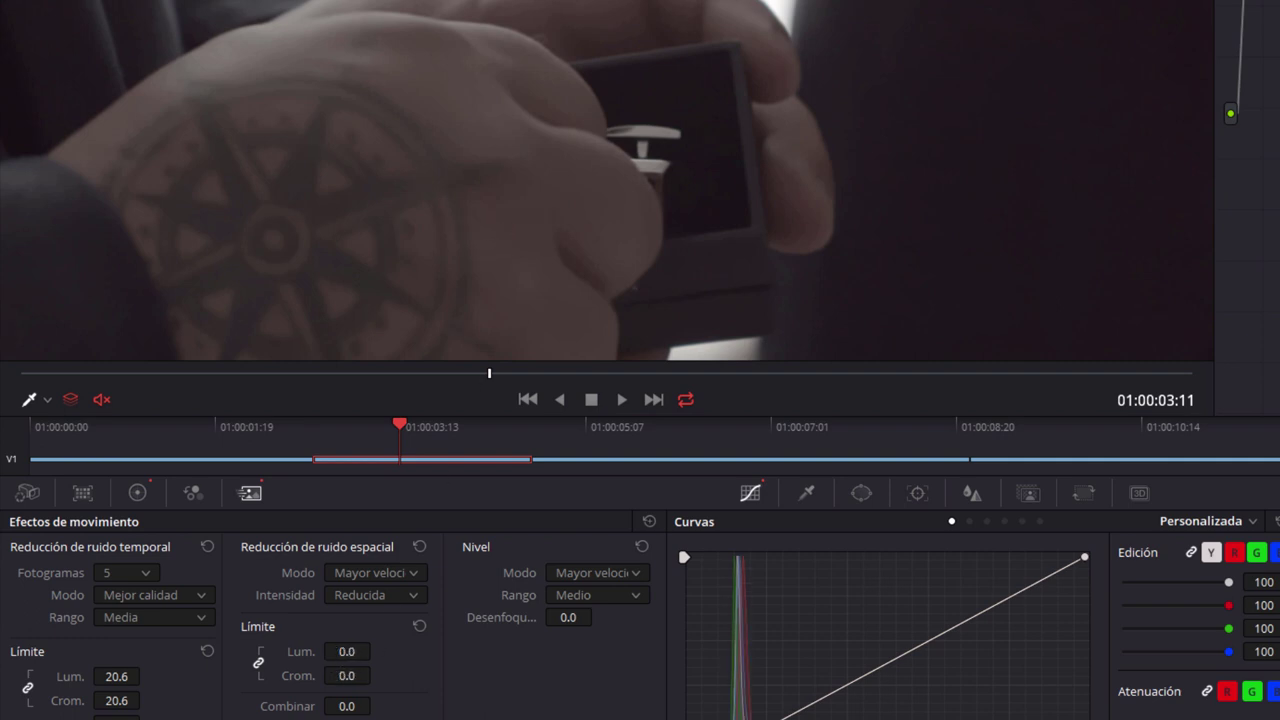
key(shift+z)
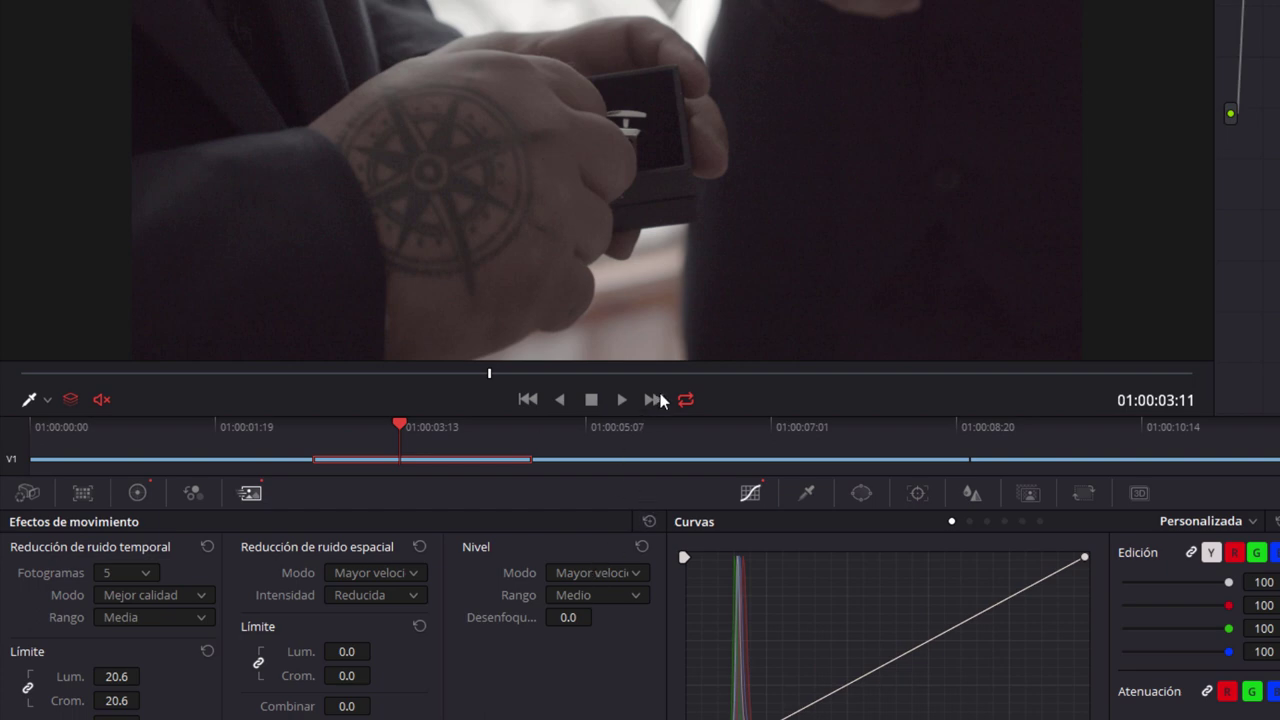
click(655, 399)
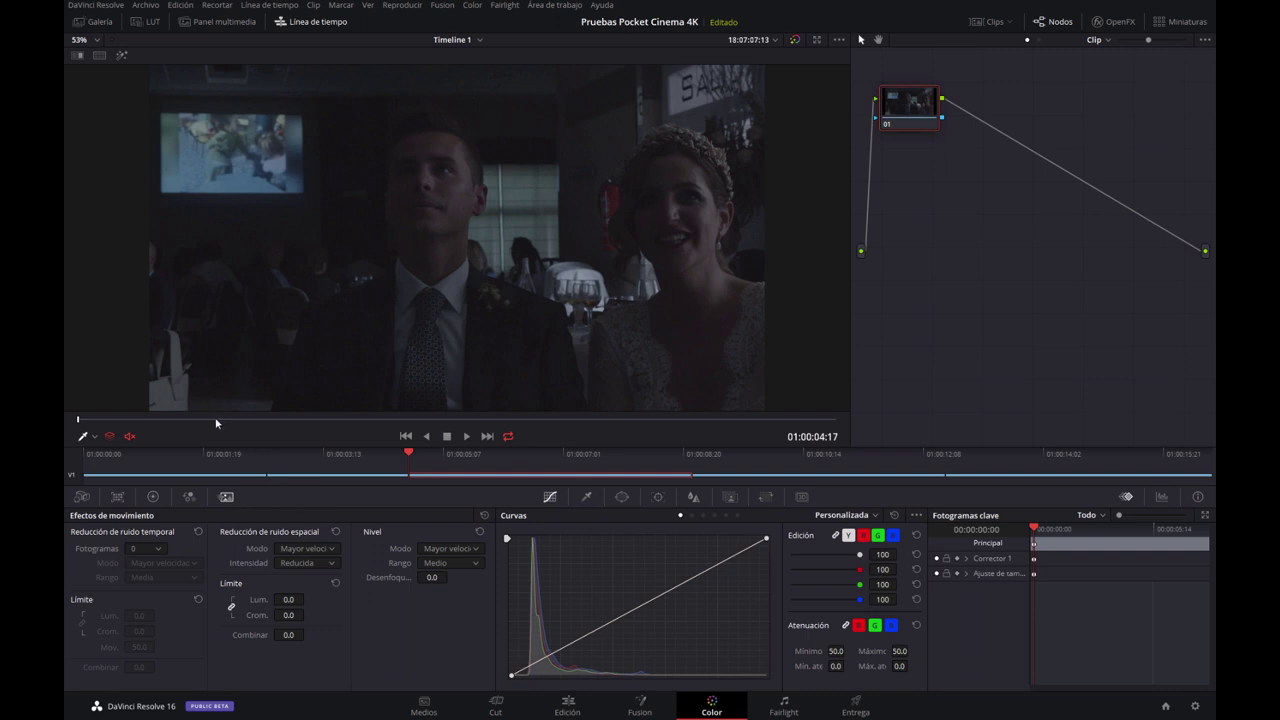
Play the couple's reception clip a few times, then open the RGB parade scope.
key(space)
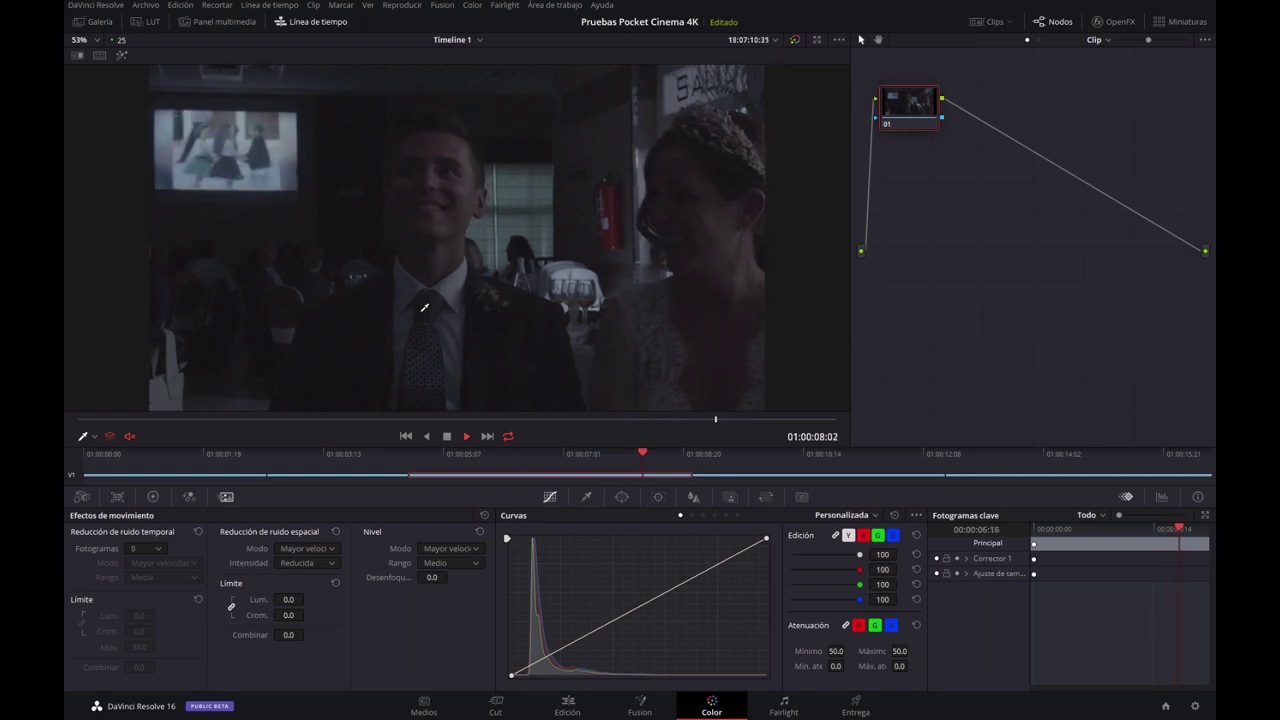
key(space)
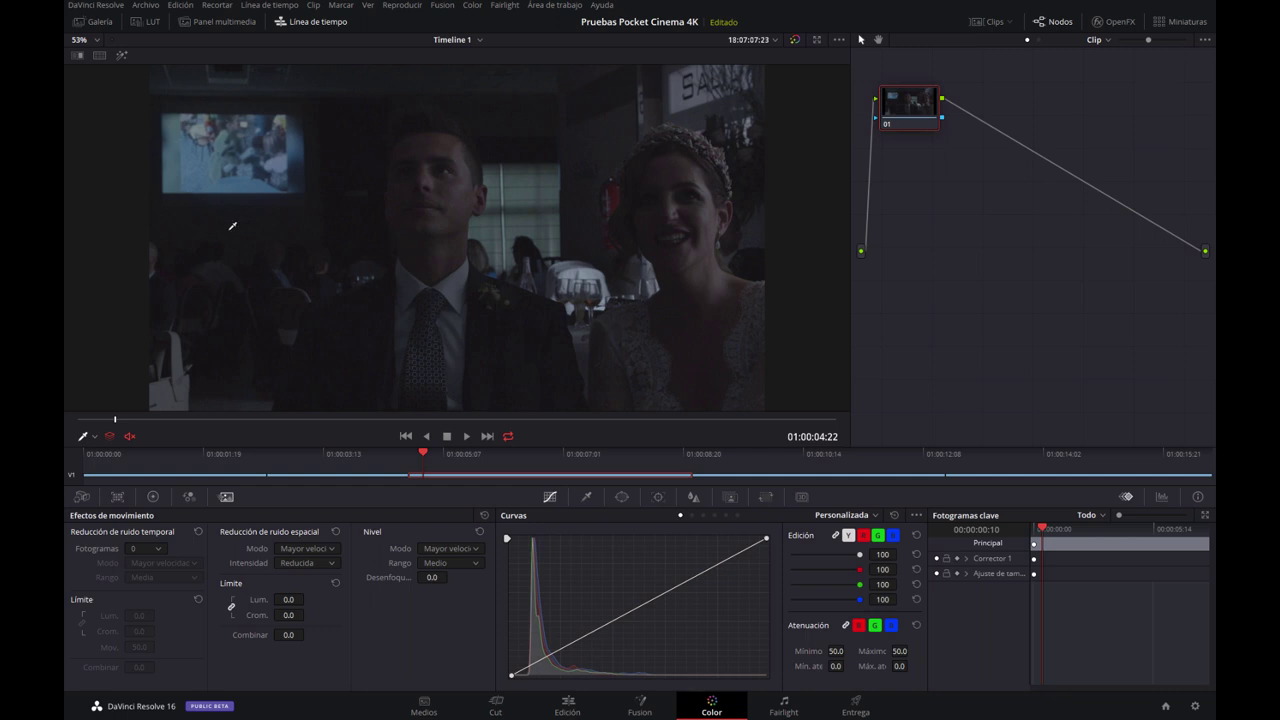
key(space)
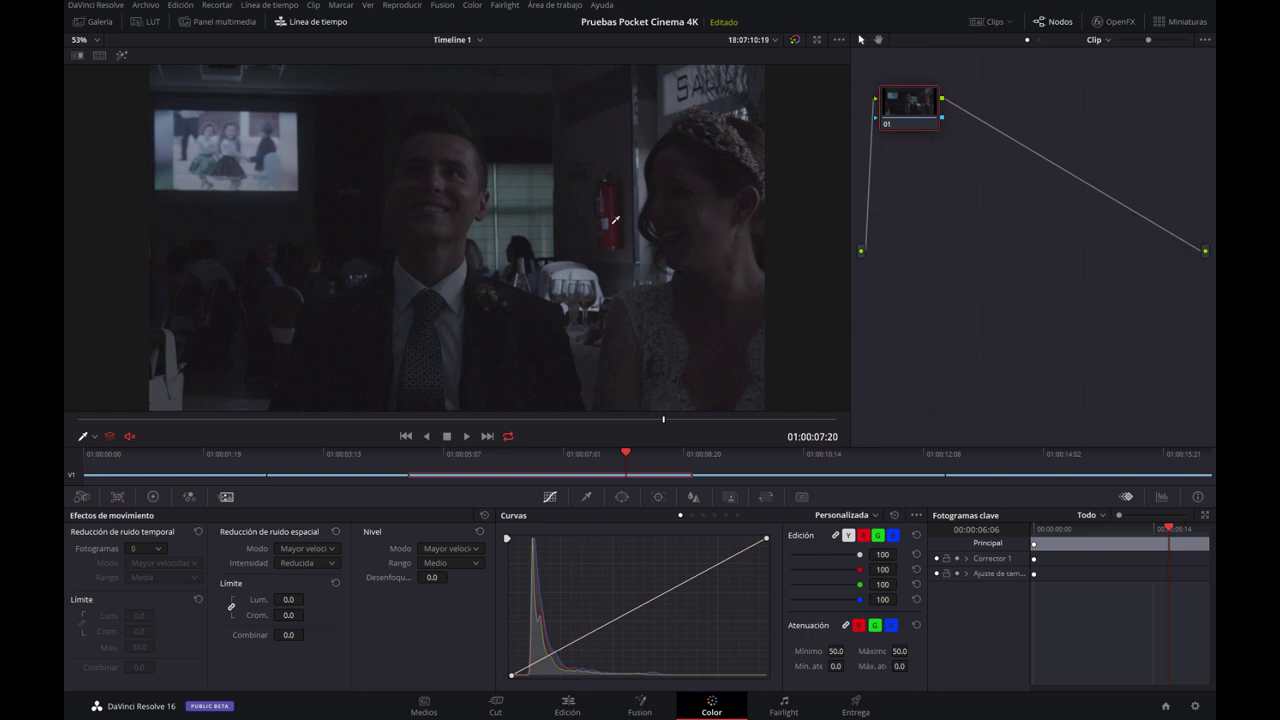
key(space)
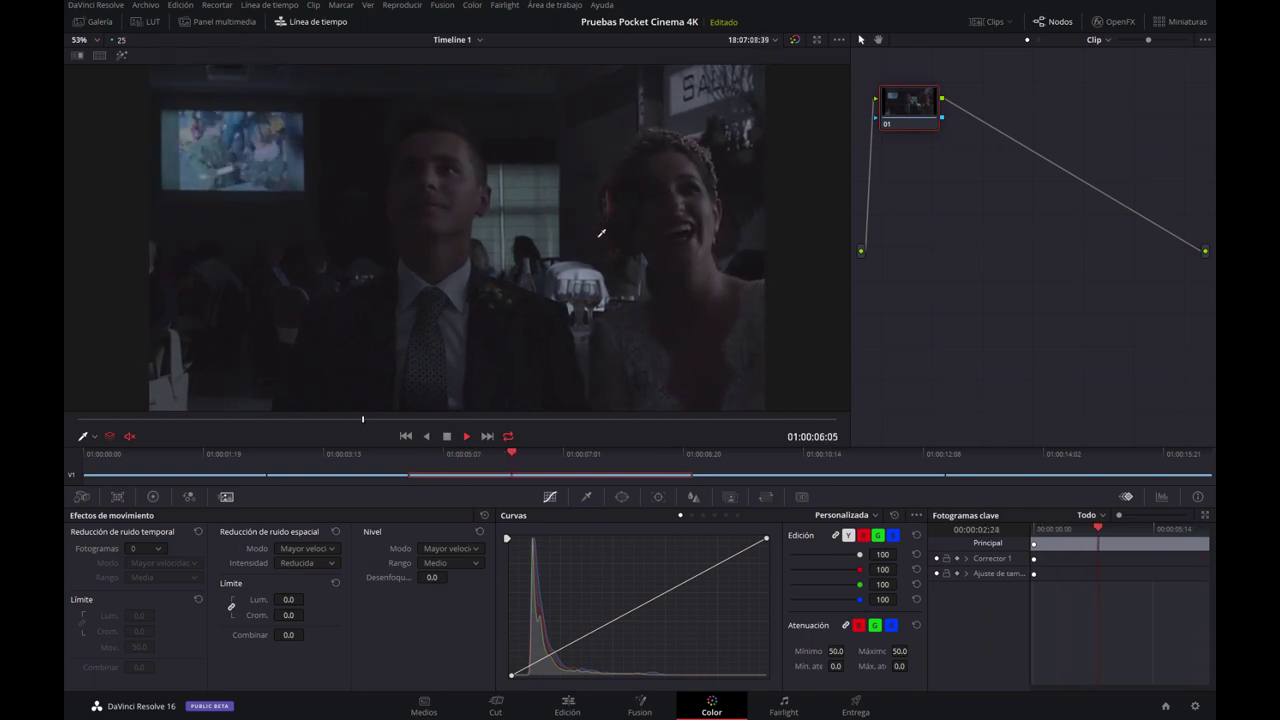
key(space)
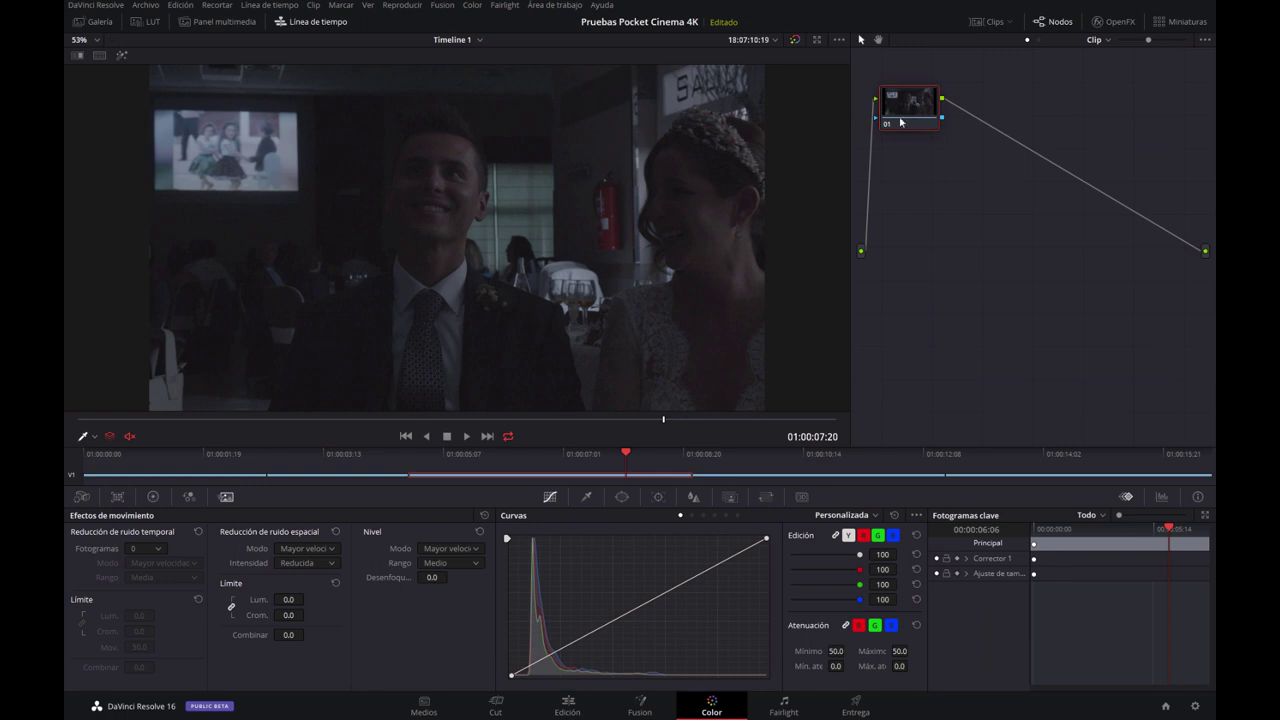
key(ctrl+shift+w)
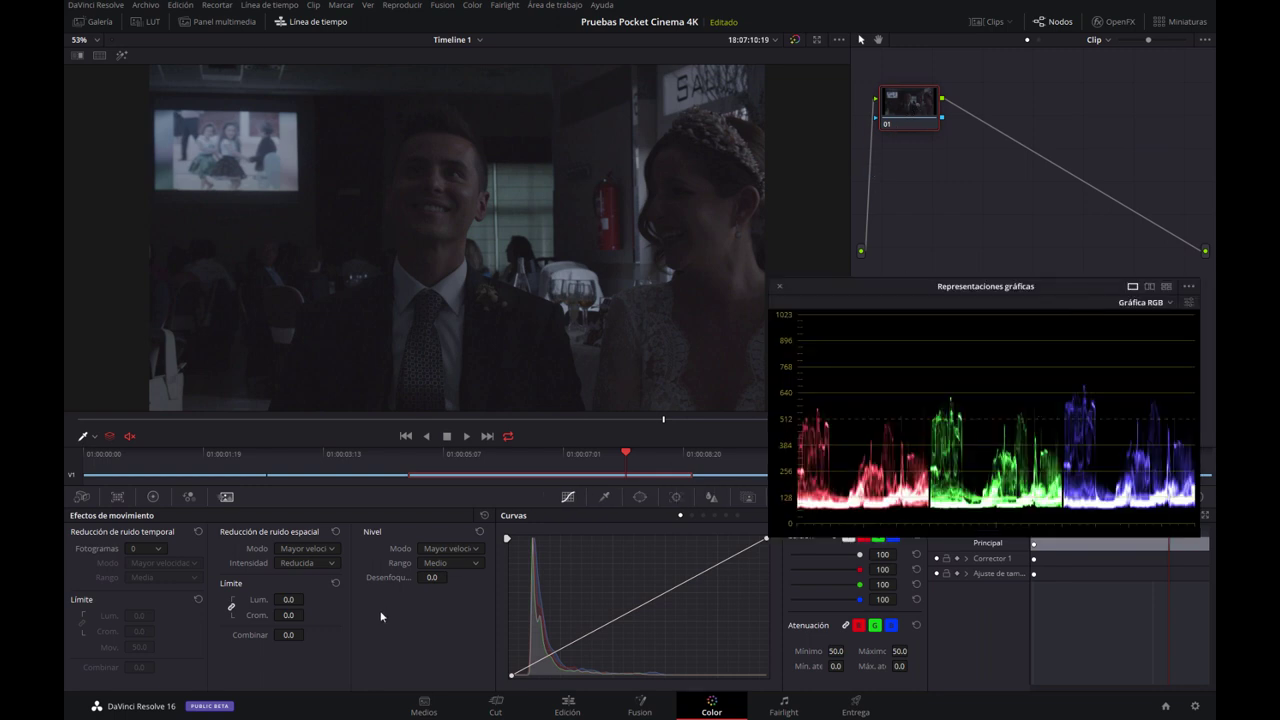
Set the couple clip's master Lift to -0.03, Gain to 1.51 and Gamma to 0.06.
click(152, 496)
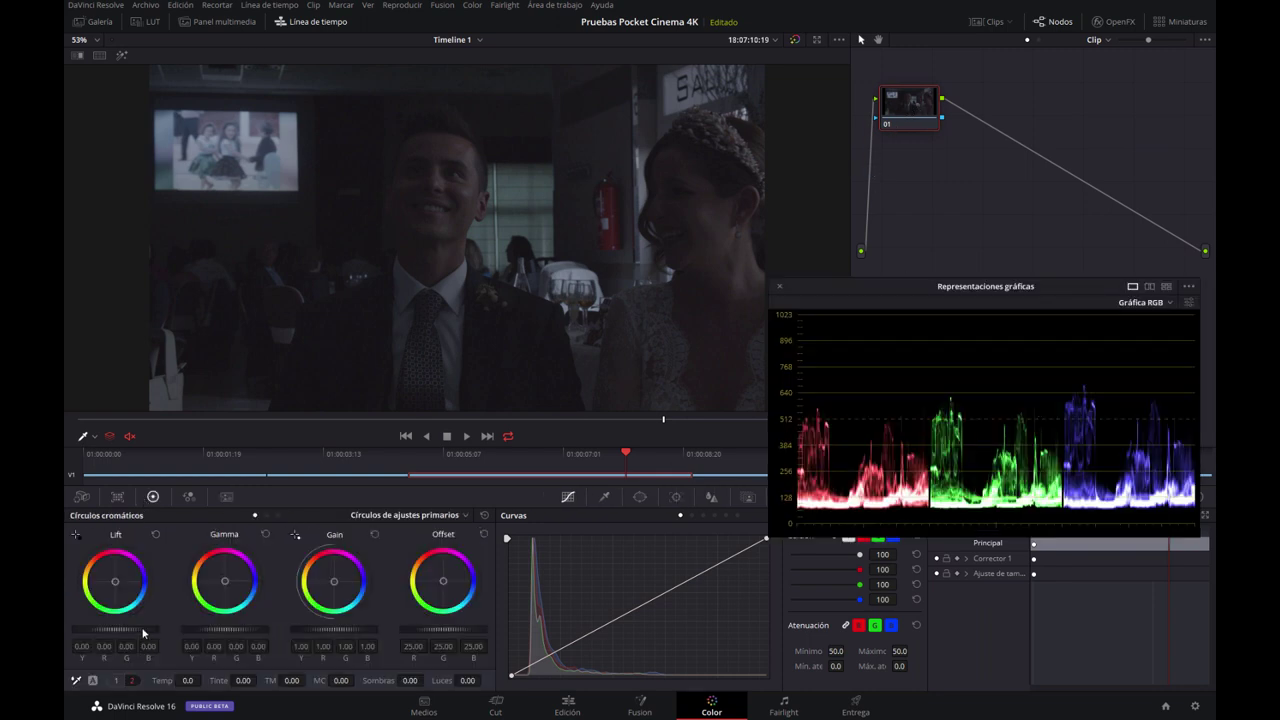
drag(143, 632, 125, 632)
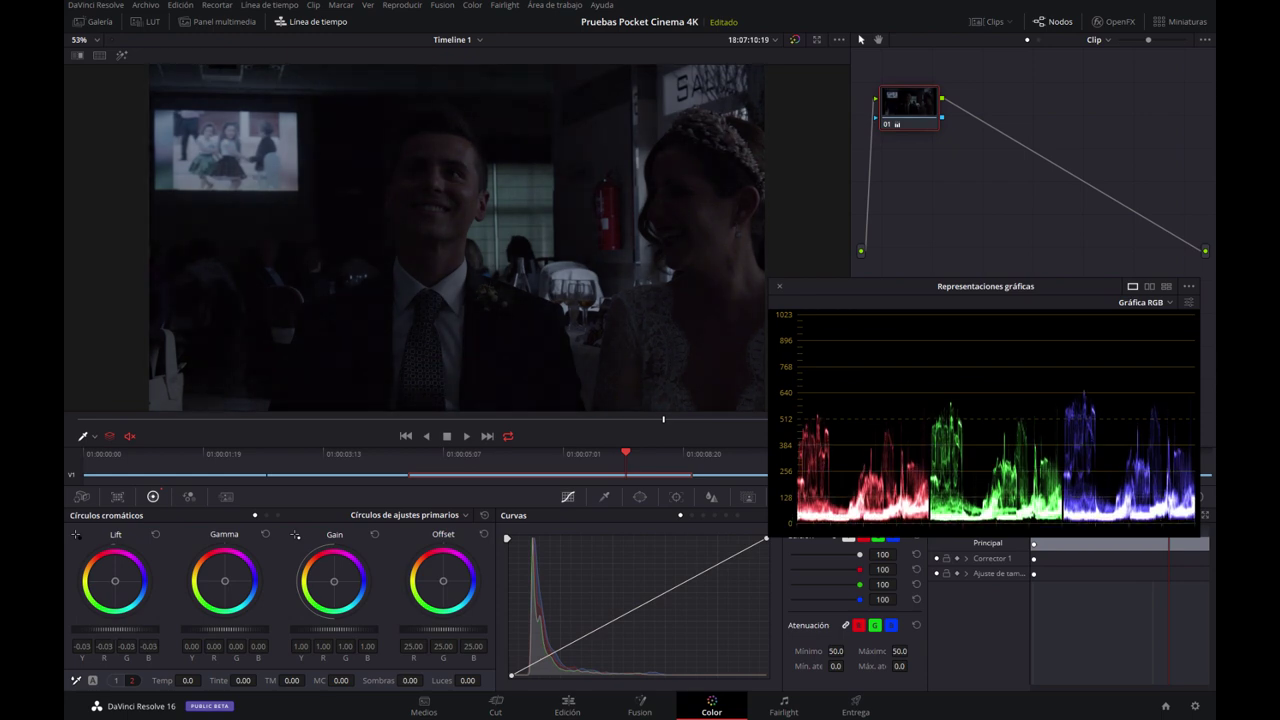
drag(330, 629, 355, 629)
key(space)
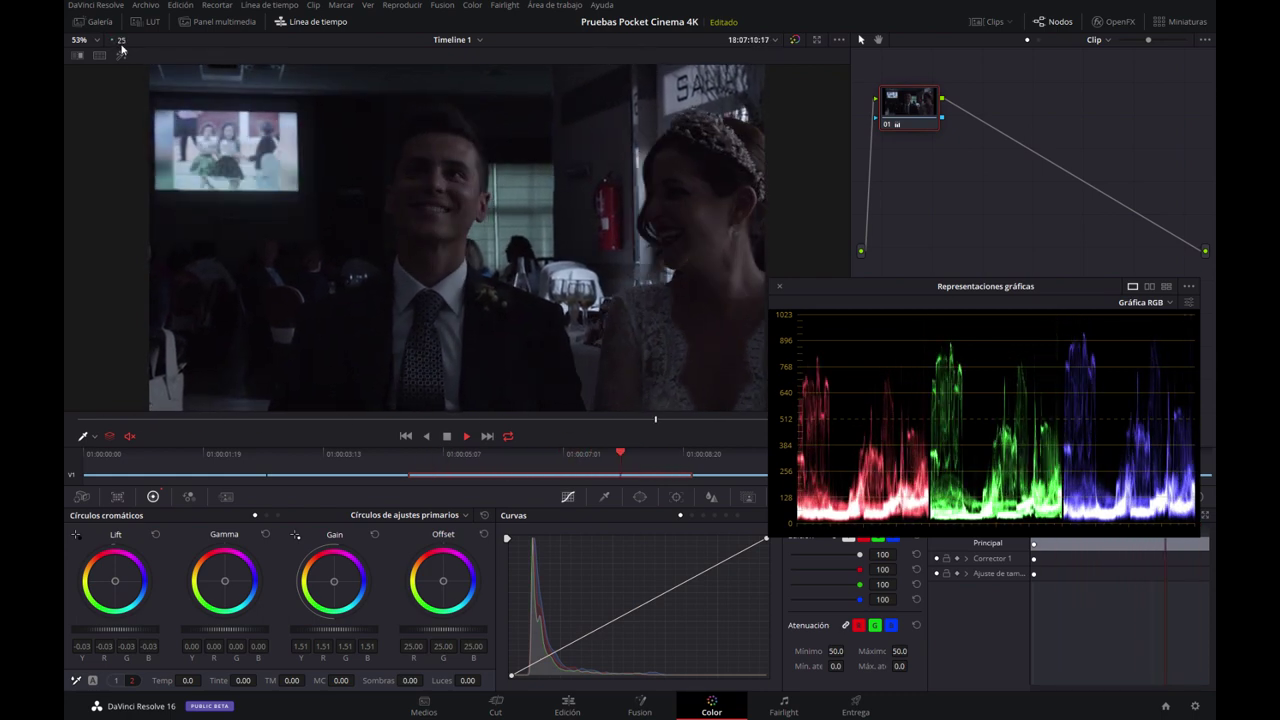
drag(221, 630, 252, 630)
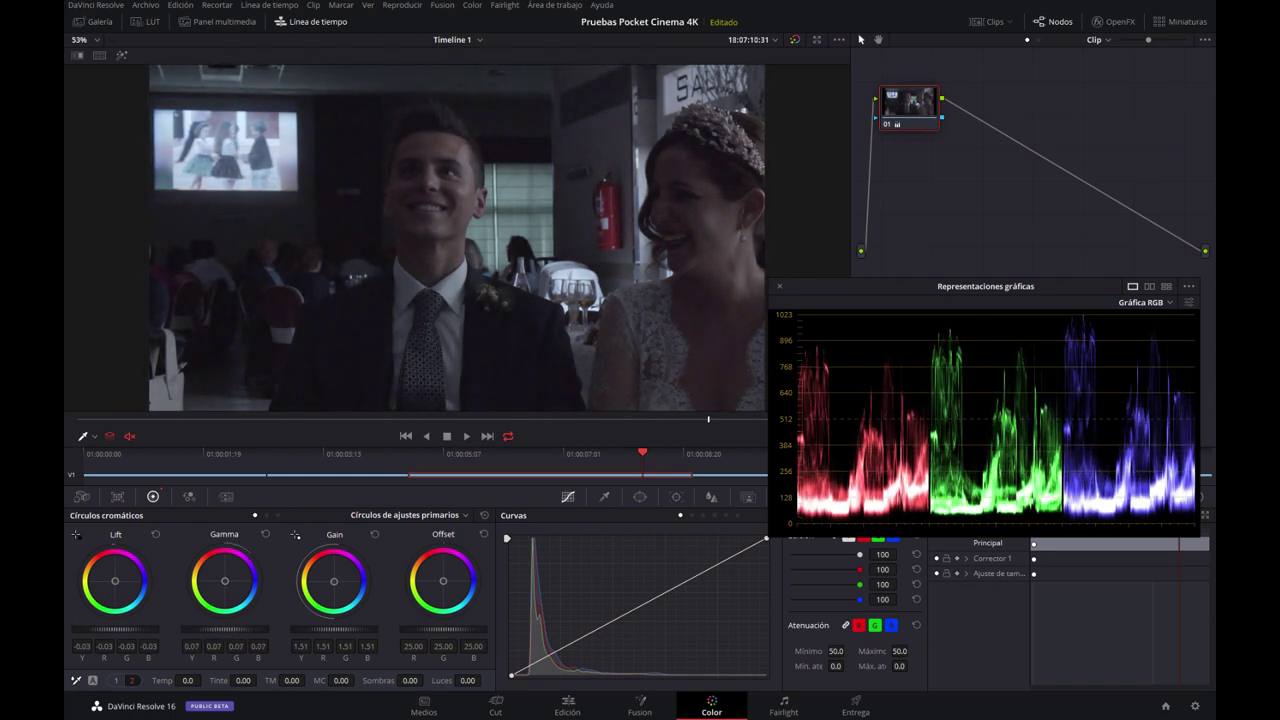
key(ctrl+z)
key(space)
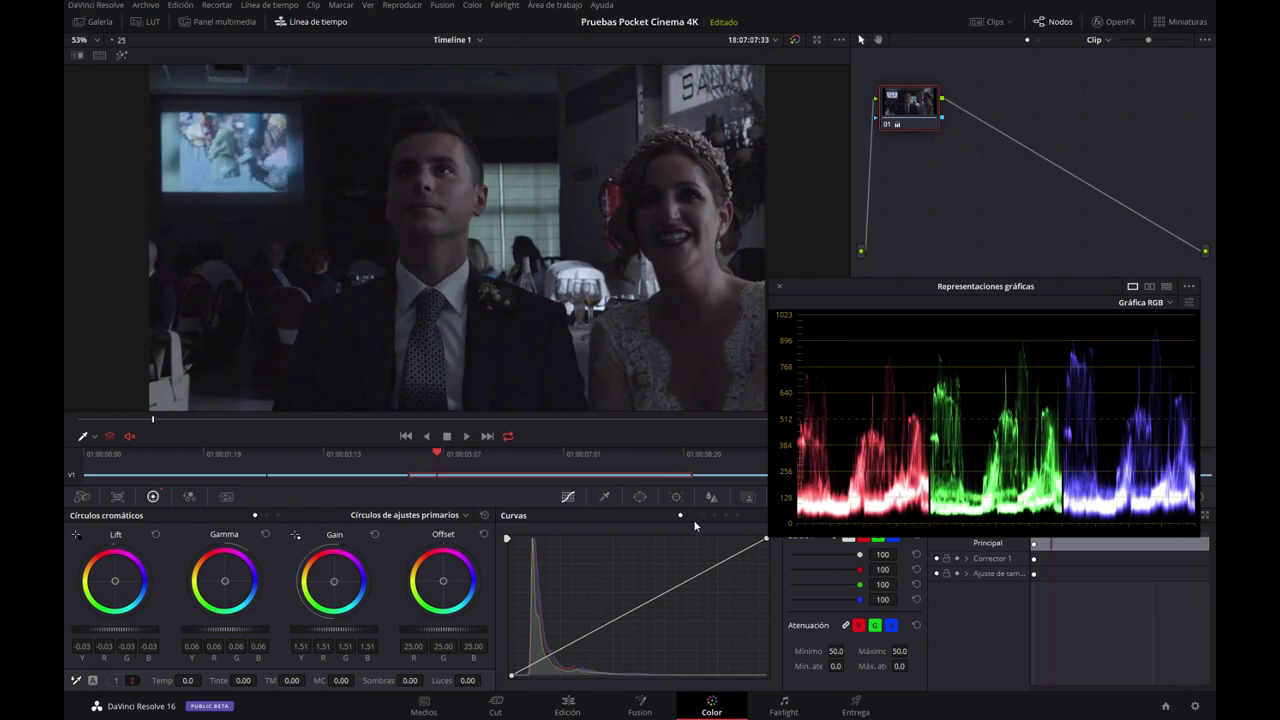
Add three control points to the custom curve, review playback, and close the scopes window.
click(553, 652)
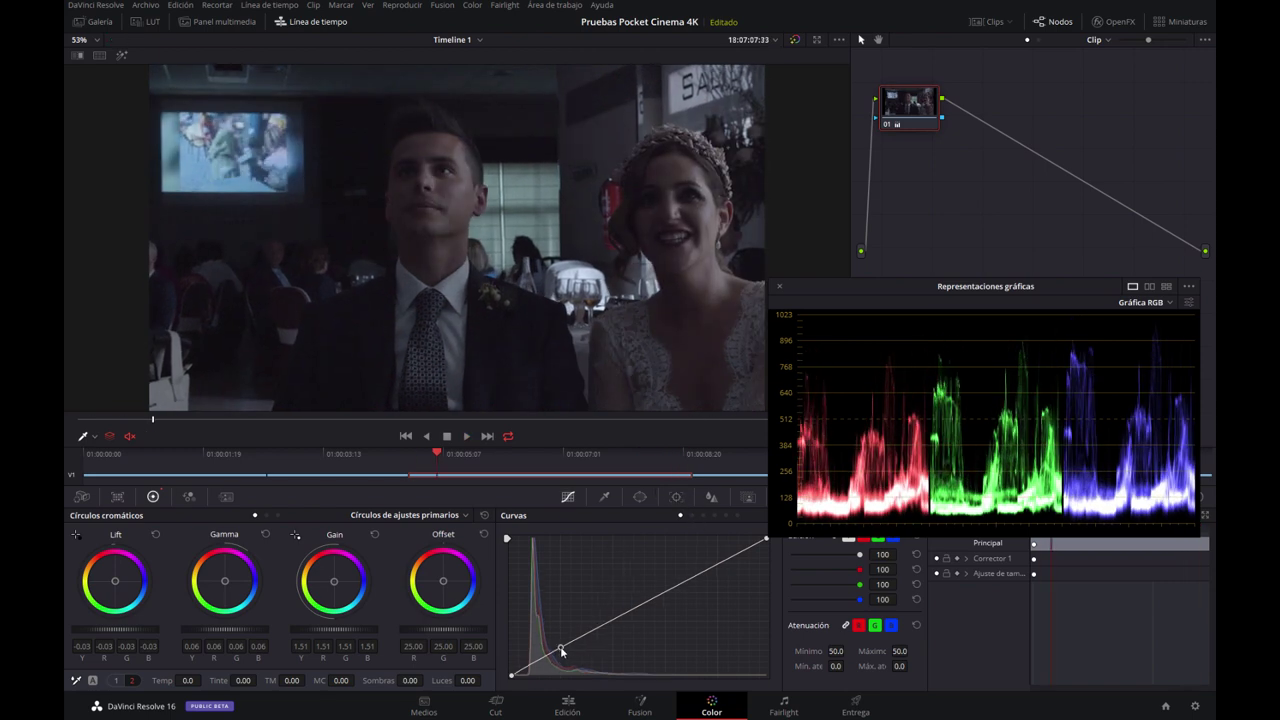
click(686, 580)
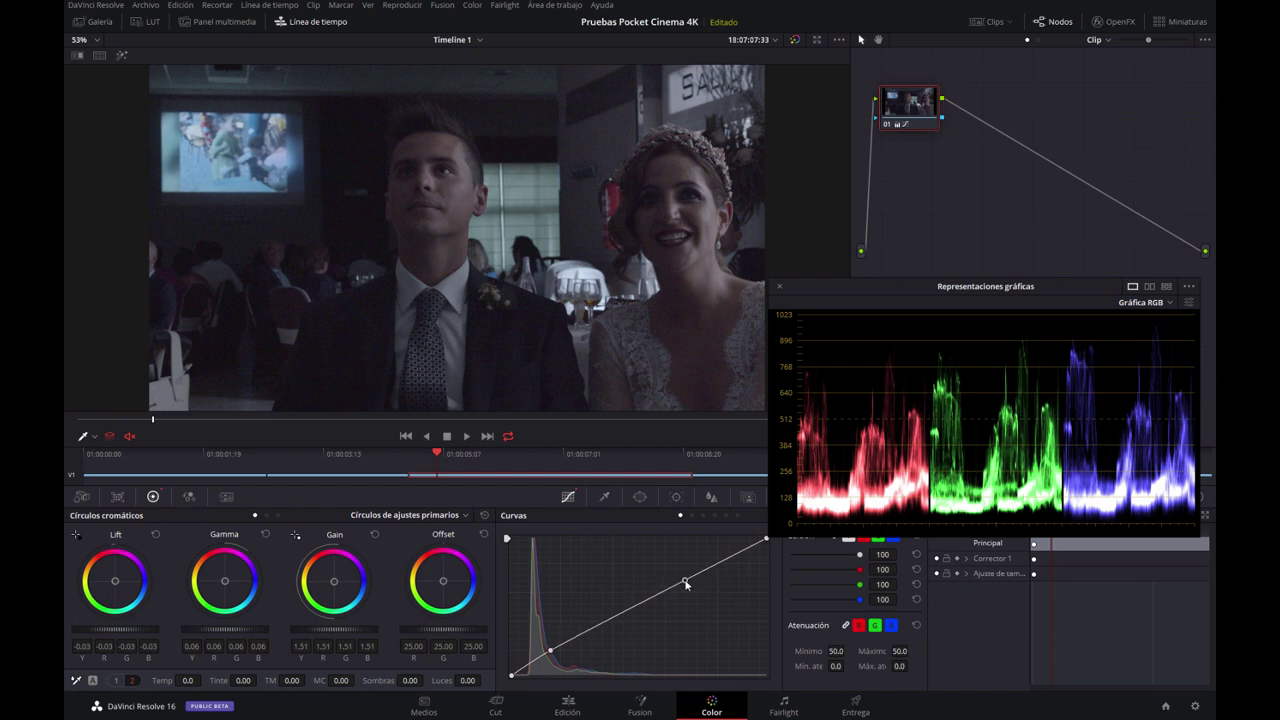
click(593, 626)
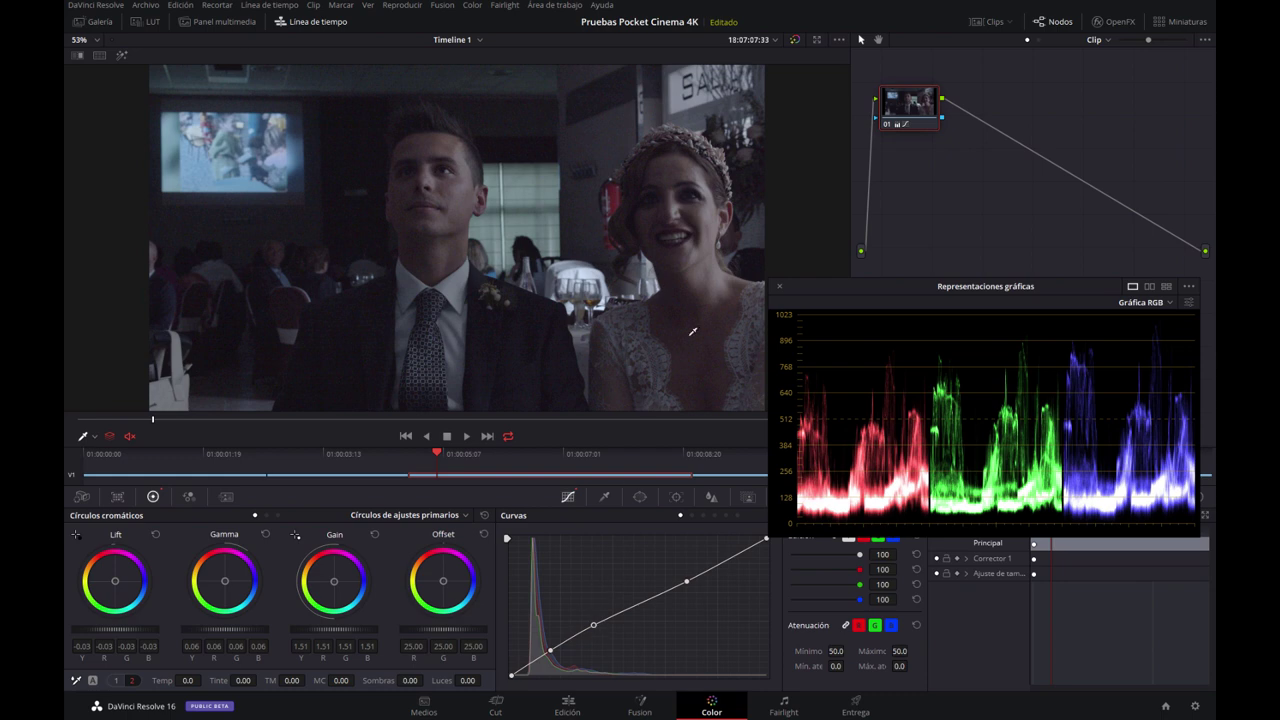
key(space)
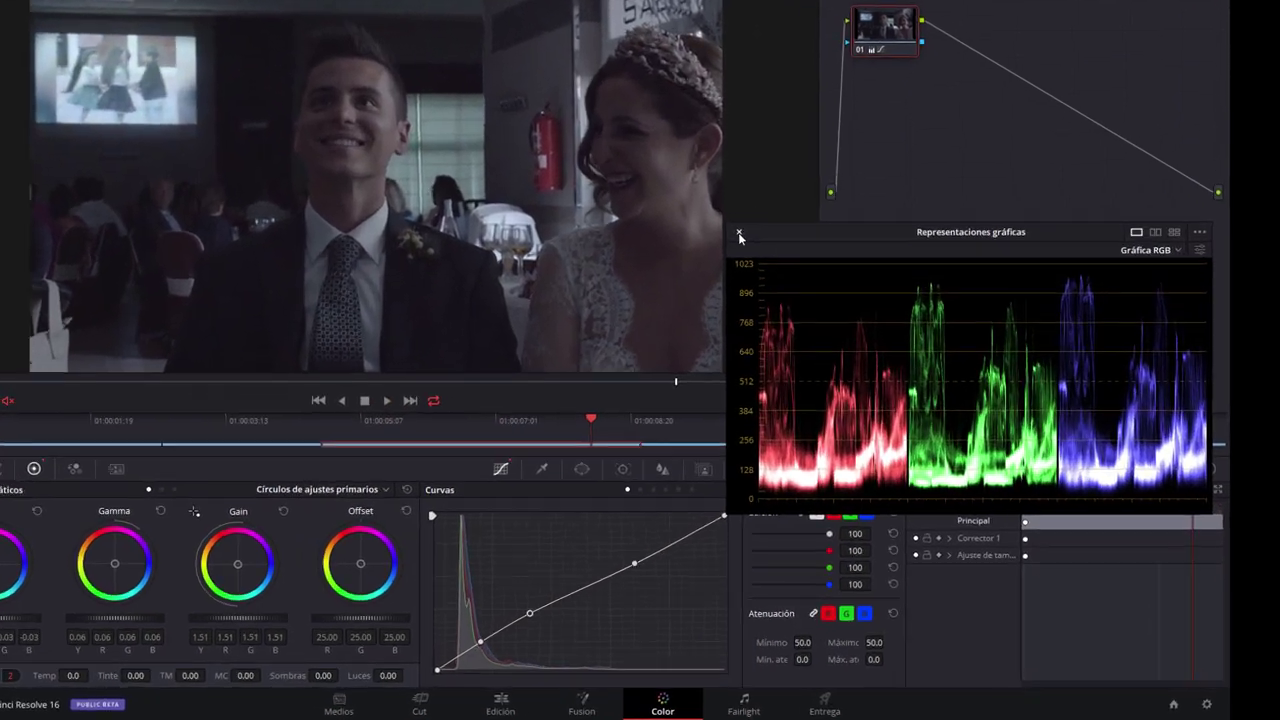
click(779, 286)
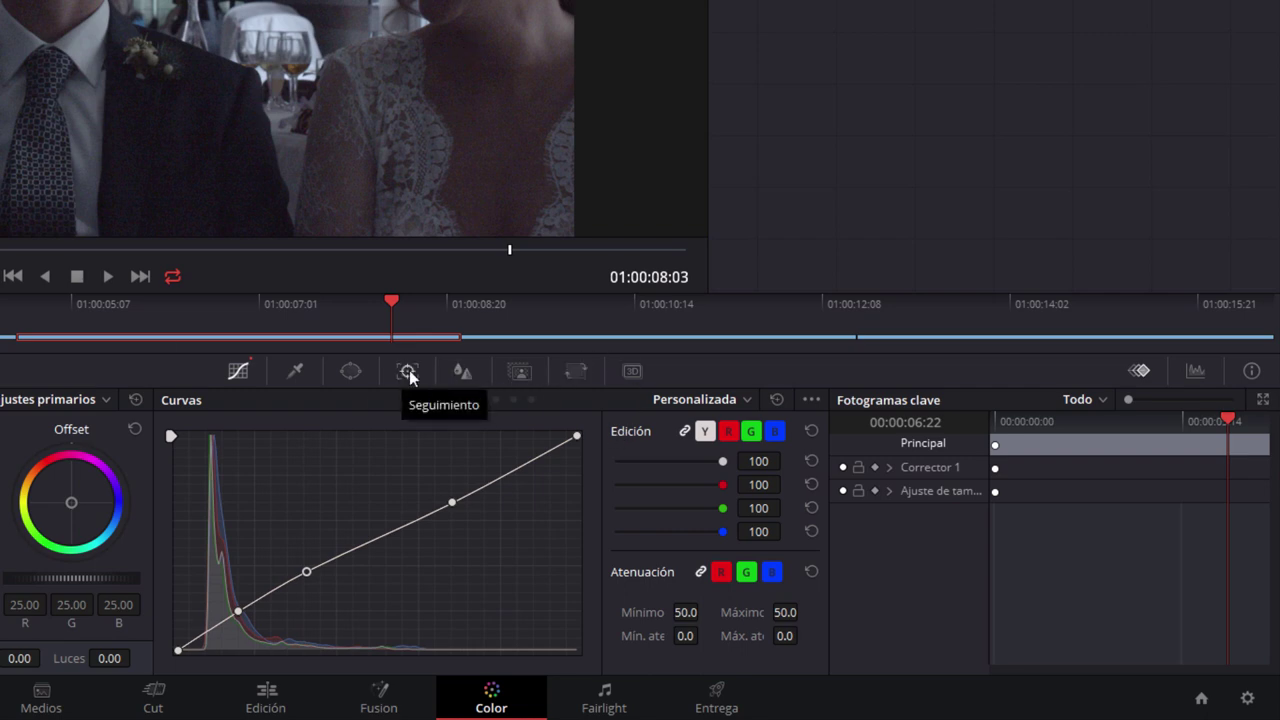
Switch the Tracker panel to Stabilizer mode, checking the motion types and camera lock option.
click(408, 372)
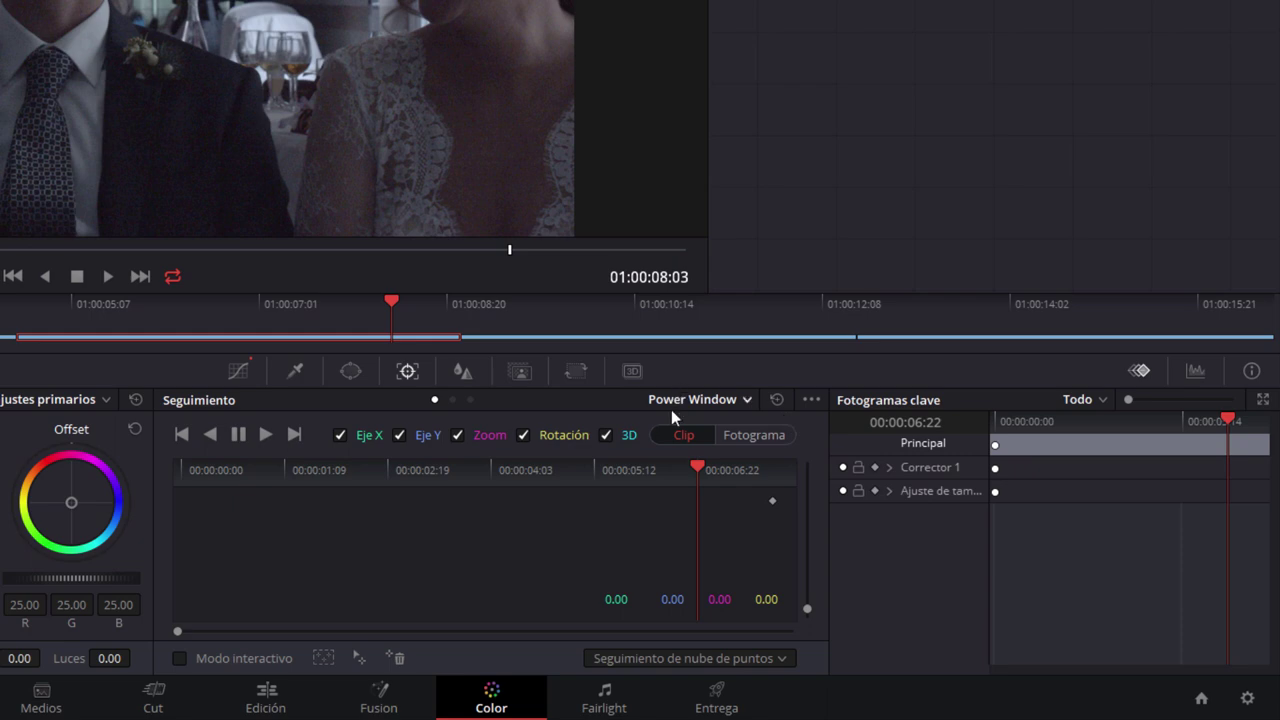
click(696, 401)
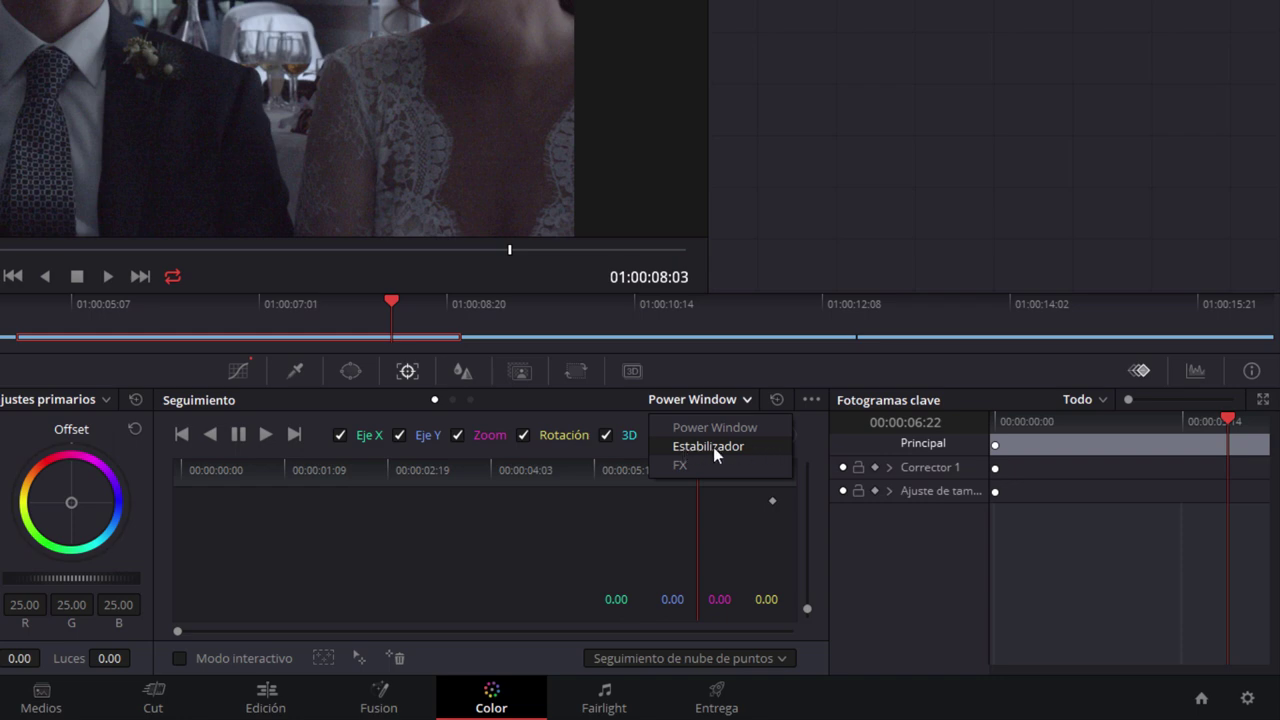
click(714, 374)
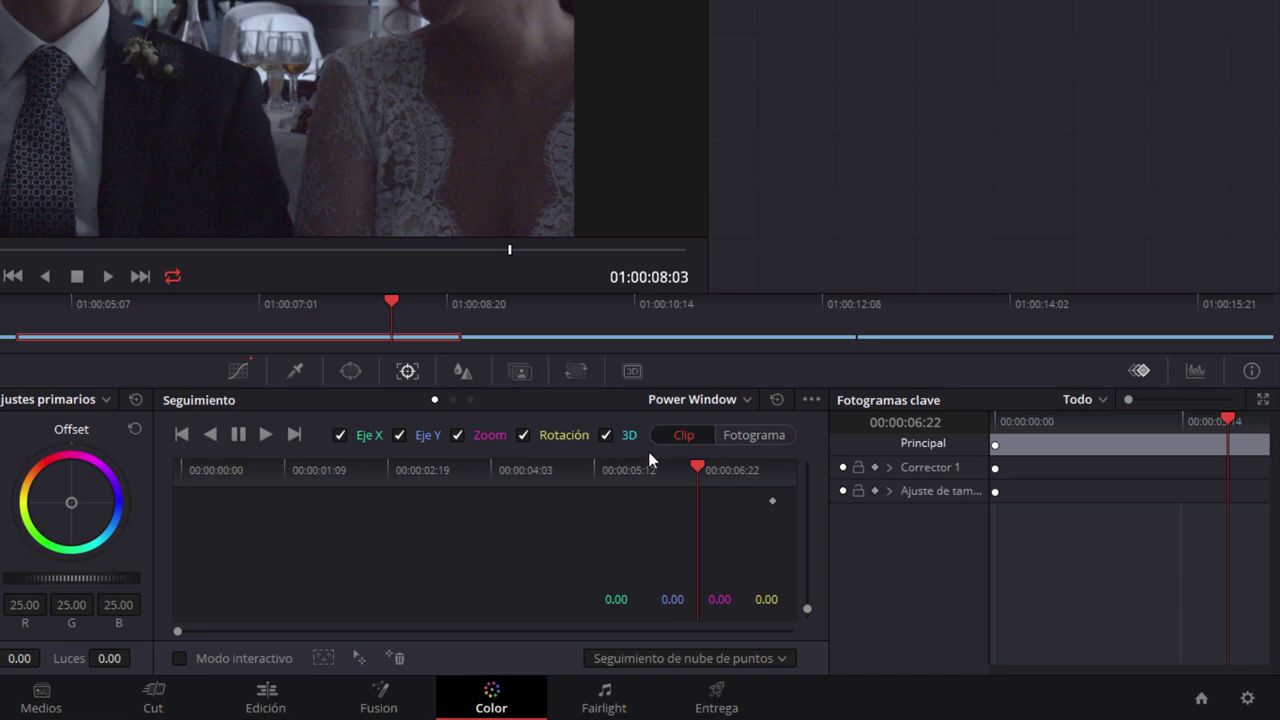
click(685, 400)
click(688, 440)
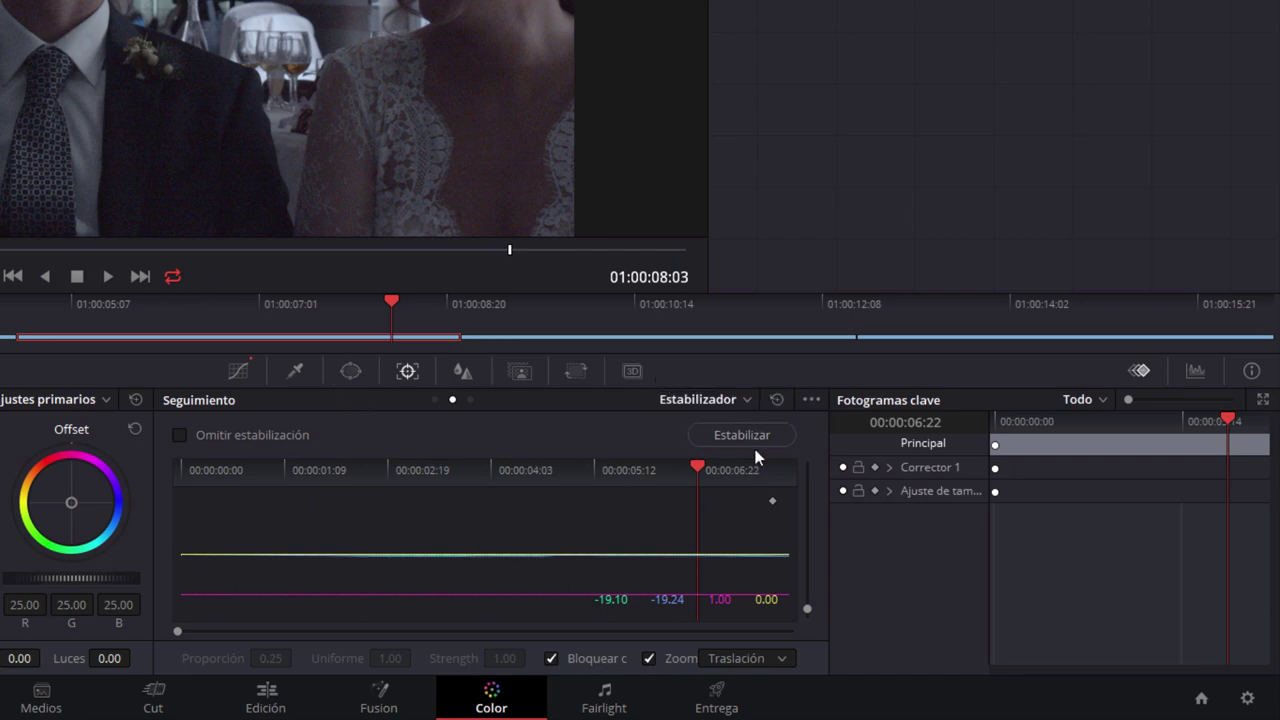
click(768, 660)
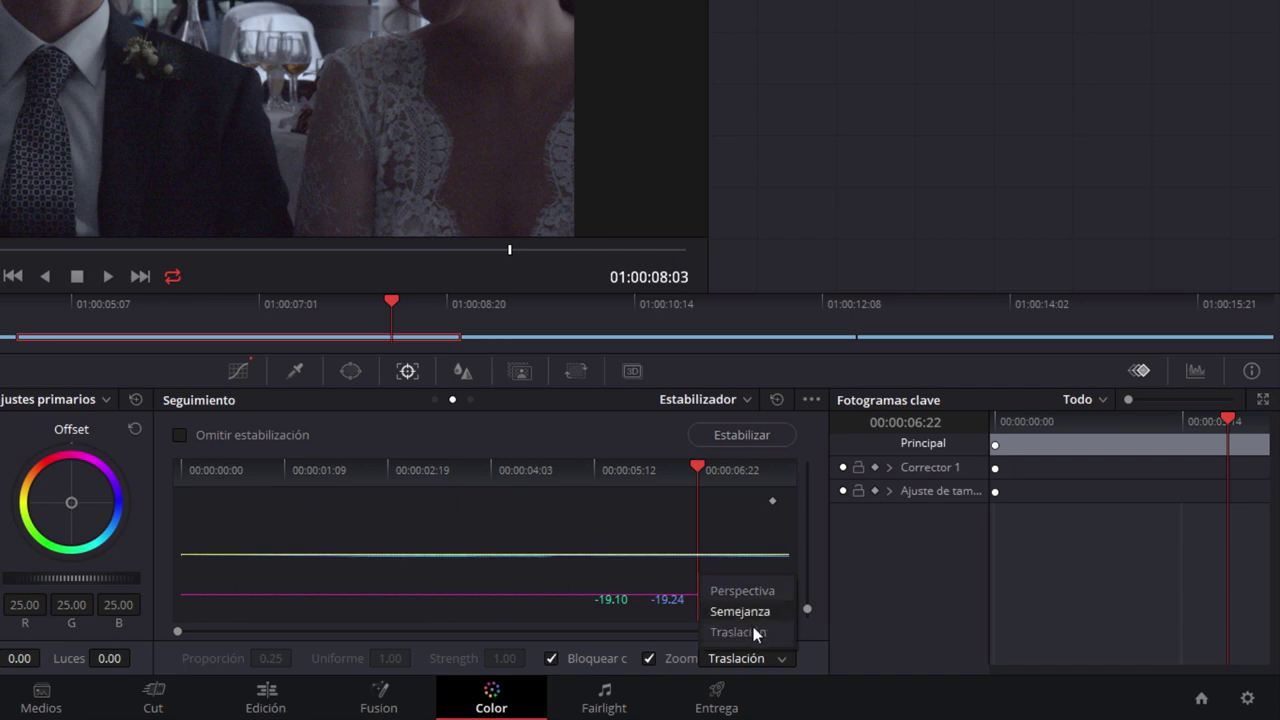
click(750, 633)
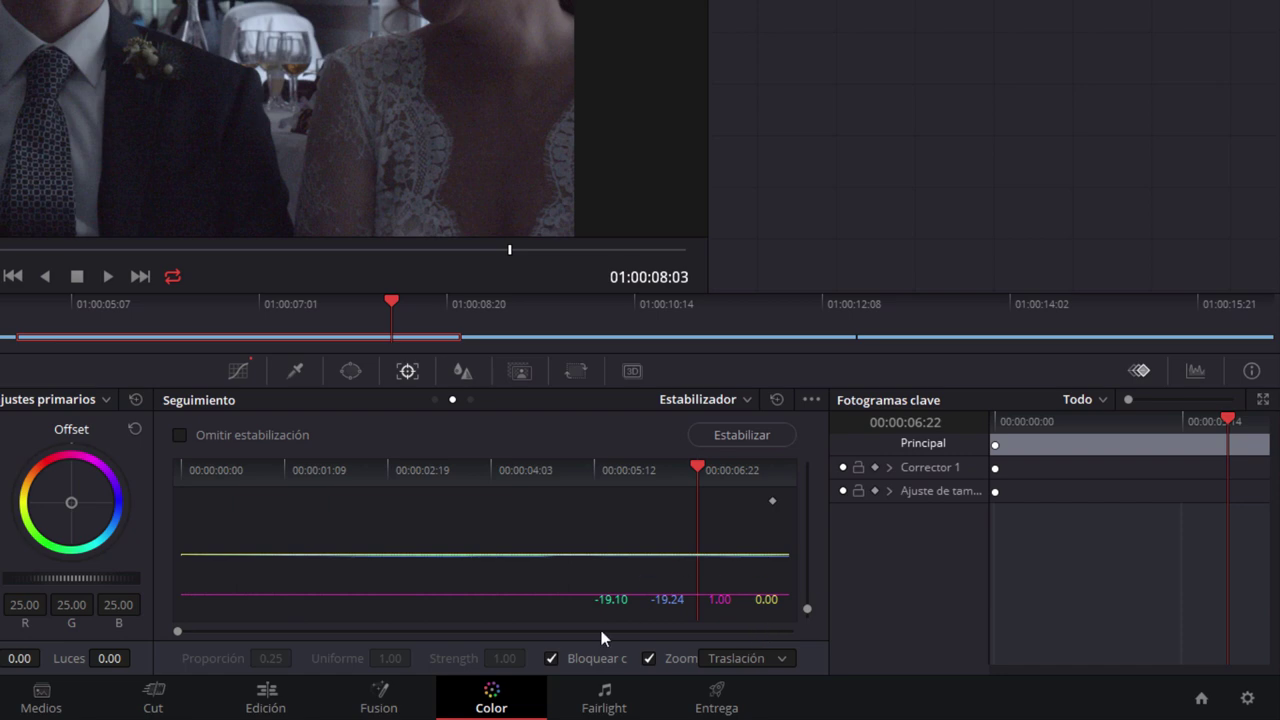
click(551, 659)
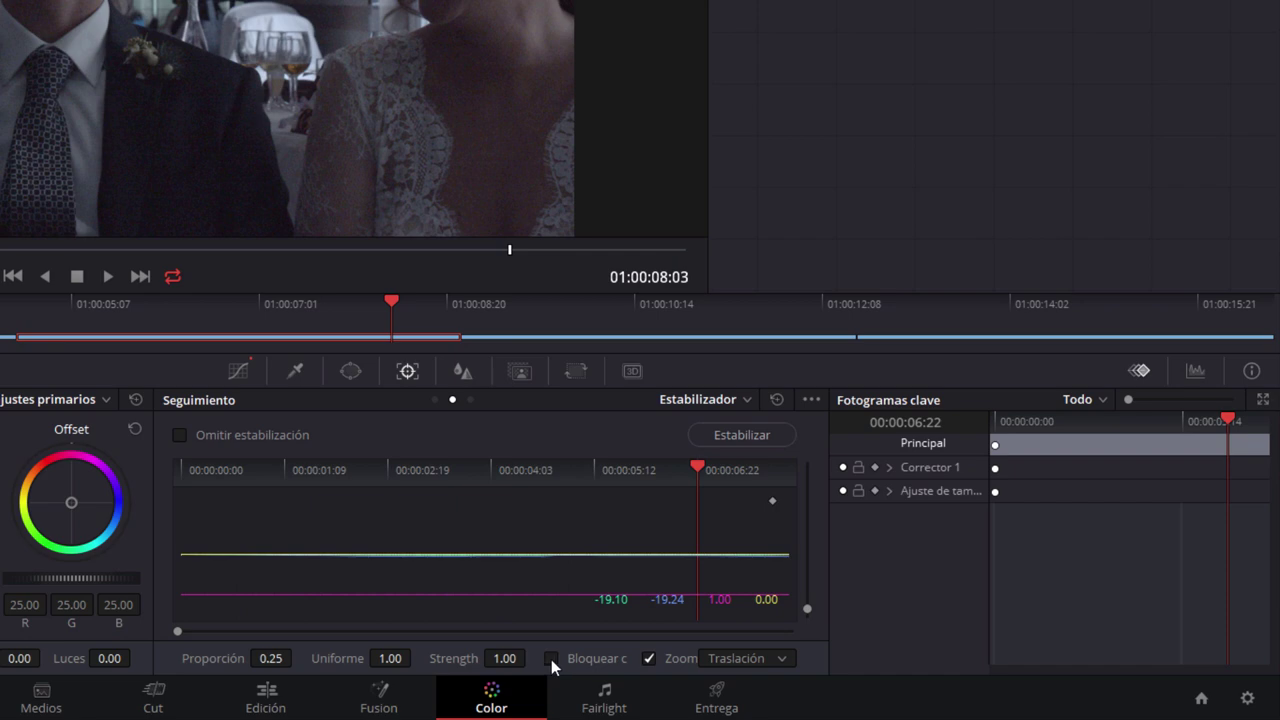
click(551, 659)
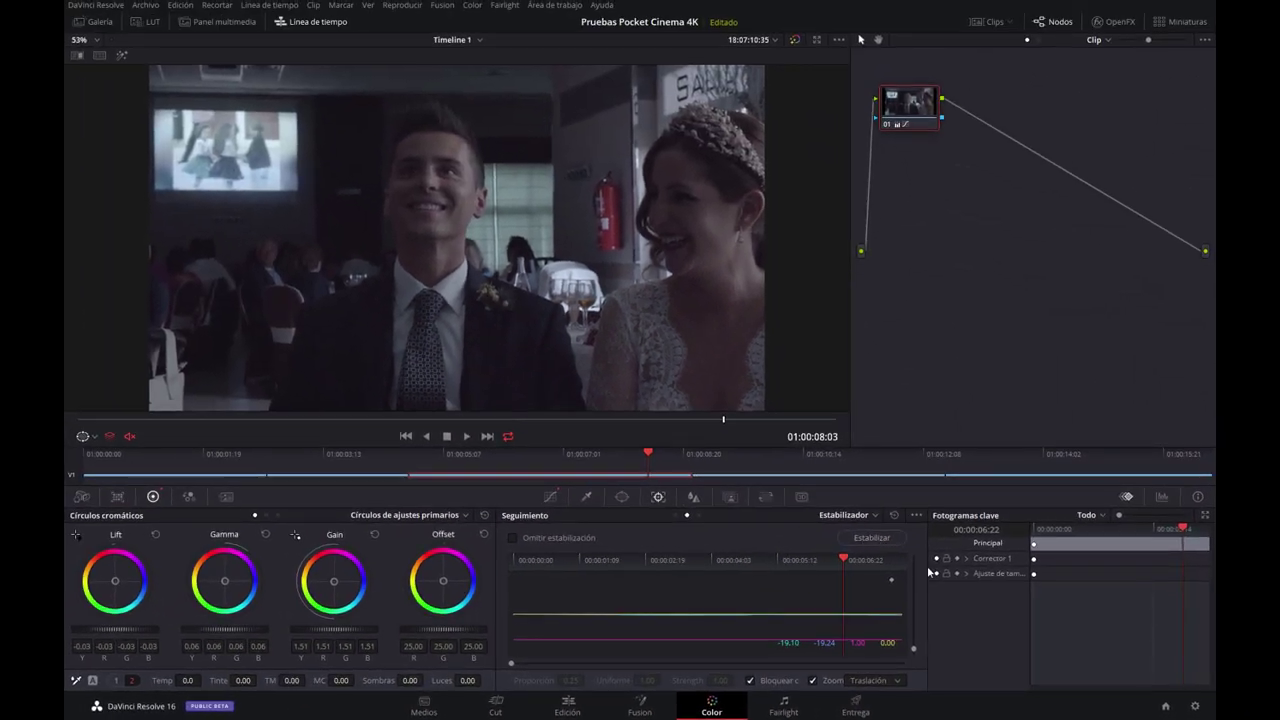
Stabilize the couple clip with Perspectiva and play it back, stopping around 01:00:05:04.
key(space)
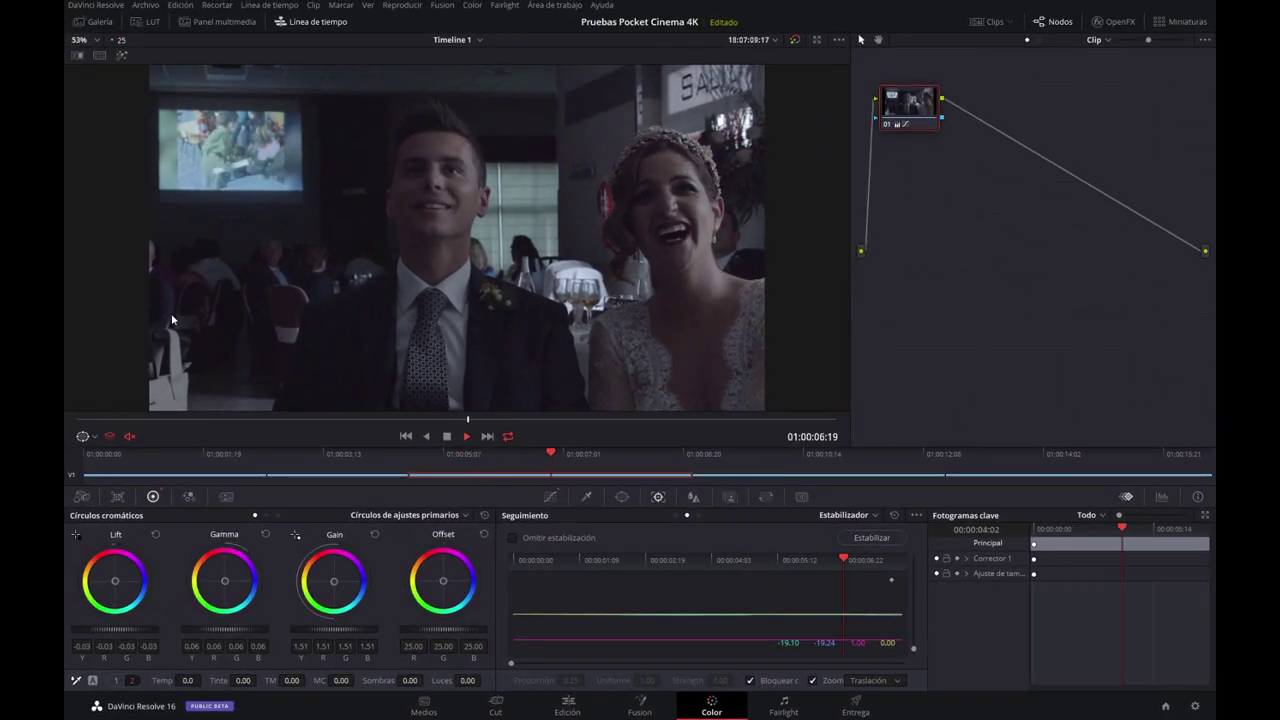
key(space)
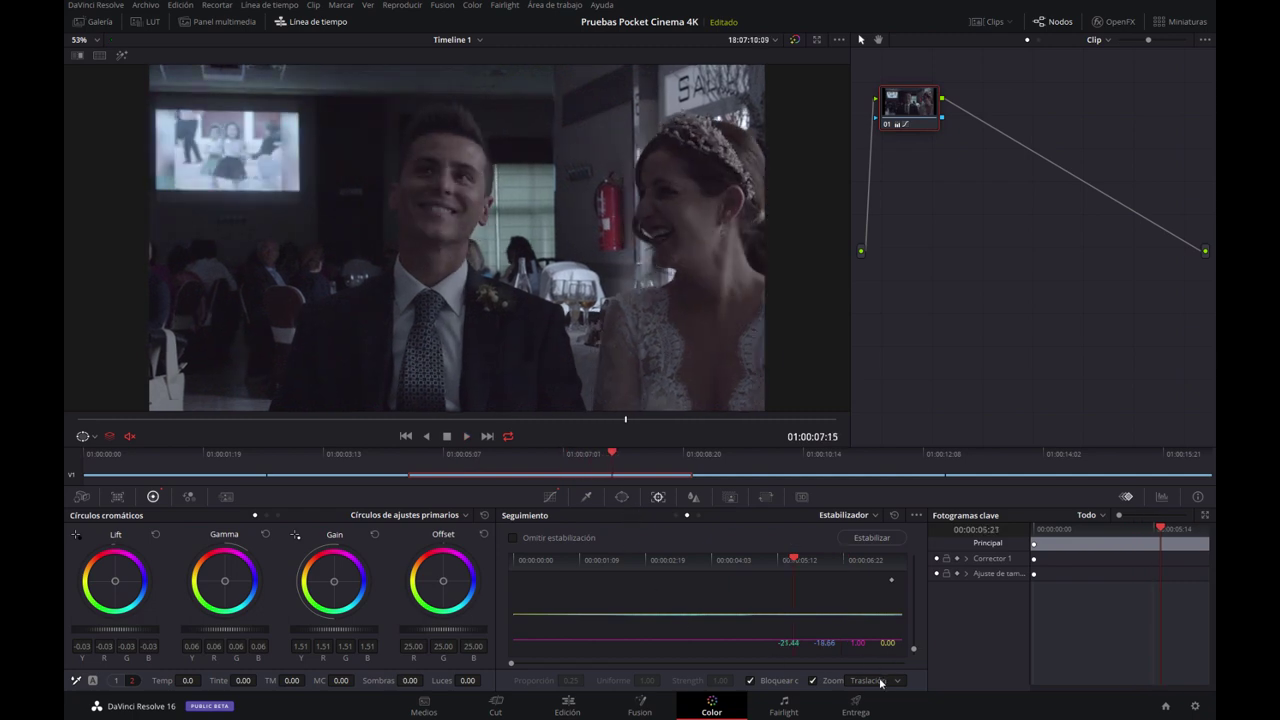
click(878, 685)
click(876, 681)
click(883, 638)
click(873, 538)
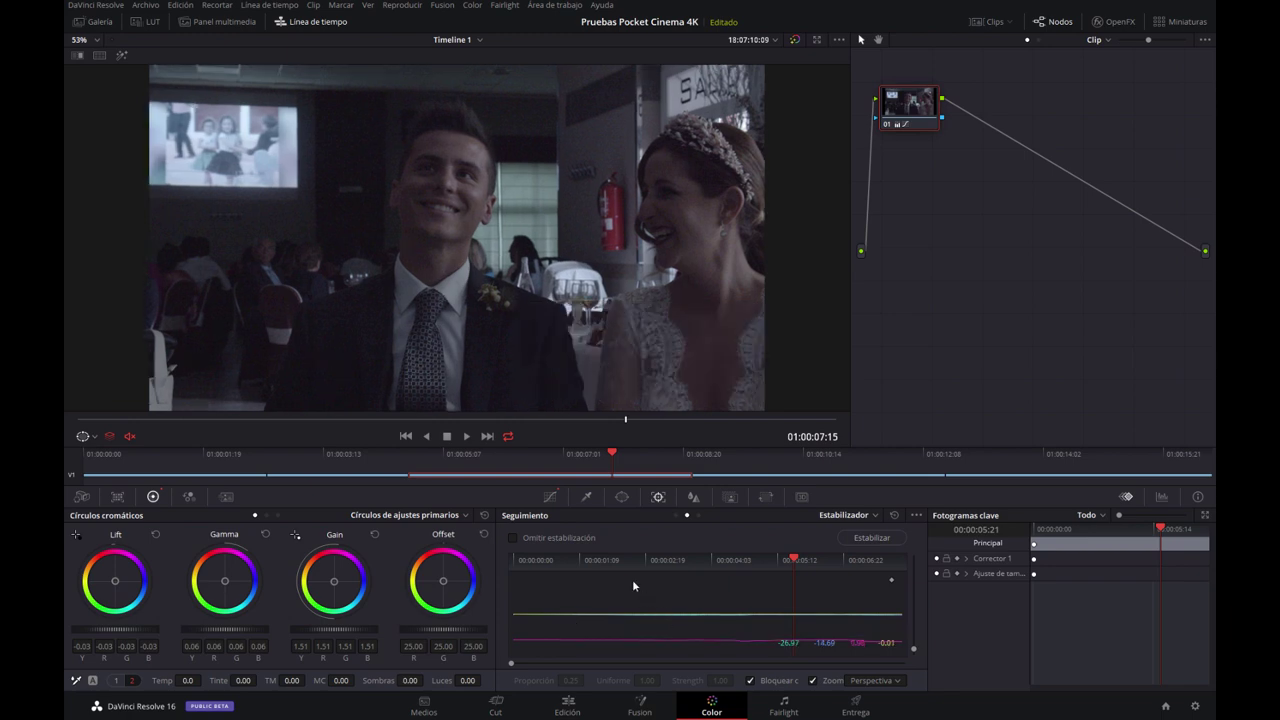
key(space)
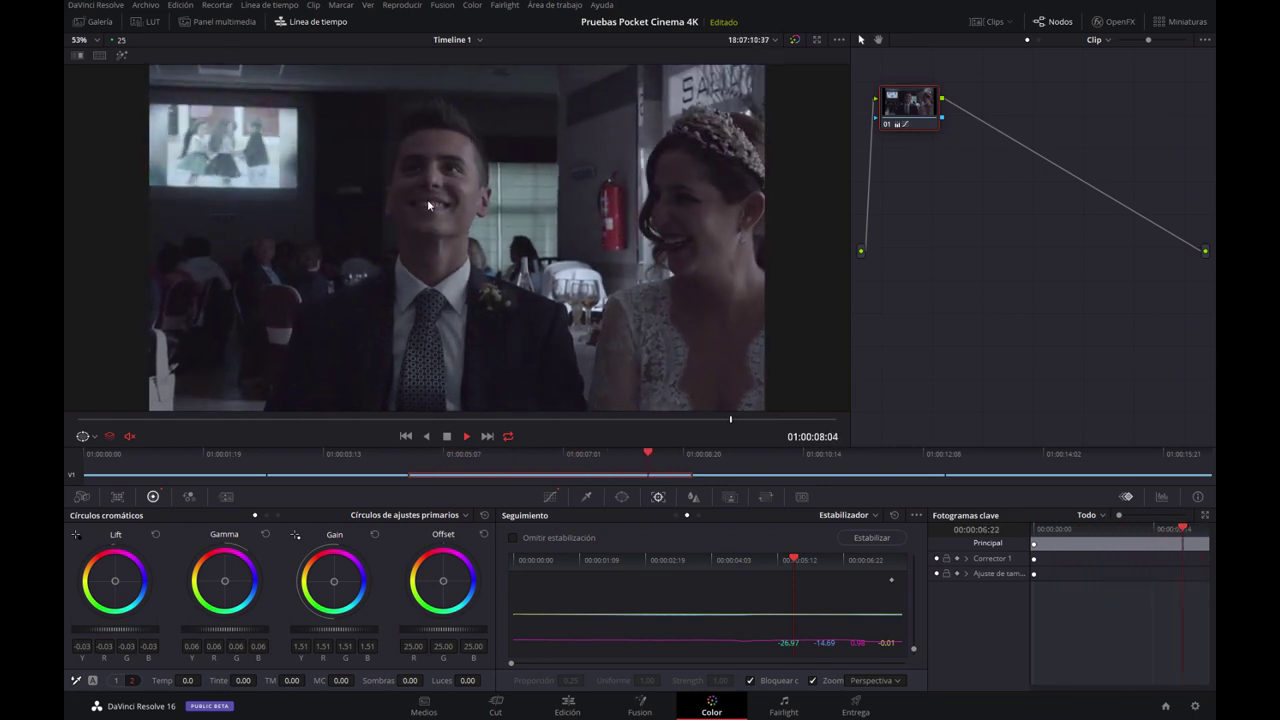
key(space)
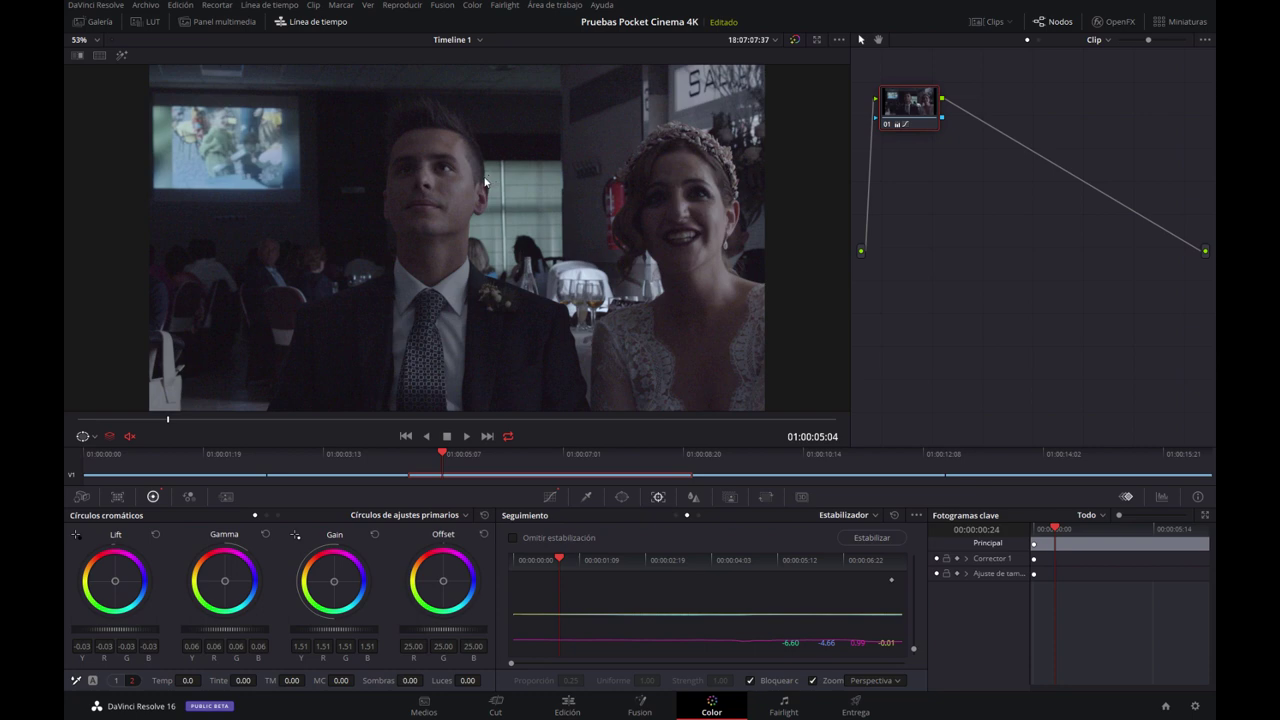
Restabilize the couple's clip with the stabilizer mode set to Semejanza.
click(867, 515)
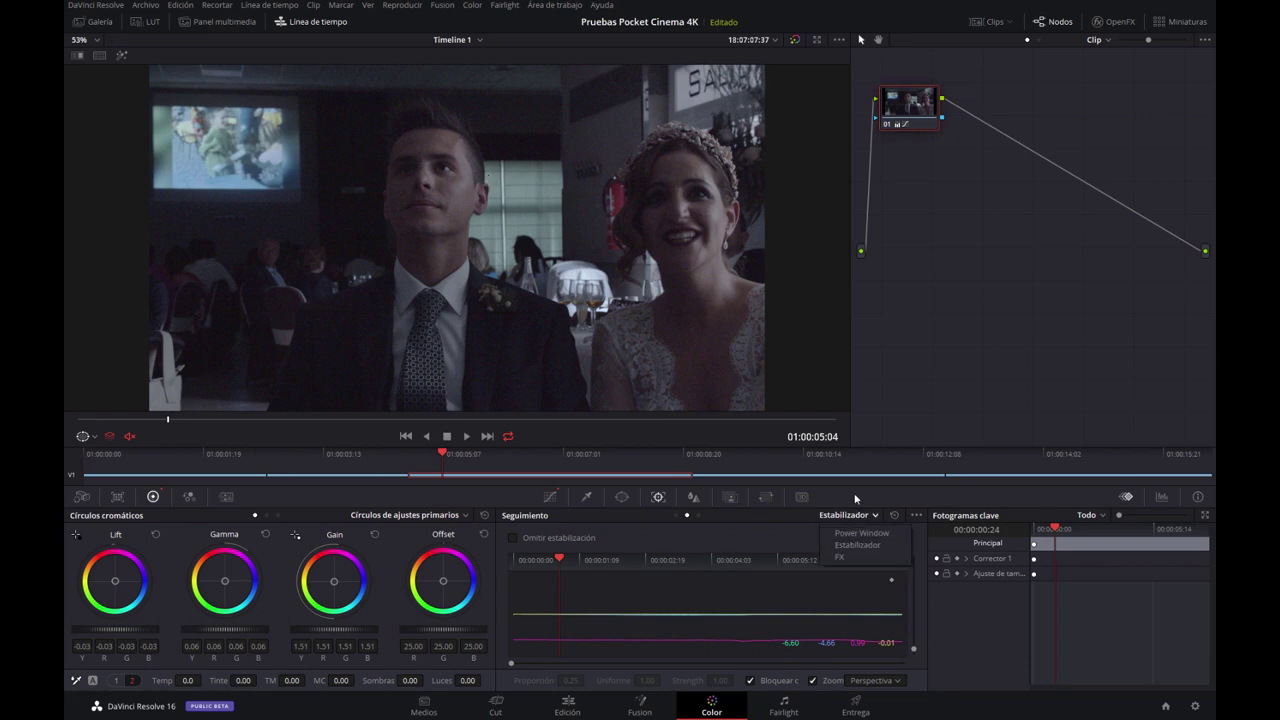
click(855, 503)
click(871, 681)
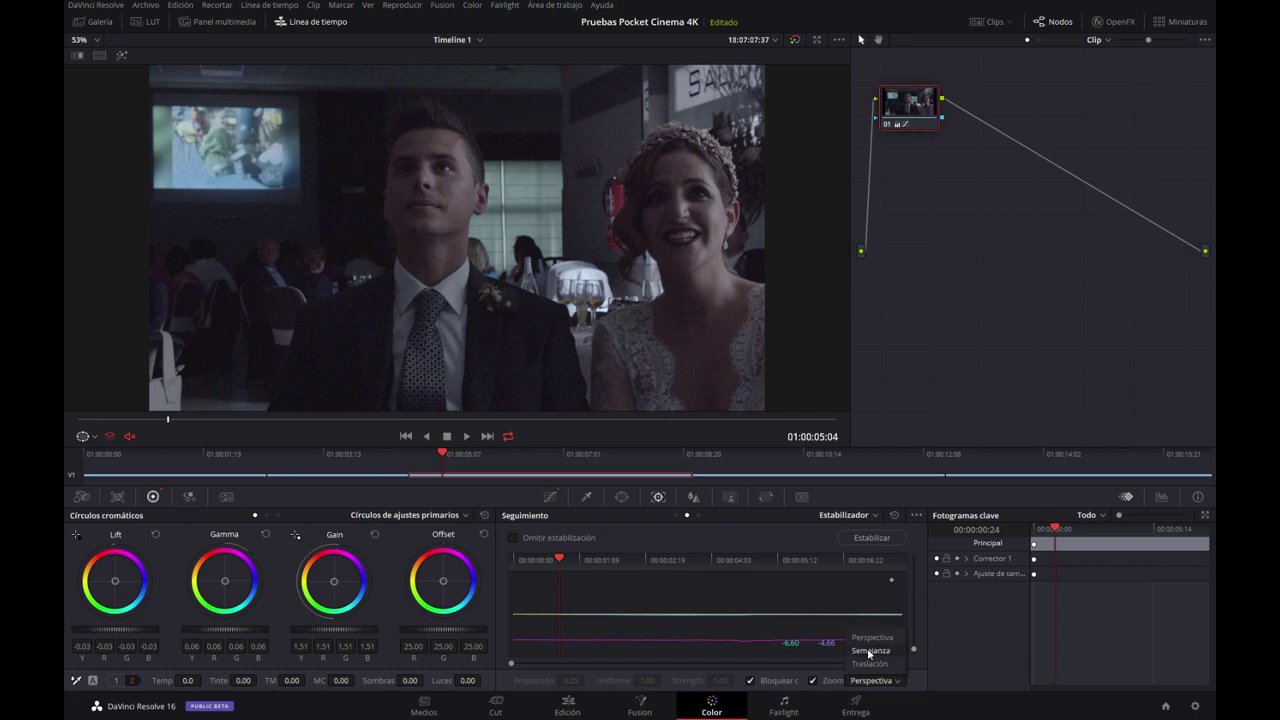
click(884, 651)
click(871, 537)
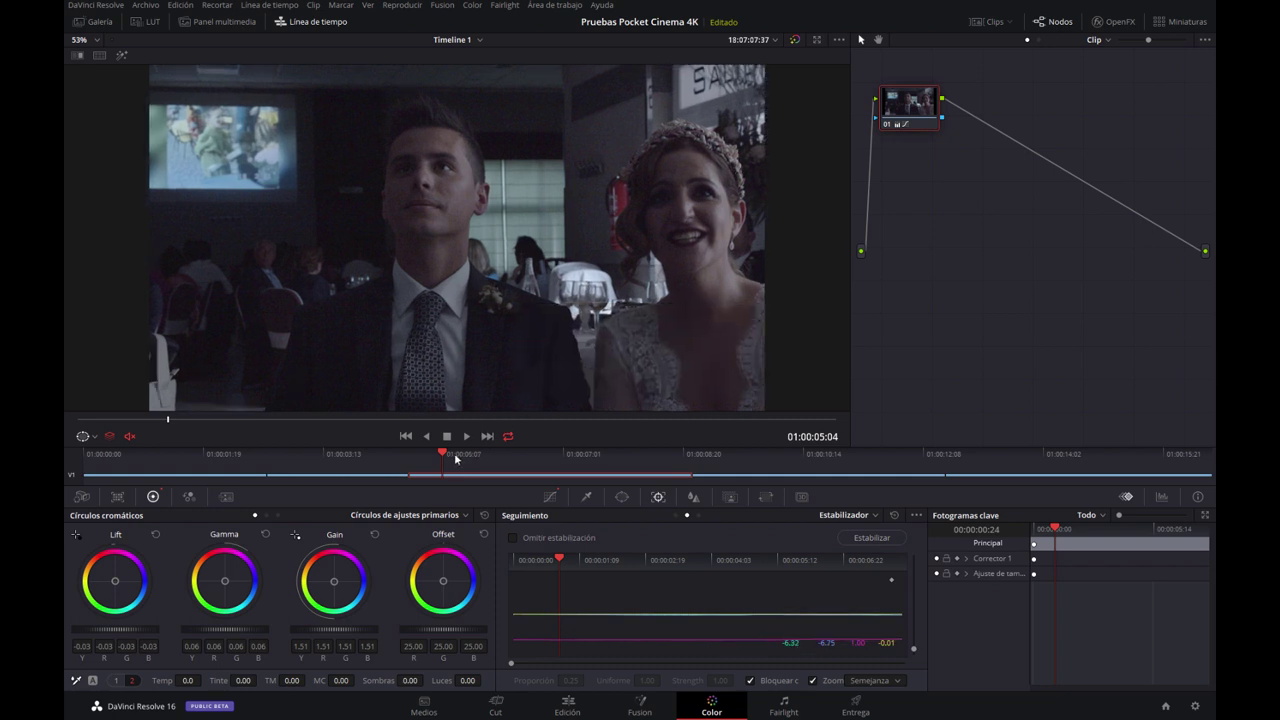
Review the Semejanza result between 01:00:04:17 and 01:00:08:17 and play it back.
click(420, 455)
drag(420, 455, 410, 455)
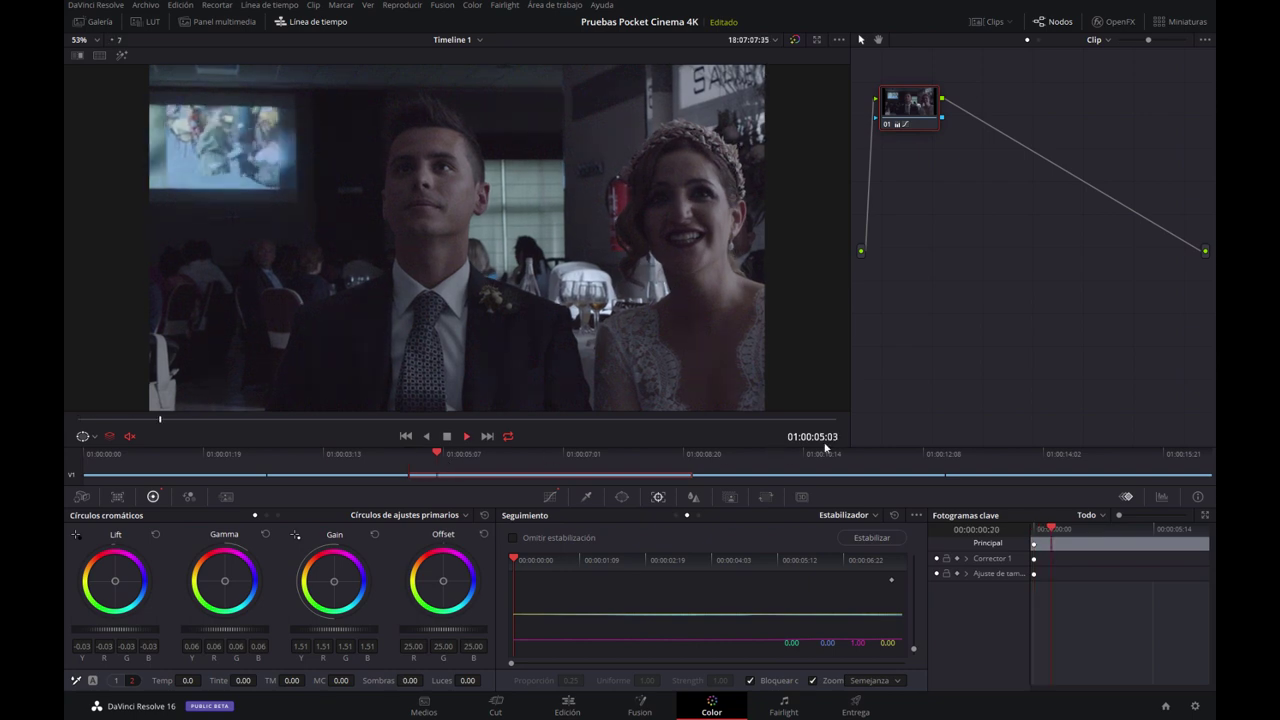
drag(586, 454, 692, 454)
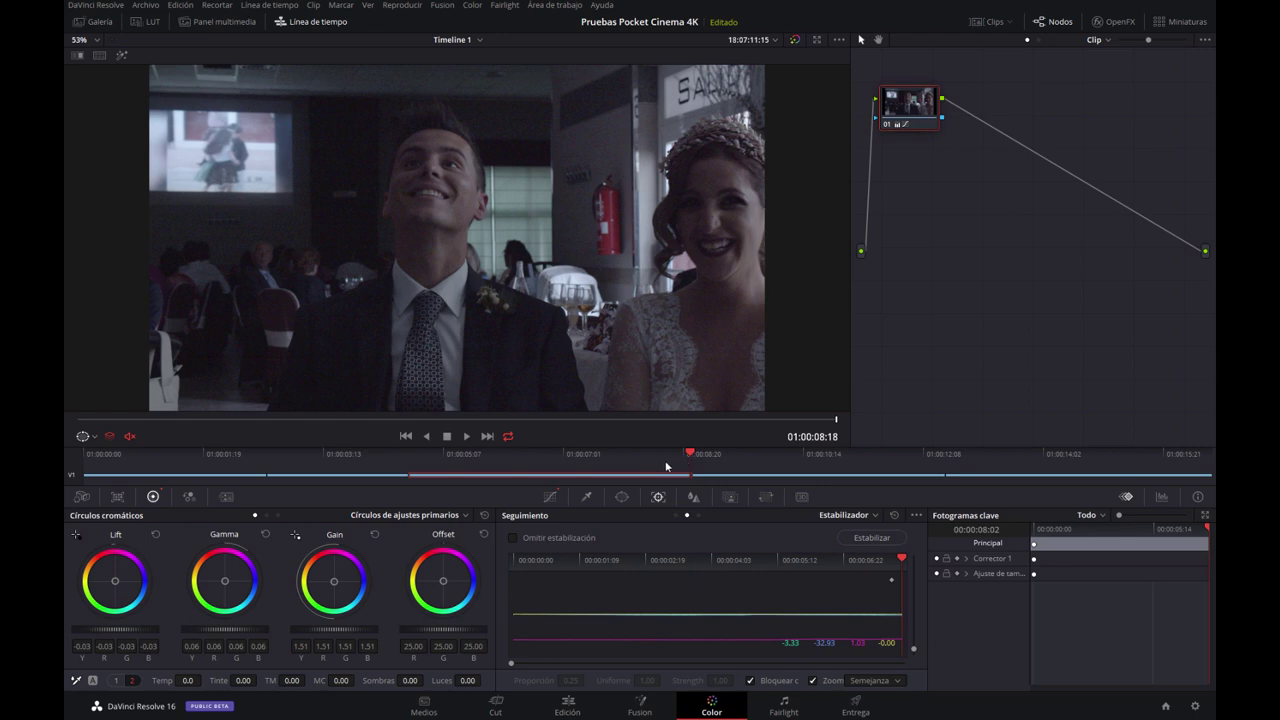
drag(664, 466, 408, 455)
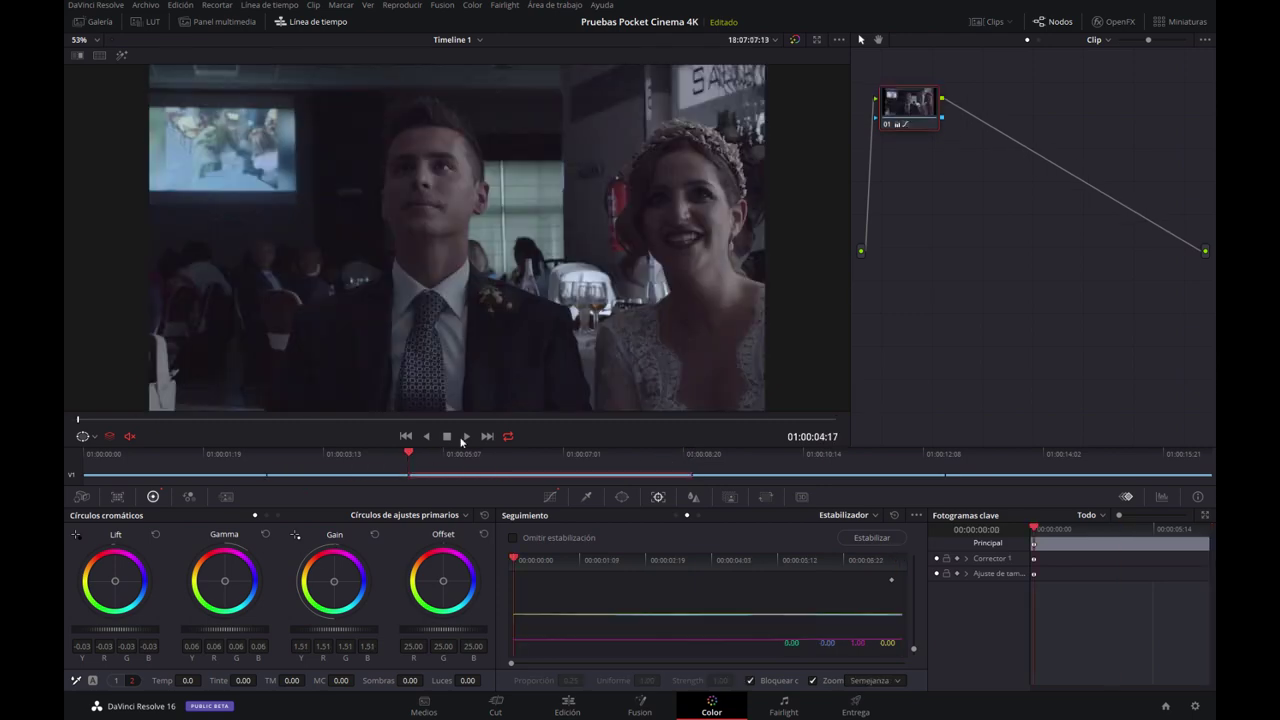
click(469, 437)
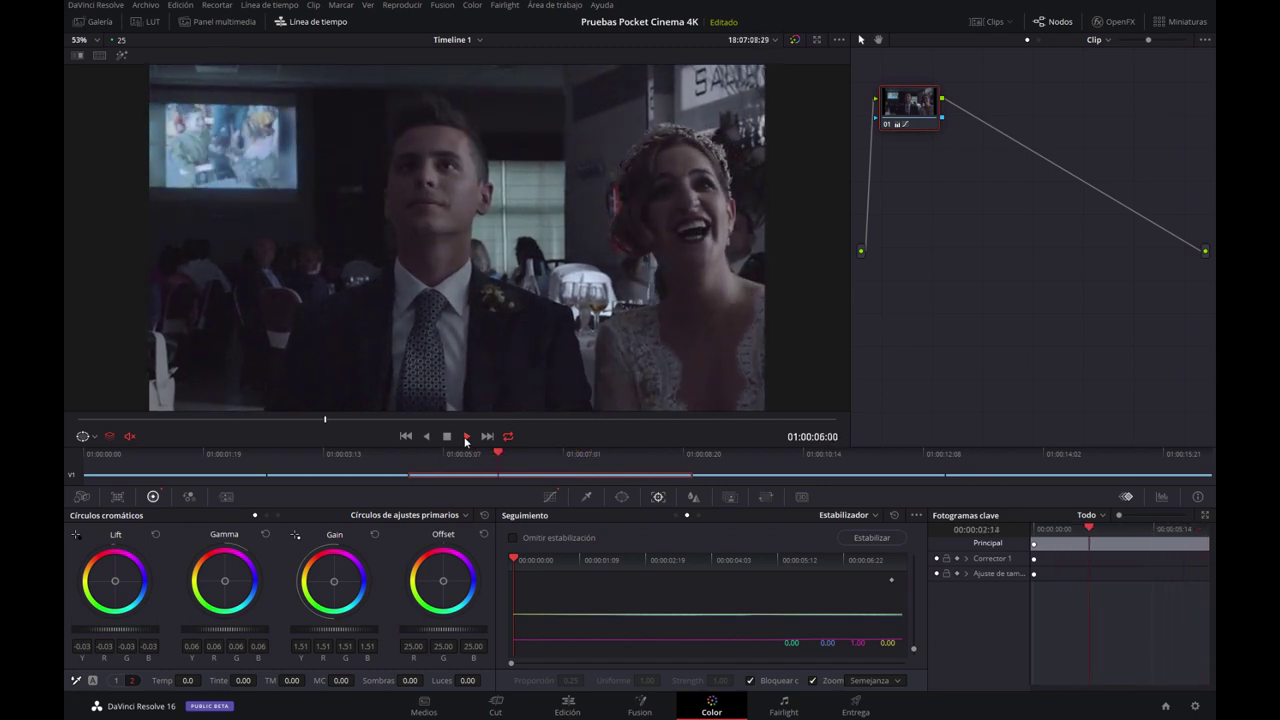
click(448, 437)
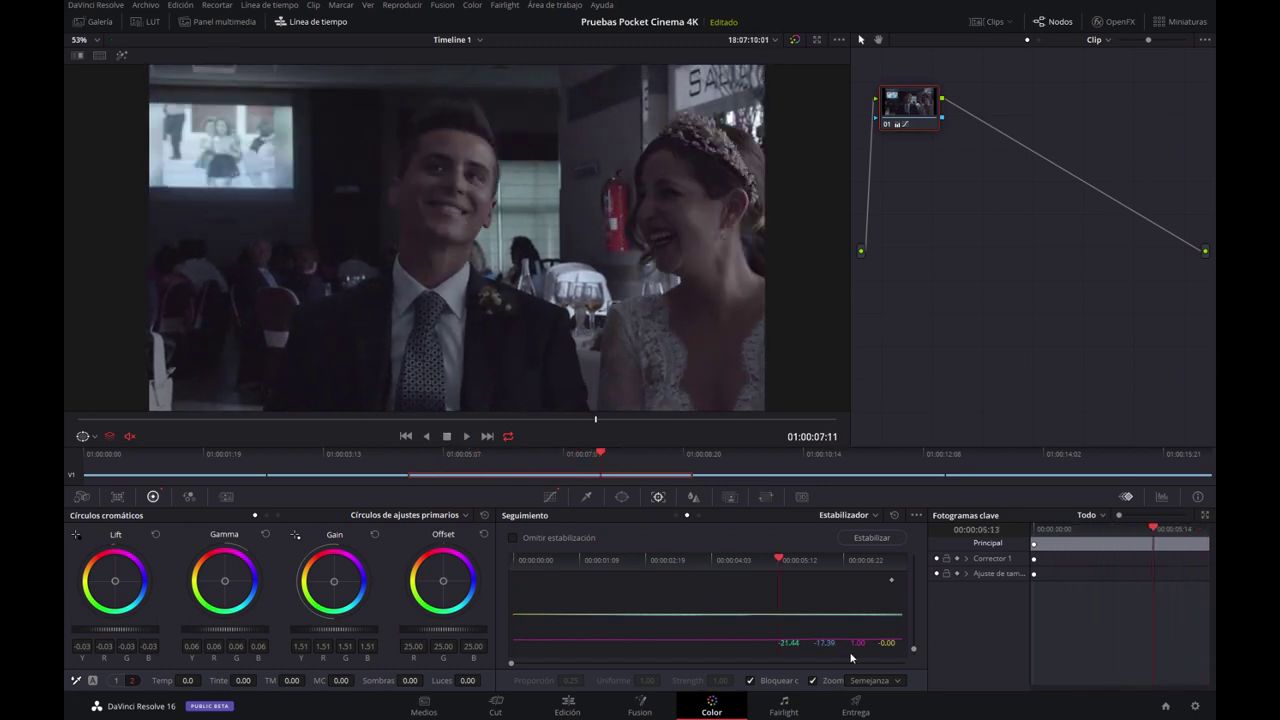
Restabilize the clip in Traslación mode and play it to review.
click(863, 681)
click(871, 673)
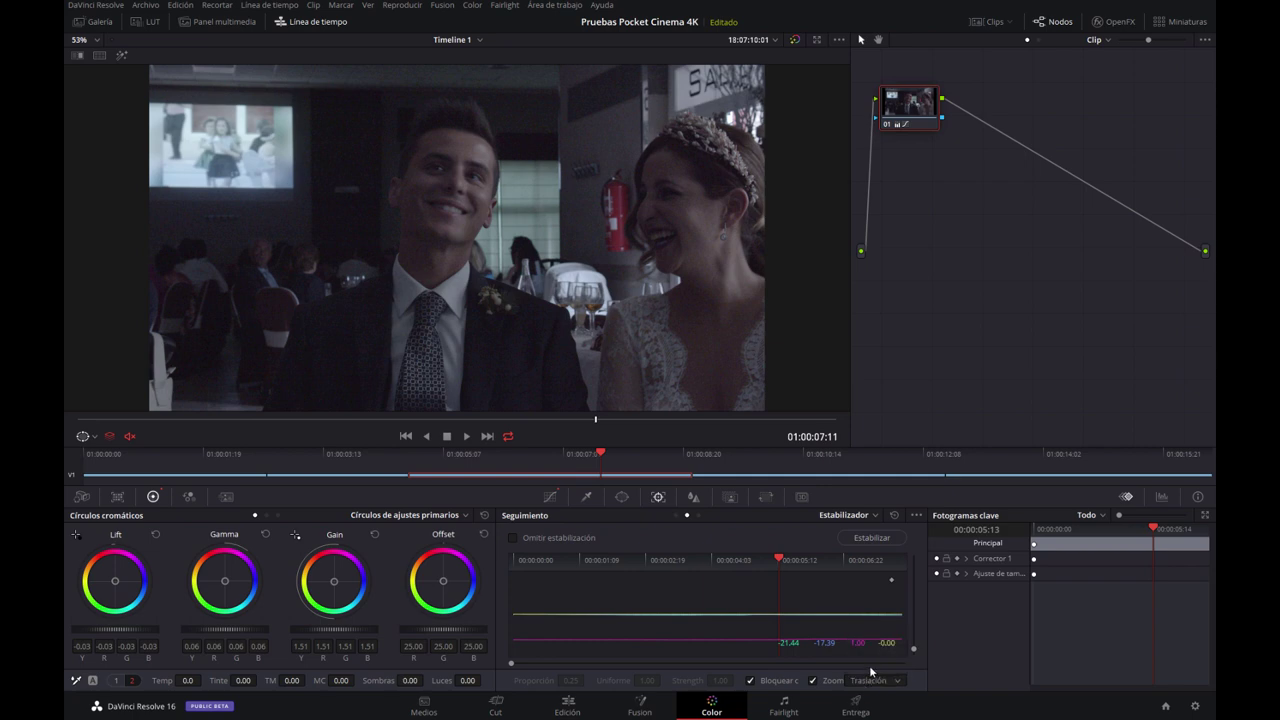
click(872, 540)
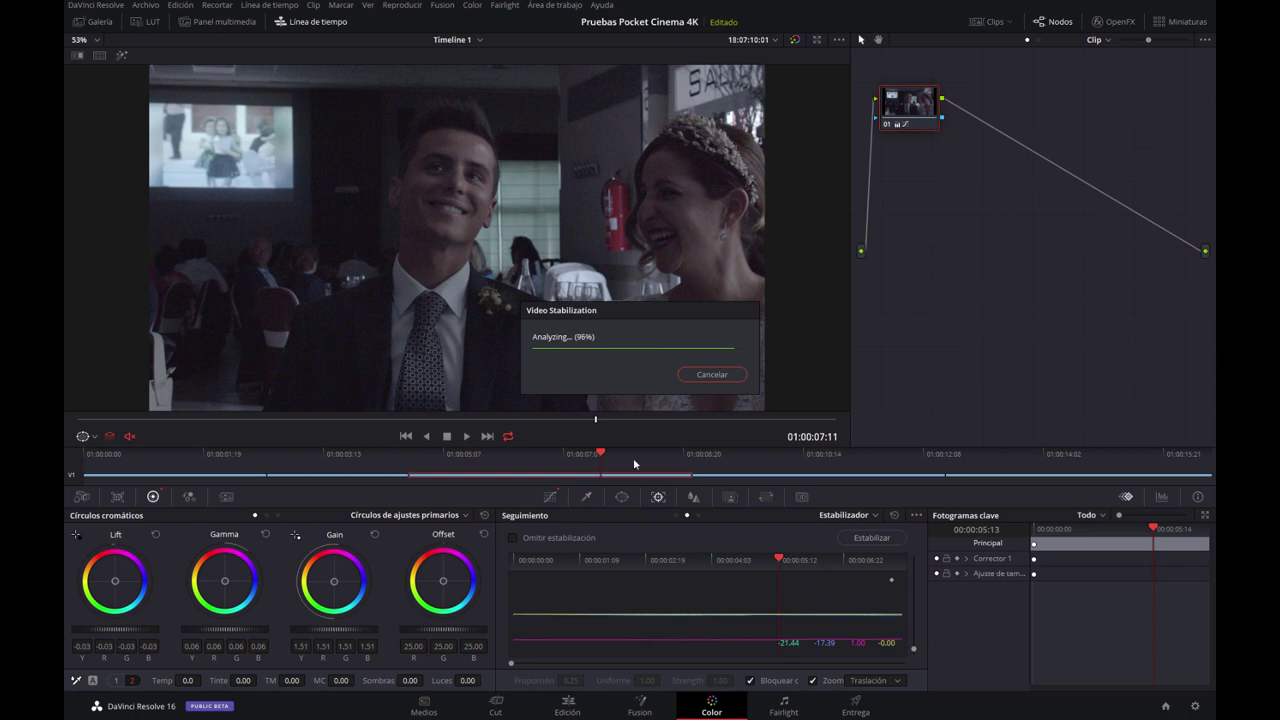
key(space)
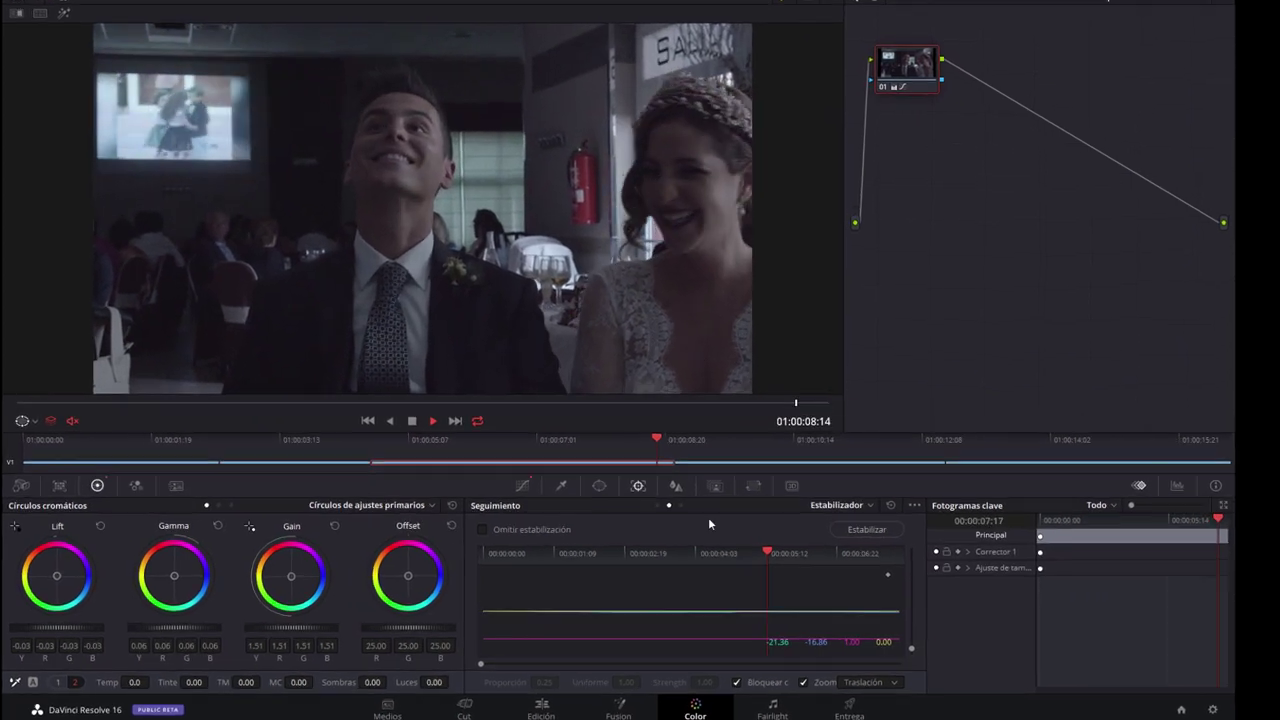
Uncheck Bloquear cámara, try Strength, Uniforme and Proporción values, then restabilize at Strength 1.00, Uniforme 1.00.
key(space)
click(737, 682)
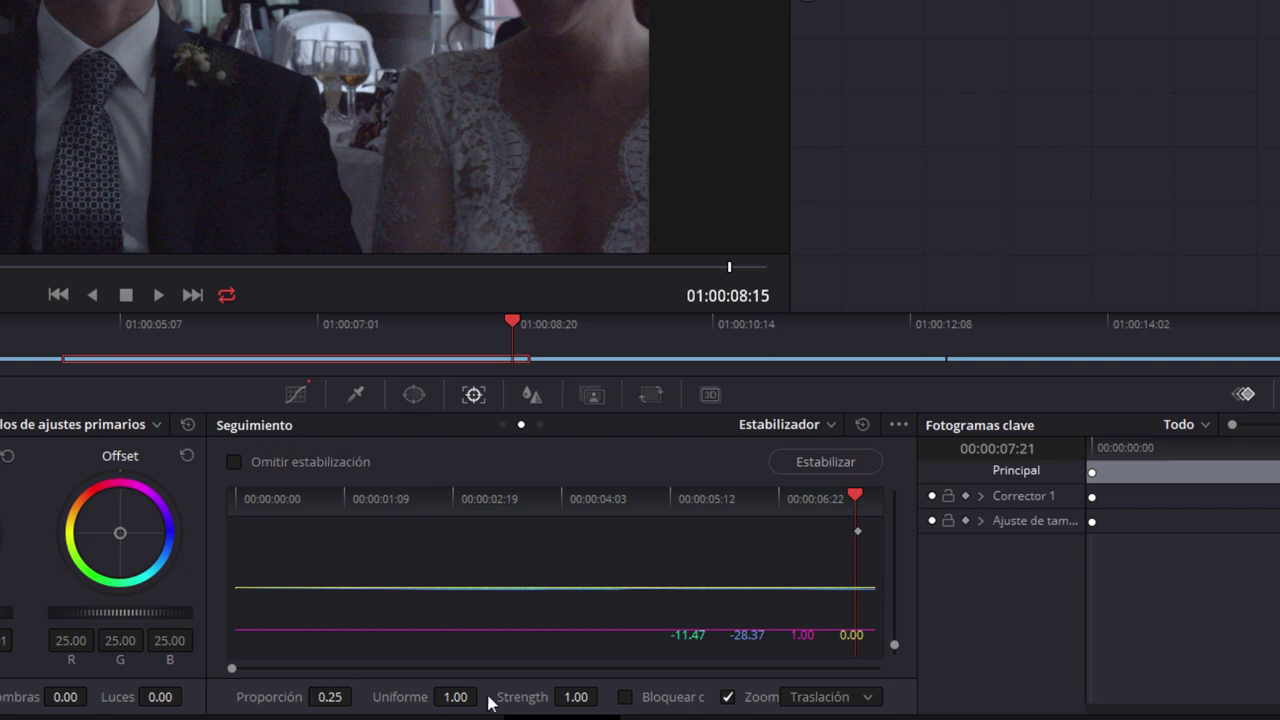
drag(590, 697, 570, 697)
double_click(604, 697)
drag(415, 700, 380, 700)
drag(460, 697, 485, 697)
mouse_move(330, 697)
mouse_down()
mouse_move(345, 697)
mouse_move(326, 697)
mouse_up()
click(851, 468)
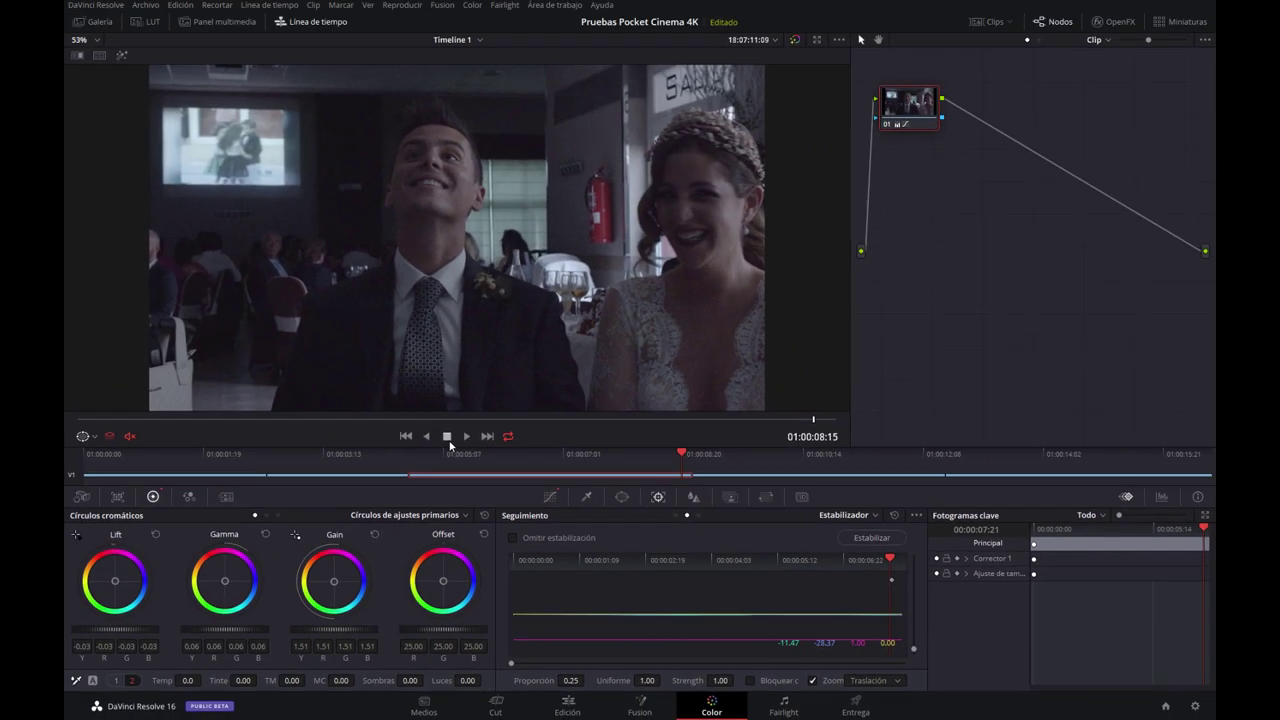
Play the smoothed stabilization back from the clip start to review it.
click(466, 436)
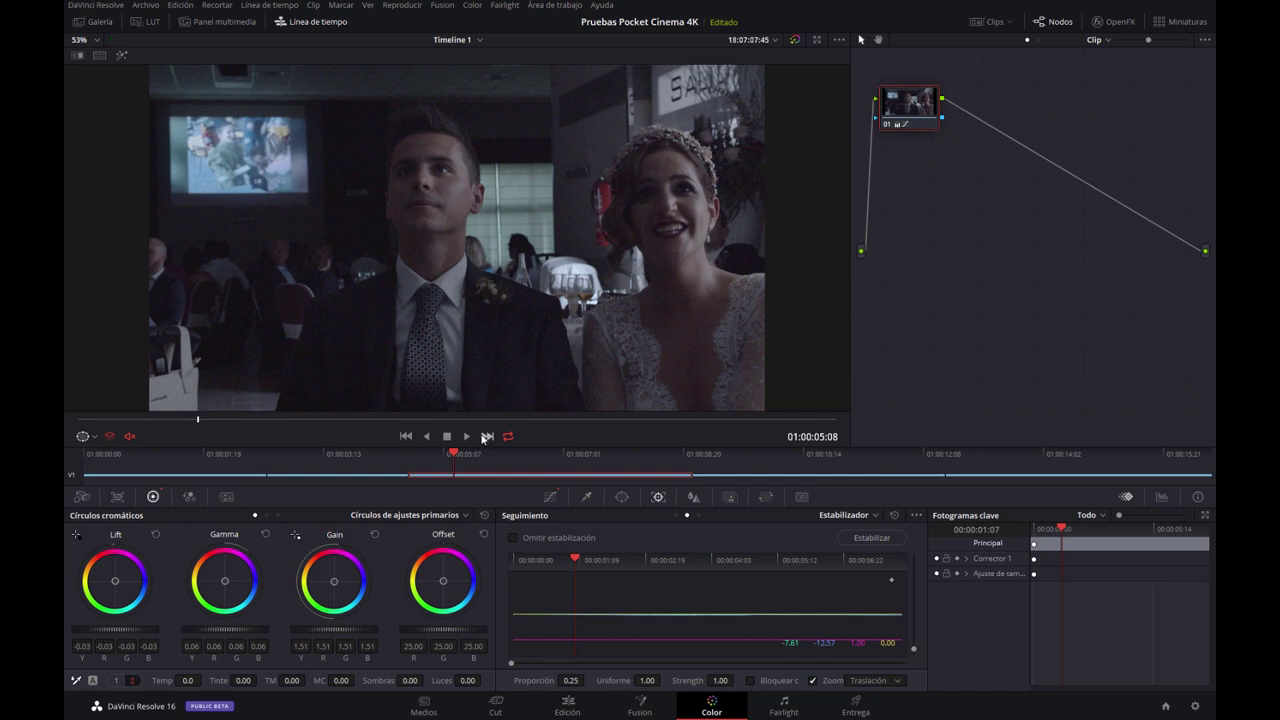
key(space)
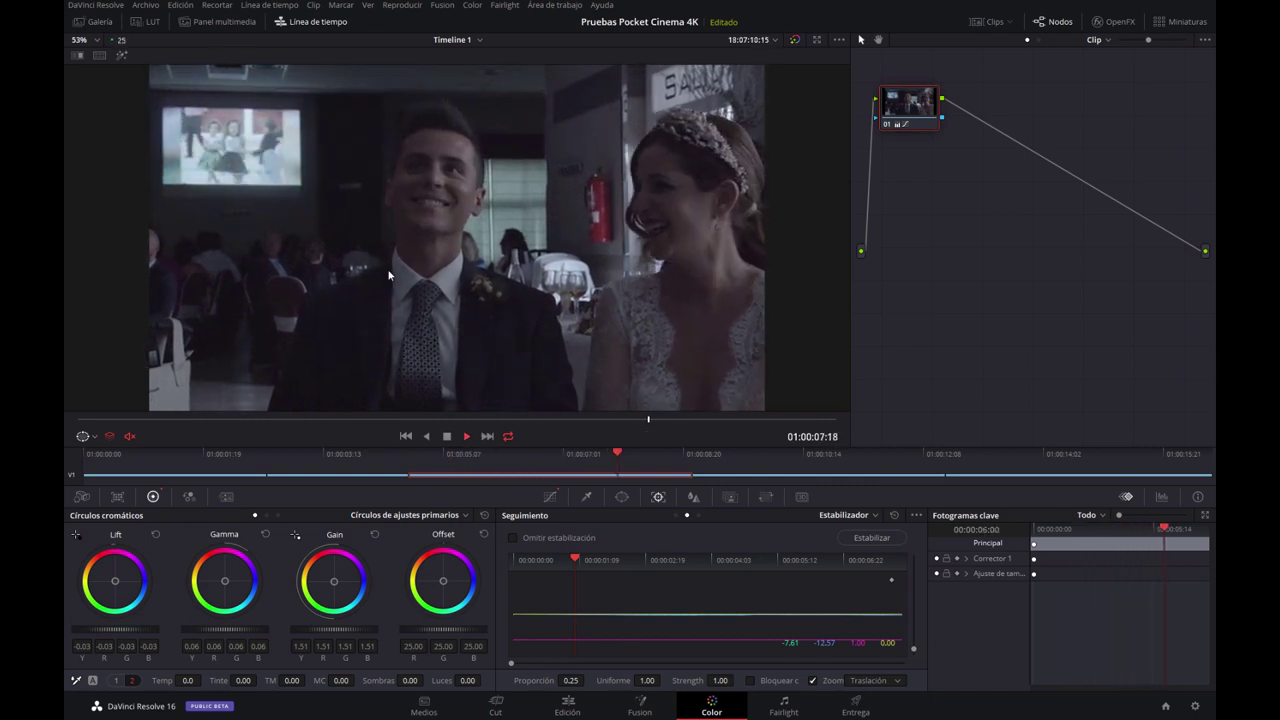
key(space)
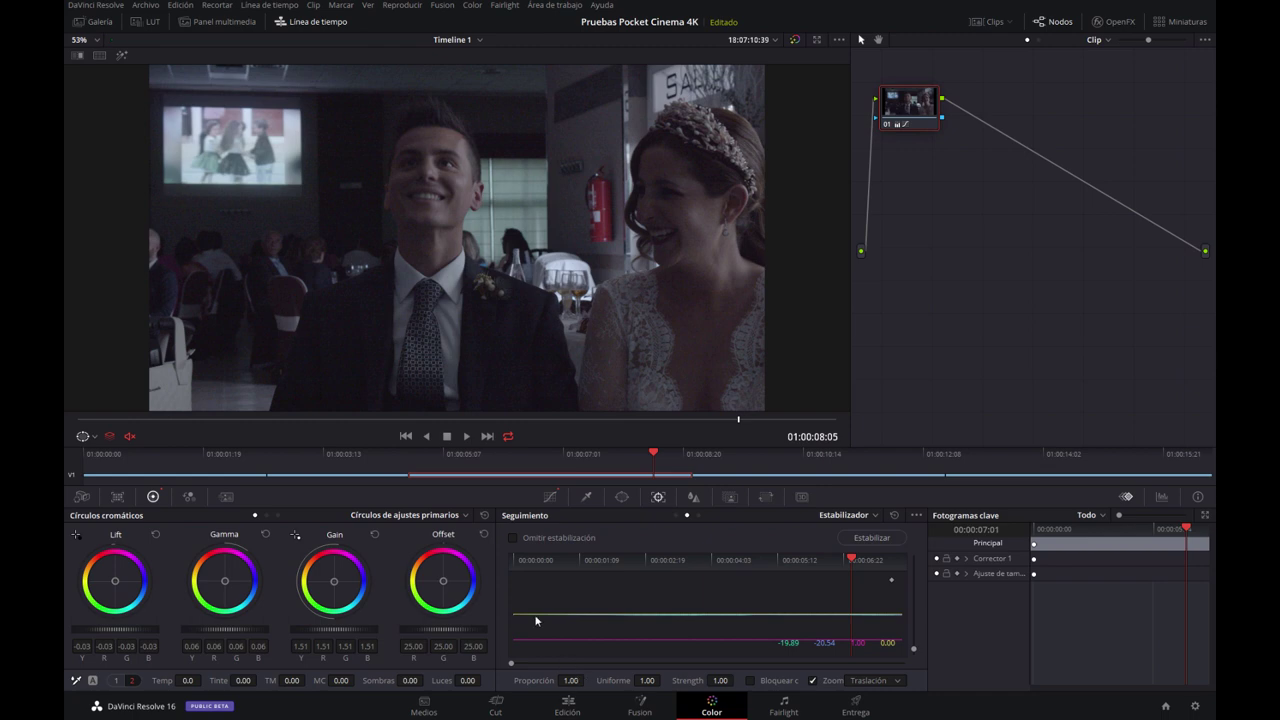
key(Up)
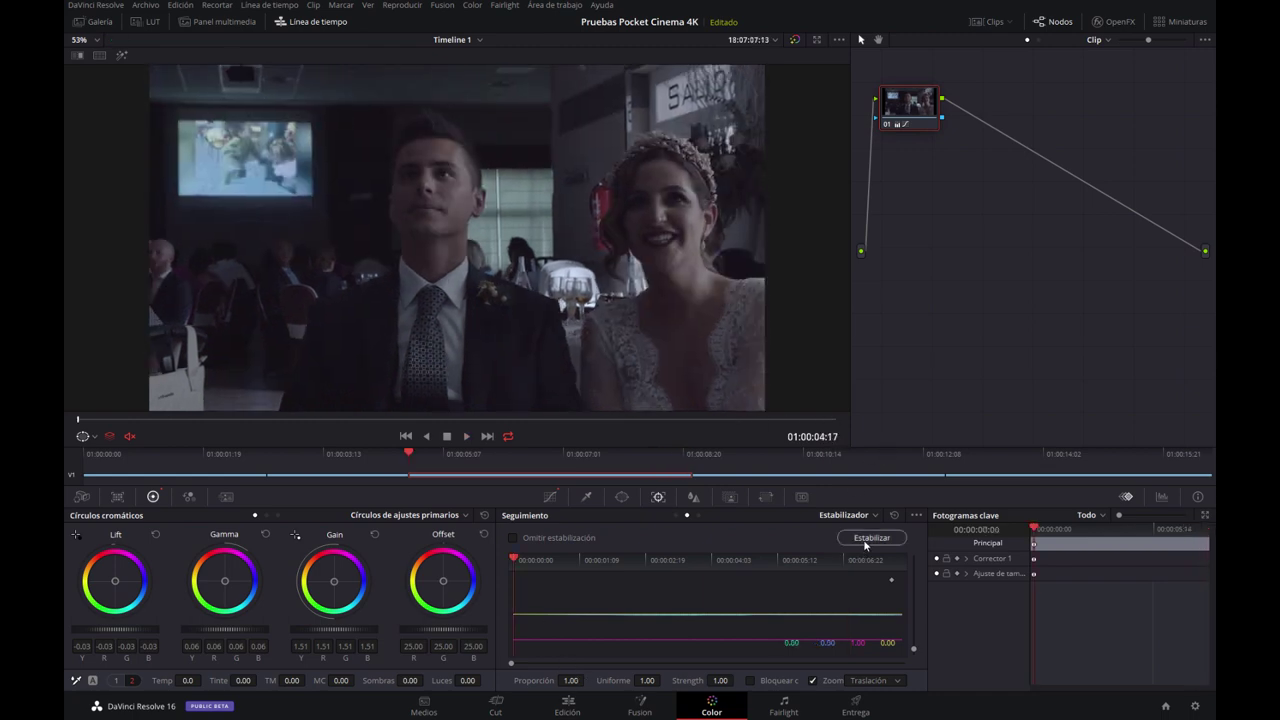
key(space)
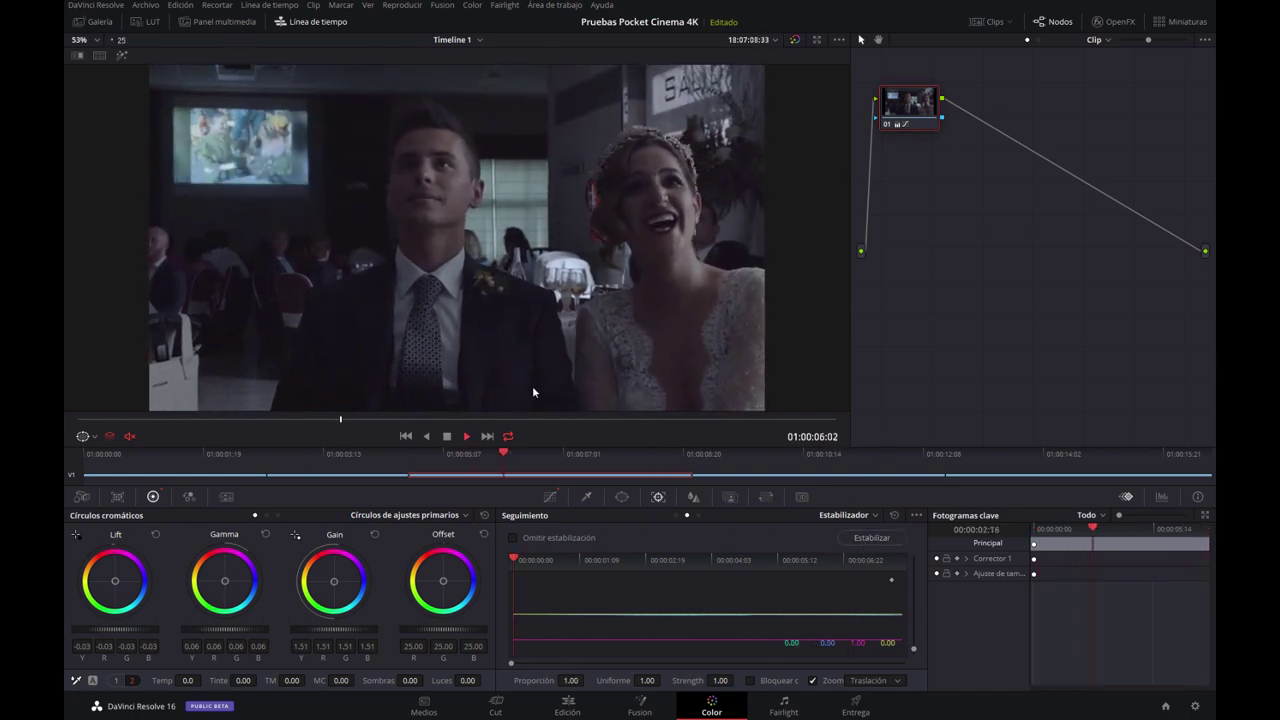
key(space)
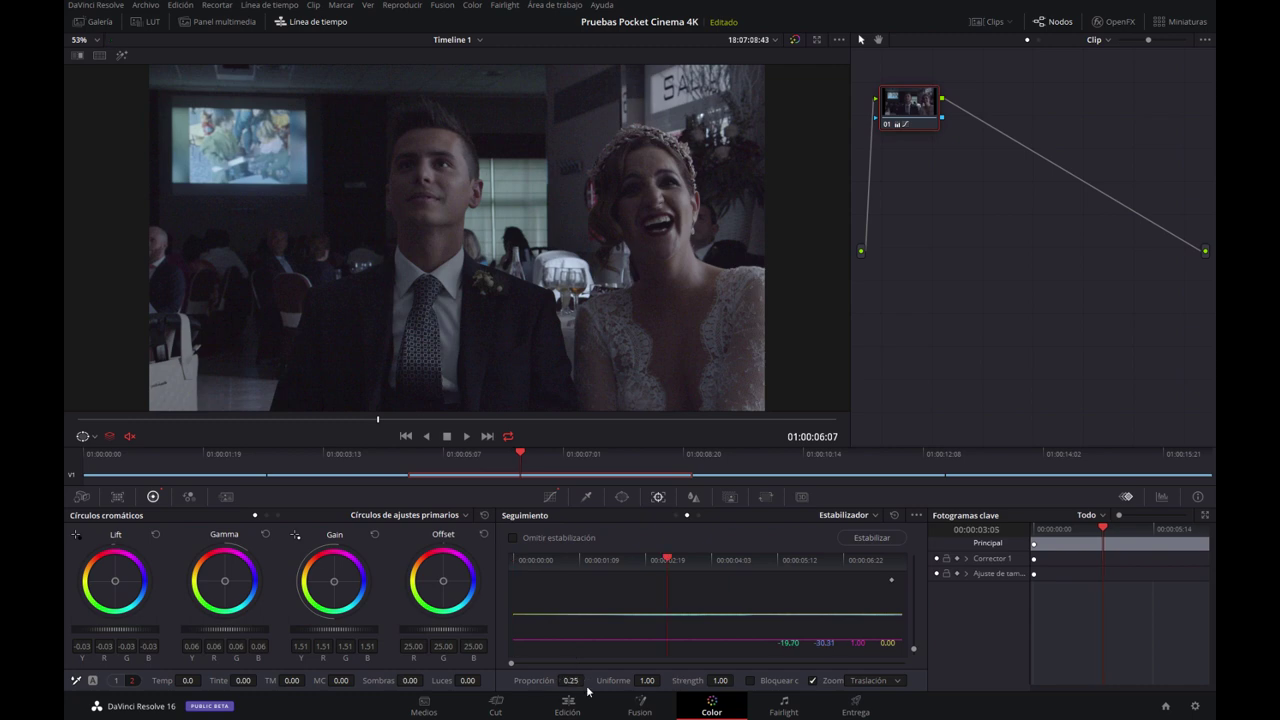
Restabilize and review, then re-enable Bloquear cámara and restabilize as a locked-off shot.
click(872, 537)
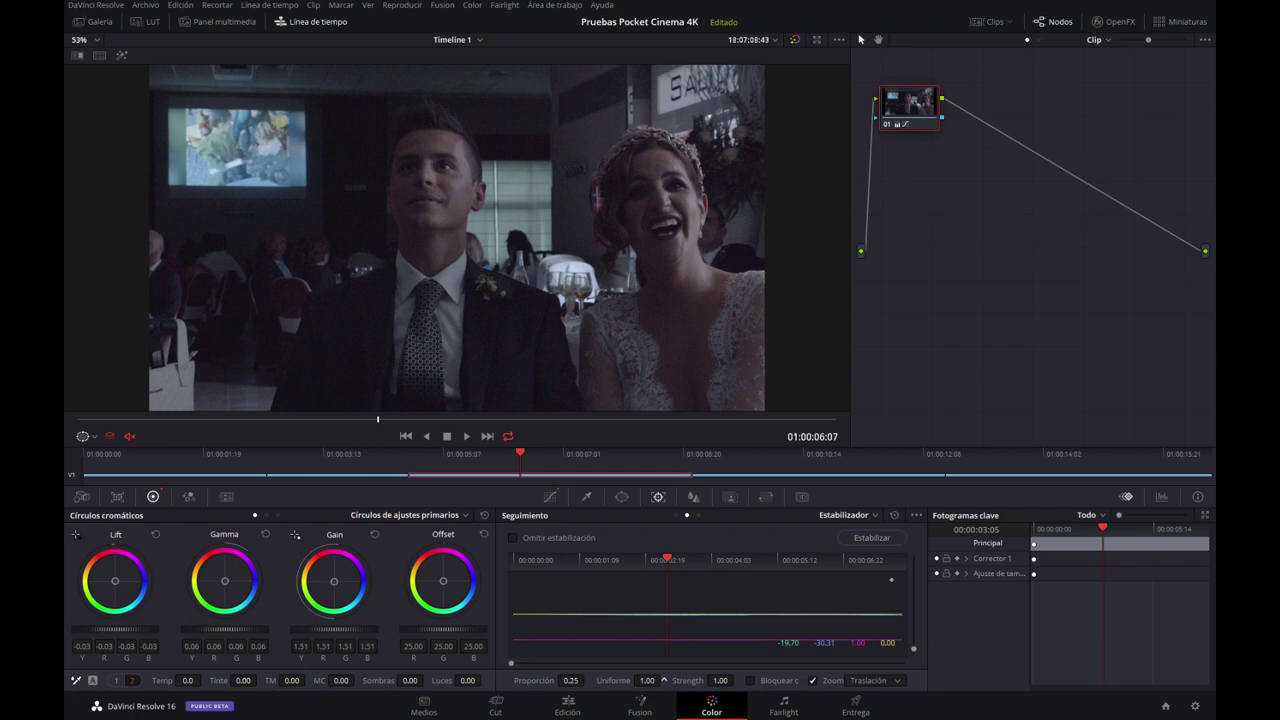
key(space)
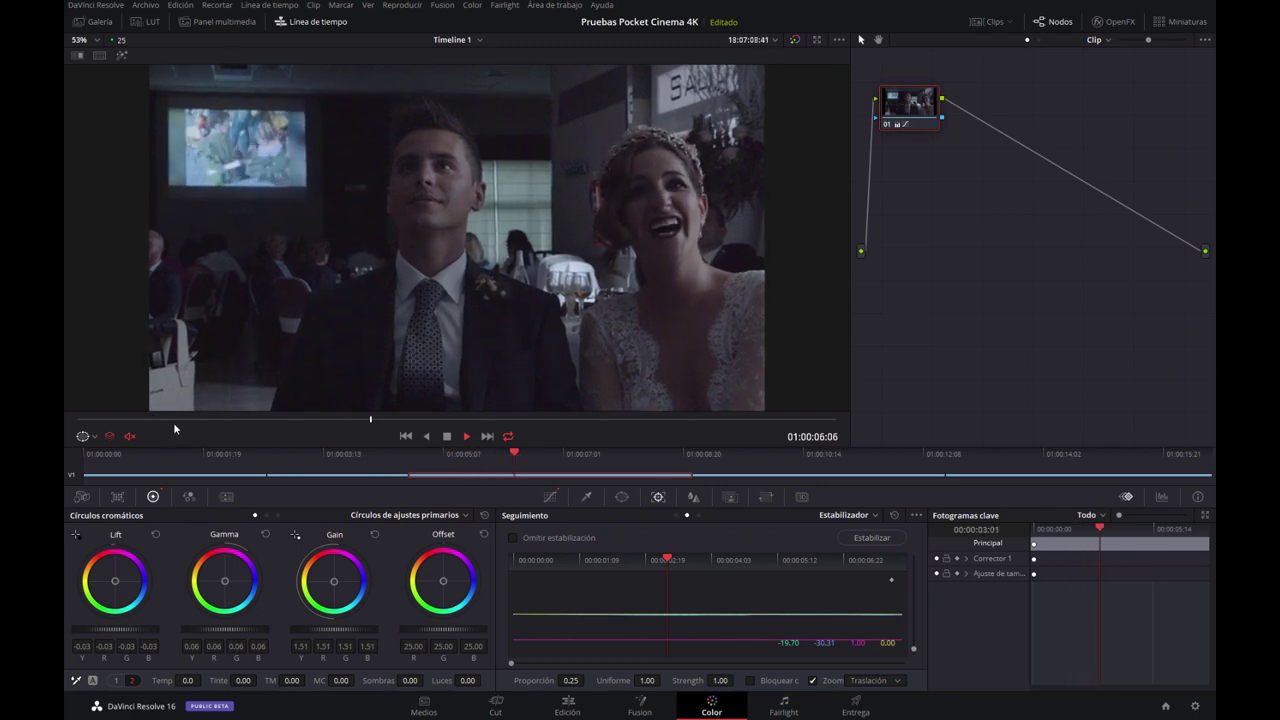
click(753, 681)
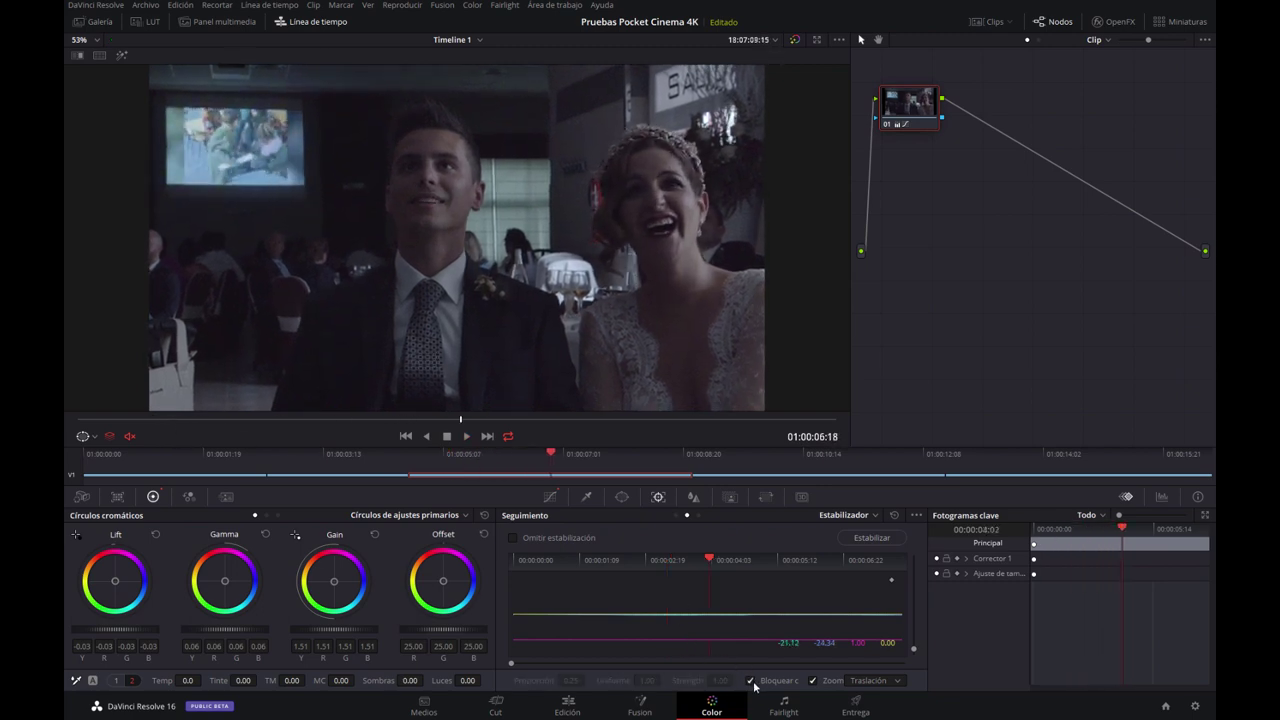
click(876, 543)
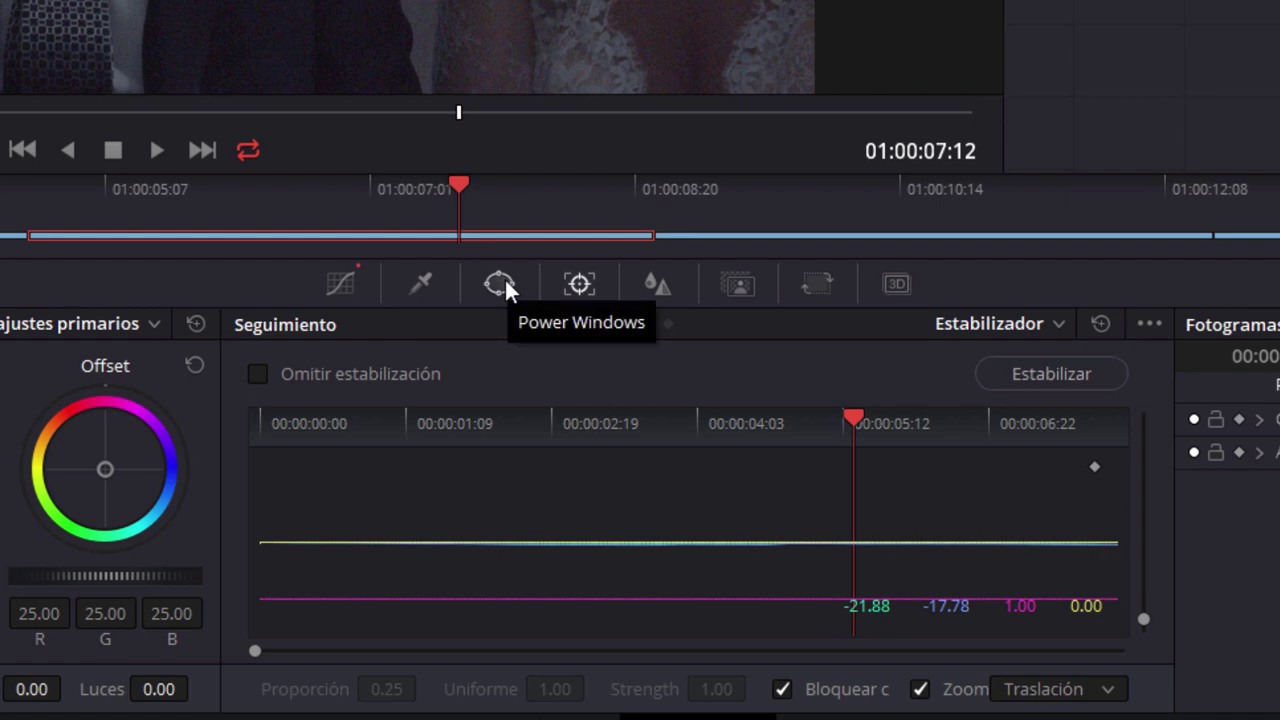
Show the Power Window shapes and move to frame 01:00:08:18.
click(504, 277)
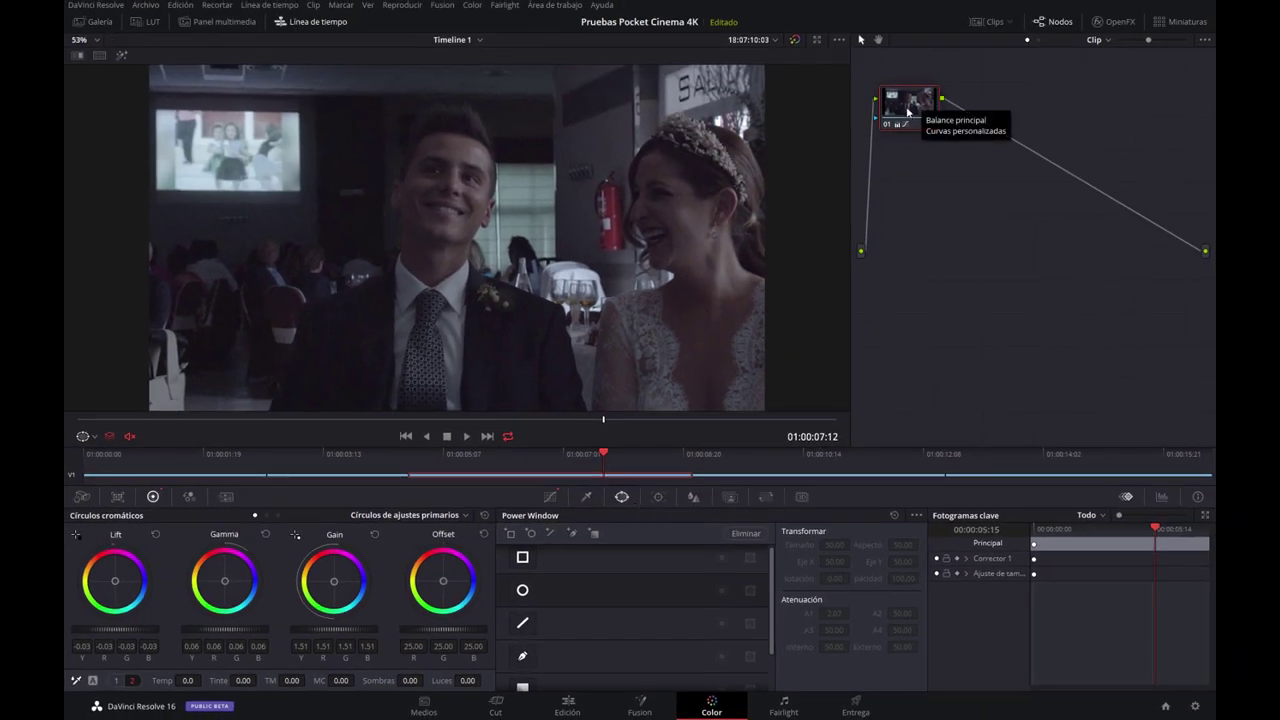
right_click(907, 112)
key(Escape)
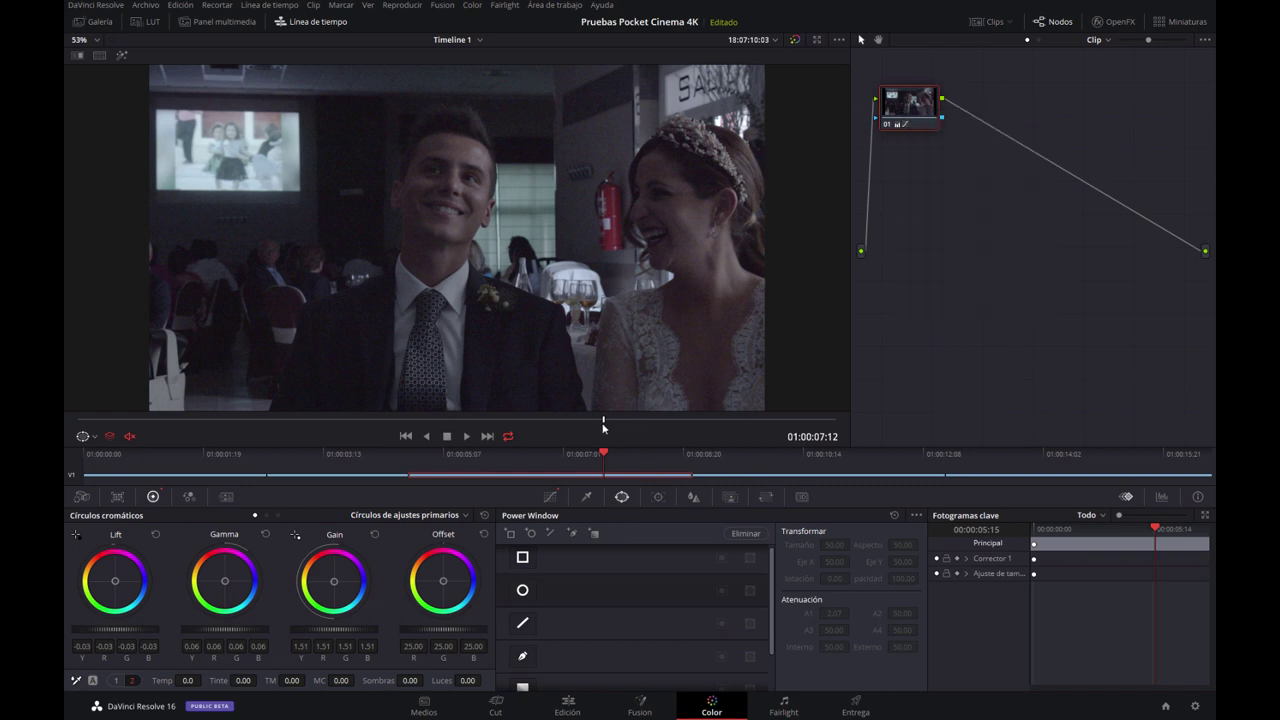
drag(603, 459, 692, 457)
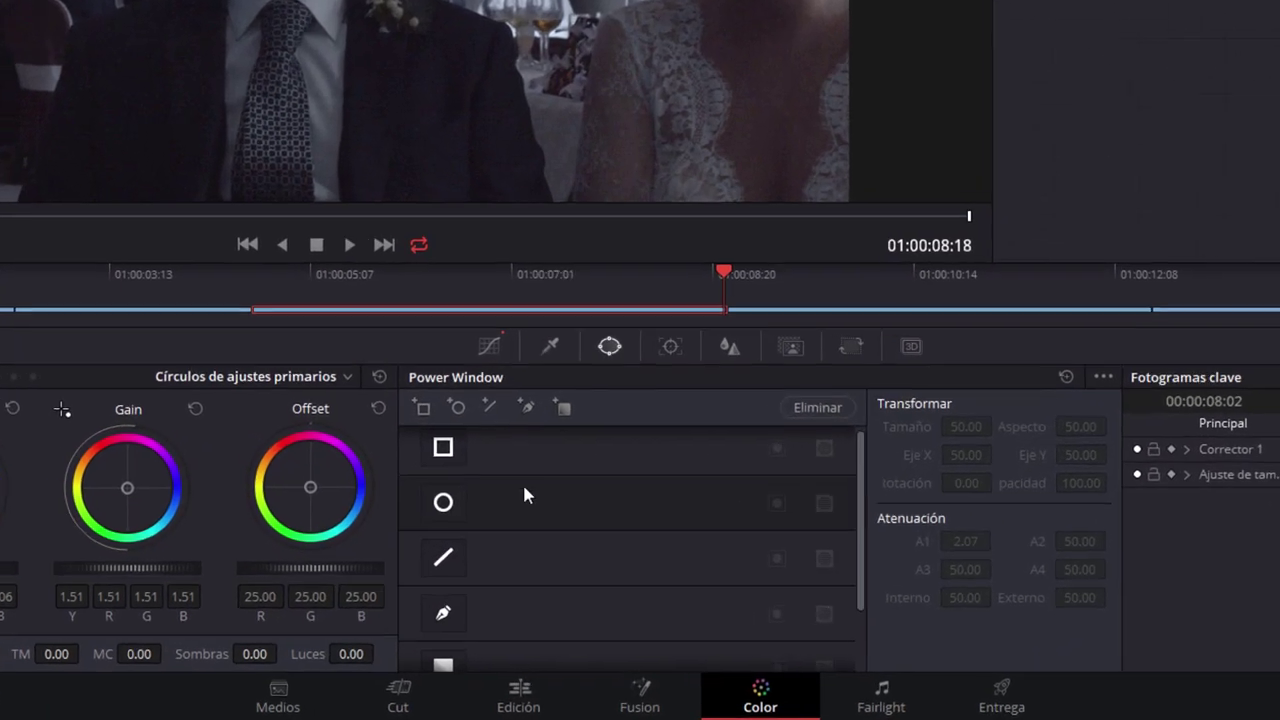
scroll(578, 615, down, 2)
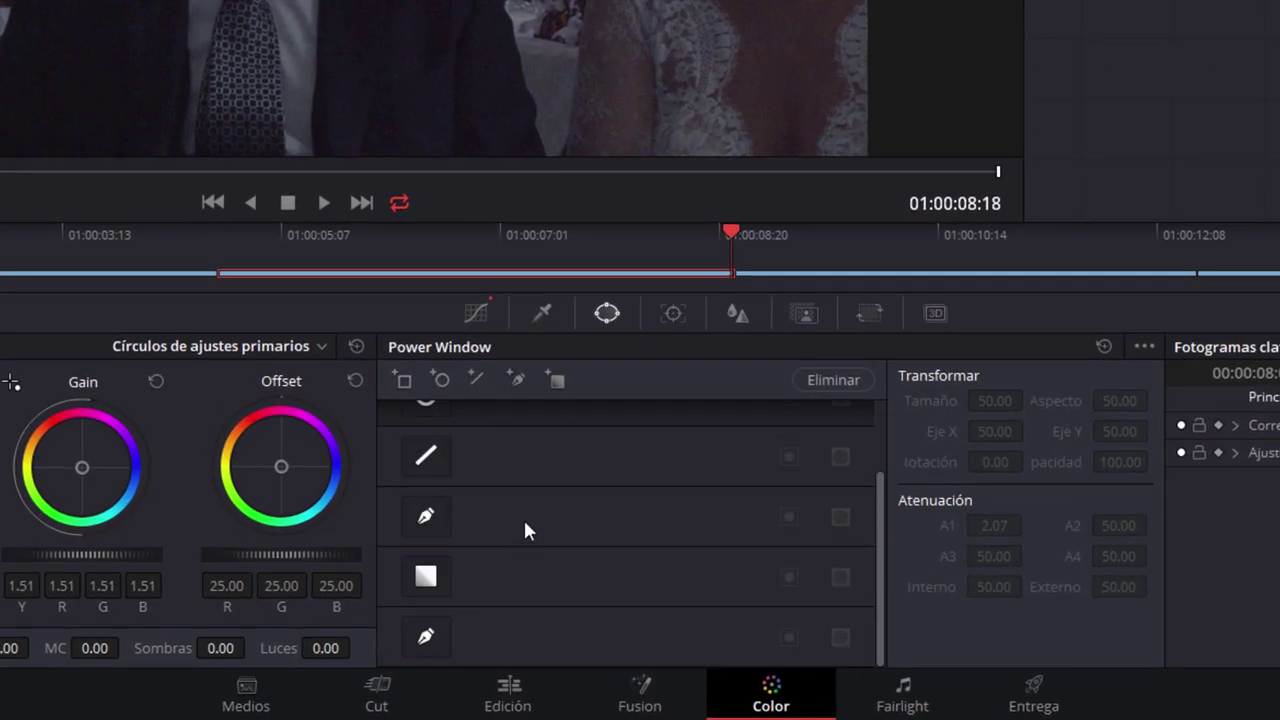
Draw a closed Curve window around the fire extinguisher on the wall.
click(512, 382)
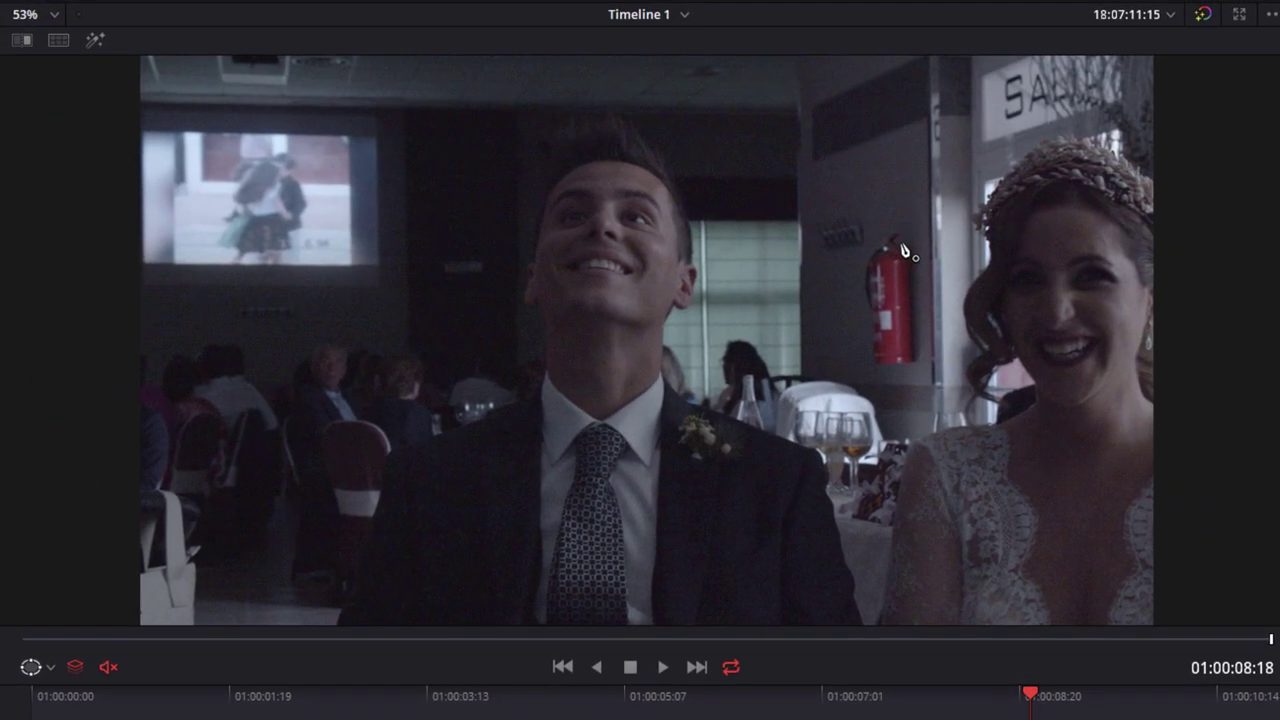
click(882, 229)
click(853, 256)
click(850, 301)
click(861, 373)
click(889, 377)
click(916, 370)
click(924, 330)
click(924, 301)
click(921, 256)
click(911, 239)
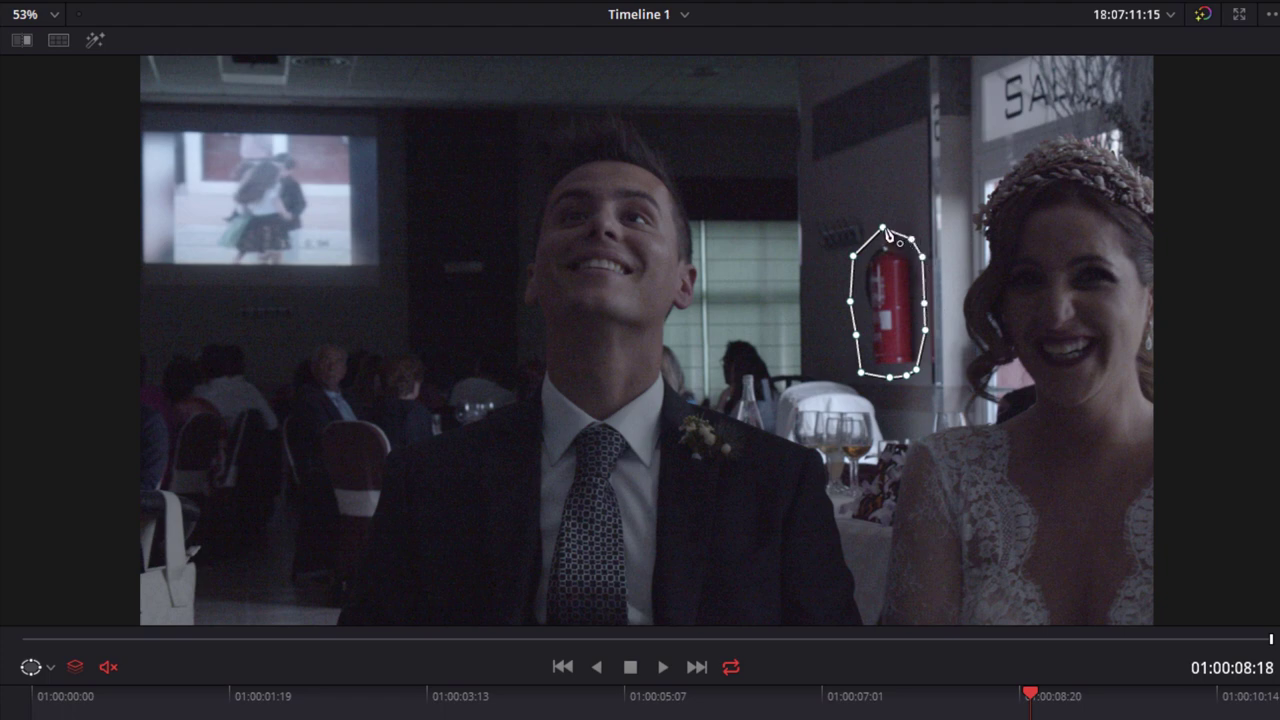
click(883, 229)
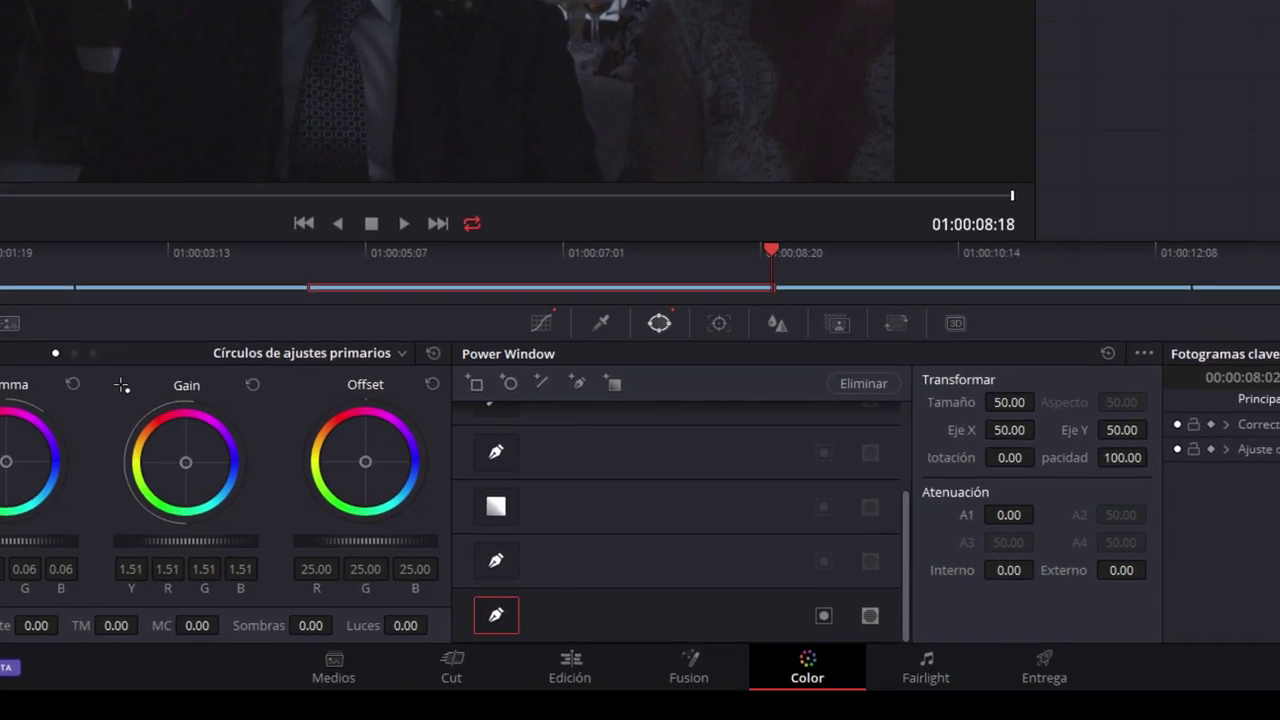
Delete the drawn curve window and add a serial node after node 01.
click(882, 387)
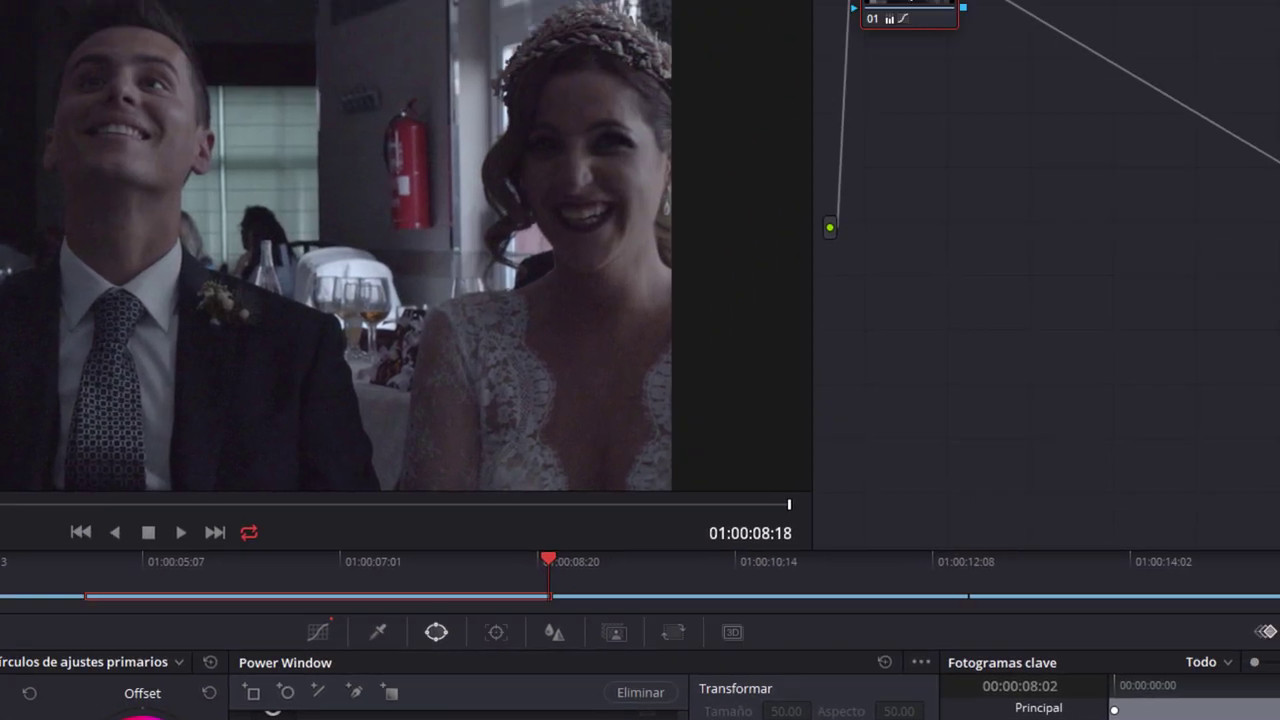
right_click(758, 172)
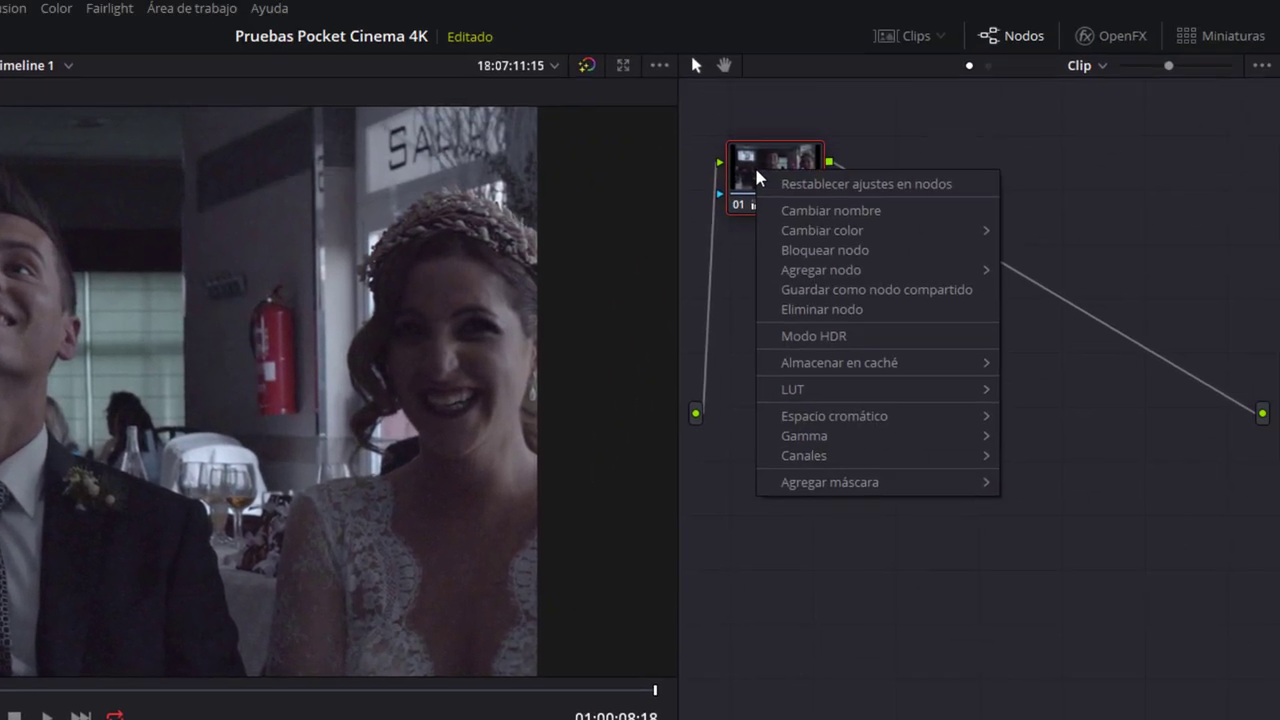
mouse_move(821, 272)
click(1020, 277)
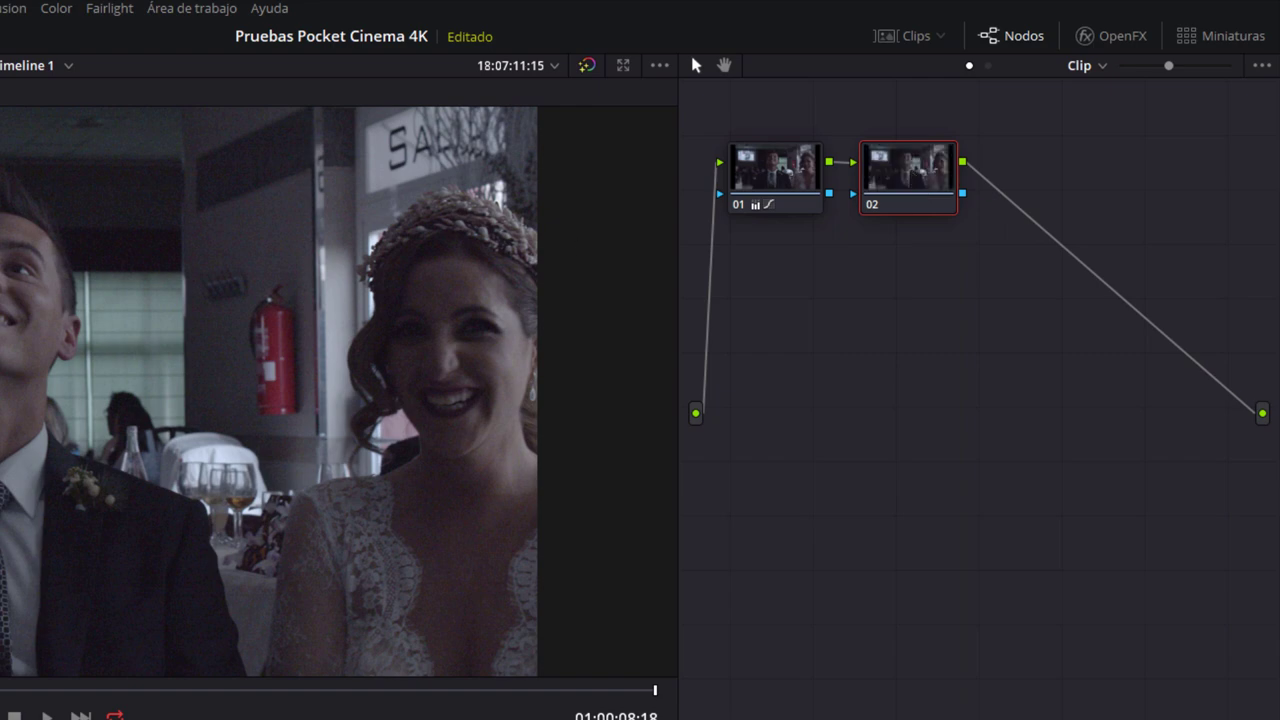
Draw a closed curve mask tightly around the red extinguisher on node 02, tightening its left point.
click(303, 353)
click(297, 300)
click(285, 273)
click(265, 273)
click(241, 300)
click(220, 347)
click(237, 402)
click(254, 437)
click(281, 436)
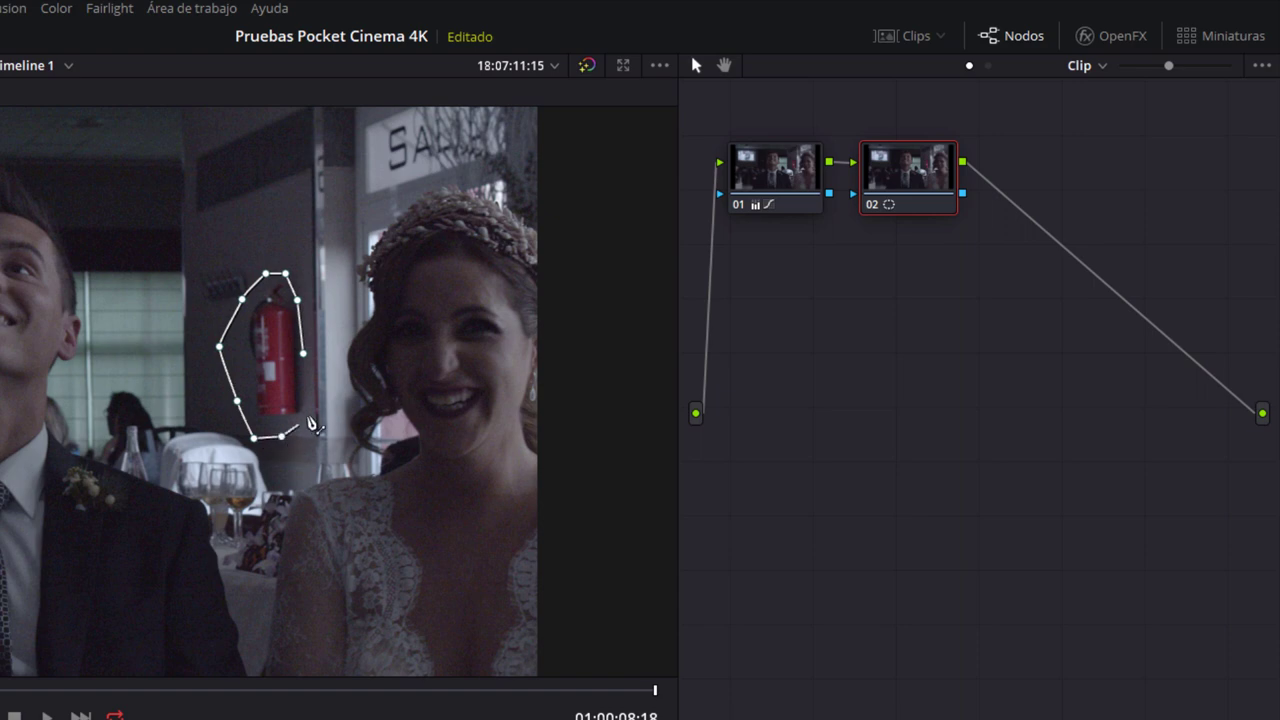
click(306, 414)
click(303, 353)
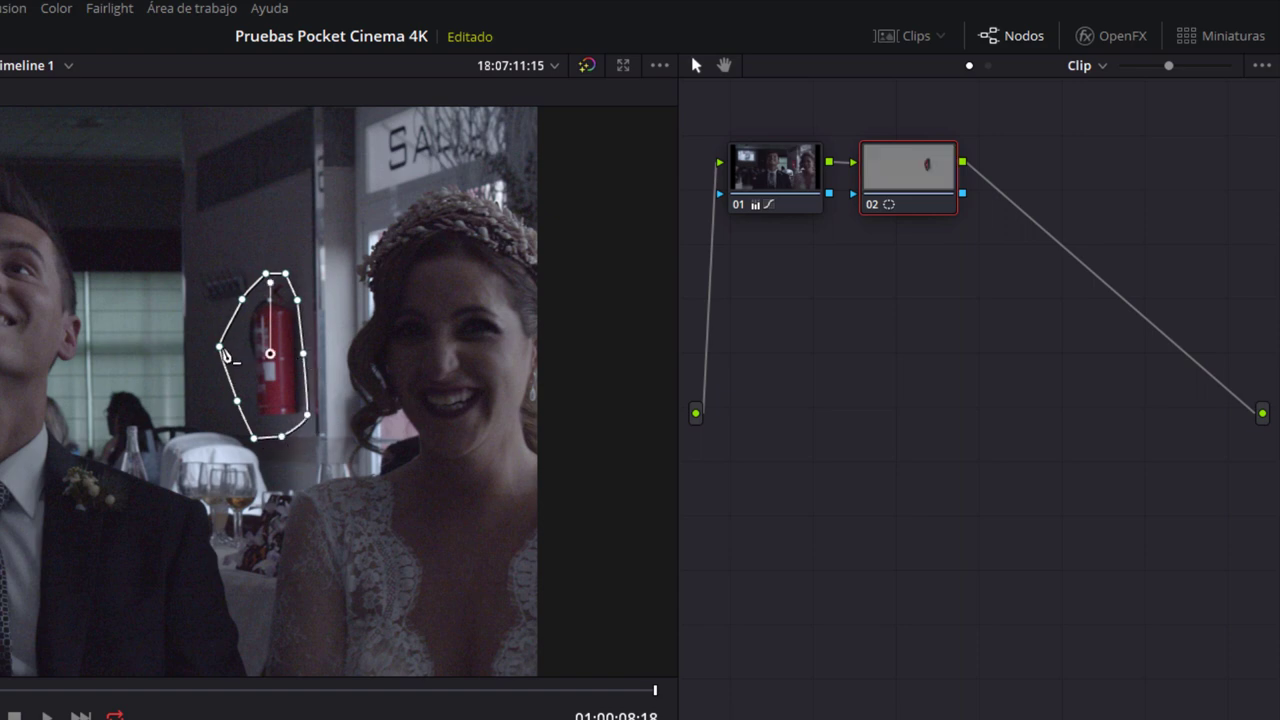
drag(220, 347, 238, 349)
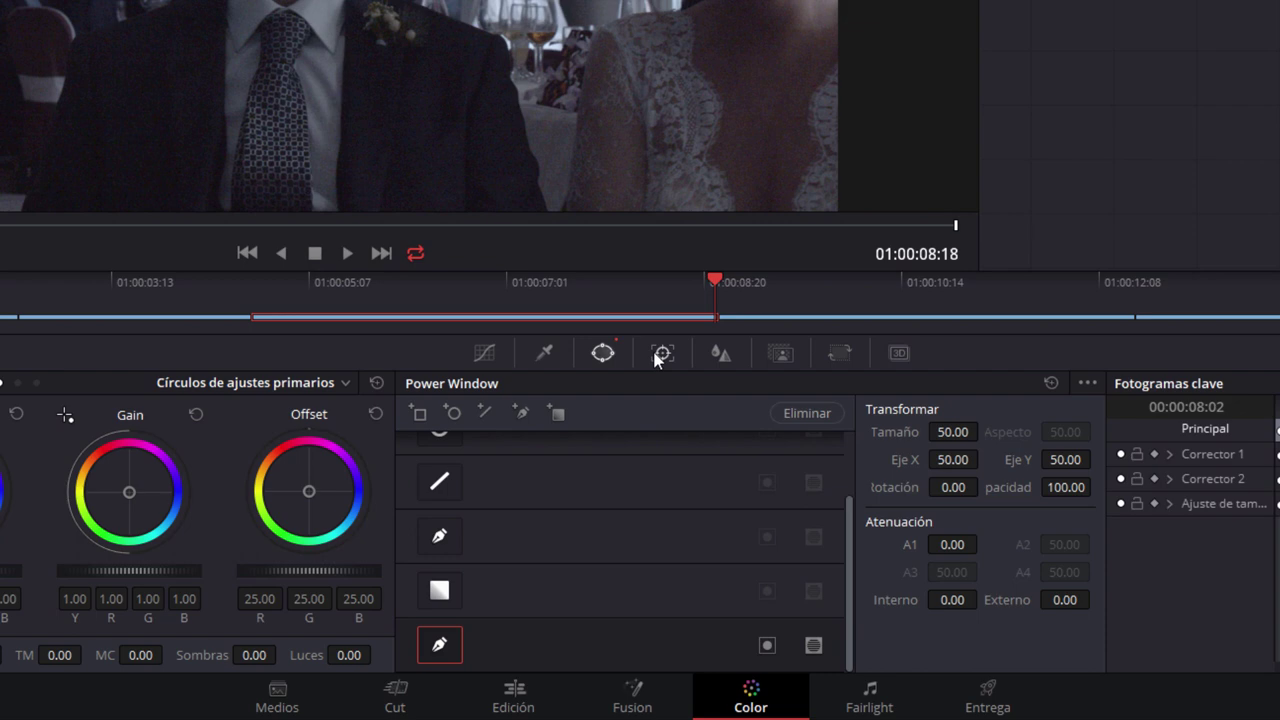
Switch the Tracker from Estabilizador to Power Window mode and track the extinguisher mask in reverse.
click(649, 371)
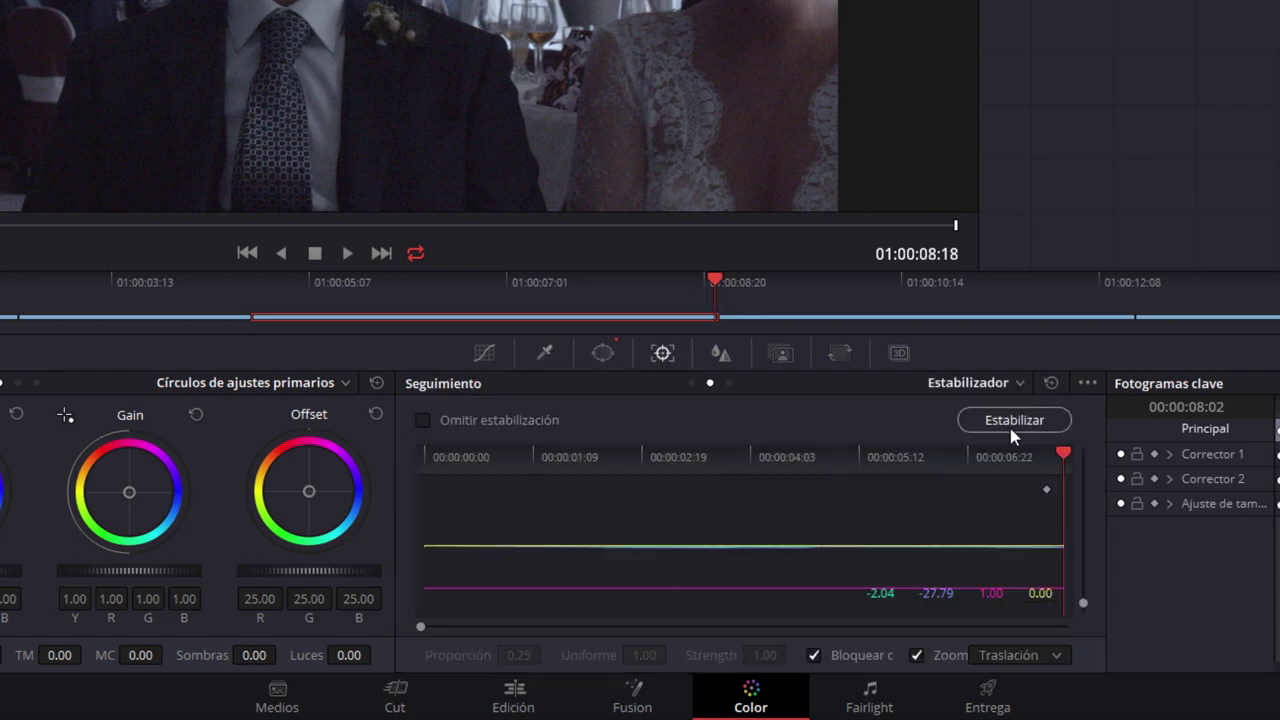
click(980, 385)
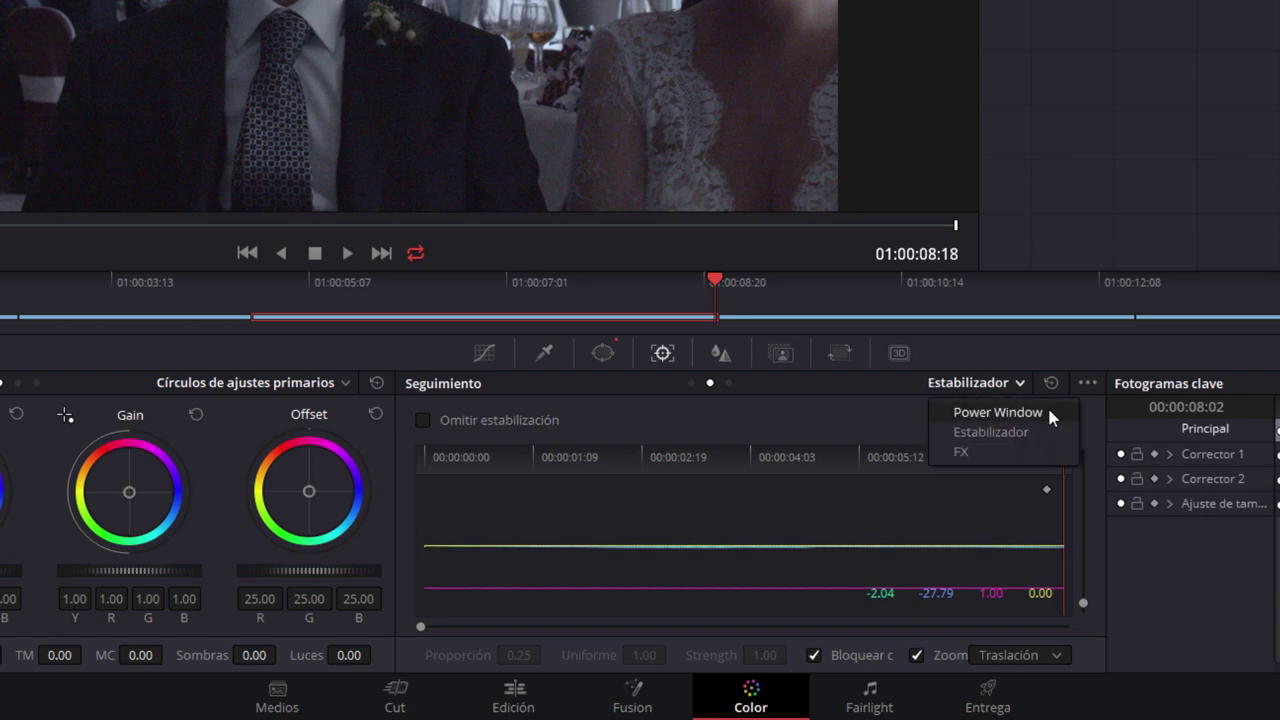
click(990, 413)
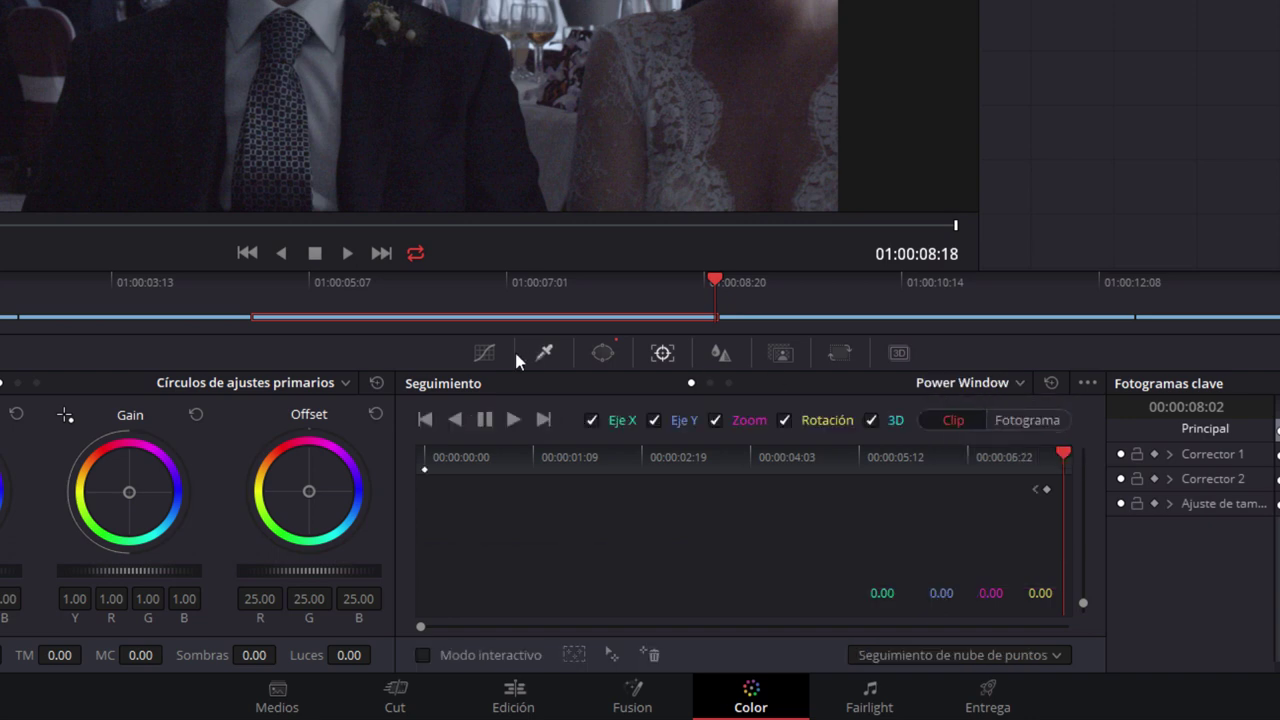
click(455, 422)
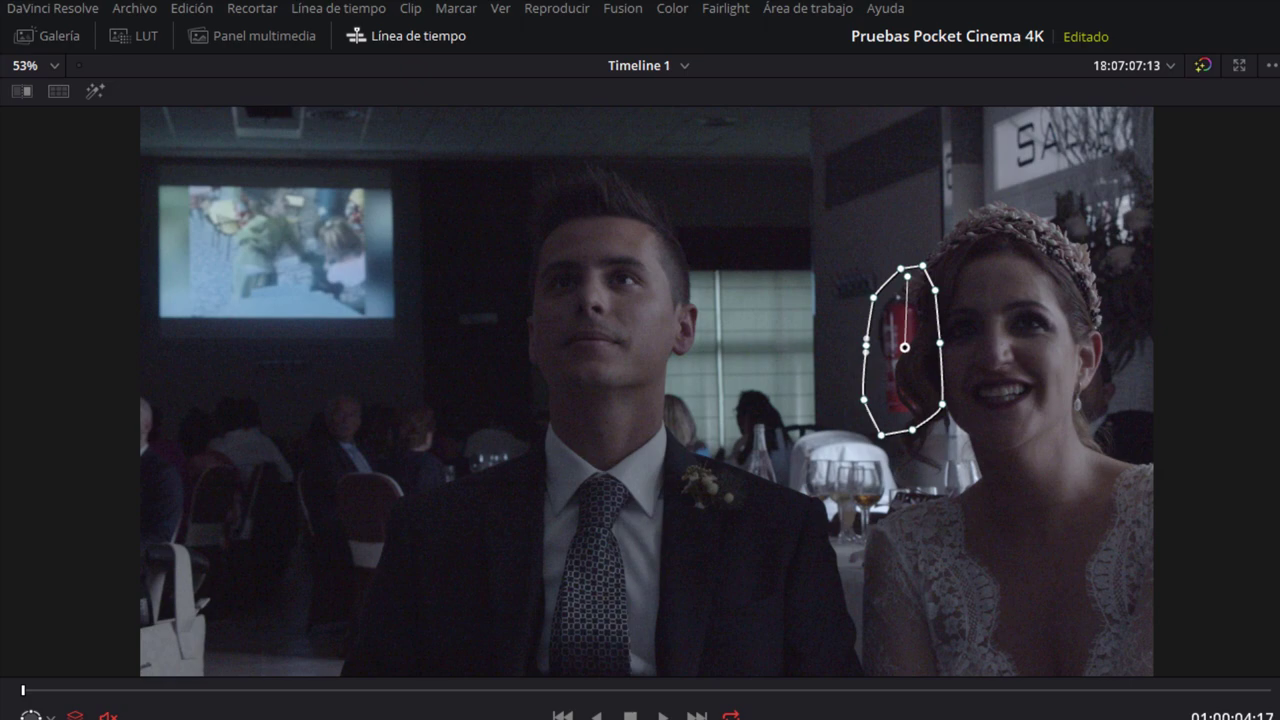
Play the clip forward and backward to check the mask follows the extinguisher.
key(space)
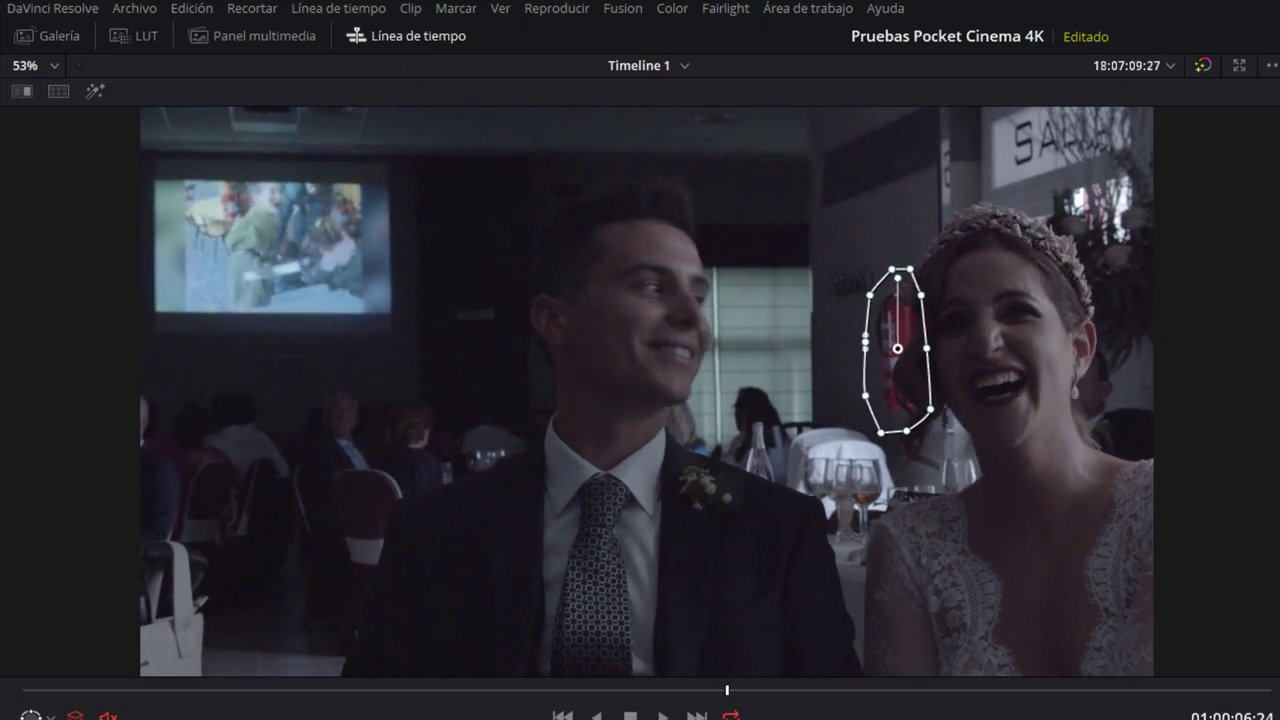
key(j)
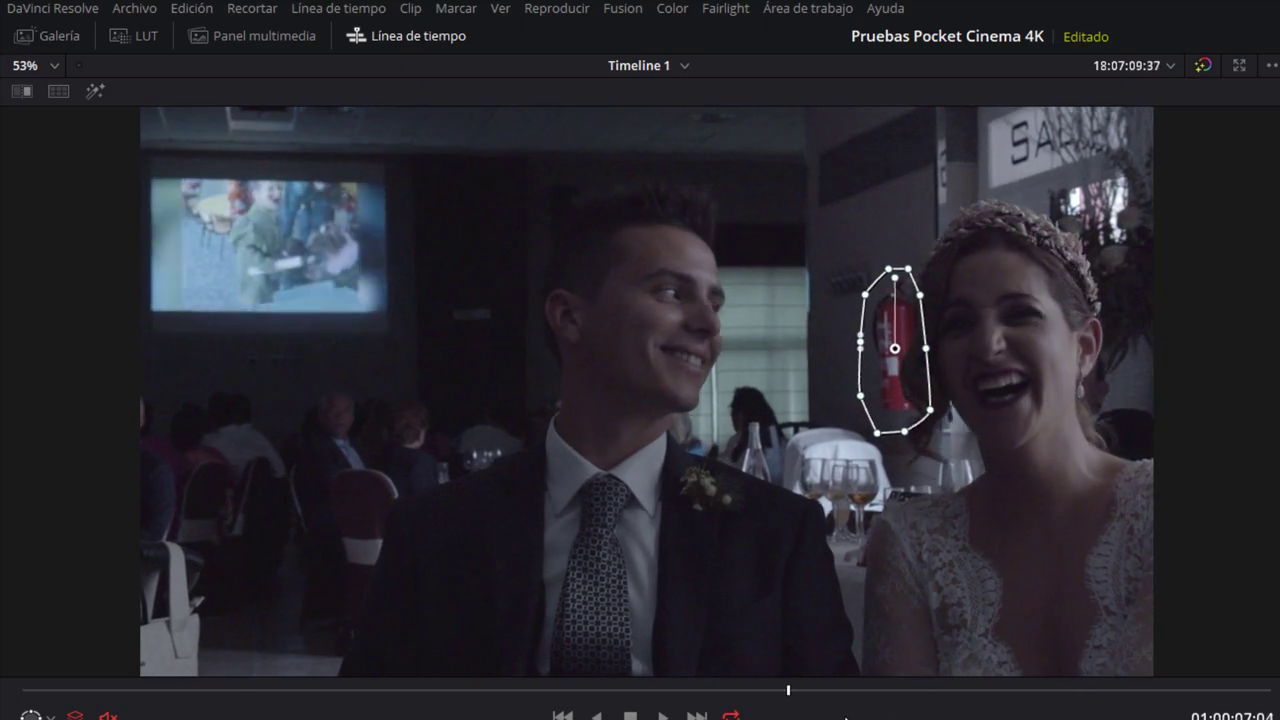
key(l)
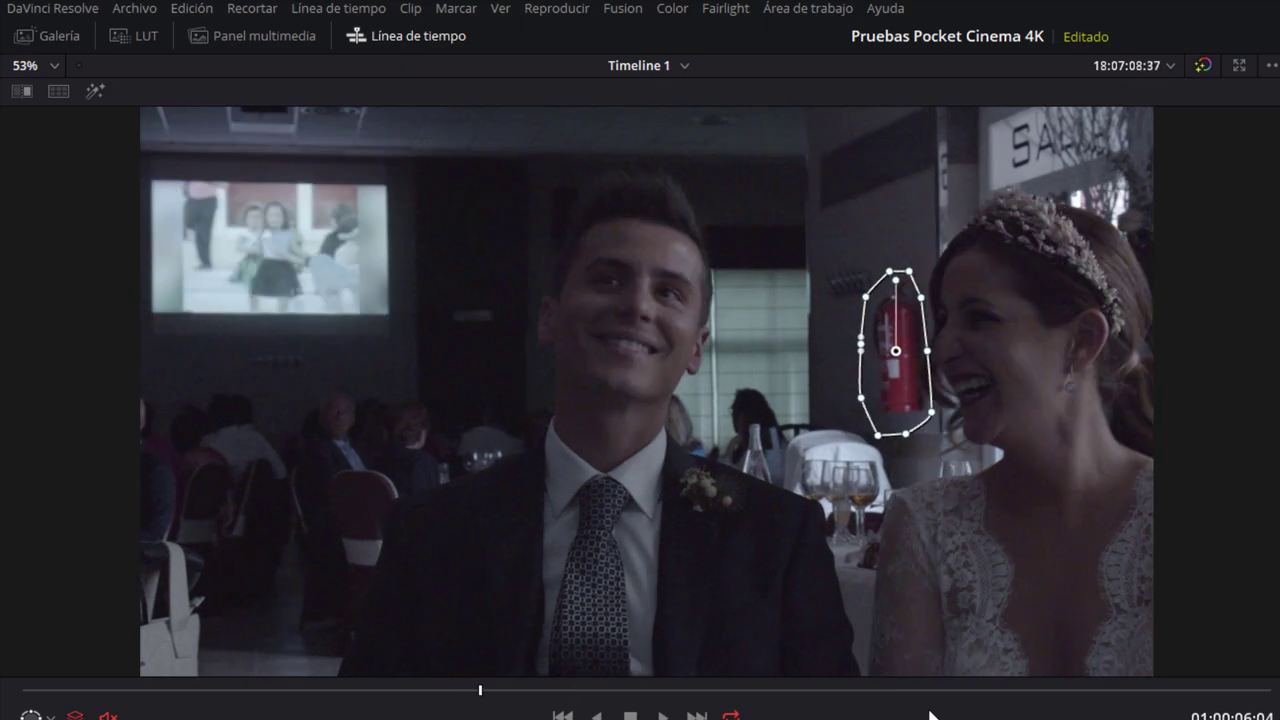
key(l)
key(l)
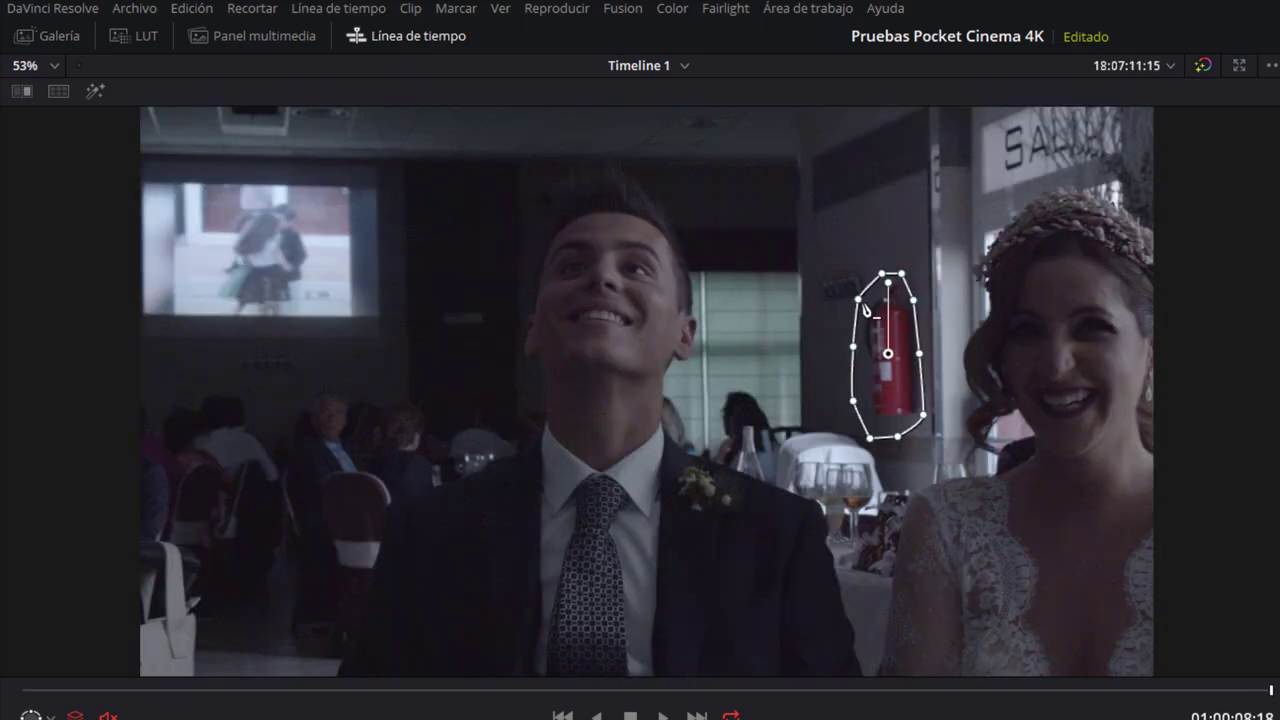
key(alt+f)
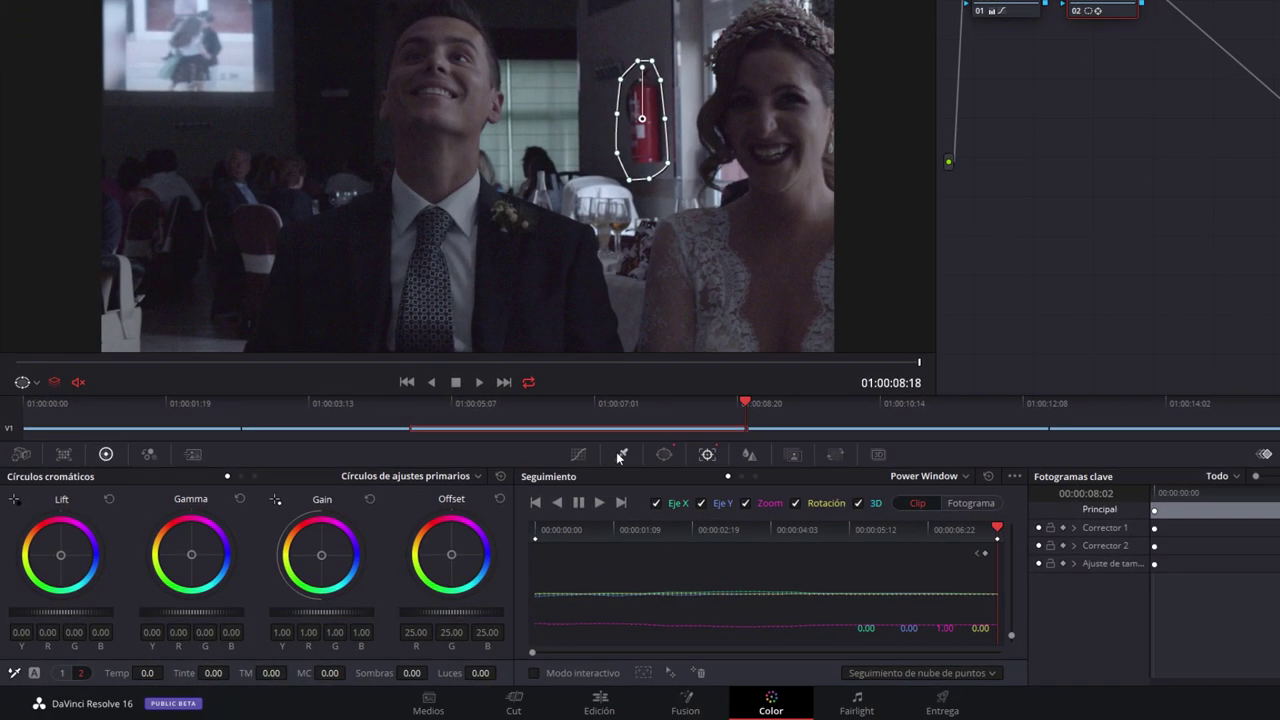
Qualify the extinguisher's red with the eyedropper and widen the Hue and Saturation ranges.
click(619, 454)
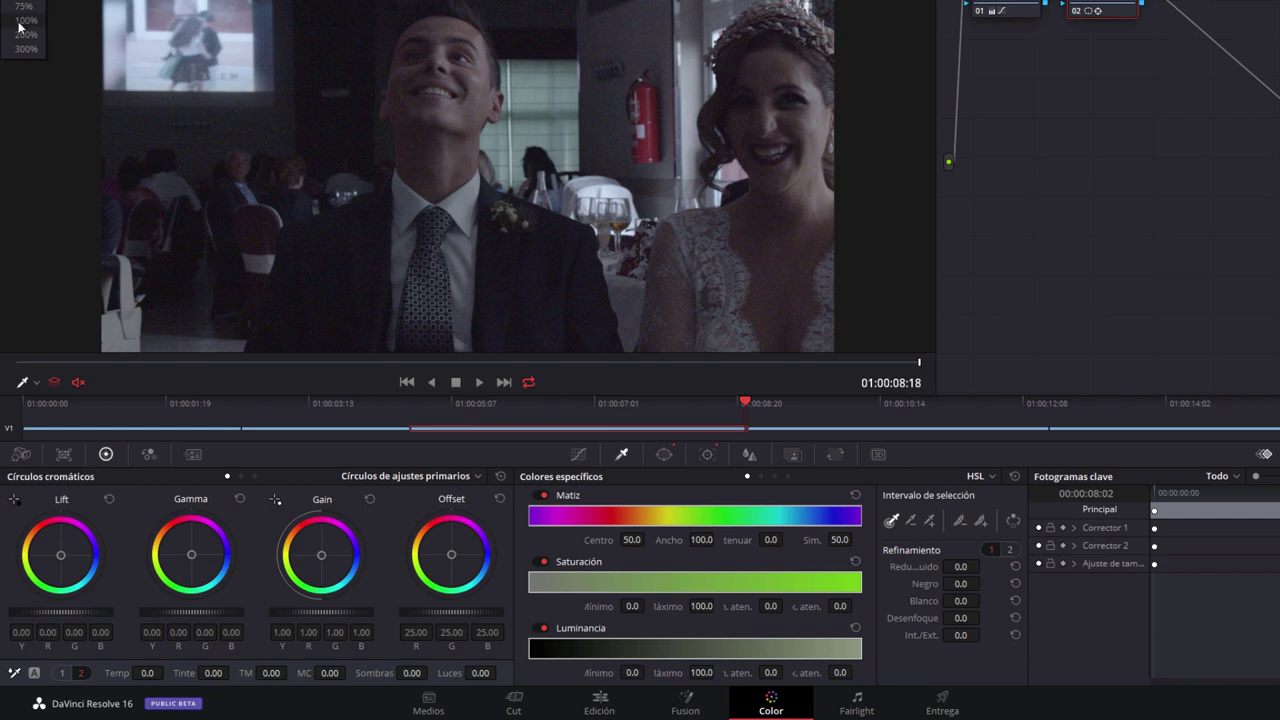
scroll(692, 93, up, 2)
mouse_move(707, 70)
mouse_down()
mouse_move(651, 100)
mouse_move(471, 129)
mouse_move(380, 110)
mouse_move(432, 84)
mouse_up()
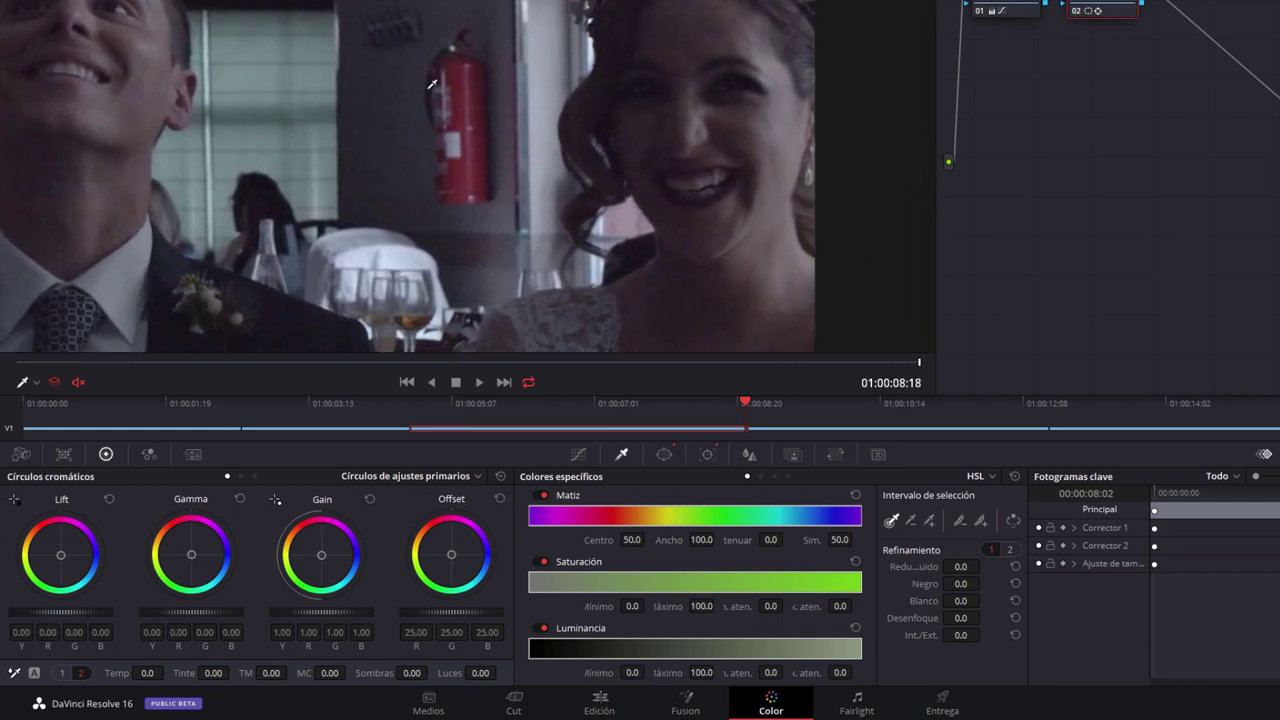
click(484, 170)
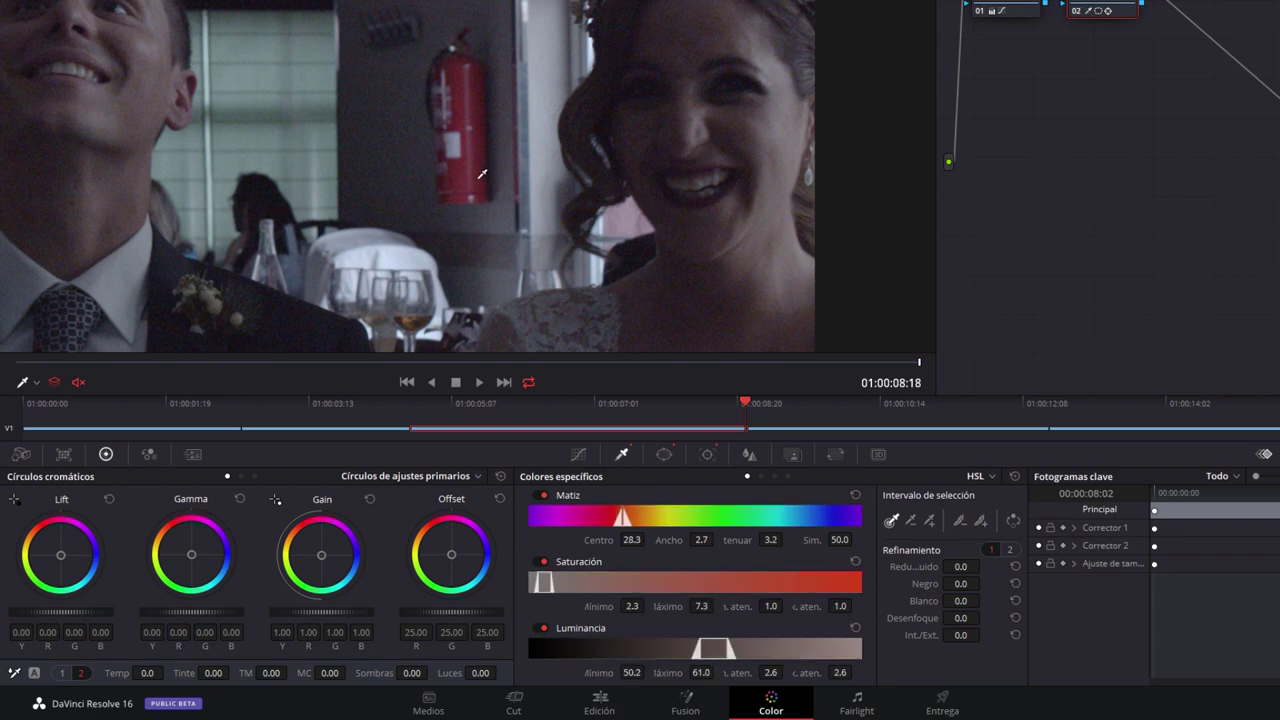
drag(487, 122, 466, 68)
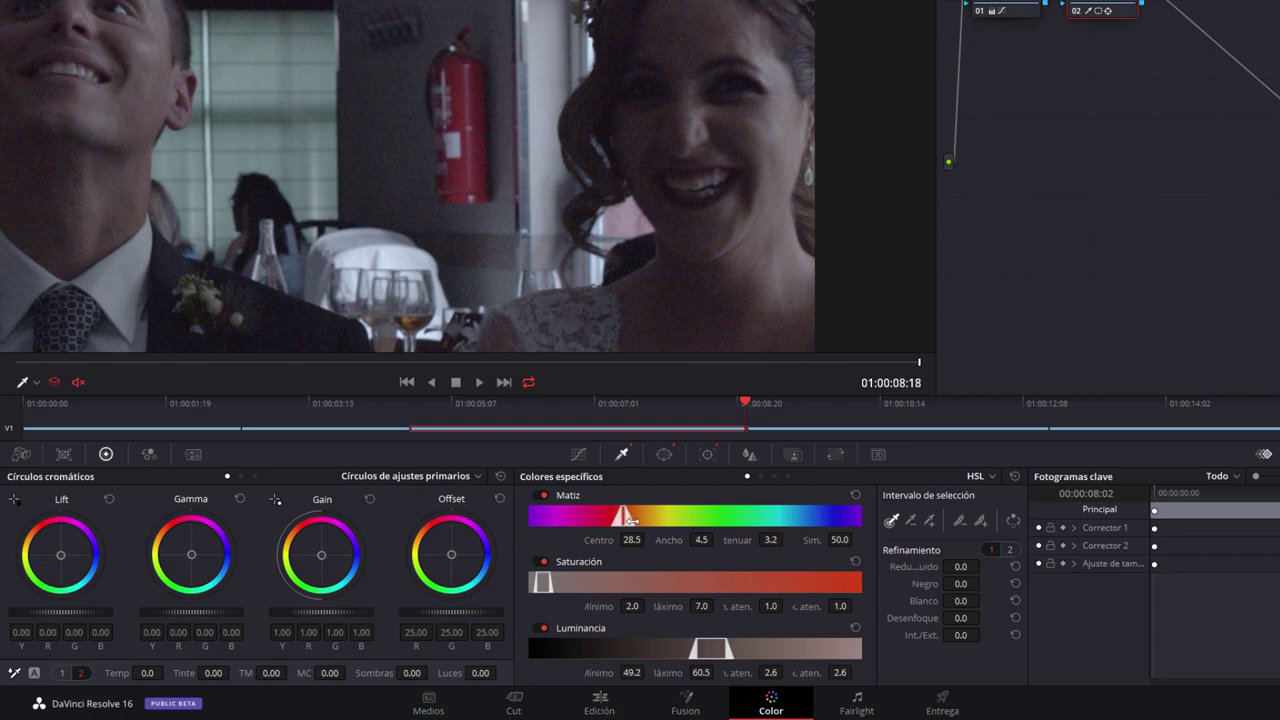
drag(632, 518, 640, 518)
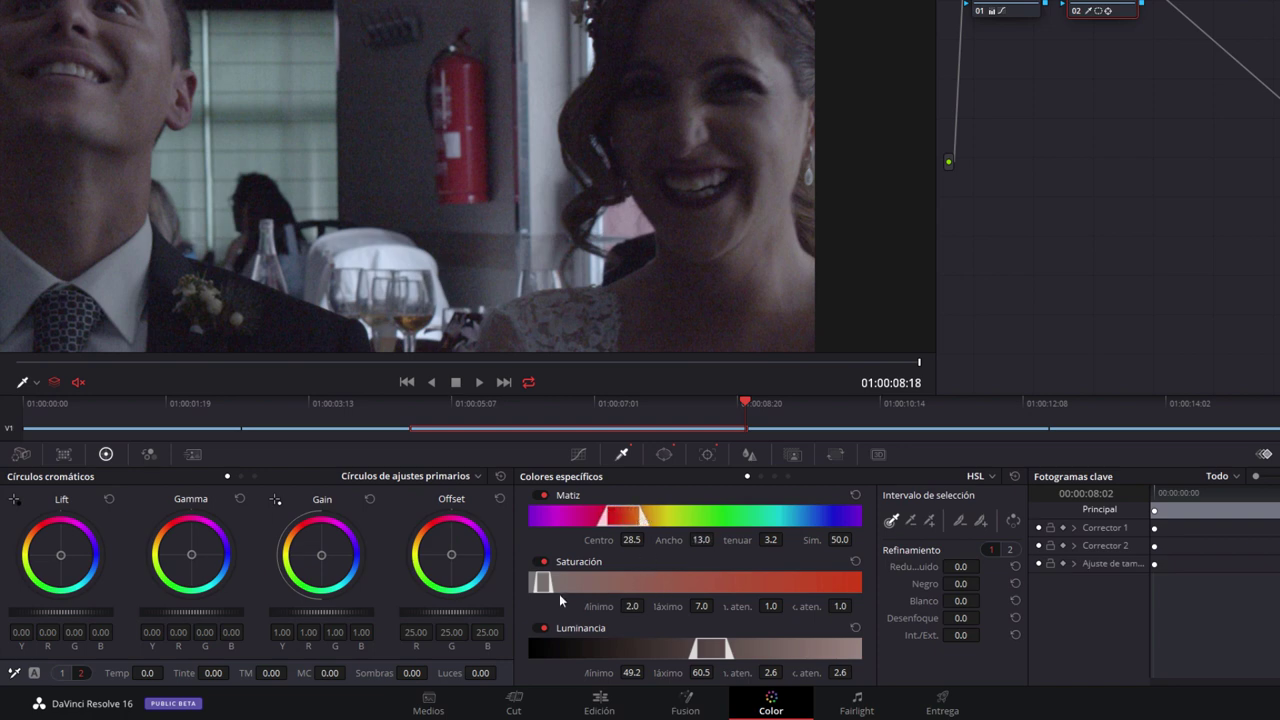
drag(549, 582, 590, 579)
Lower Saturación to 20.40, then review the clip at 01:00:08:08 with the mask outline shown.
click(63, 673)
drag(328, 675, 300, 675)
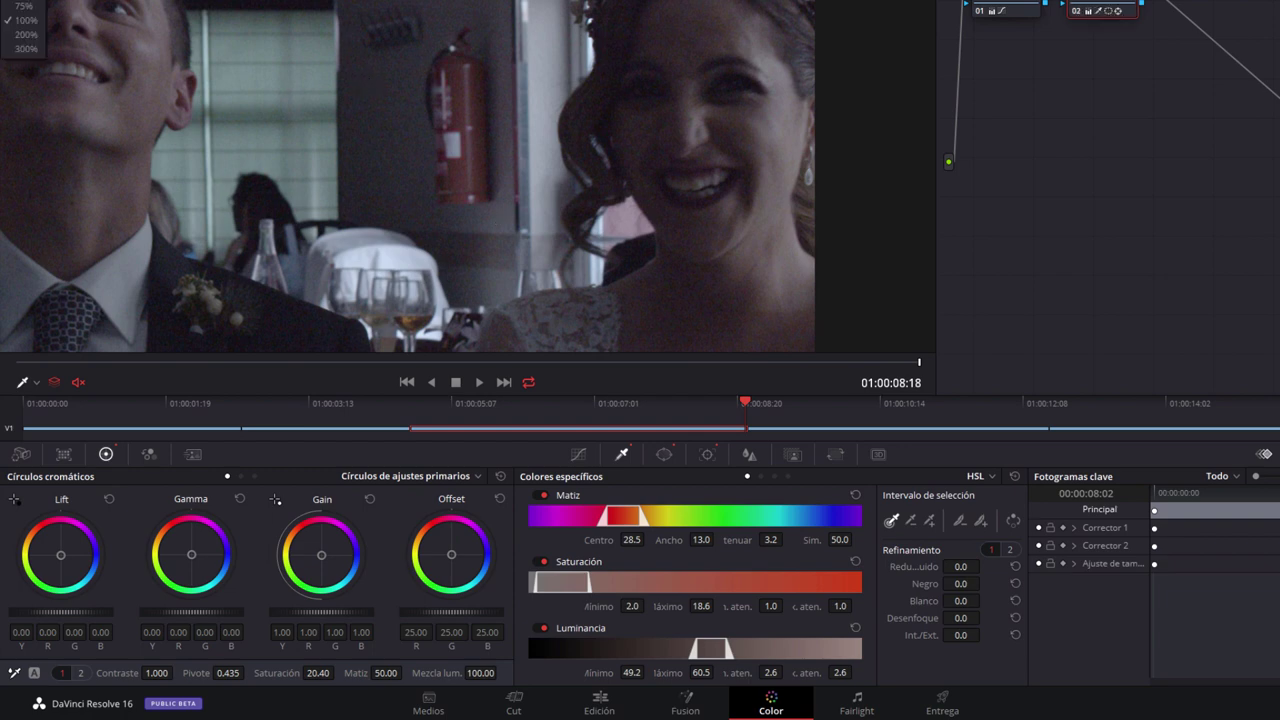
click(26, 5)
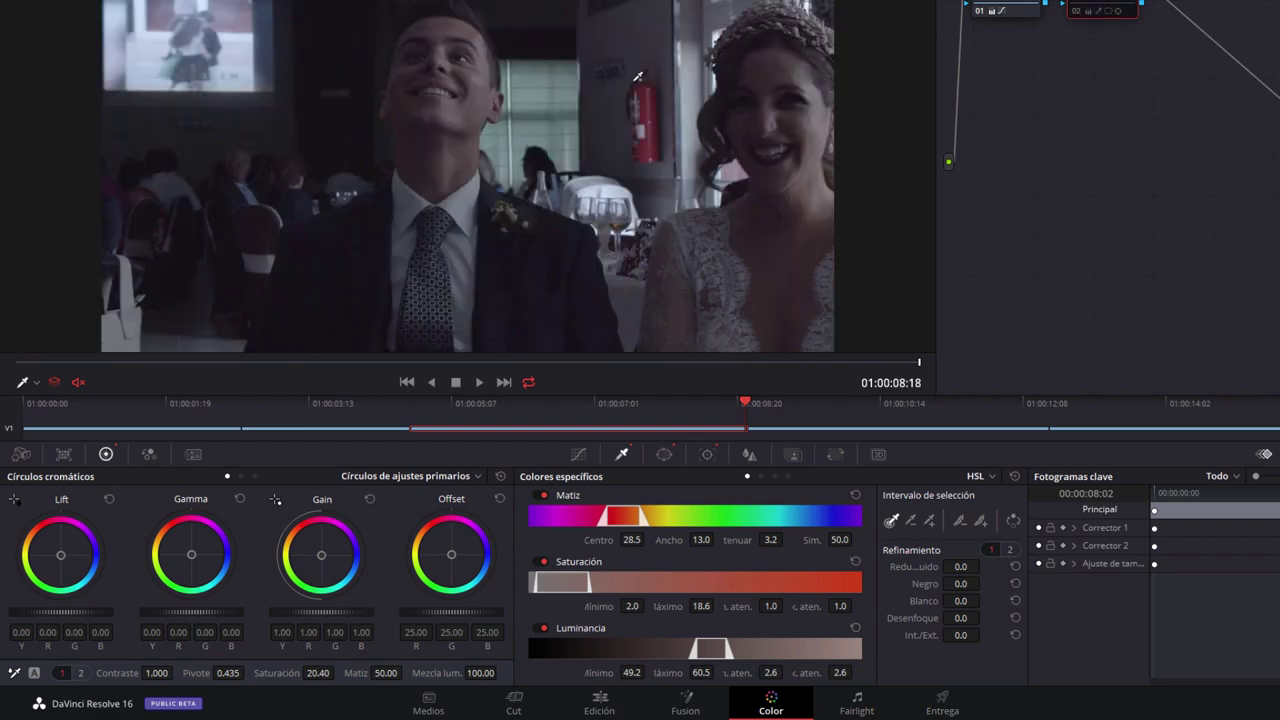
drag(588, 402, 710, 401)
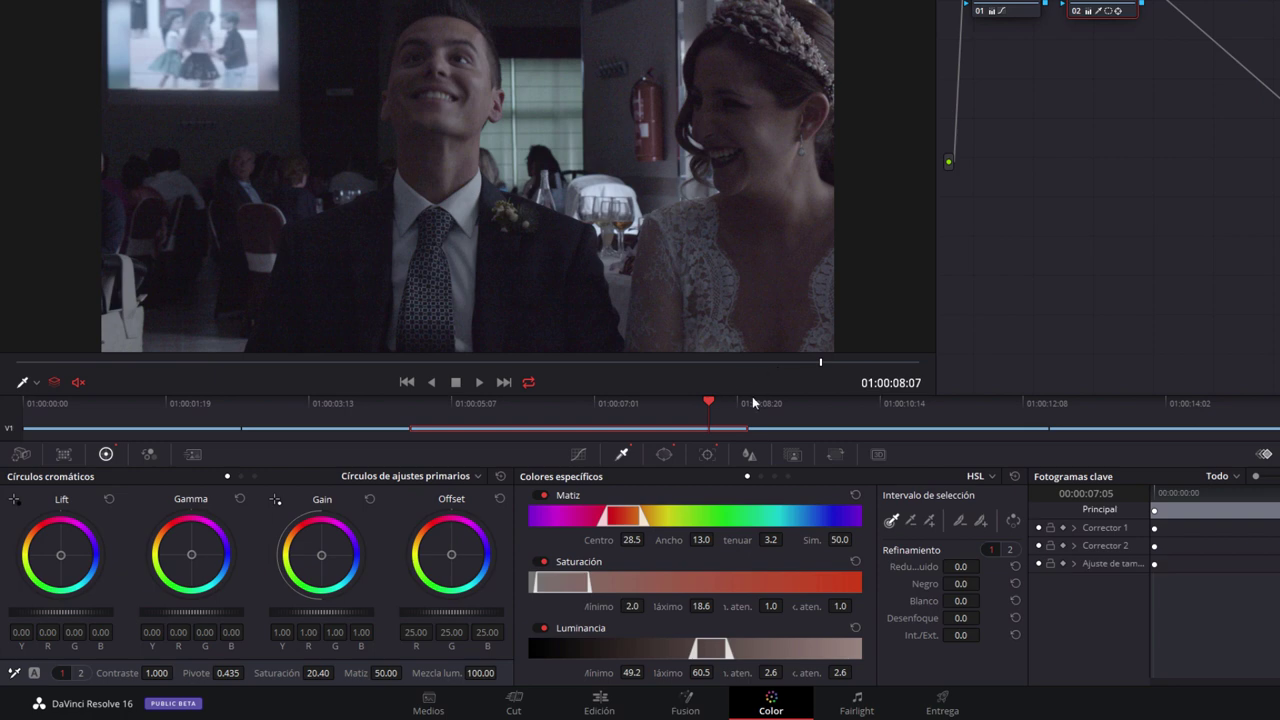
click(720, 402)
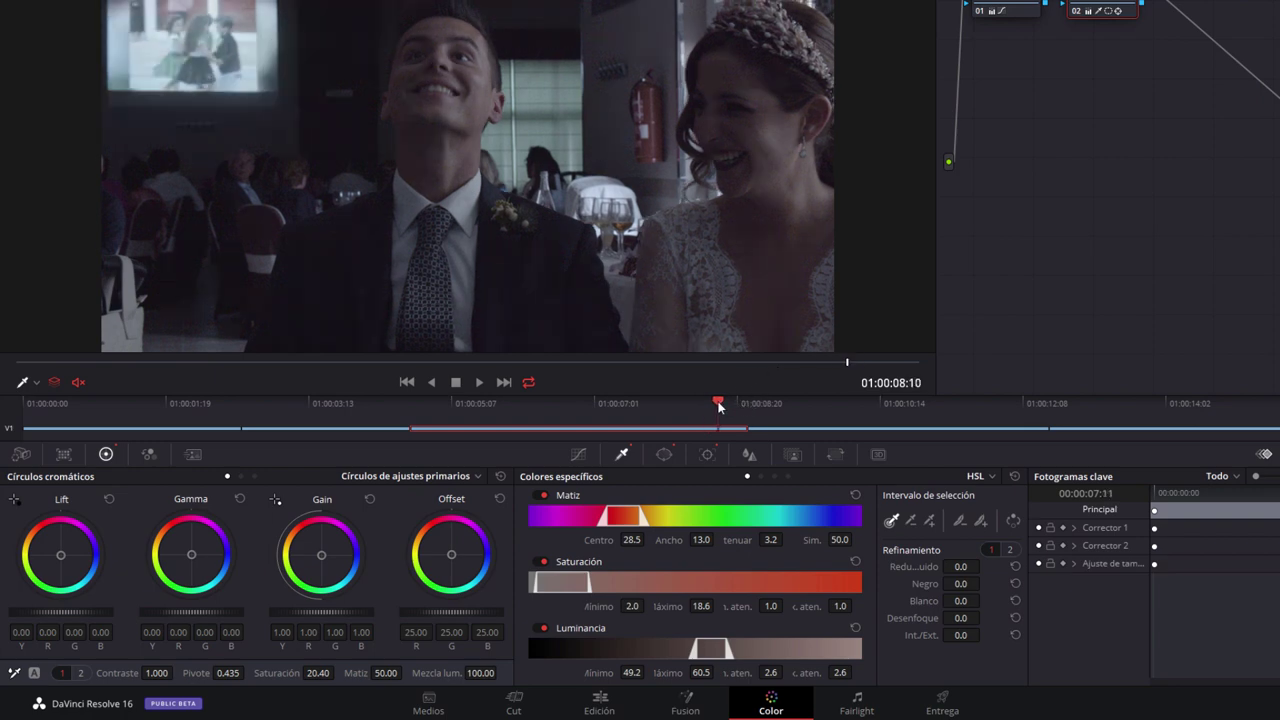
drag(720, 405, 714, 405)
click(664, 454)
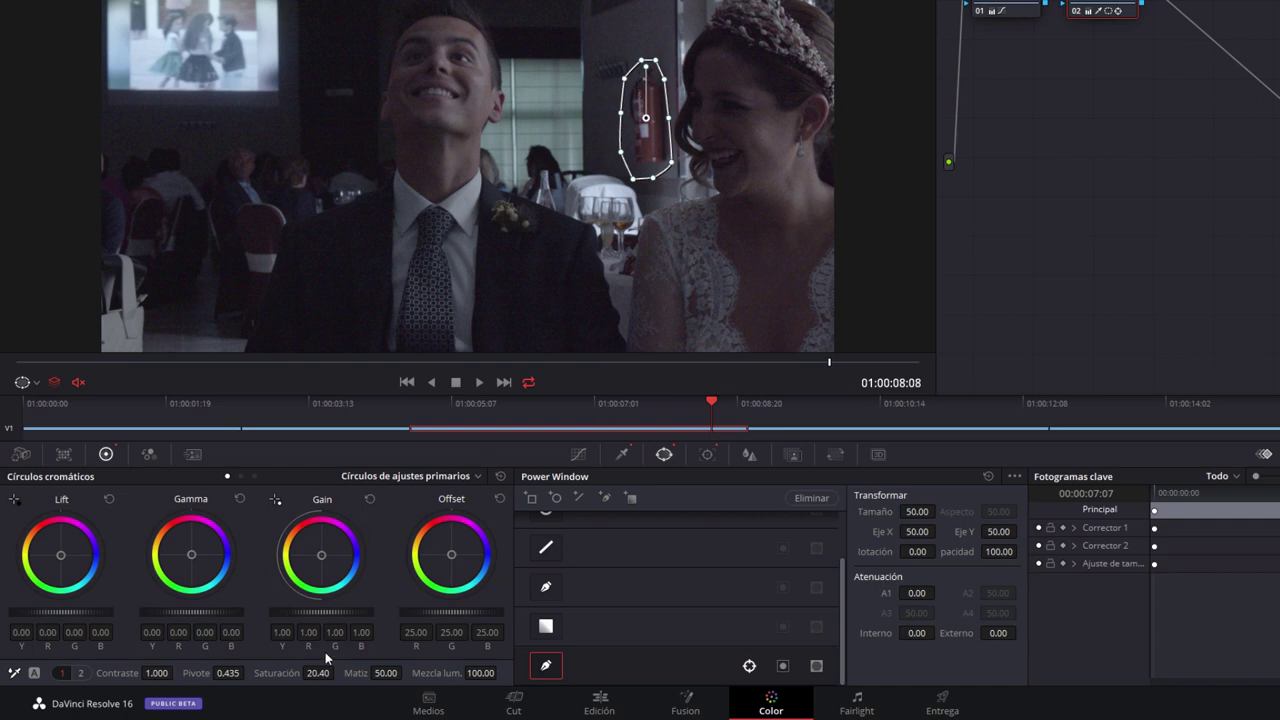
Set saturation to 50 and soften the extinguisher mask's outer edge to about 3.26.
click(318, 673)
text(50)
key(Return)
drag(997, 632, 1018, 632)
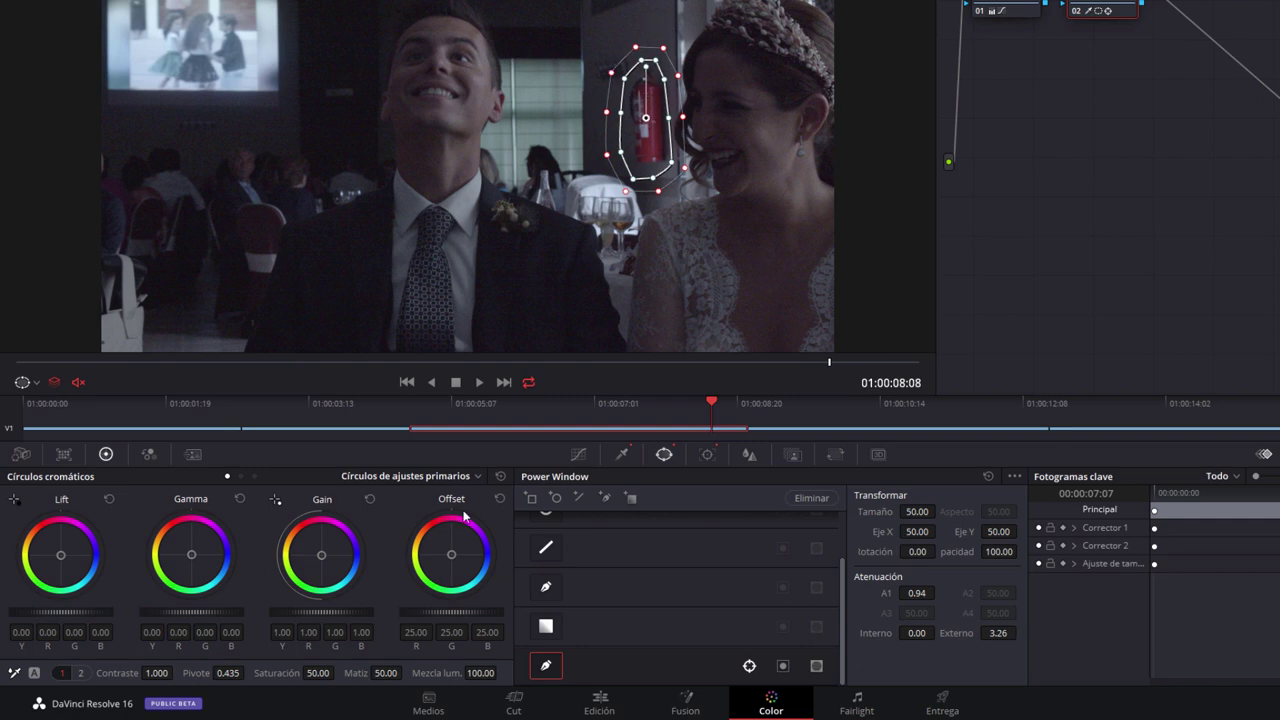
click(628, 455)
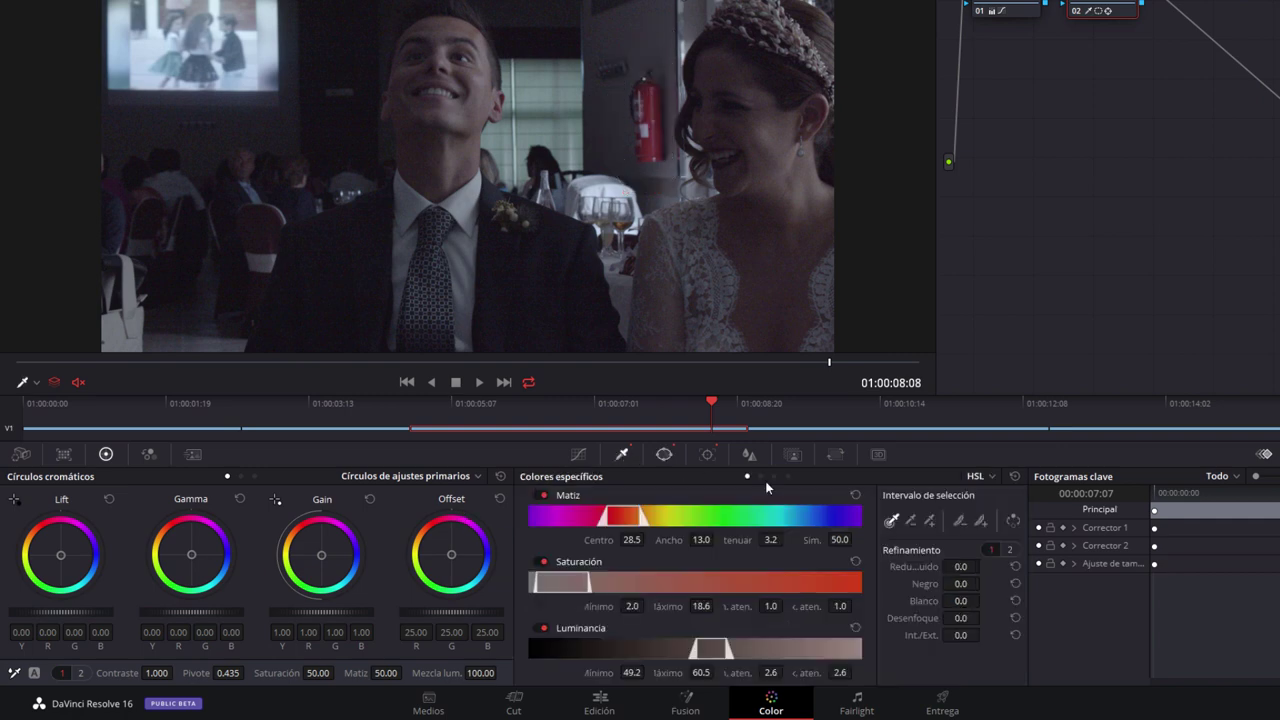
Reset the qualifier and adjust saturation for the whole masked extinguisher, then review the clip.
click(1014, 478)
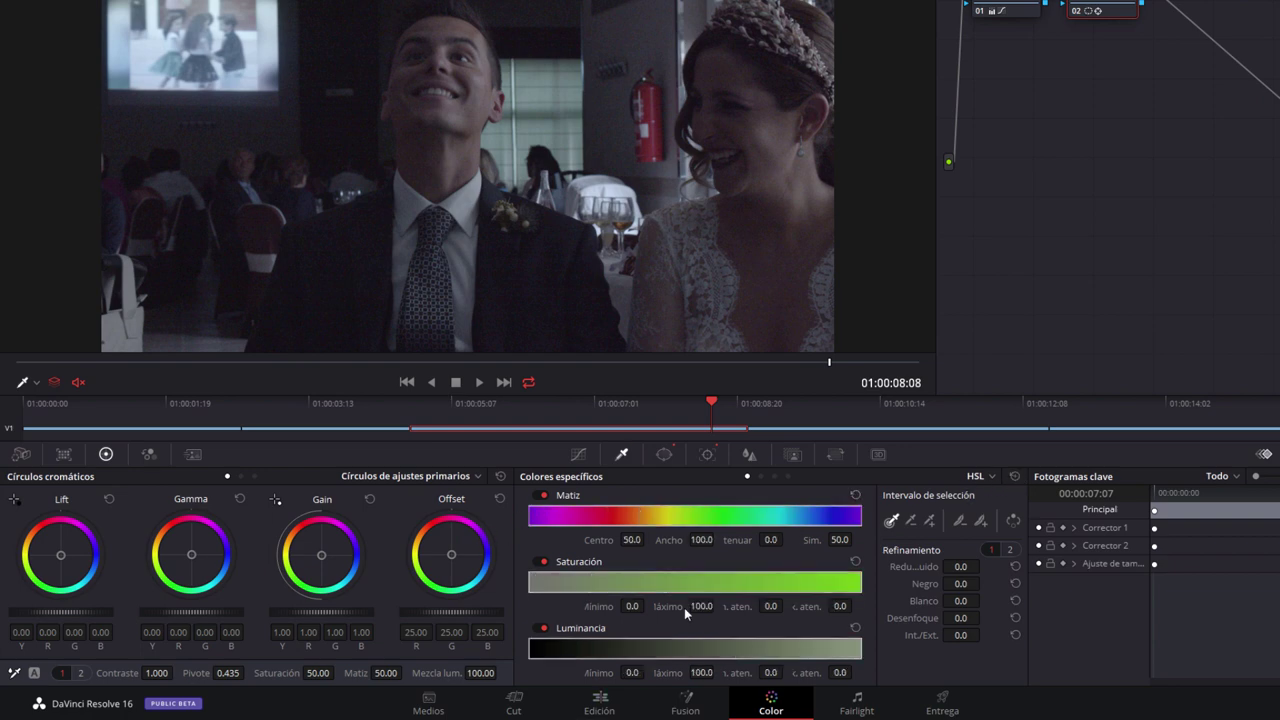
drag(316, 673, 340, 673)
scroll(30, 35, up, 2)
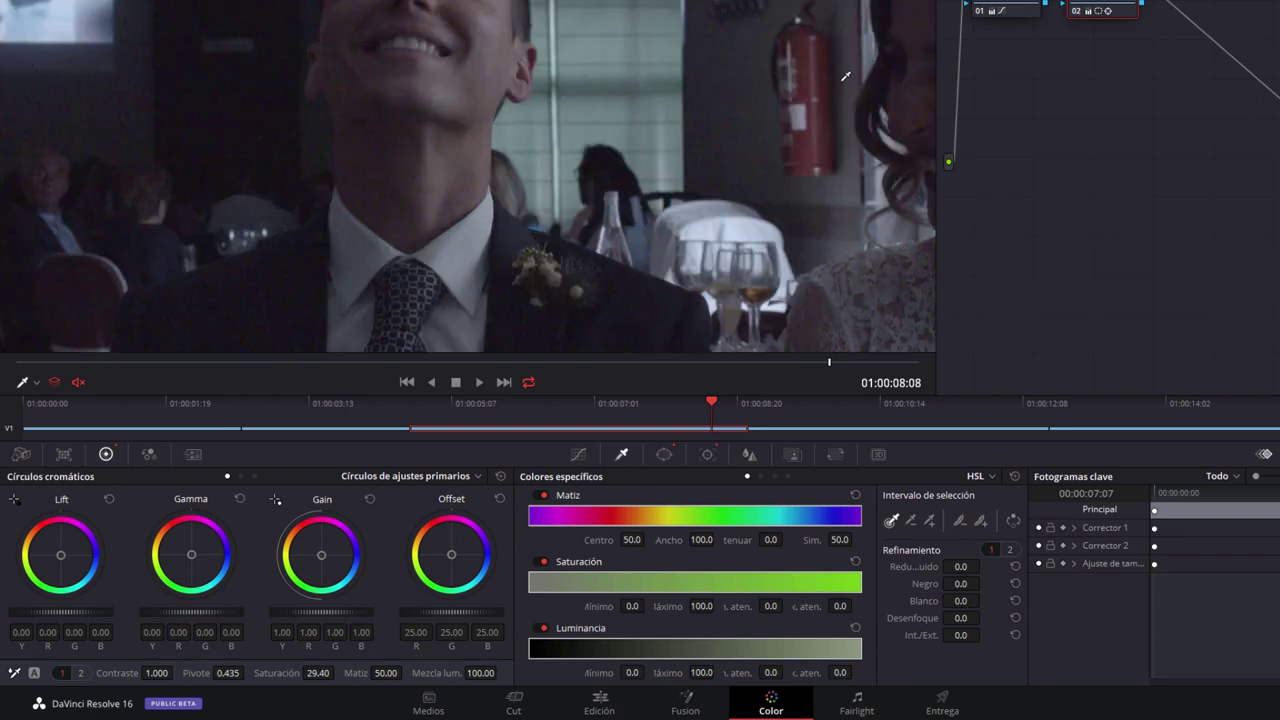
drag(808, 78, 546, 101)
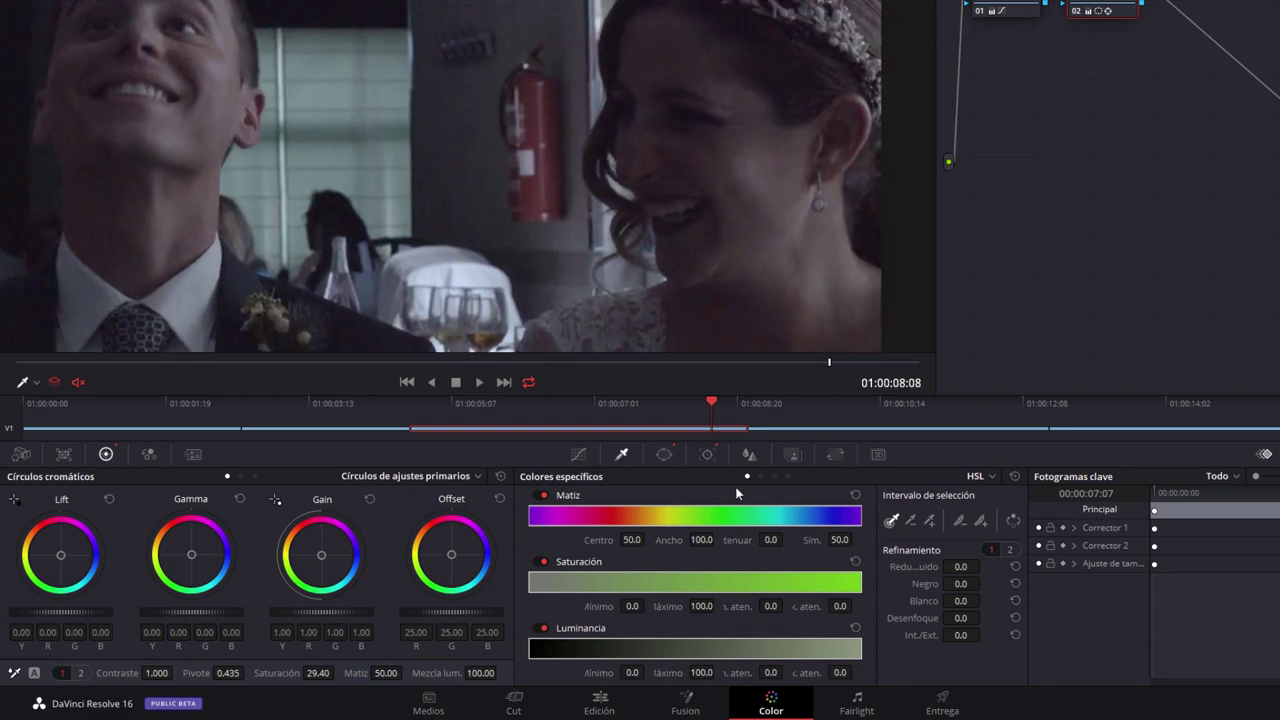
click(664, 454)
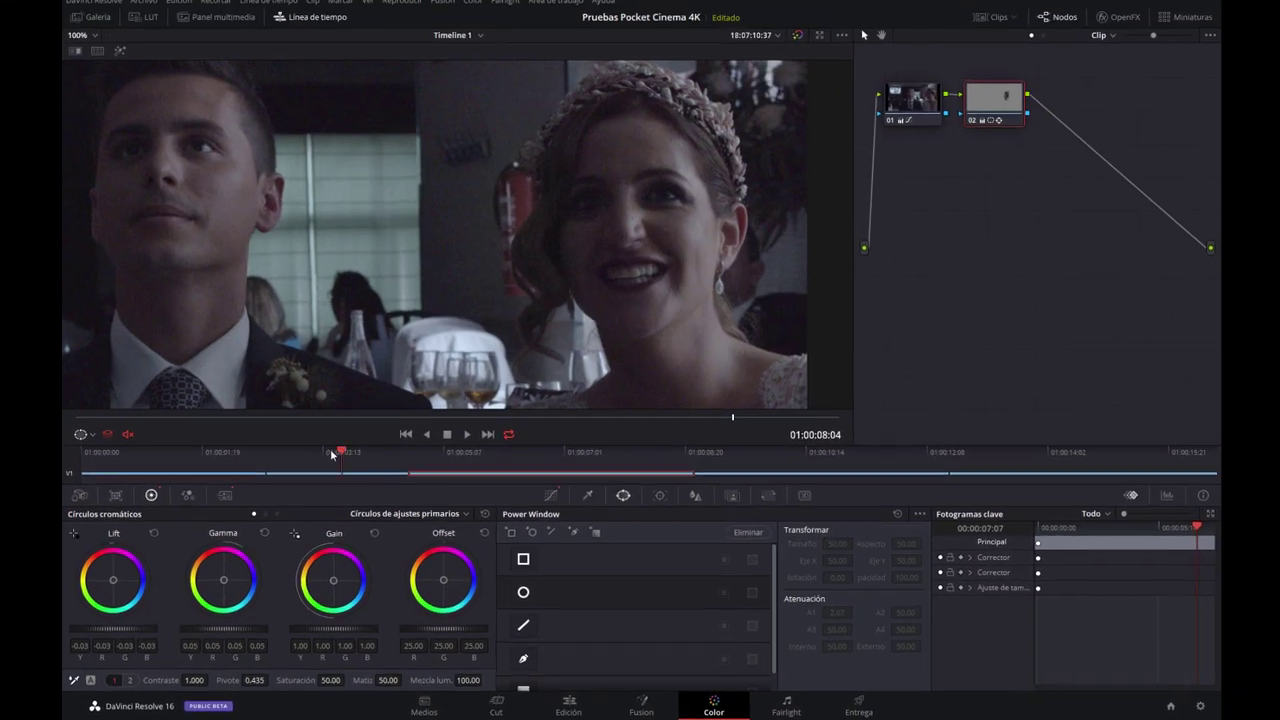
drag(330, 448, 453, 458)
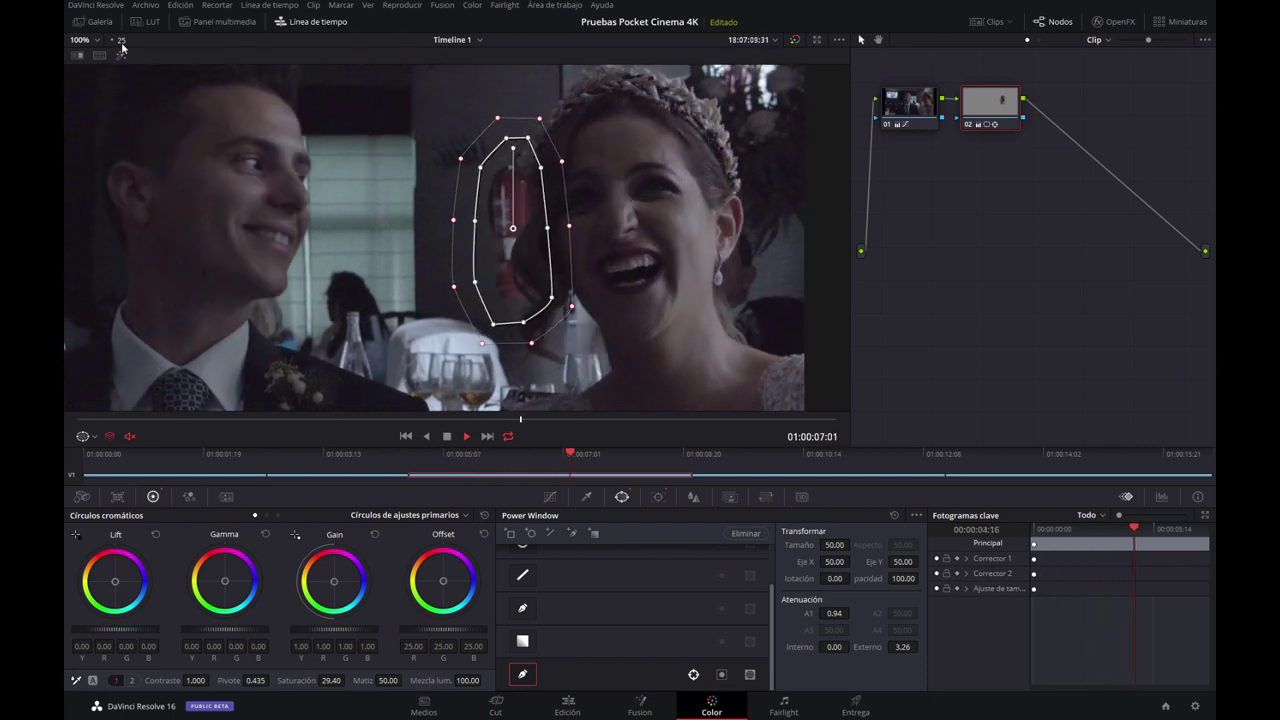
key(shift+z)
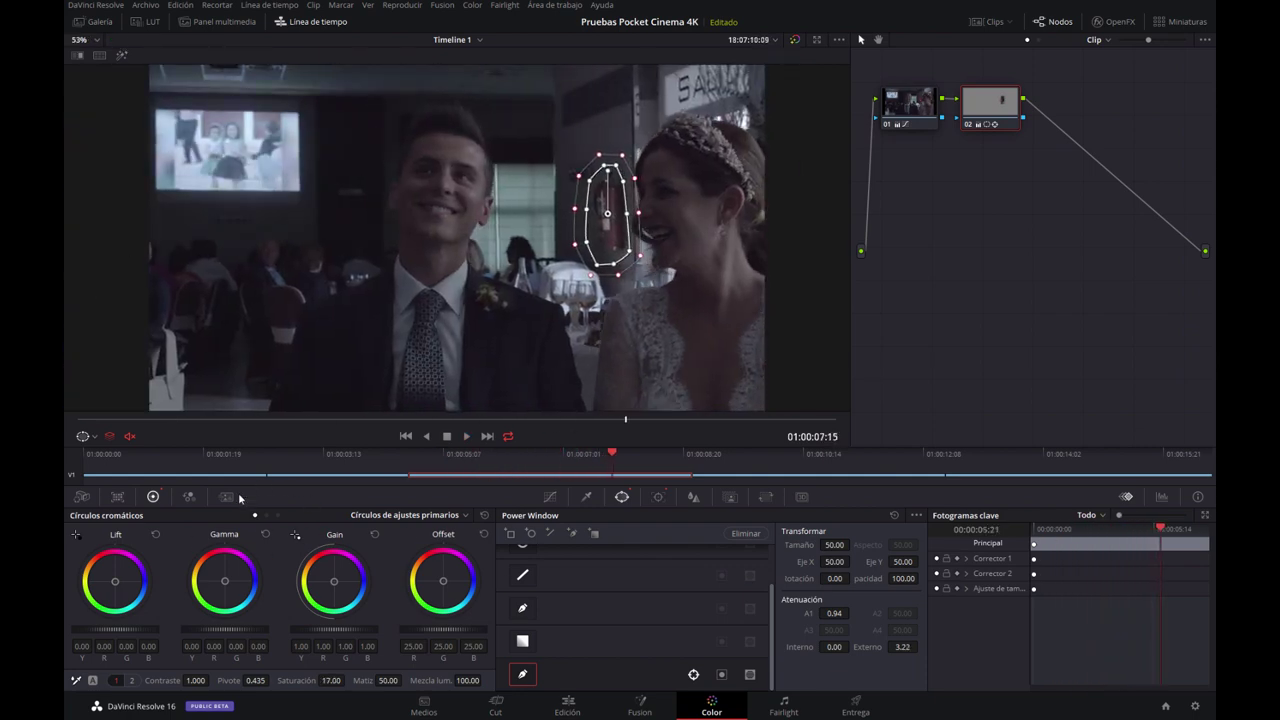
Try 5-frame Better-quality temporal noise reduction on node 02, then reset Motion Effects to 0 frames.
click(236, 495)
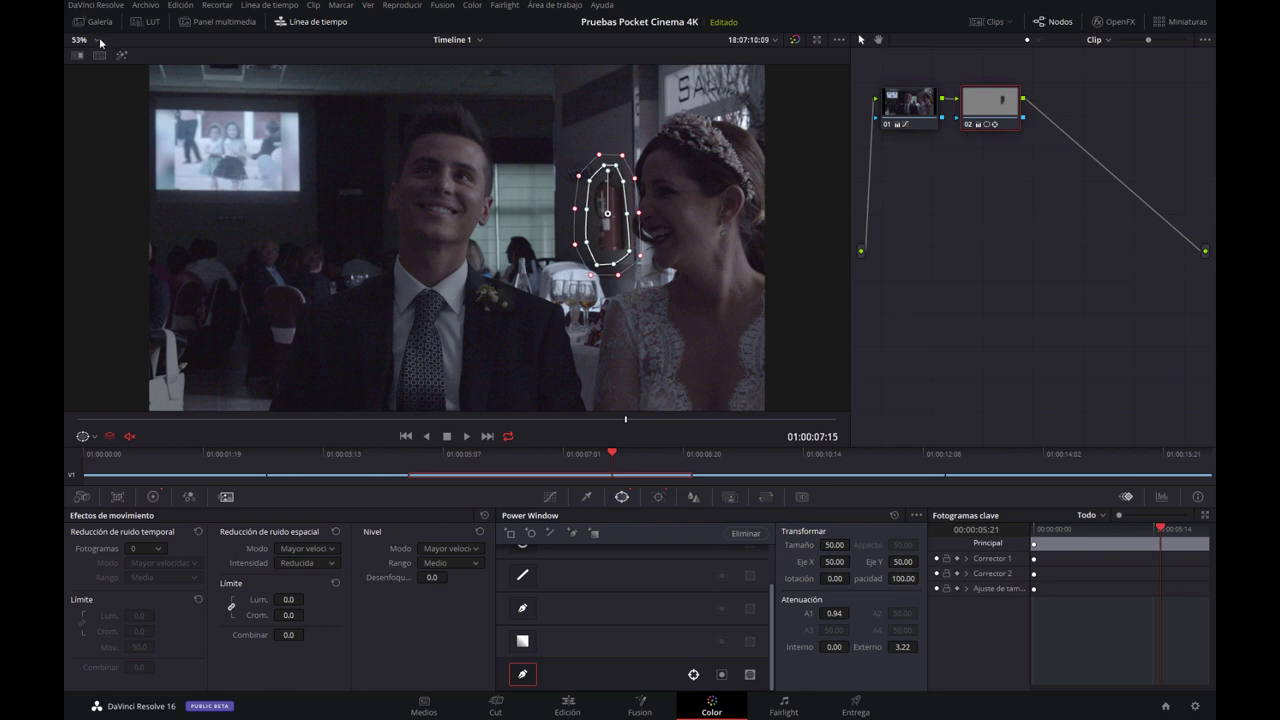
scroll(436, 232, up, 2)
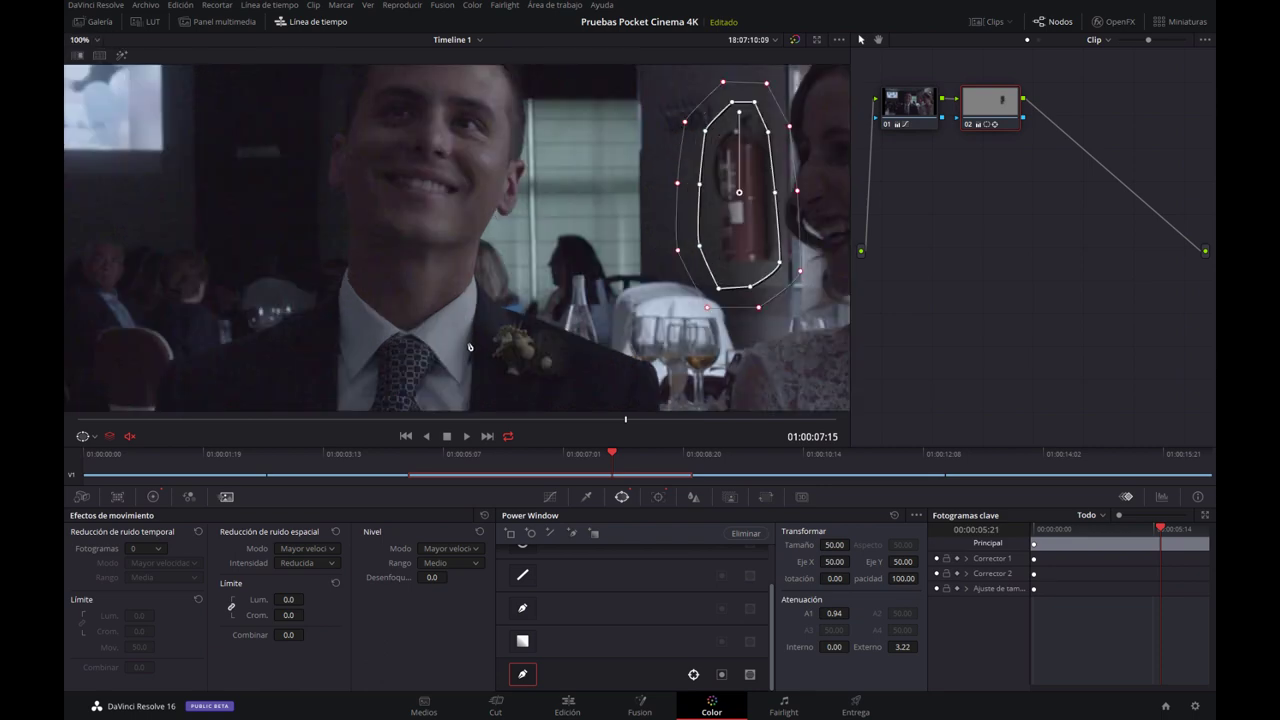
scroll(436, 232, up, 2)
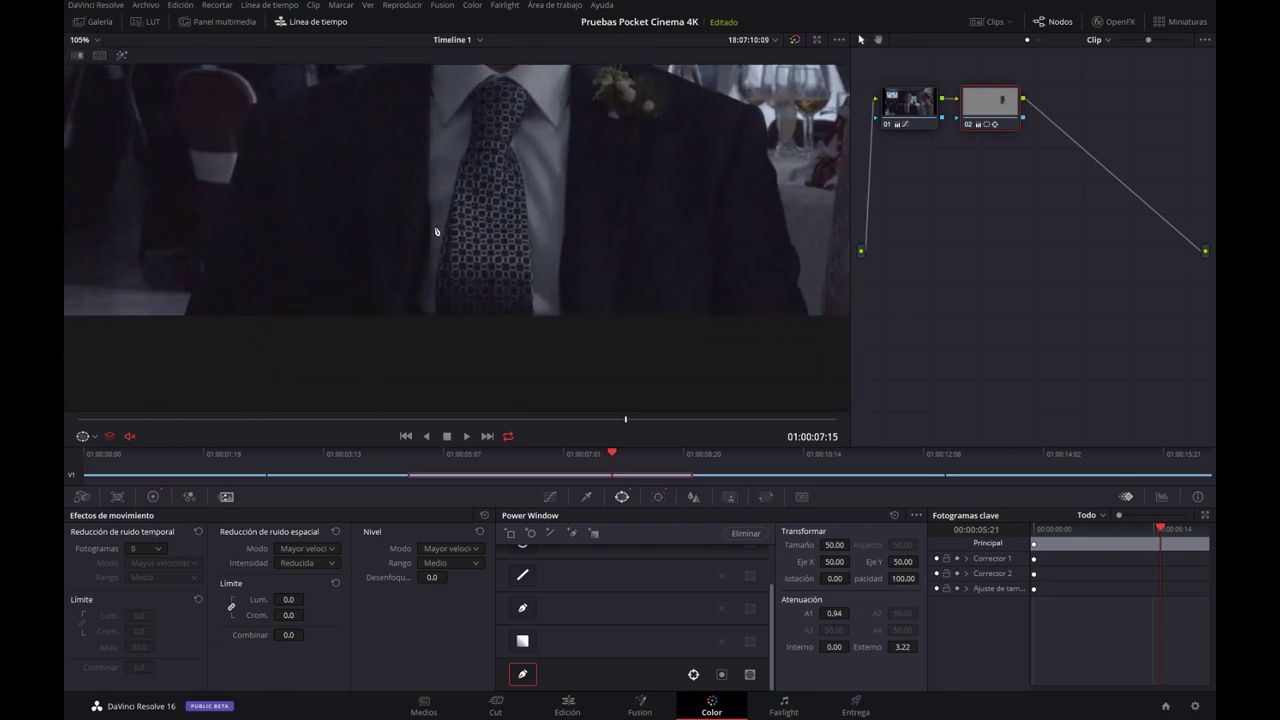
click(145, 549)
click(145, 636)
click(160, 563)
click(155, 580)
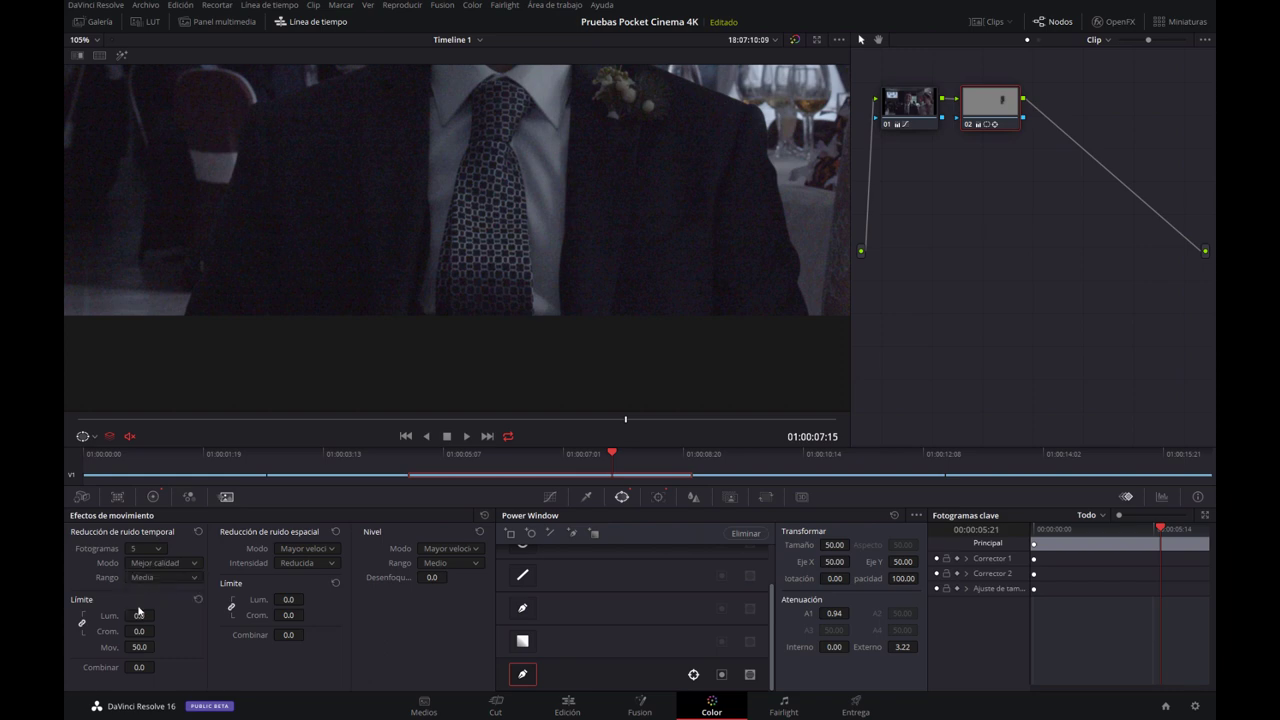
mouse_move(157, 614)
mouse_down()
mouse_move(175, 614)
mouse_move(157, 615)
mouse_up()
click(484, 515)
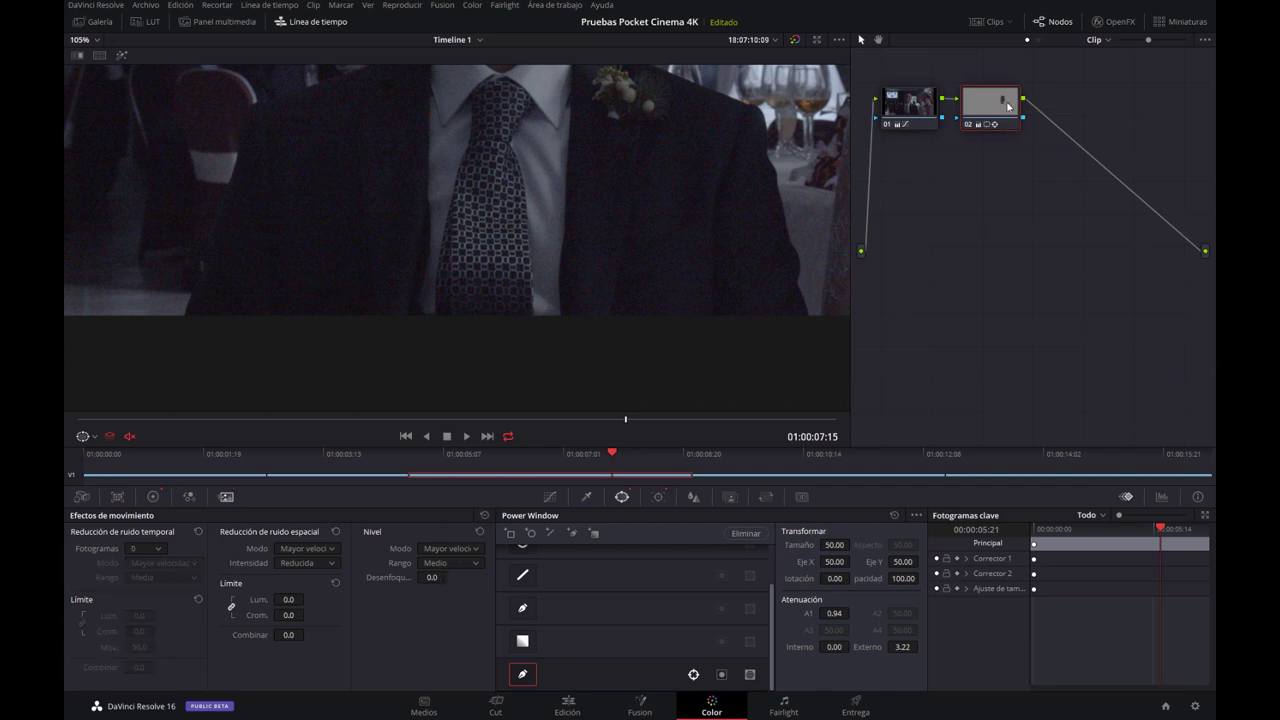
Add a serial node 03 after node 01 and move it lower in the node graph.
click(928, 103)
right_click(916, 105)
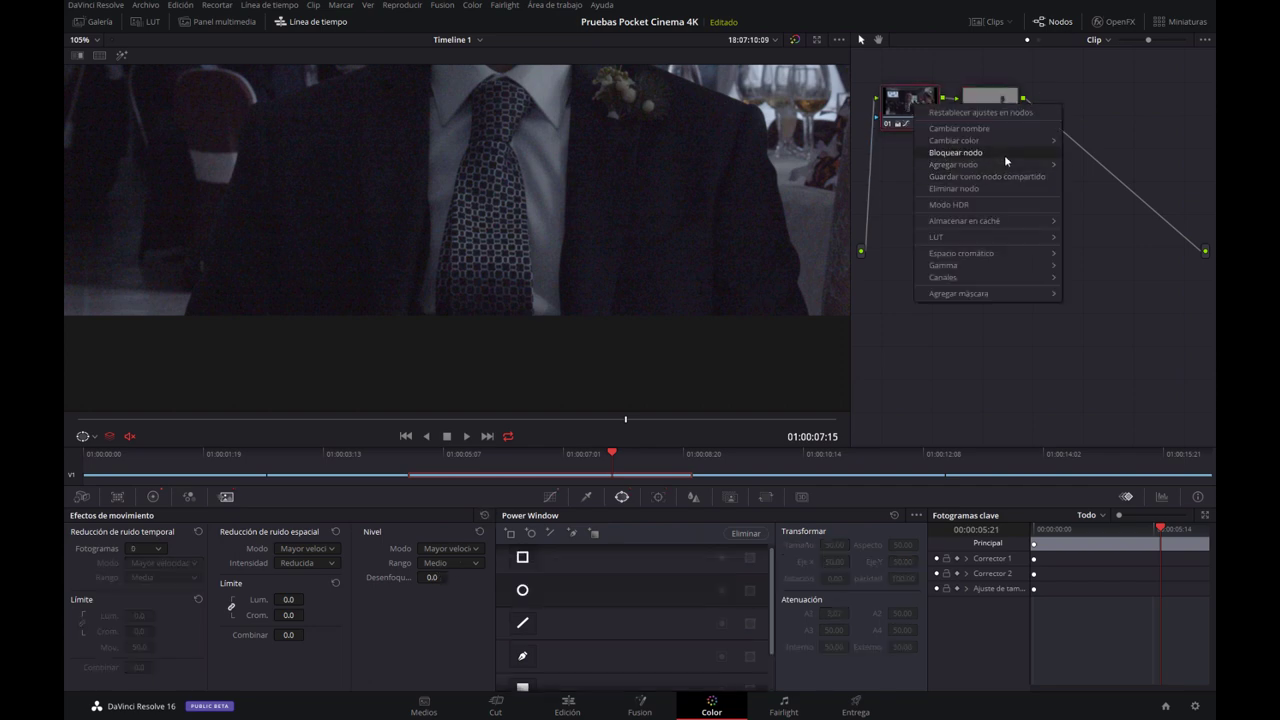
mouse_move(1041, 172)
click(1100, 167)
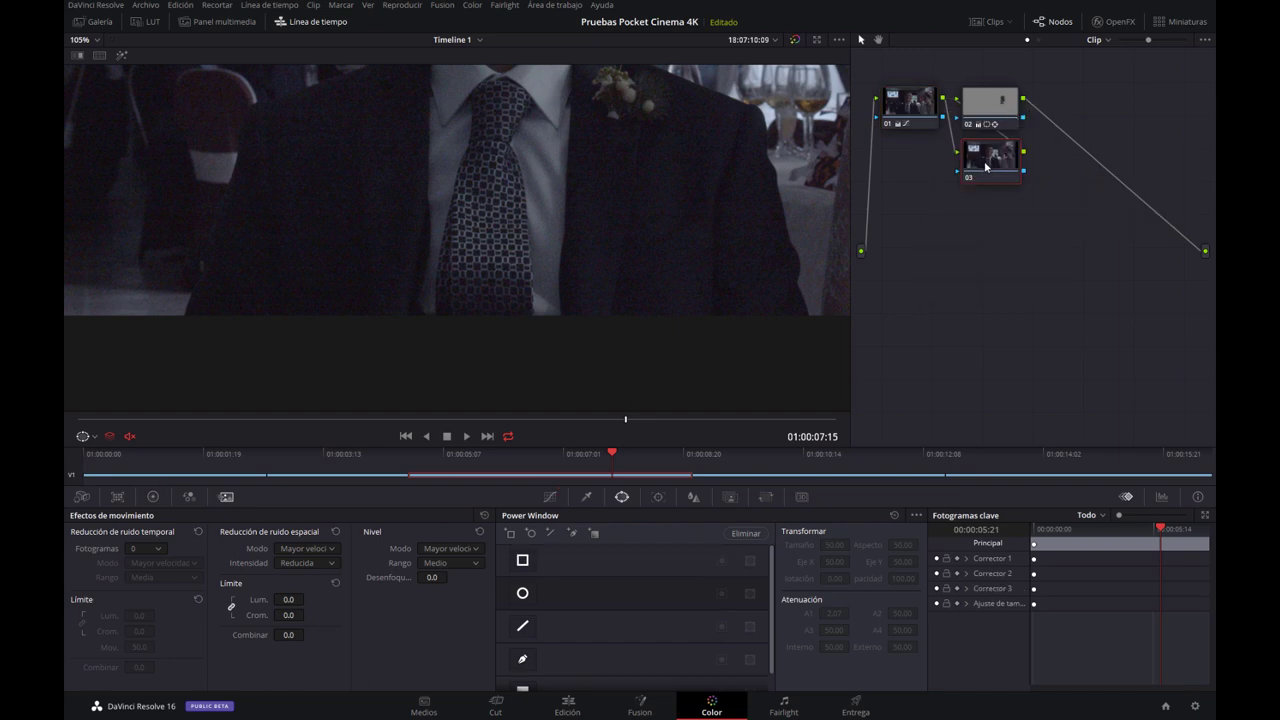
drag(986, 176, 986, 202)
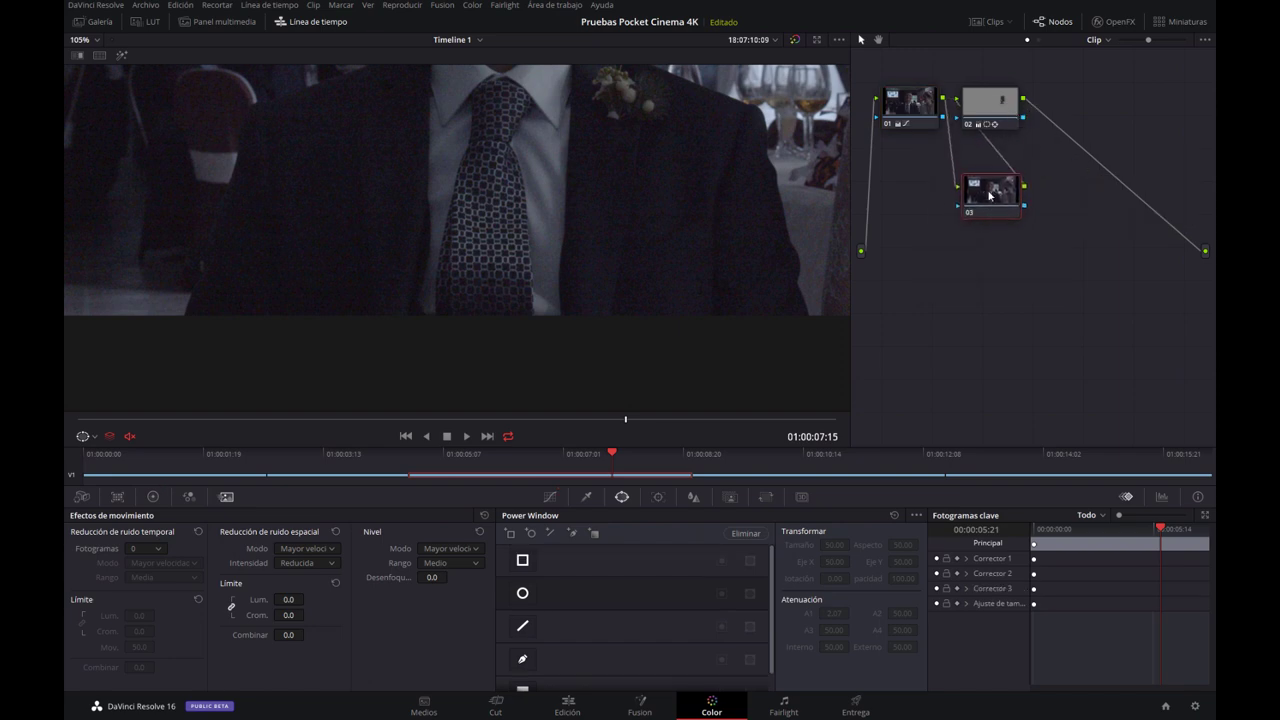
Set temporal noise reduction to 5 frames with limits raised to 13.4.
click(149, 549)
click(139, 630)
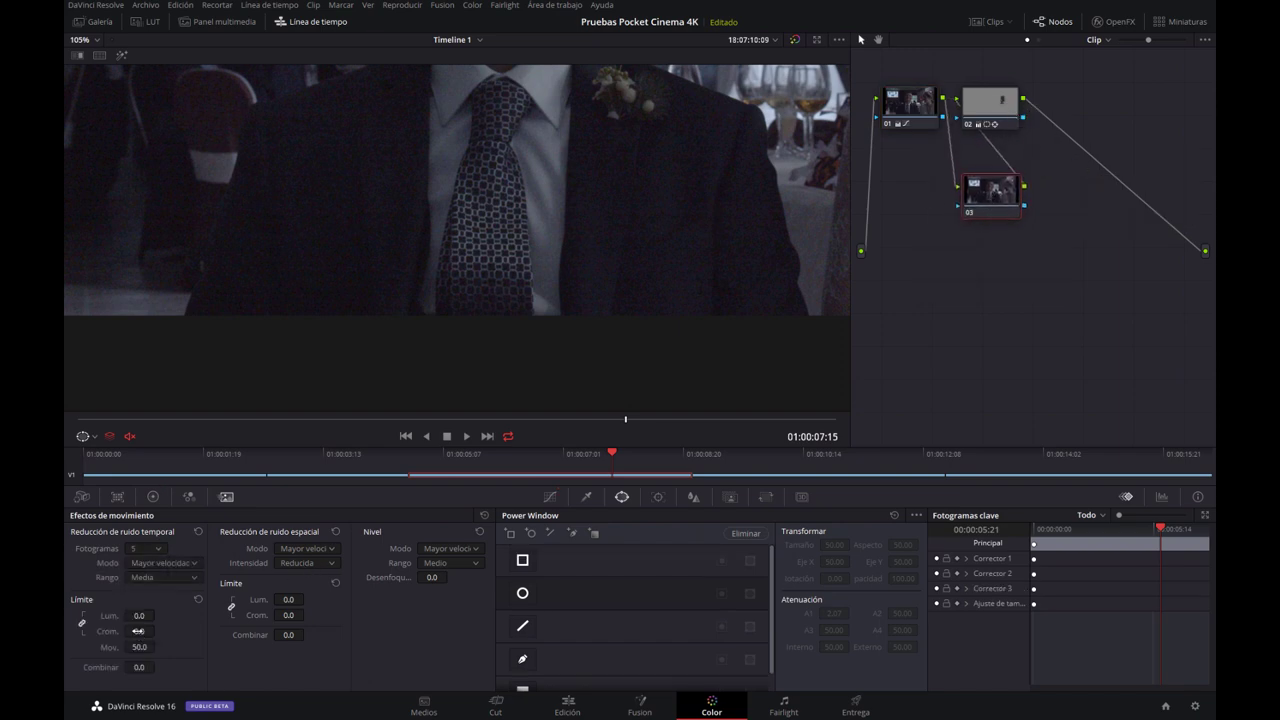
drag(158, 615, 158, 615)
Fit the frame in the viewer at 53%, review playback, then advance to the cake-stand clip.
click(92, 44)
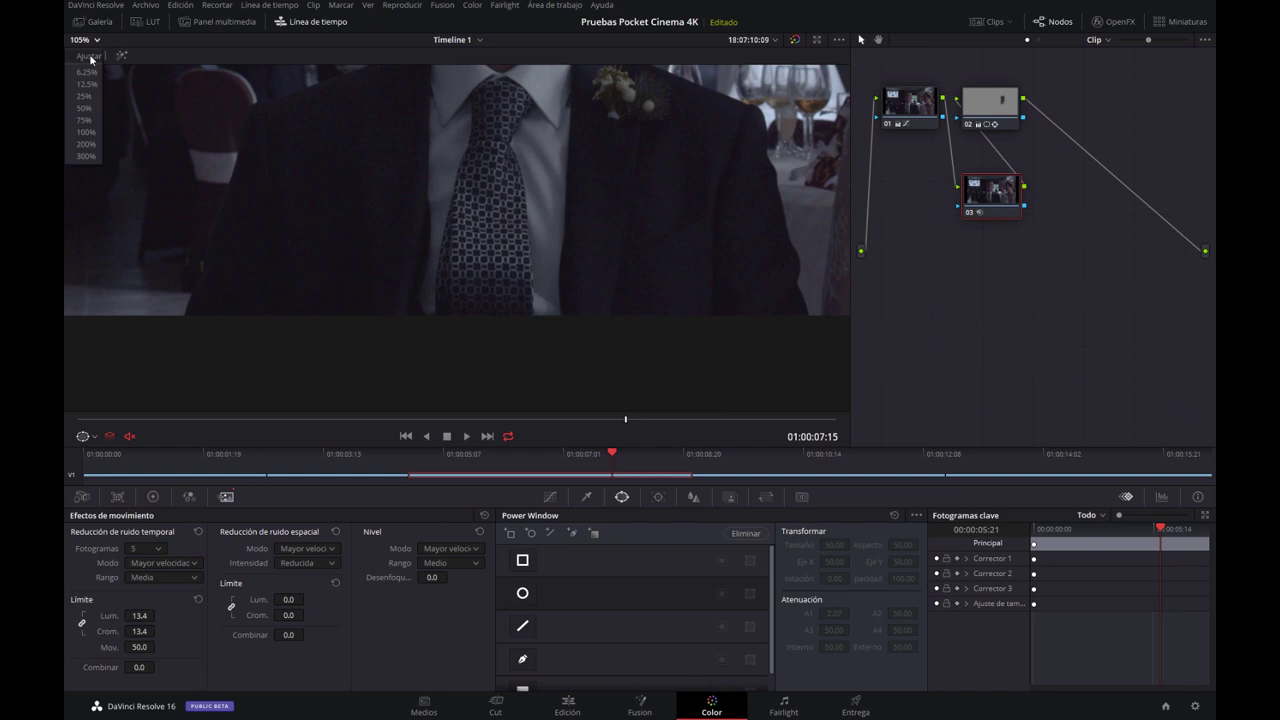
click(86, 58)
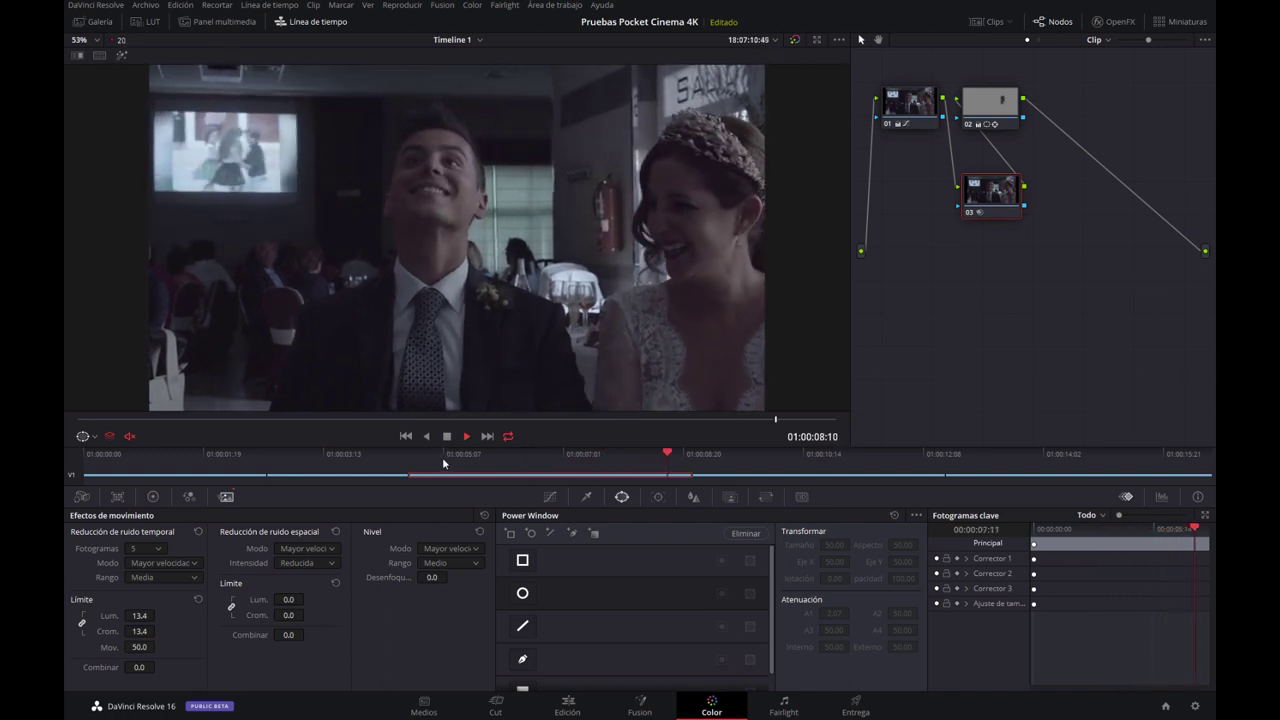
key(space)
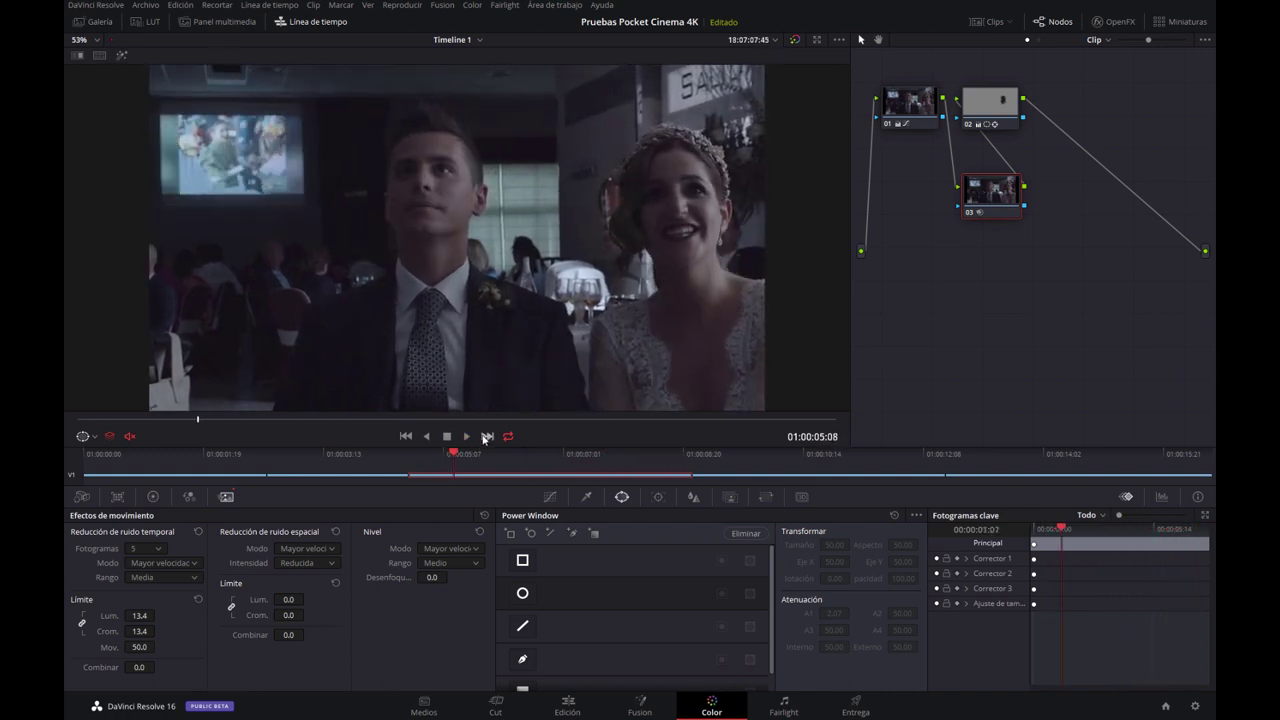
click(486, 437)
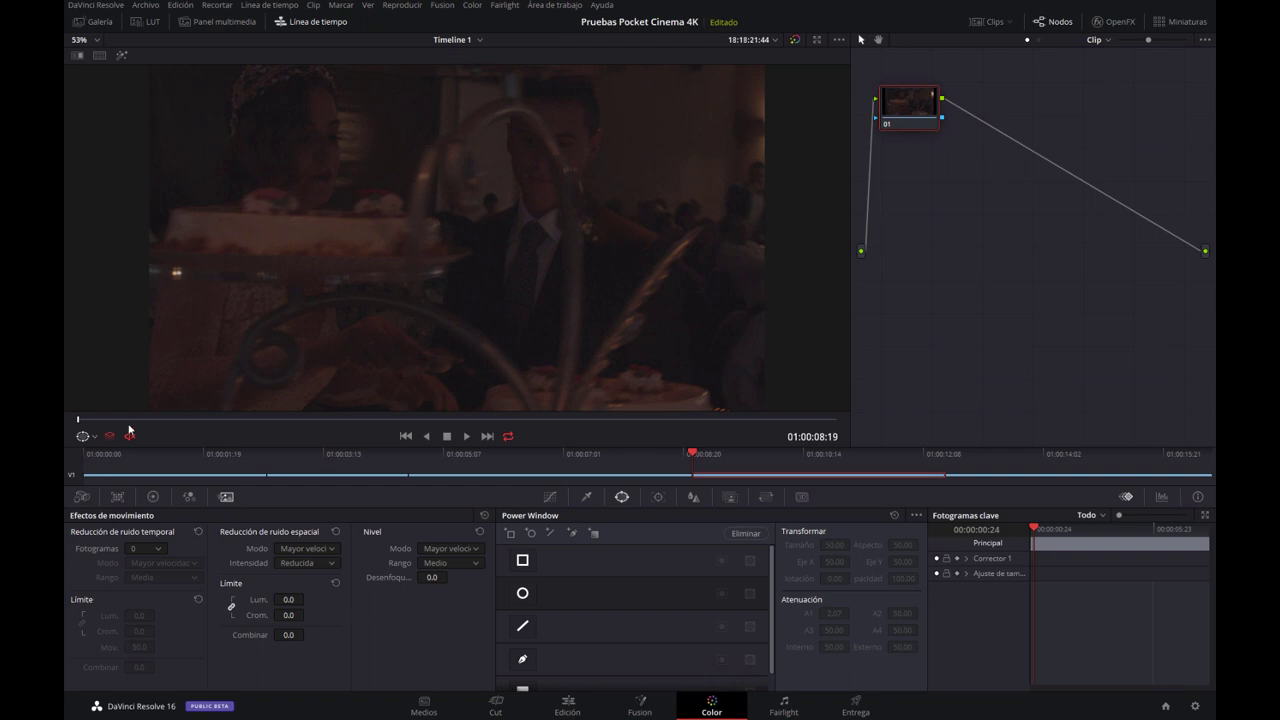
Switch the Tracker palette to Stabilizer mode, clear existing data, and preview the unstabilized clip.
key(space)
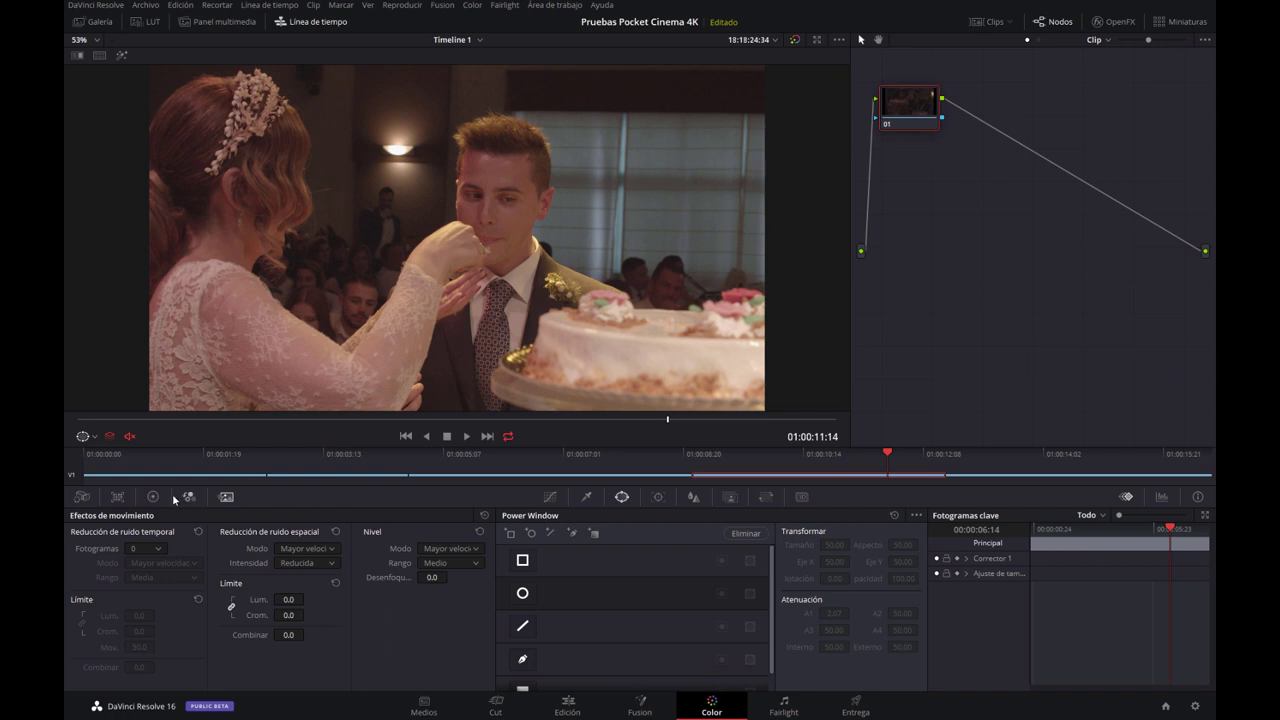
click(658, 497)
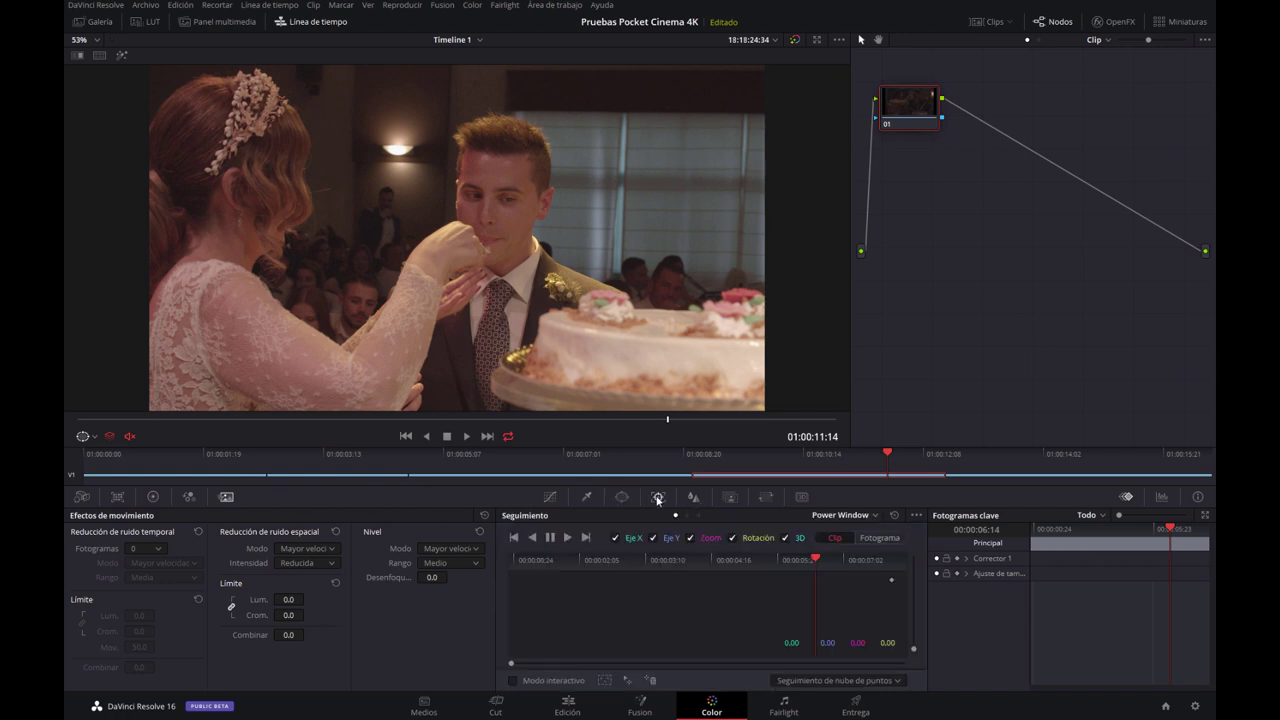
click(850, 516)
click(852, 553)
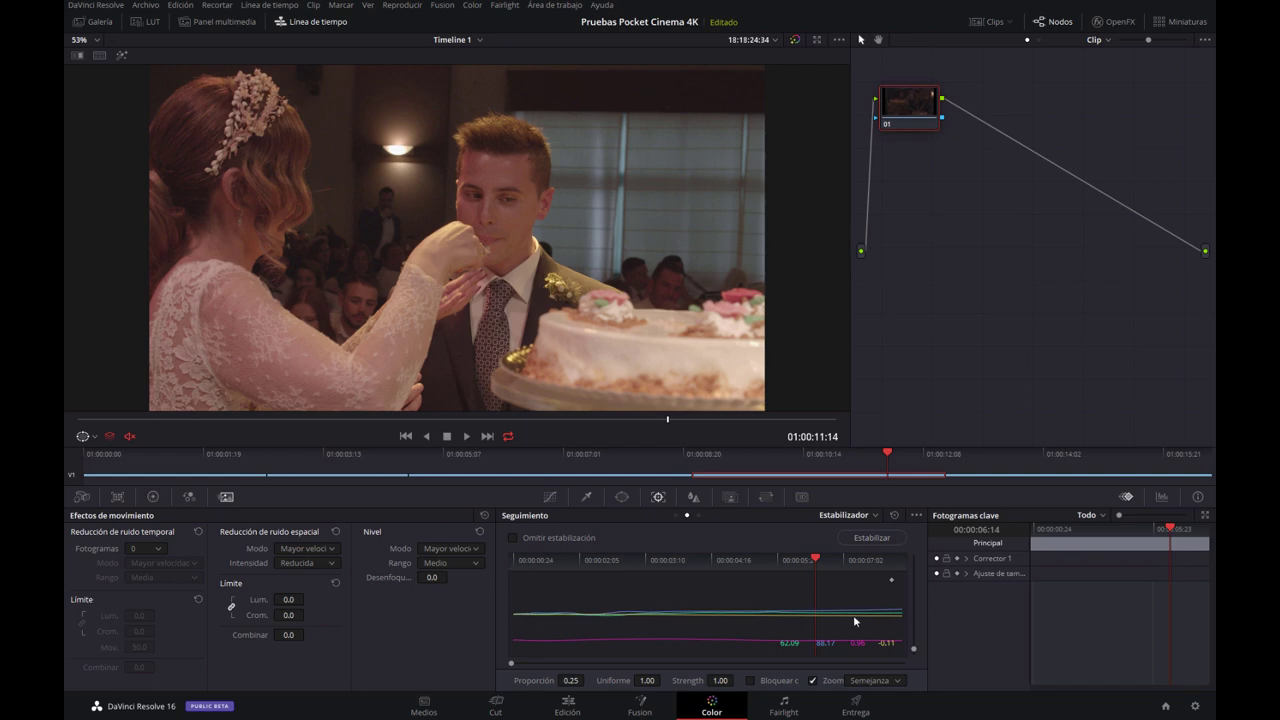
click(894, 515)
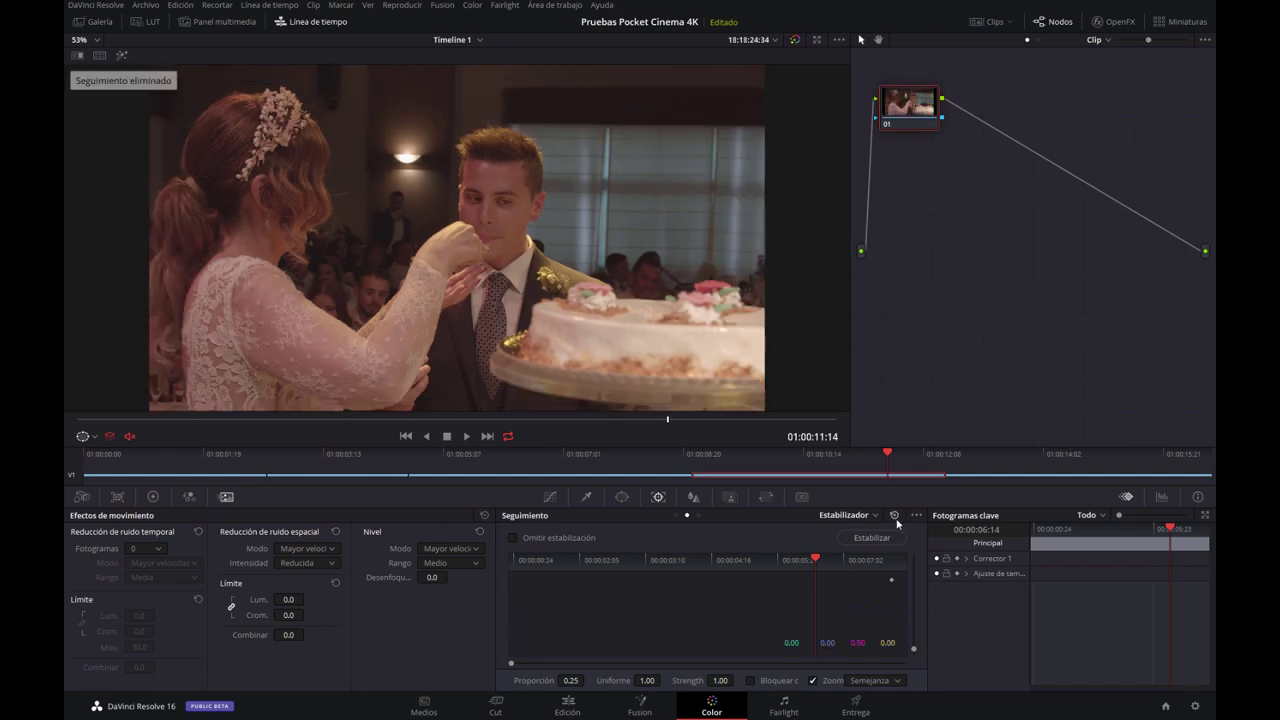
key(space)
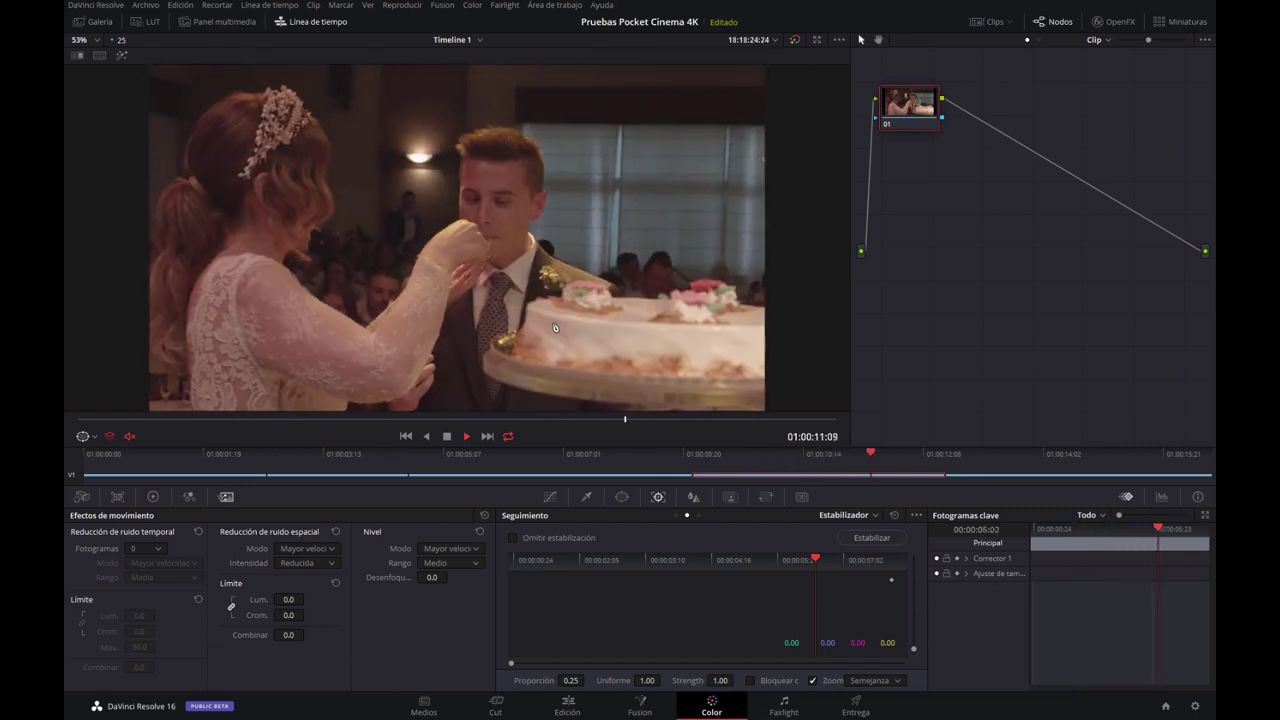
key(space)
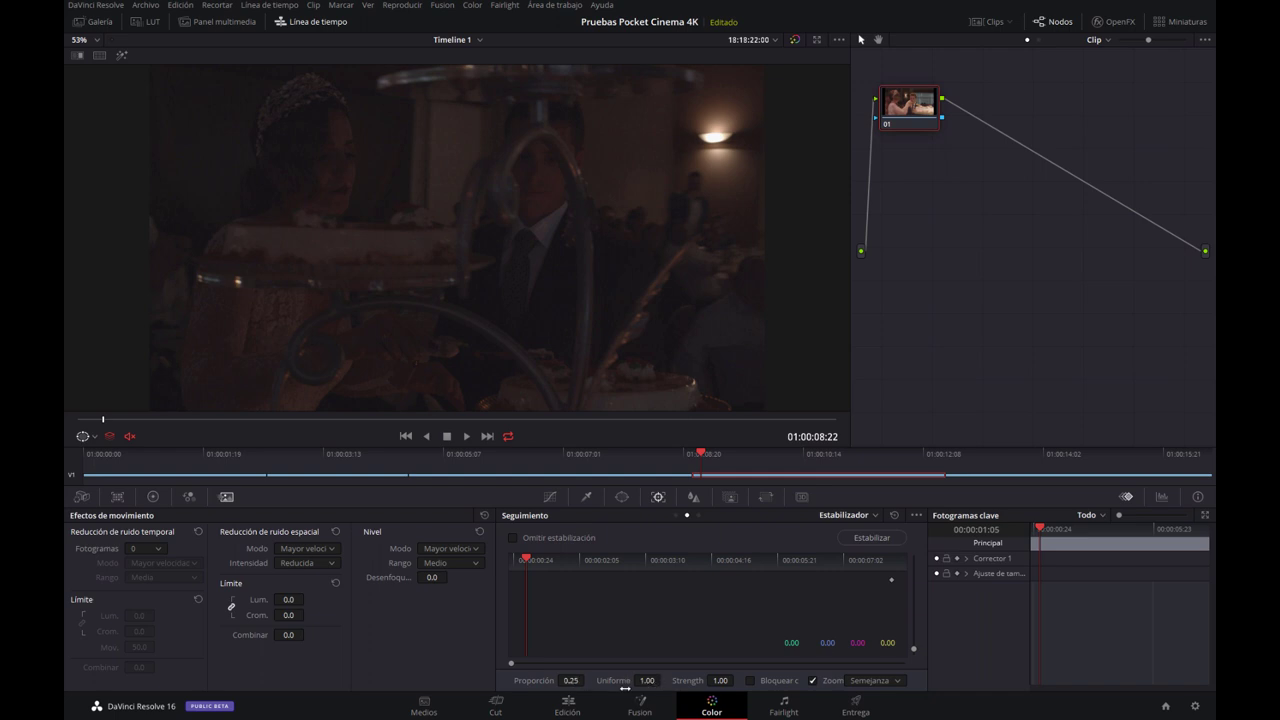
Stabilize the cake clip, then toggle Skip Stabilization on and off to compare.
click(867, 542)
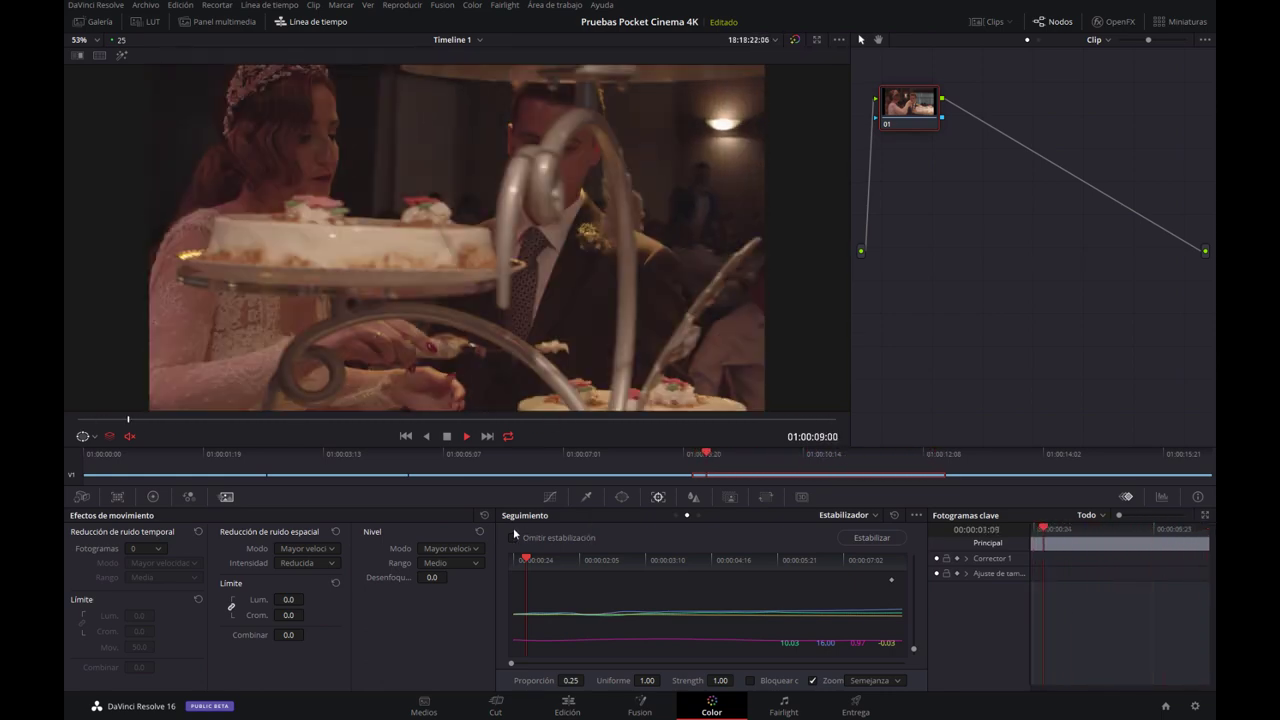
click(512, 539)
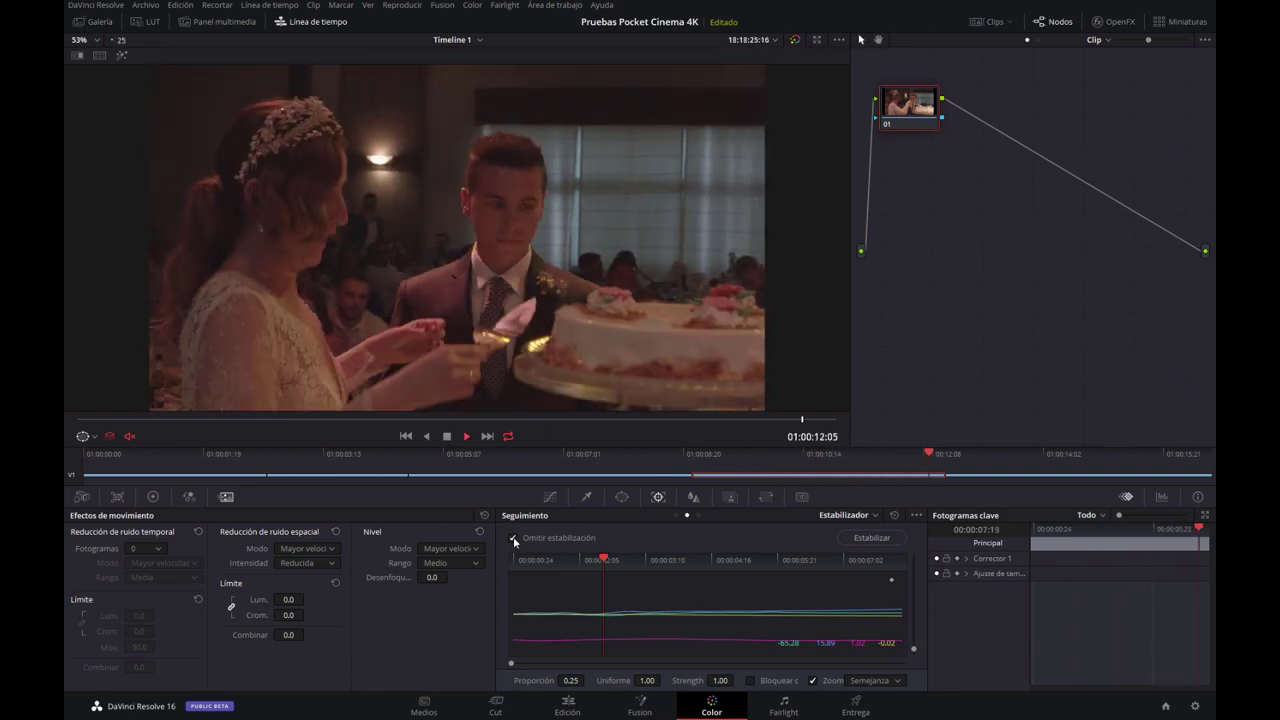
click(513, 538)
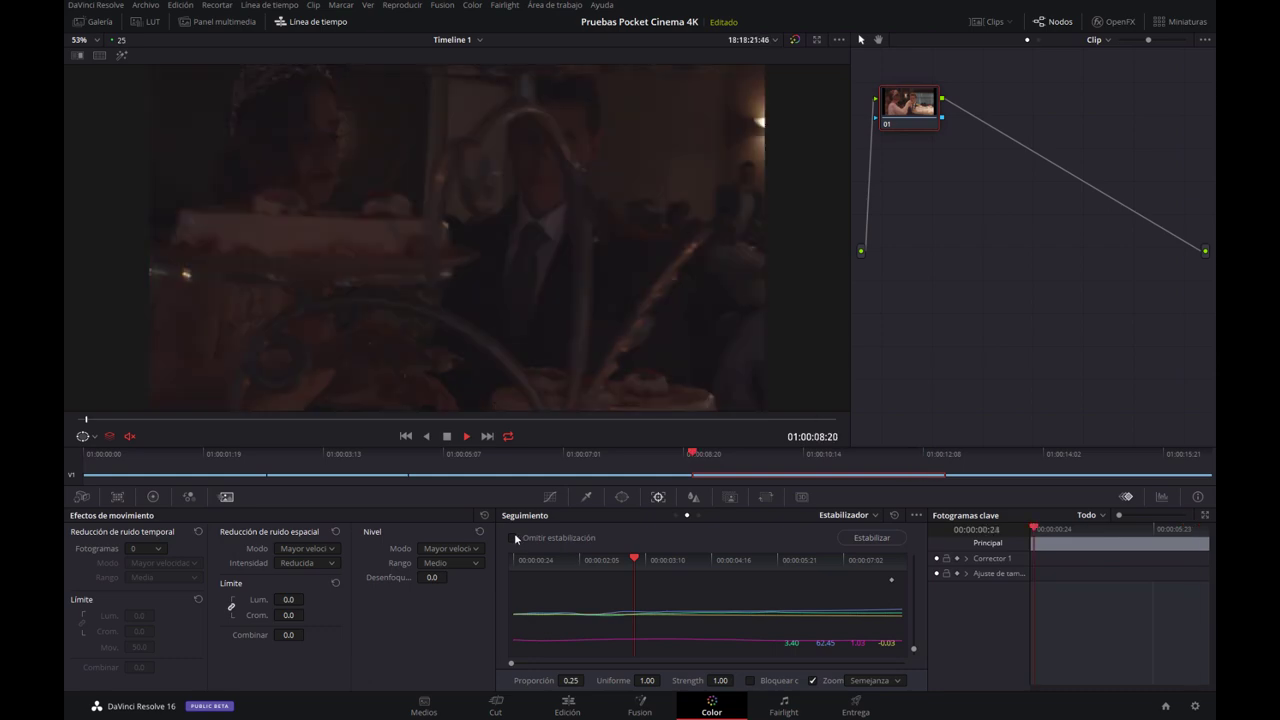
Advance to the dance-floor clip, stabilize it, and compare playback with stabilization bypassed.
click(487, 436)
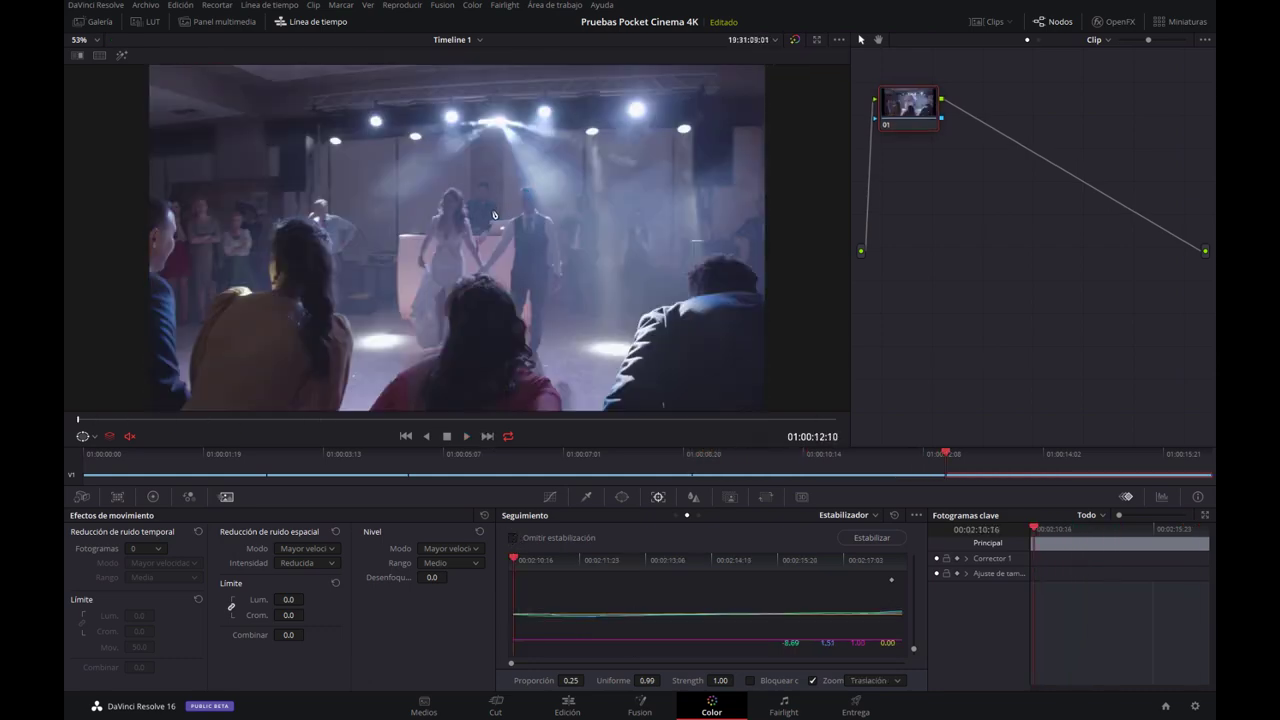
key(space)
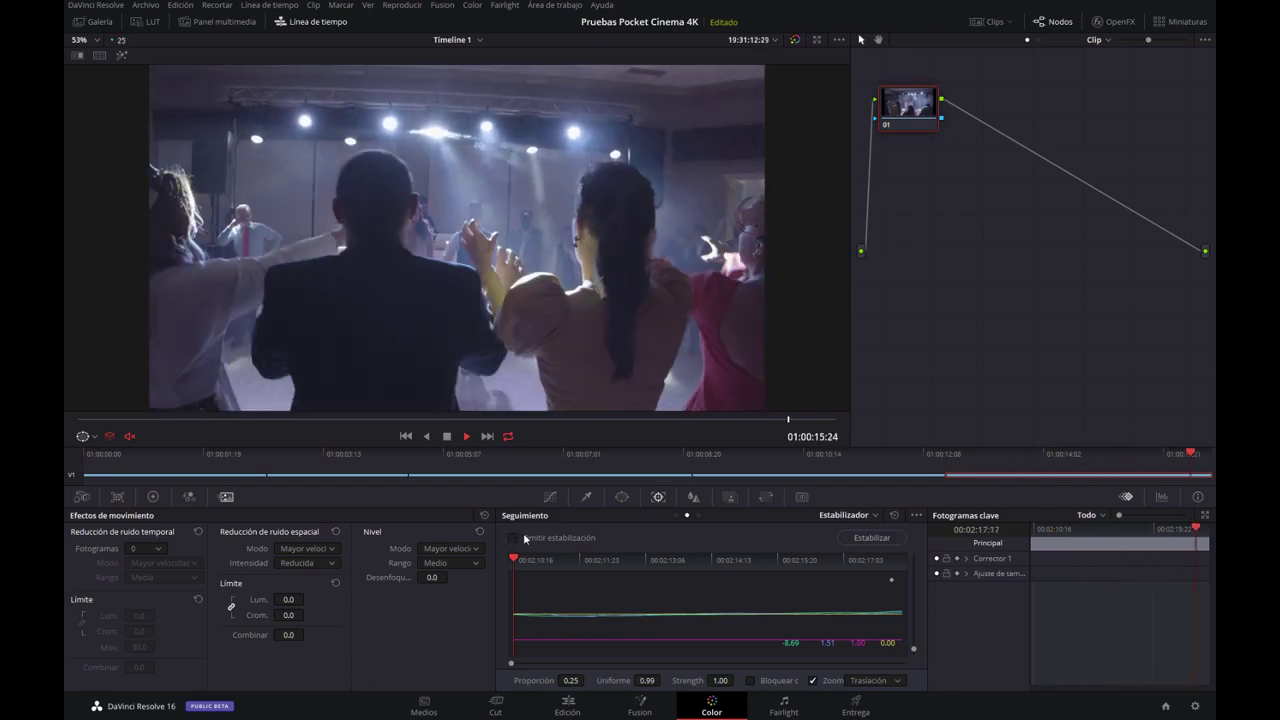
key(space)
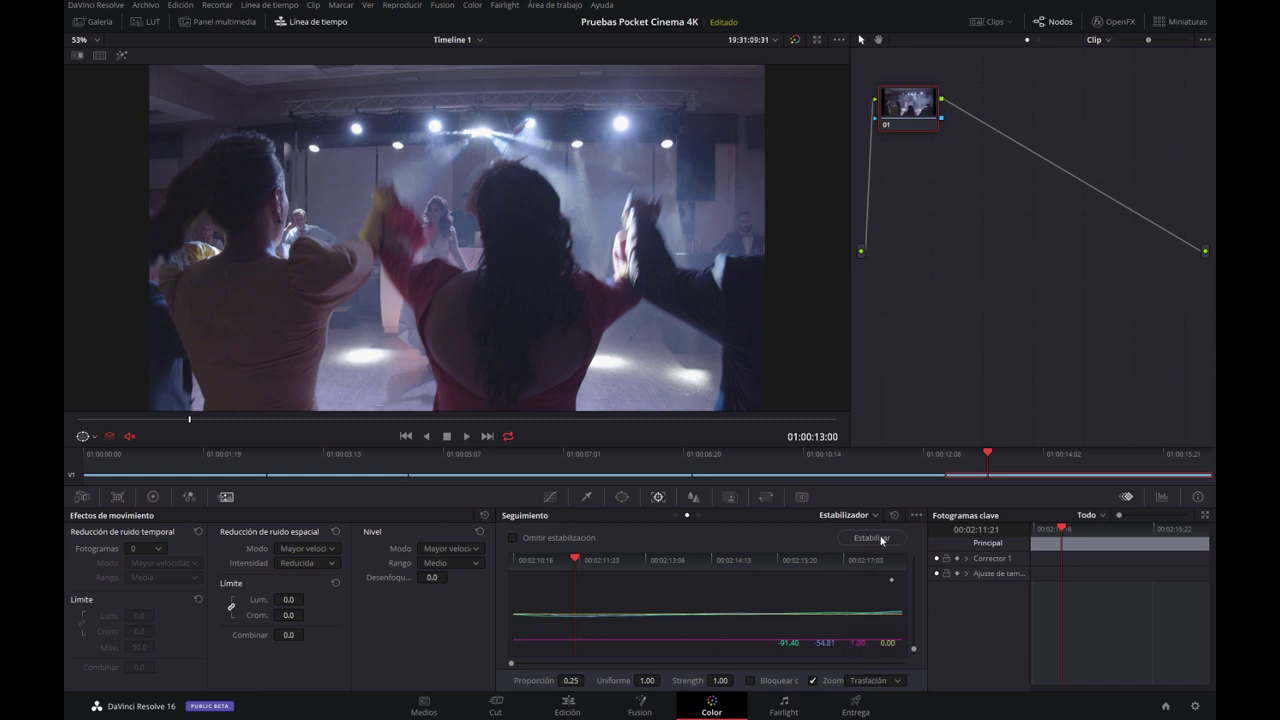
click(871, 538)
key(space)
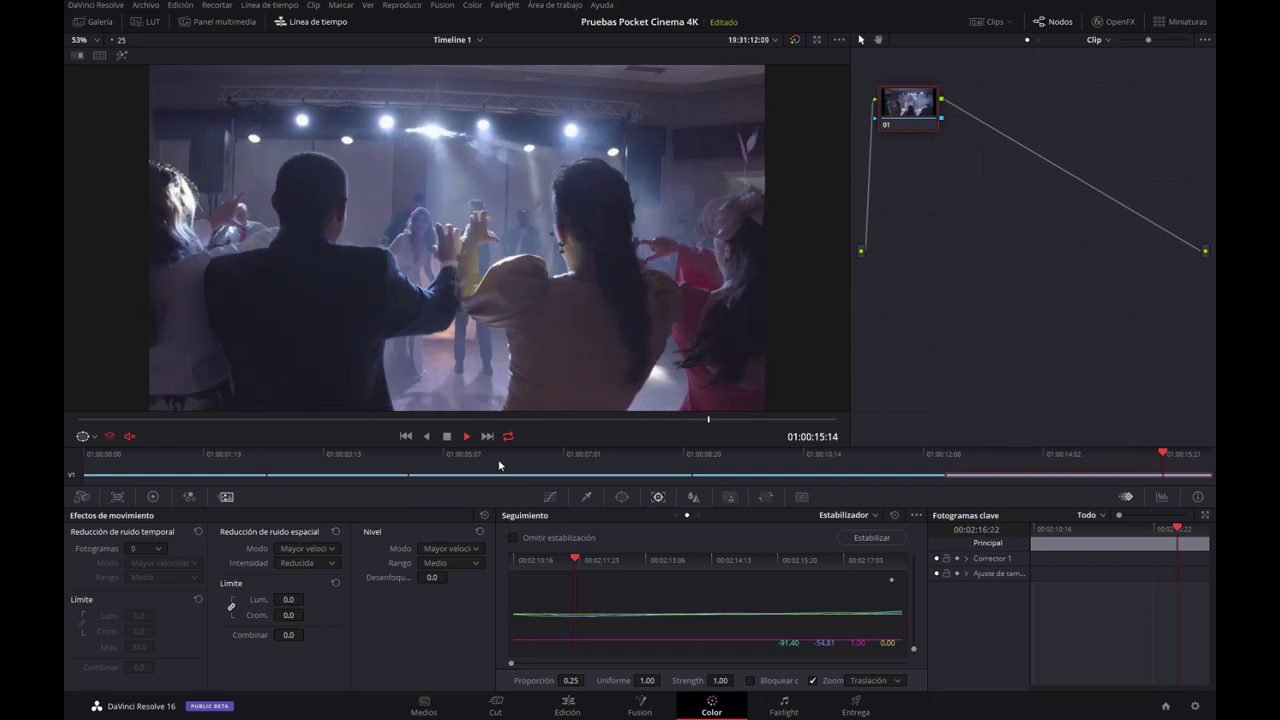
click(515, 539)
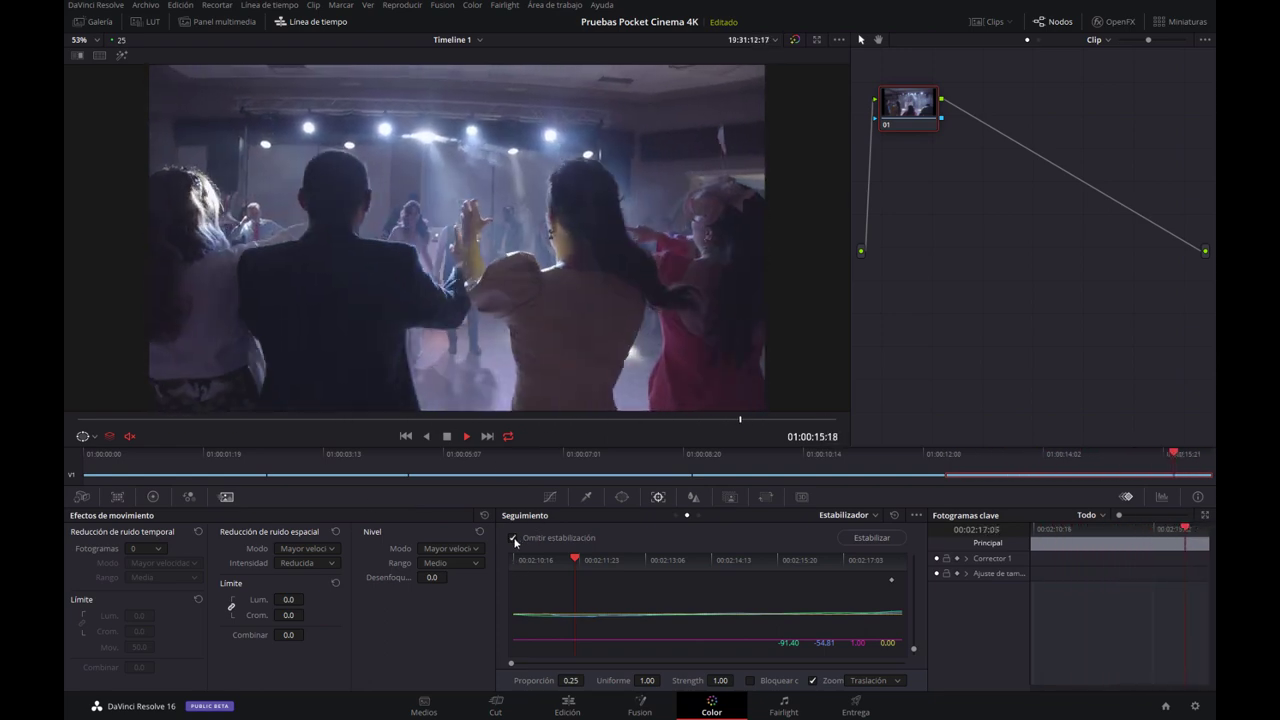
key(space)
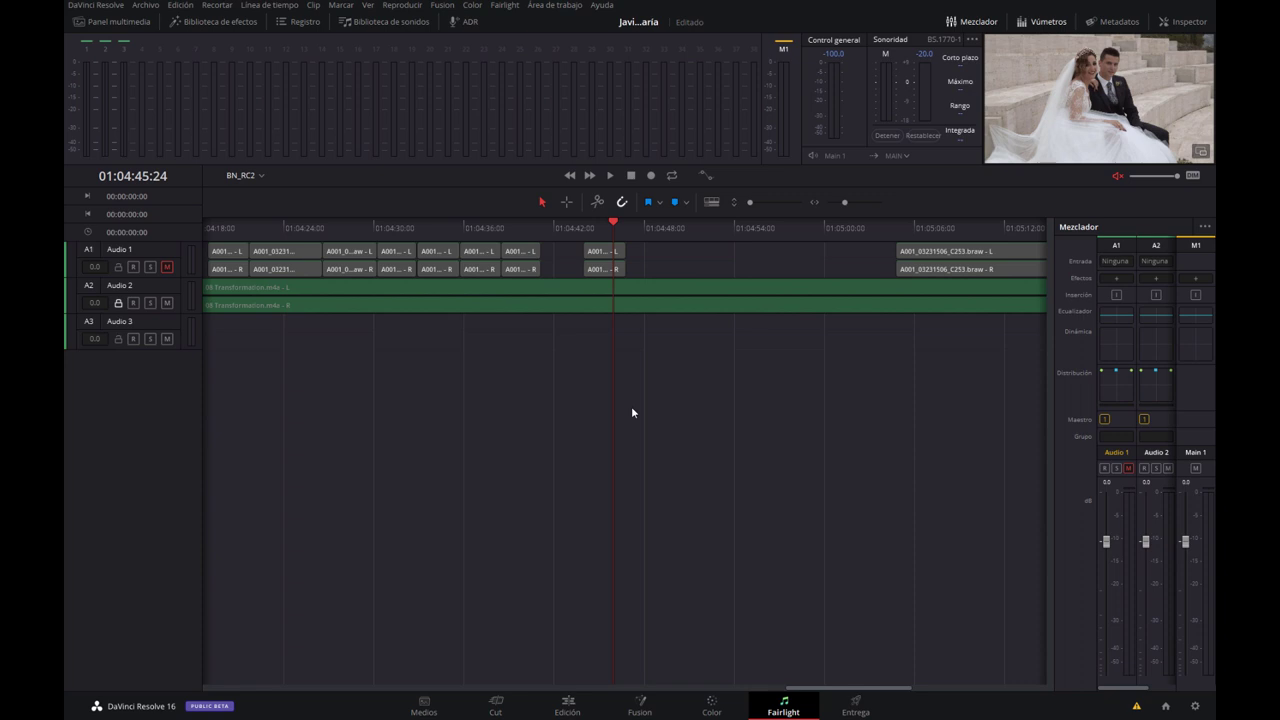
Open the Deliver page for the BN_RC2 timeline.
click(856, 706)
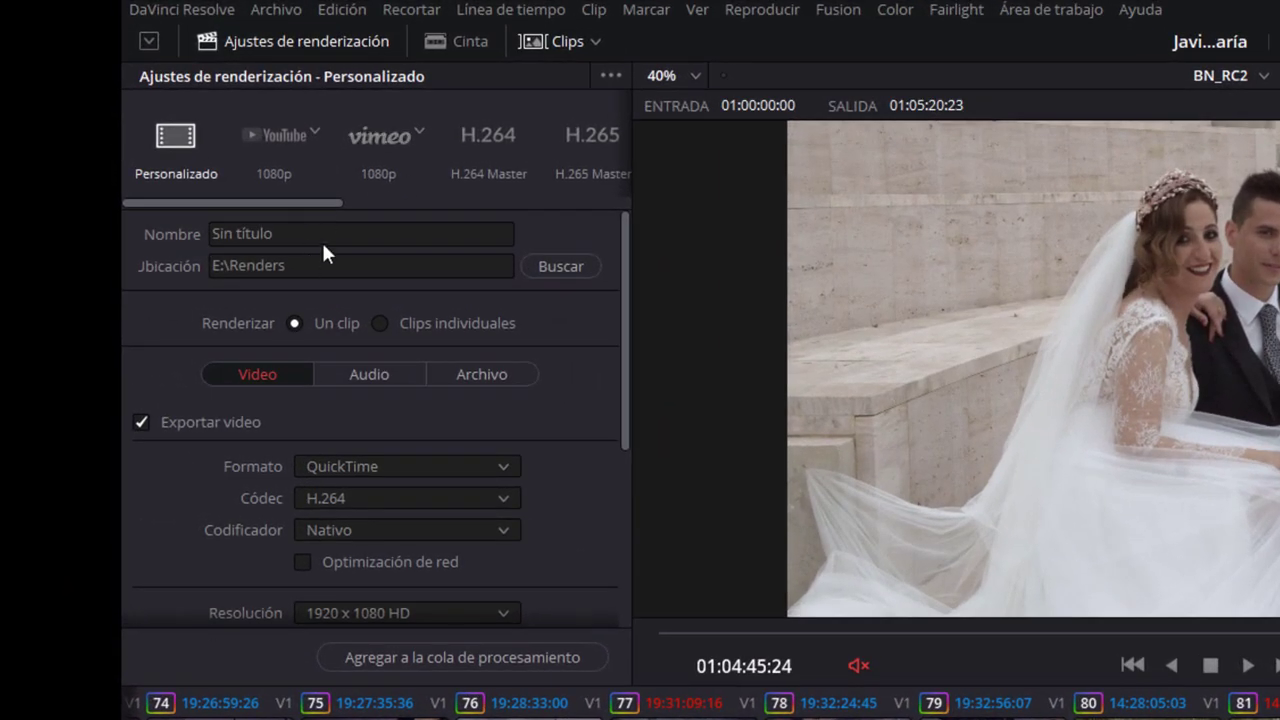
Select the render job's output name text.
click(321, 239)
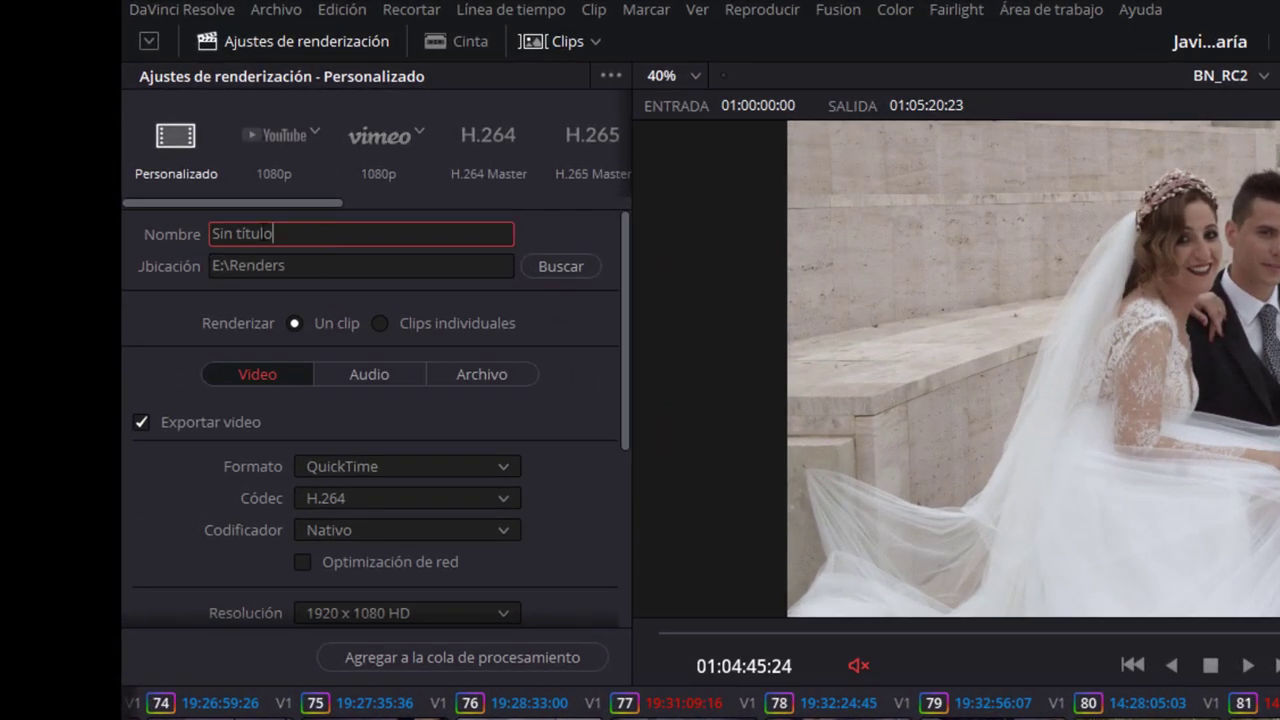
click(257, 207)
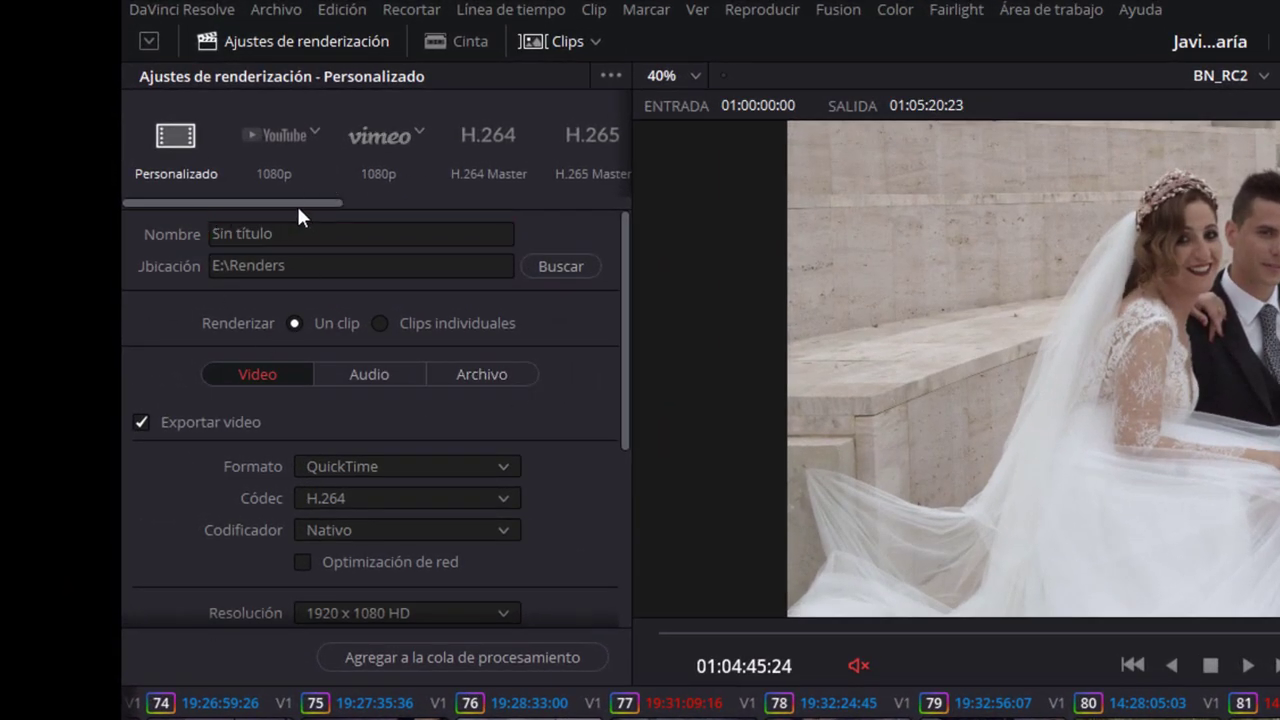
drag(297, 204, 379, 201)
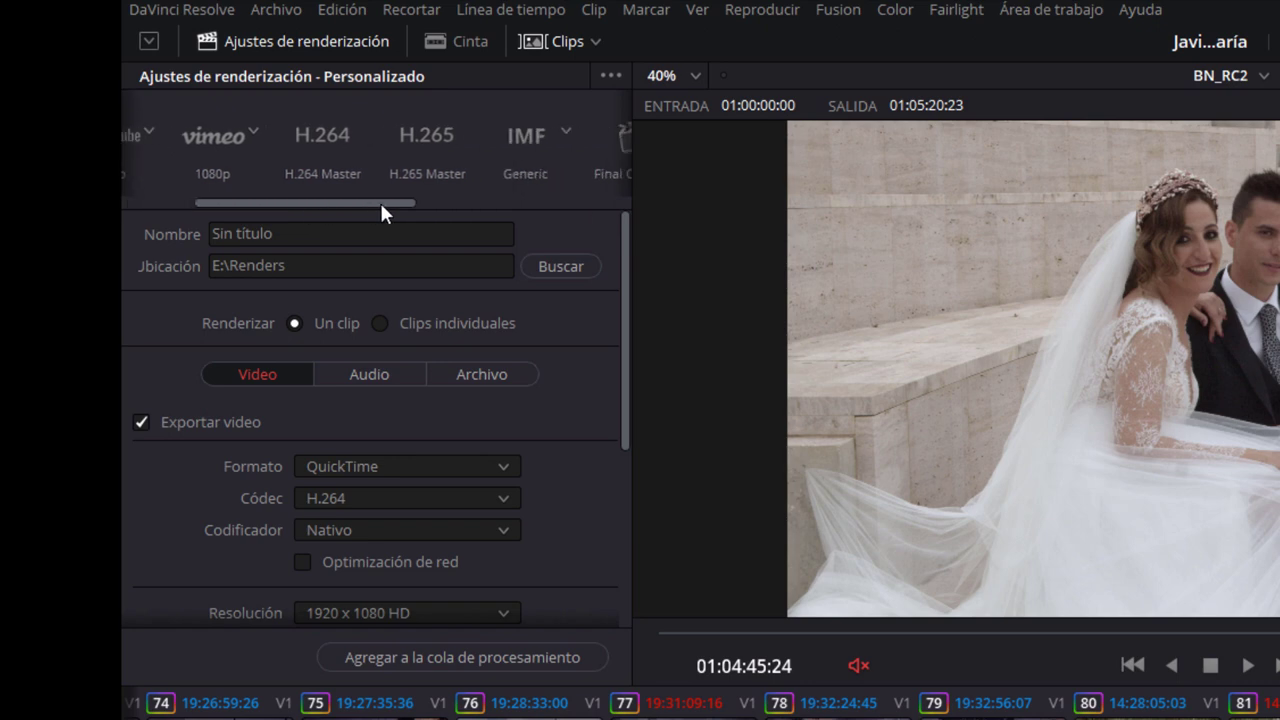
Apply the H.264 Master preset and set the encoder to NVIDIA.
click(310, 138)
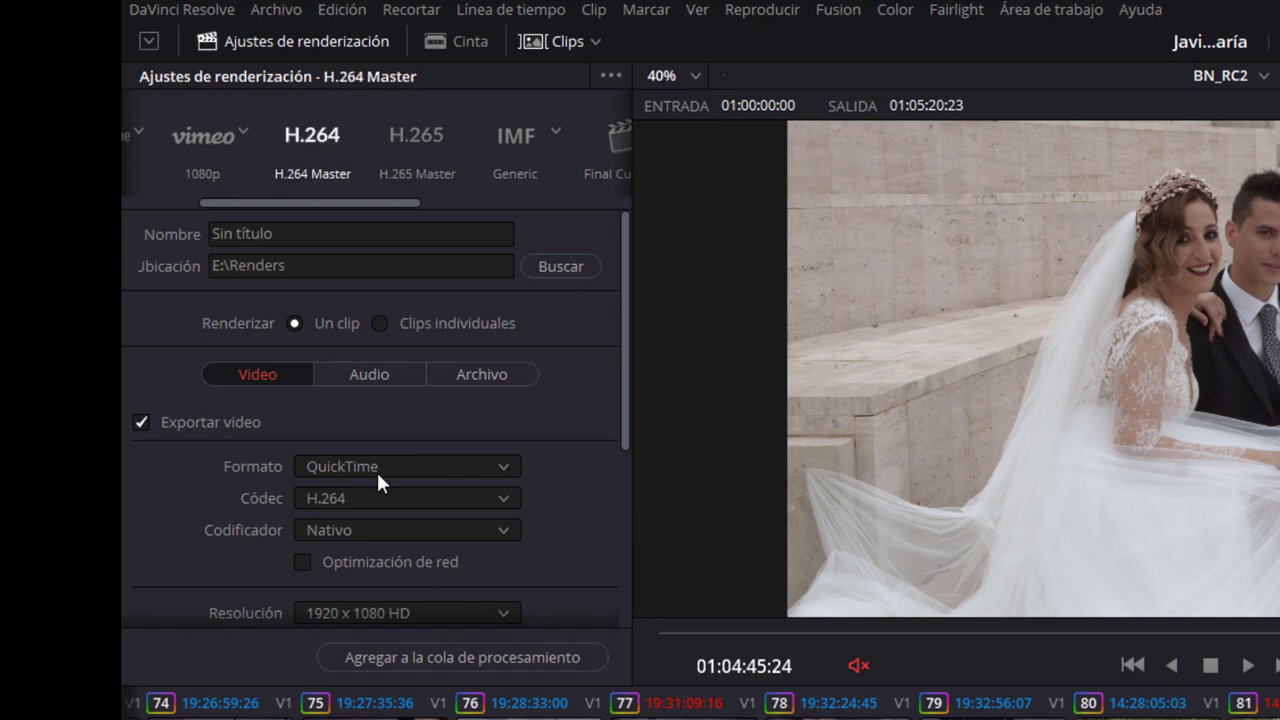
click(392, 530)
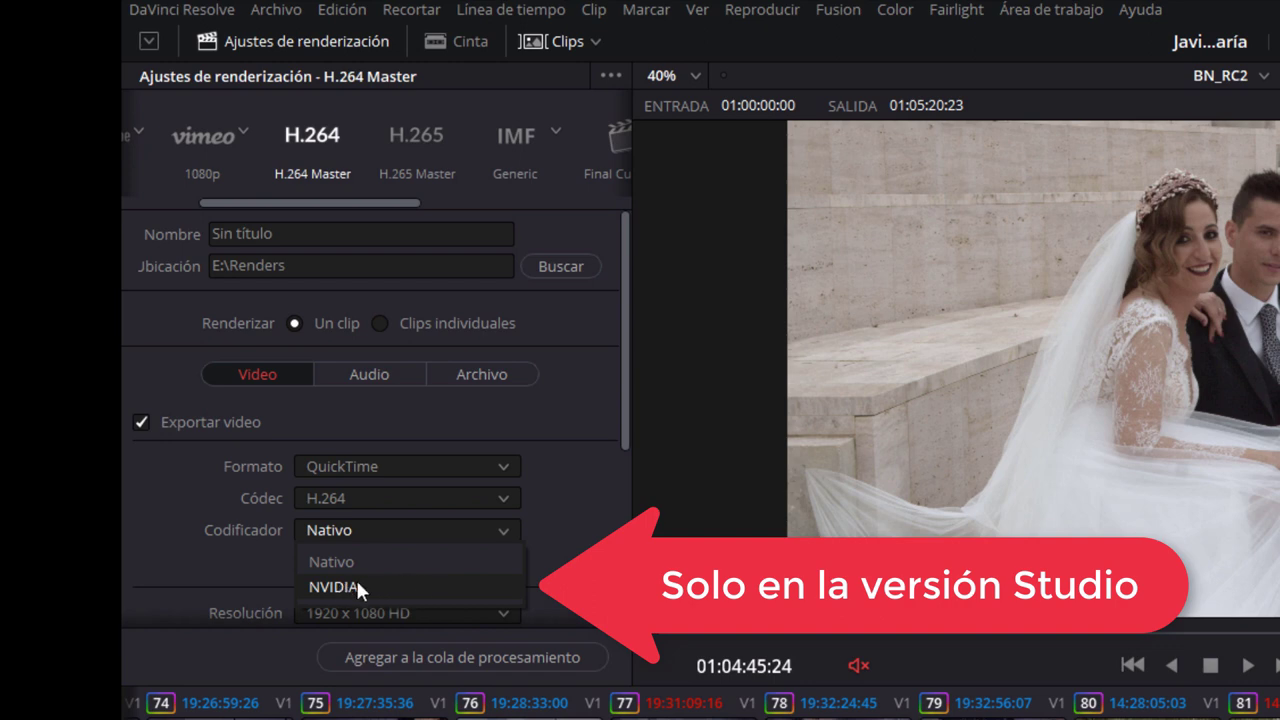
click(359, 588)
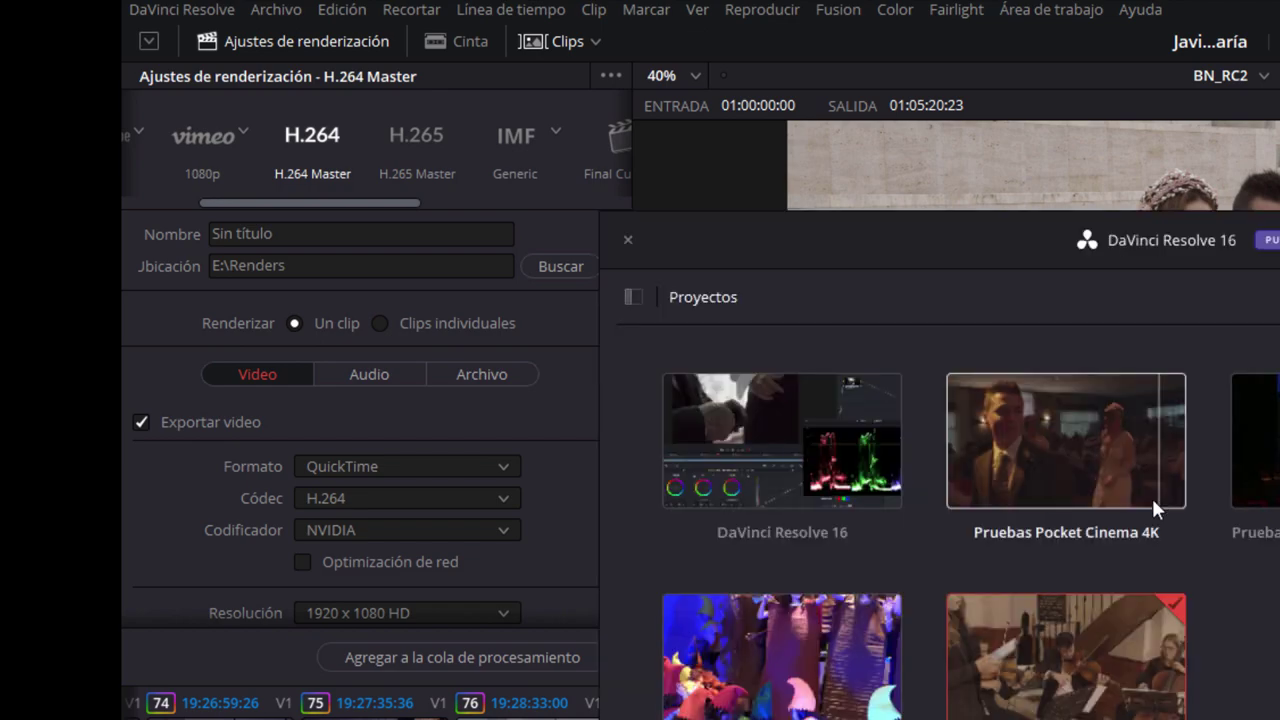
Open the Pruebas Pocket Cinema 4K project, dismissing the save prompt, and scrub its timeline.
double_click(1040, 455)
key(Return)
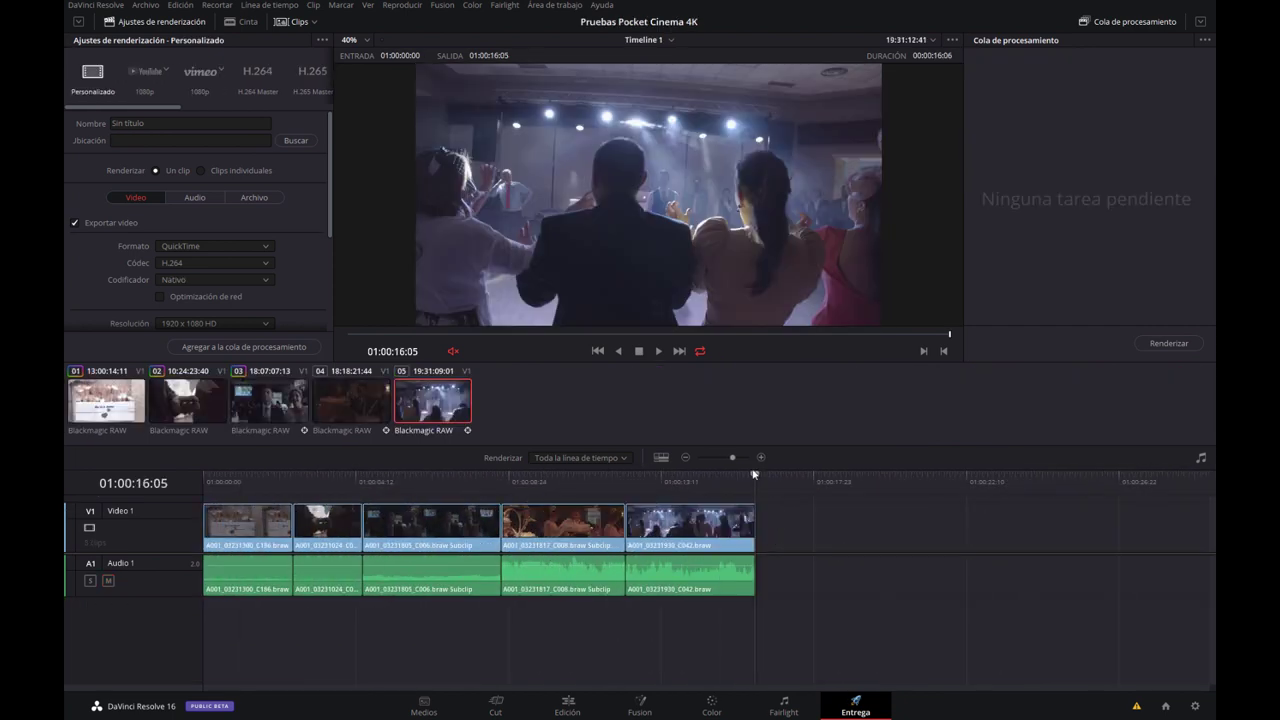
drag(740, 477, 753, 478)
Toggle the clip thumbnail strip and select the output name field.
click(287, 24)
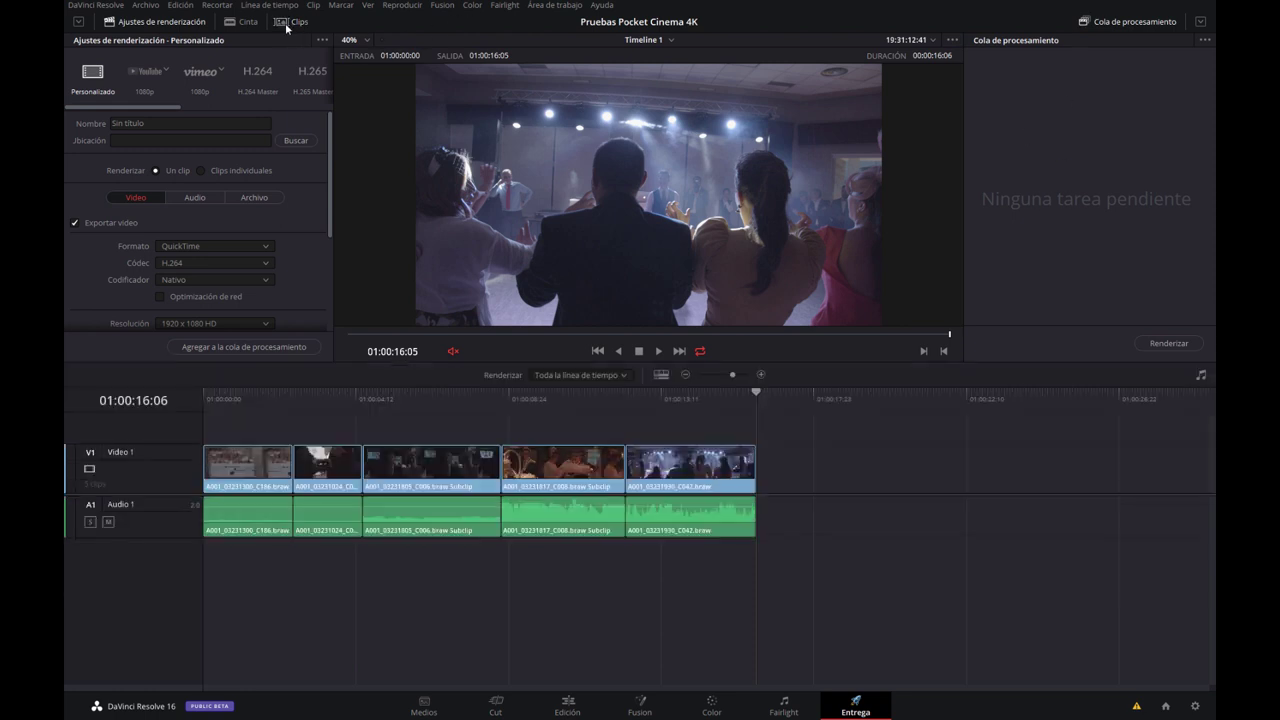
click(286, 24)
click(287, 22)
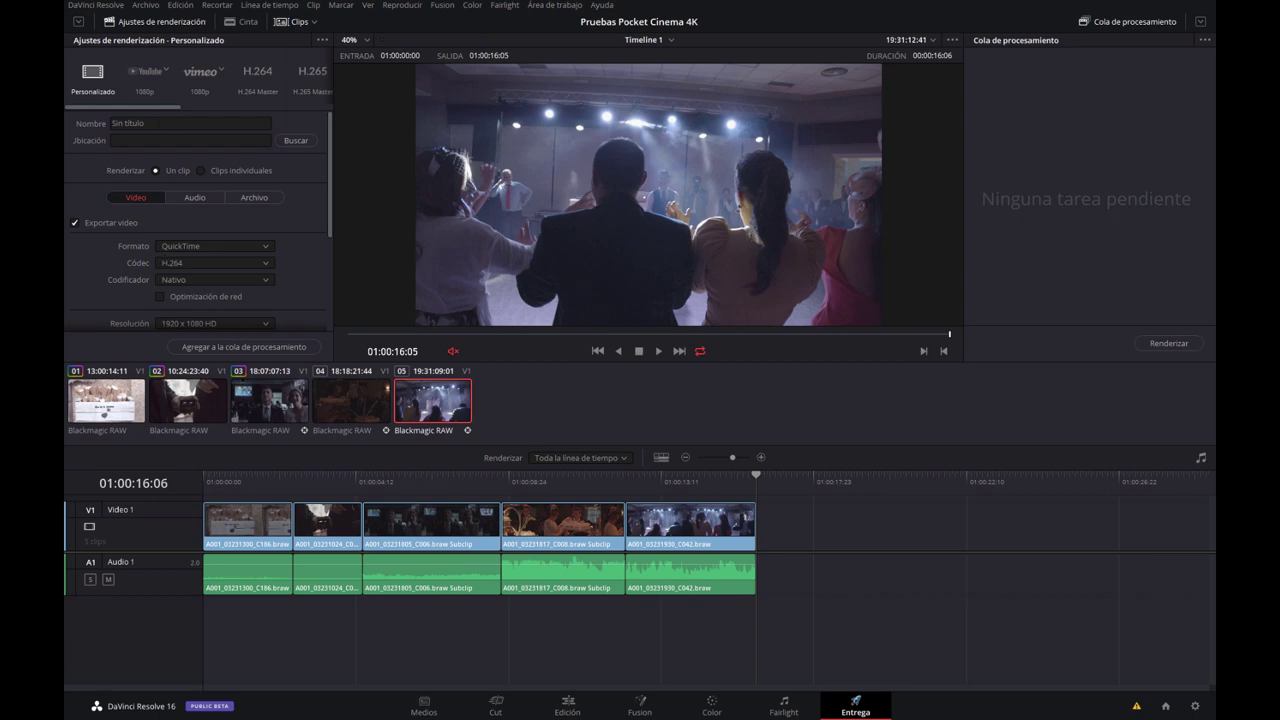
click(200, 123)
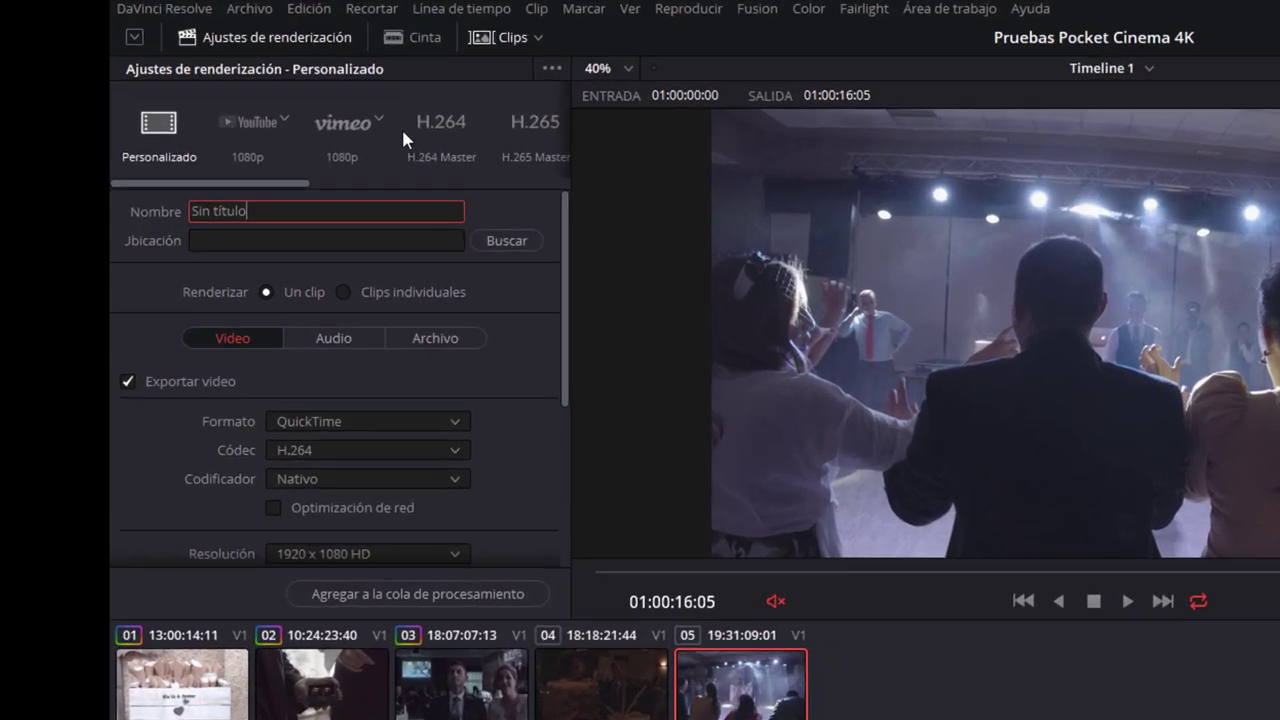
Apply the H.264 Master preset, keeping the native encoder.
click(433, 129)
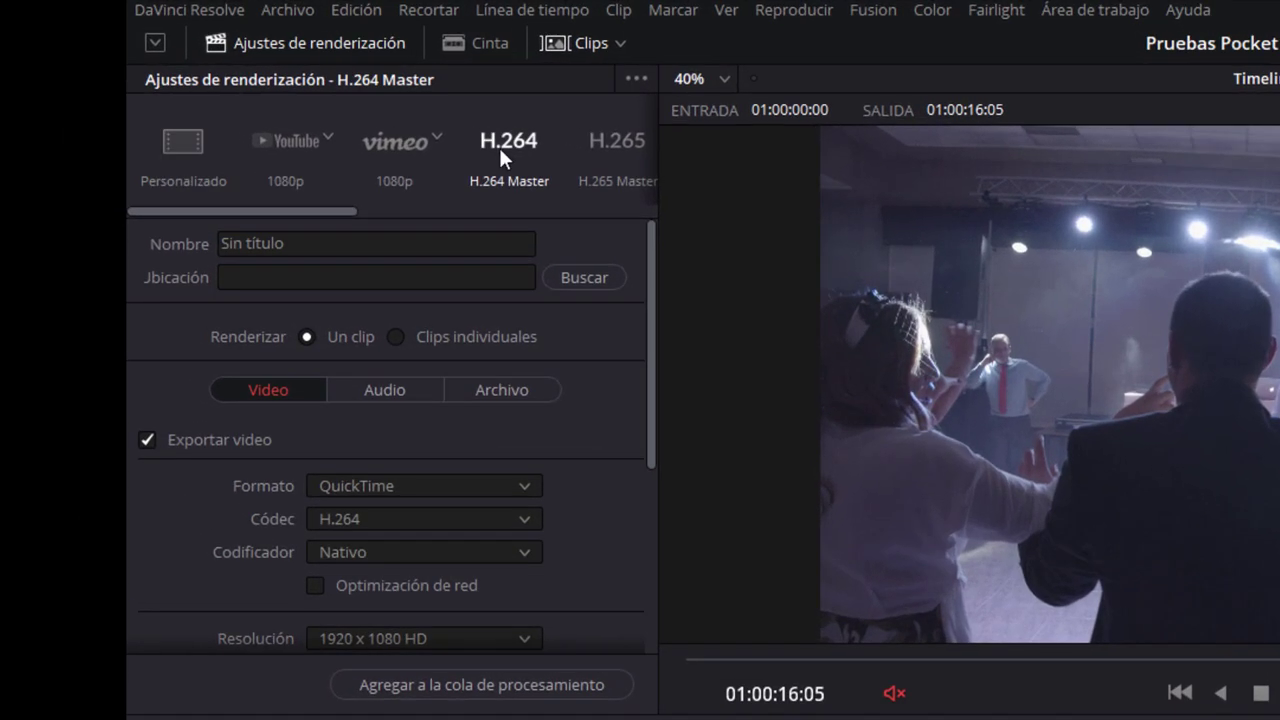
click(433, 553)
click(353, 586)
Set the output to Pruebas.mov in E:\Renders and add the job to the render queue.
click(575, 288)
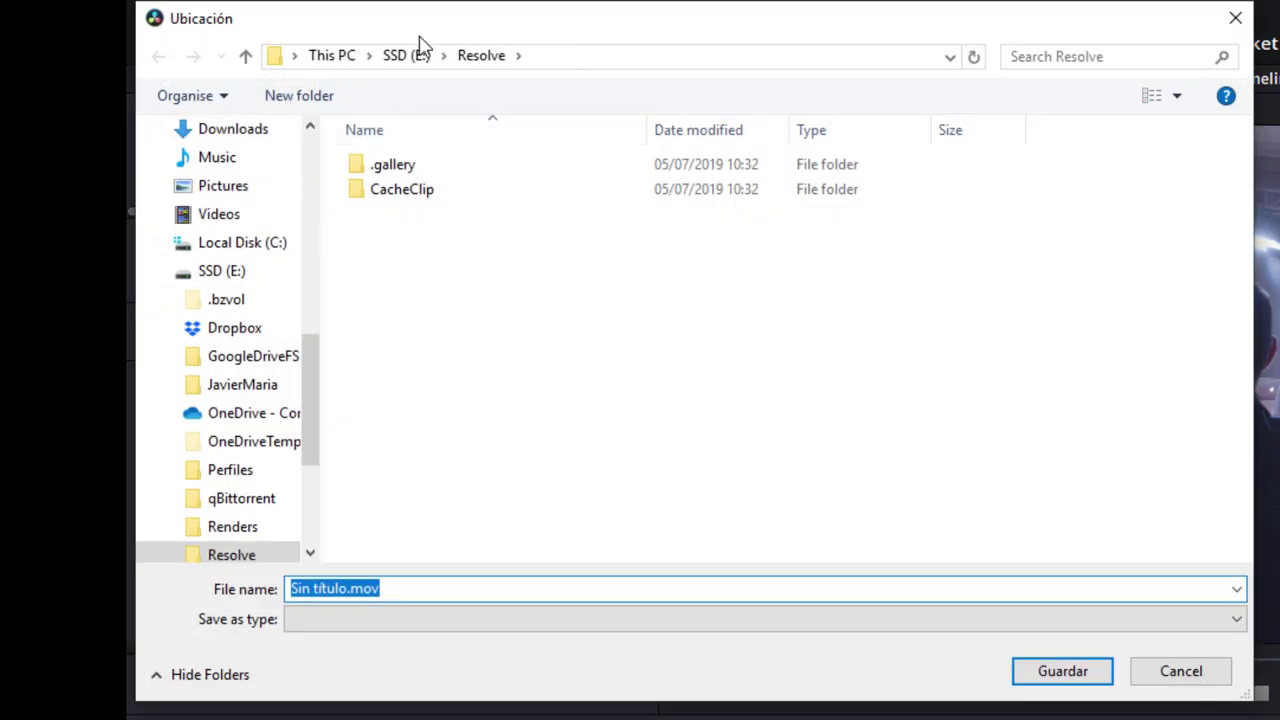
click(408, 56)
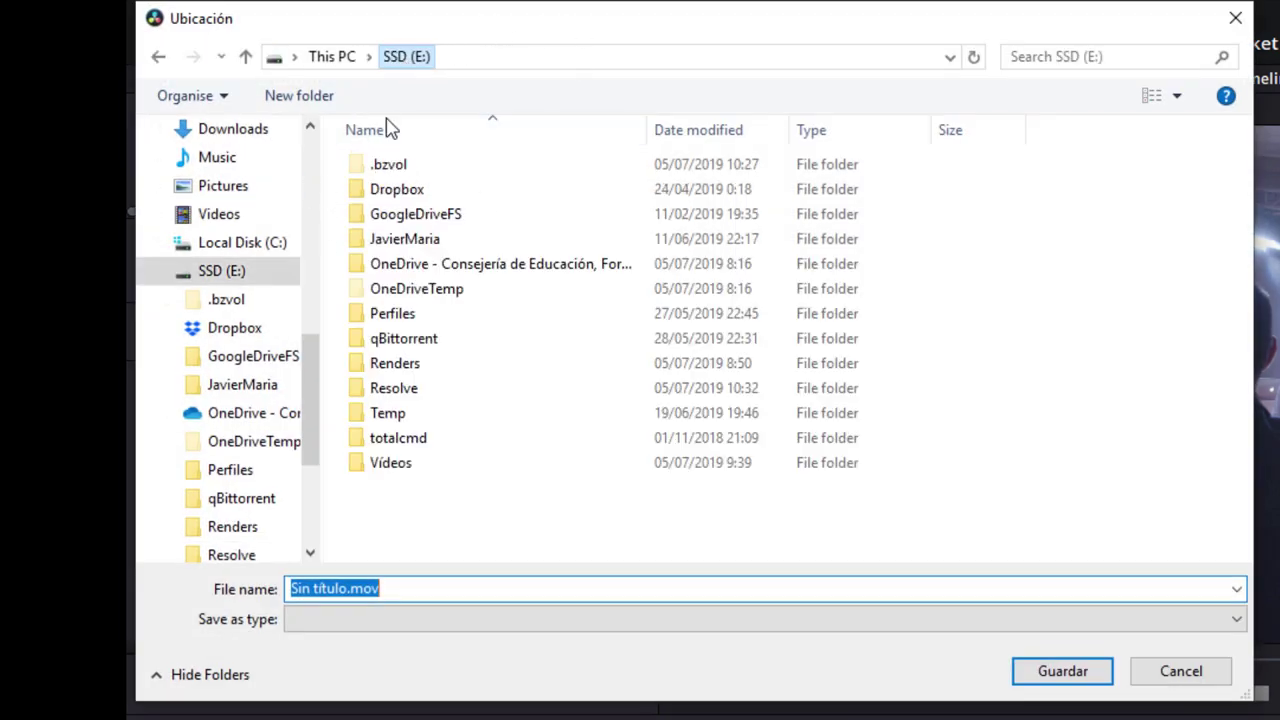
double_click(400, 365)
drag(341, 589, 137, 582)
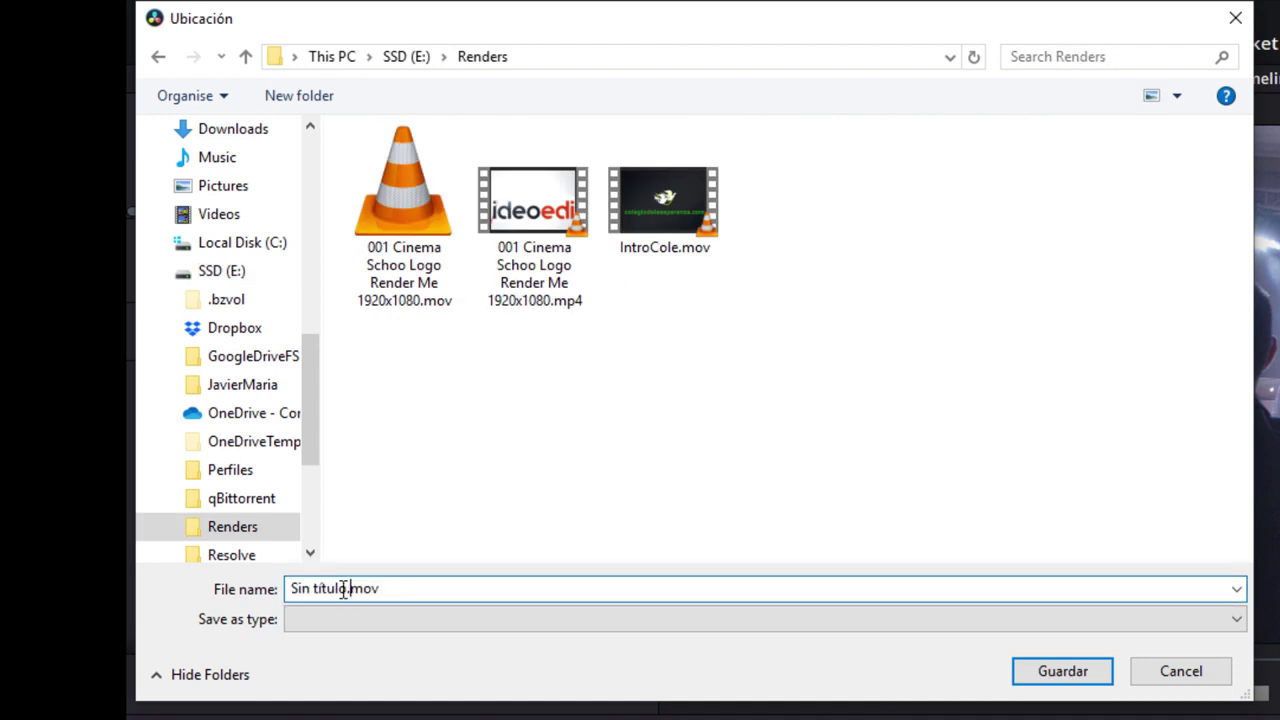
text(Prec)
key(BackSpace)
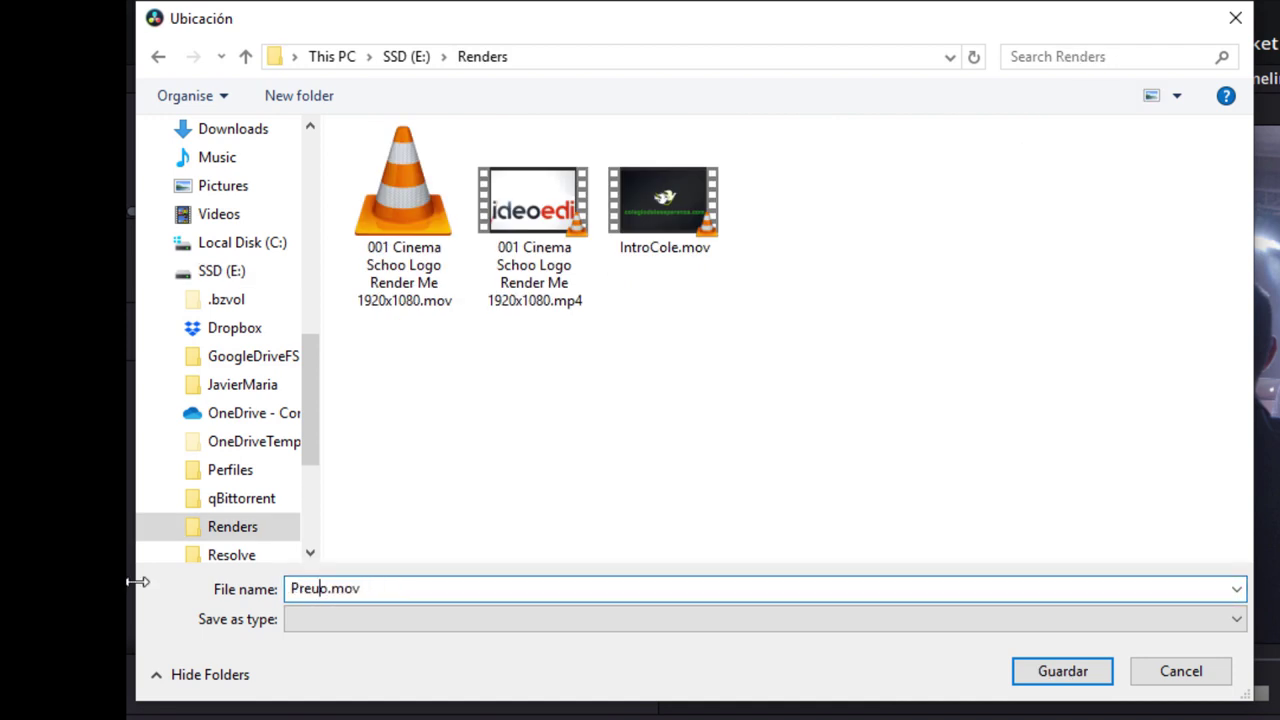
key(BackSpace)
text(uebas)
key(Delete)
key(Return)
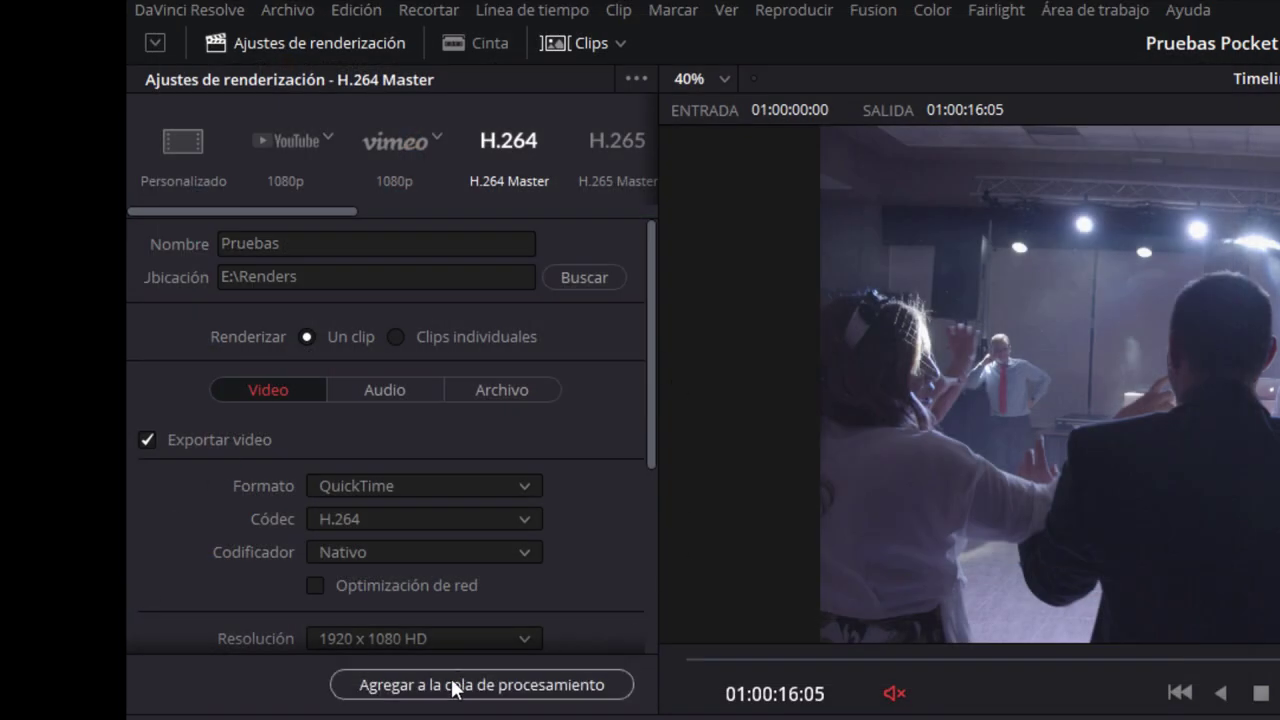
click(443, 688)
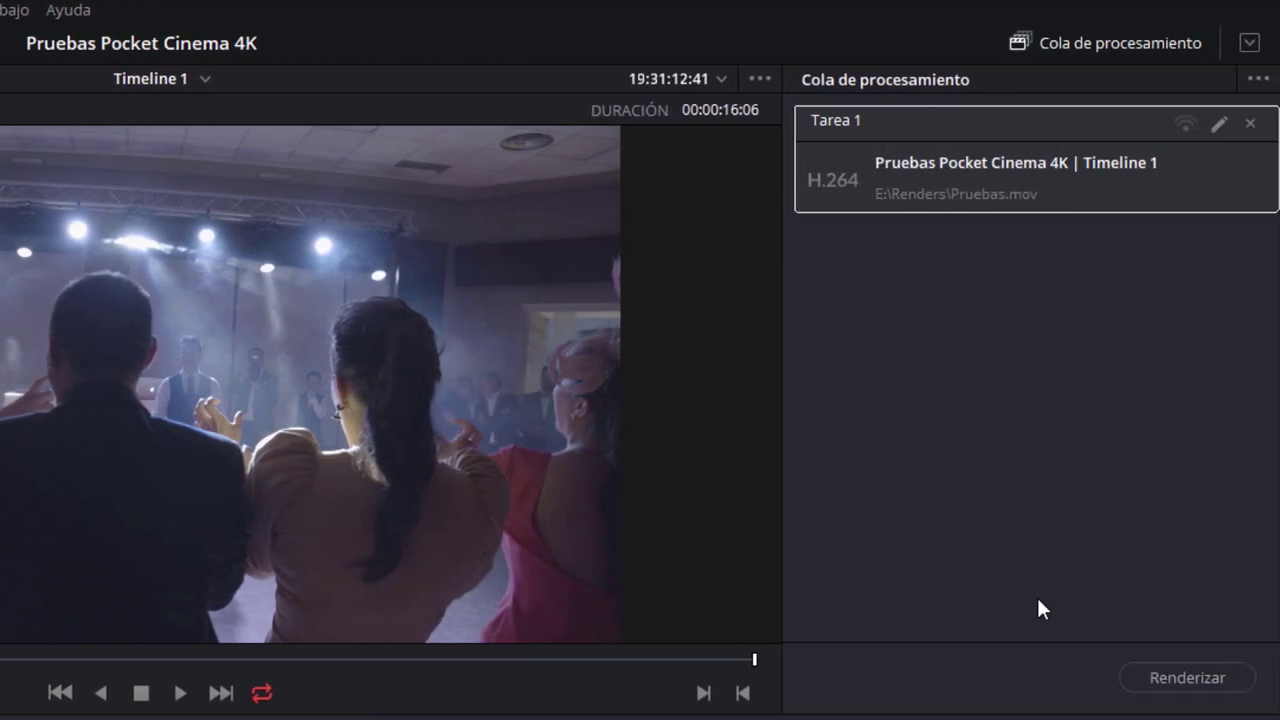
Render Tarea 1 to completion, then select the third clip on the timeline.
click(1159, 678)
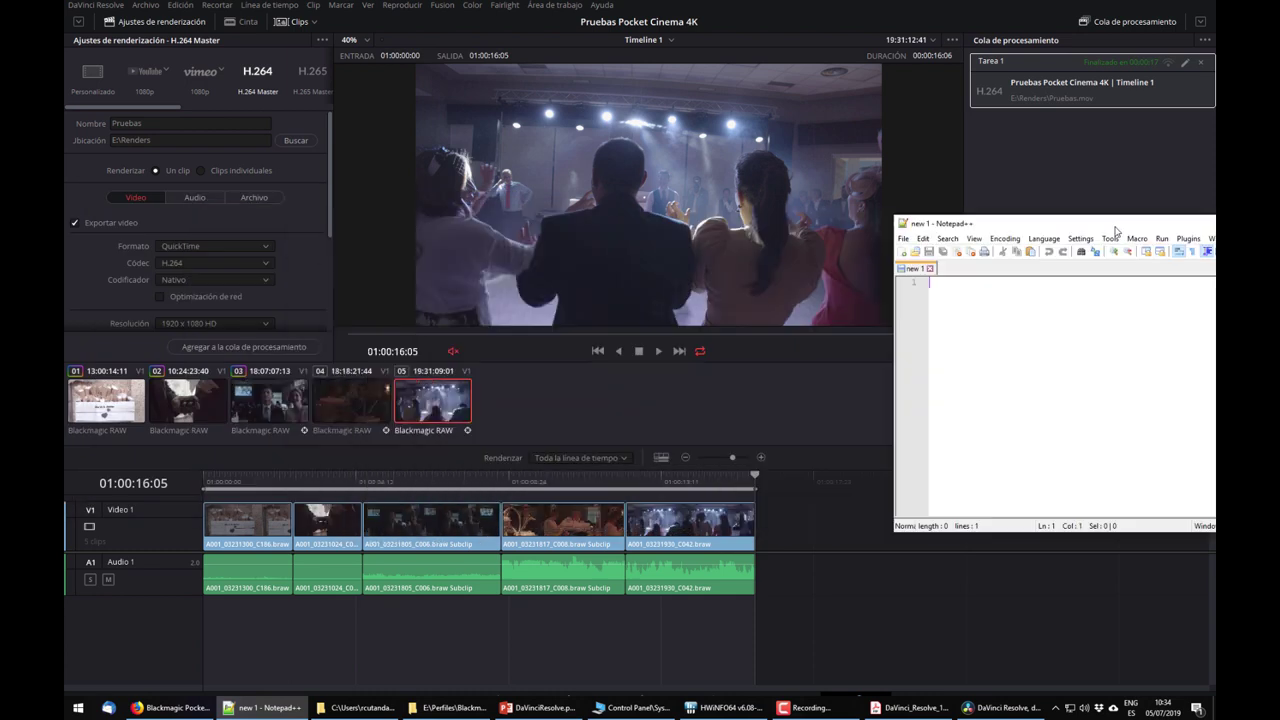
click(422, 522)
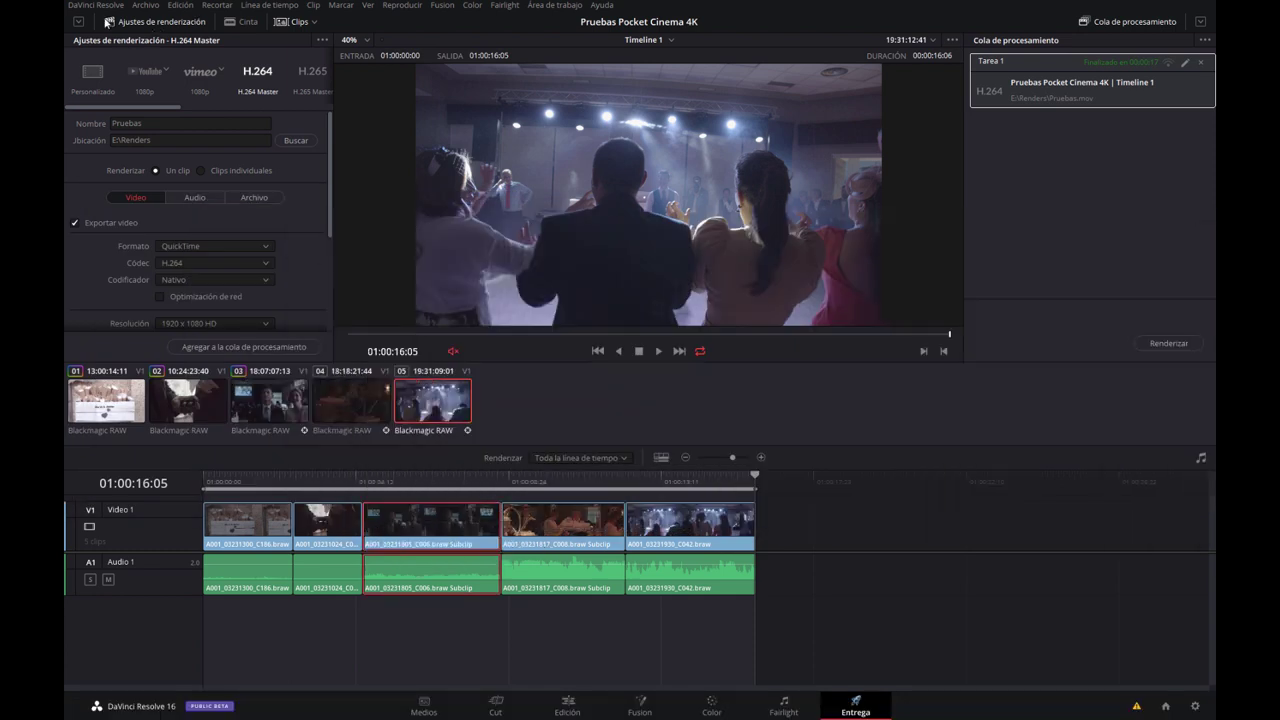
On the Media page, load A001_03231122_C104.braw and display its Cámara metadata group.
click(433, 714)
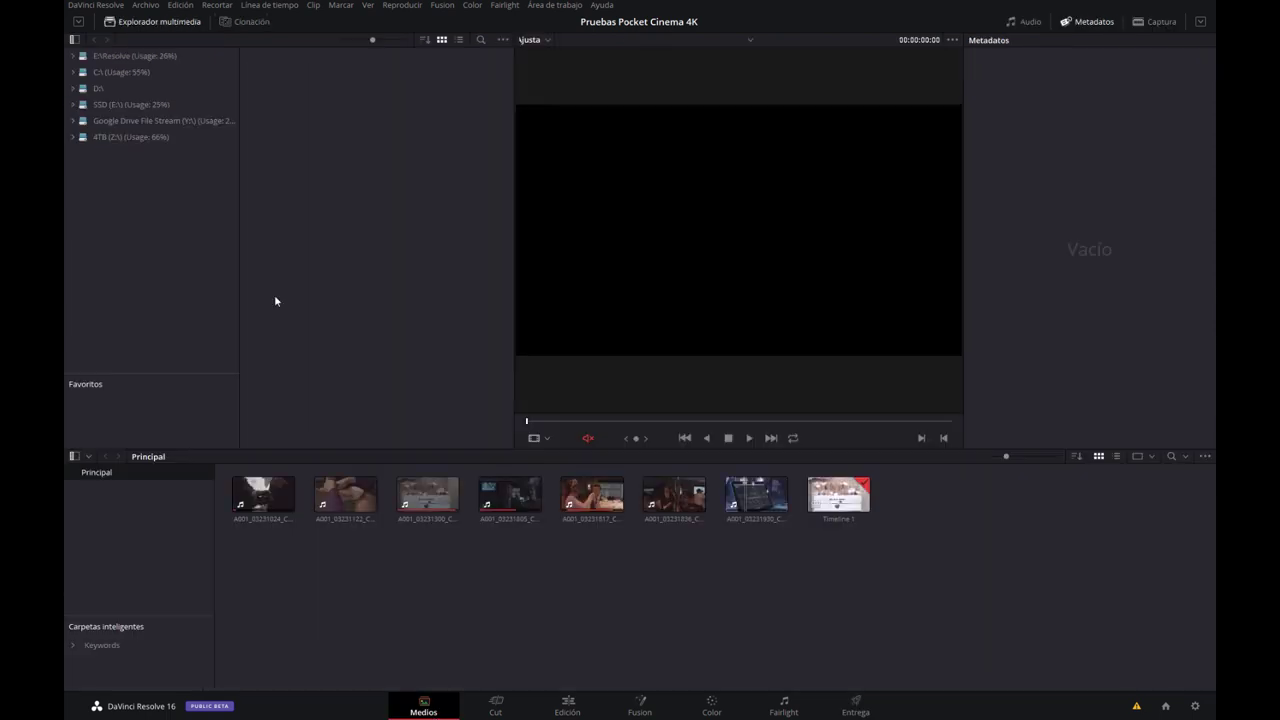
click(352, 487)
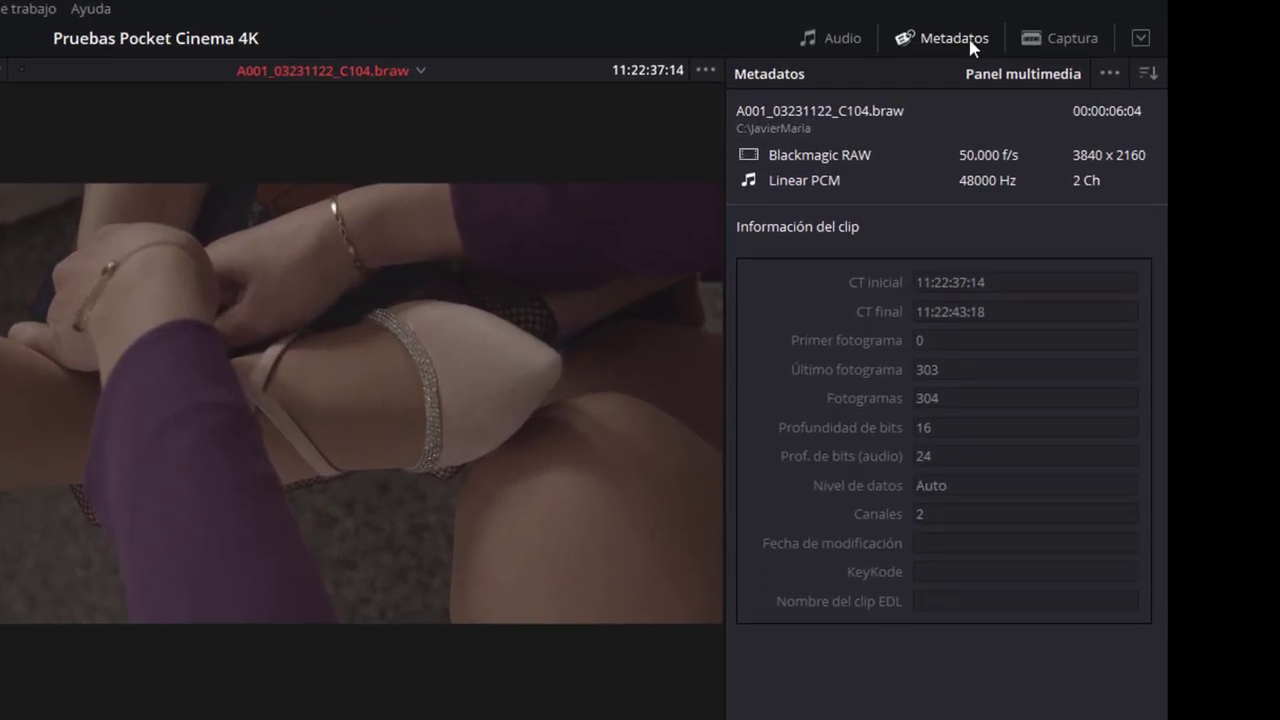
click(1108, 73)
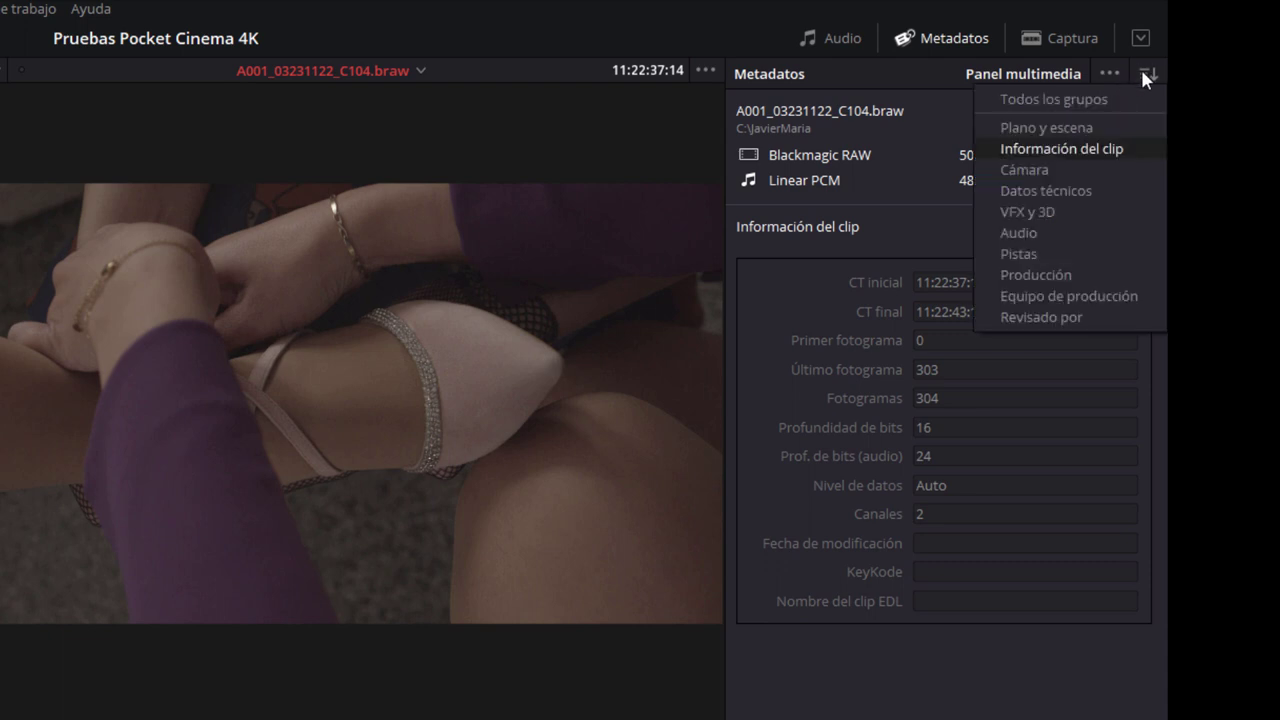
click(1085, 168)
scroll(998, 605, down, 1)
scroll(970, 590, down, 3)
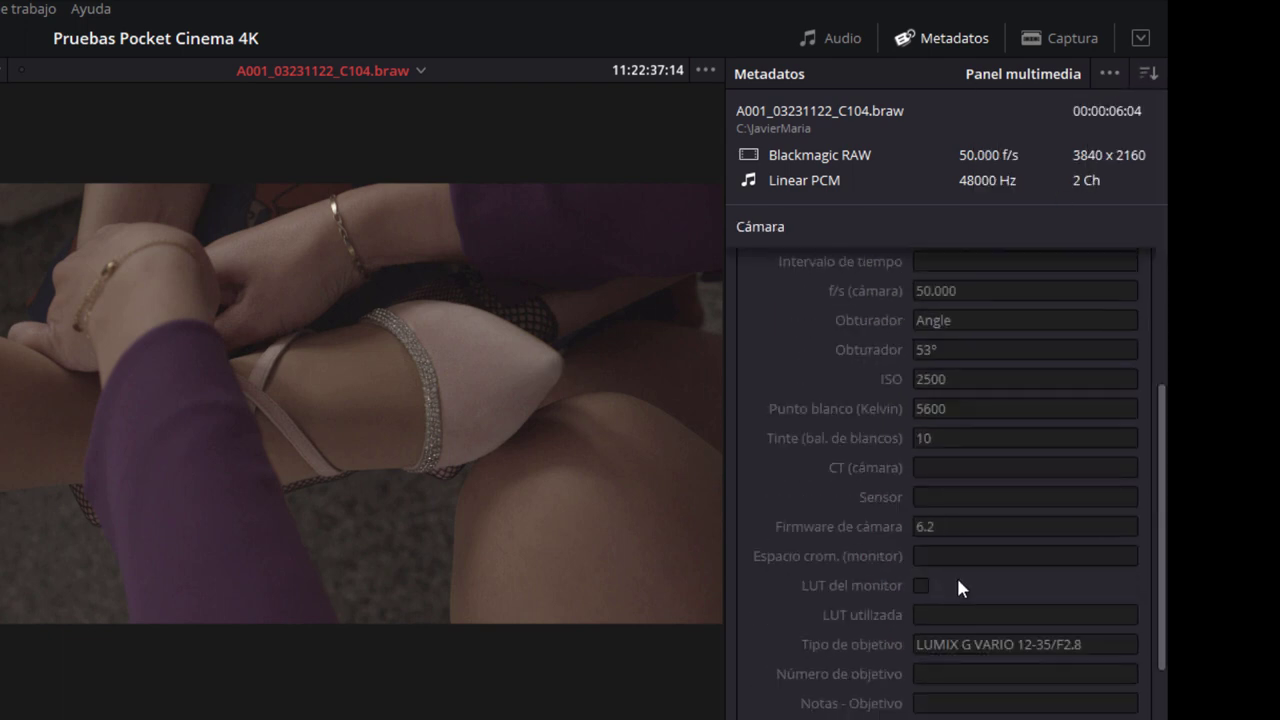
scroll(975, 620, down, 4)
scroll(988, 650, up, 8)
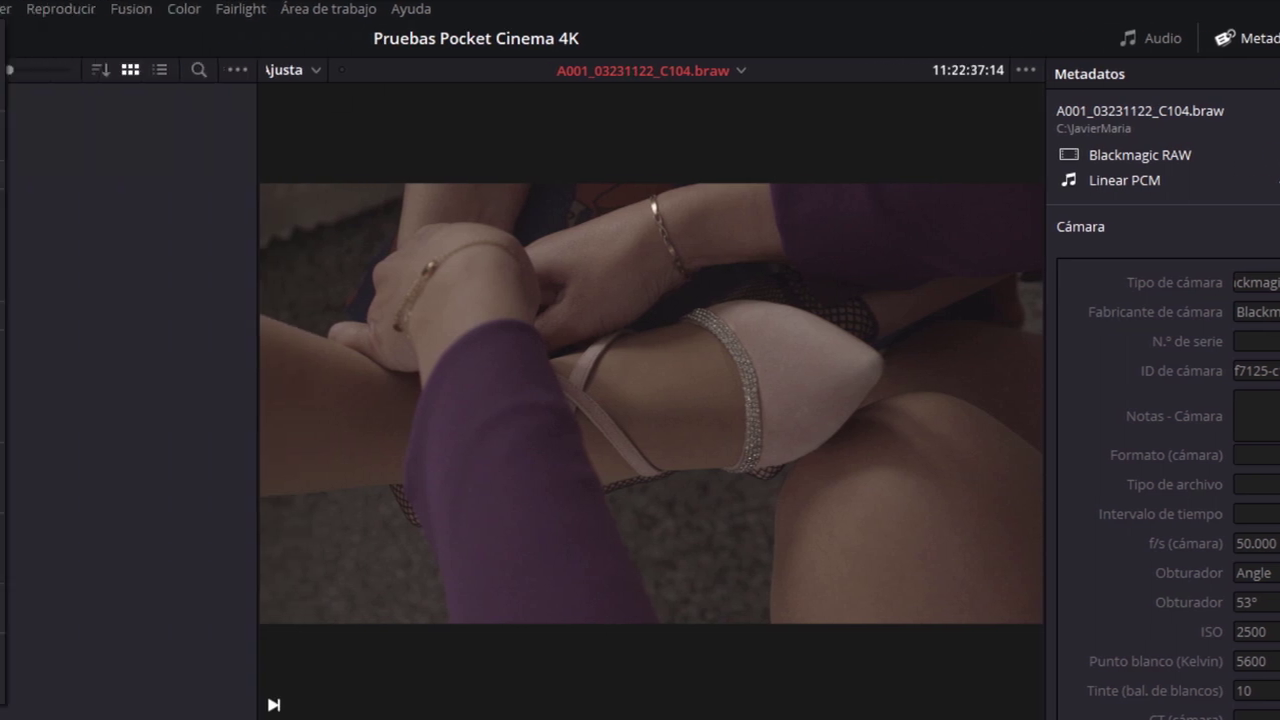
Open Project Settings and check the 1920 x 1080 resolution and 25 fps playback rate.
click(134, 11)
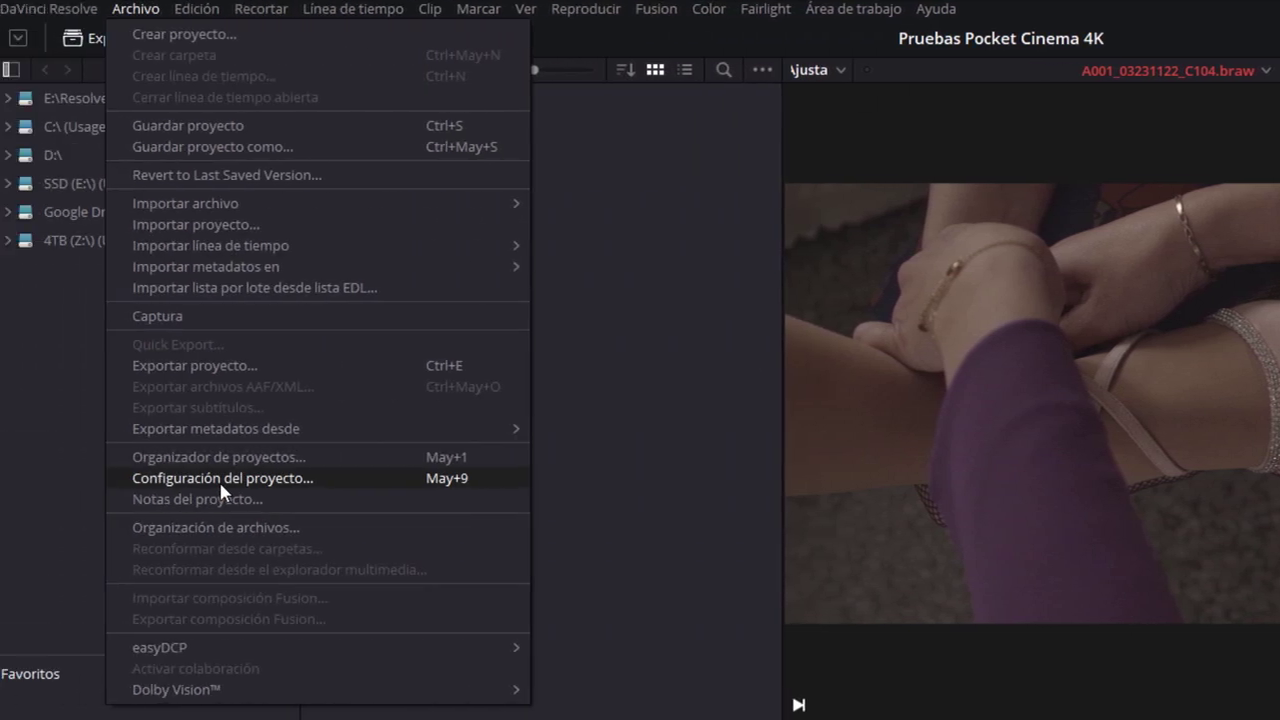
click(225, 478)
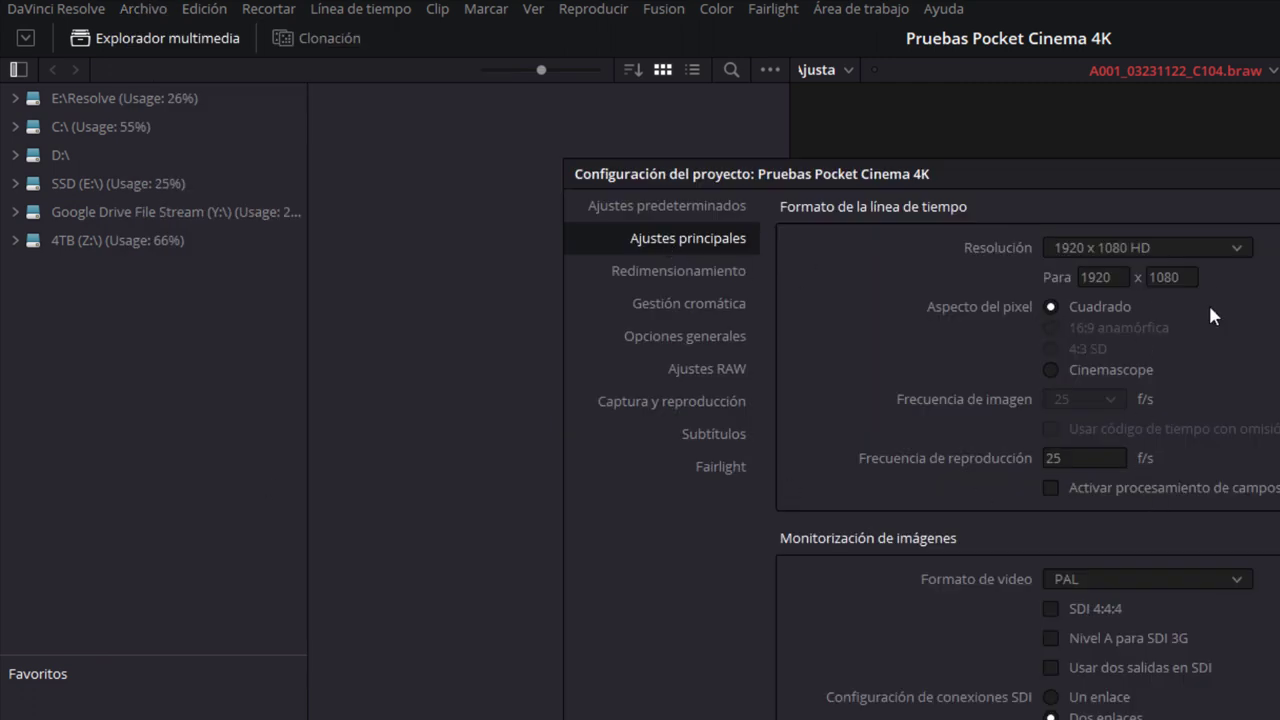
click(1112, 277)
click(1080, 458)
Switch the H.264 encoder (Codificador) to NVIDIA.
key(Return)
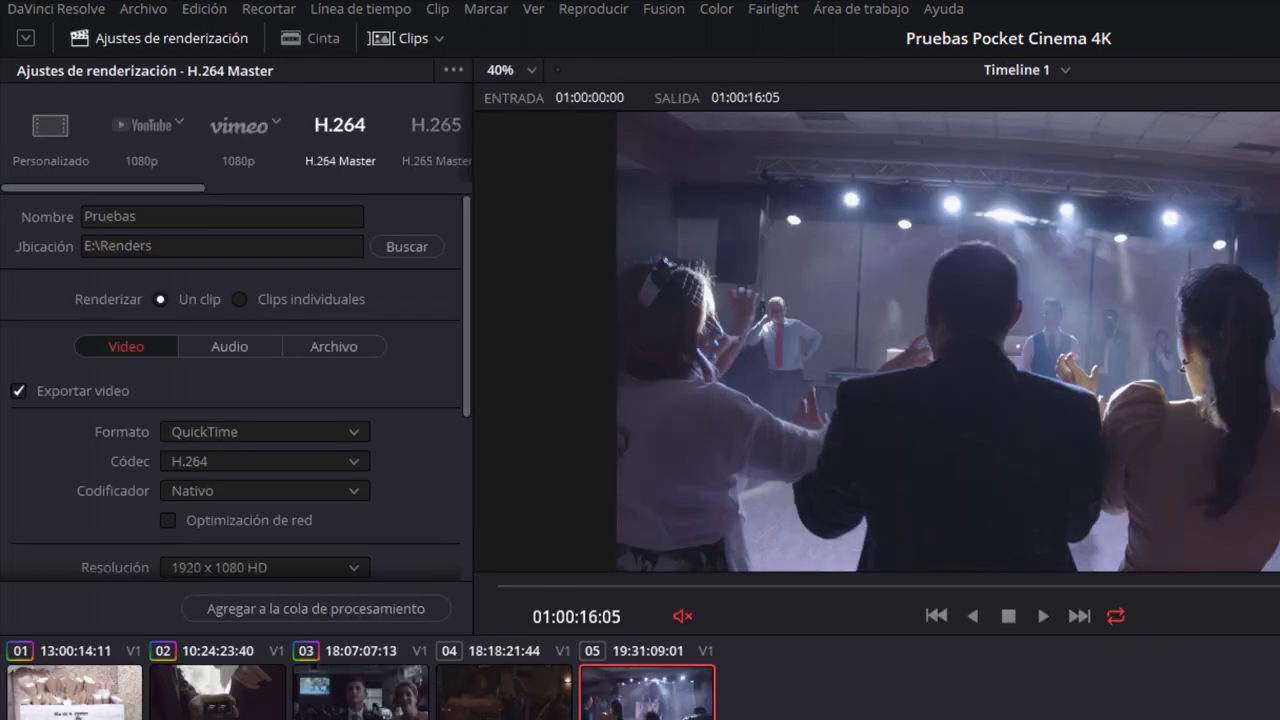
click(202, 491)
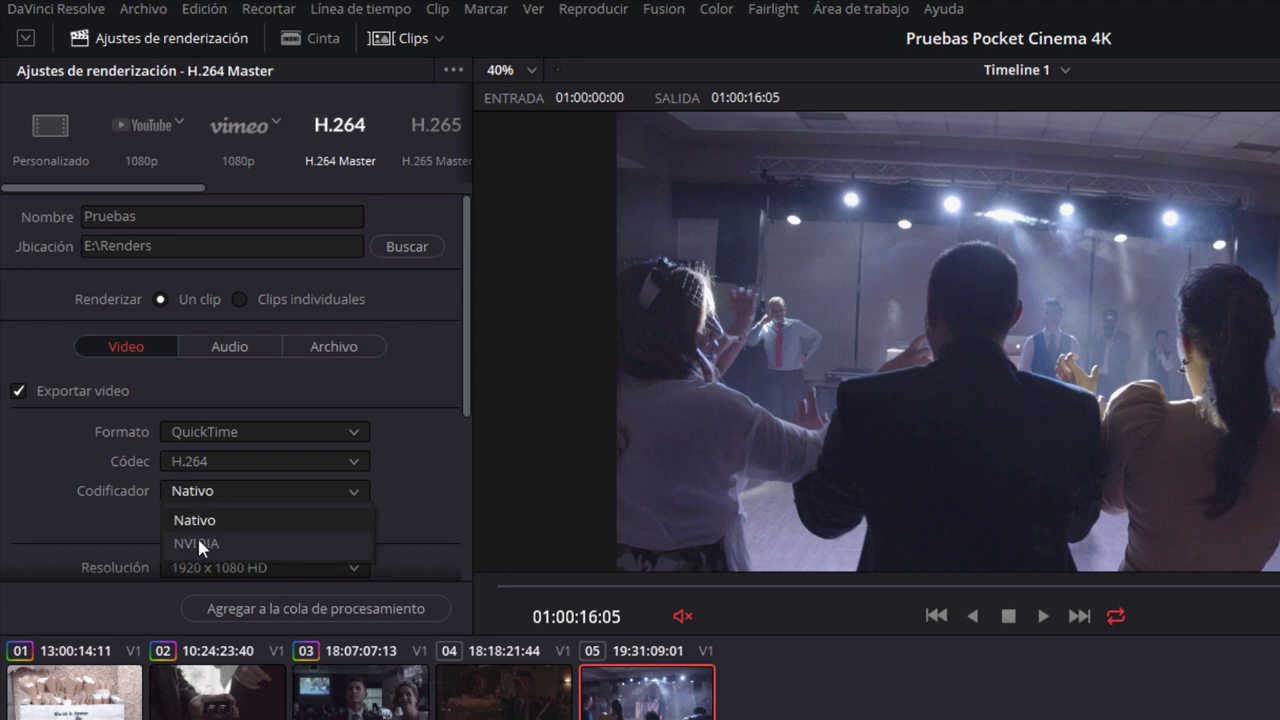
click(257, 543)
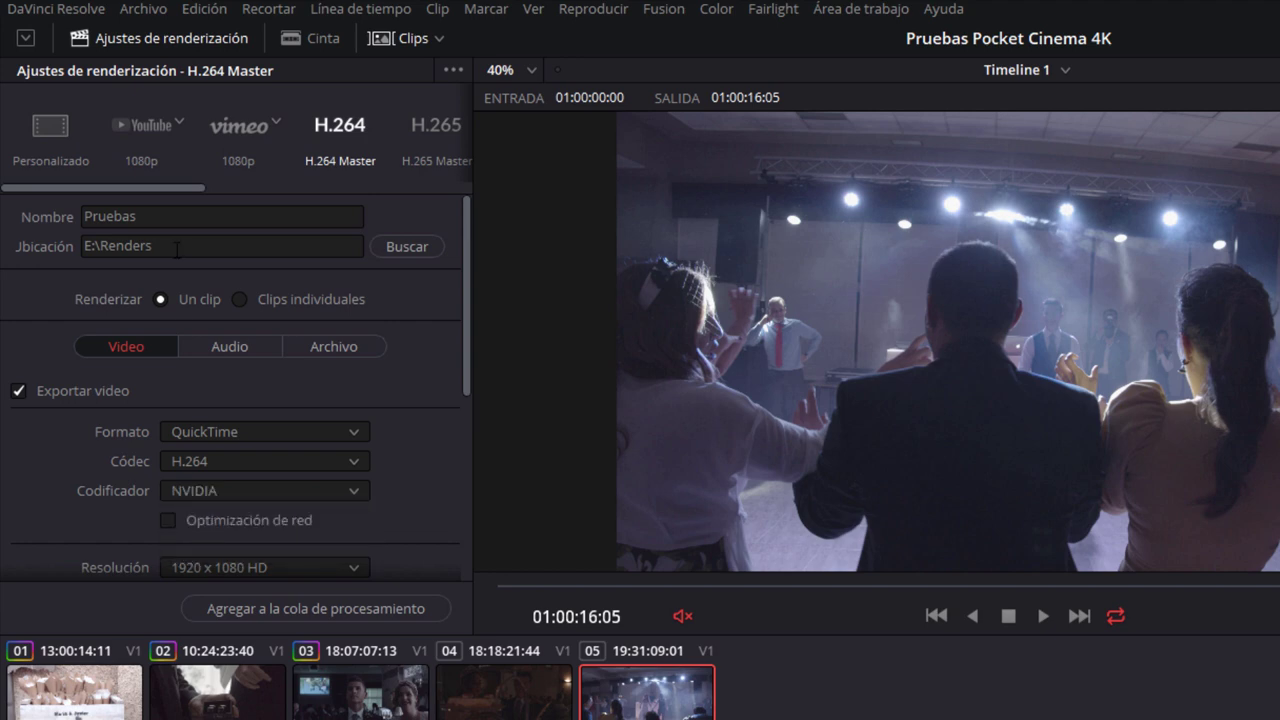
Rename the output to Pruebas2, add it to the render queue and start rendering.
click(175, 216)
text(2_)
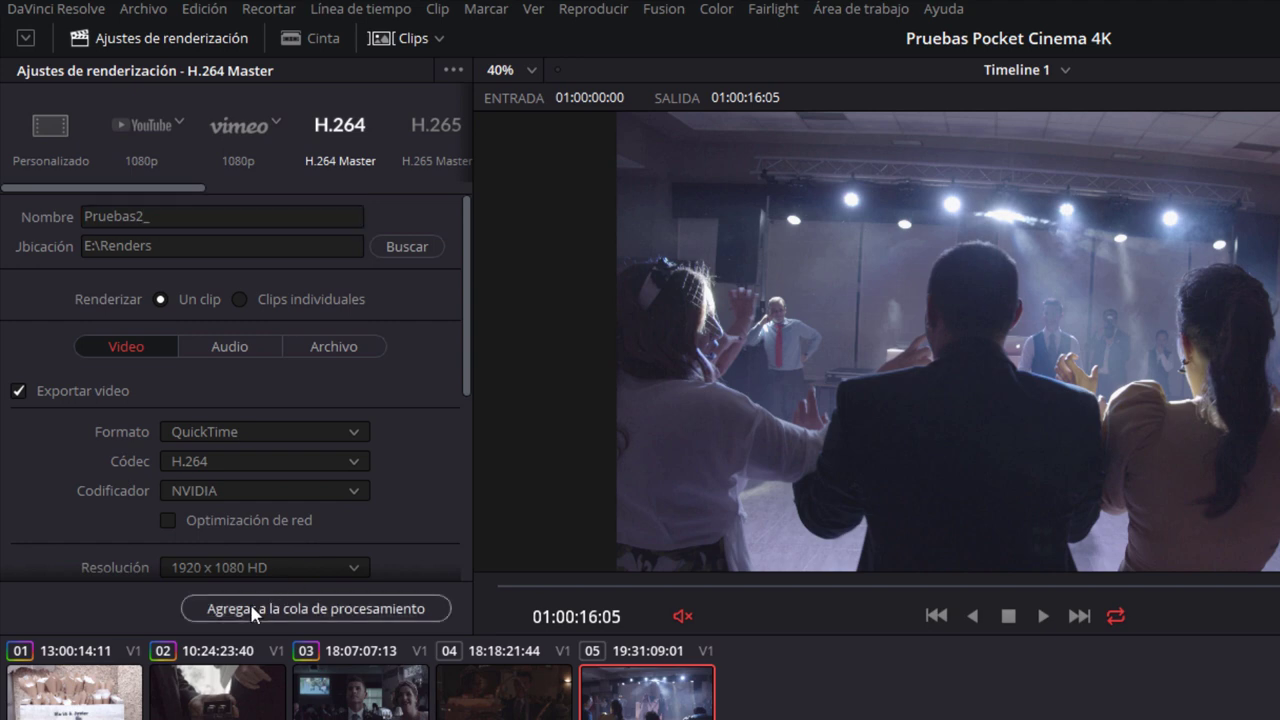
click(250, 605)
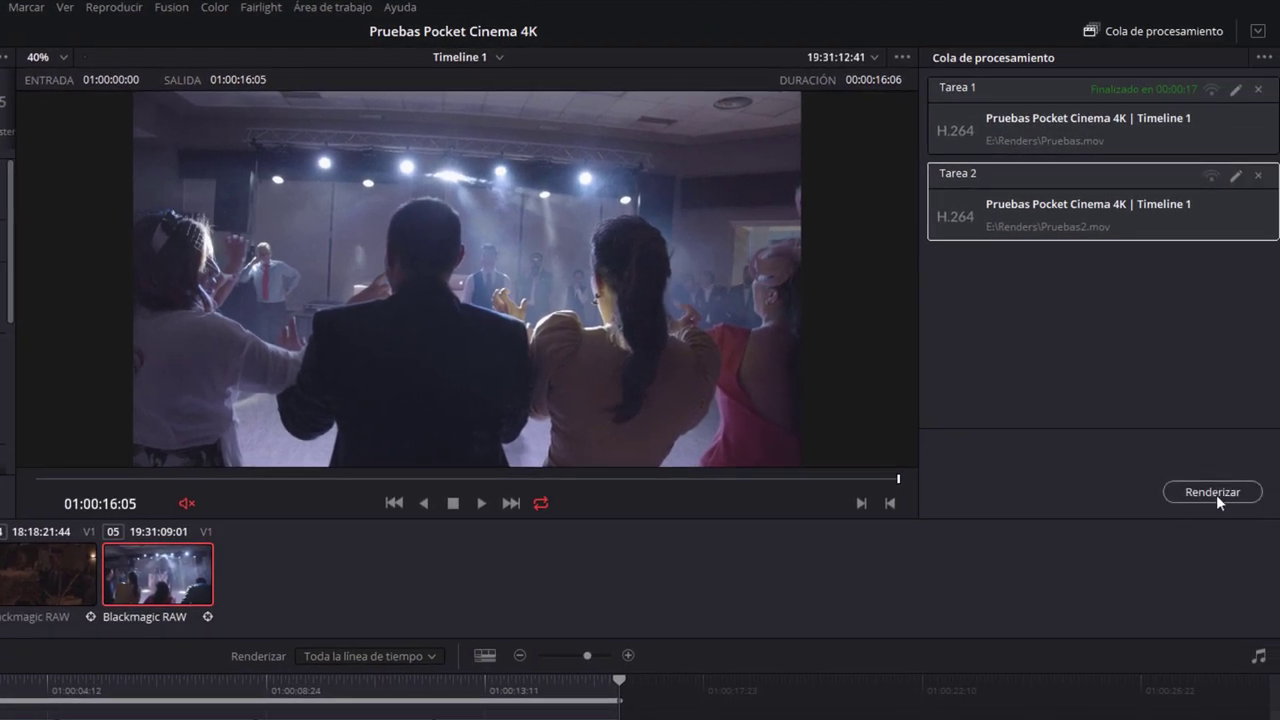
click(1216, 495)
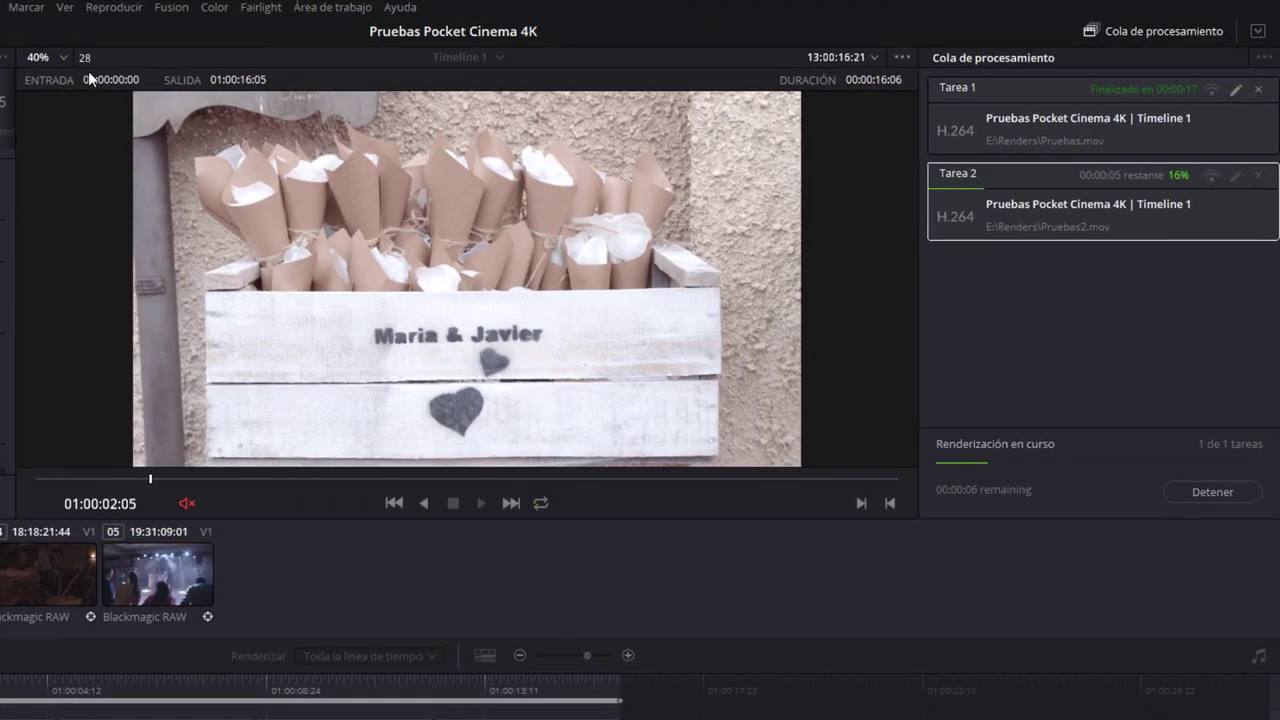
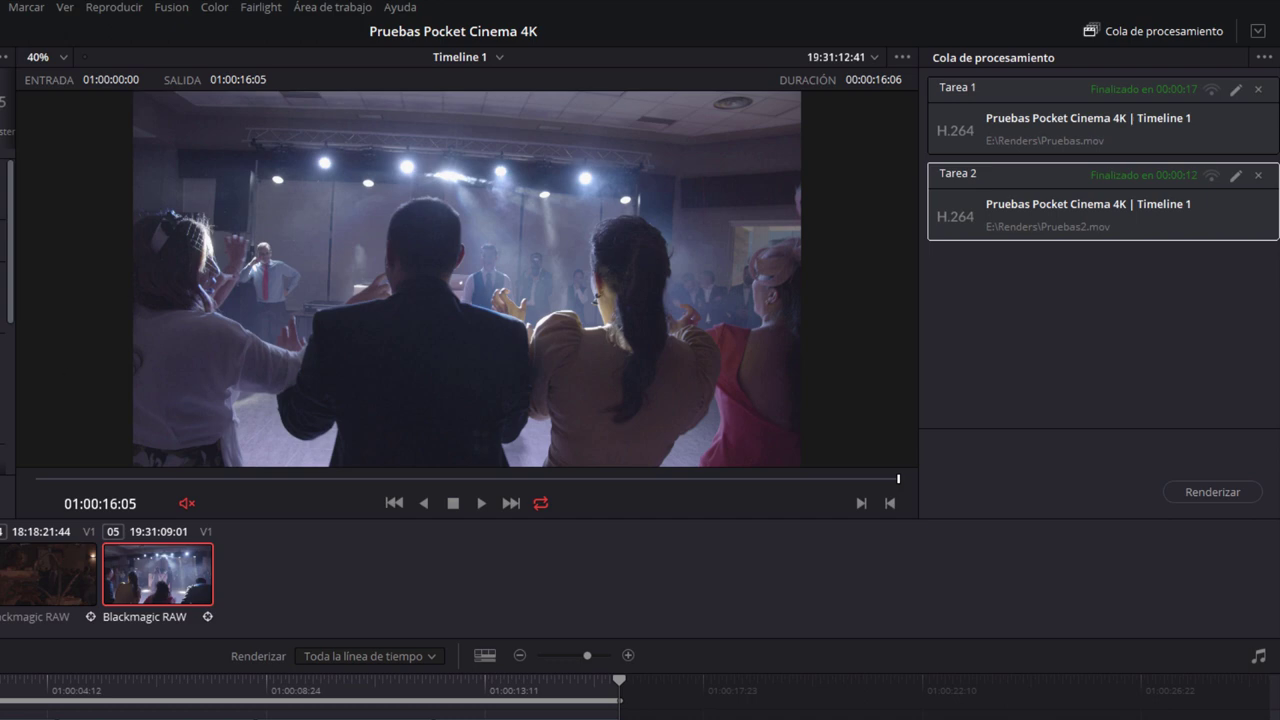
Open the Pruebas multicámara entrelazado project and display its media pool next to the viewer.
key(shift+1)
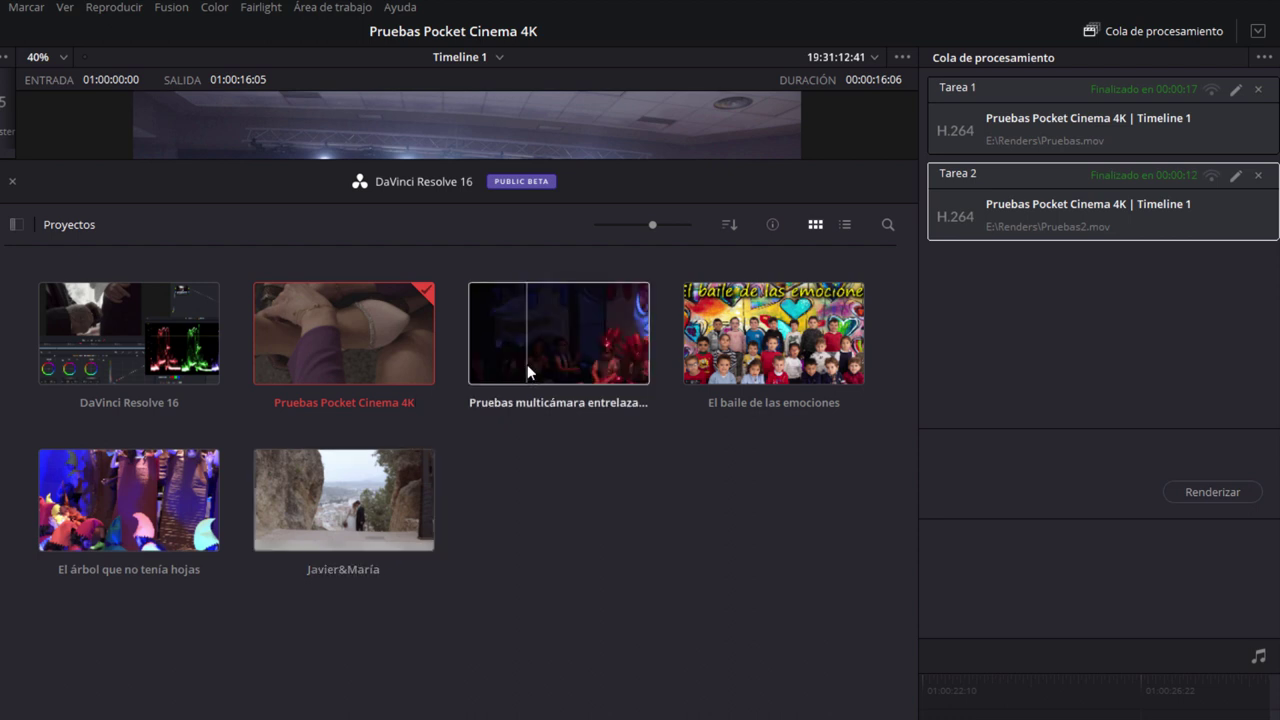
double_click(516, 336)
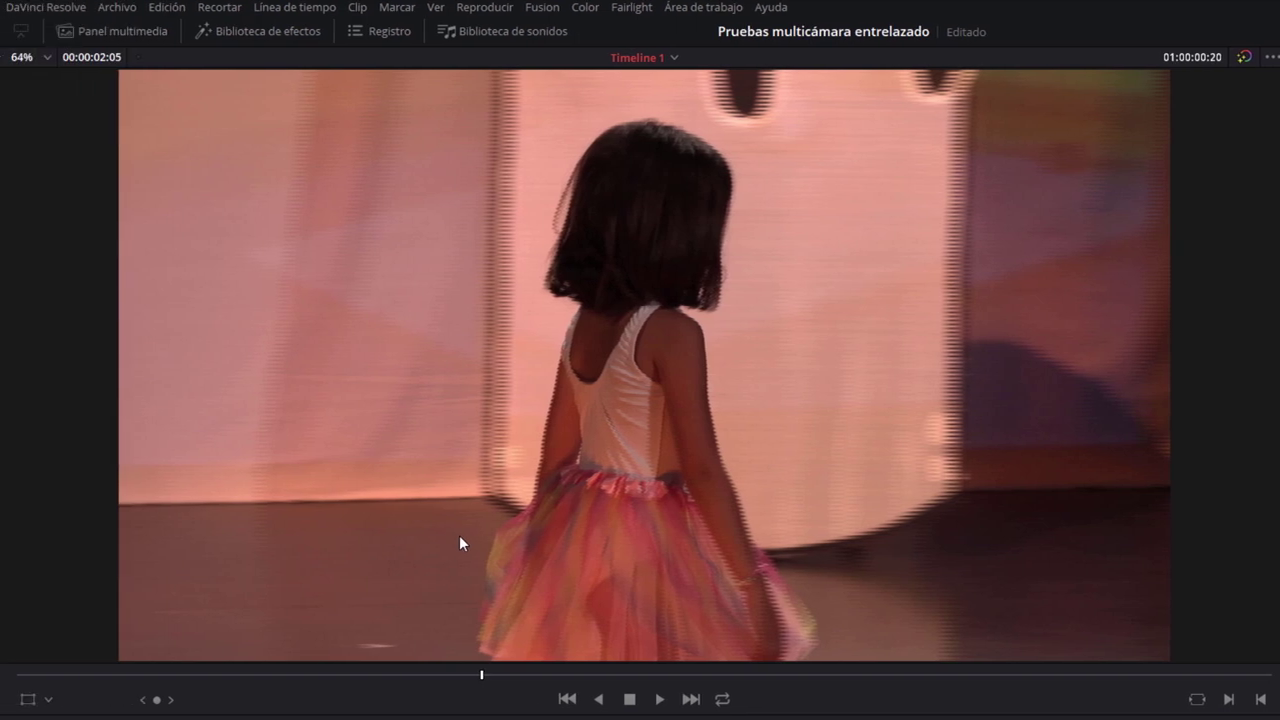
click(102, 31)
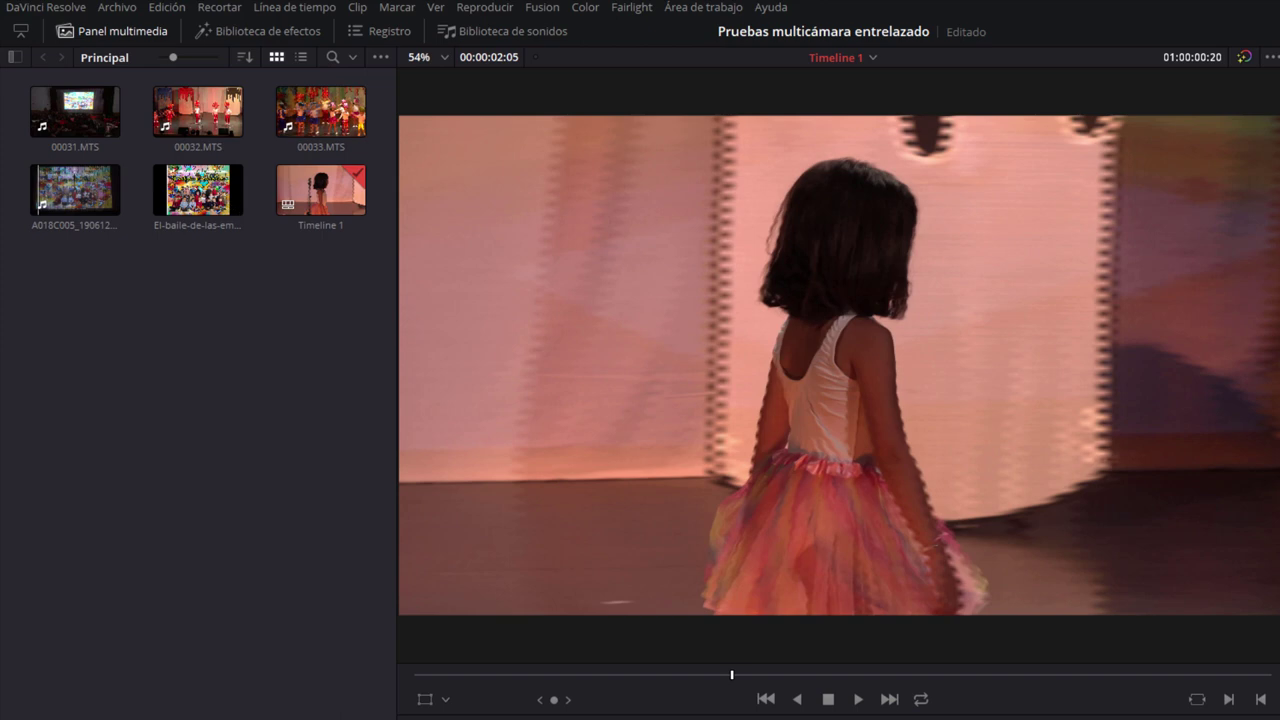
Turn on deinterlacing in the A018C005 camera clip's attributes.
click(684, 675)
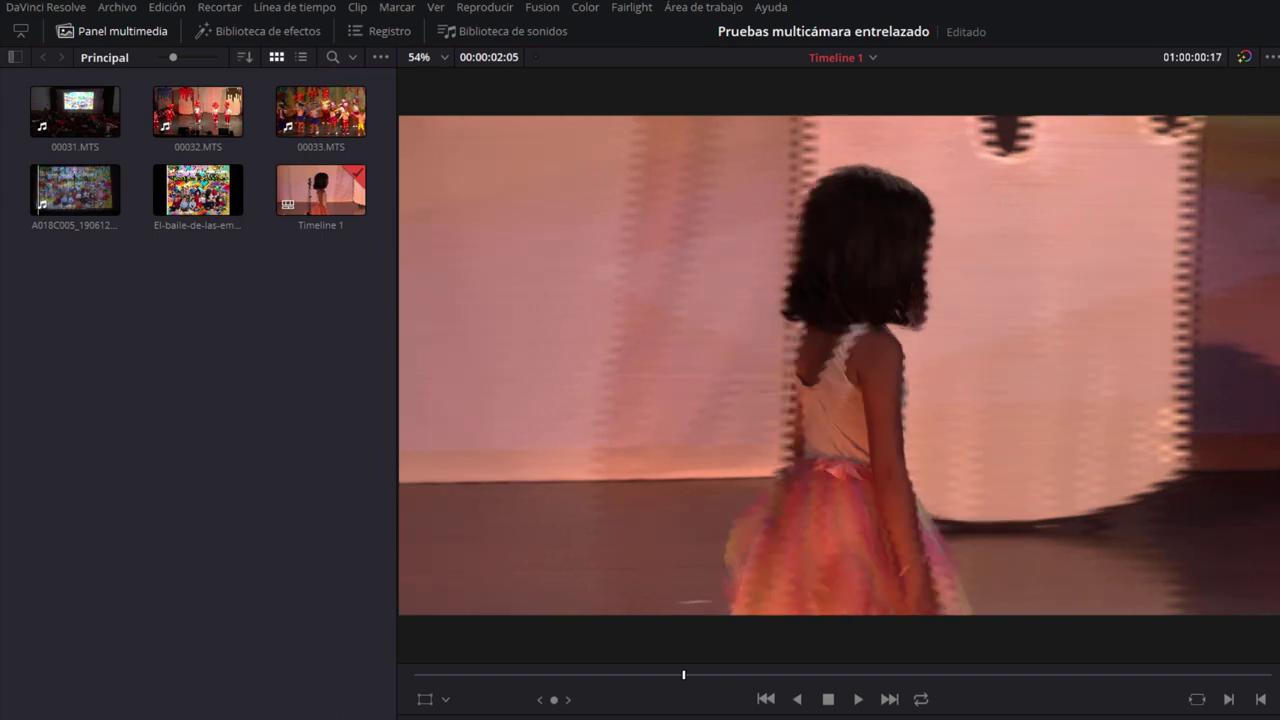
right_click(69, 189)
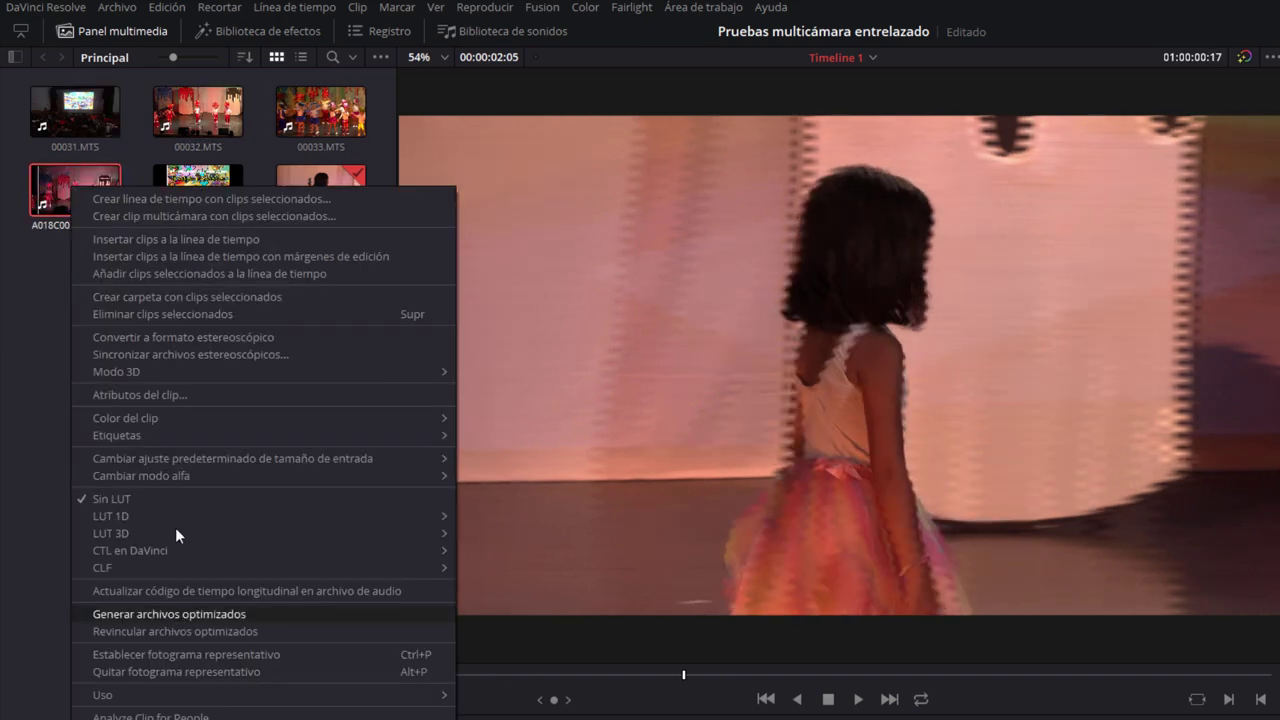
click(192, 394)
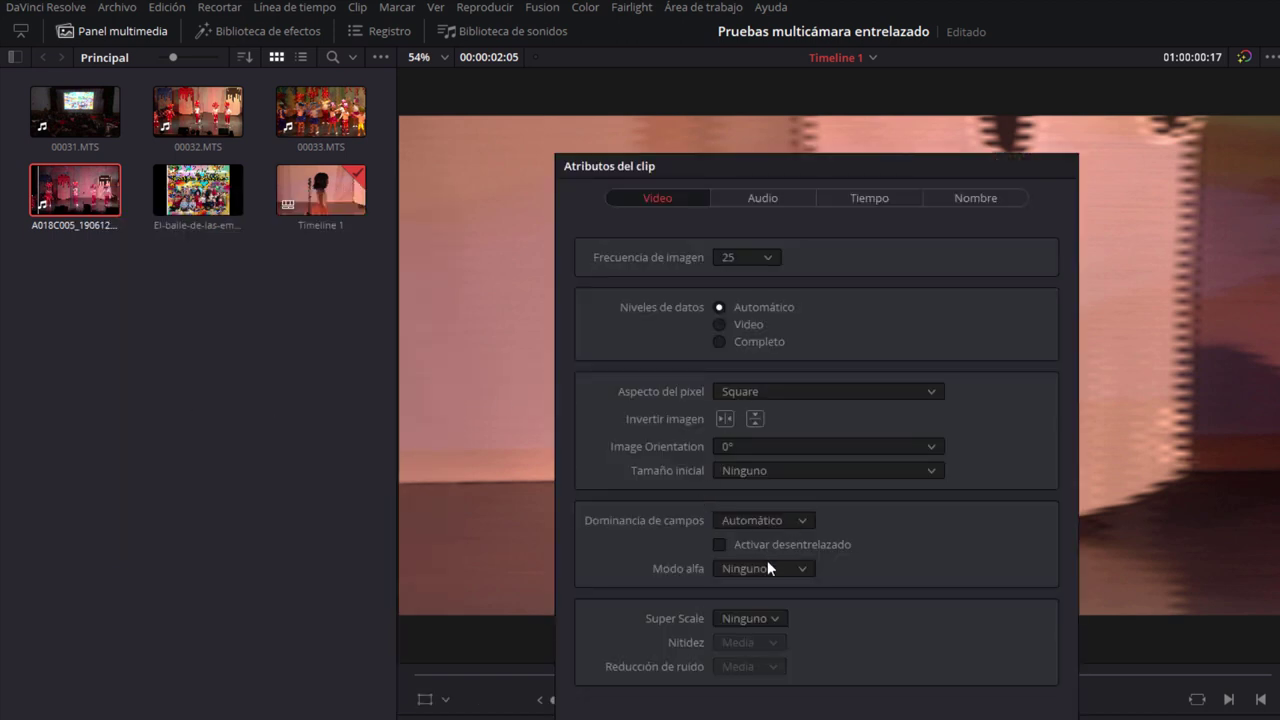
drag(778, 164, 1216, 277)
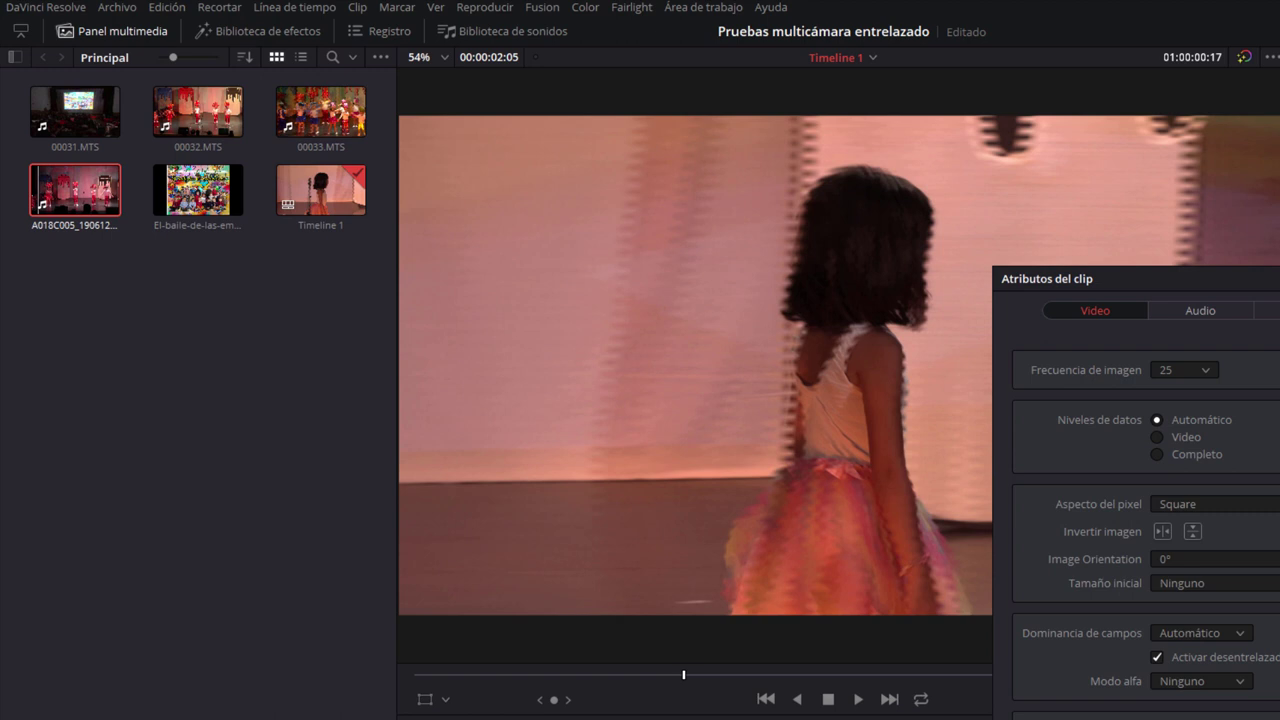
key(Return)
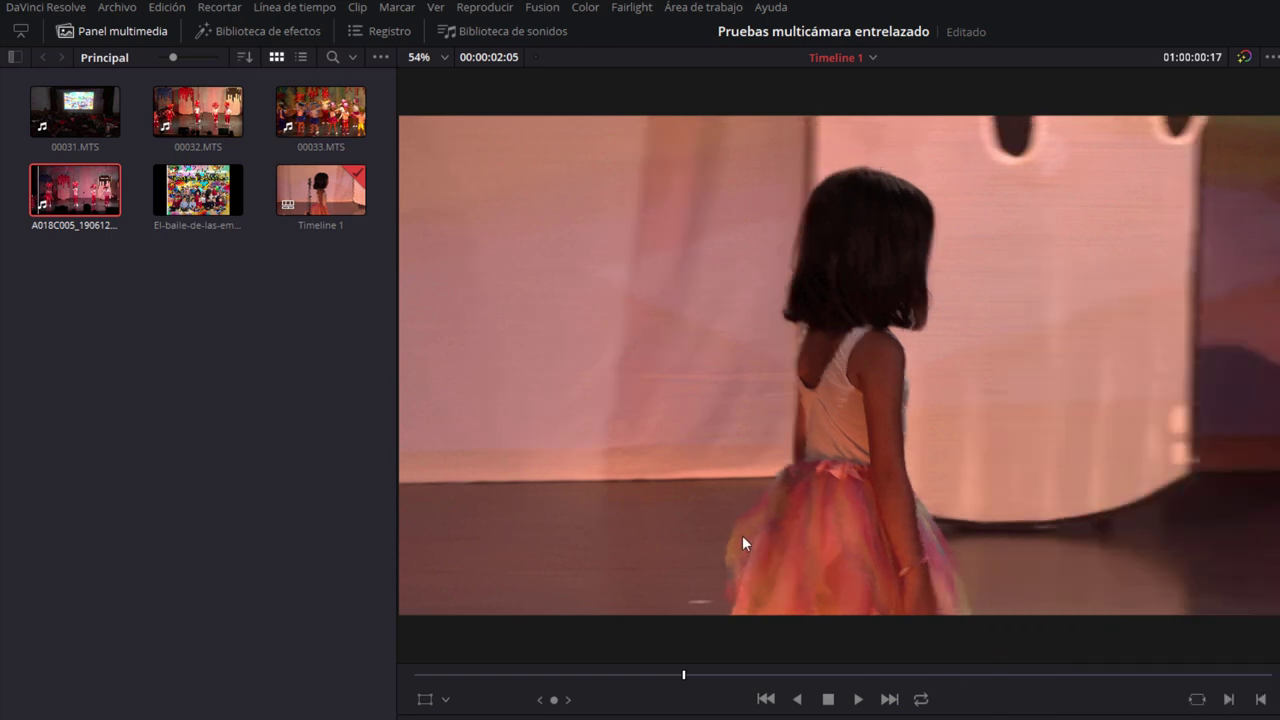
Select clips 00031 through 00033 and review their shared clip attributes.
click(77, 101)
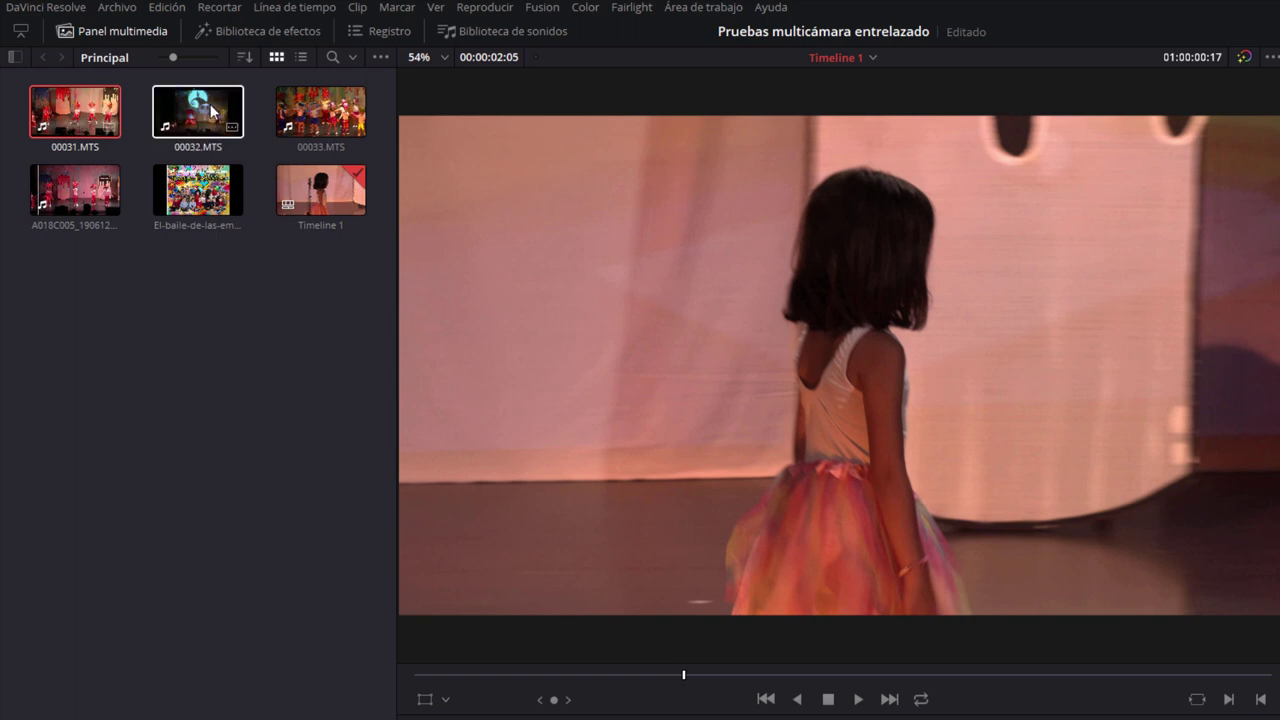
shift+click(309, 121)
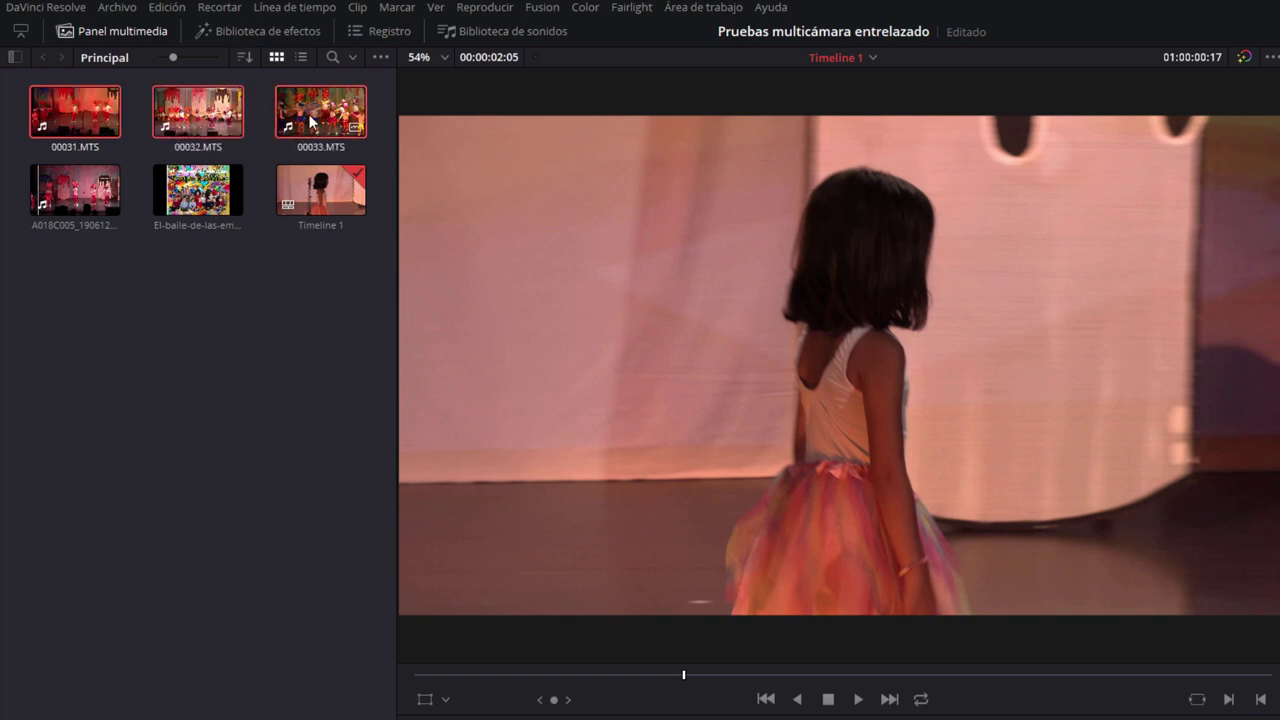
right_click(165, 109)
click(227, 314)
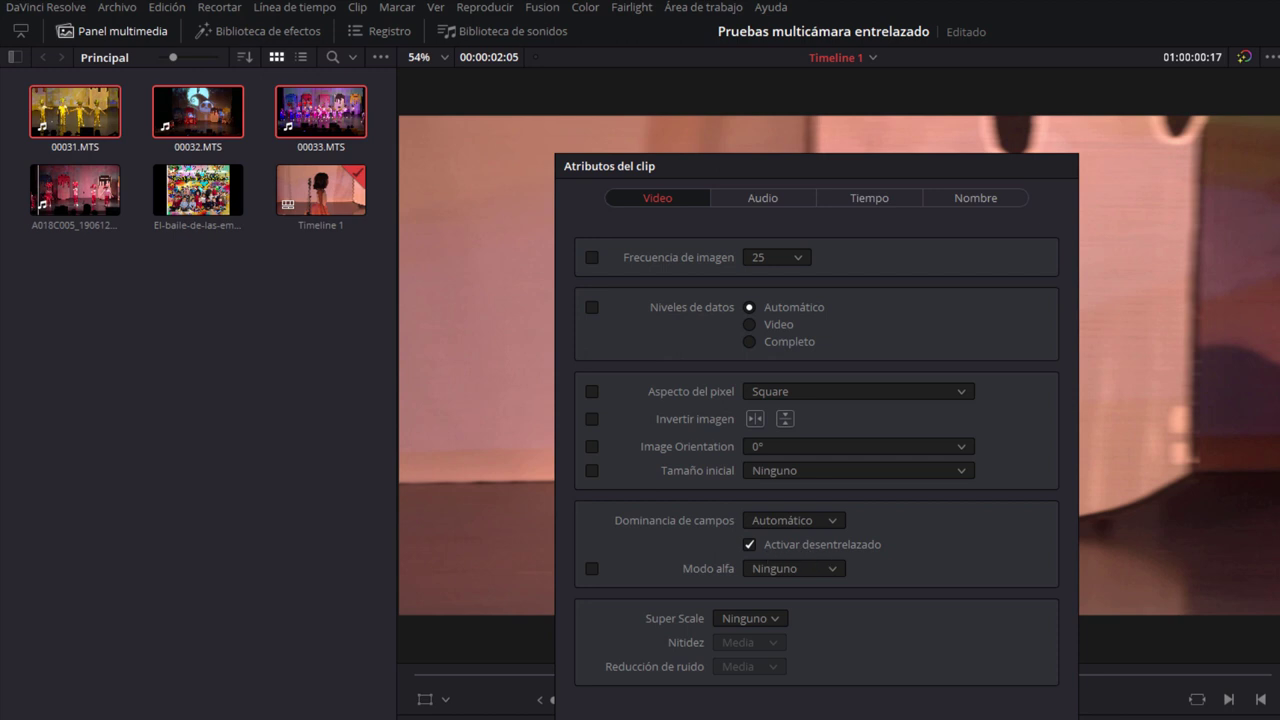
key(Return)
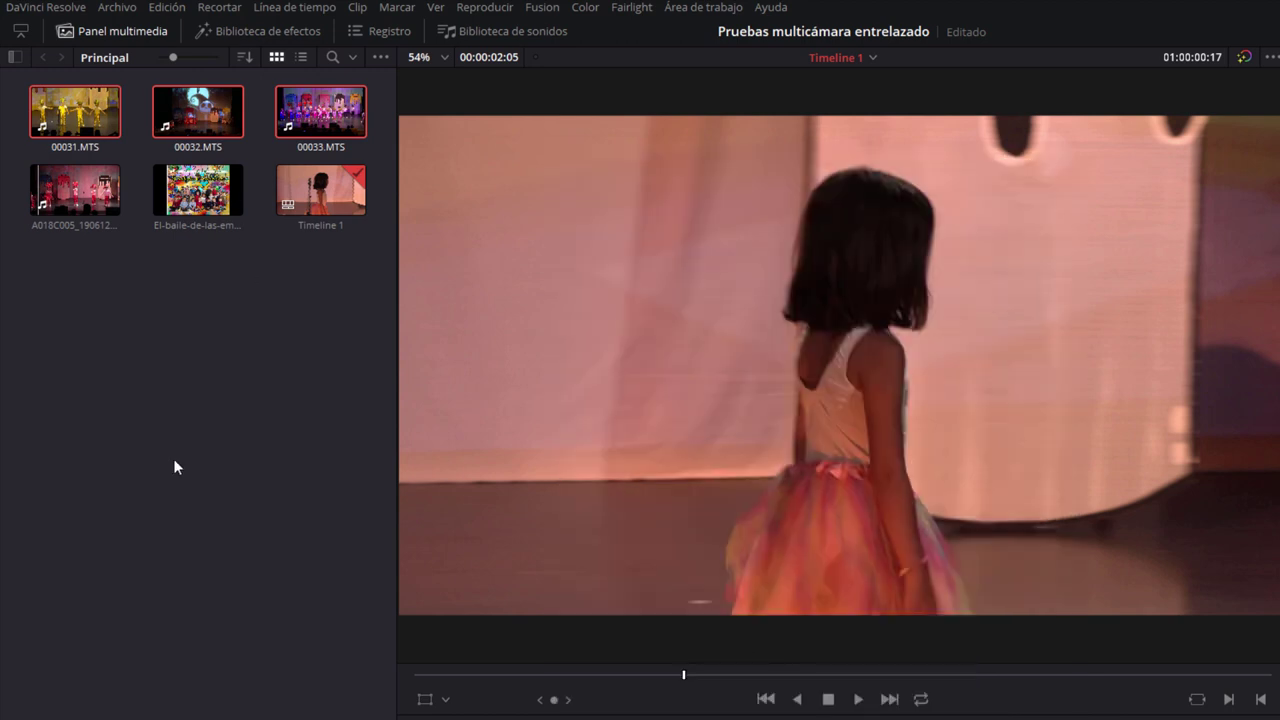
Inspect the clip attributes of 00032, then of 00031–00033 together.
click(174, 463)
click(213, 117)
right_click(213, 117)
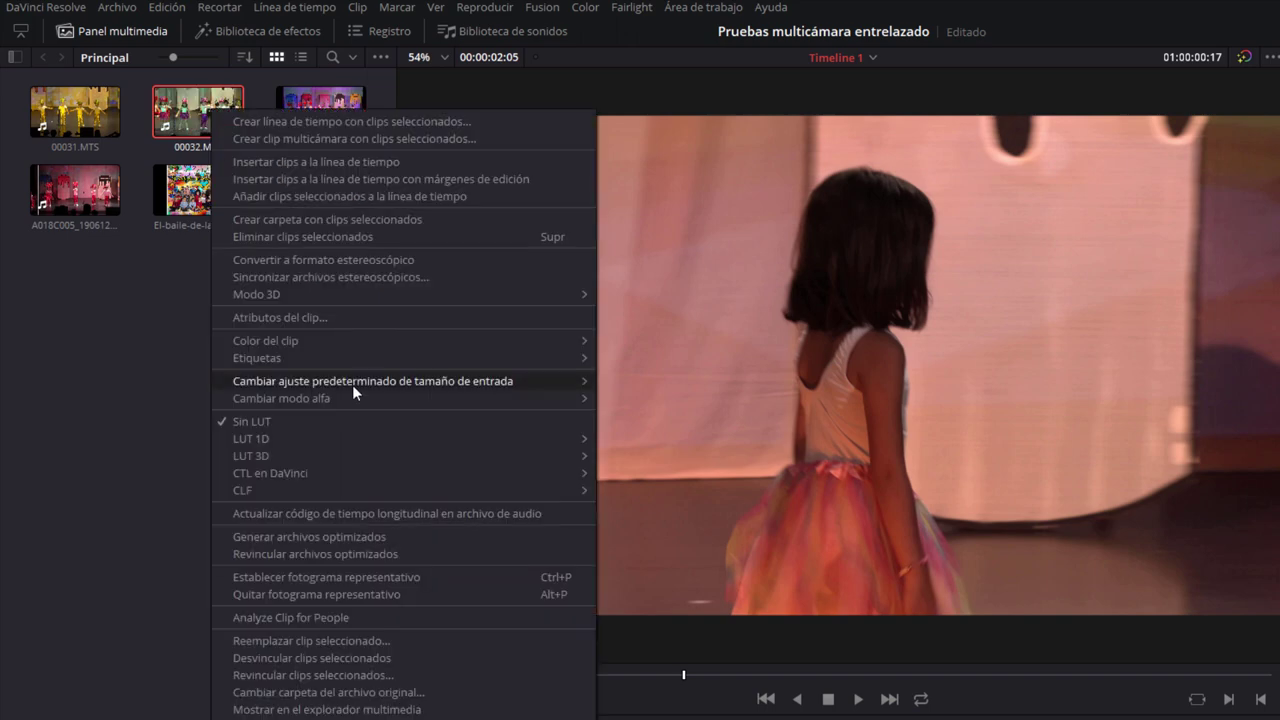
click(340, 321)
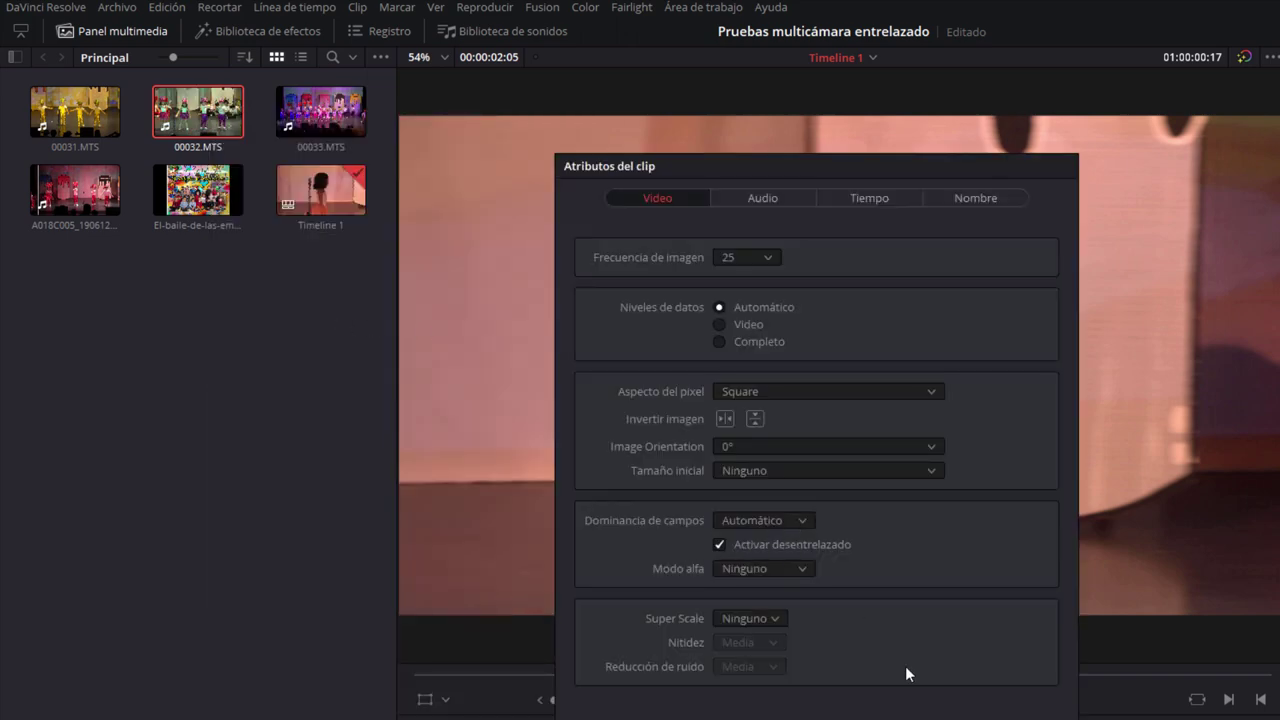
key(Return)
click(322, 127)
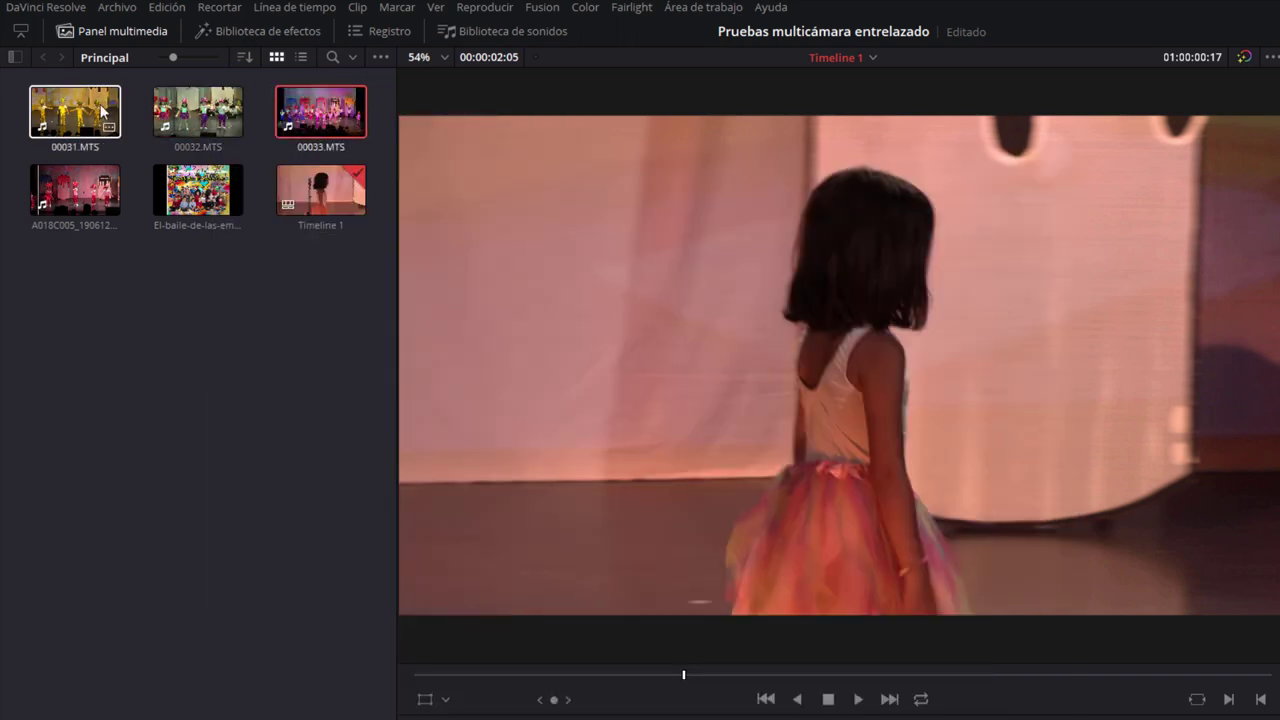
shift+click(100, 106)
right_click(100, 106)
click(216, 318)
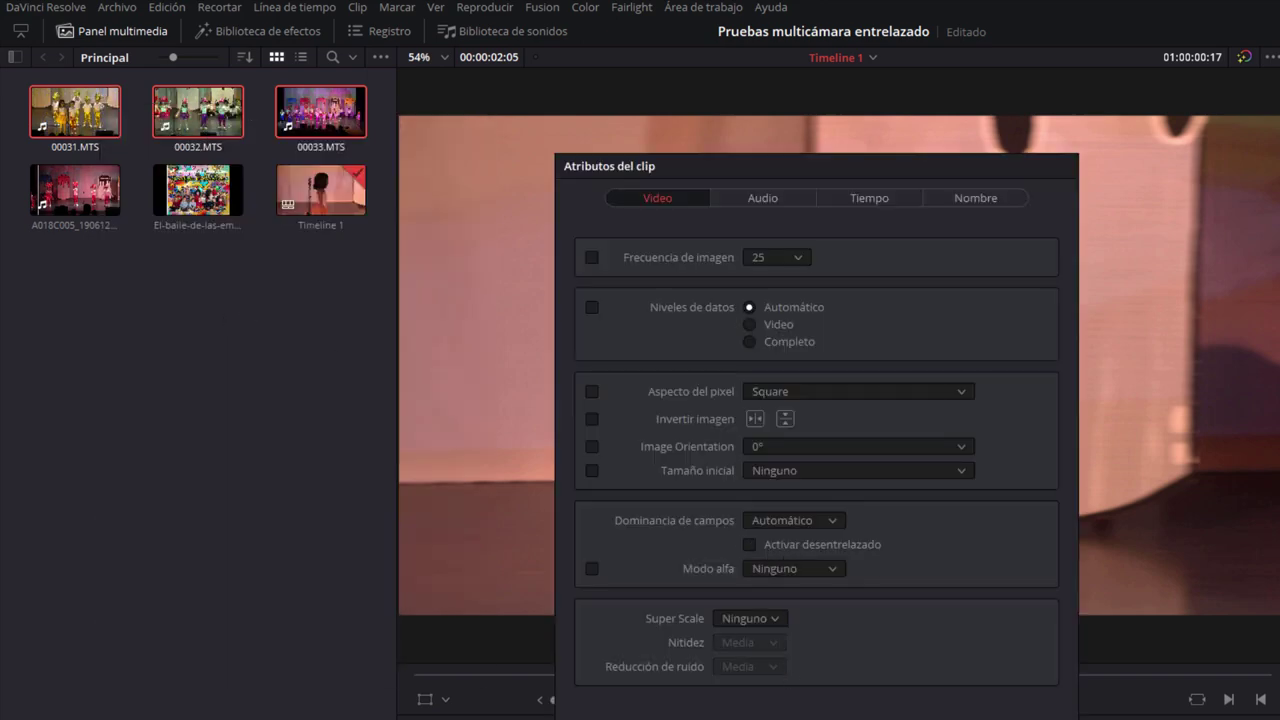
key(Escape)
Check the individual clip attributes of 00032.MTS and 00031.MTS.
click(206, 112)
right_click(206, 111)
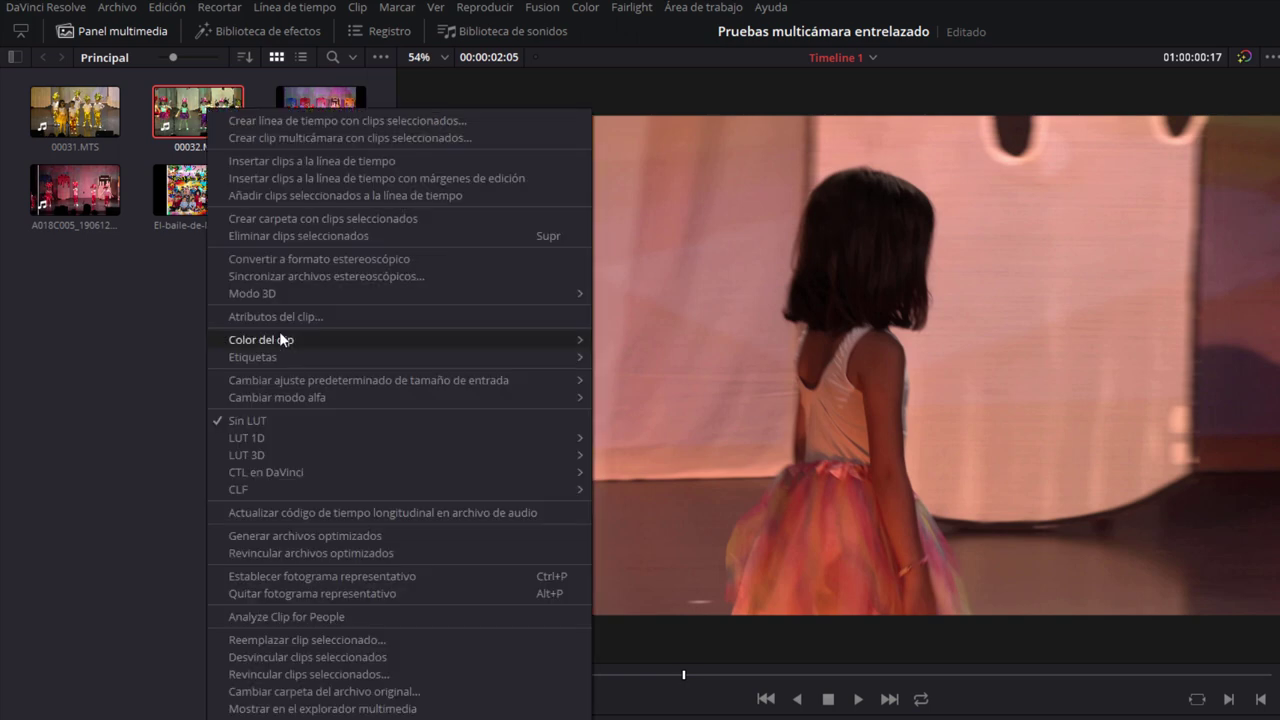
click(285, 316)
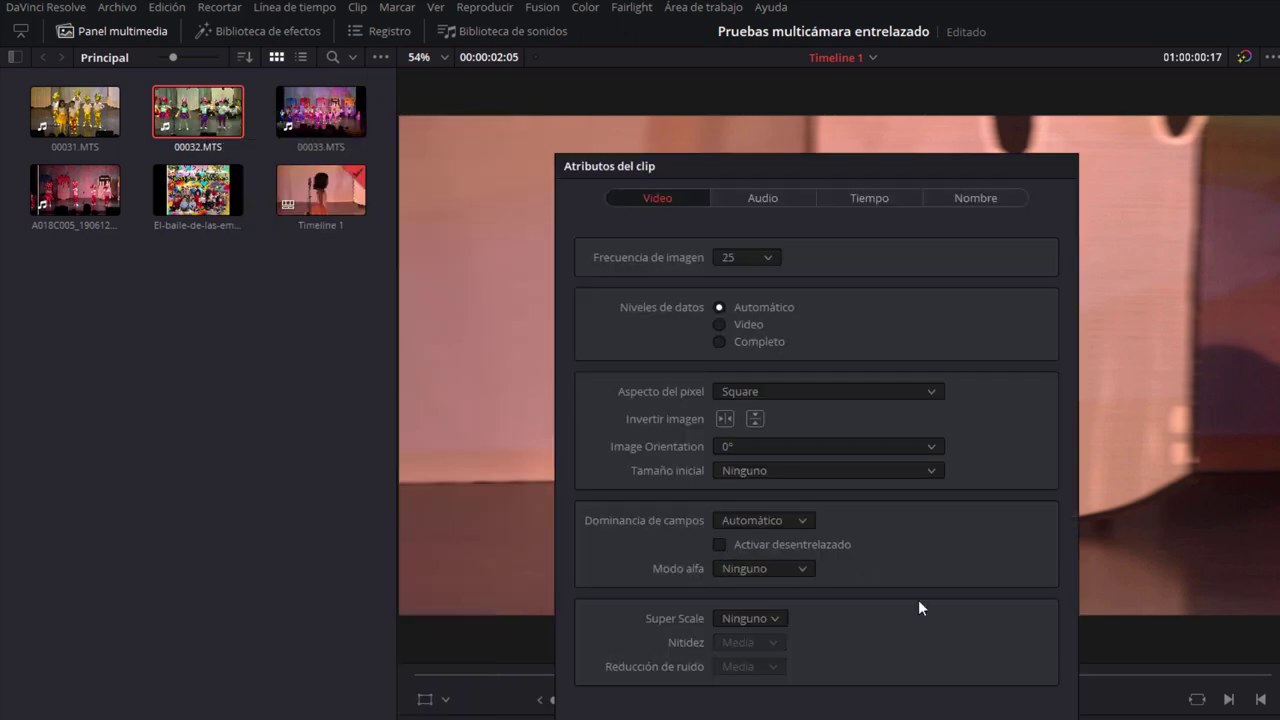
key(Escape)
click(80, 112)
right_click(79, 116)
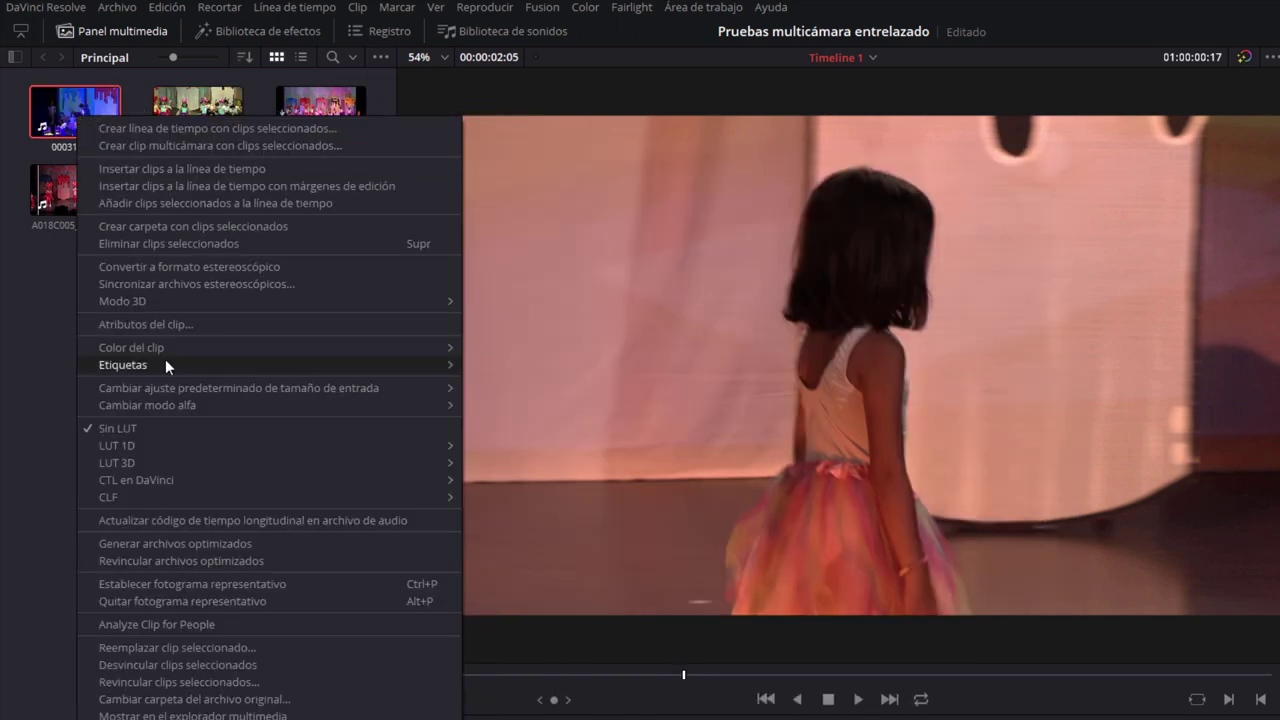
click(185, 325)
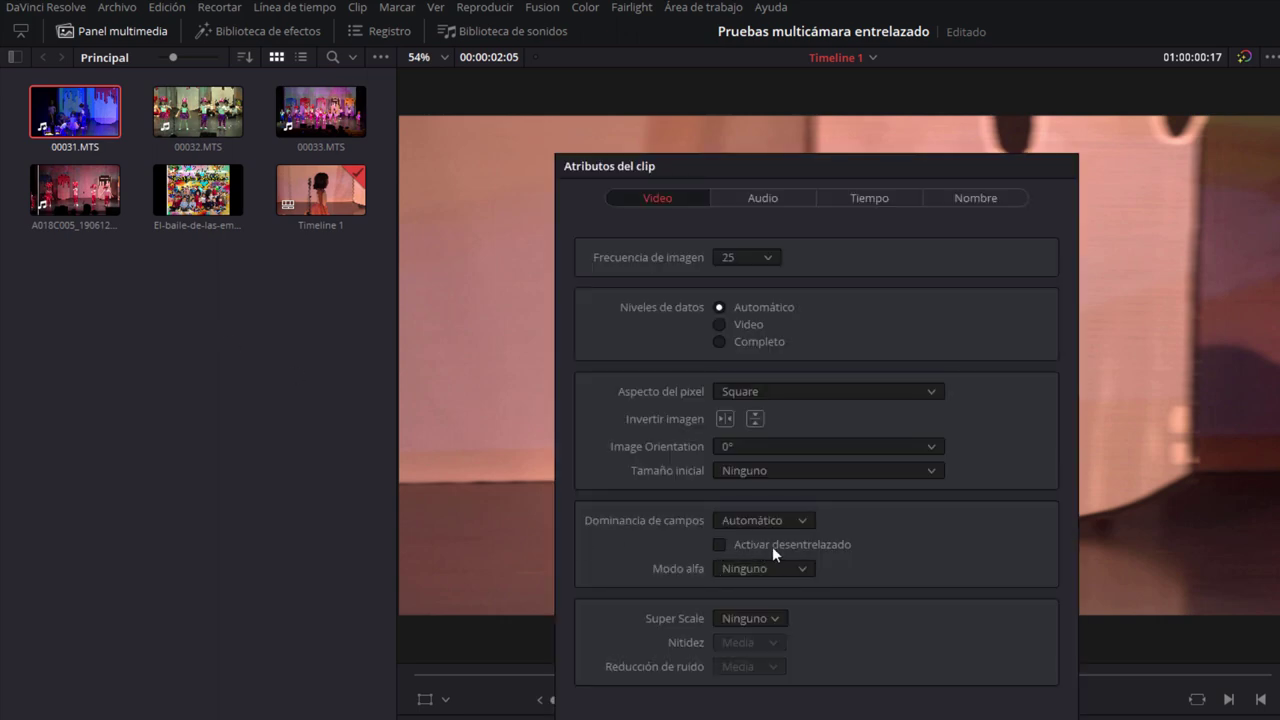
key(Escape)
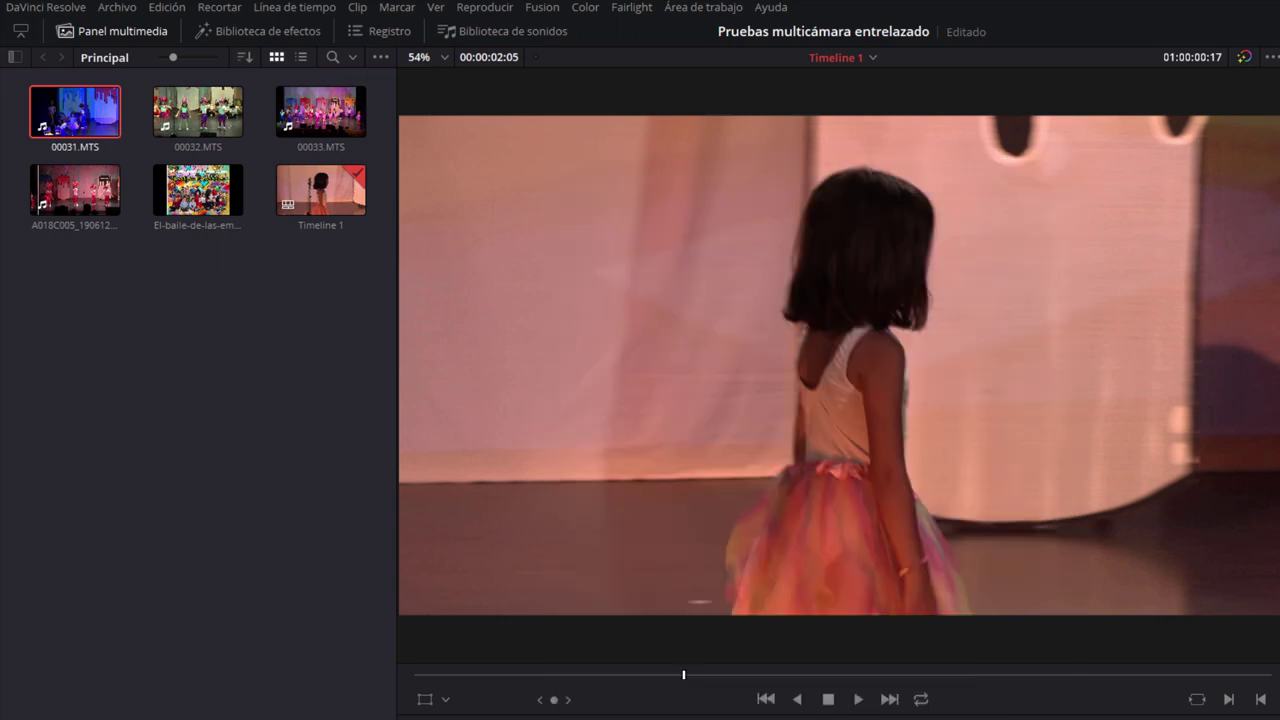
Enable deinterlacing for 00031, 00032 and 00033 together in their clip attributes.
click(320, 110)
shift+click(107, 110)
right_click(107, 110)
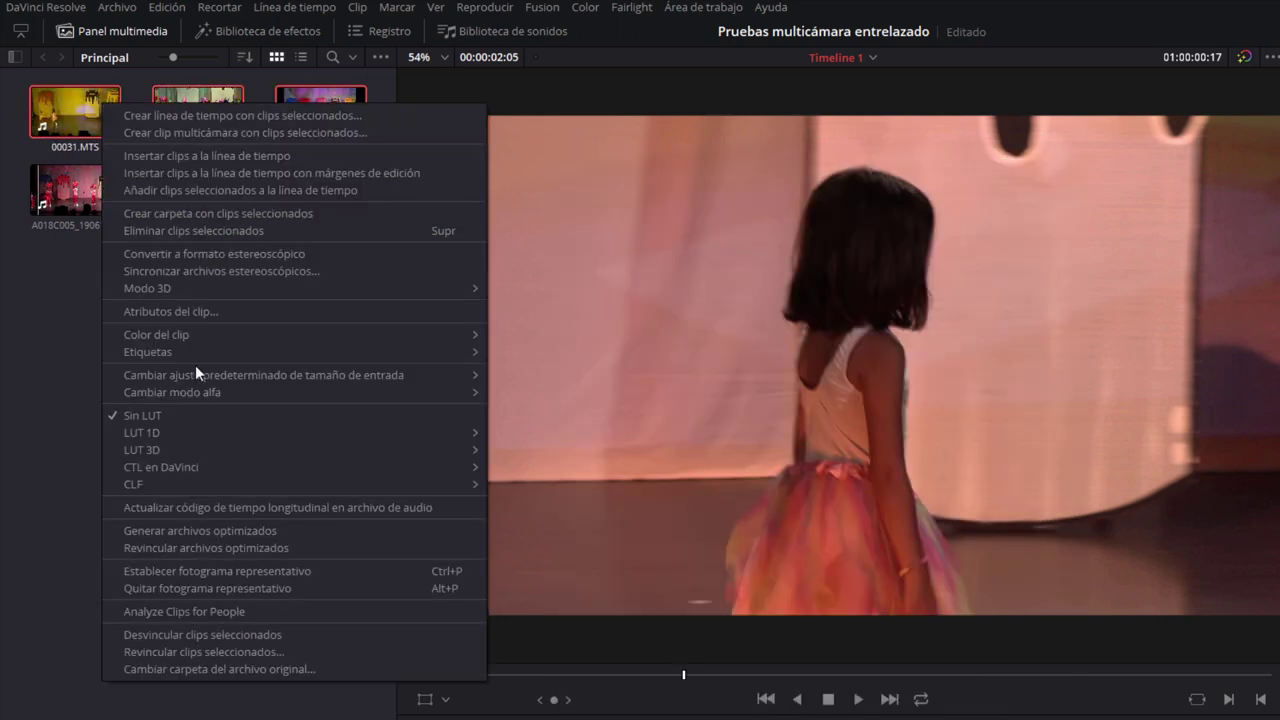
click(198, 314)
click(796, 550)
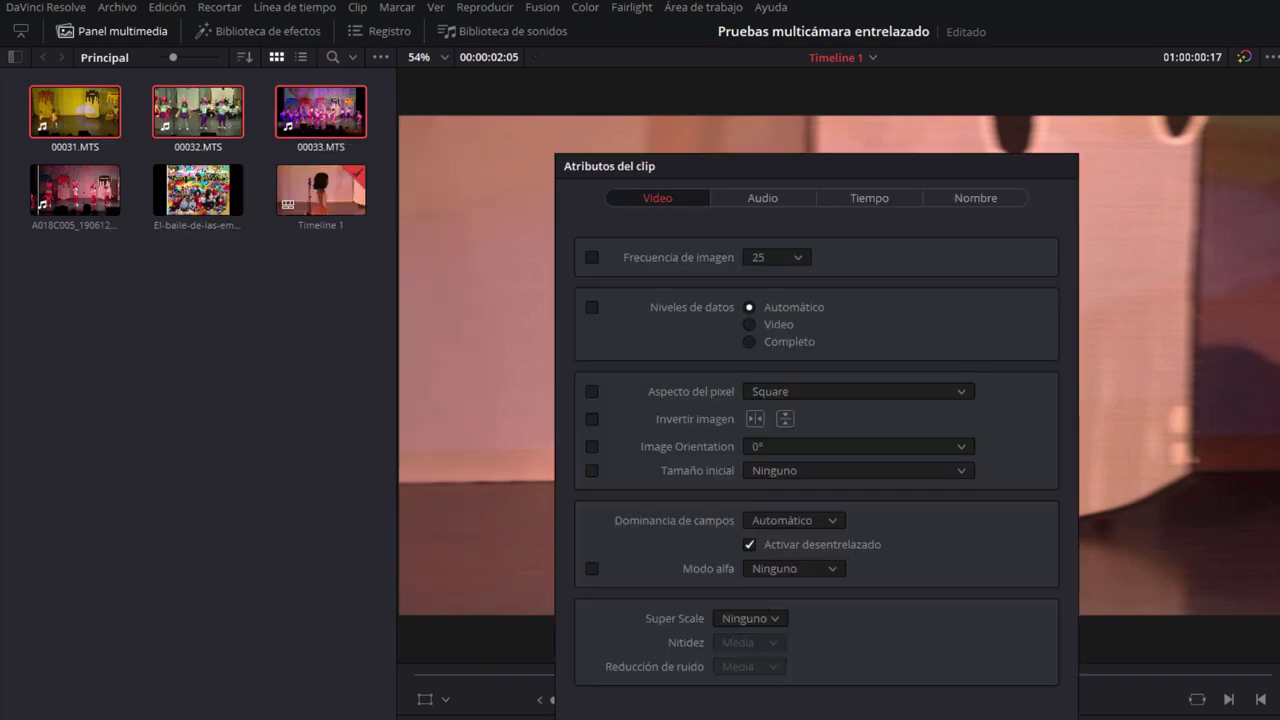
key(Return)
Verify deinterlacing is on in the attributes of 00032.MTS and 00033.MTS.
click(205, 108)
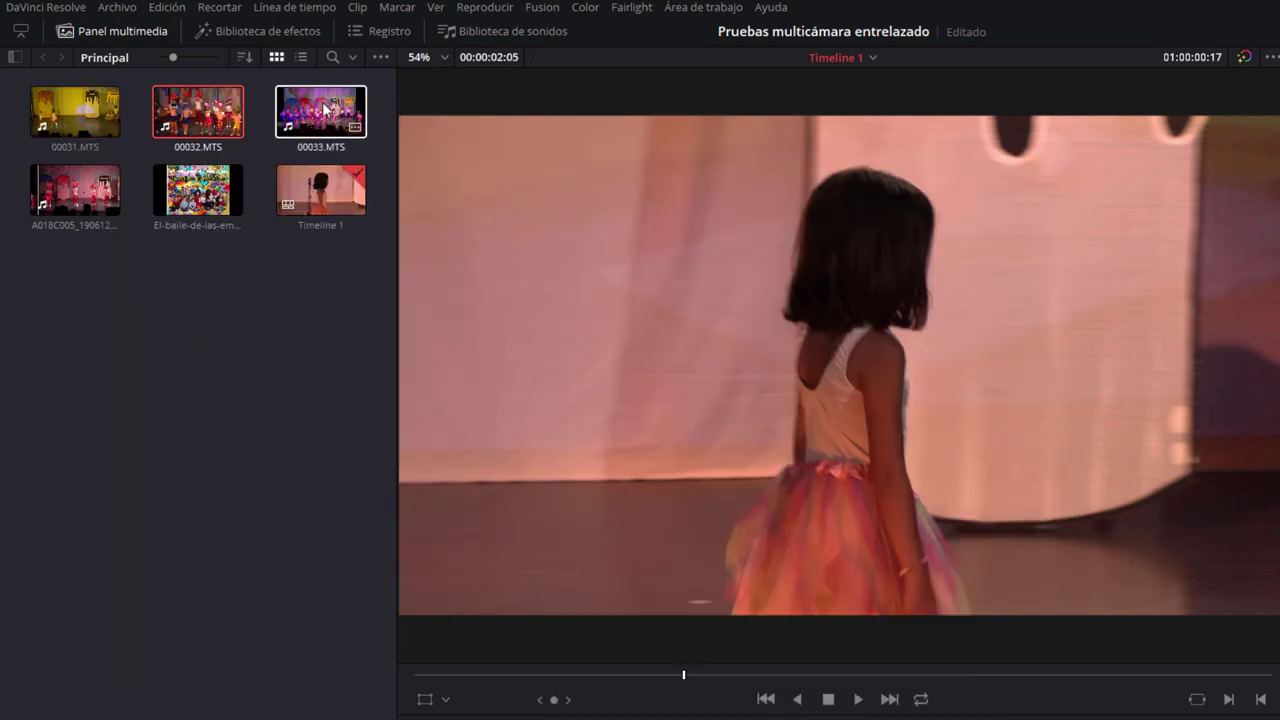
right_click(205, 108)
click(290, 310)
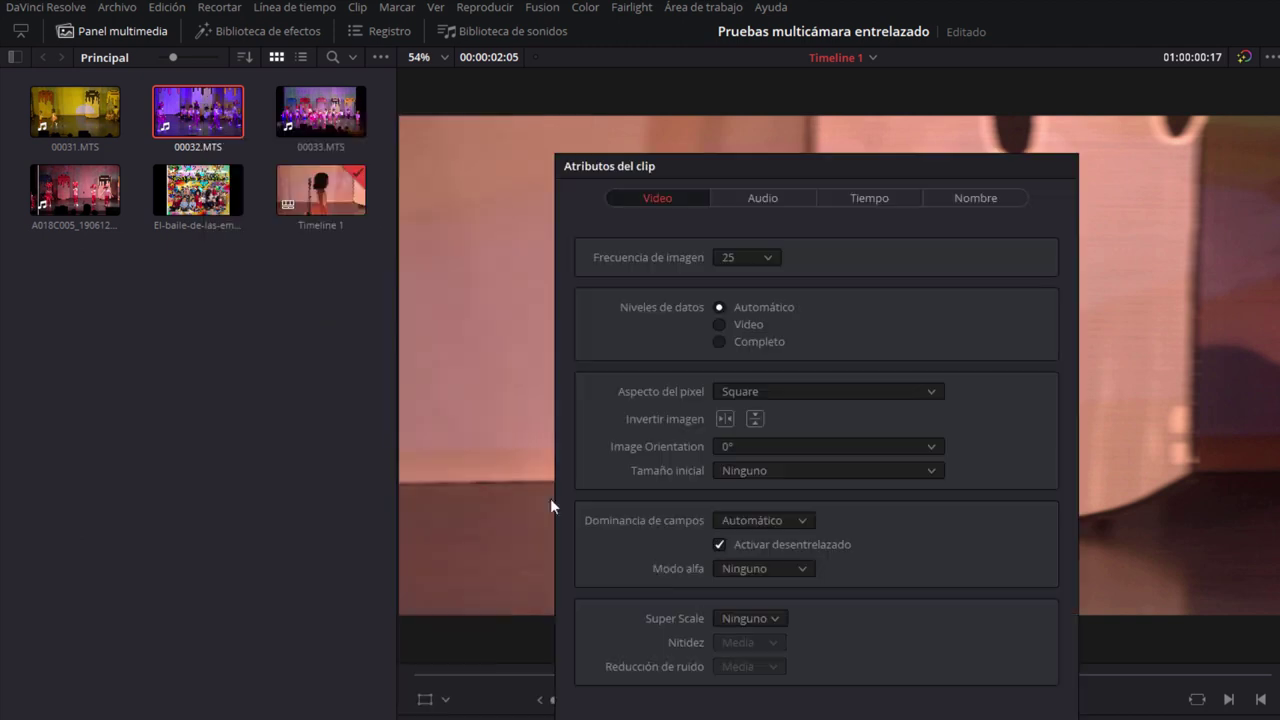
key(Return)
right_click(304, 126)
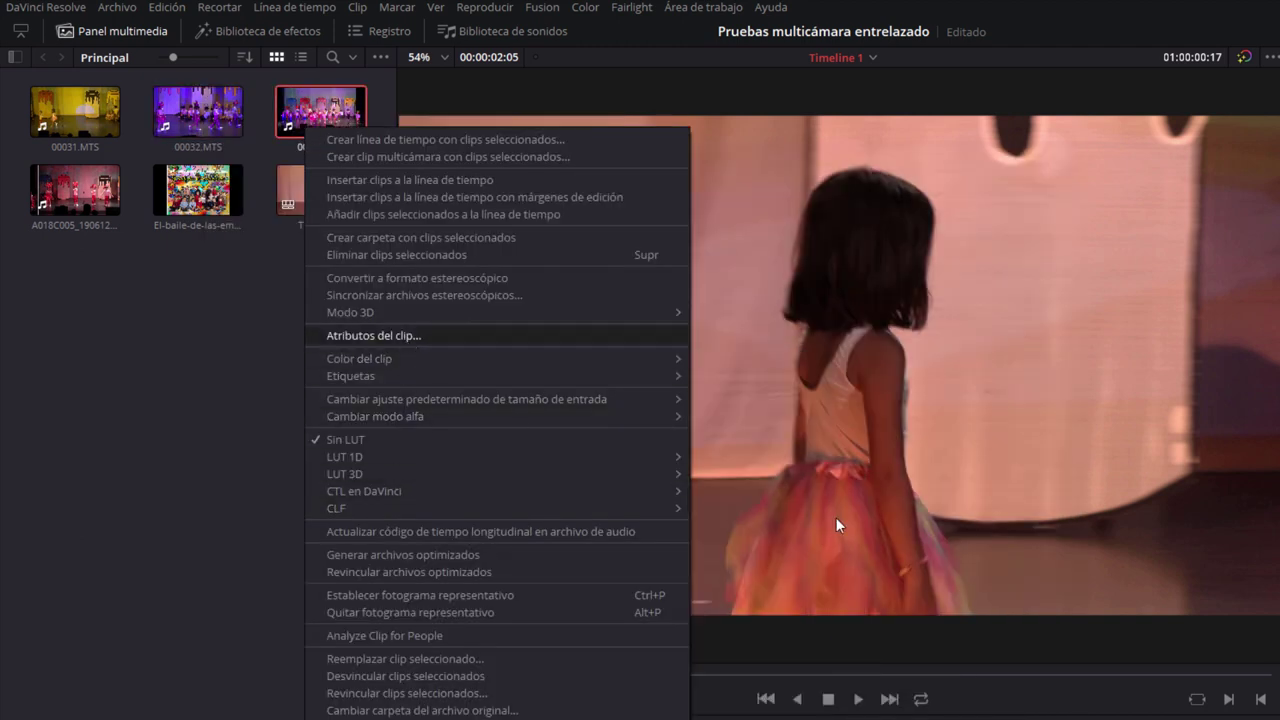
click(573, 337)
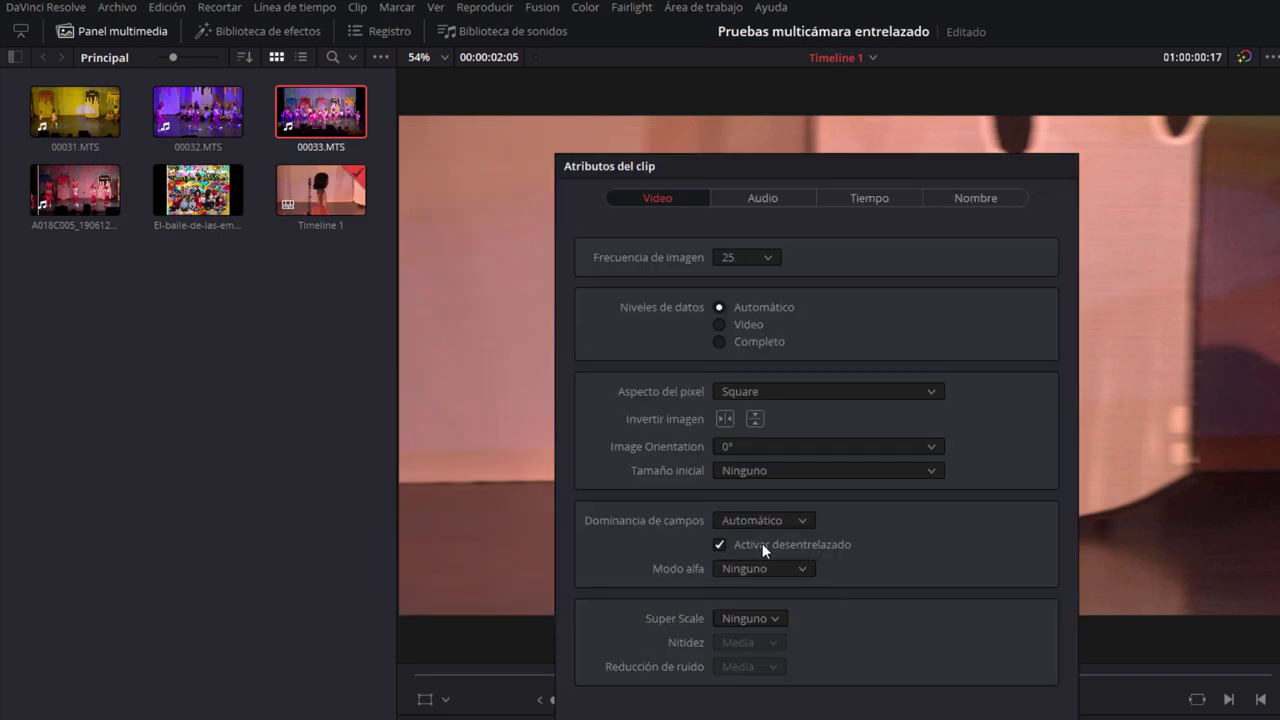
key(Return)
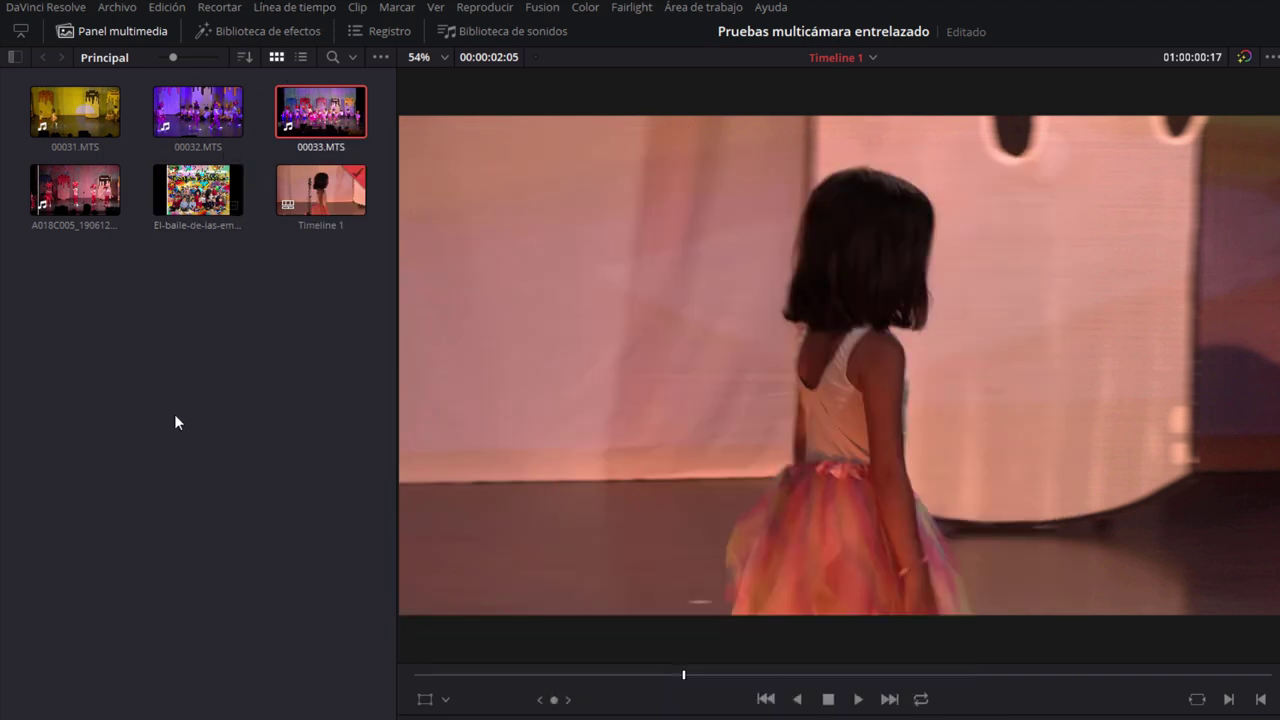
Clear the selection and reselect 00031.MTS through 00033.MTS.
click(178, 407)
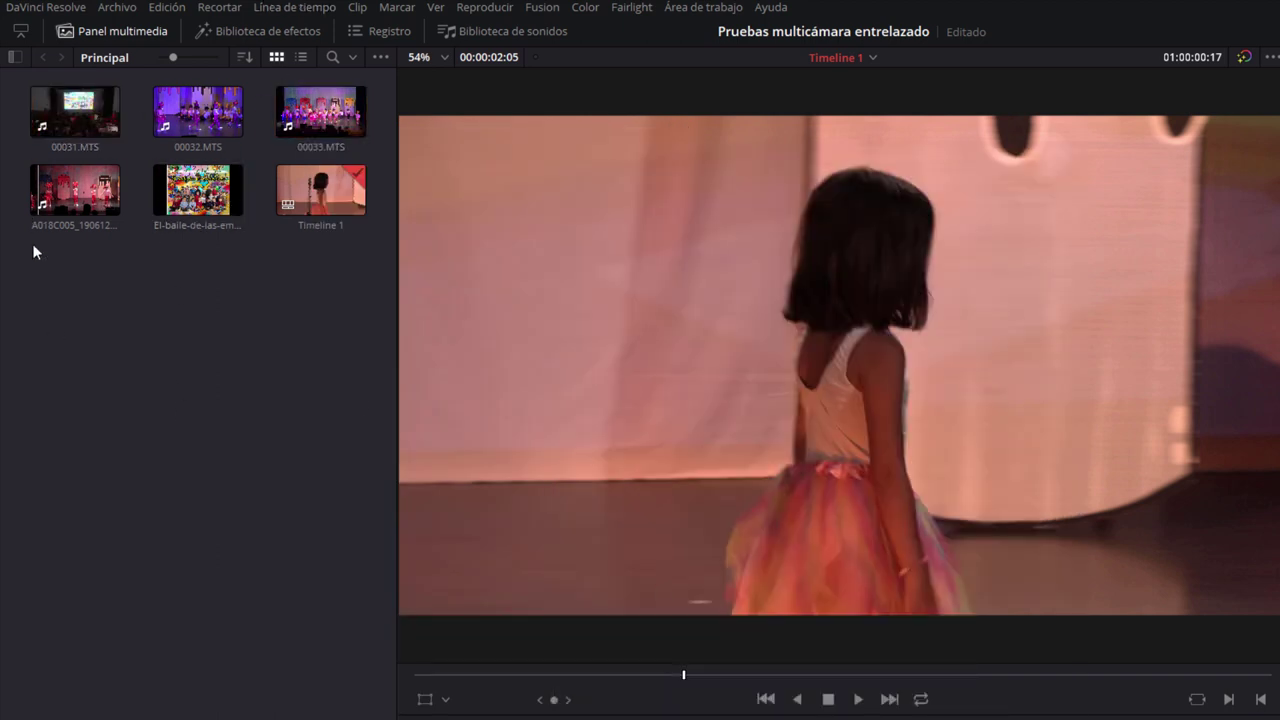
click(72, 112)
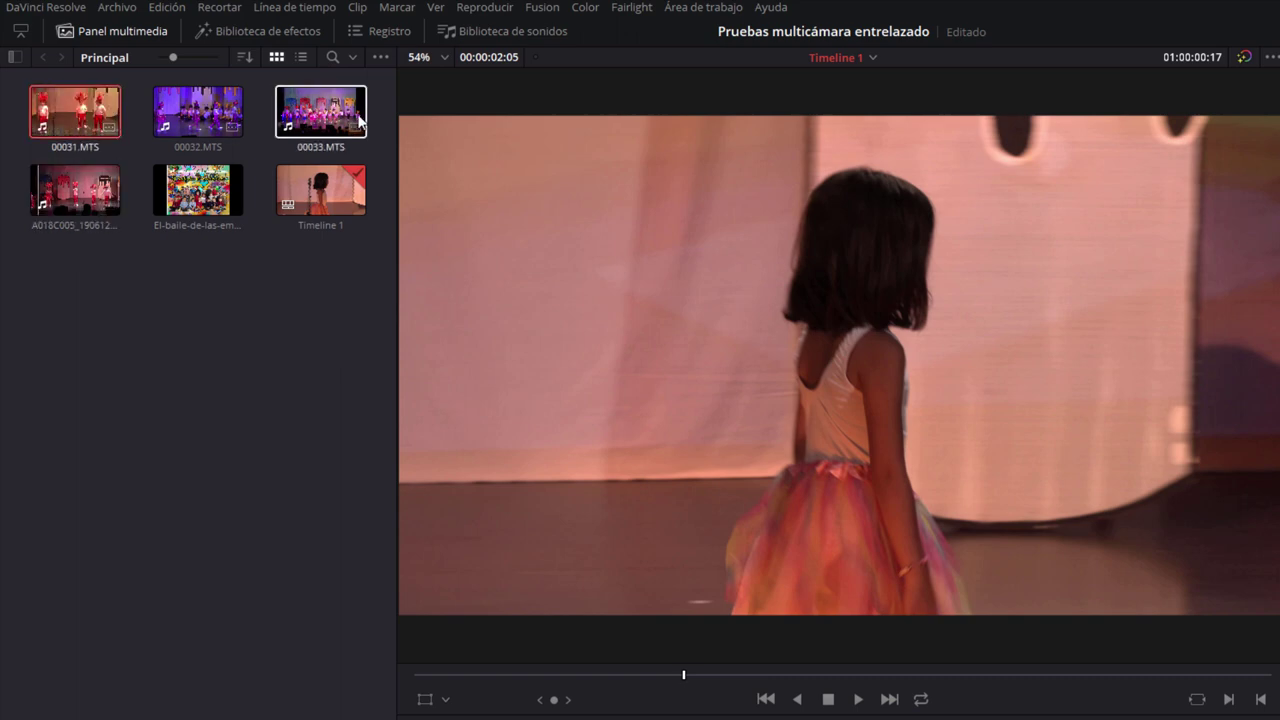
shift+click(332, 119)
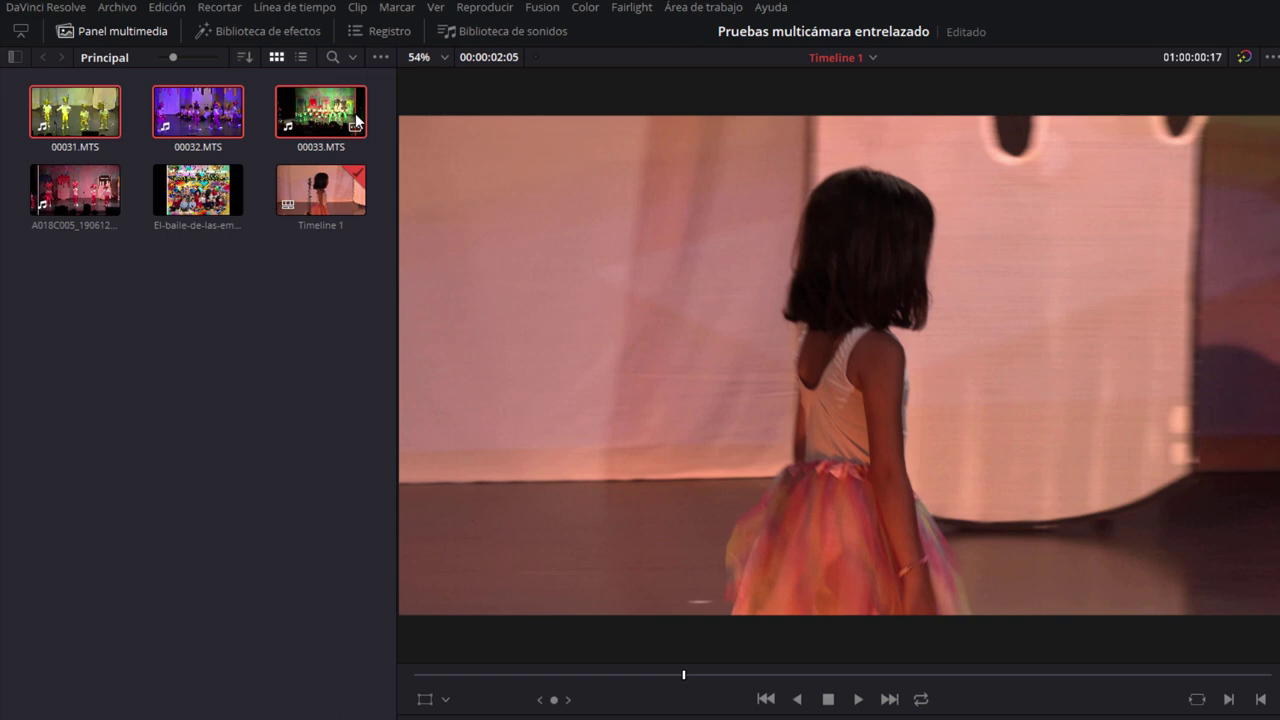
Create a timeline named ClipsCombinados from the three selected MTS clips.
right_click(183, 124)
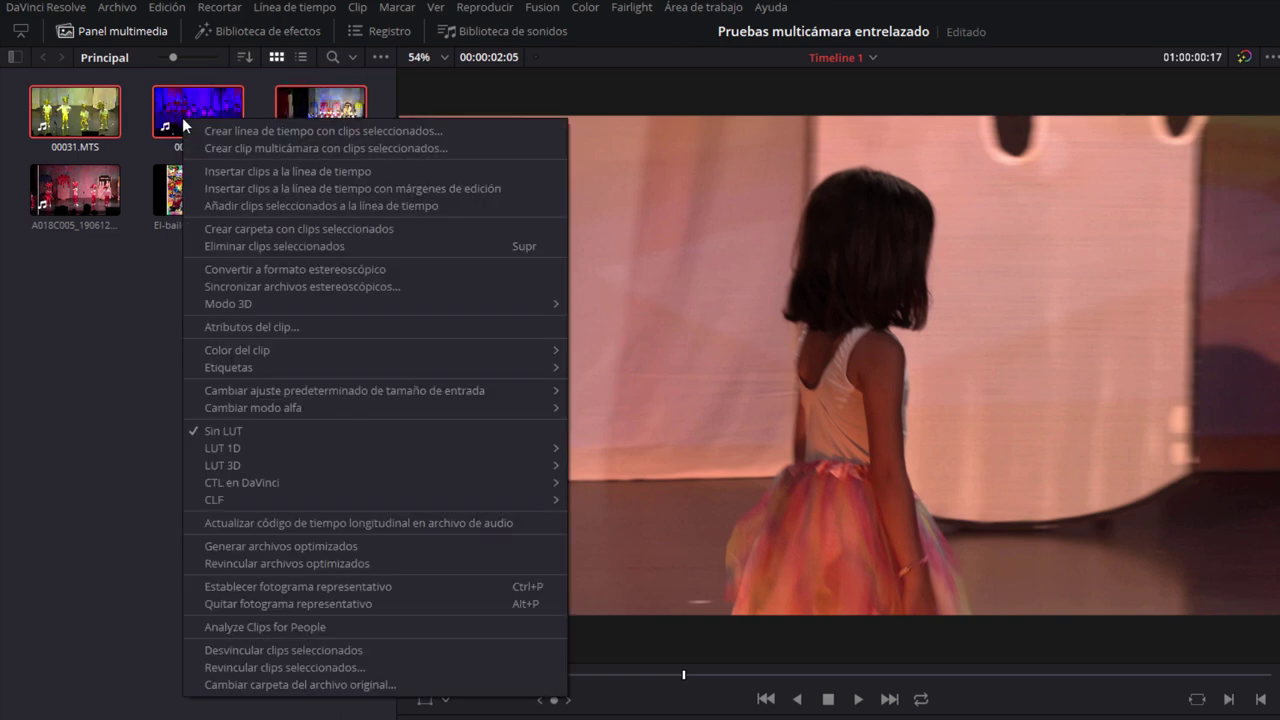
click(340, 131)
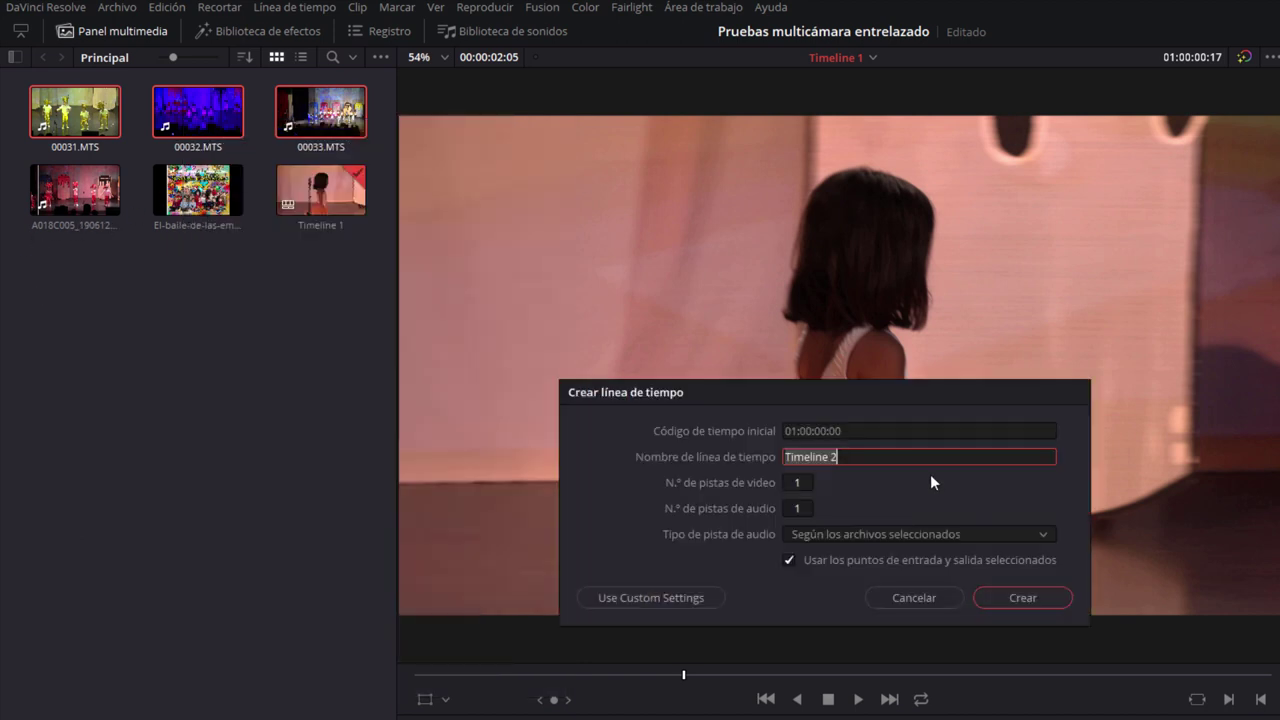
text(ClipsCombinados)
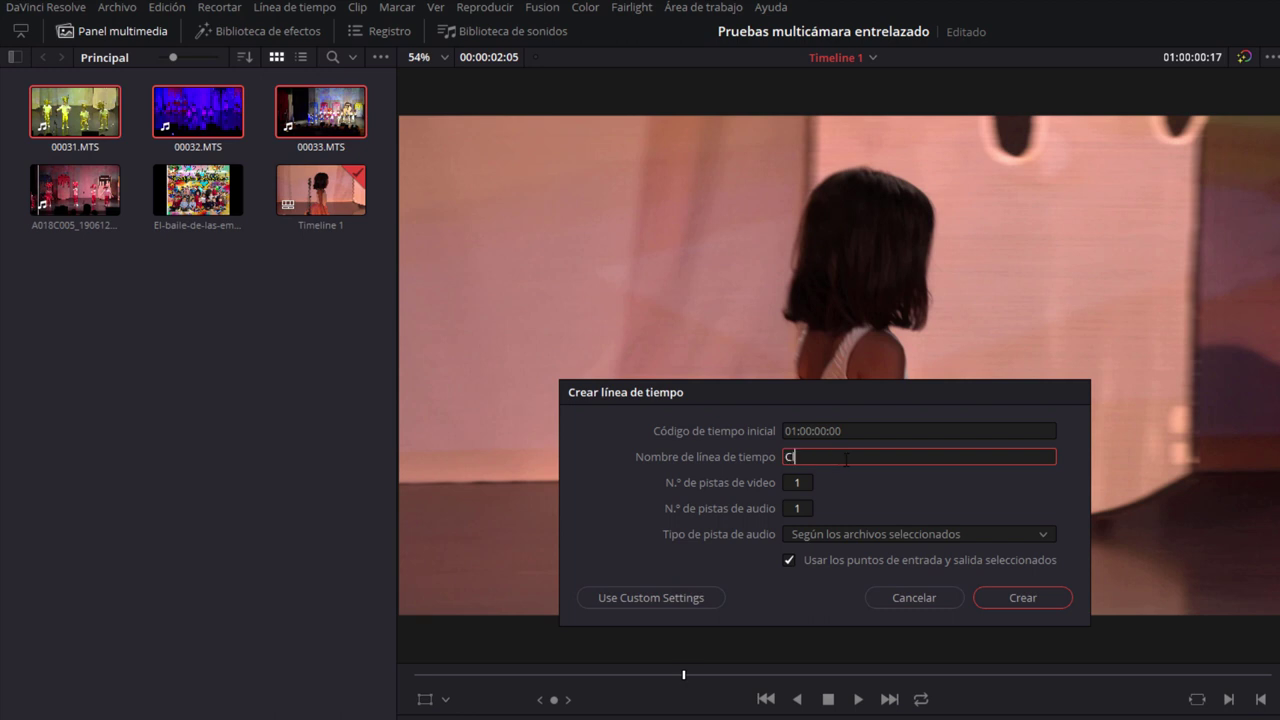
key(Return)
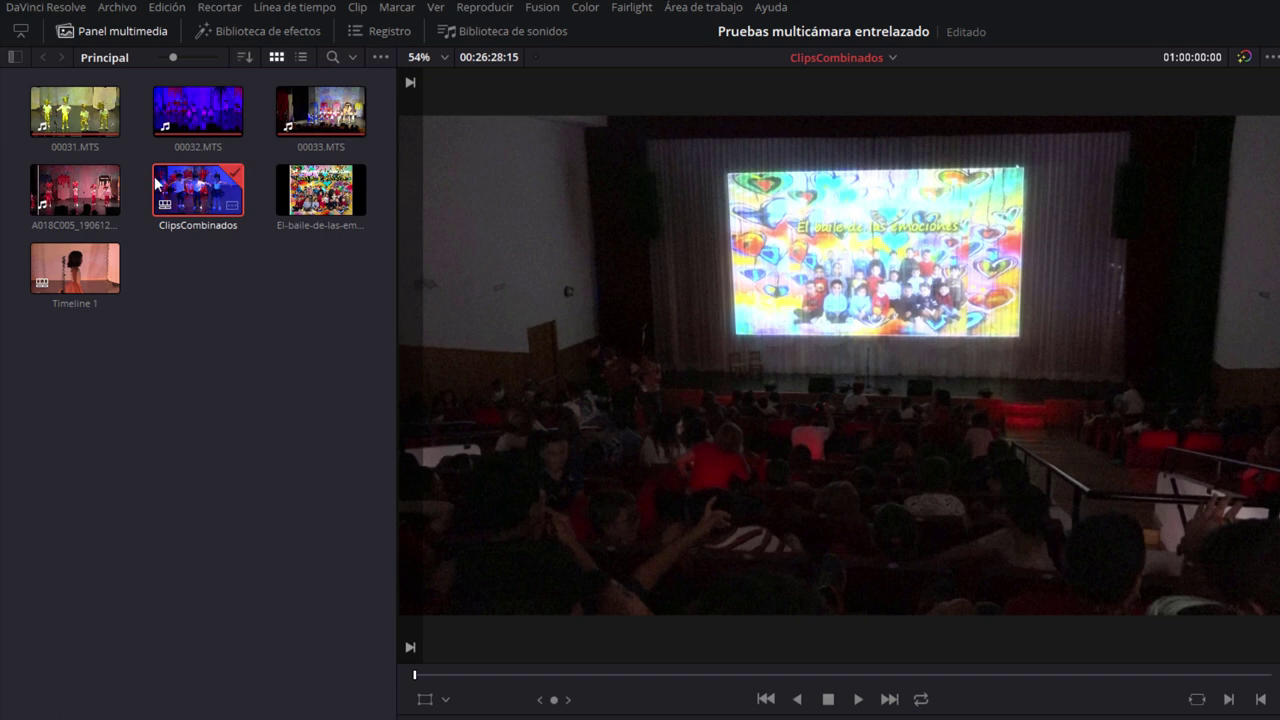
ctrl+click(80, 195)
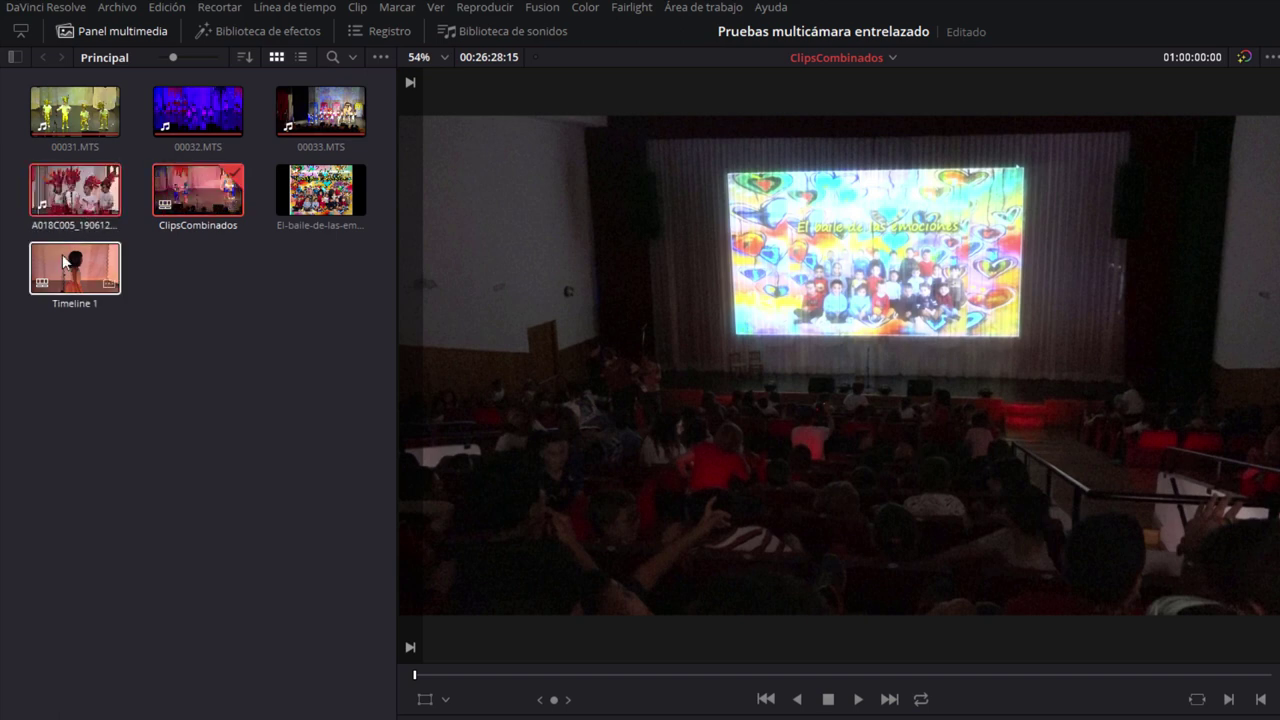
right_click(59, 188)
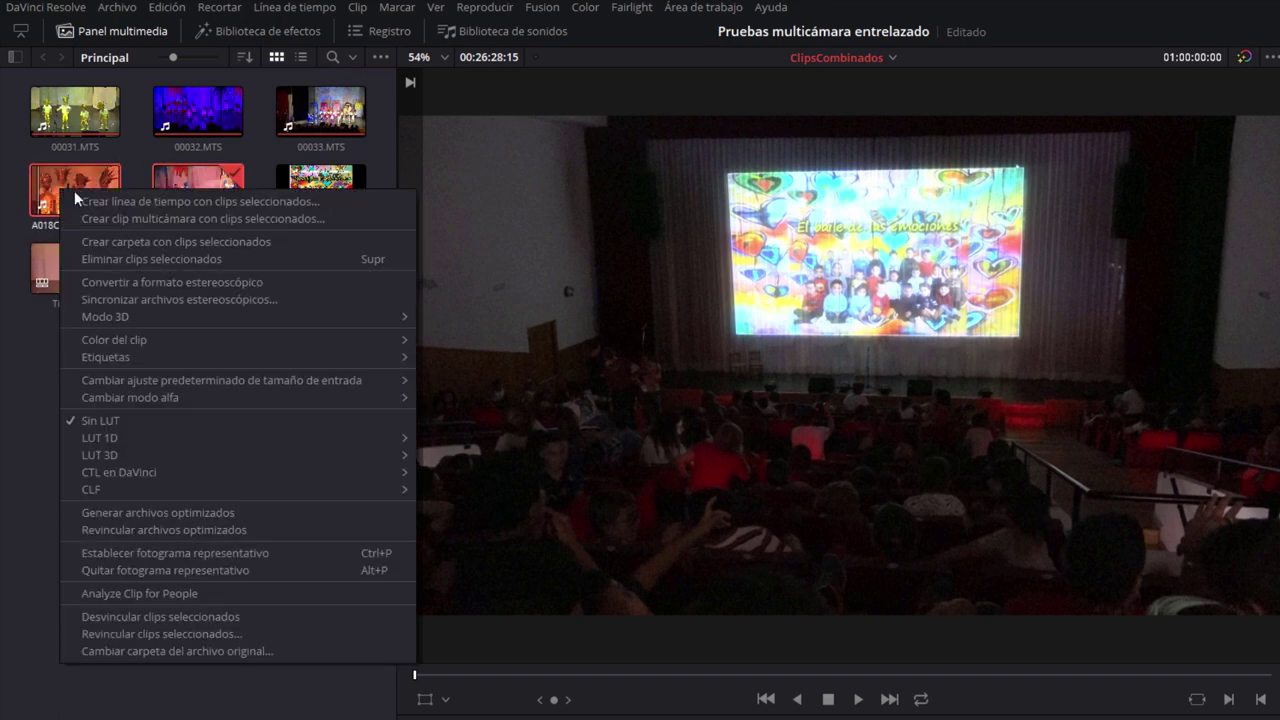
click(242, 218)
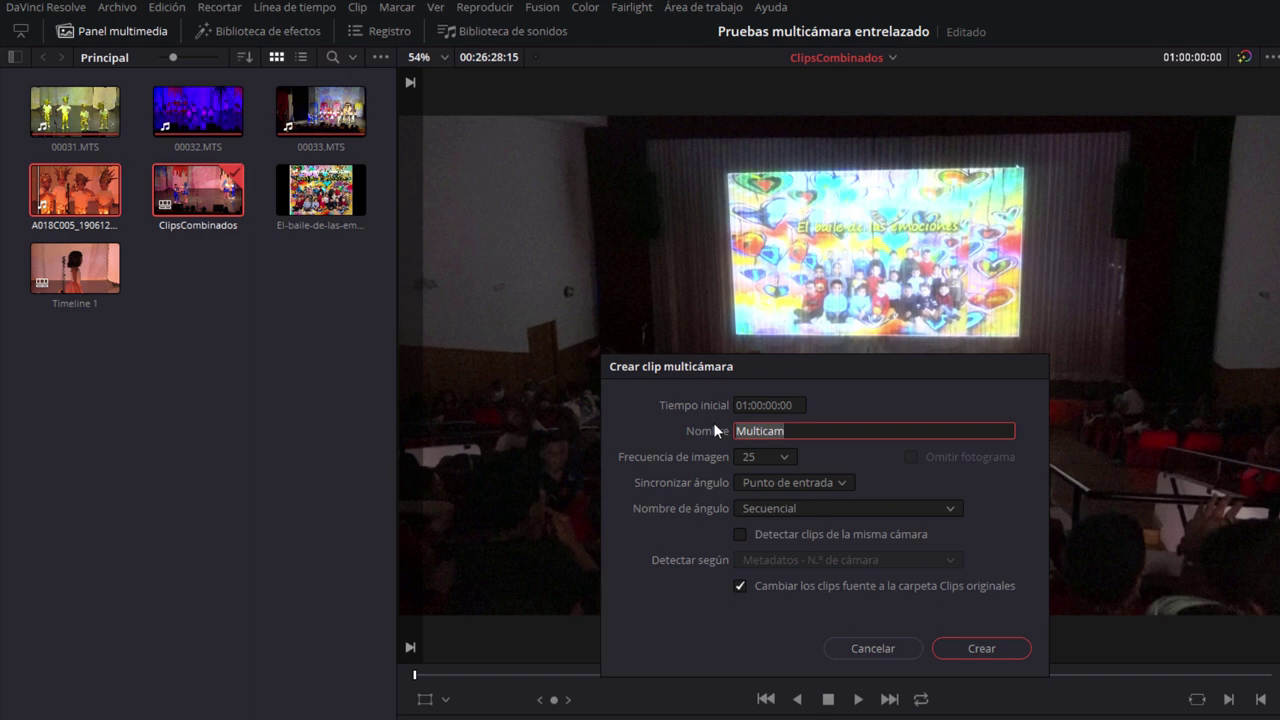
click(804, 482)
click(841, 476)
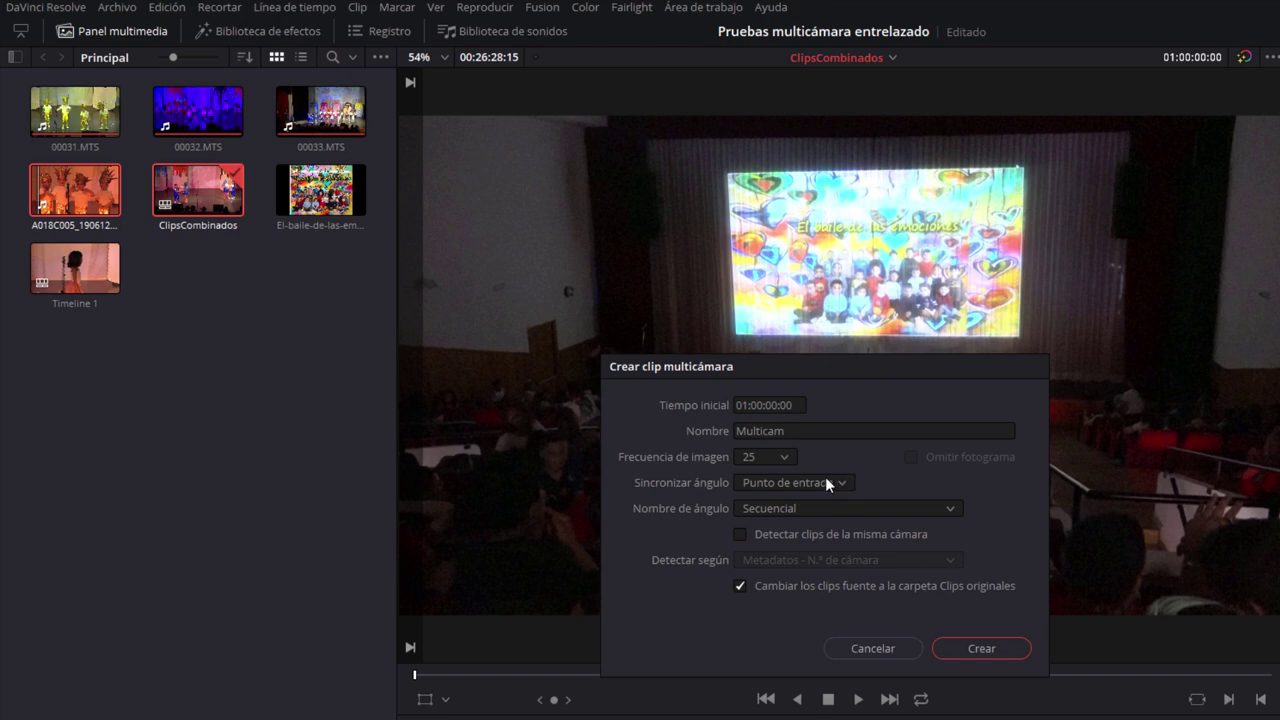
click(828, 484)
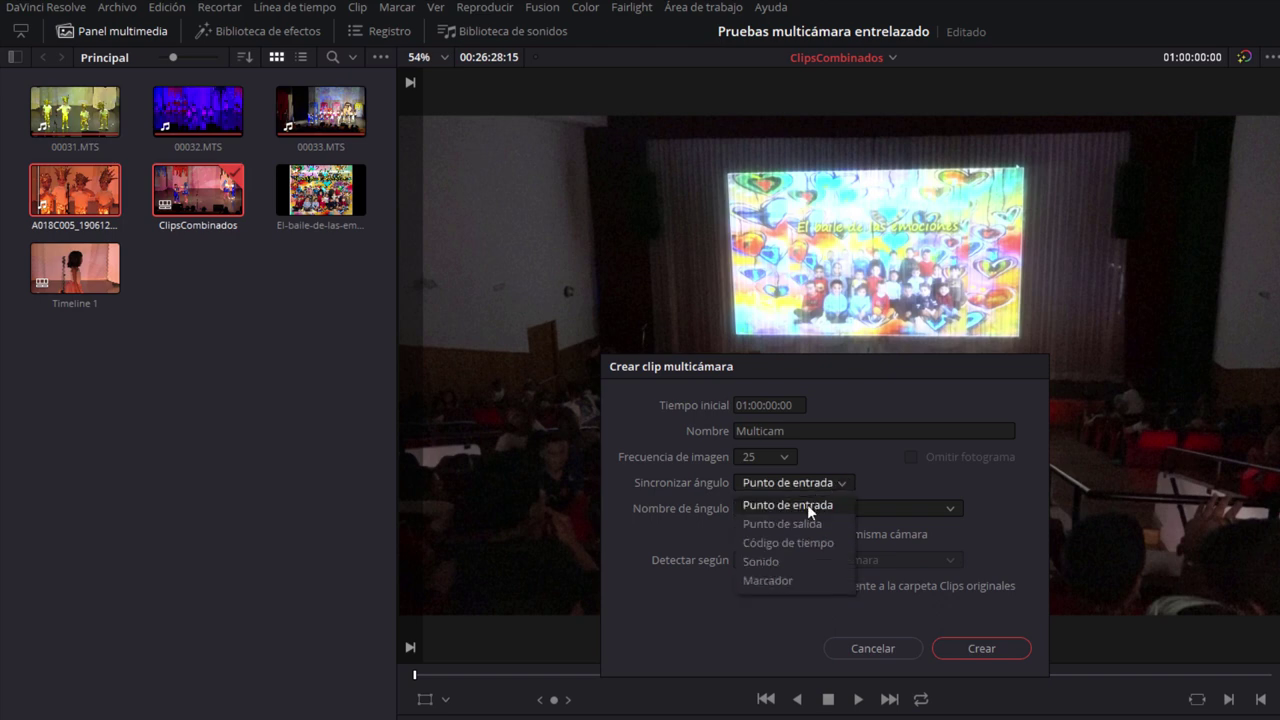
click(801, 506)
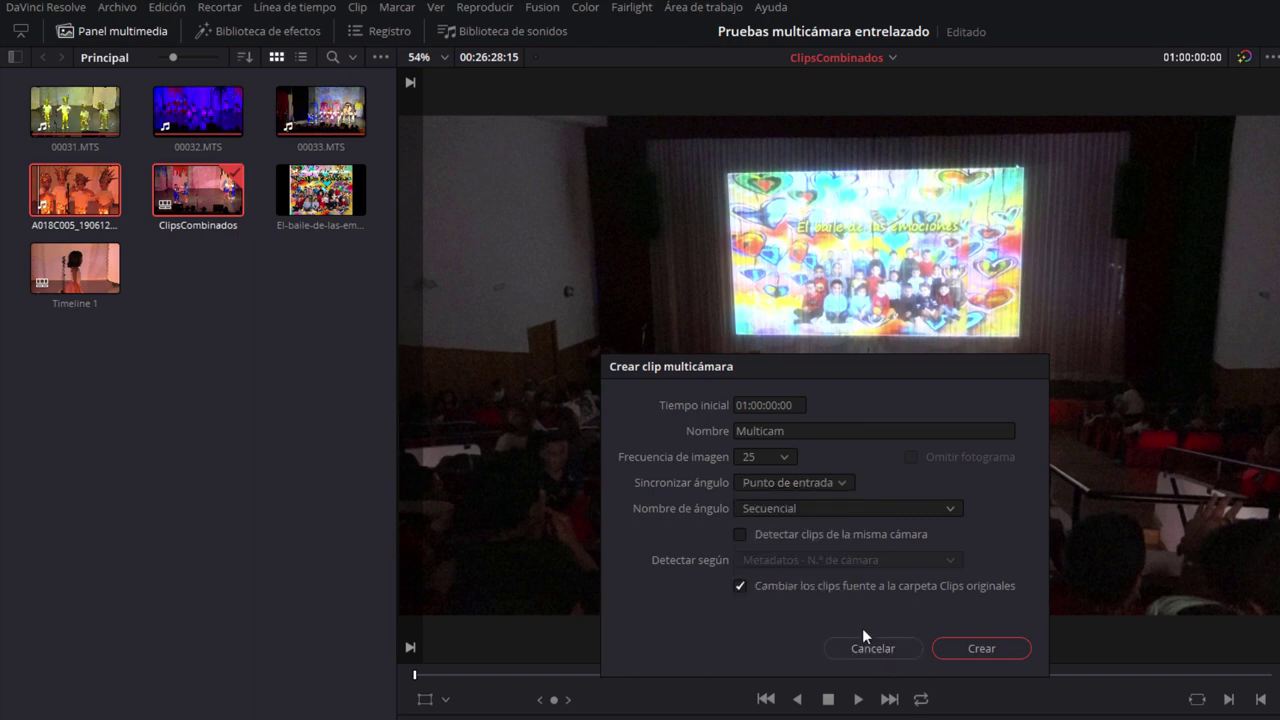
click(890, 652)
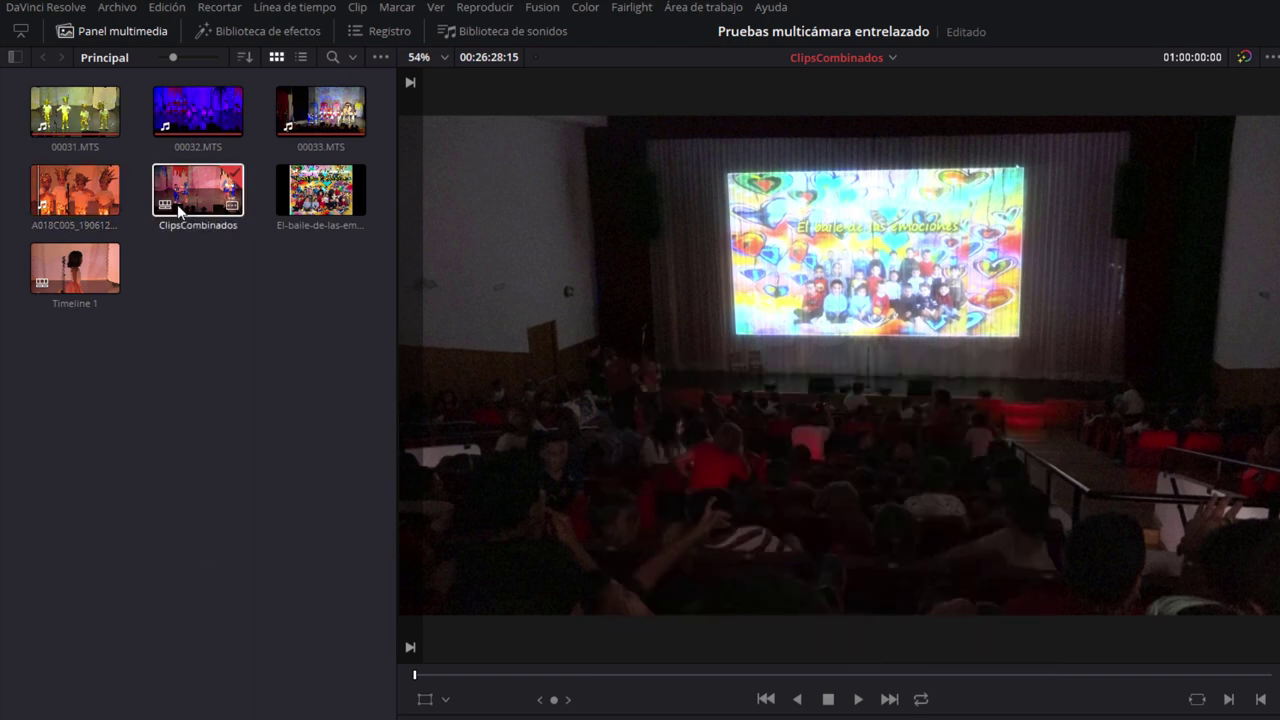
Load A018C005, then 00032.MTS, into the source viewer.
click(62, 285)
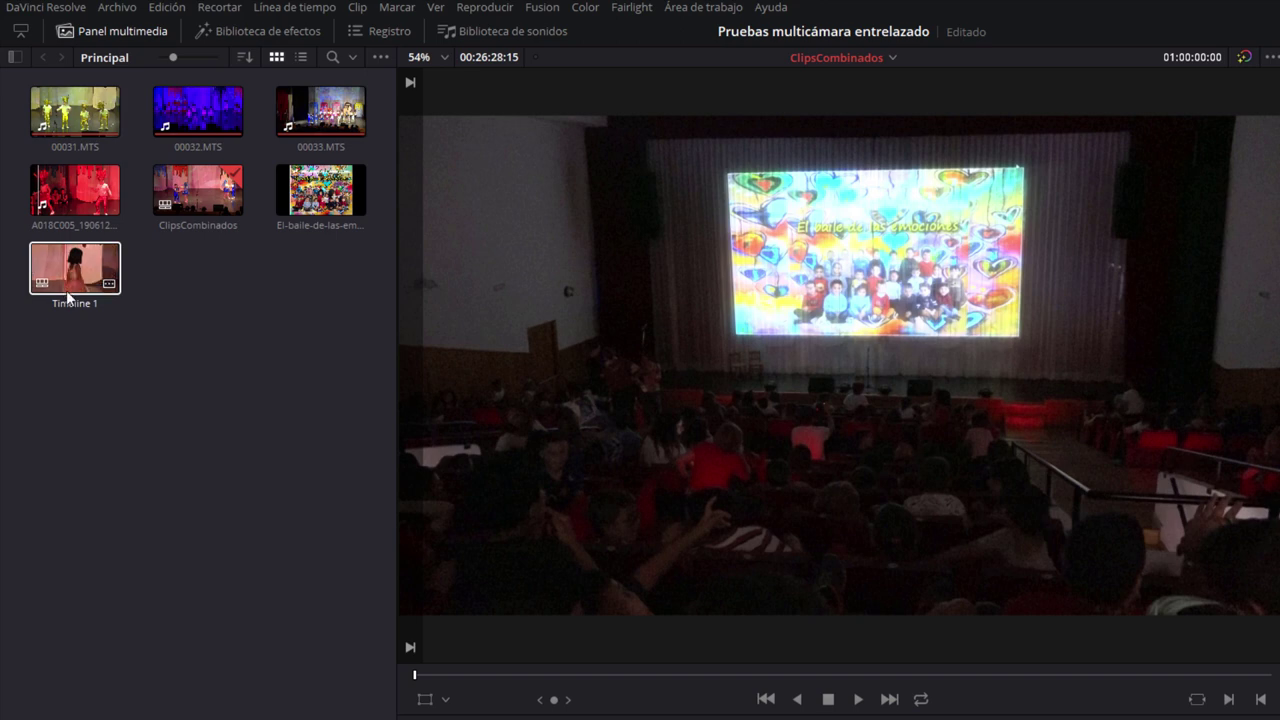
double_click(75, 190)
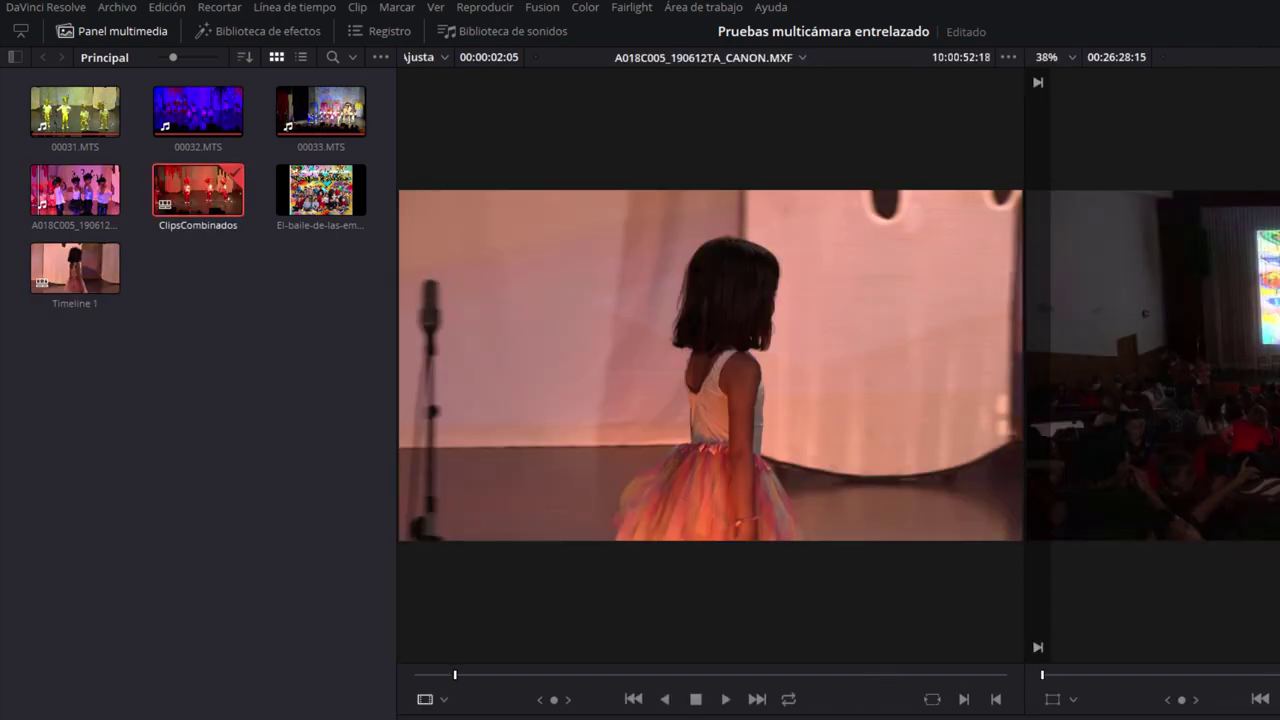
click(189, 117)
double_click(189, 117)
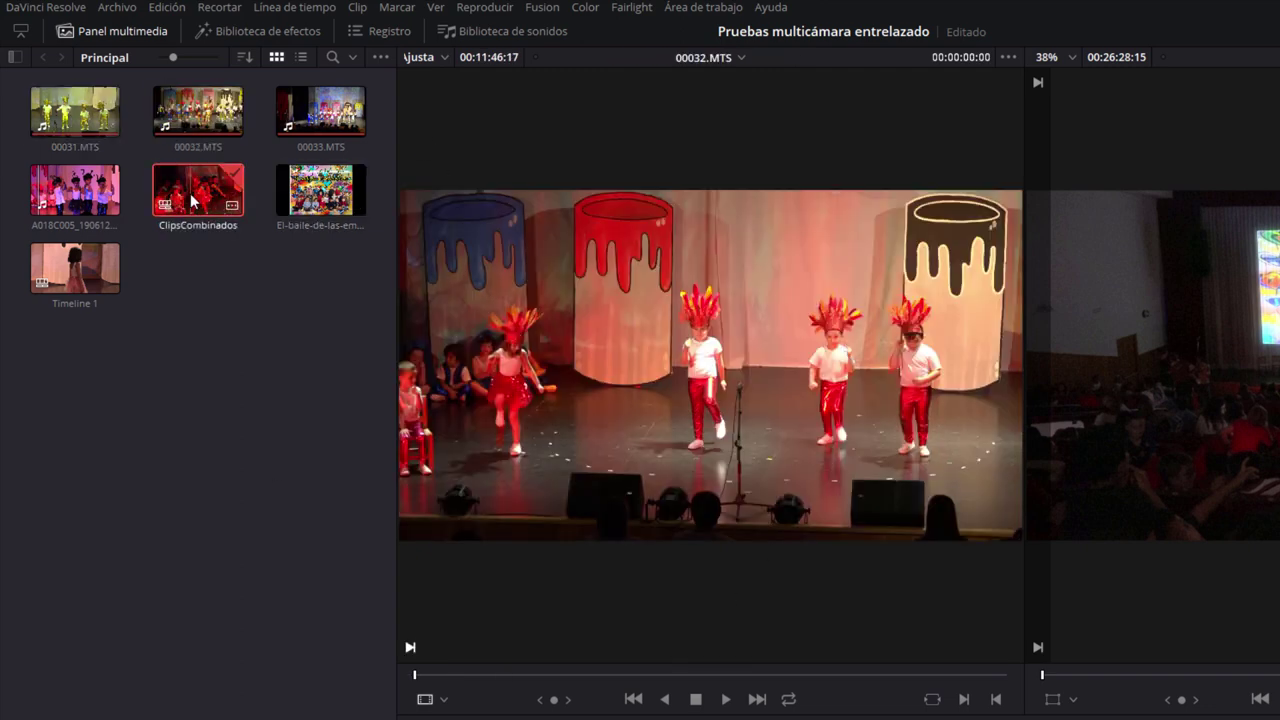
Show ClipsCombinados in the timeline viewer and select it together with A018C005.
double_click(75, 268)
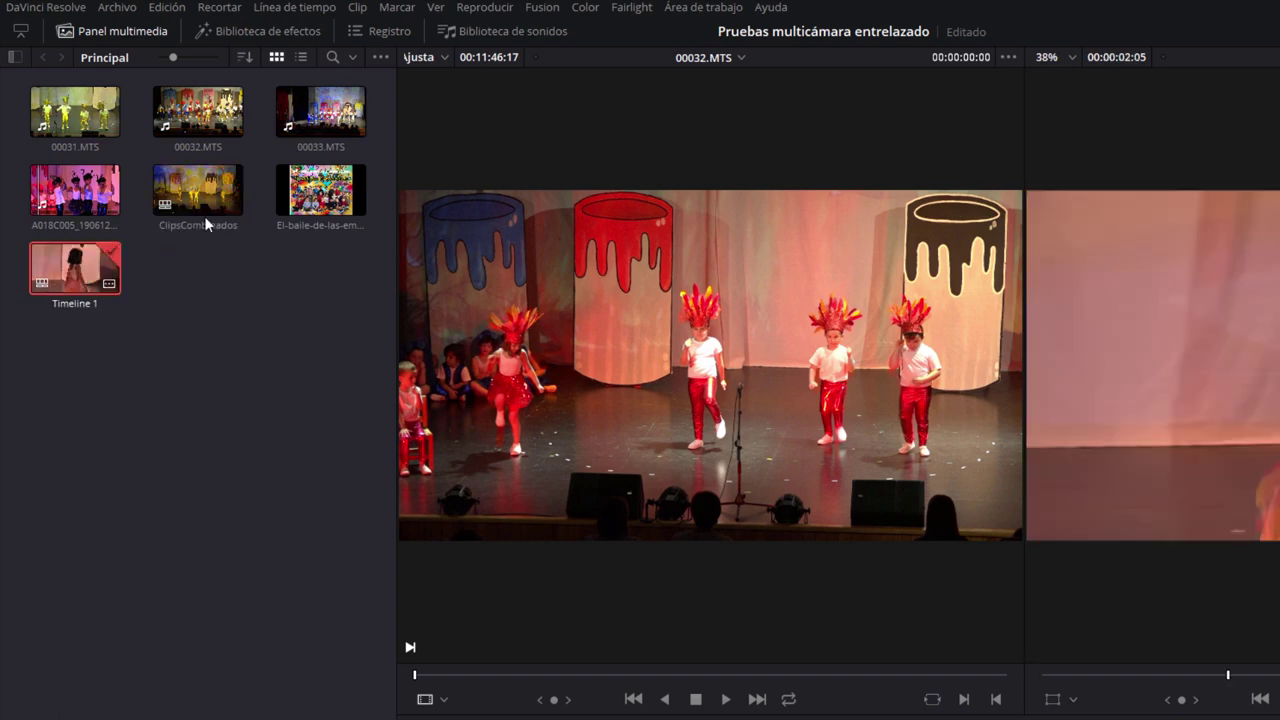
double_click(205, 212)
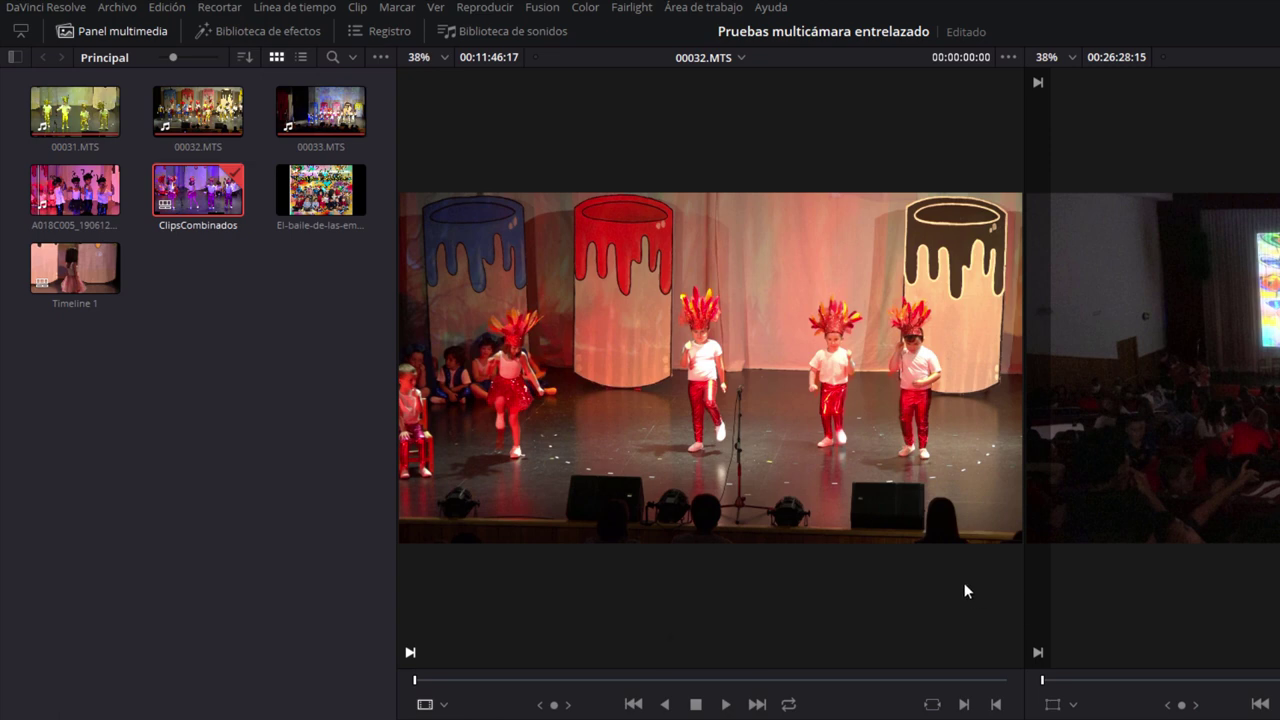
ctrl+click(87, 205)
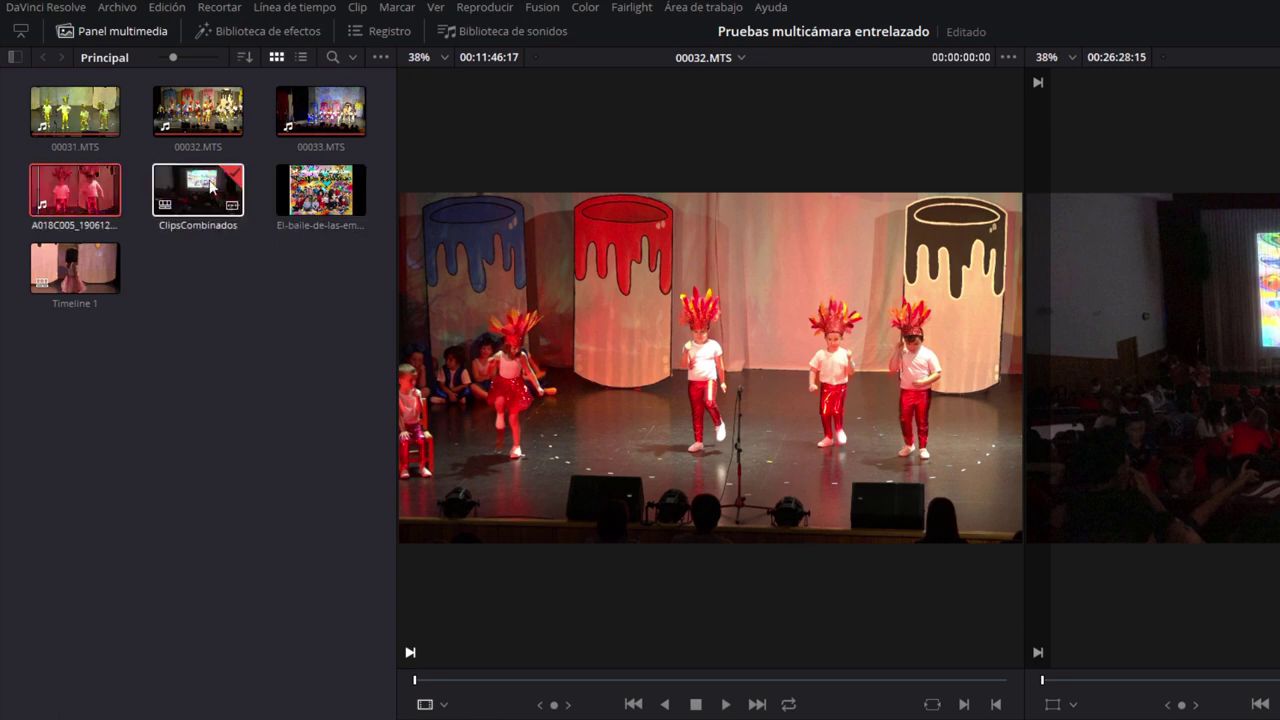
Try marker sync in the multicam clip dialog, cancel it, and open Timeline 1.
right_click(186, 186)
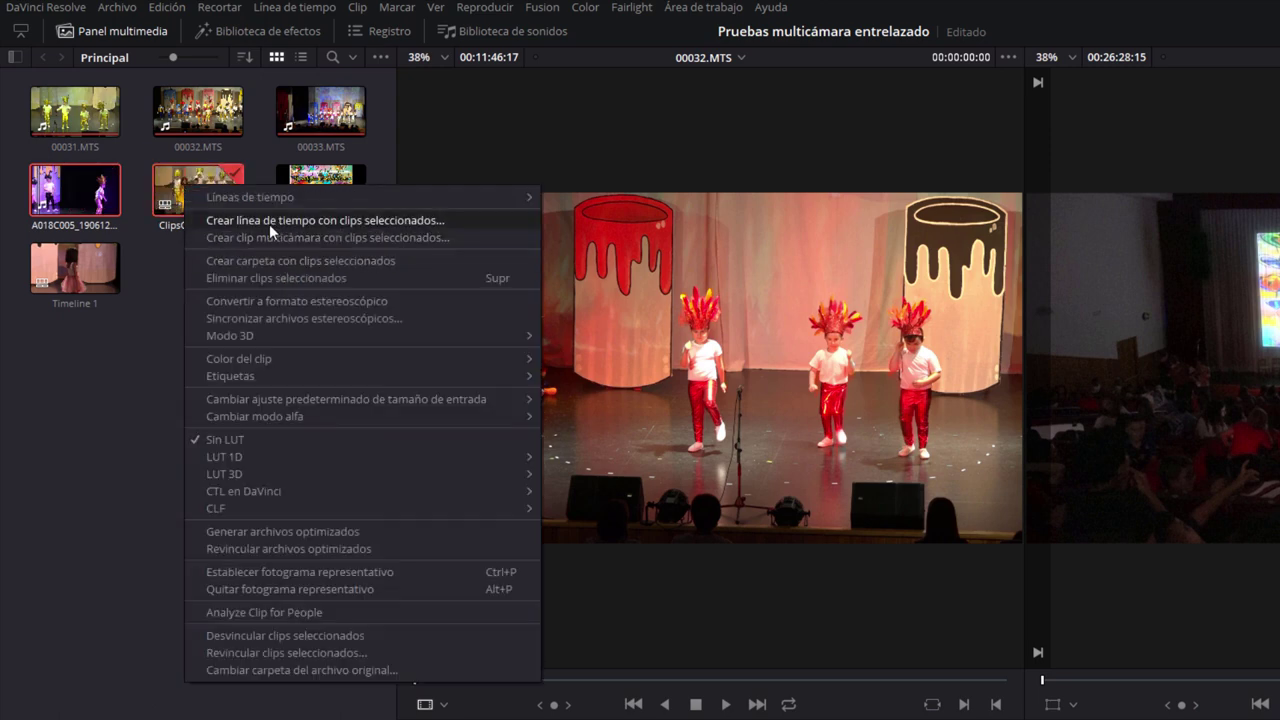
click(260, 237)
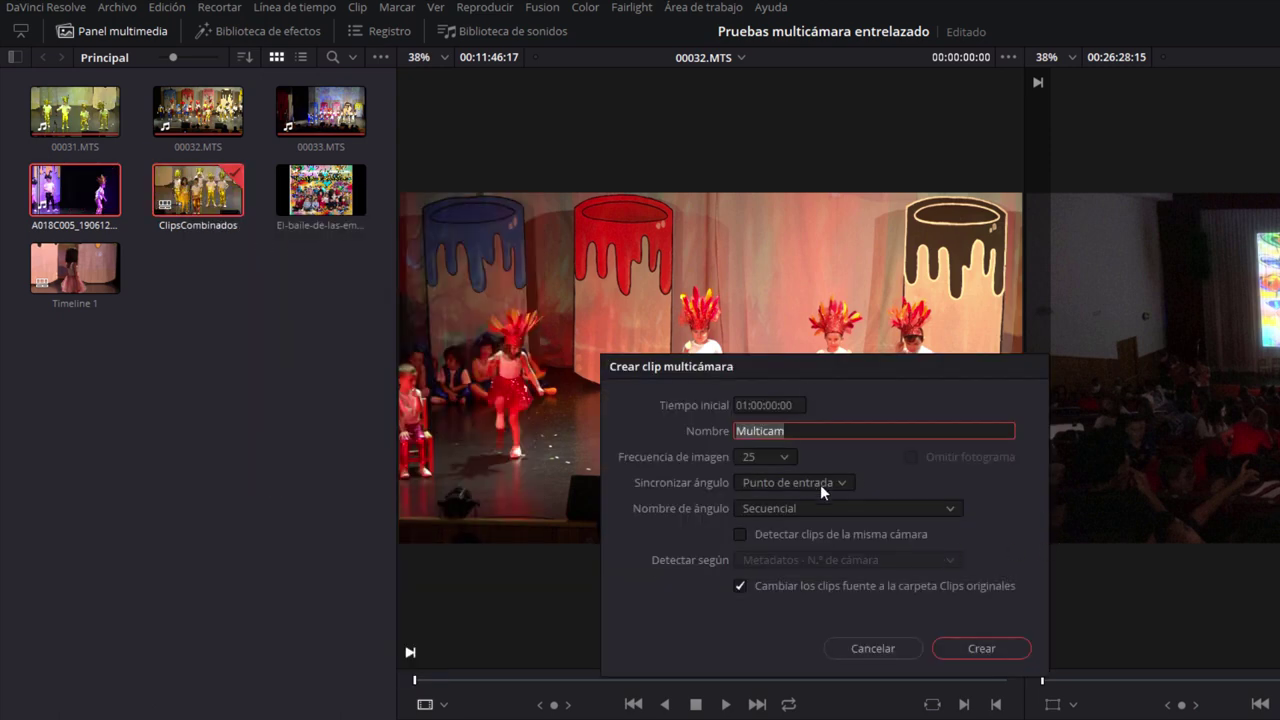
click(818, 483)
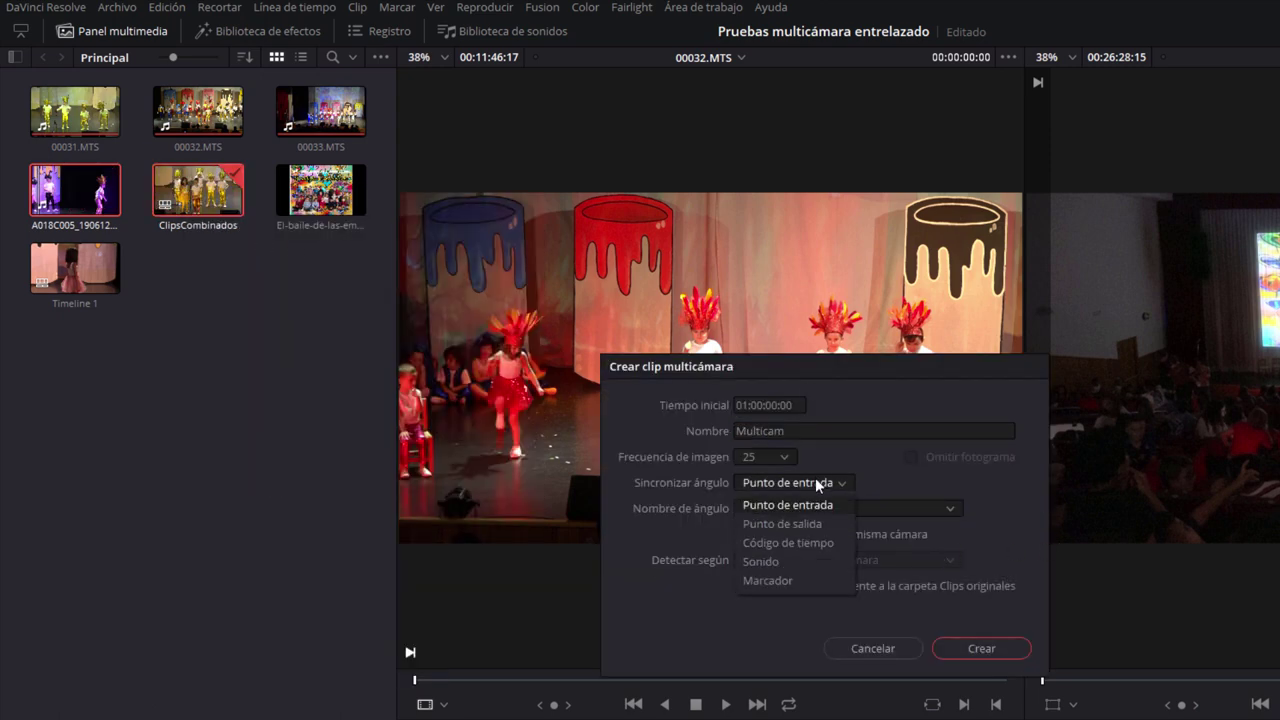
click(797, 579)
click(857, 649)
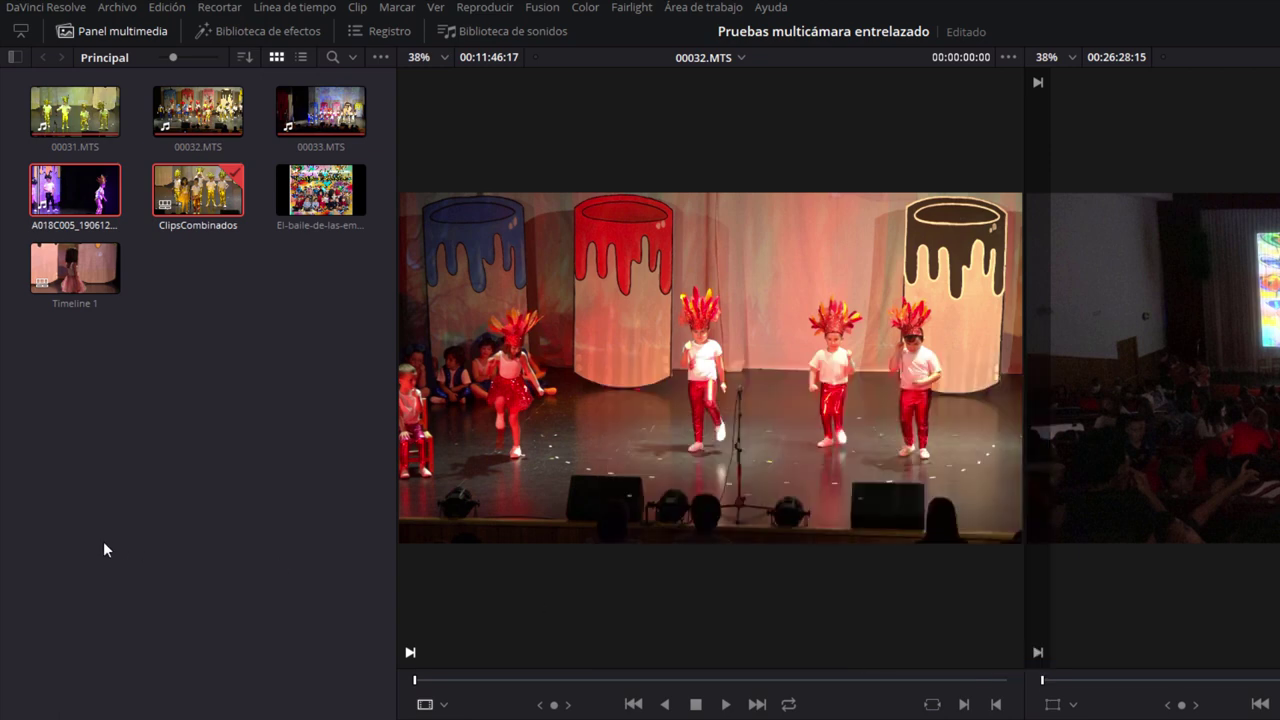
click(63, 227)
double_click(75, 268)
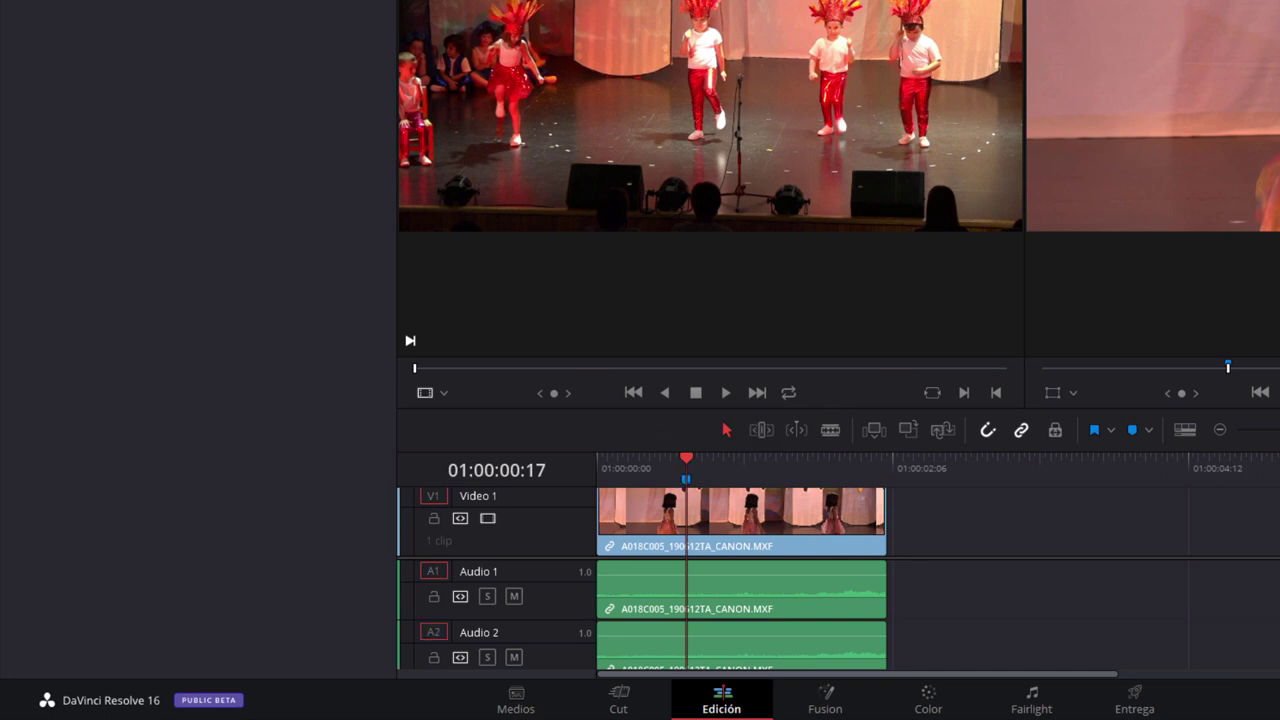
right_click(91, 1)
click(200, 2)
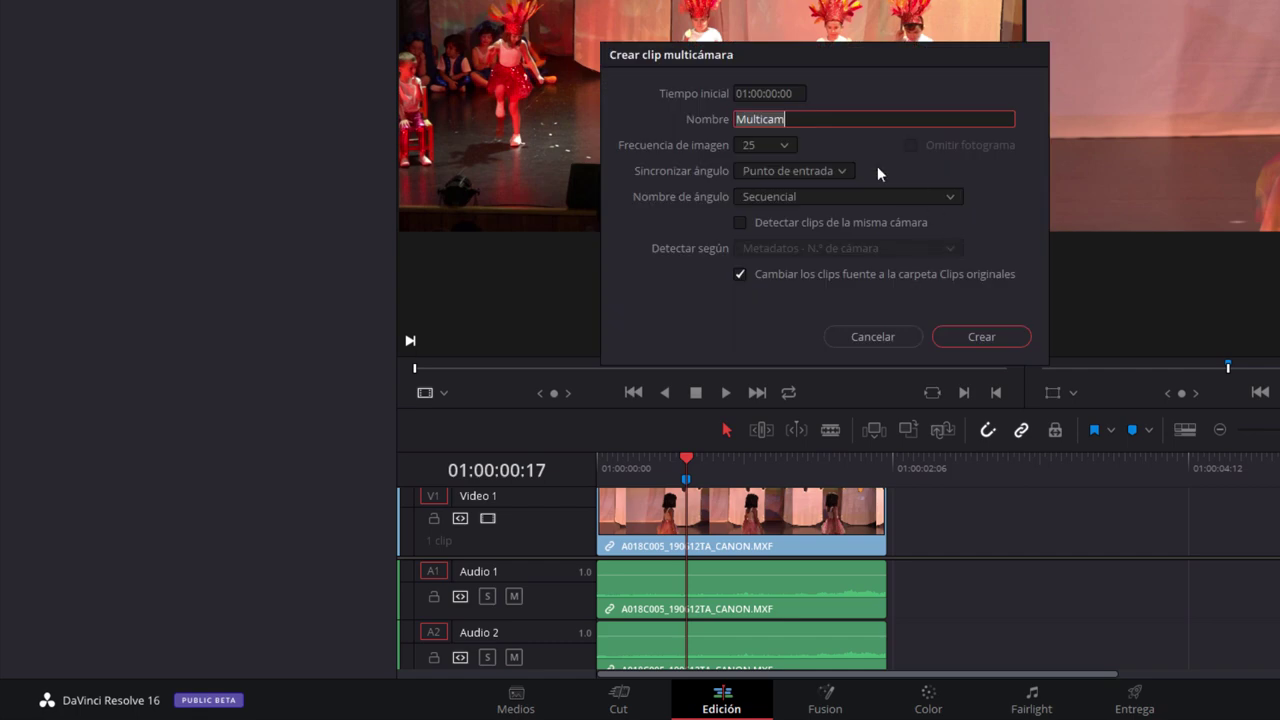
click(825, 170)
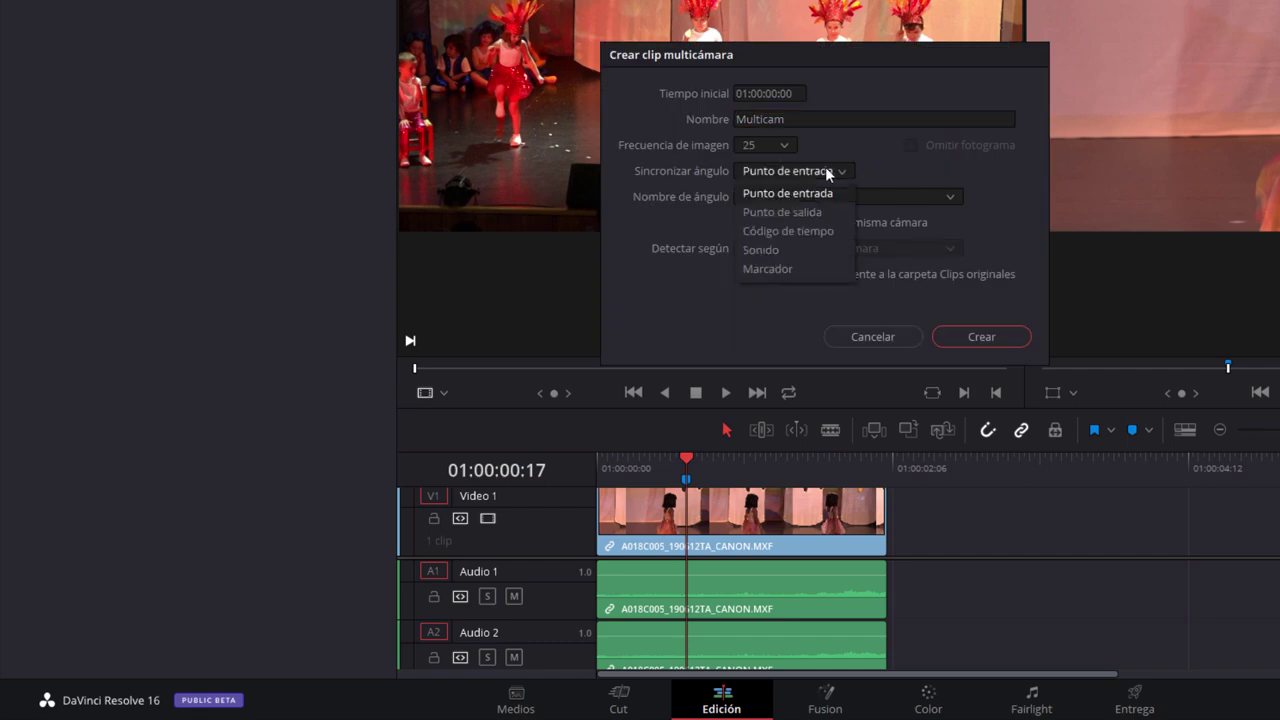
click(781, 250)
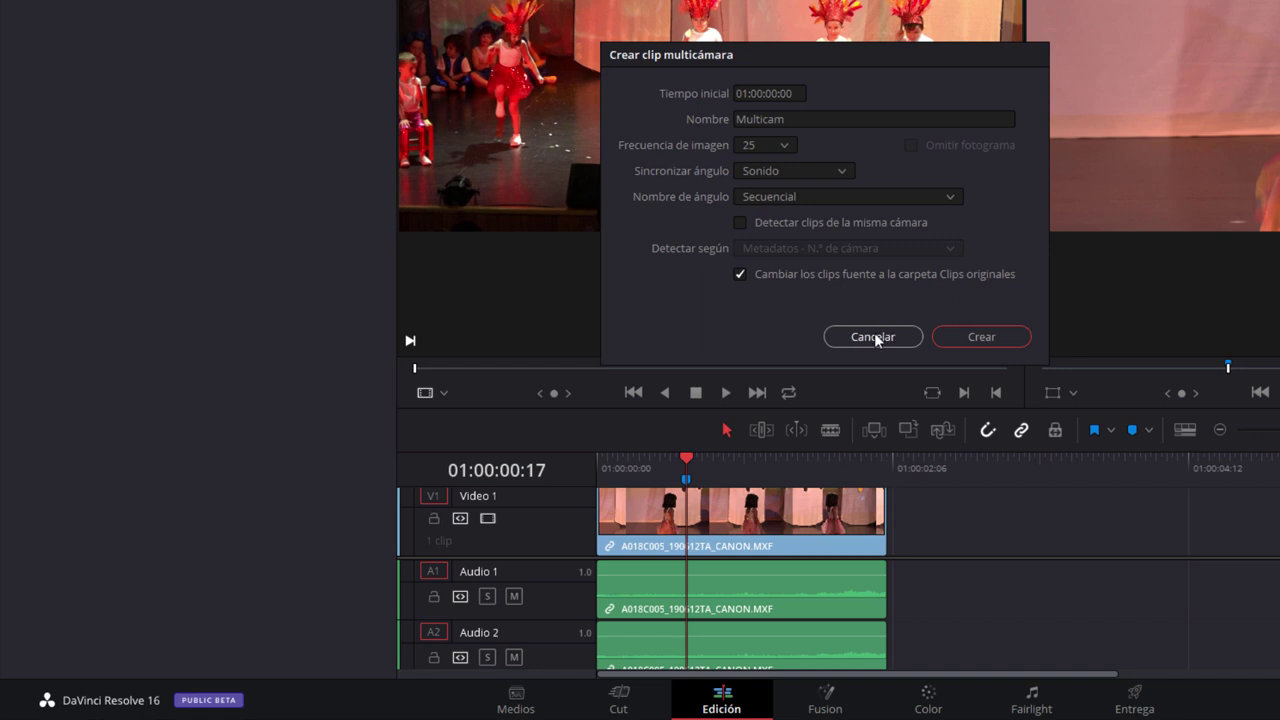
Cancel the multicam dialog and switch to the El árbol que no tenía hojas project without saving.
click(874, 337)
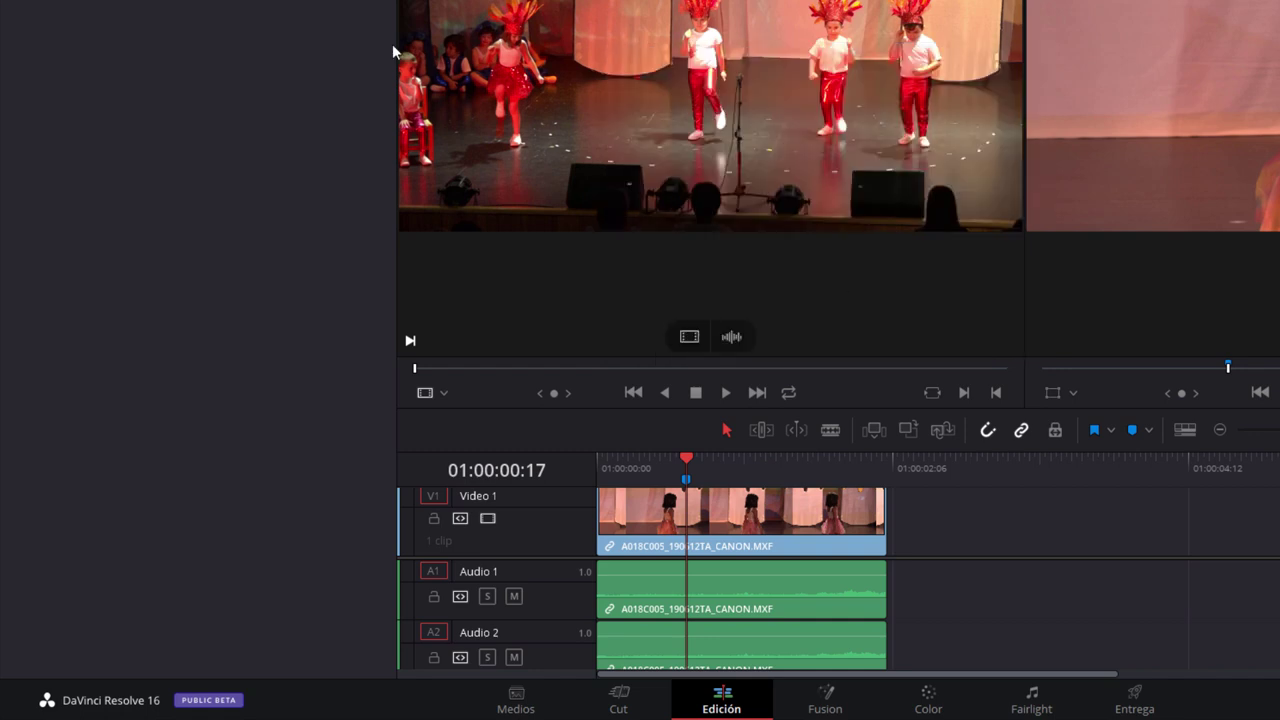
key(shift+1)
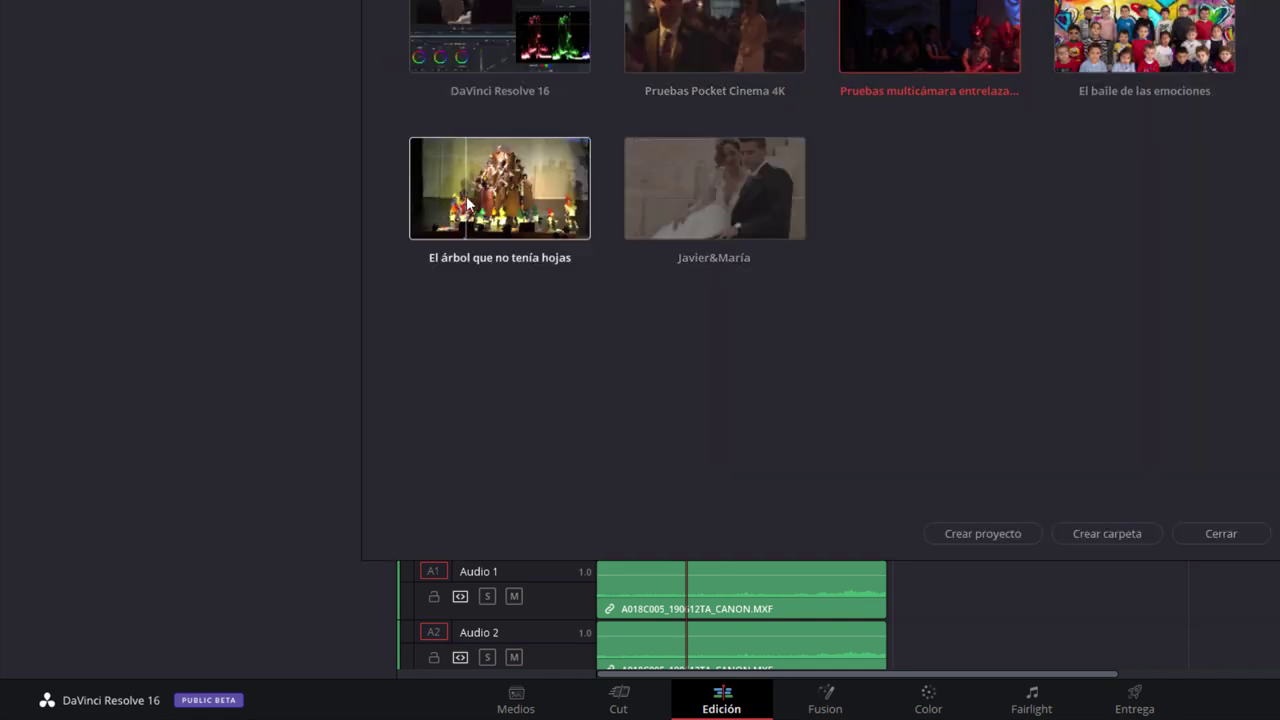
double_click(495, 190)
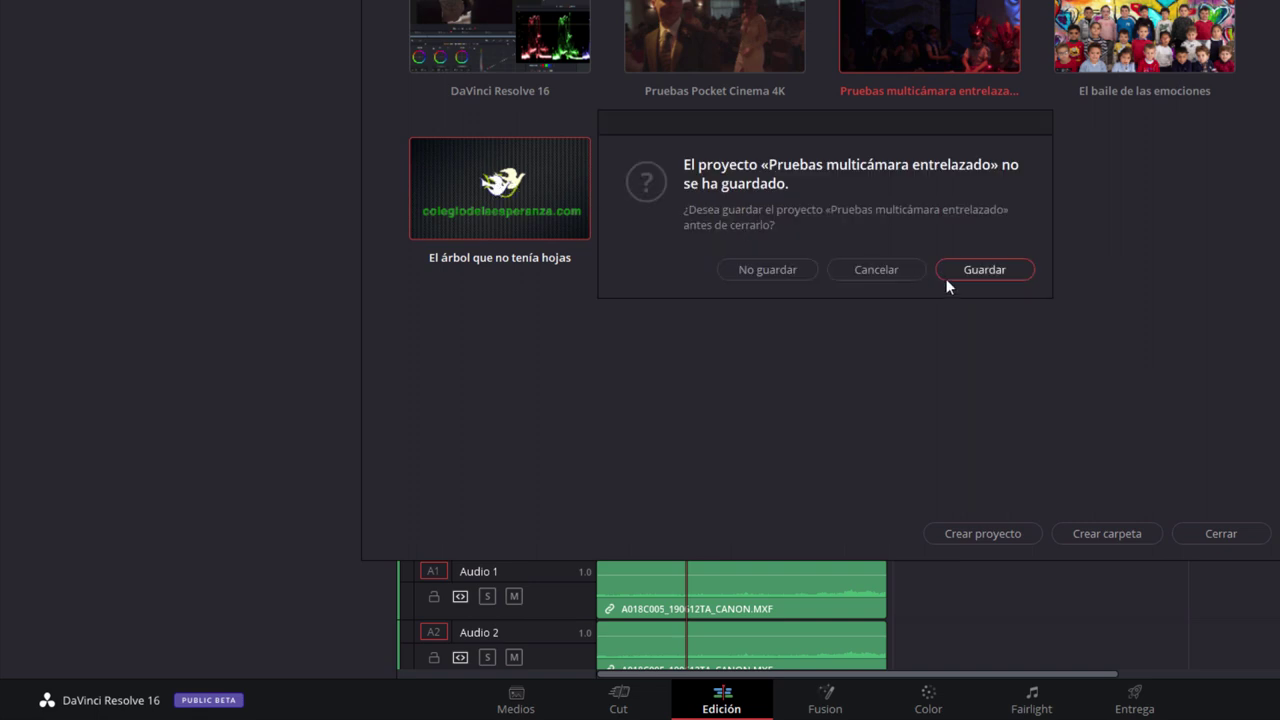
click(772, 270)
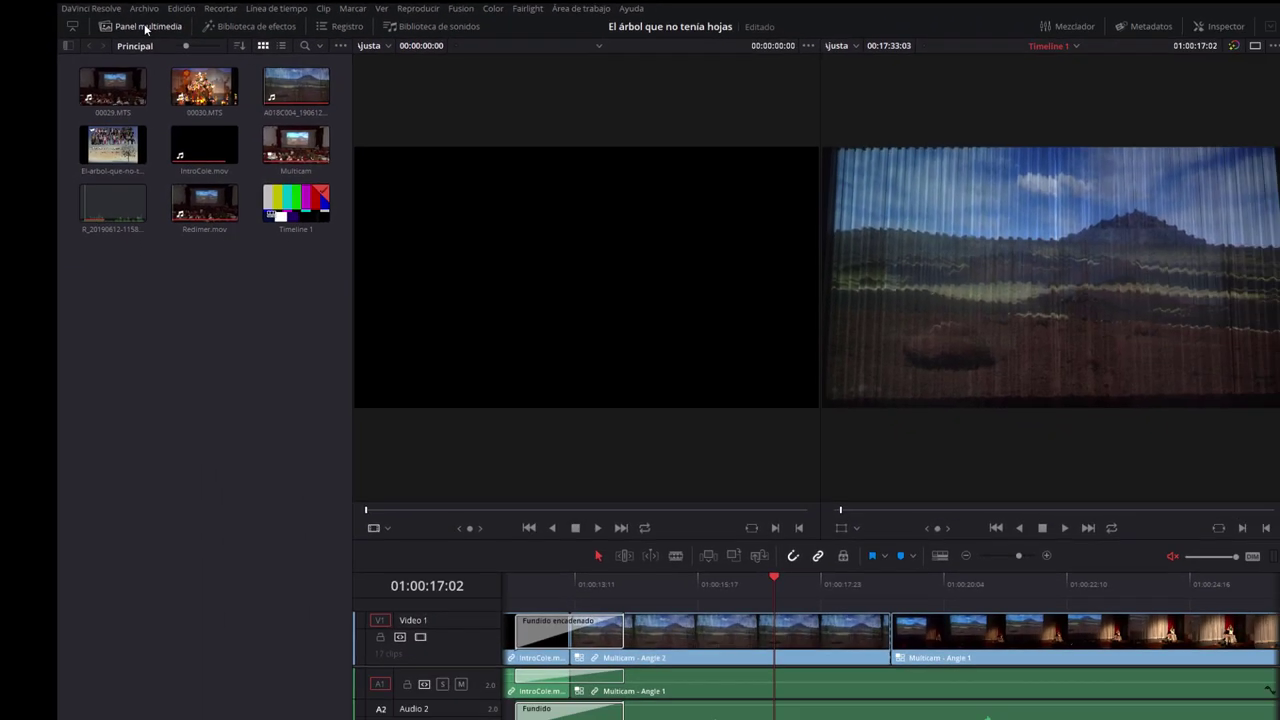
Hide the media pool and set the source viewer to Multicámara for the timeline's multicam clip.
click(145, 28)
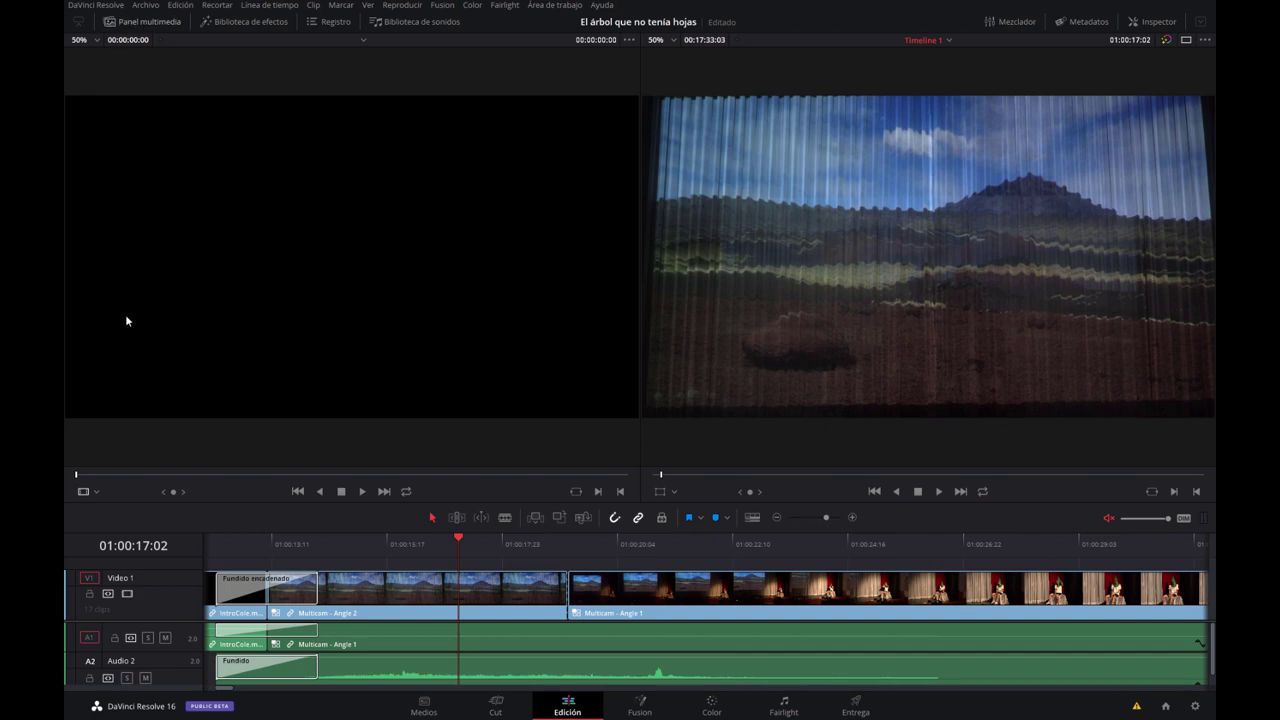
click(476, 578)
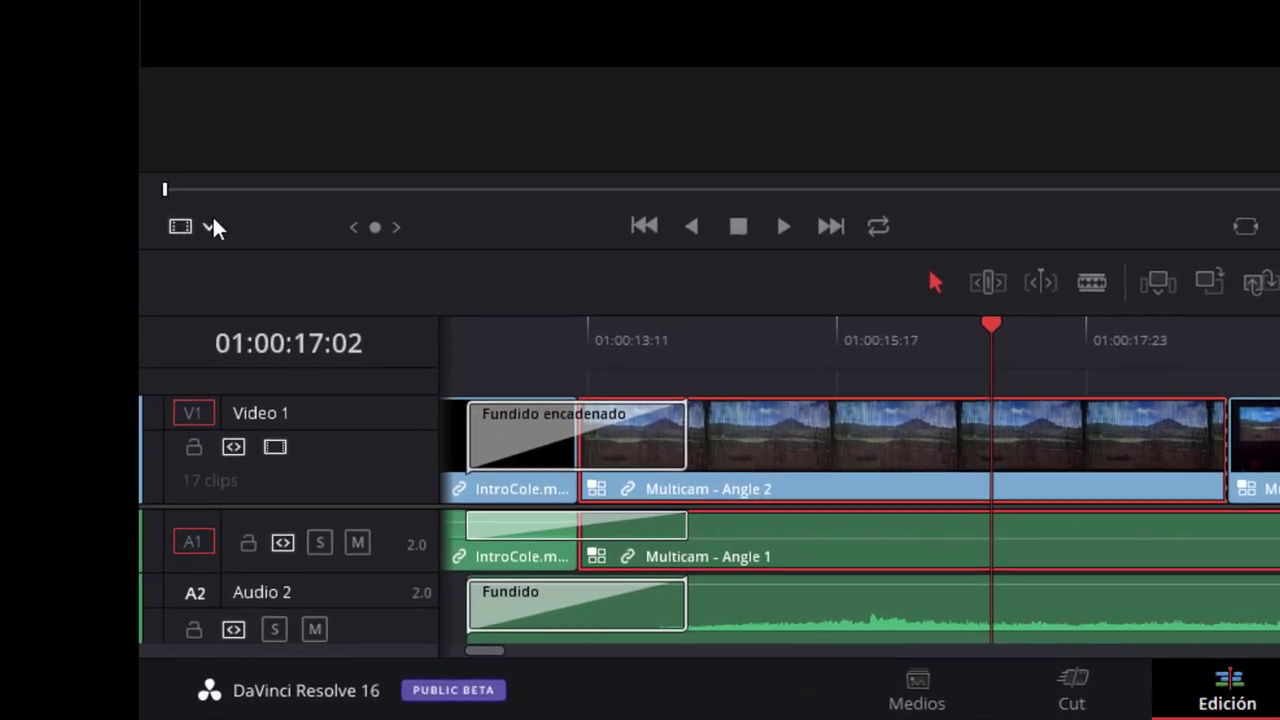
click(213, 227)
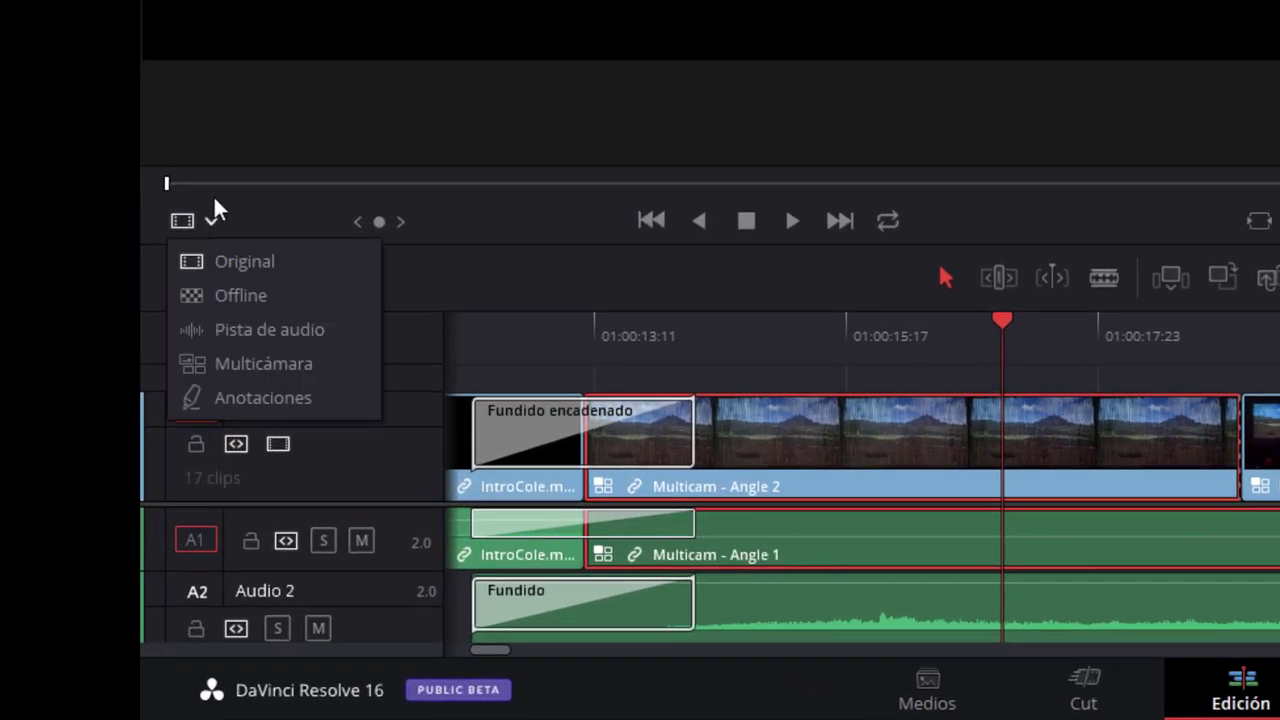
click(241, 365)
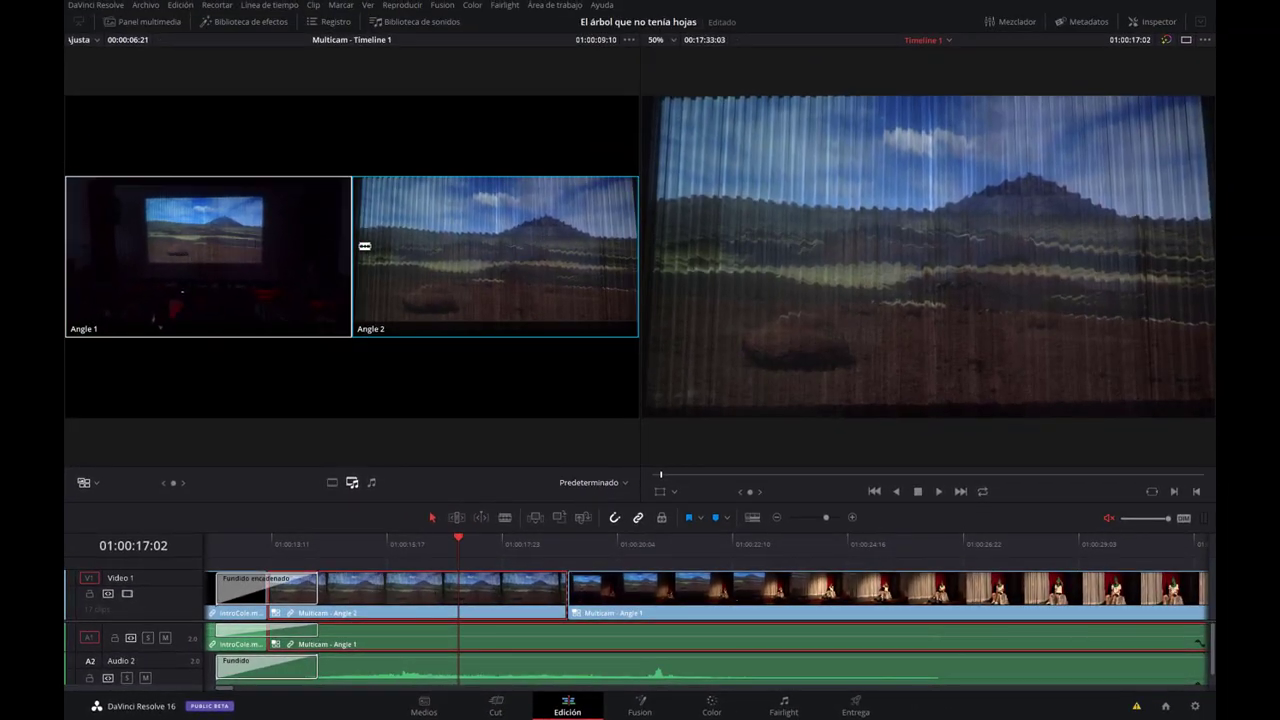
Play the timeline from about 01:00:14:18 to preview both angles.
click(334, 541)
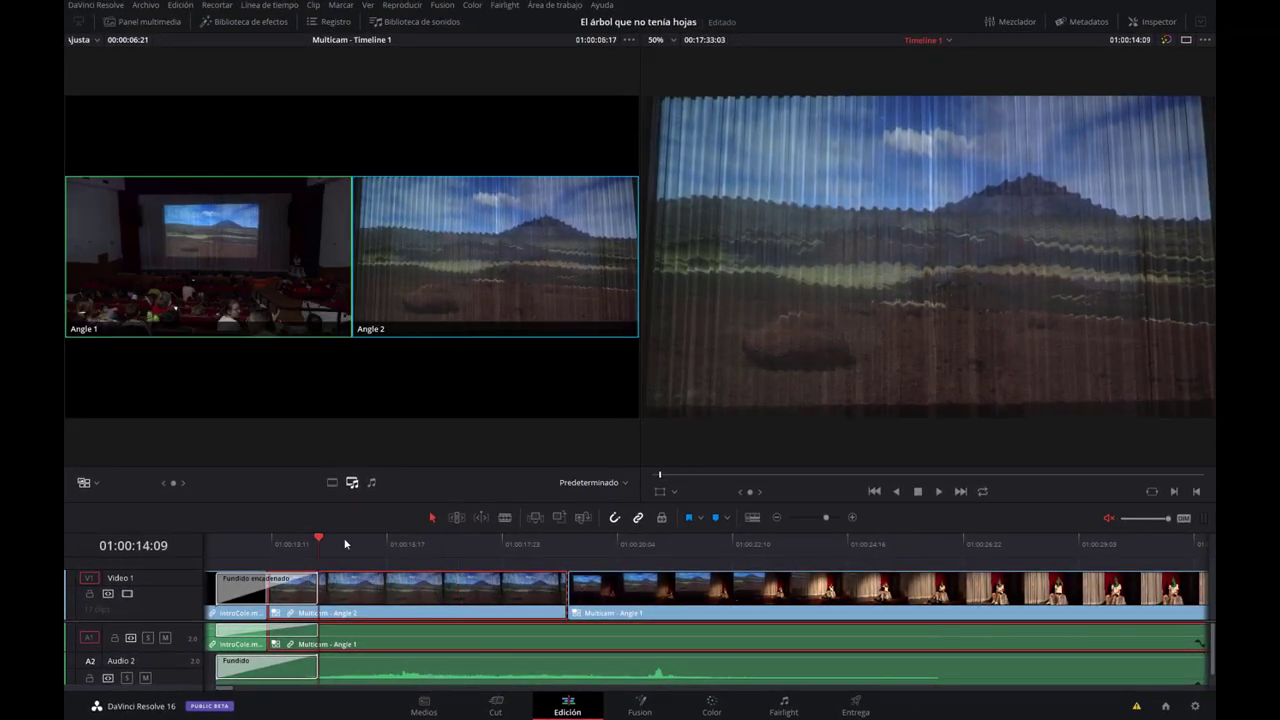
key(space)
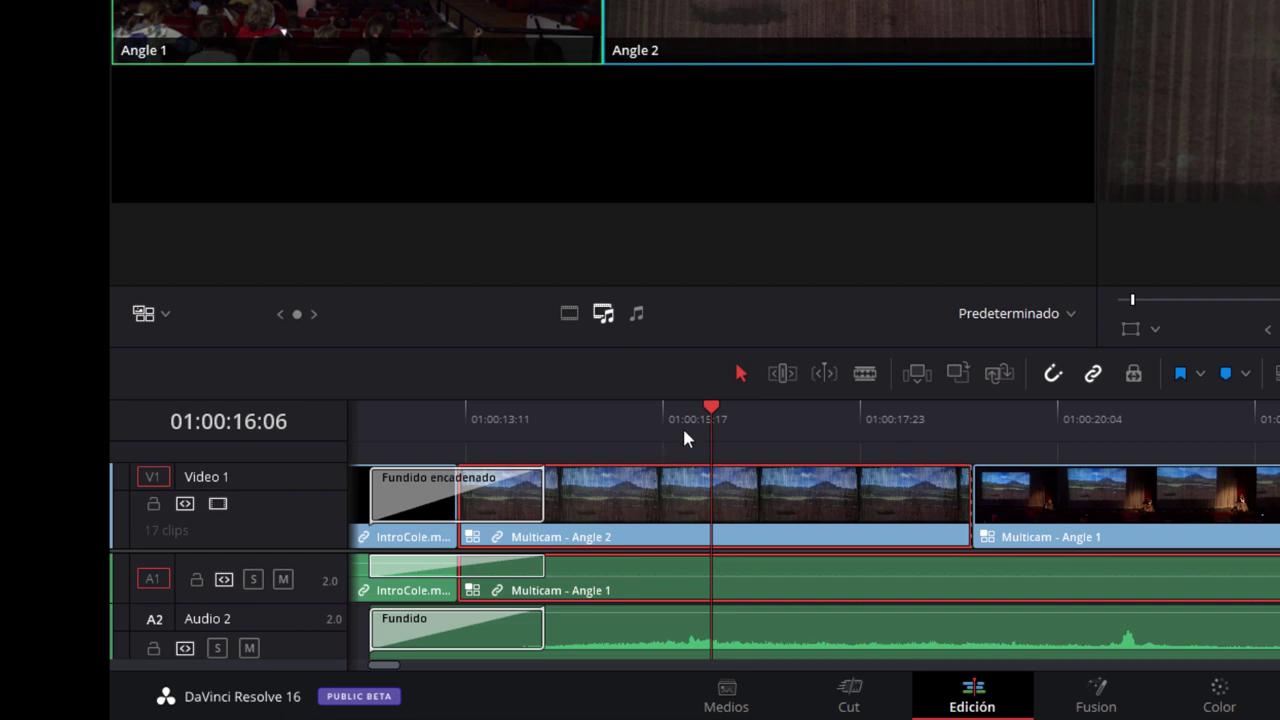
drag(588, 412, 687, 405)
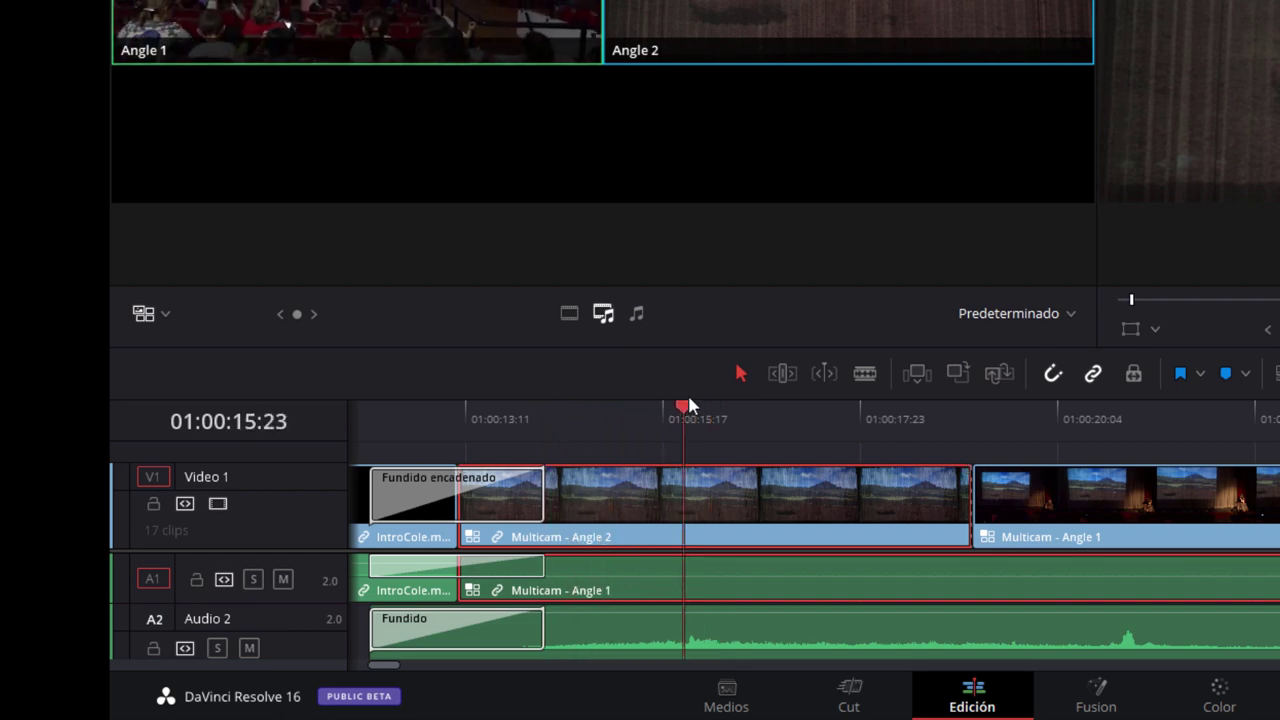
Switch the timeline's multicam clip to Angle 1 and check its angle setting.
right_click(620, 541)
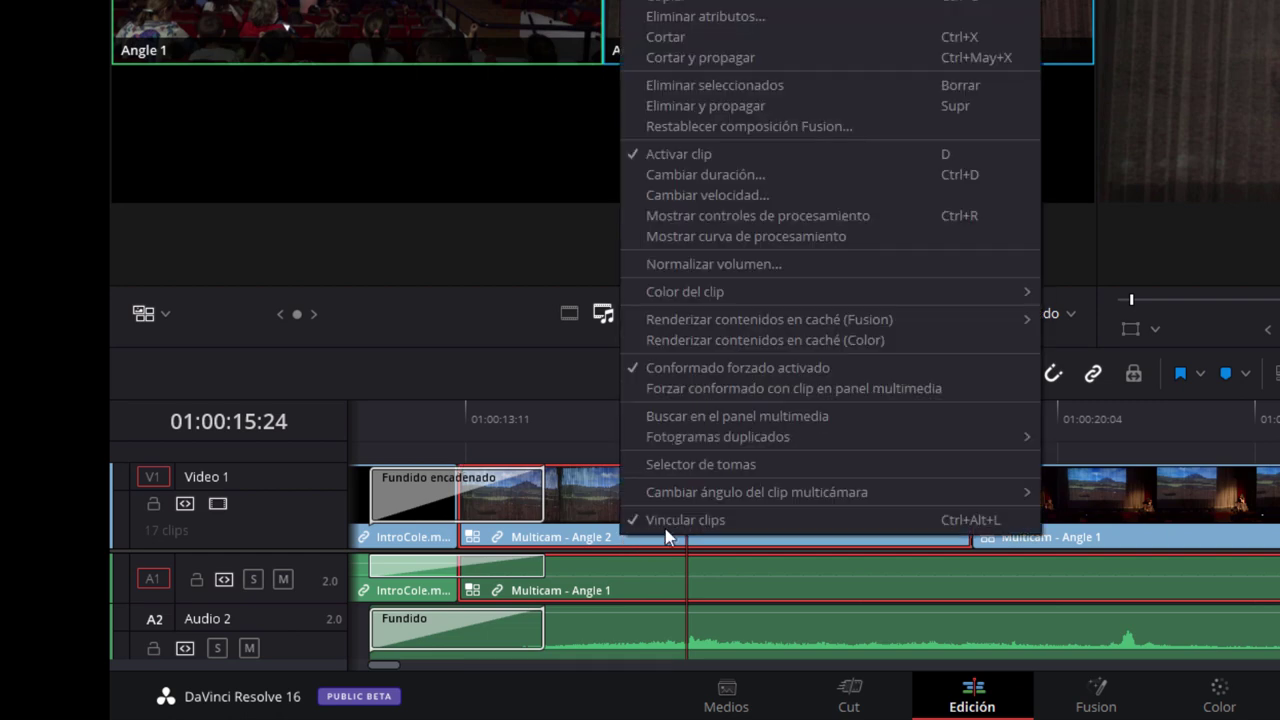
mouse_move(797, 498)
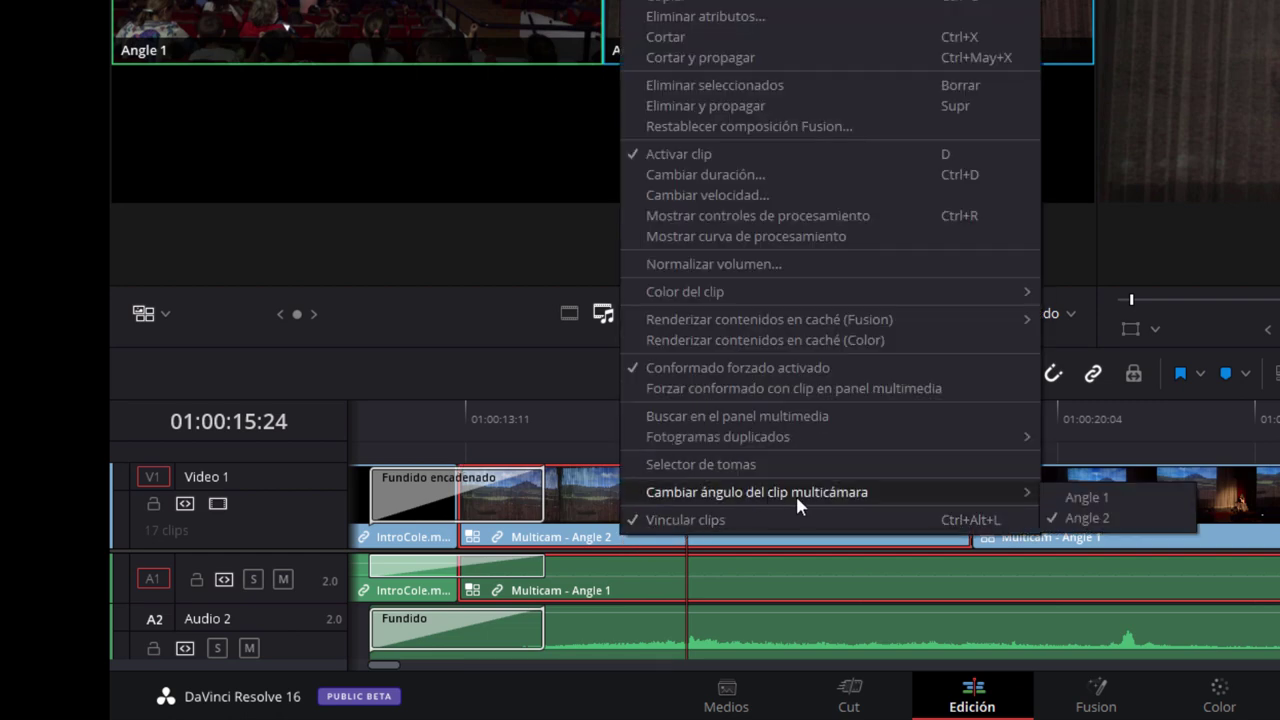
click(1128, 496)
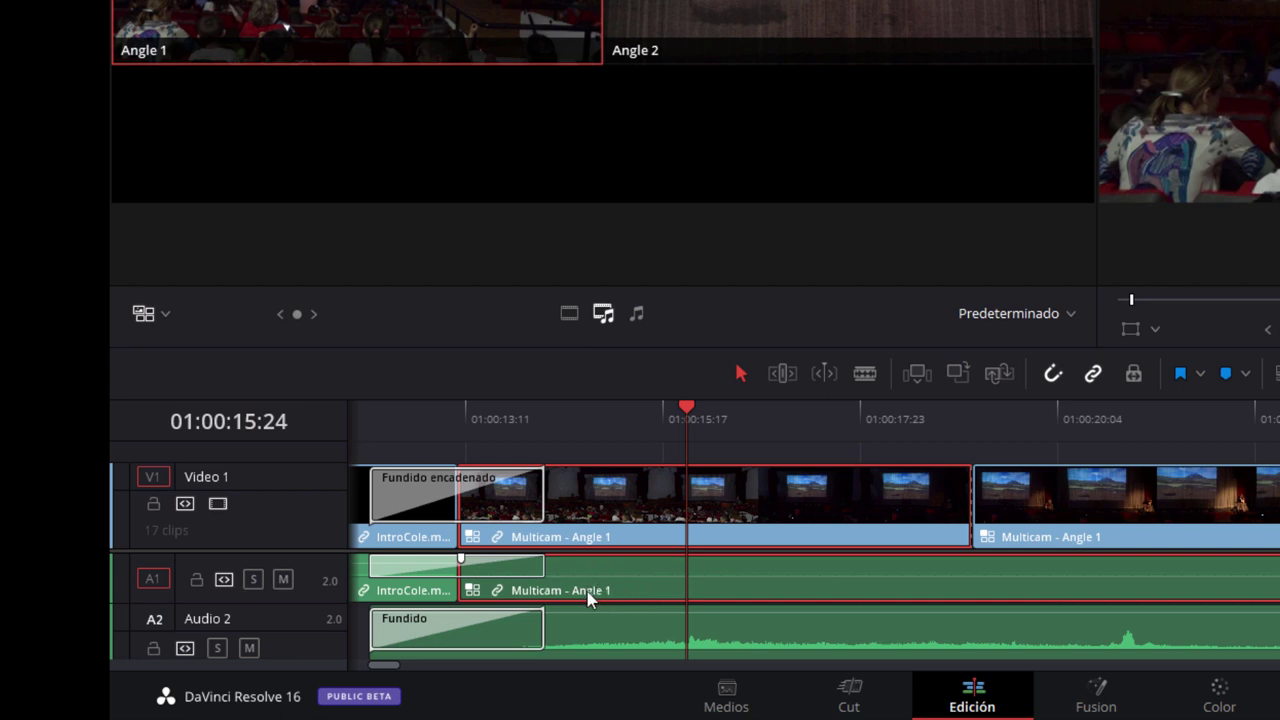
right_click(590, 598)
mouse_move(671, 543)
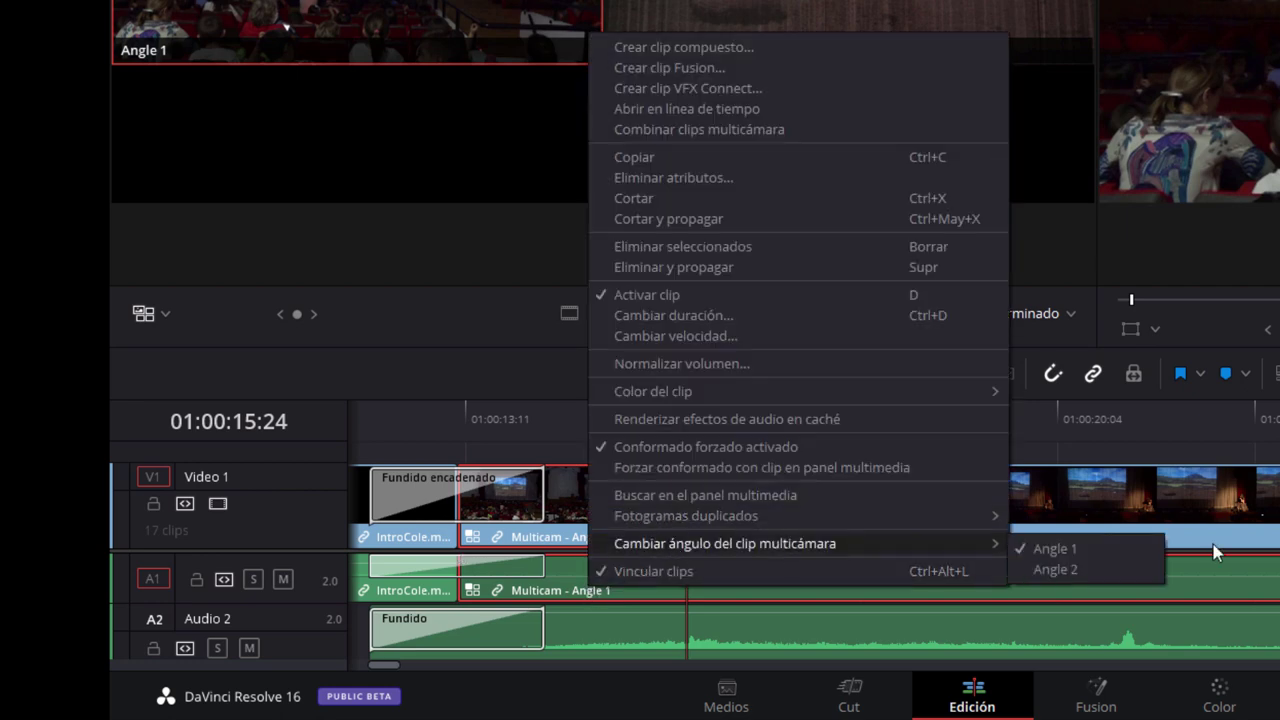
click(586, 591)
Play from about 01:00:13:18 and cut live to Angle 2 in the multicam viewer.
click(669, 423)
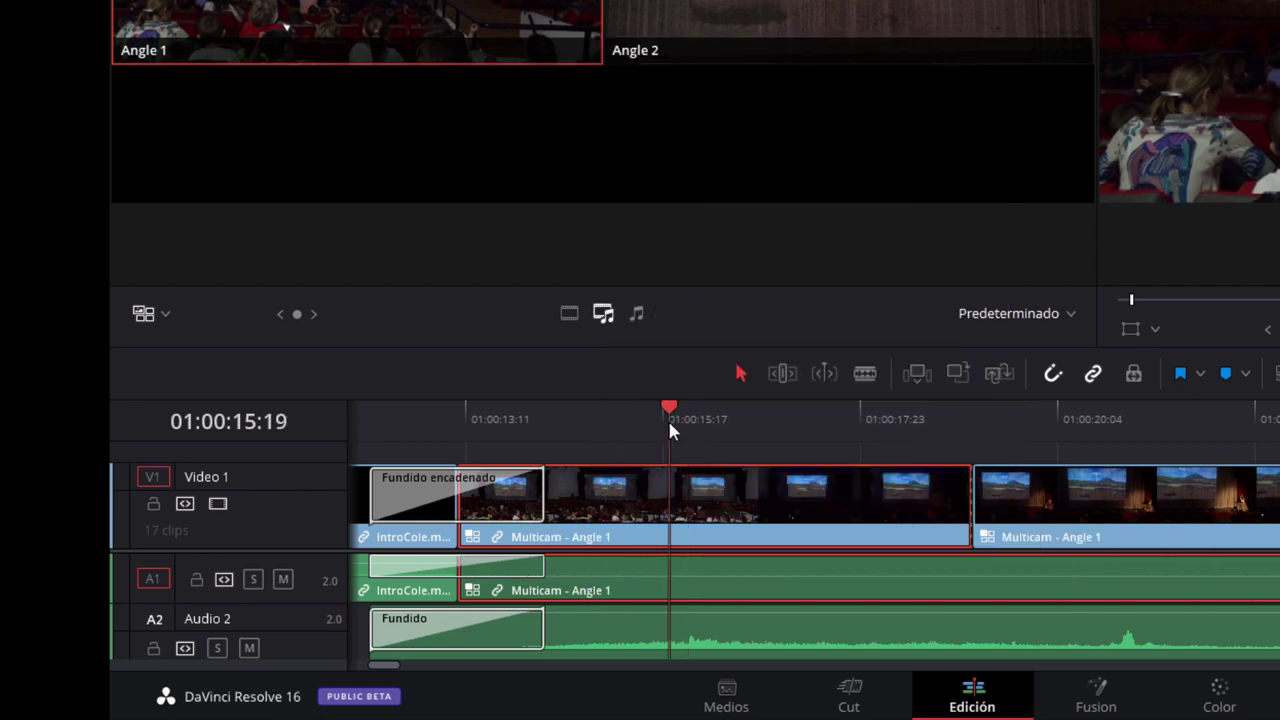
drag(669, 420, 489, 420)
key(space)
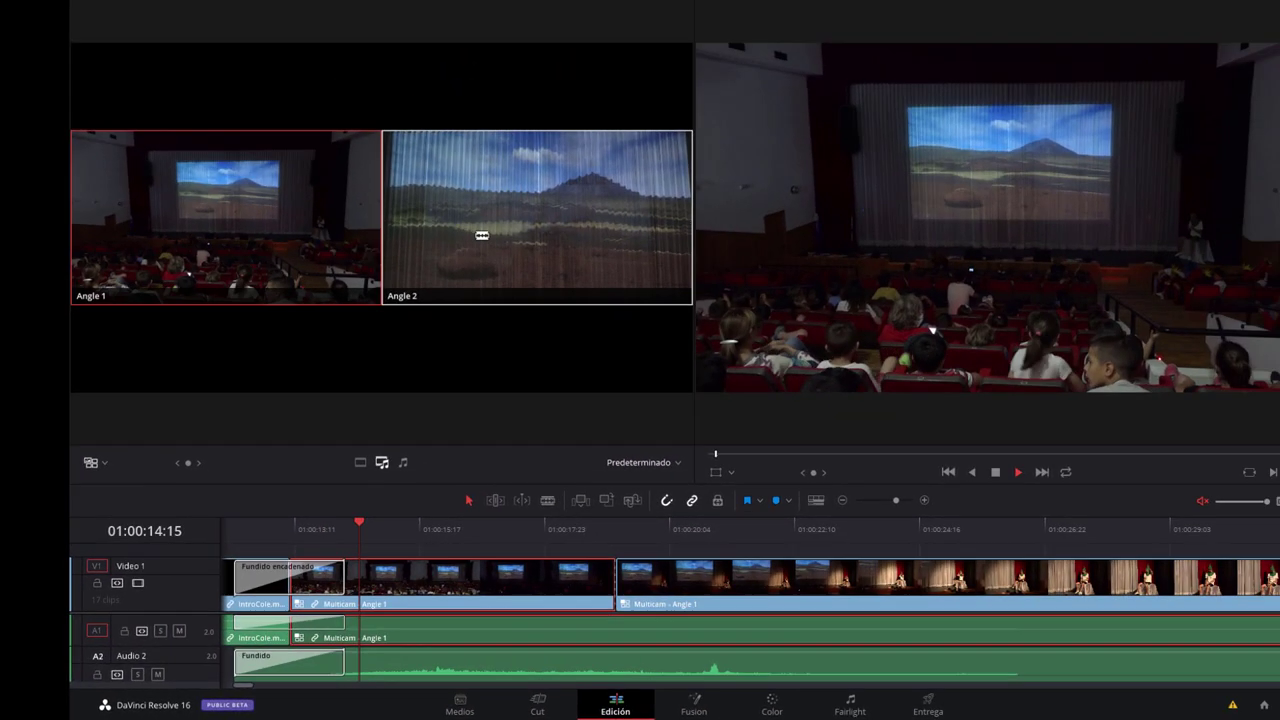
click(595, 110)
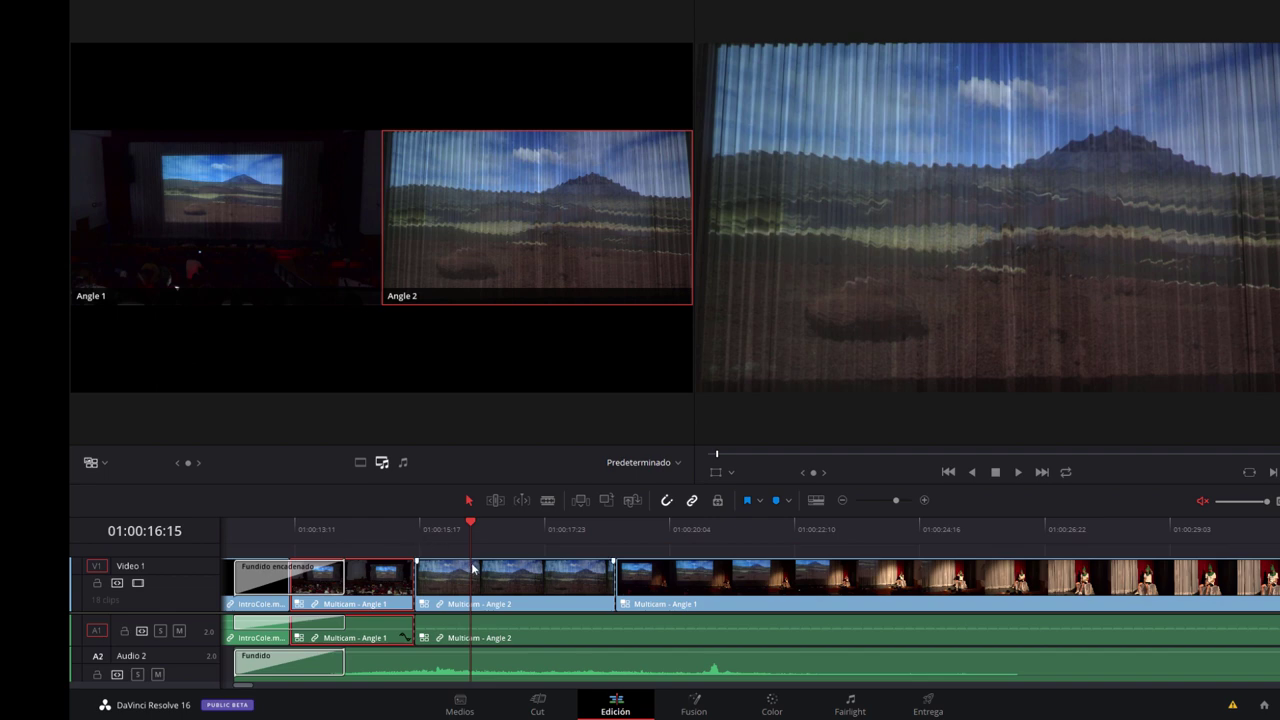
Undo the live cut and blade the multicam clip at about 01:00:15:08.
key(1)
click(400, 522)
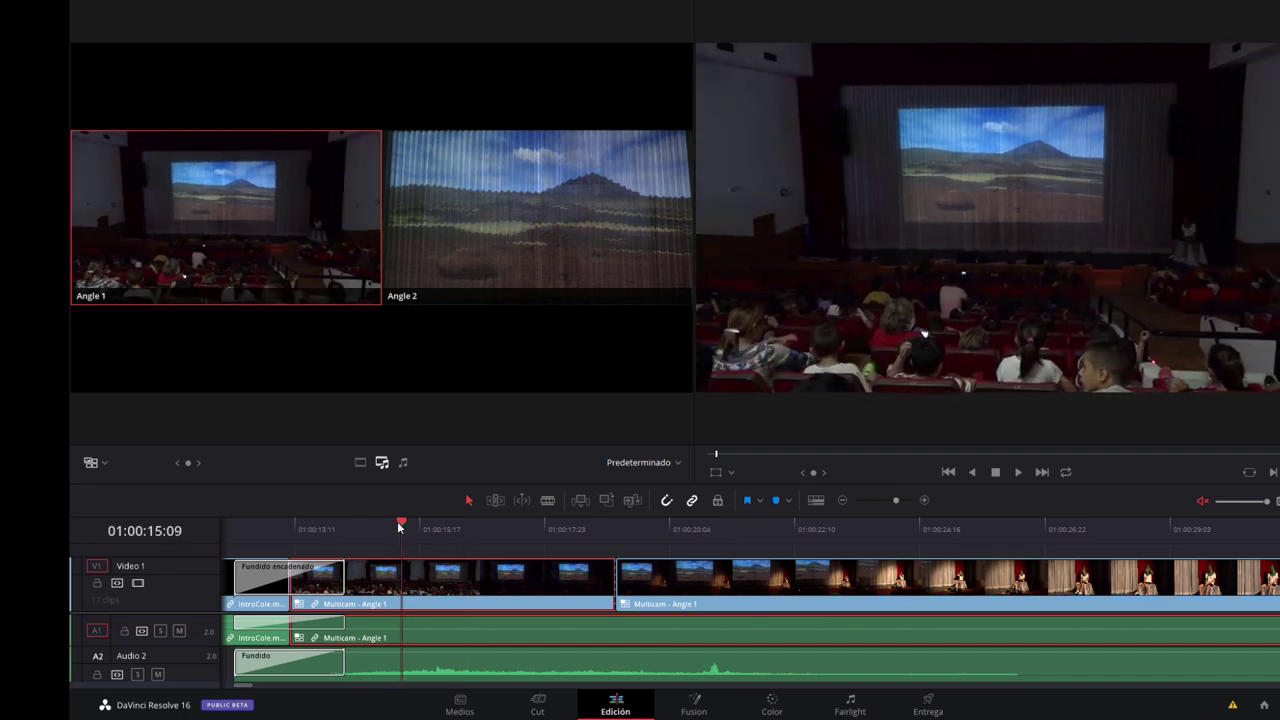
drag(397, 524, 312, 528)
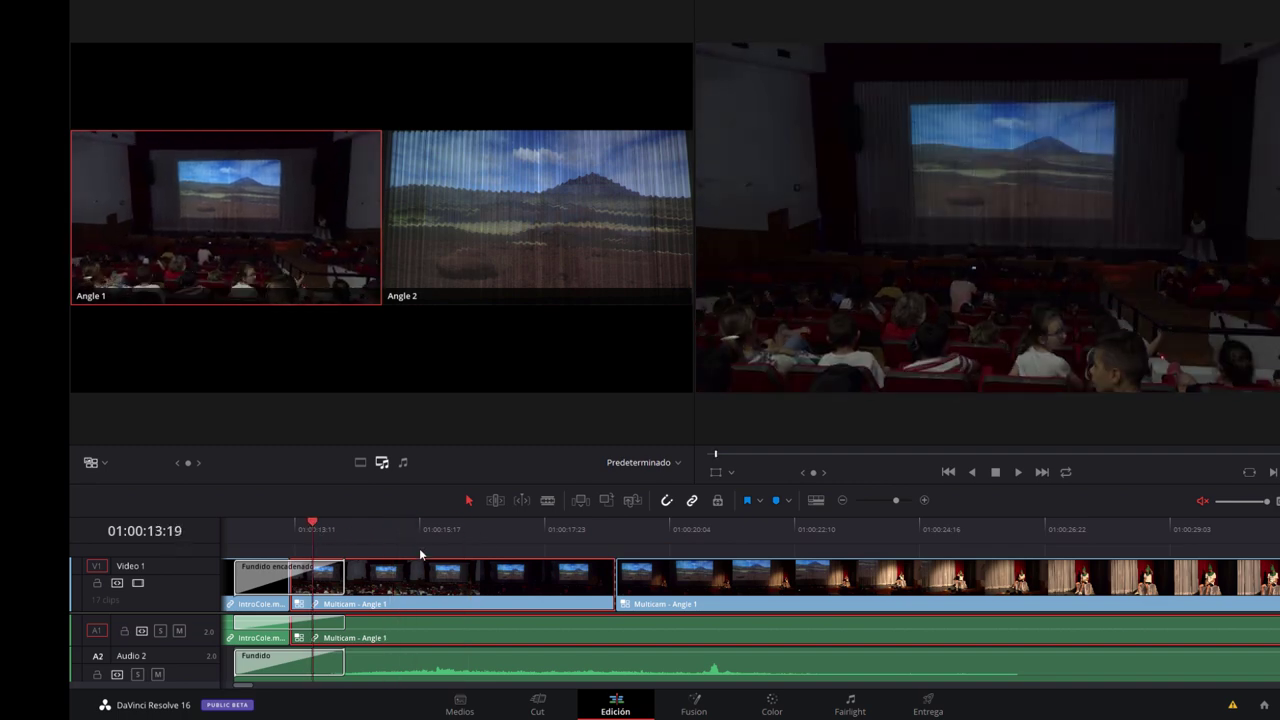
key(space)
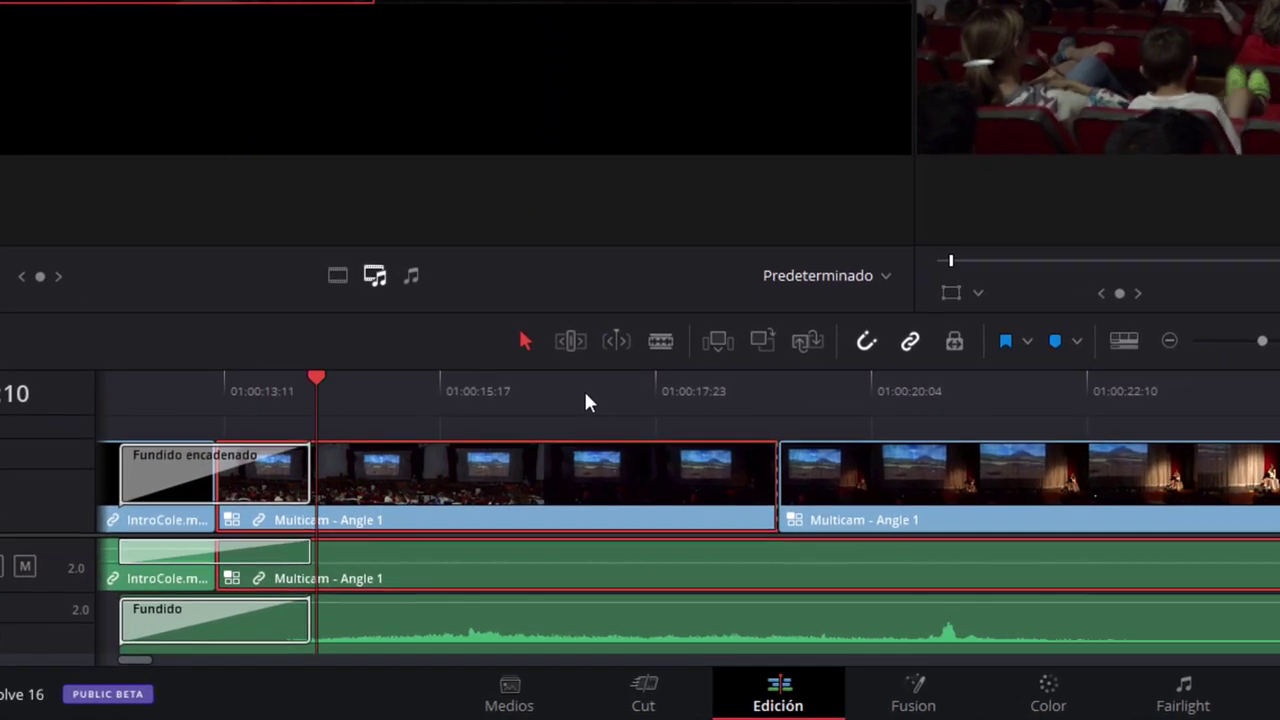
click(661, 341)
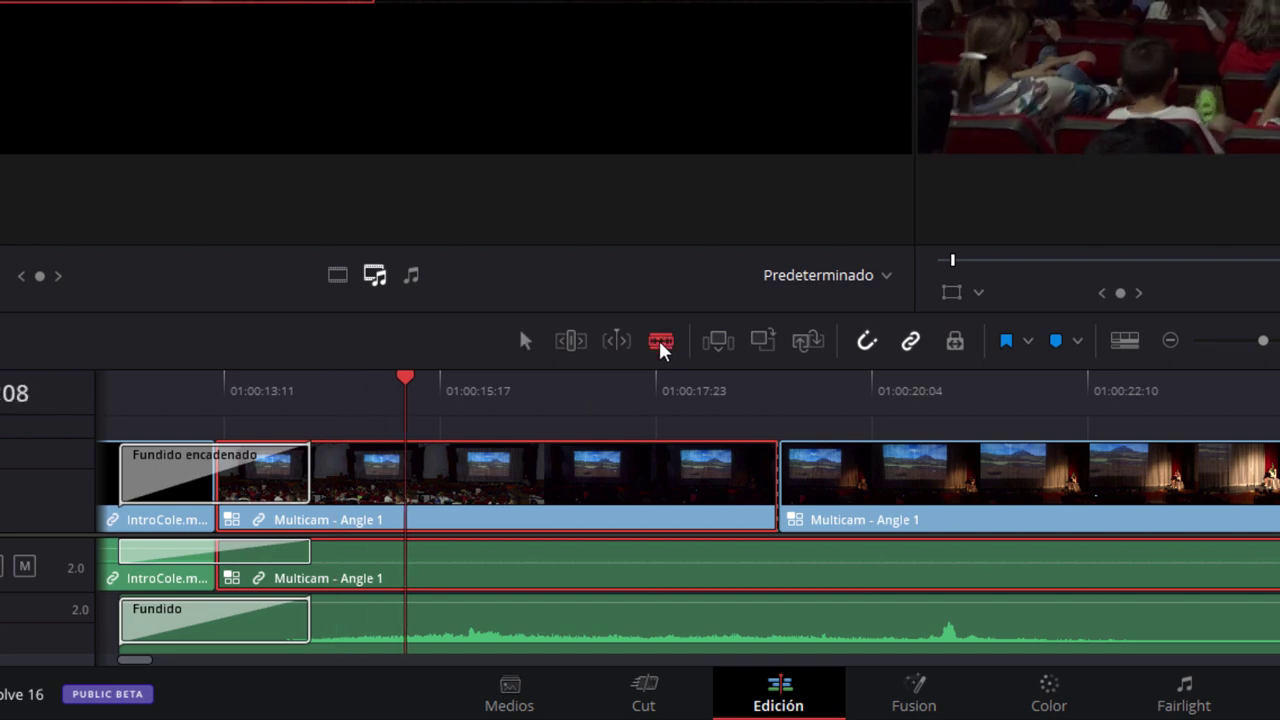
click(410, 485)
key(a)
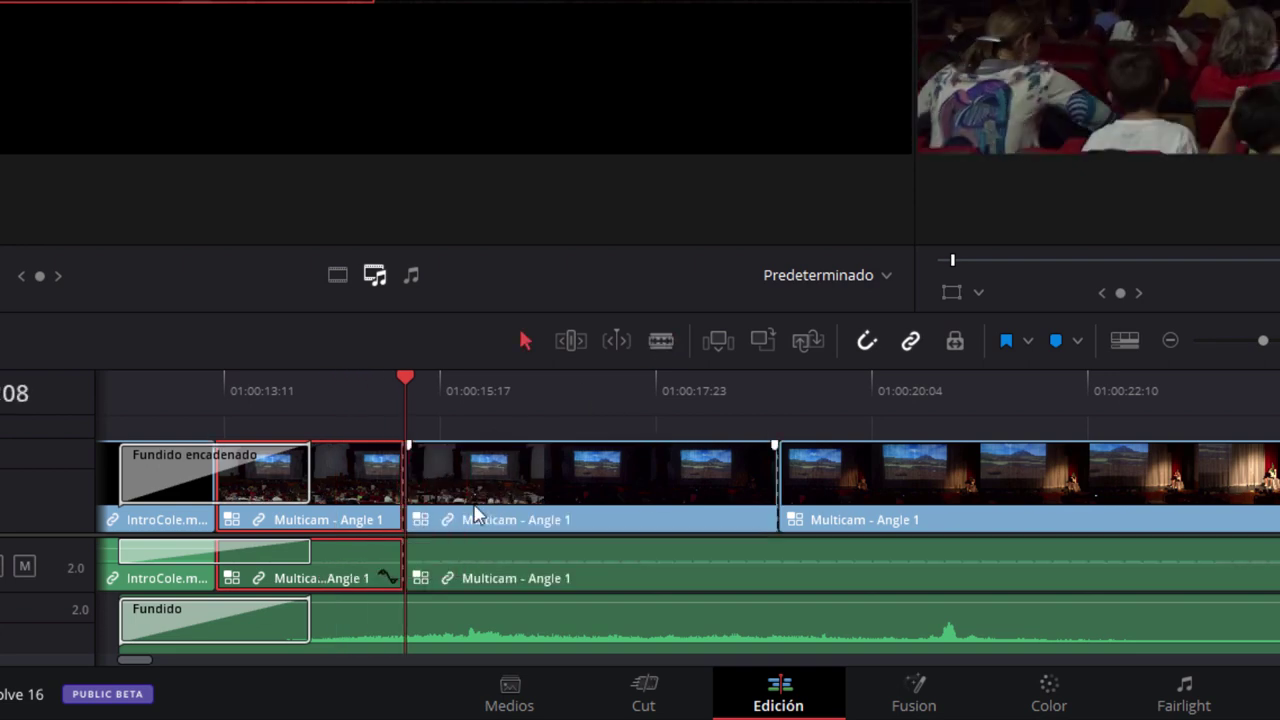
Switch the part after the cut to Angle 2 and play it back.
right_click(471, 510)
mouse_move(614, 458)
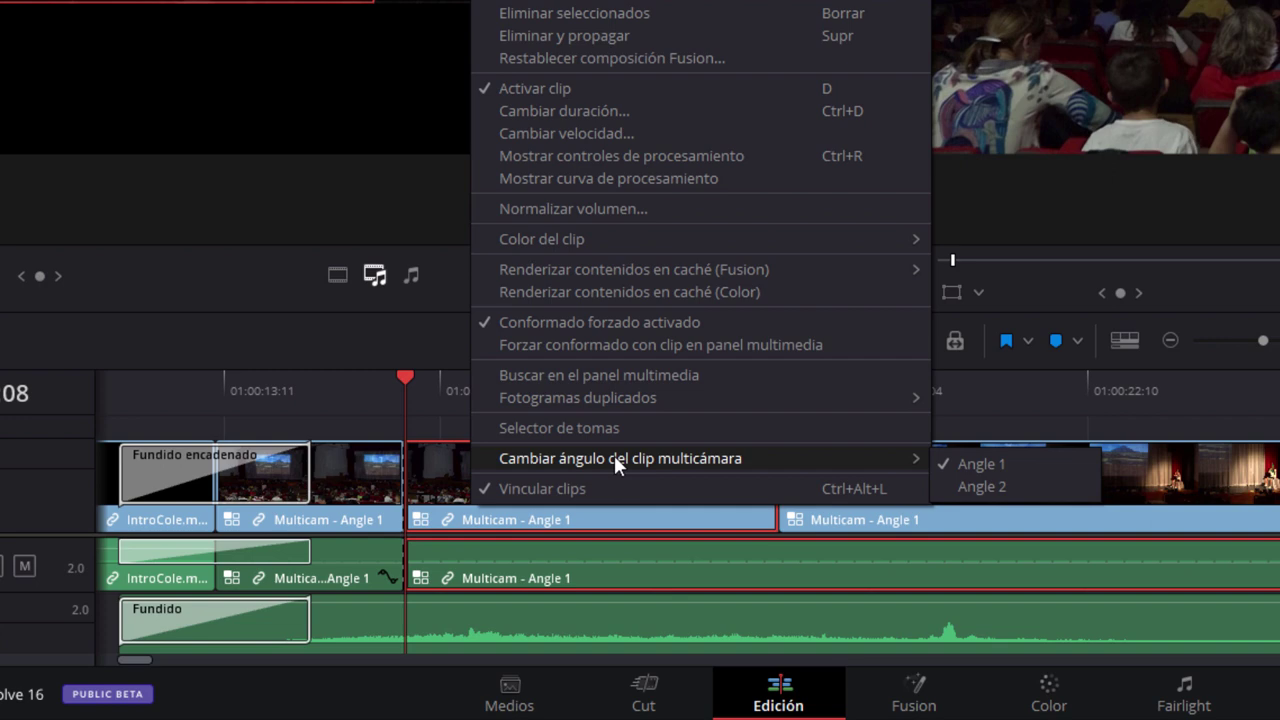
click(1040, 488)
drag(440, 378, 170, 388)
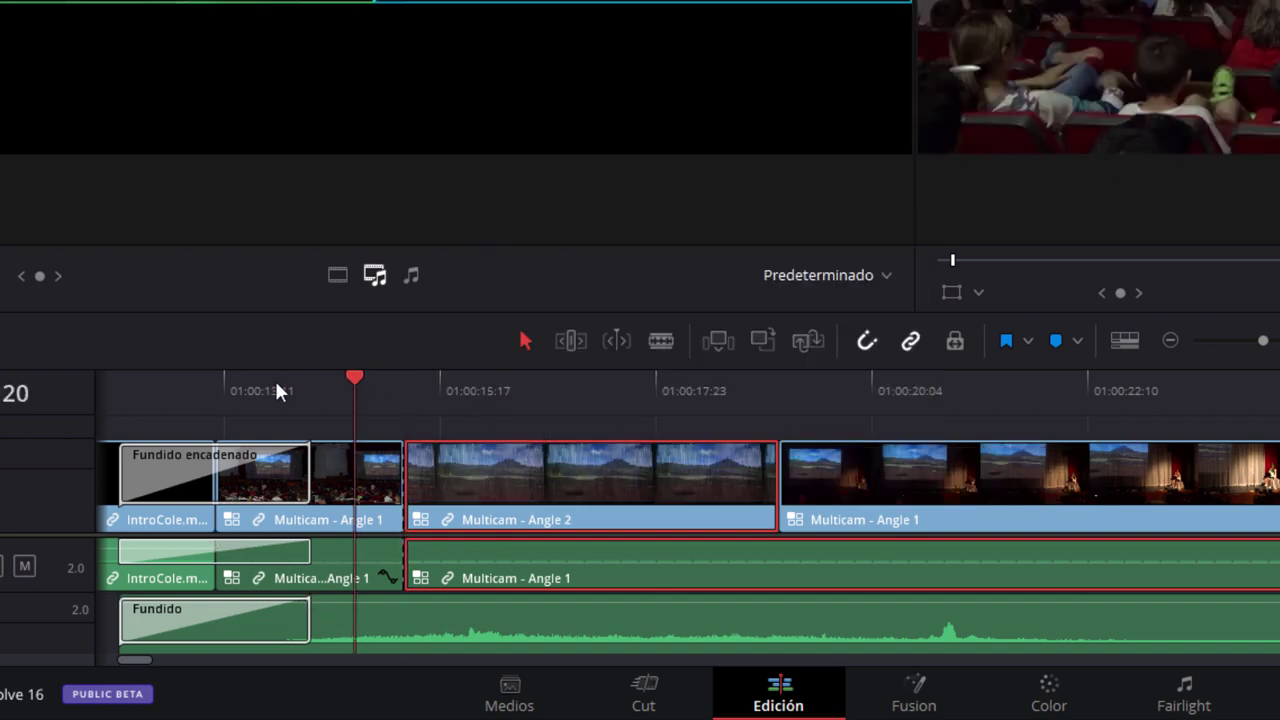
key(space)
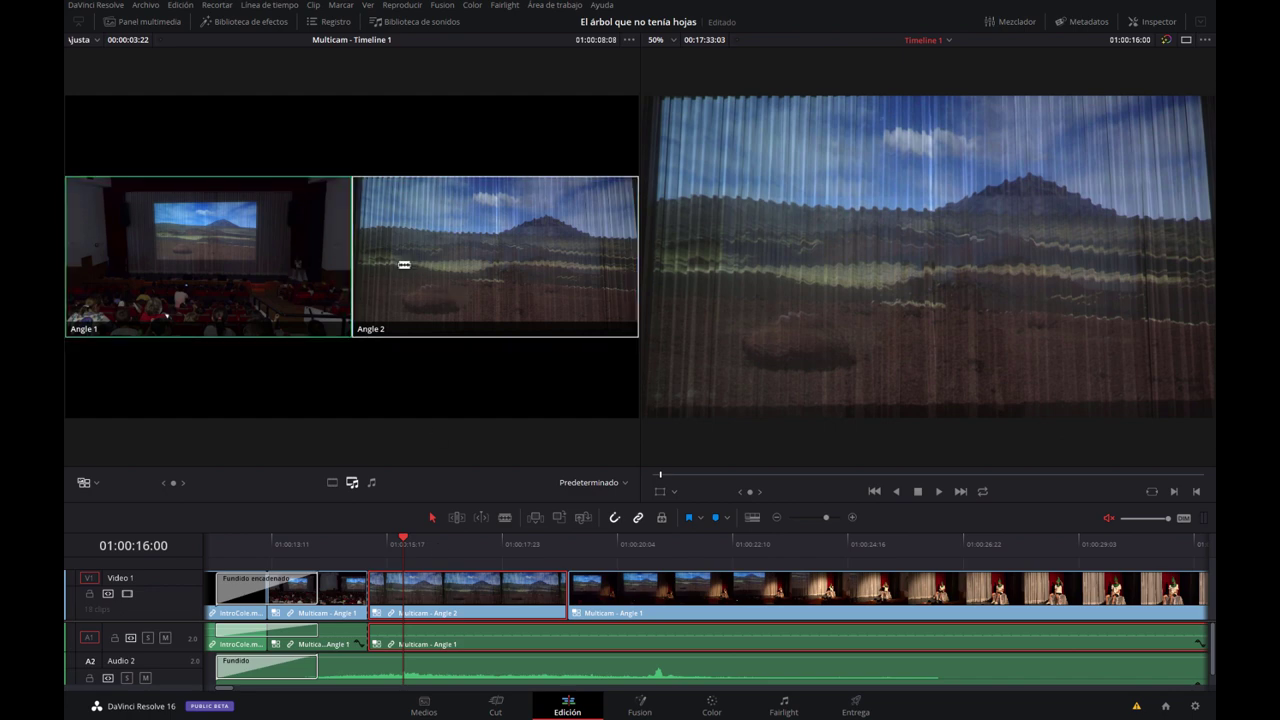
Review the cut with J, L and K, then set the second part back to Angle 1.
drag(400, 540, 418, 540)
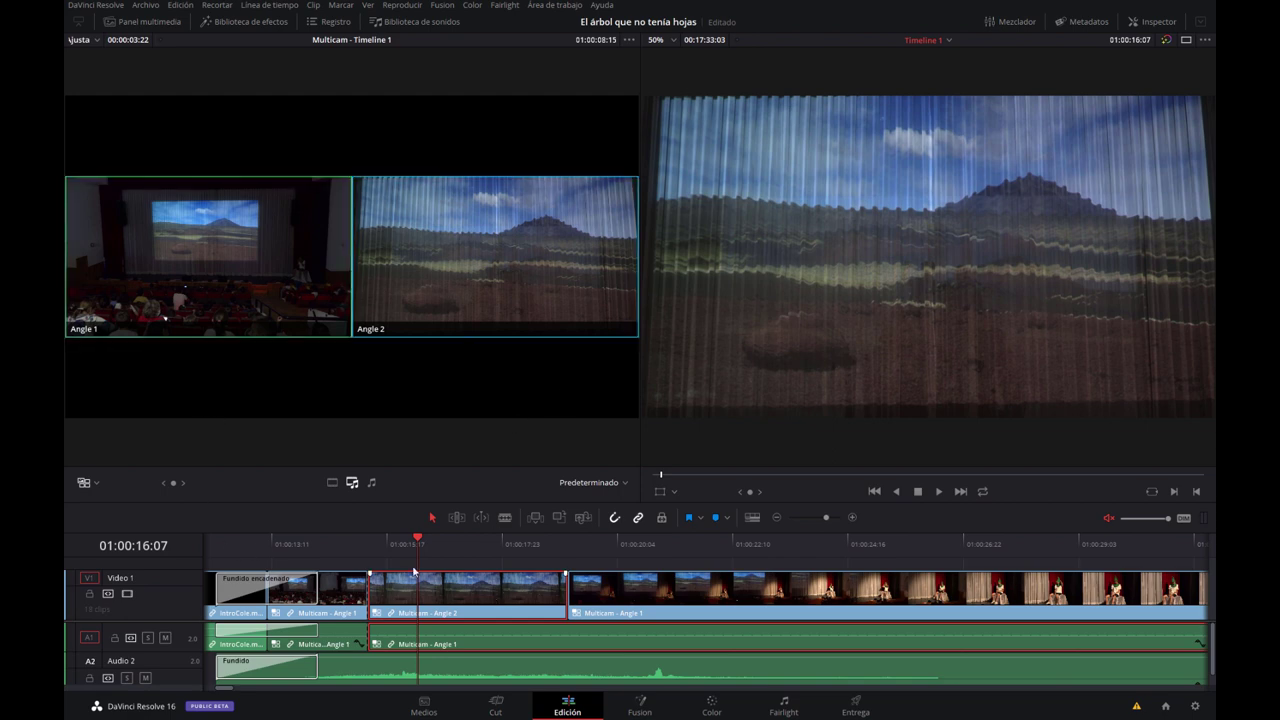
key(j)
key(l)
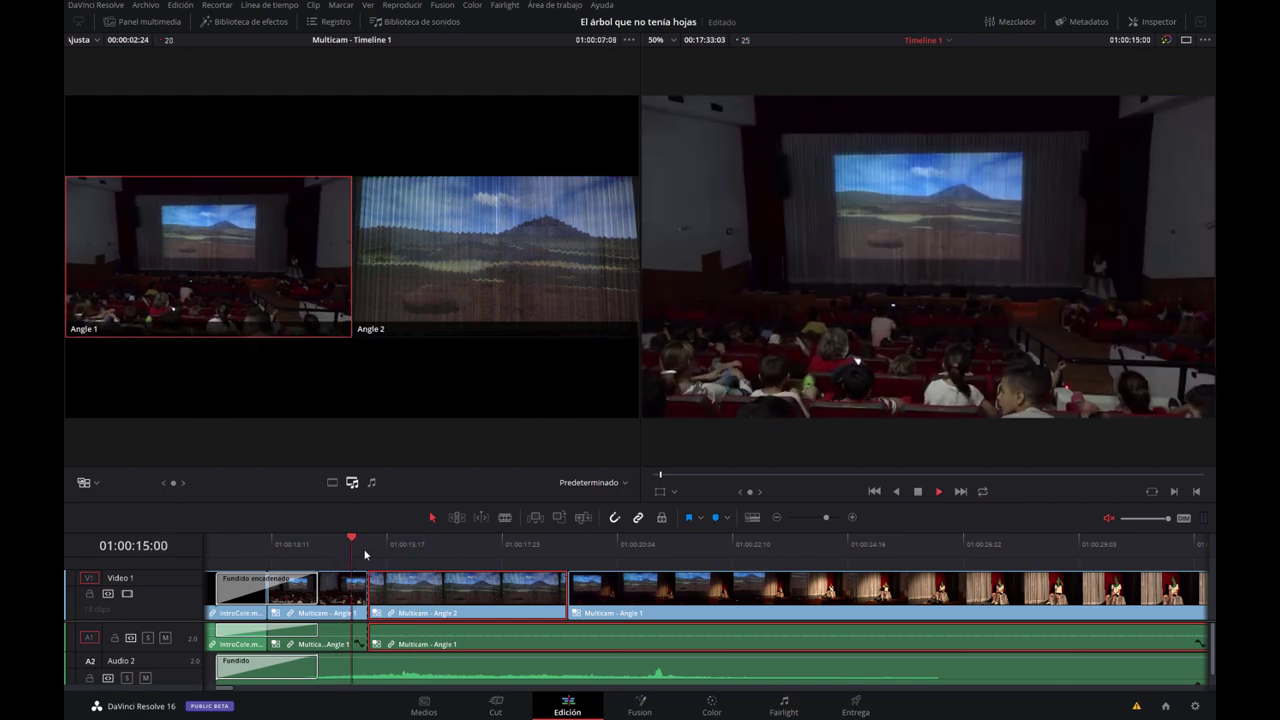
key(k)
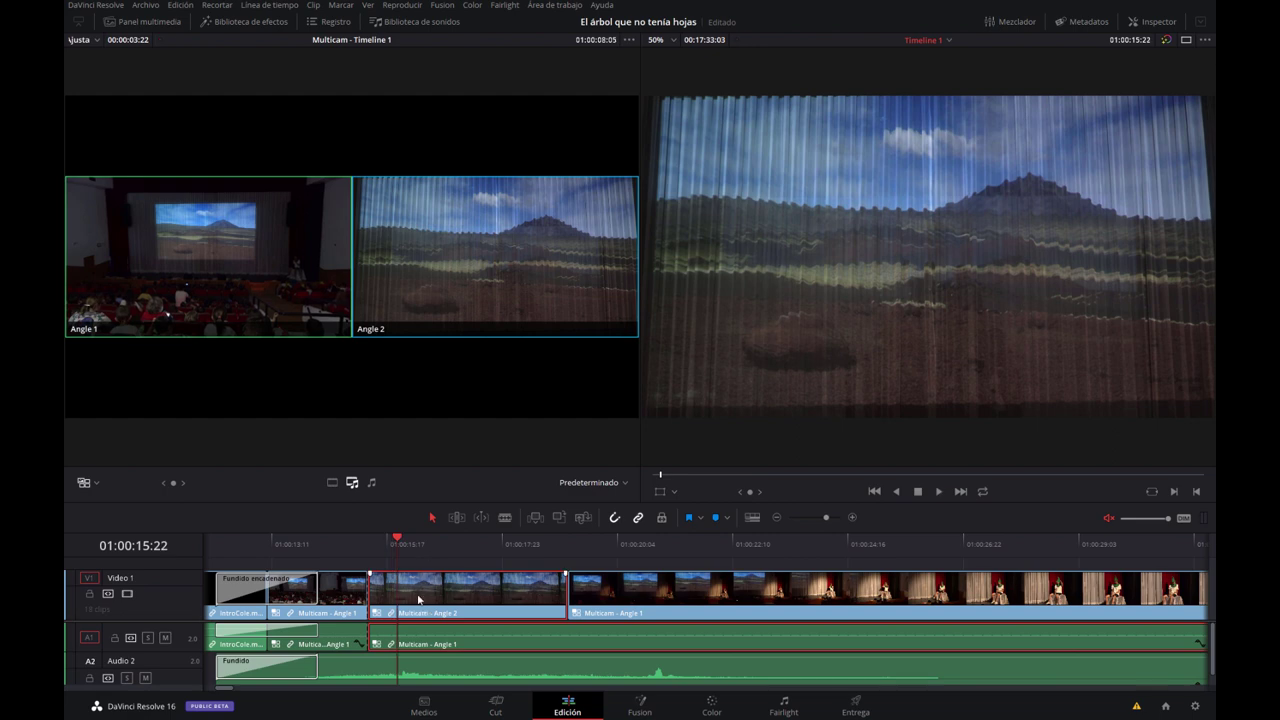
key(Up)
right_click(428, 594)
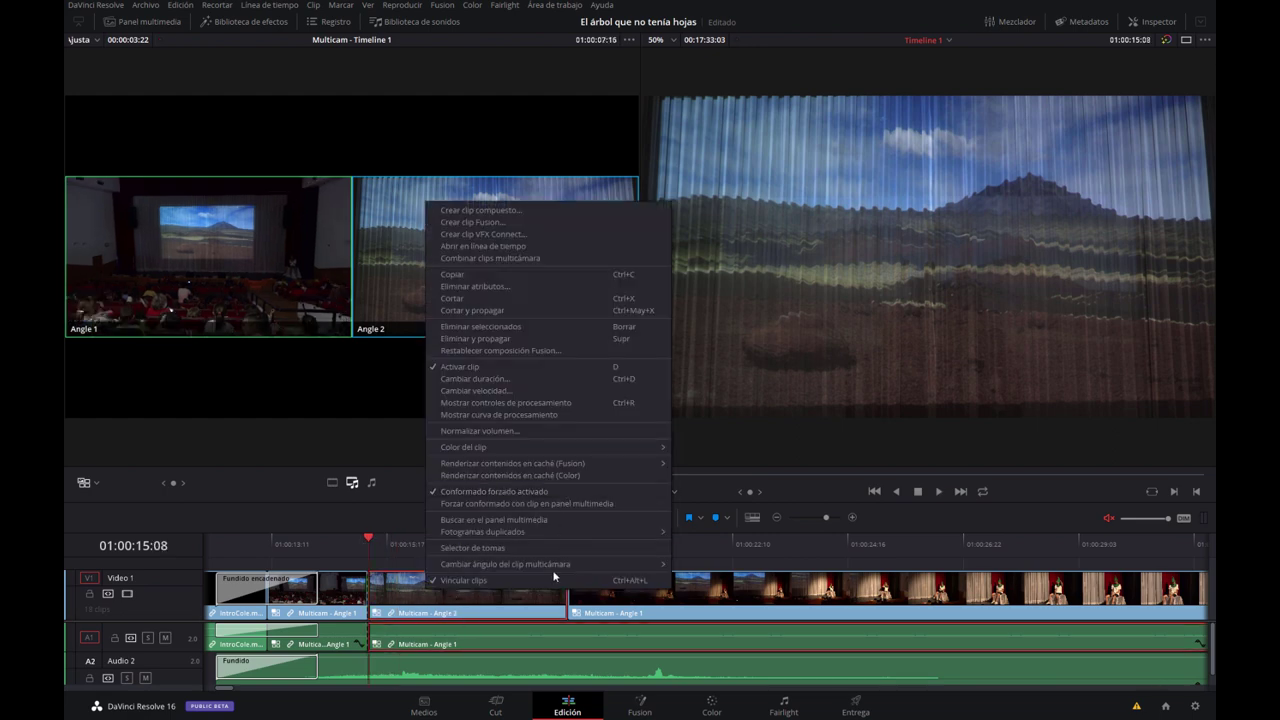
click(421, 609)
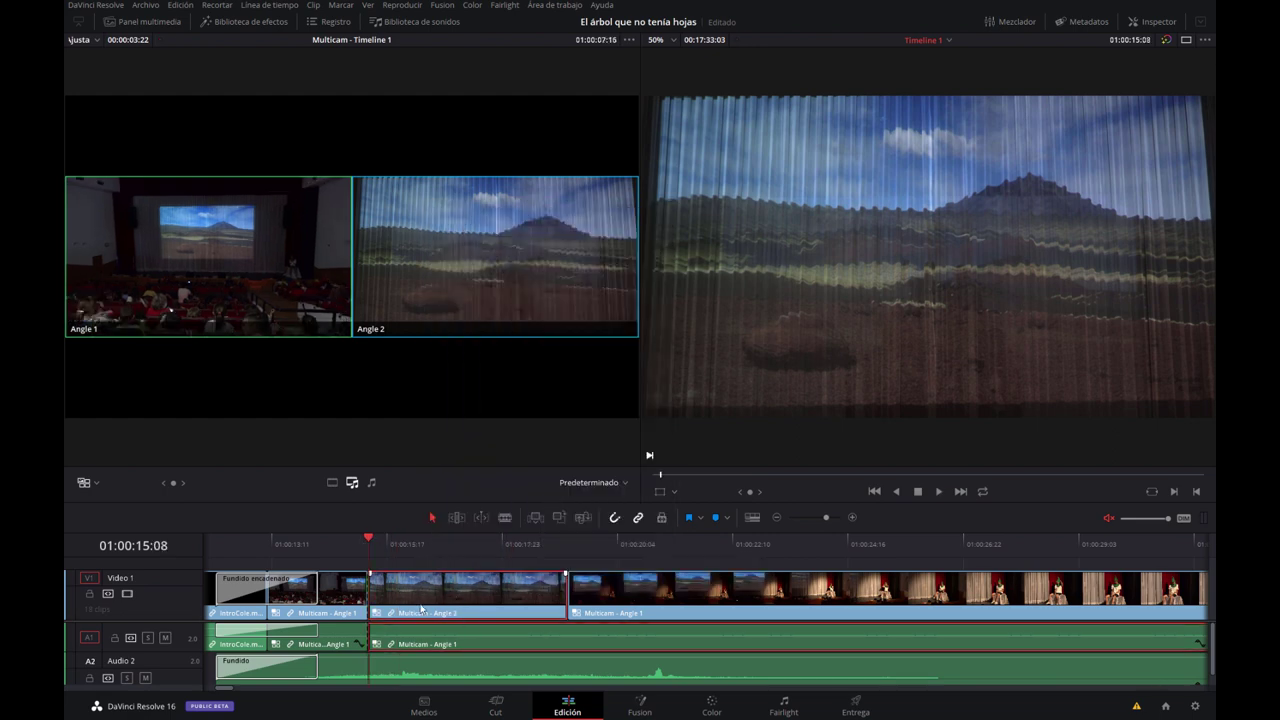
key(1)
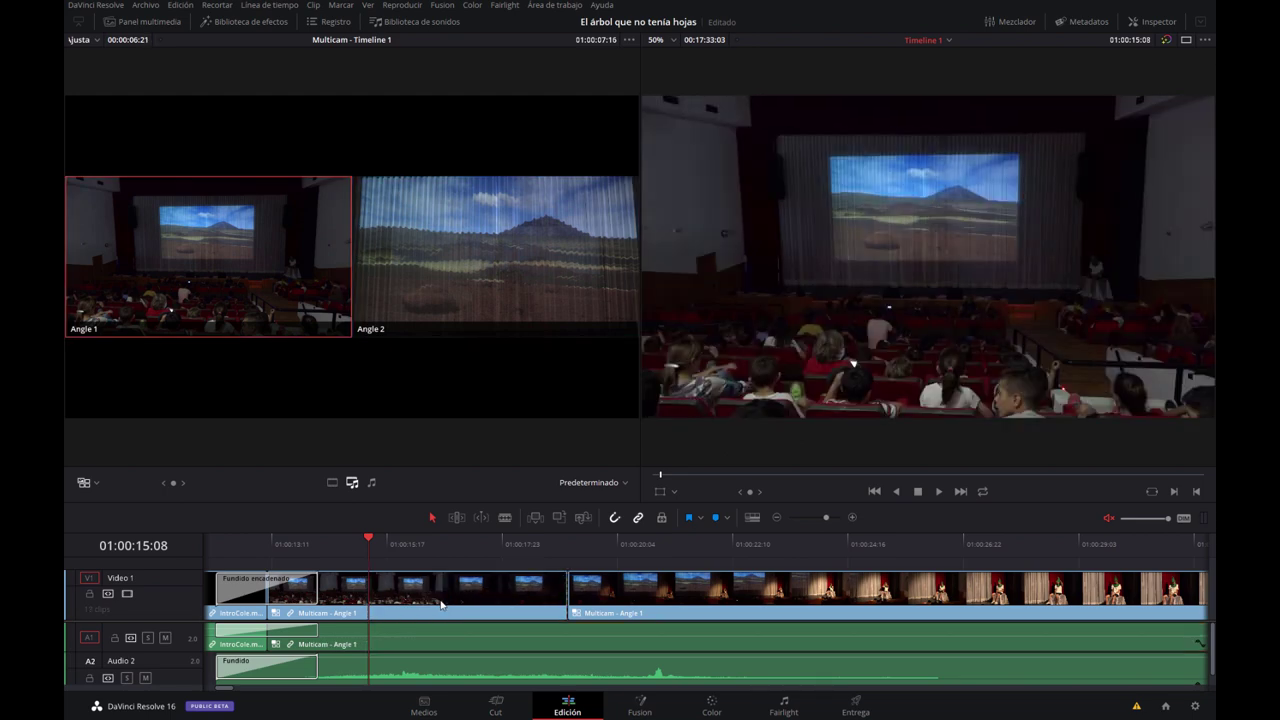